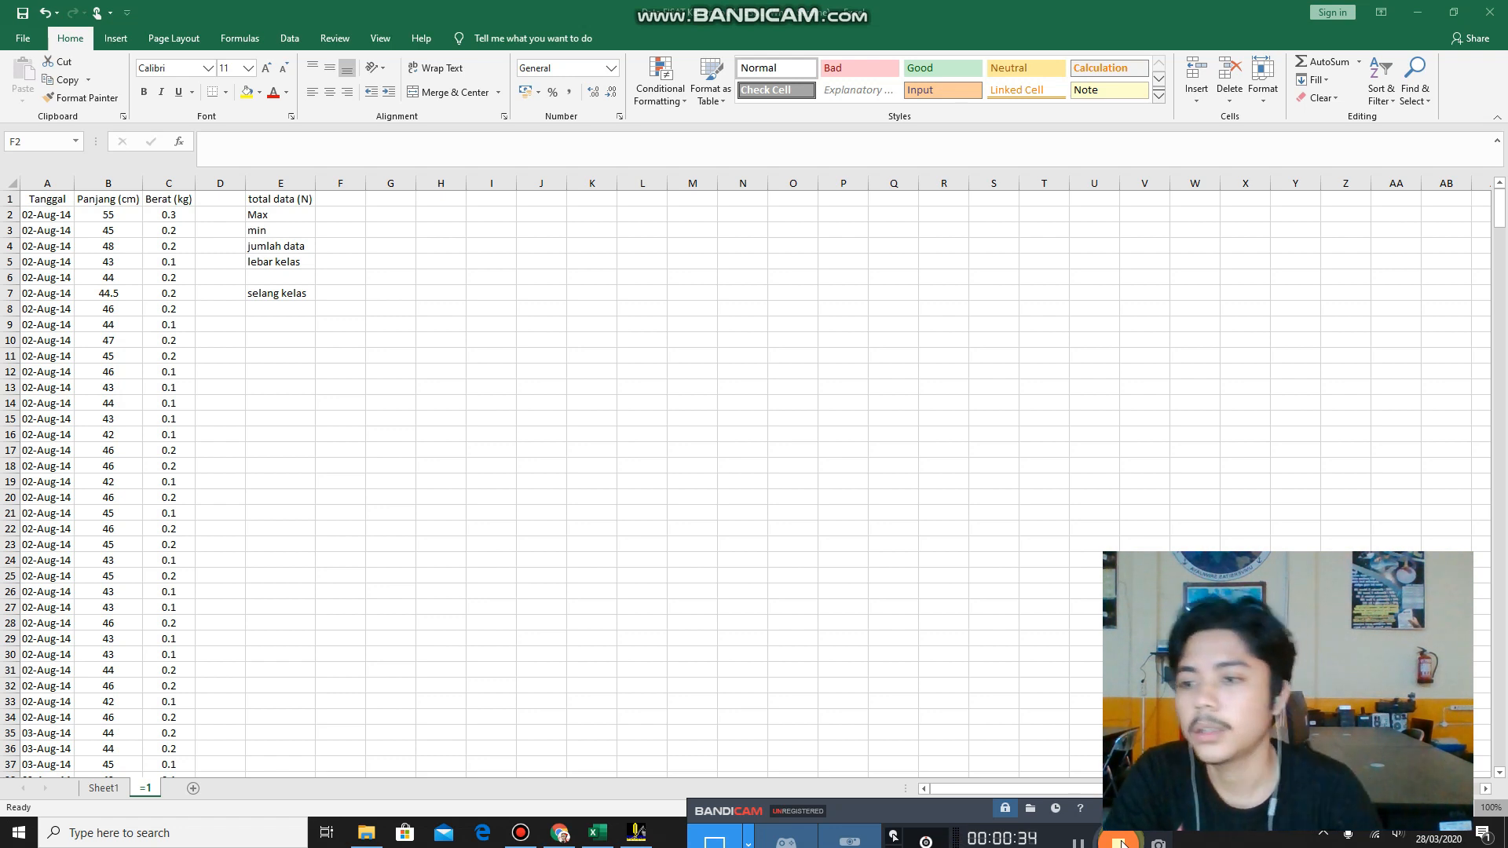
Review the date, length and weight data and the statistic labels from total data (N) to selang kelas in column E.
left_click(53, 218)
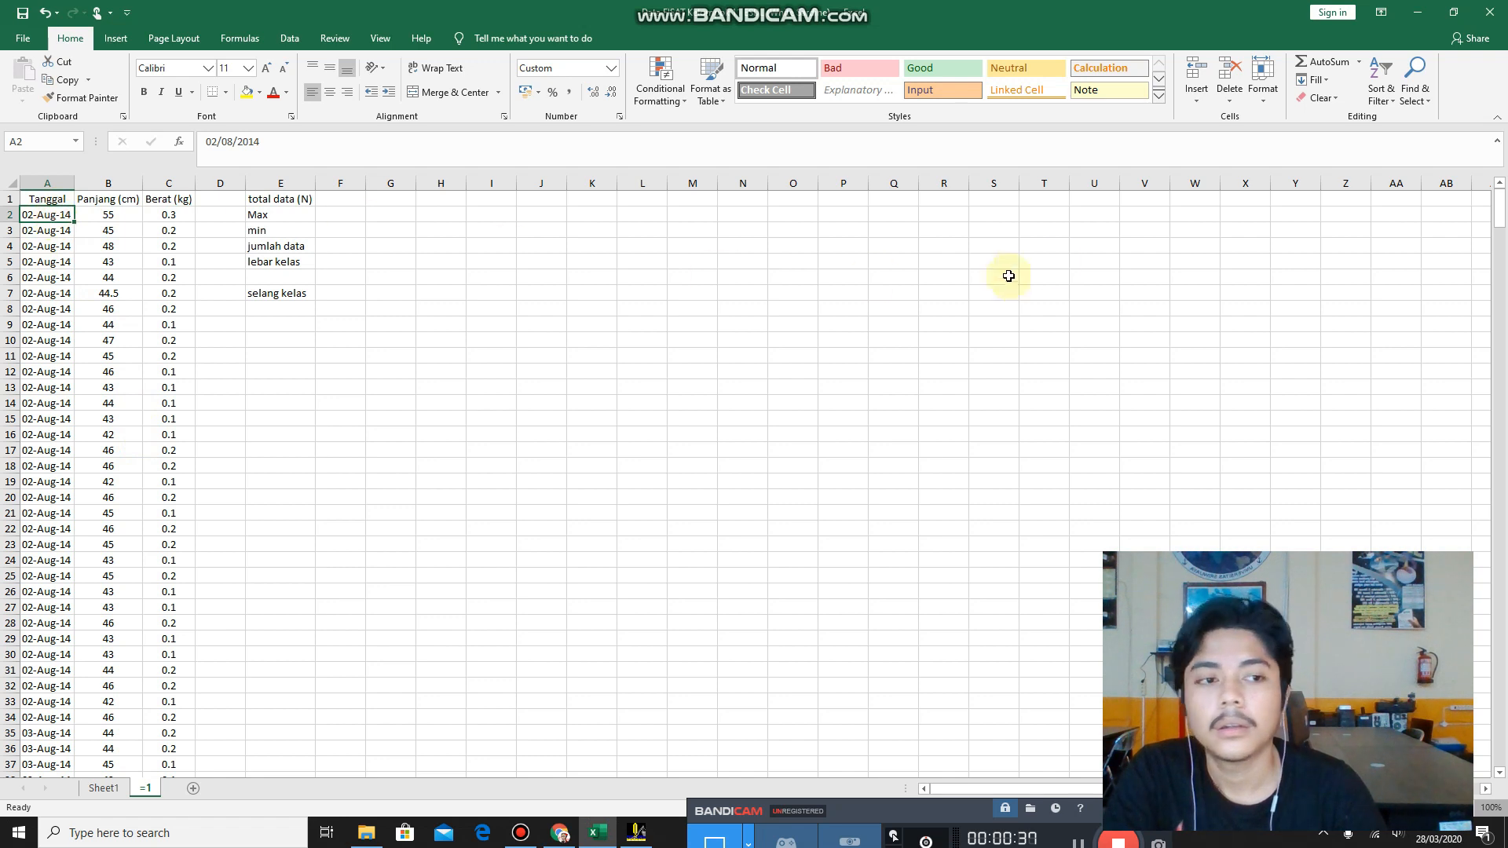
mouse_move(1500, 224)
left_mouse_down()
mouse_move(1502, 247)
mouse_move(1499, 202)
mouse_move(1503, 269)
mouse_move(1503, 211)
left_mouse_up()
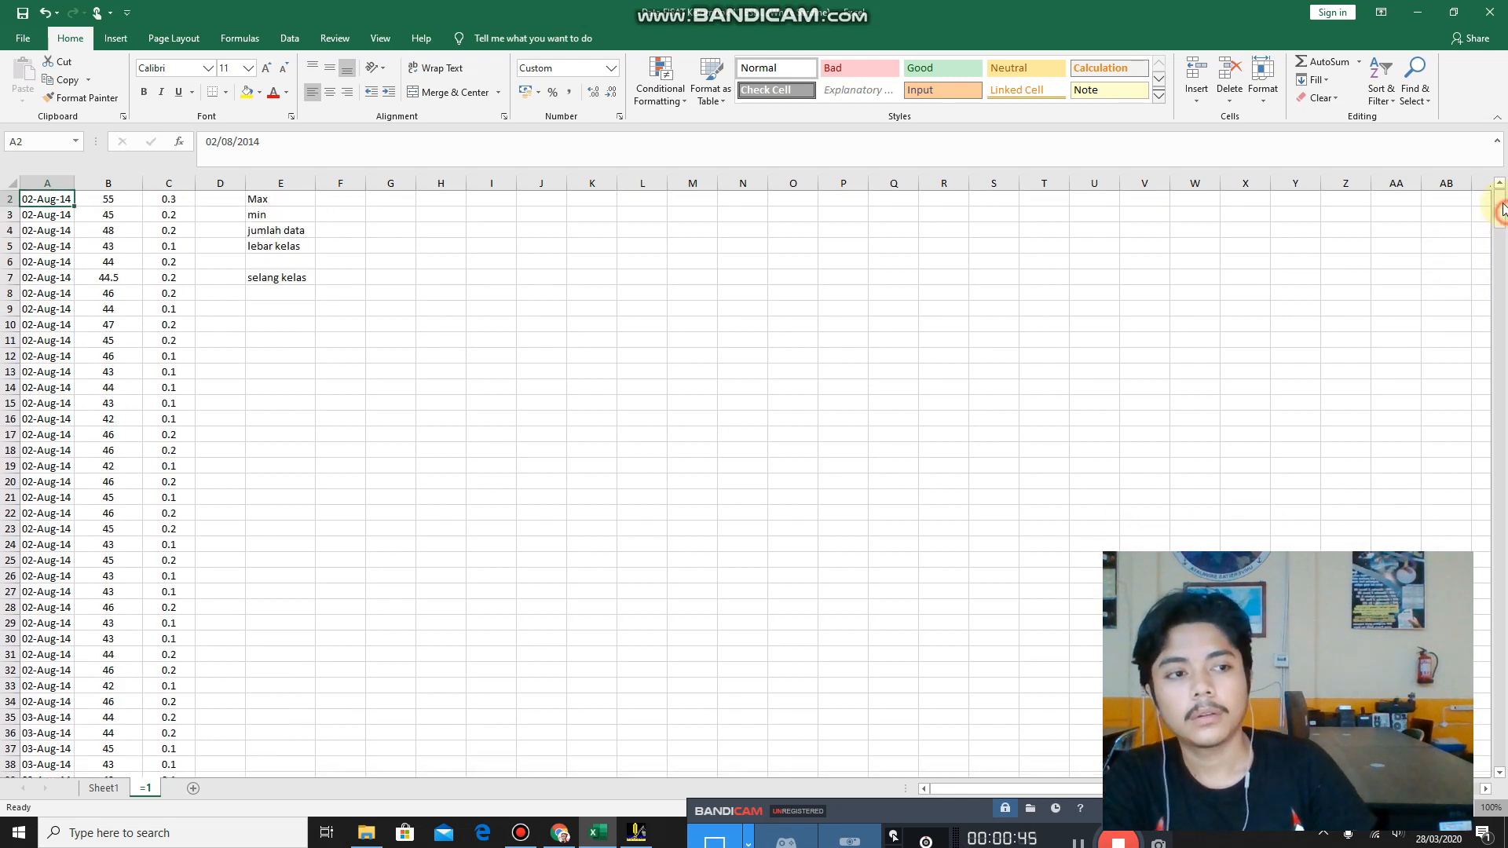
left_click_drag(1502, 212, 1501, 201)
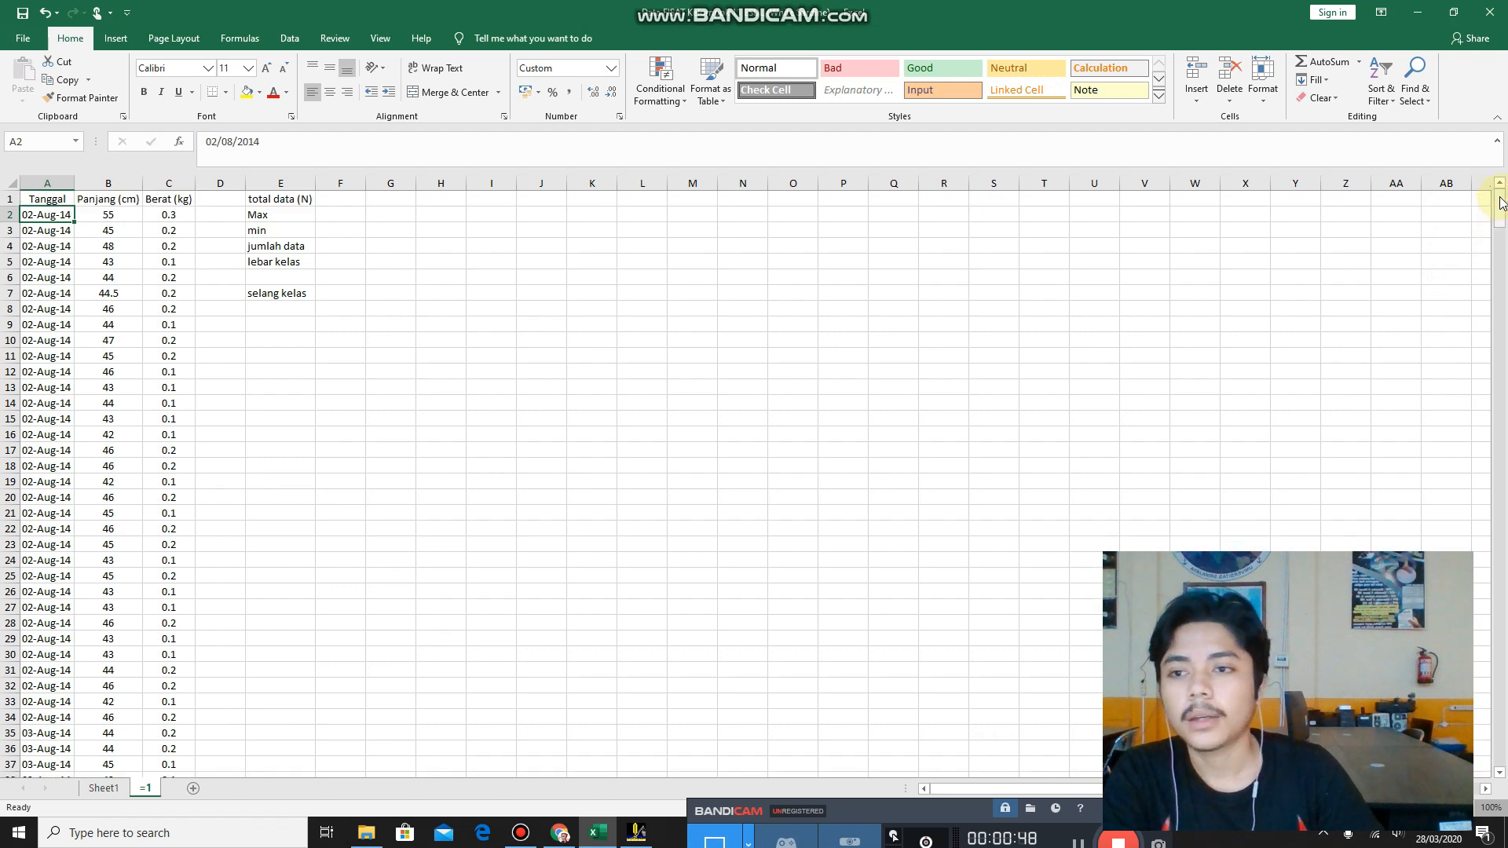
left_click(286, 199)
left_click(279, 215)
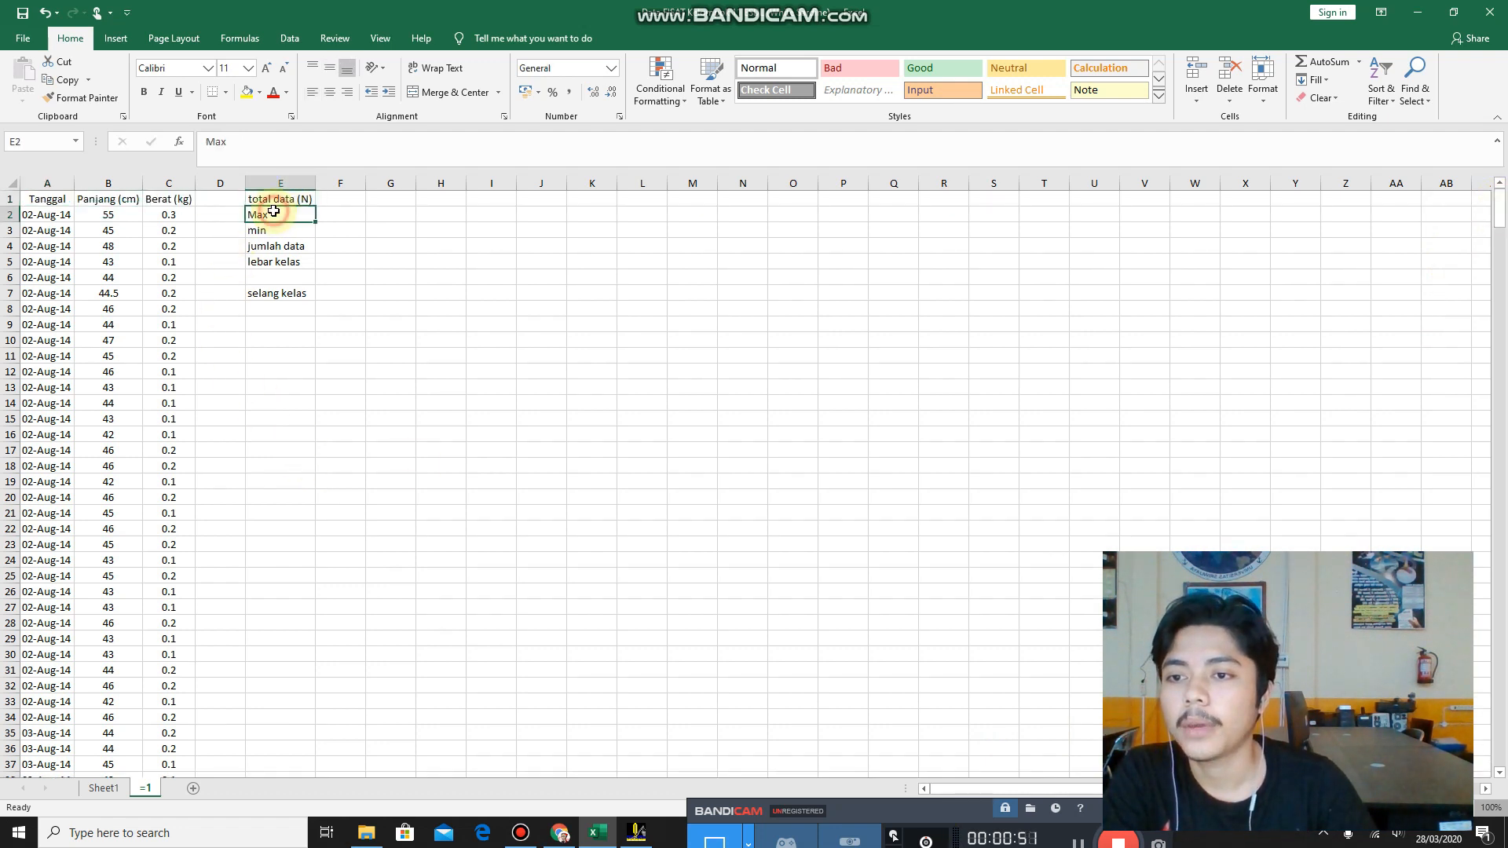
left_click(280, 231)
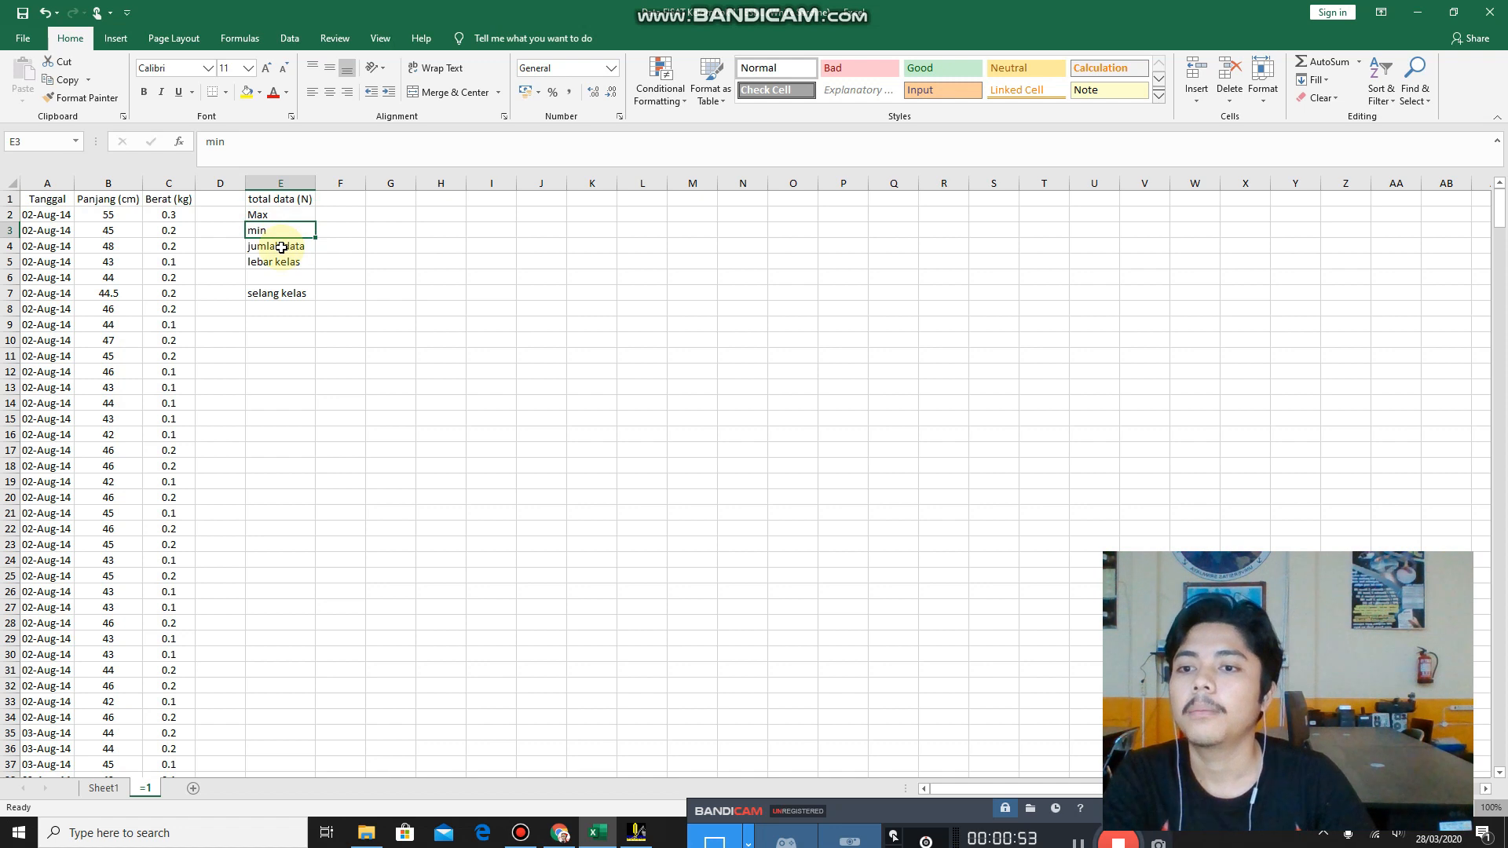
left_click(281, 247)
left_click(288, 262)
left_click(294, 294)
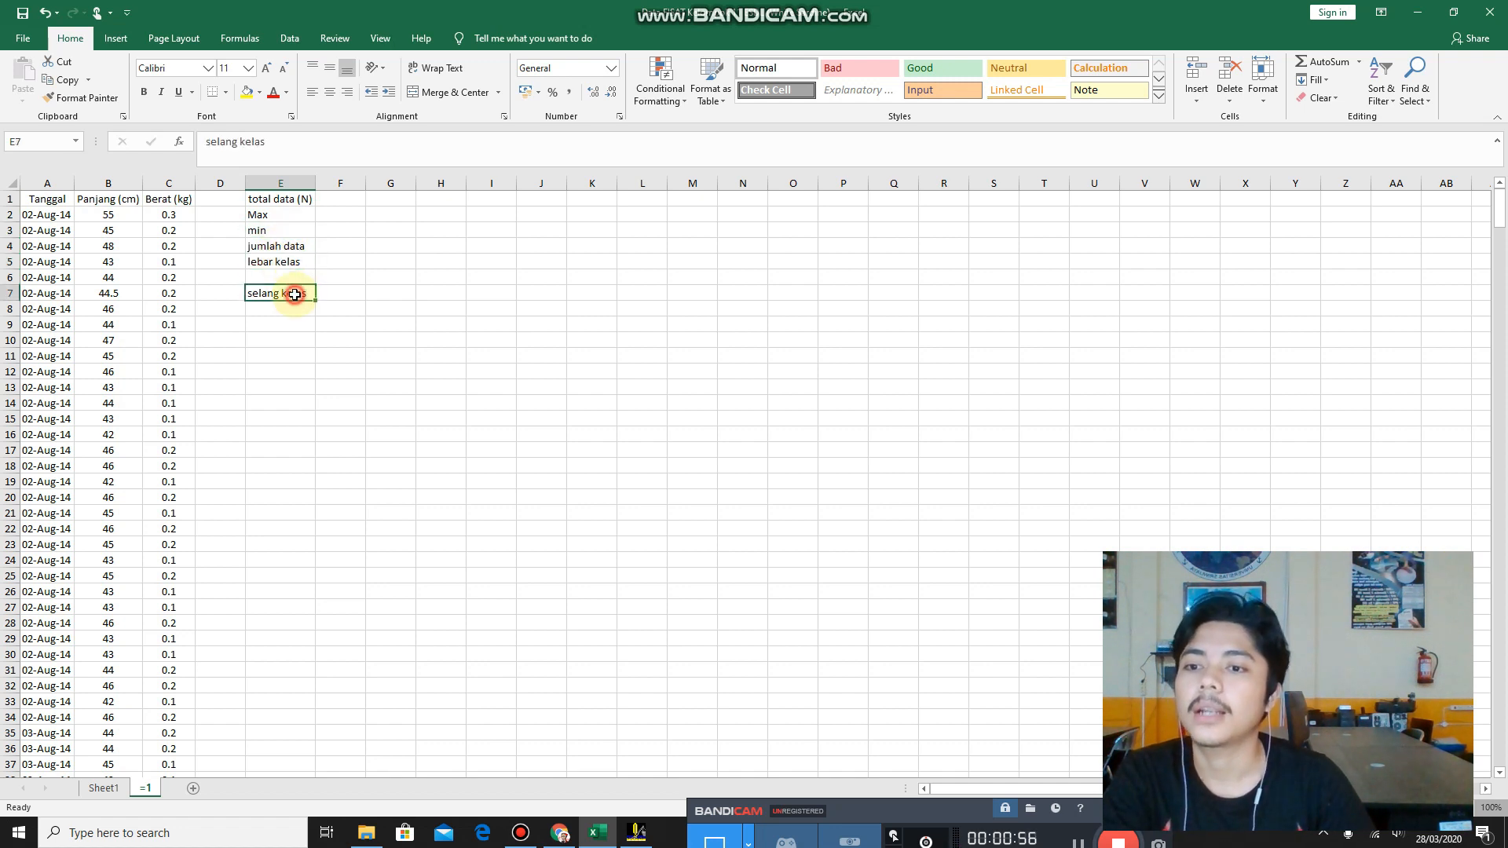
Count the Panjang (cm) values for total data (N) by entering =COUNT(B2:B537) in F1.
left_click(339, 198)
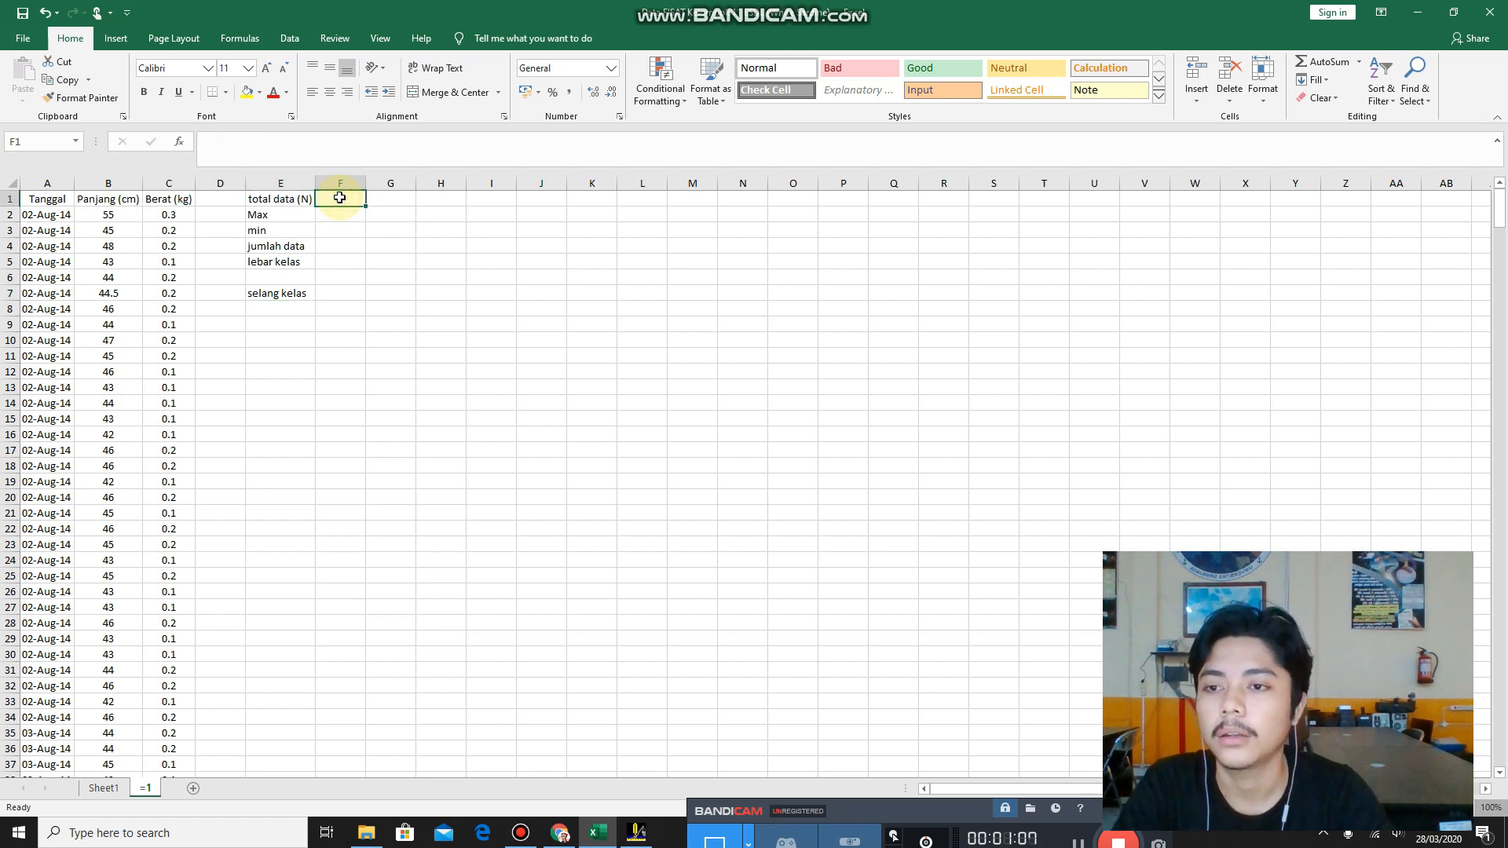
type("=")
key("Tab")
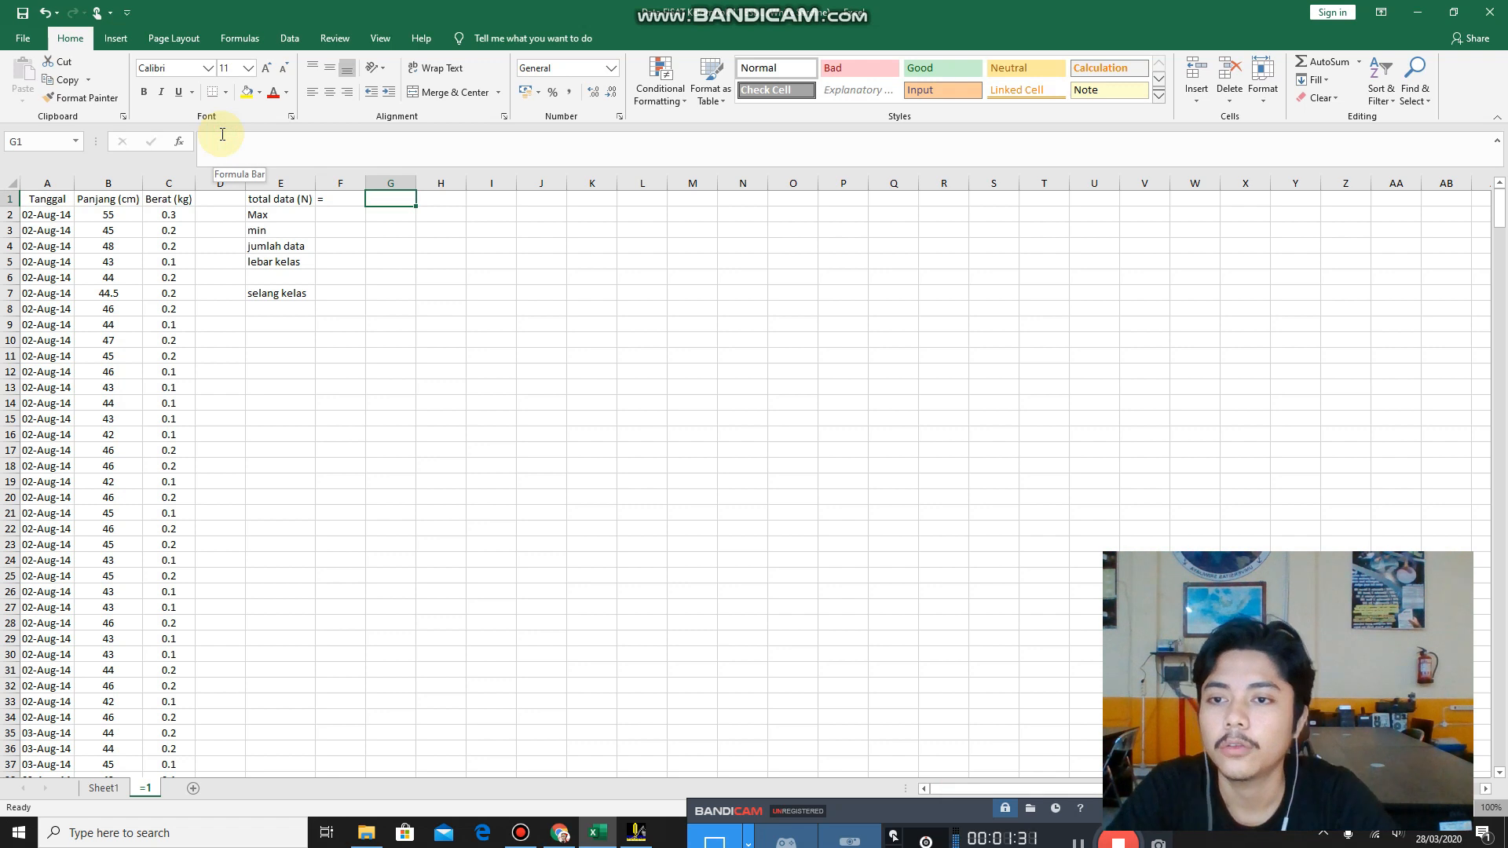
left_click(339, 203)
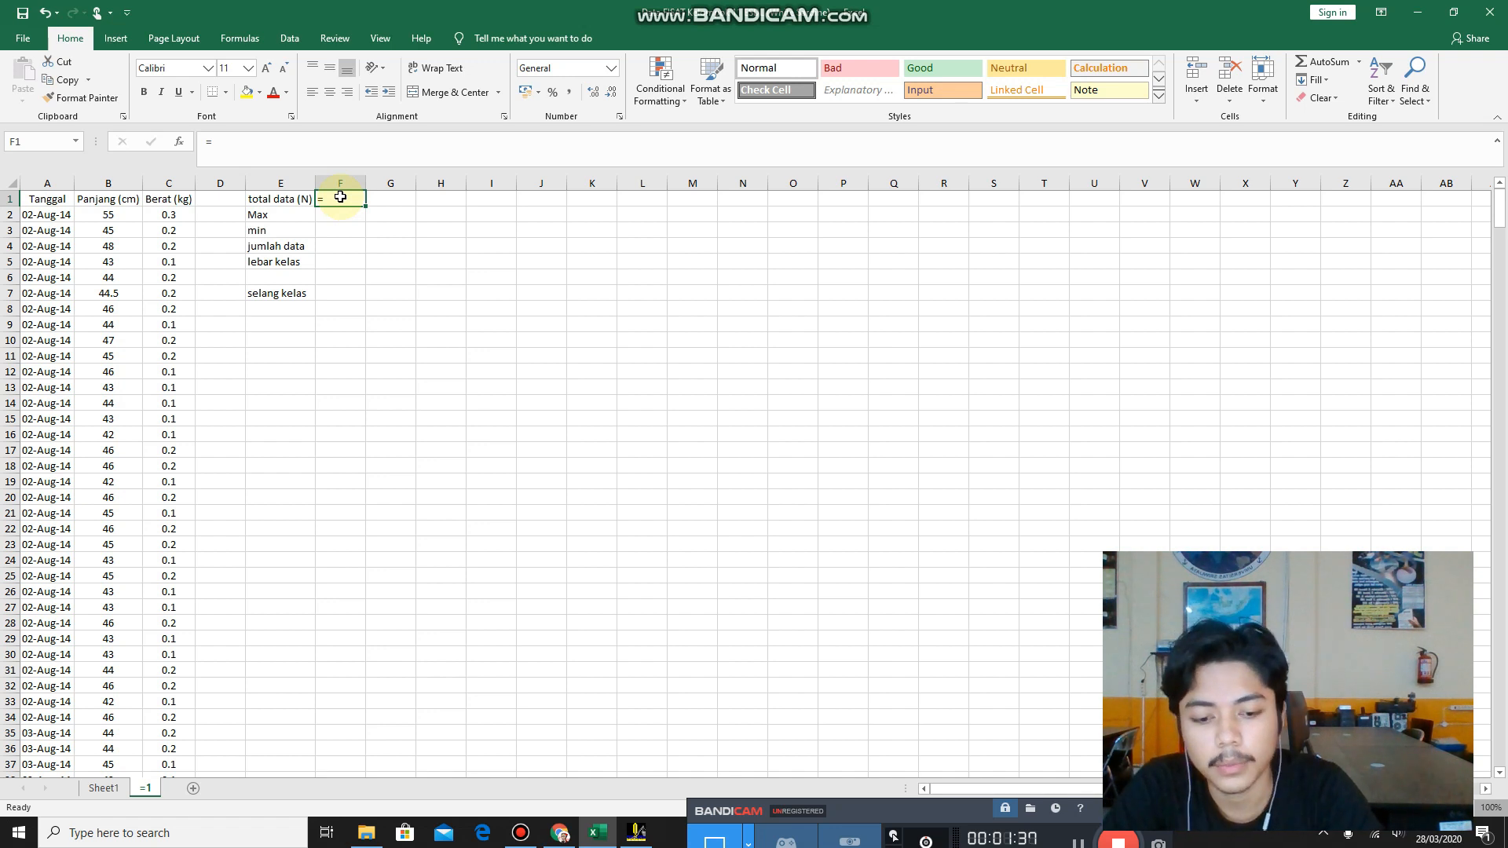
double_click(340, 197)
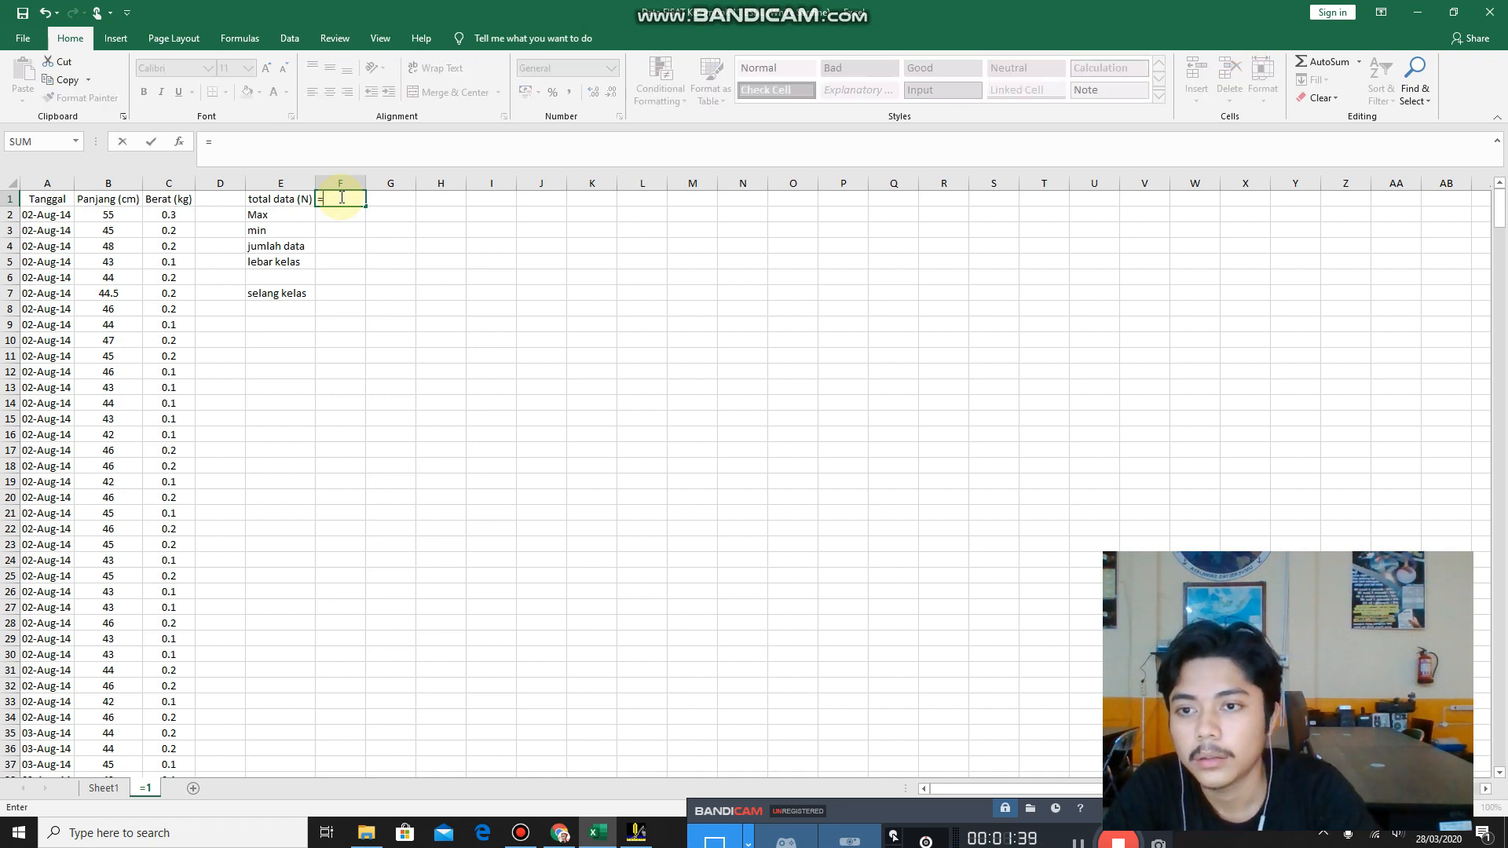
type("coum")
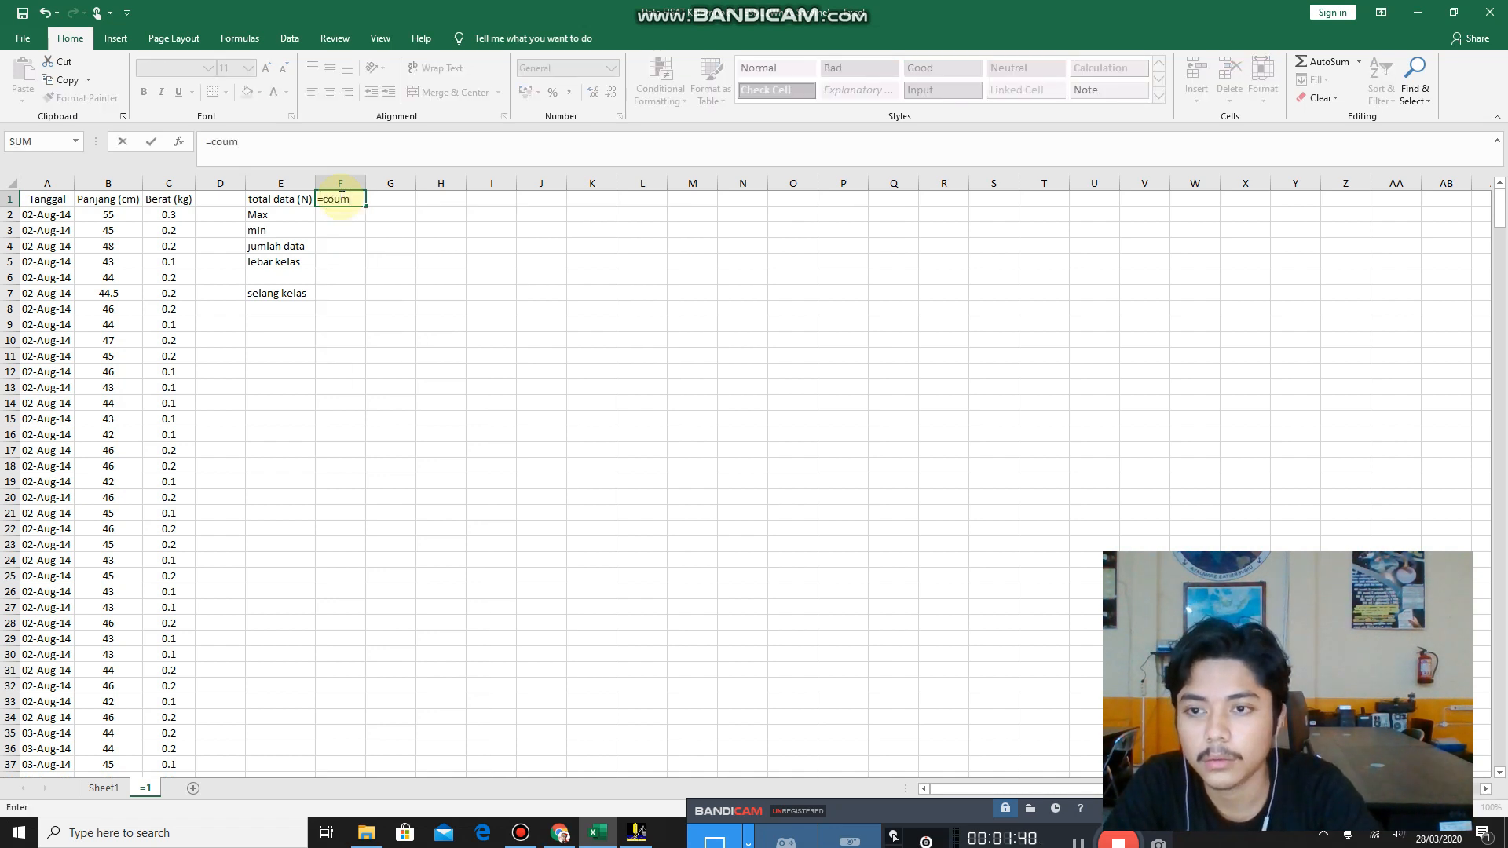
type("=")
key("BackSpace")
key("BackSpace")
type("n")
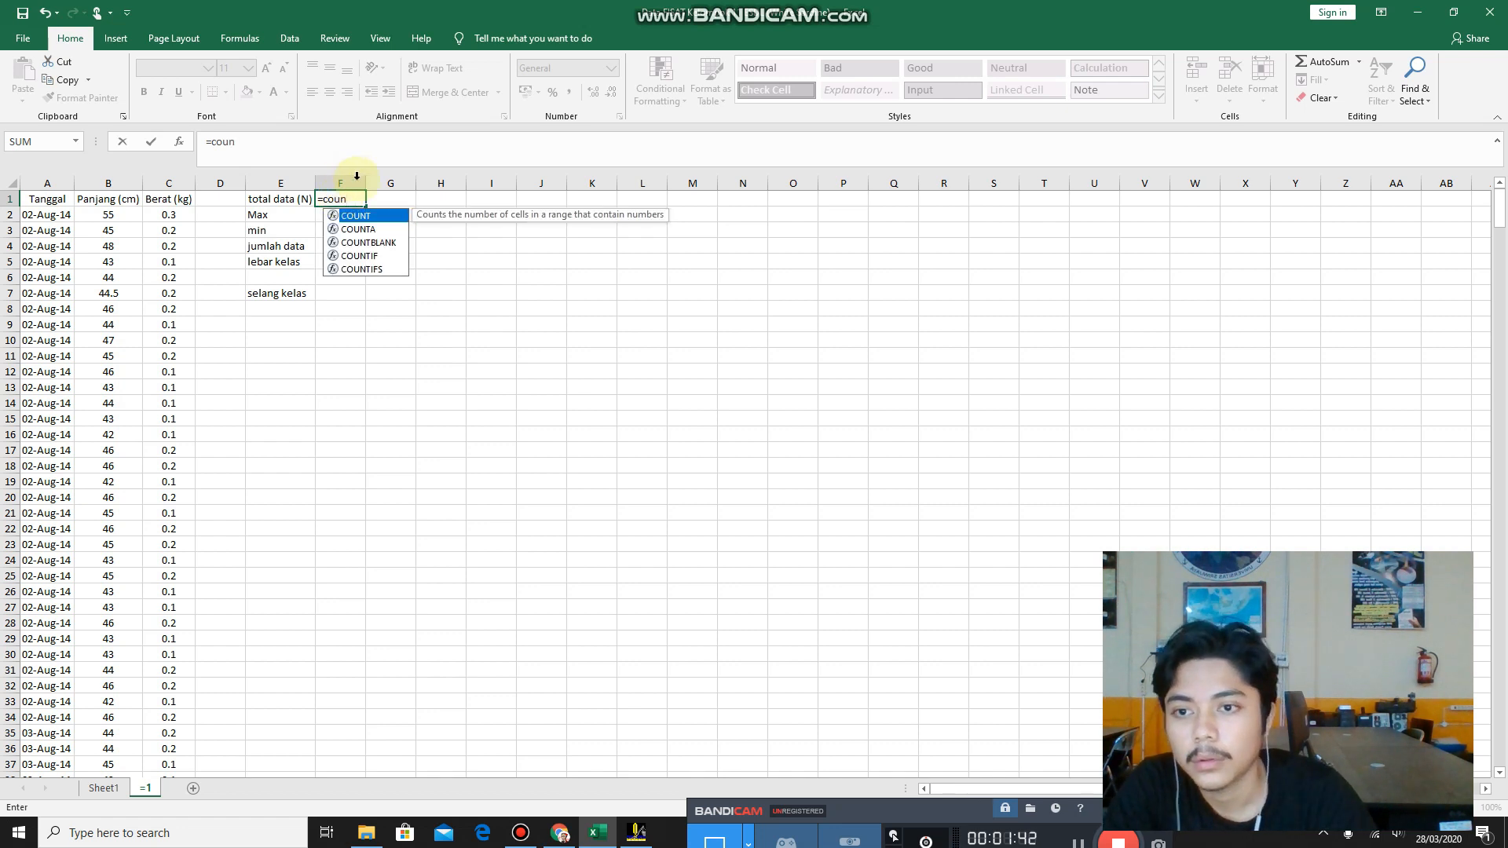
left_click(351, 217)
left_click(351, 216)
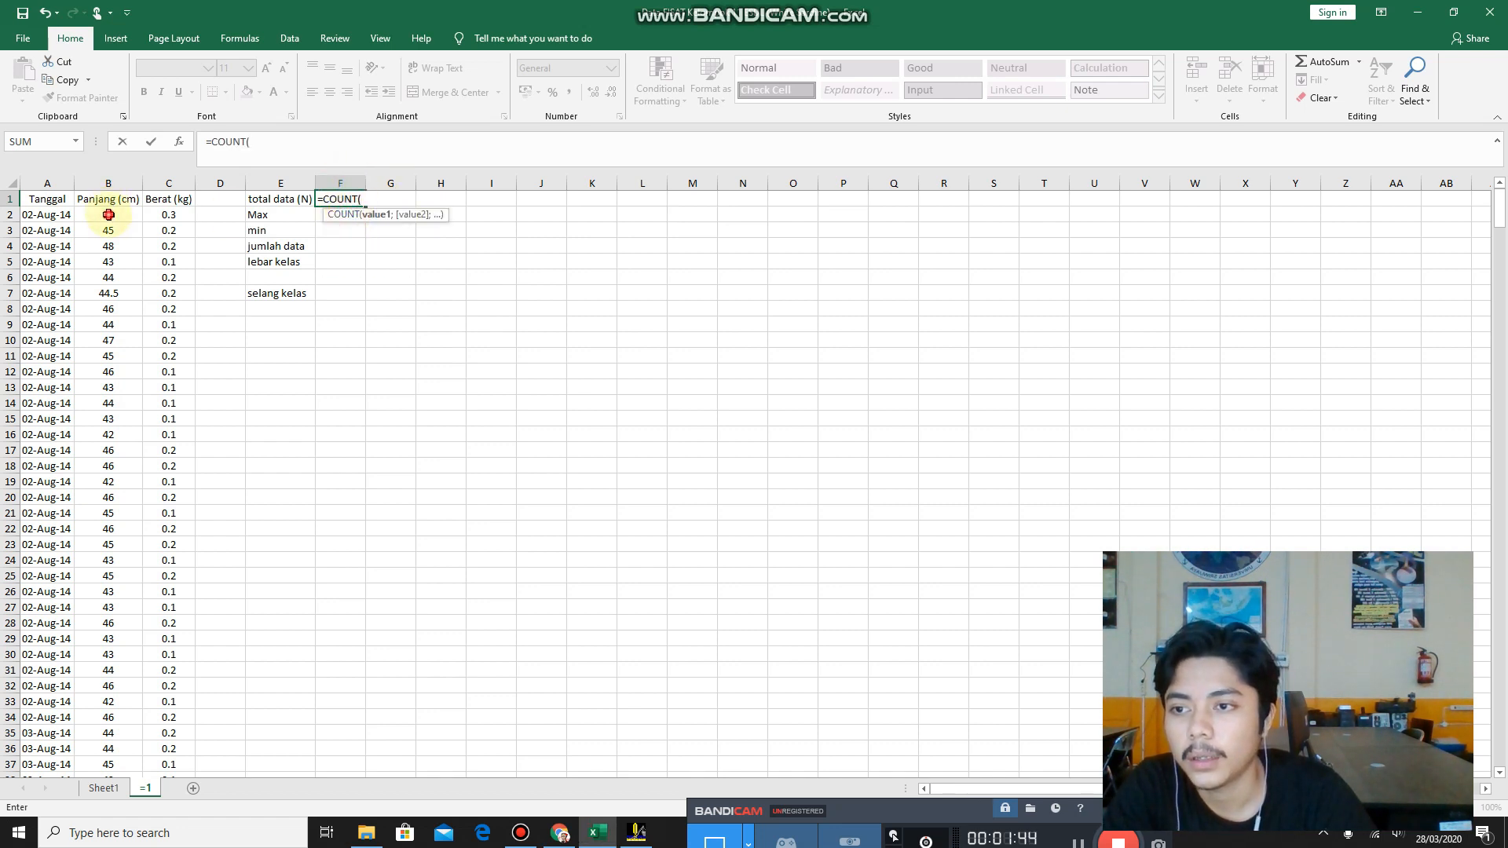
left_click(108, 214)
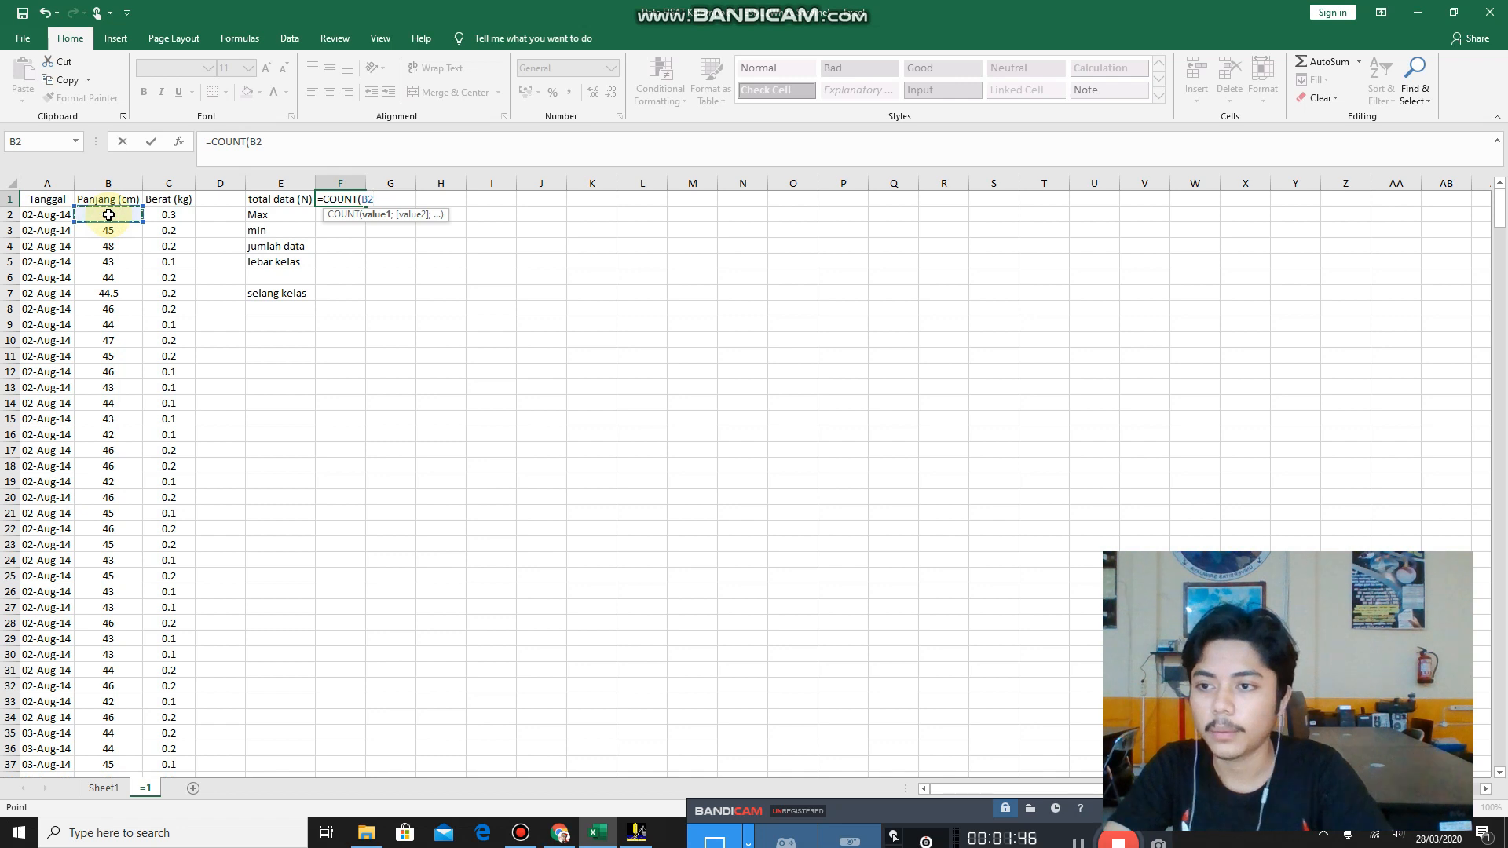
key("ctrl+shift+Down")
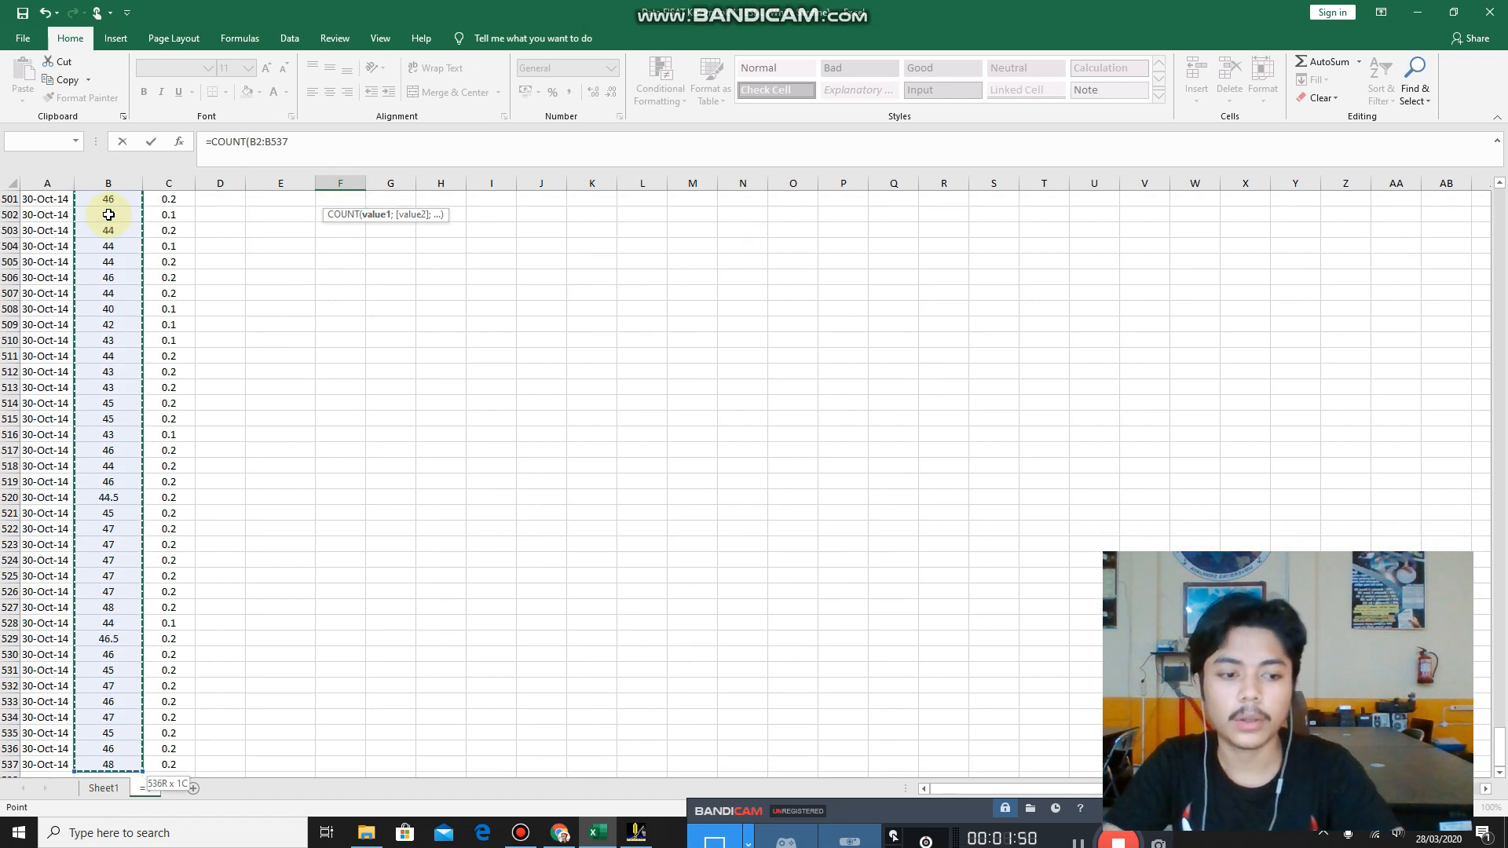
key("Escape")
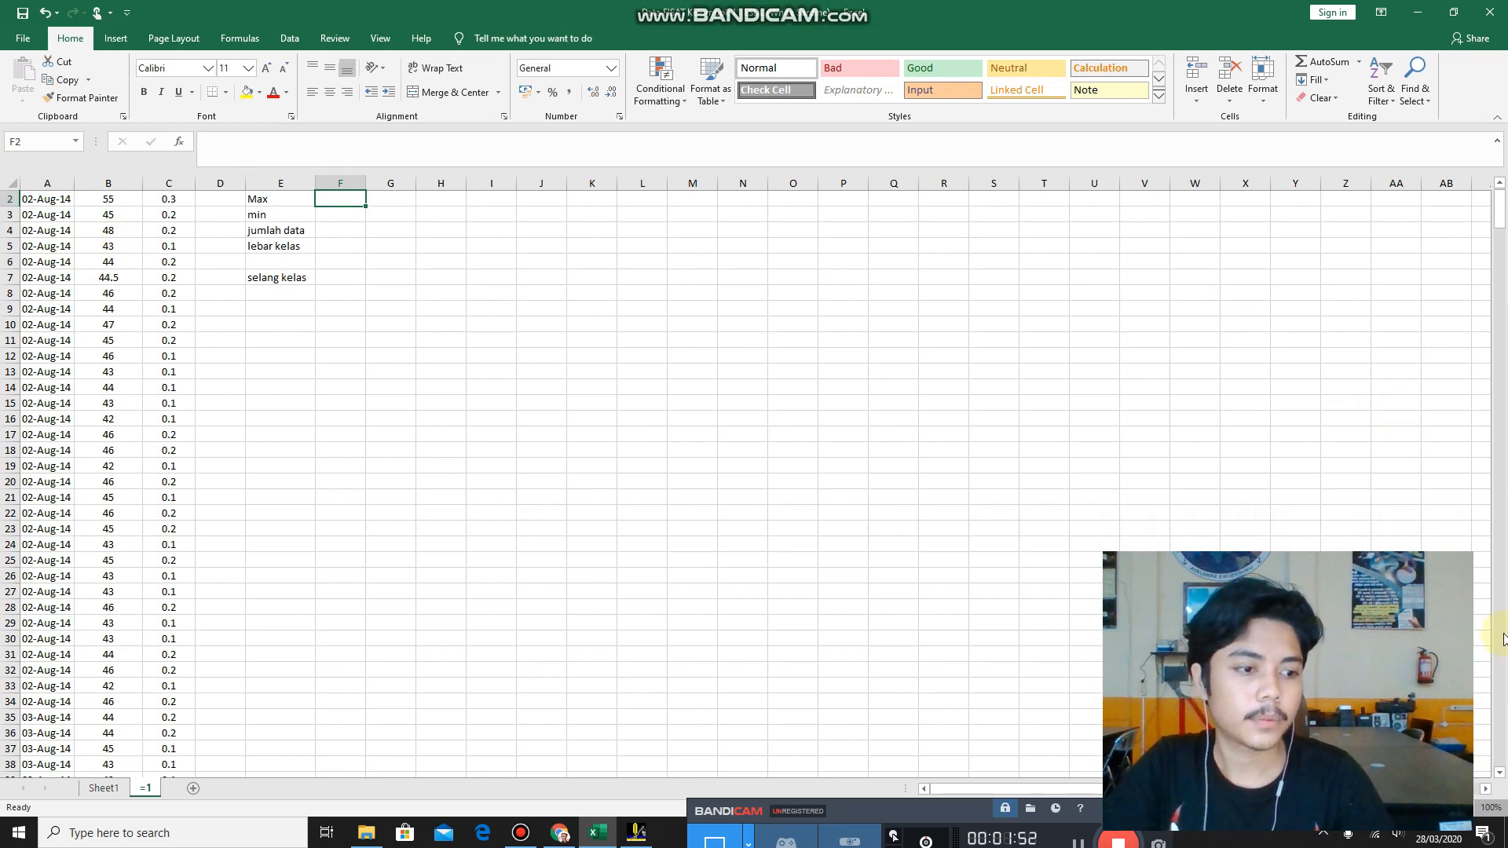
Find the largest Panjang (cm) value in F2 using MAX over B2:B537.
left_click(1499, 182)
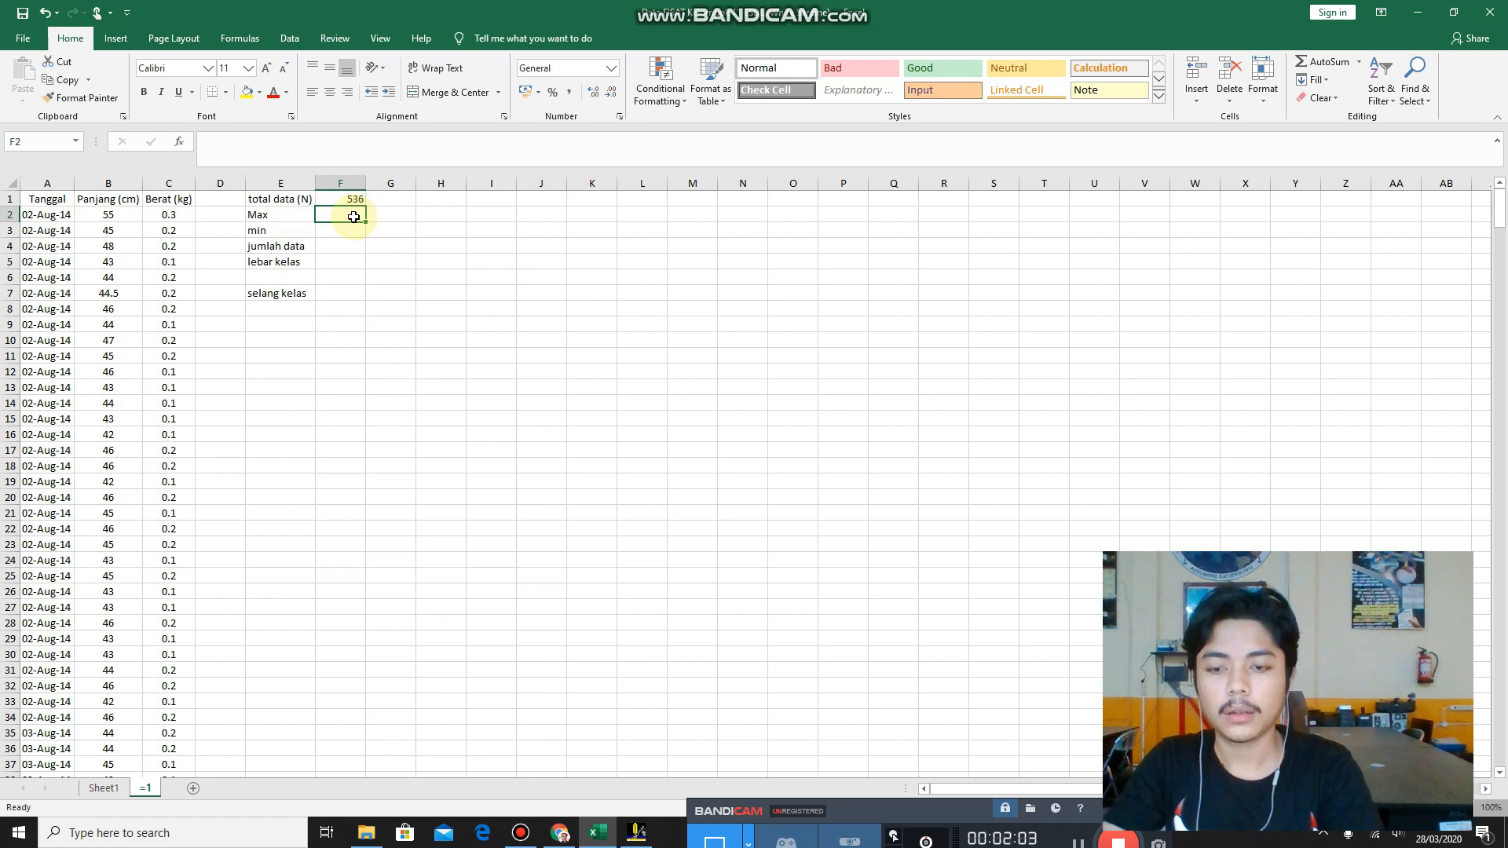
type("=ma")
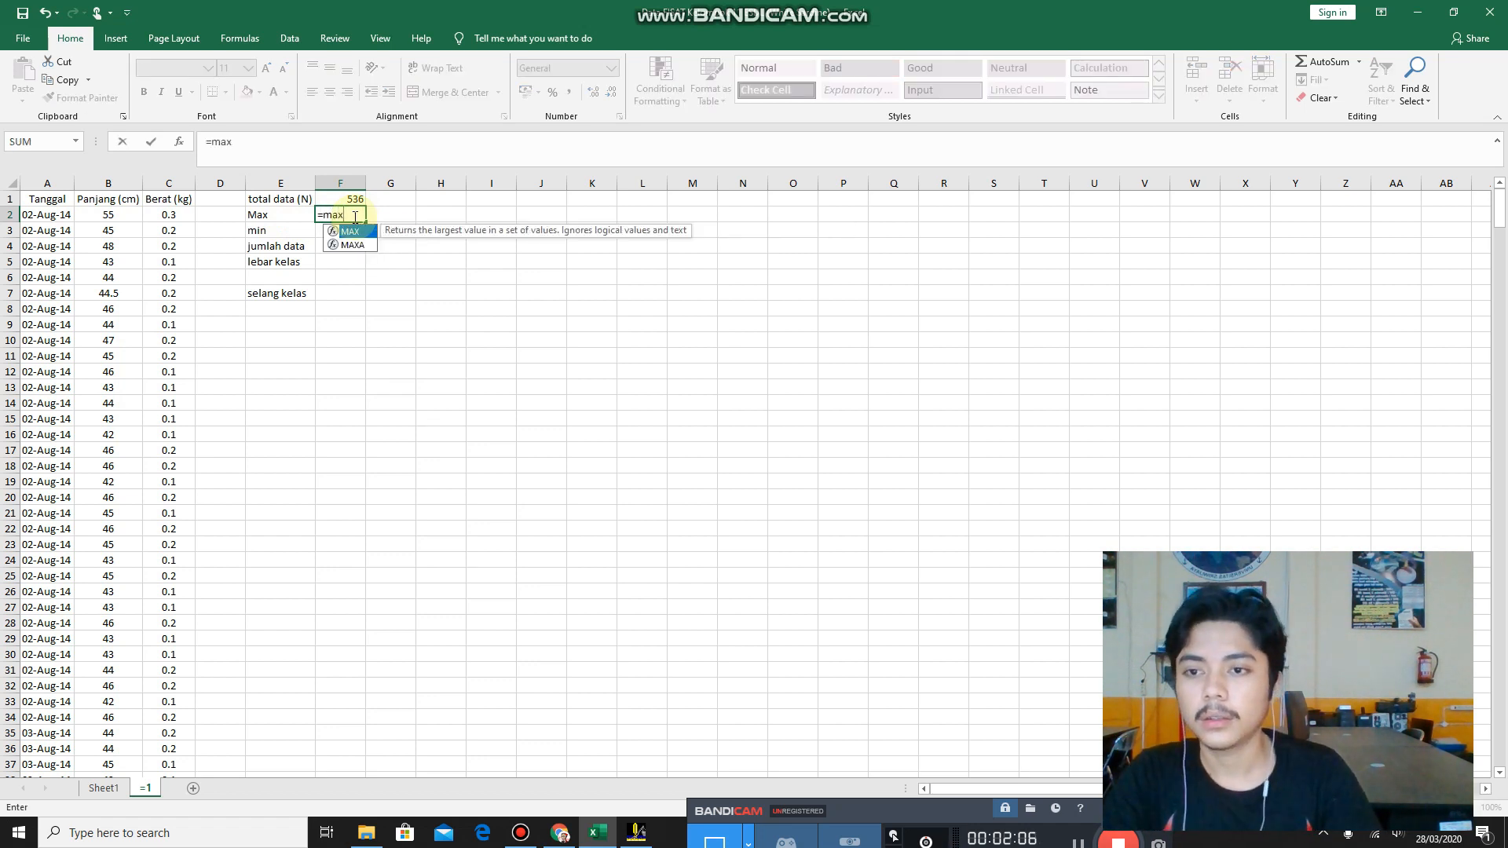
type("x")
double_click(354, 231)
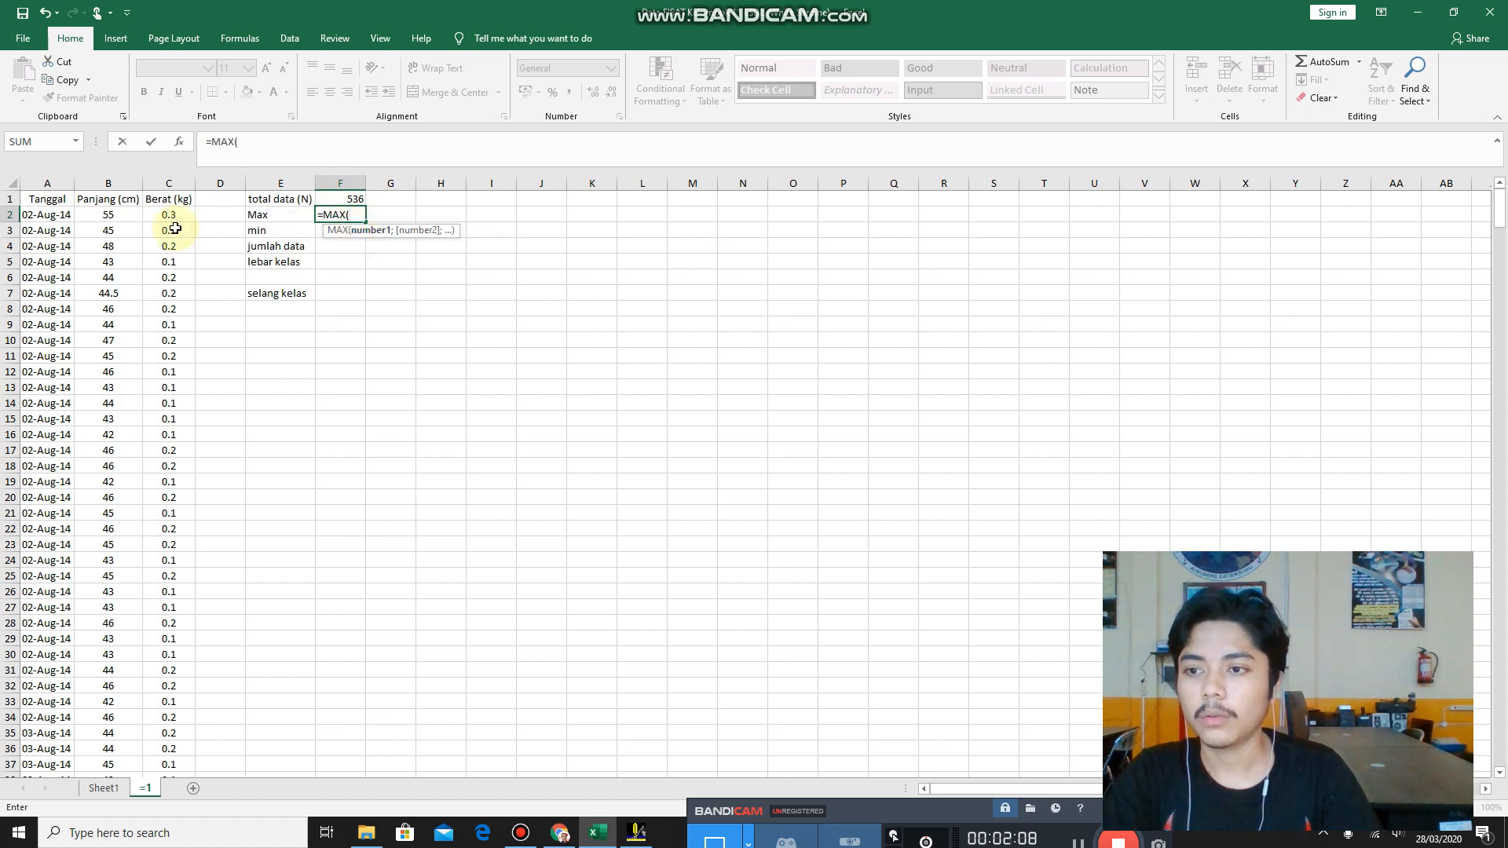
left_click(113, 214)
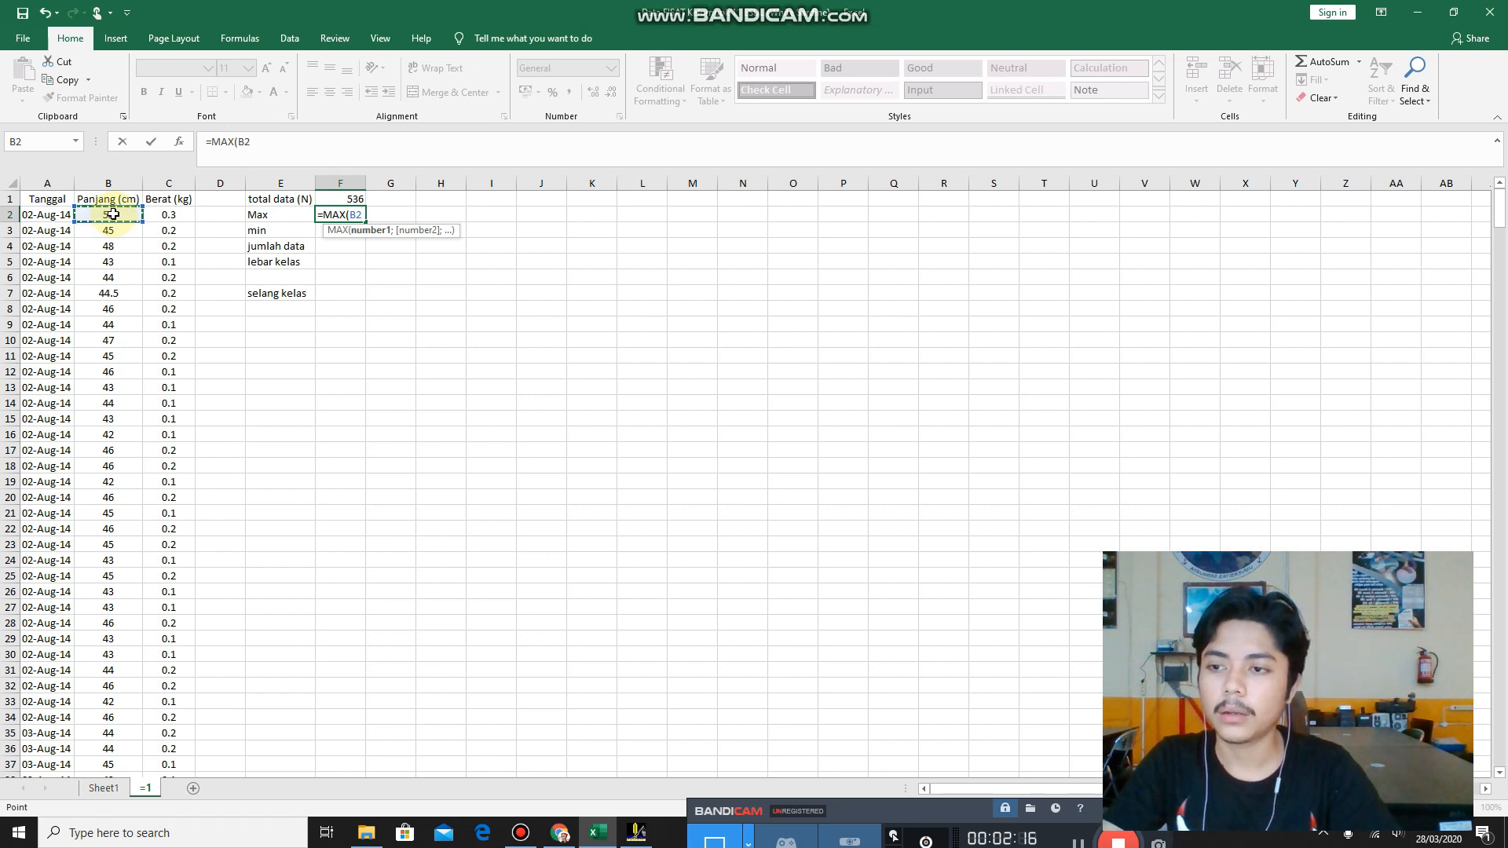
key("ctrl+shift+Down")
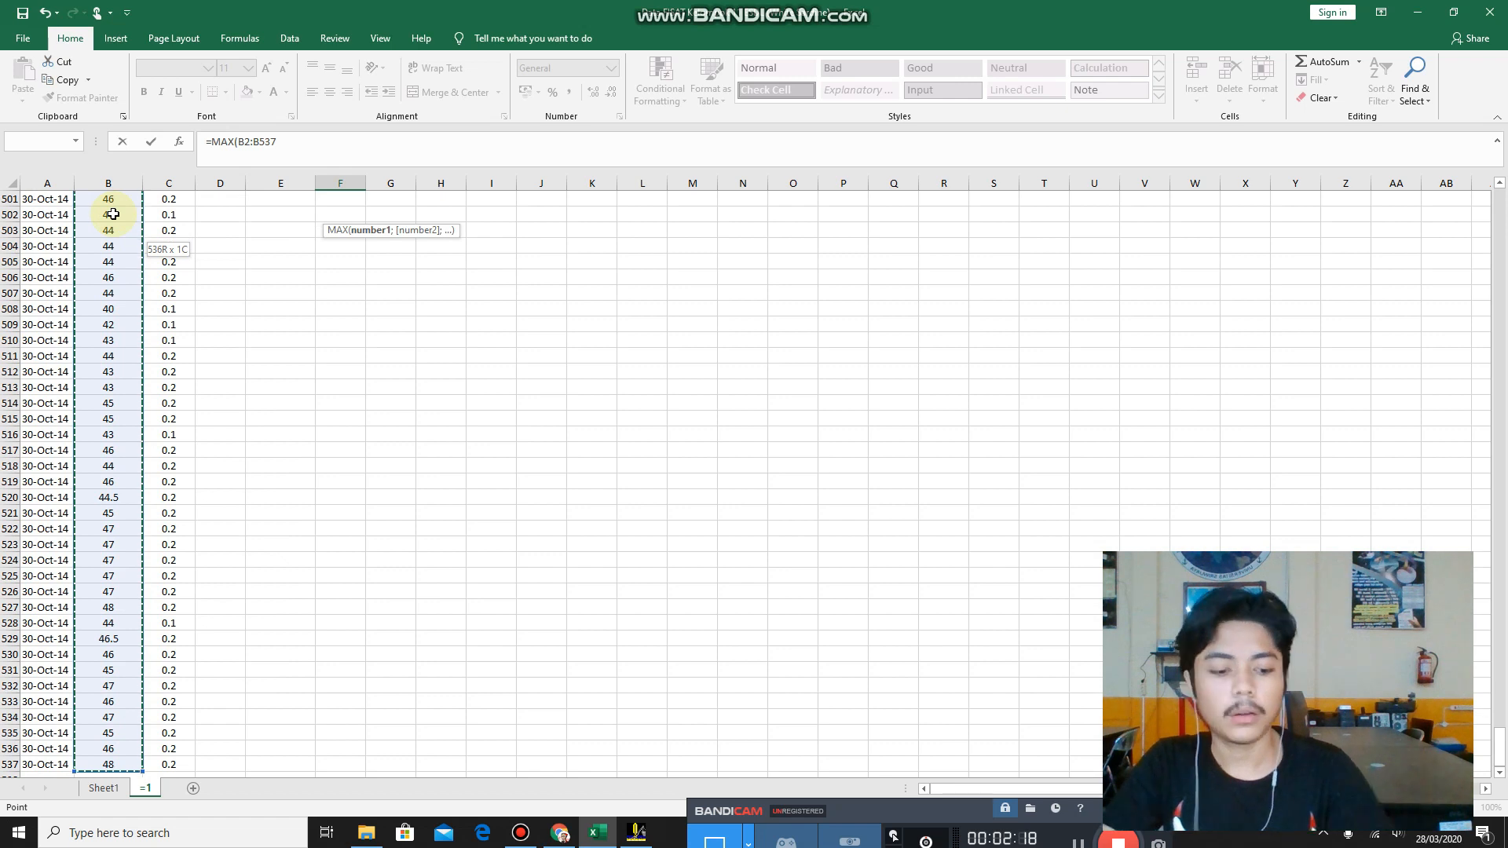
key("Return")
Find the smallest Panjang (cm) value in F3 using MIN over B2:B537.
scroll(259, 260, "up", 1)
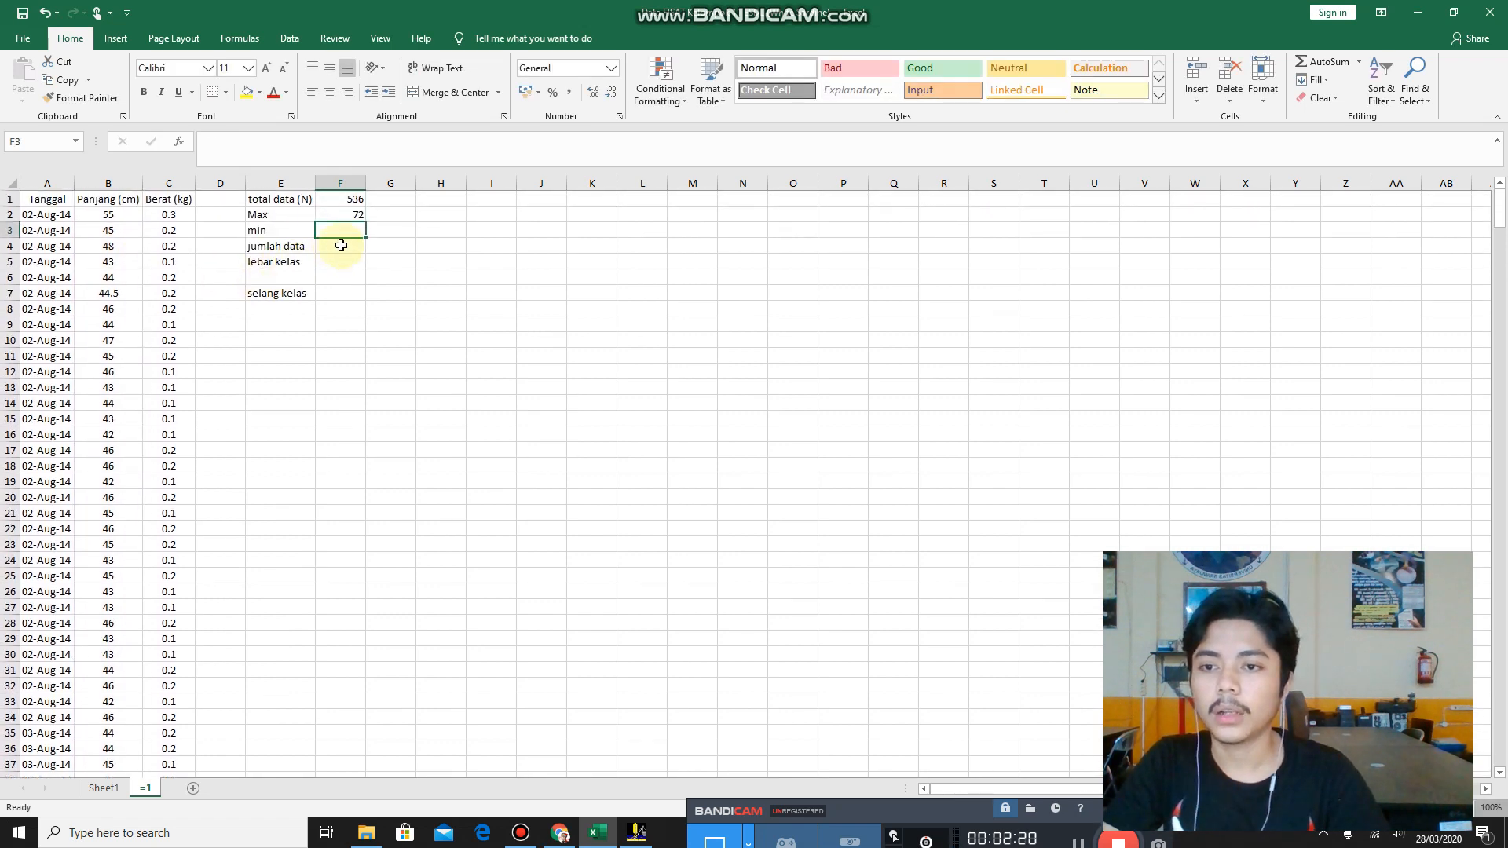
type("=")
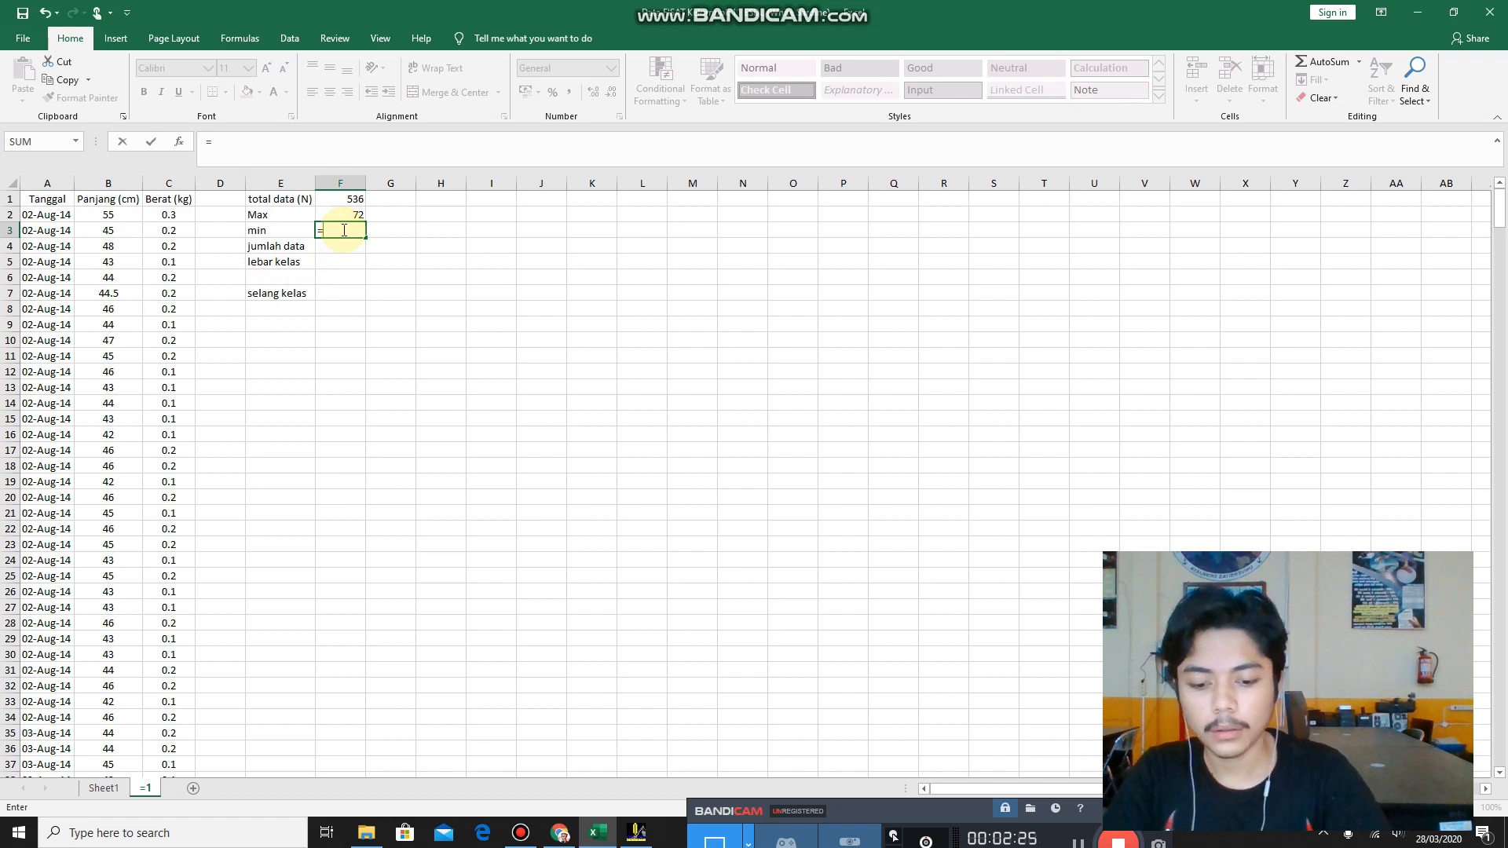
type("MIN")
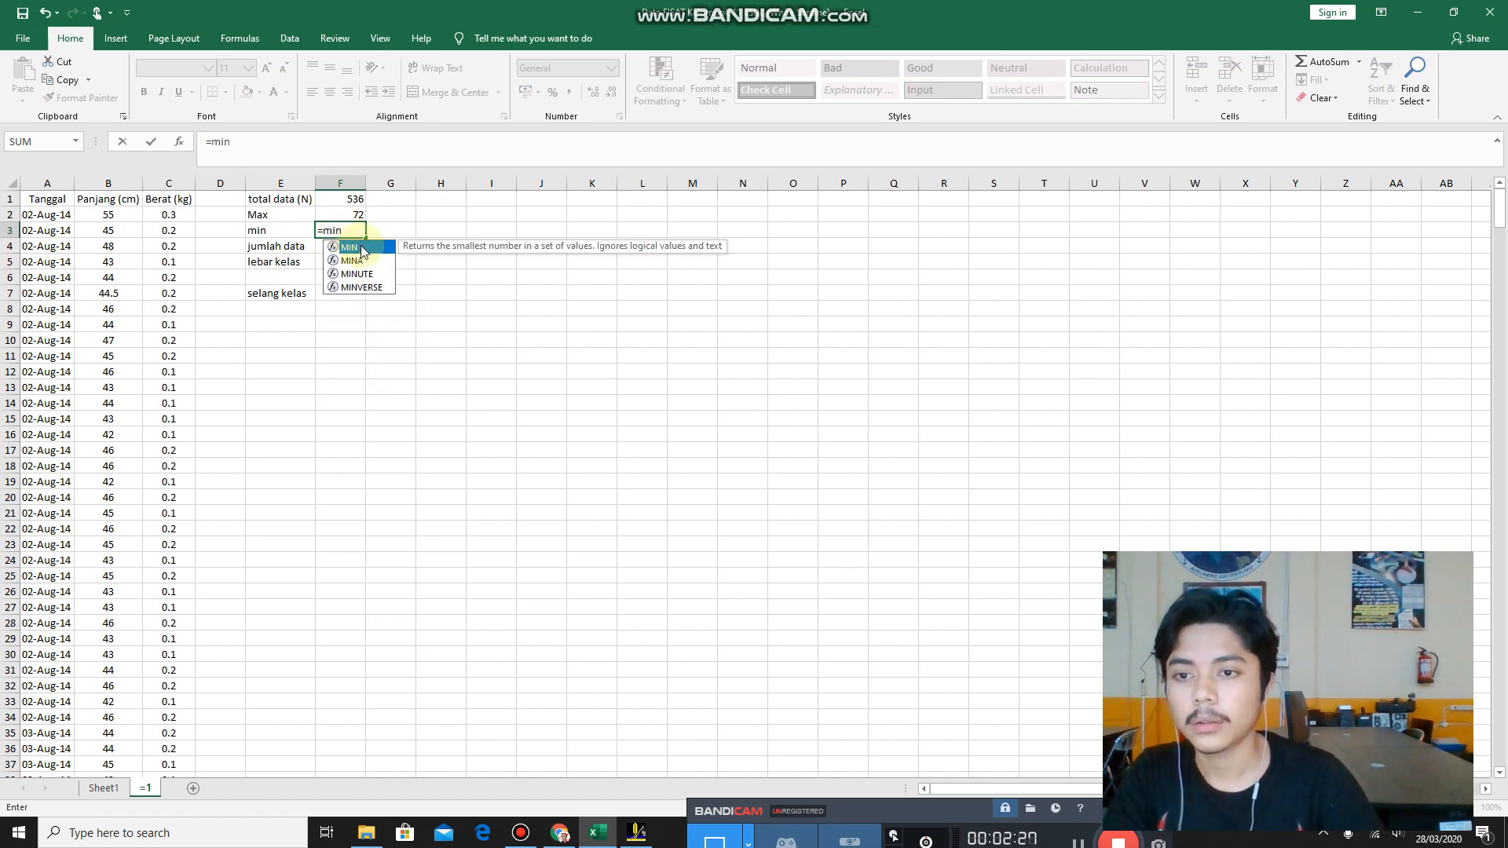
double_click(362, 250)
left_click(126, 218)
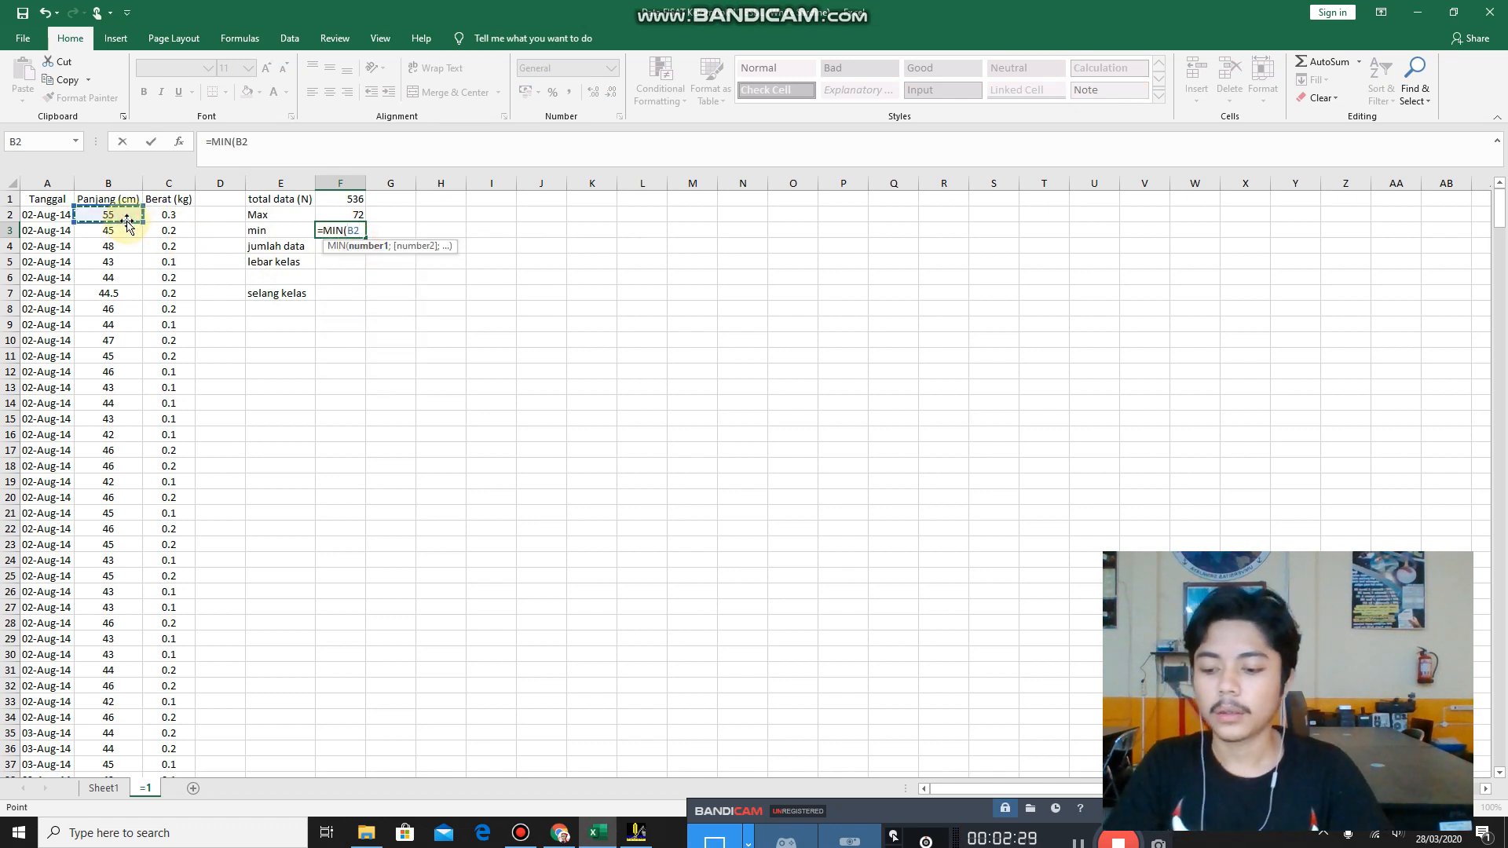
key("ctrl+shift+Down")
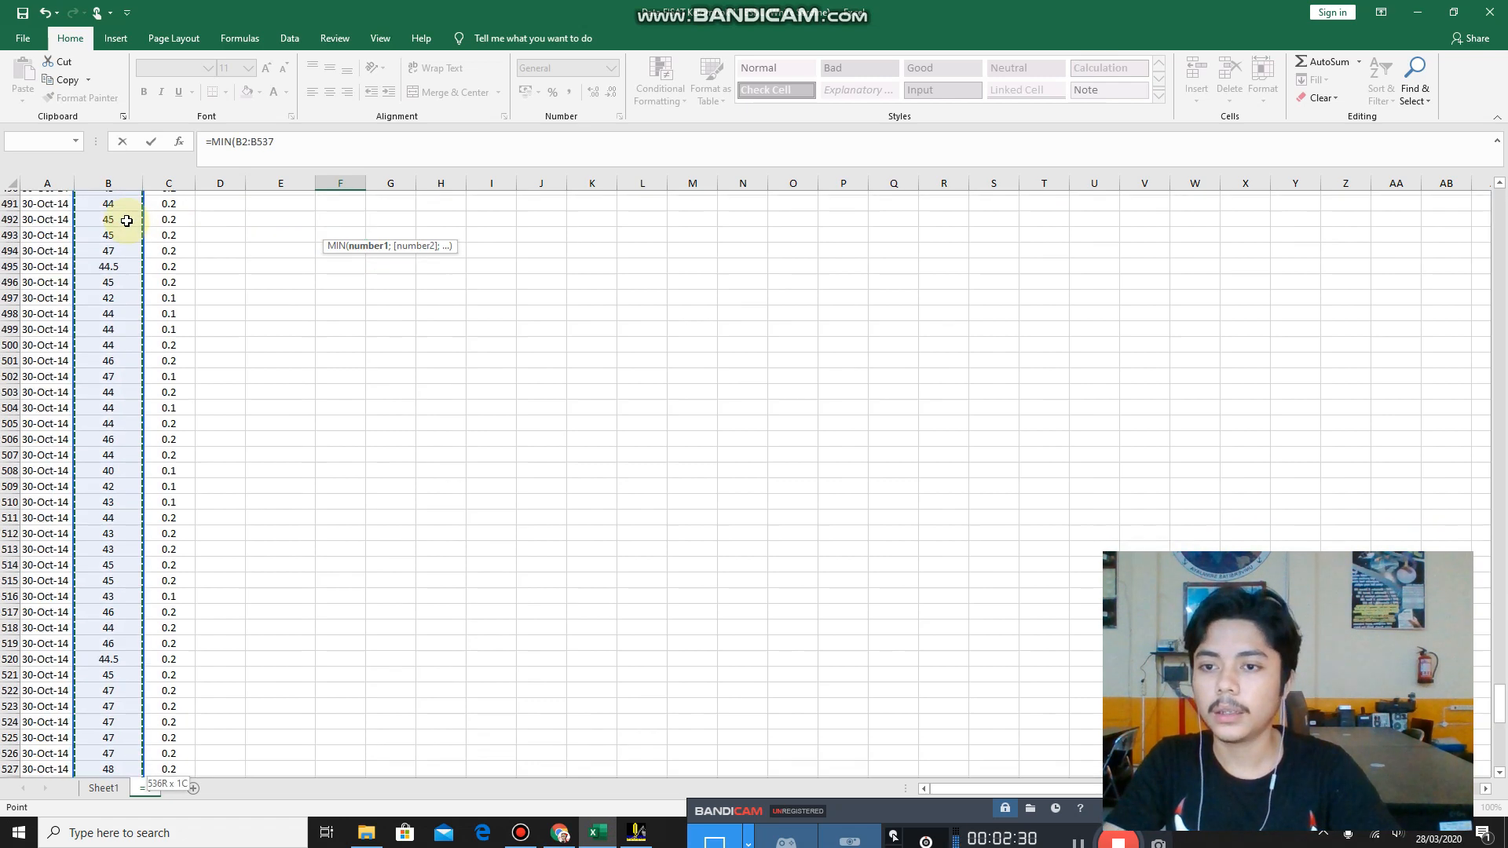
key("Return")
Calculate jumlah data in F4 with the formula =1+(3.3*LOG(F1)) and check its formula.
scroll(126, 221, "up", 1)
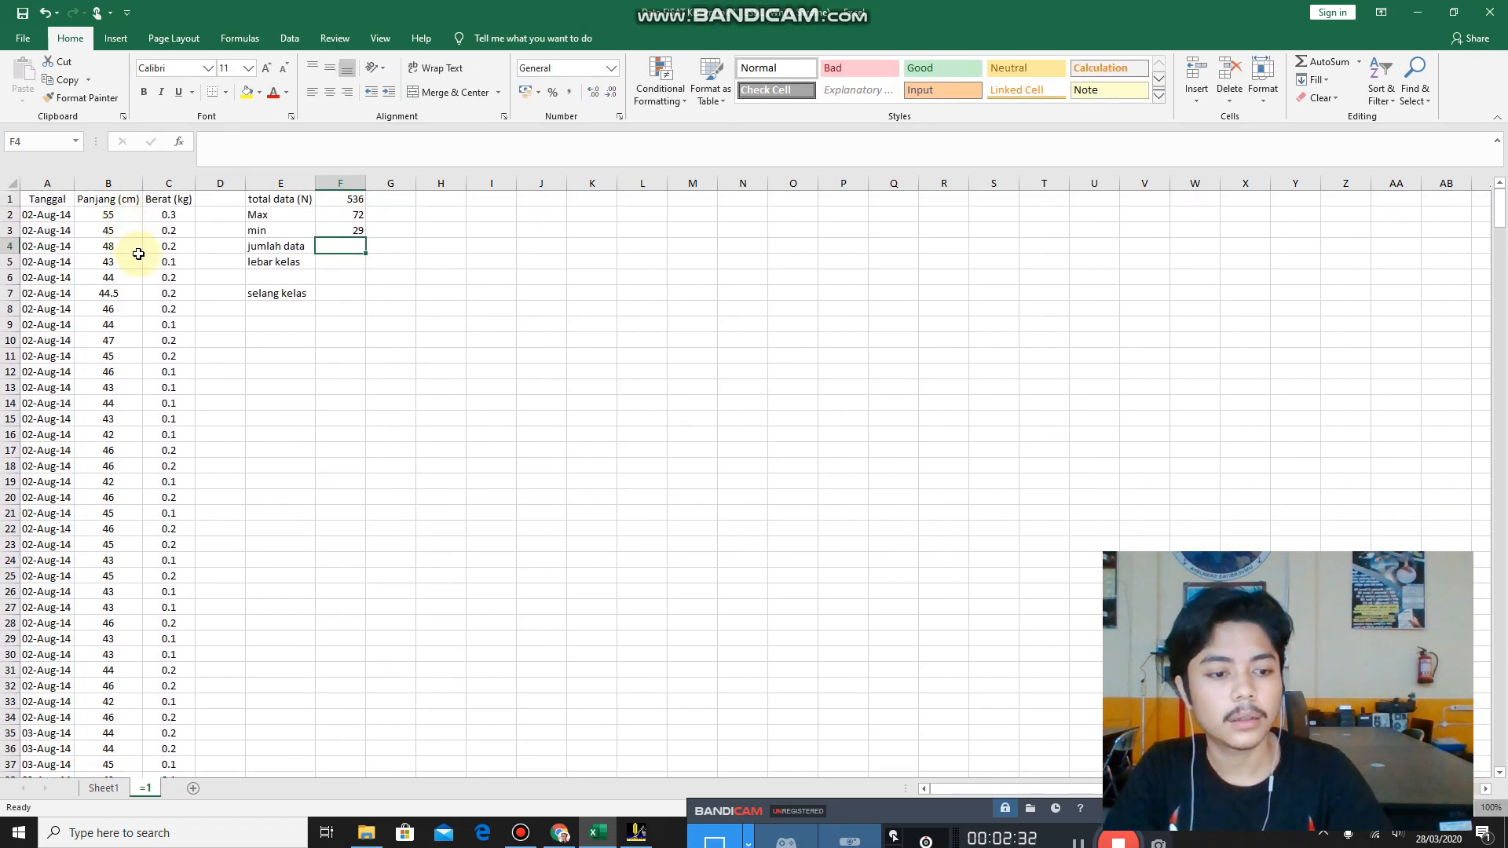
left_click(345, 244)
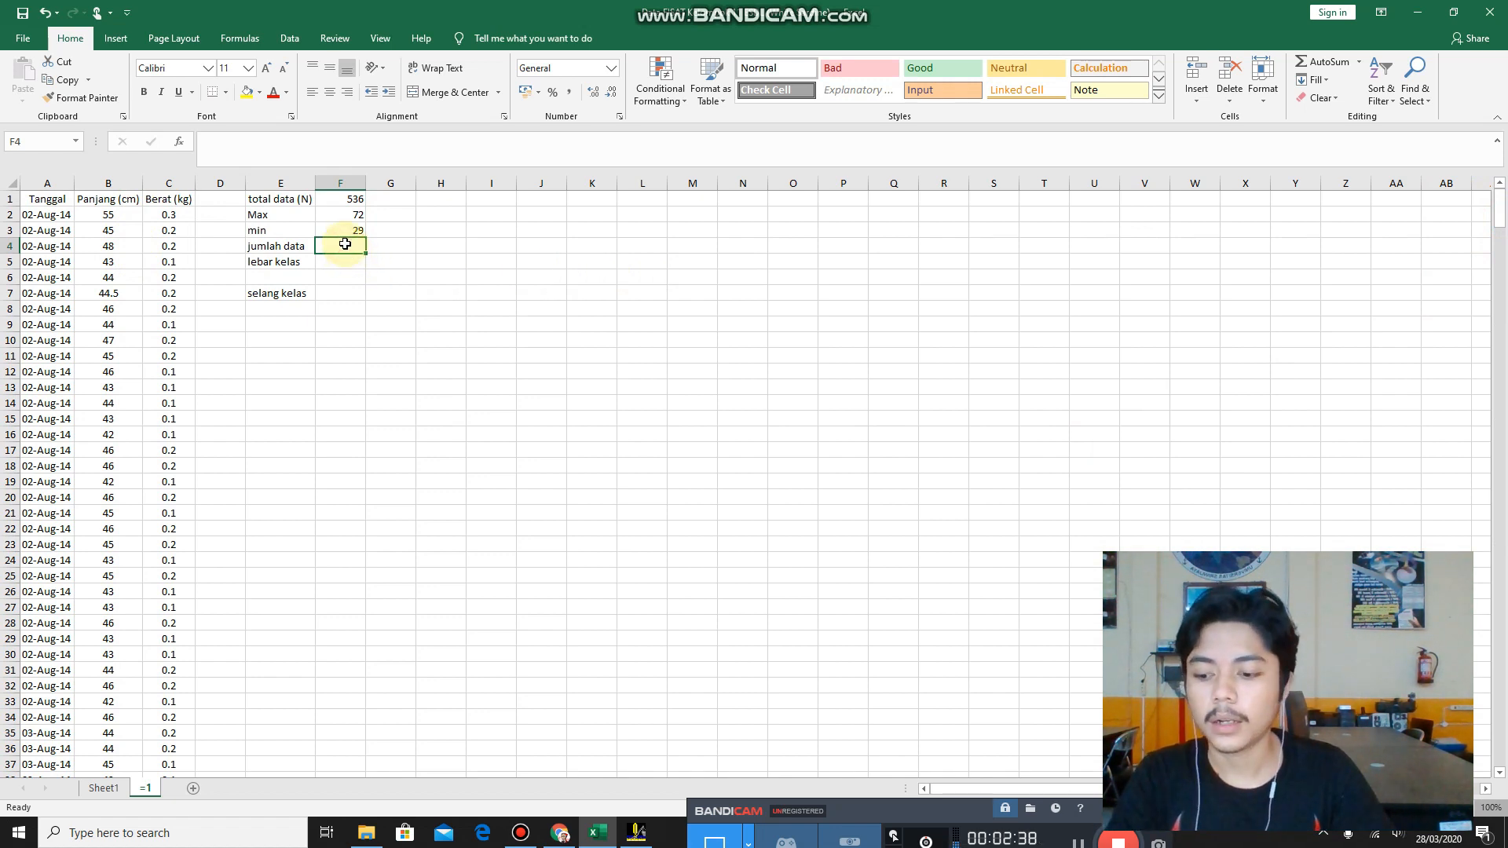
key("Tab")
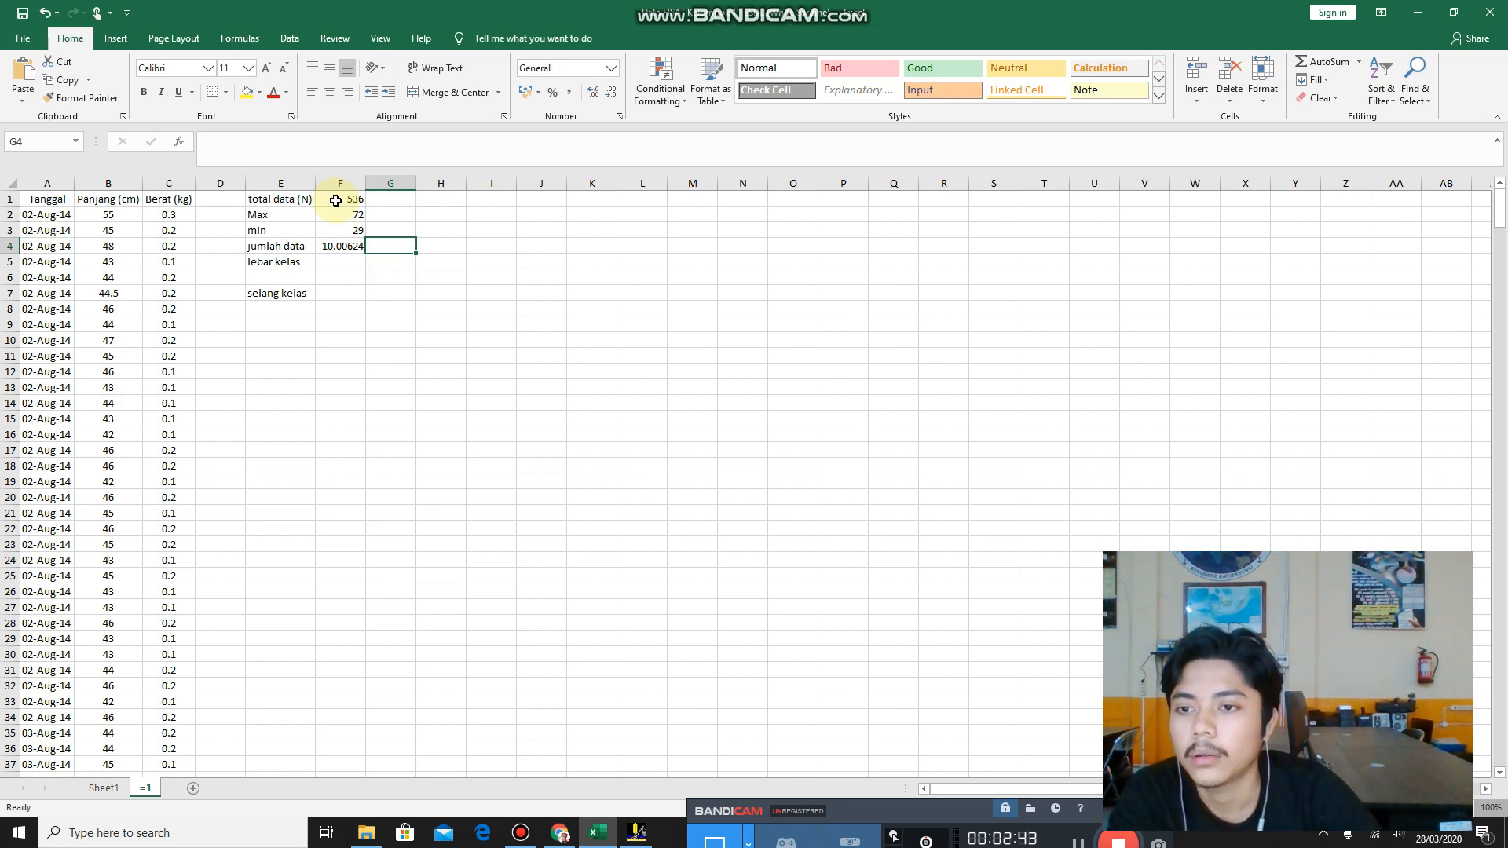
left_click(330, 247)
left_click(296, 141)
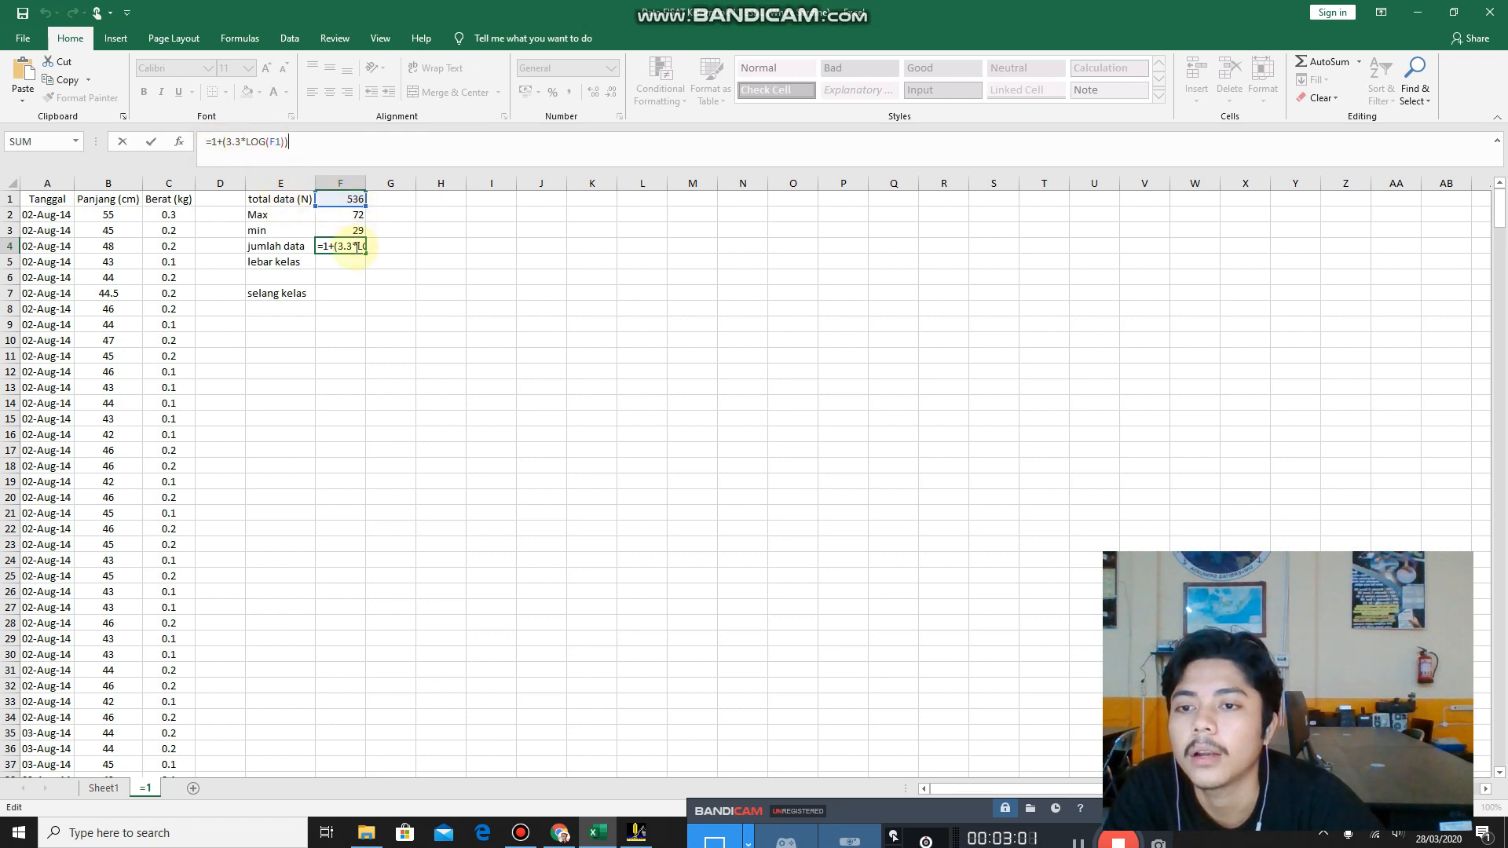
key("Return")
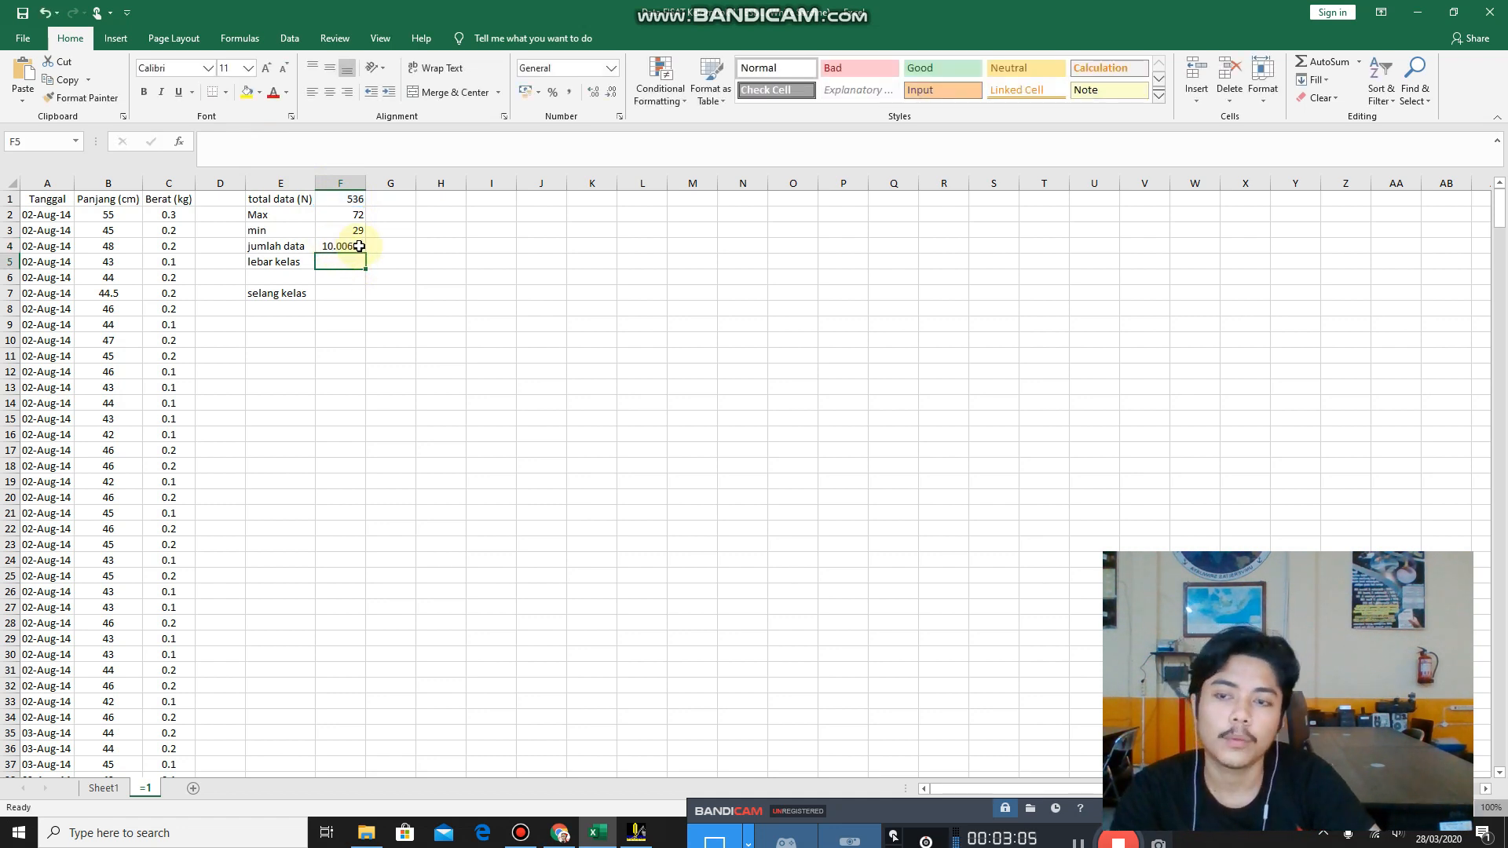
Enter the rounded jumlah data value 10 in G4, beside the calculated result.
left_click(407, 245)
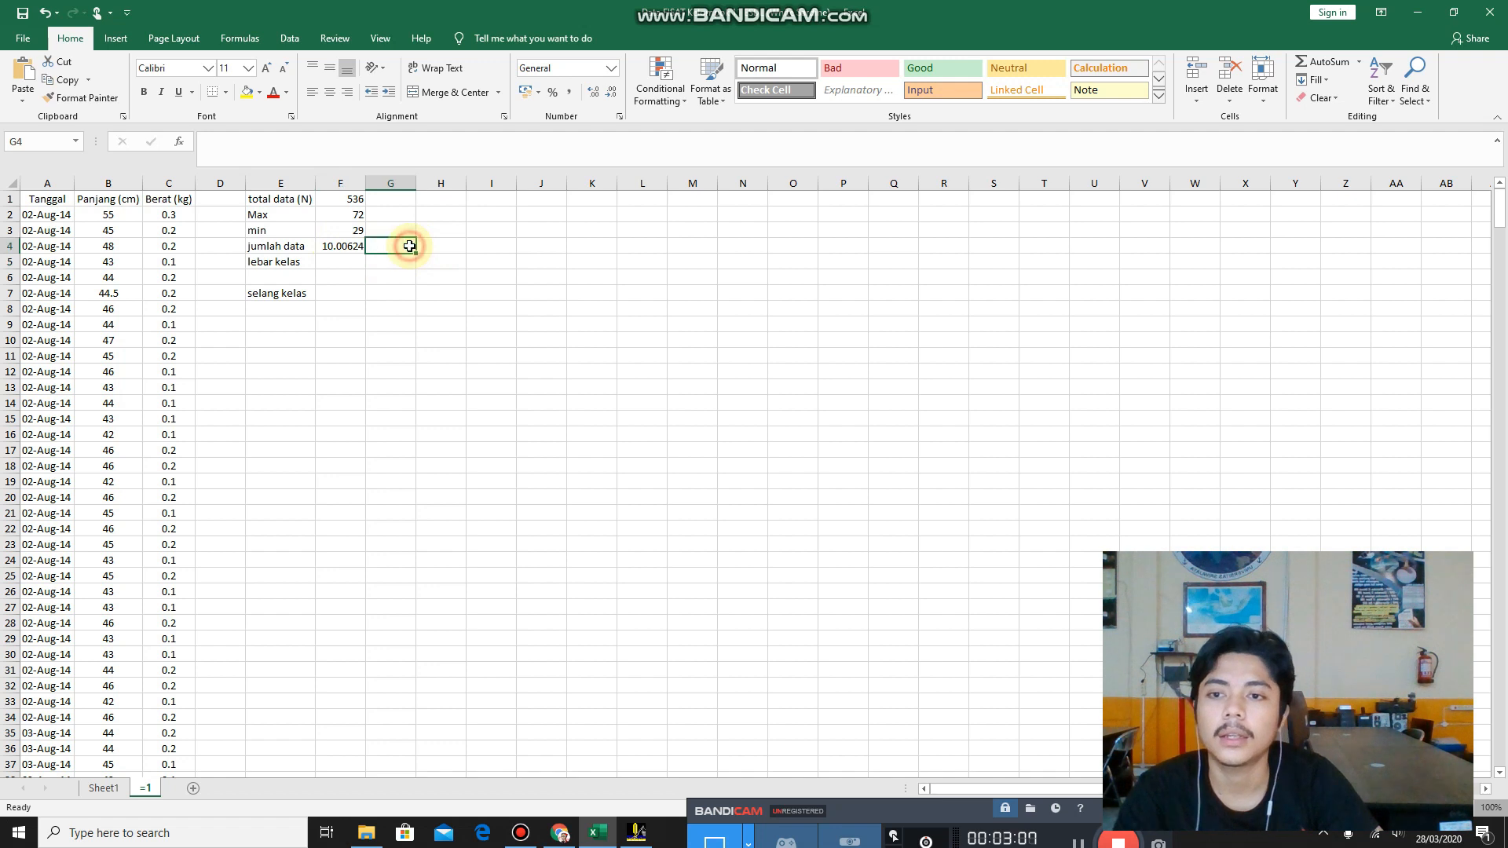
type("10")
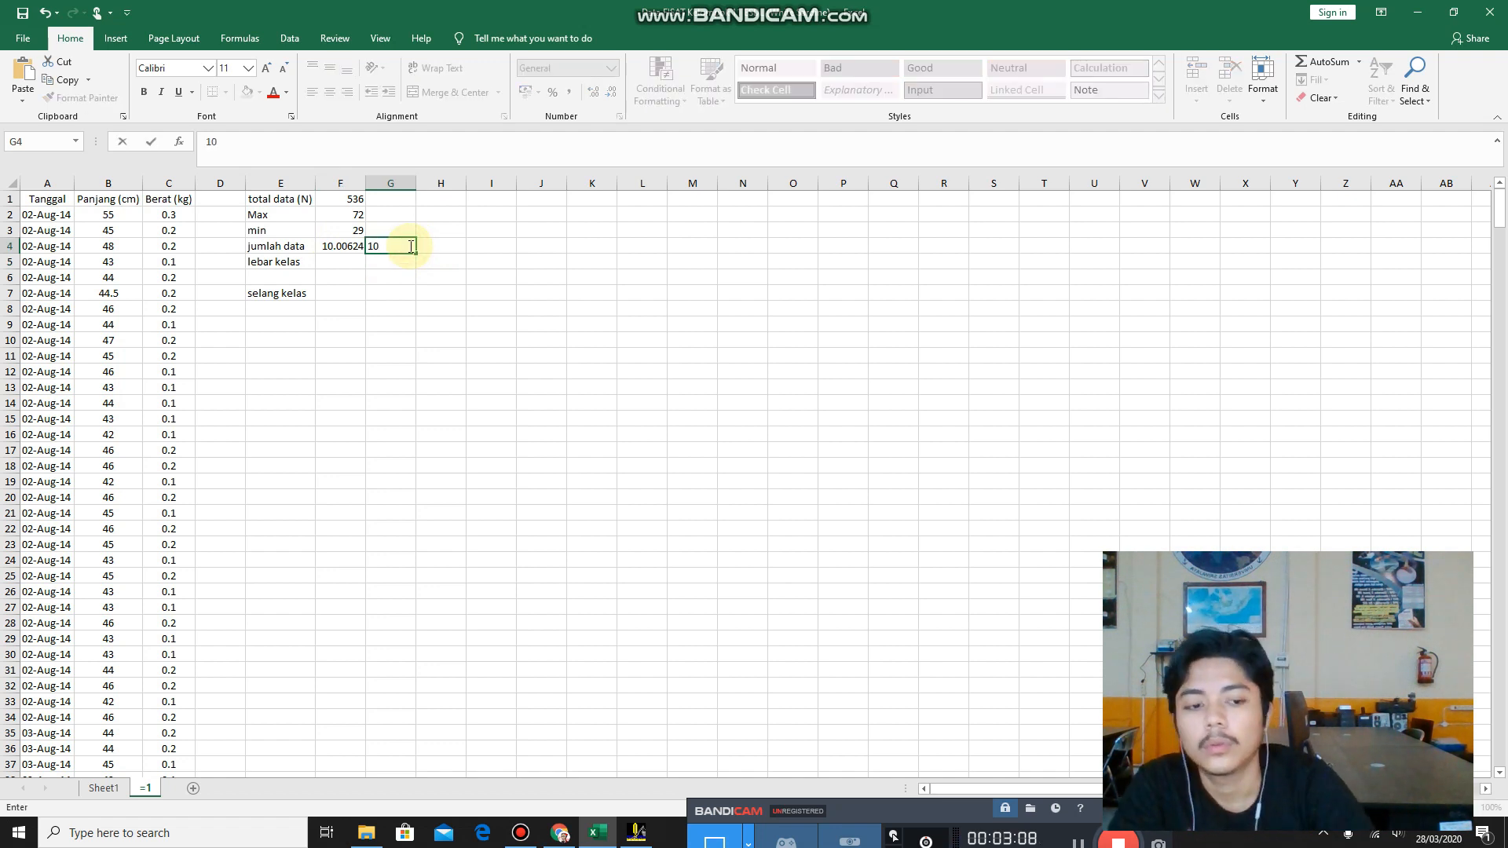
left_click(328, 262)
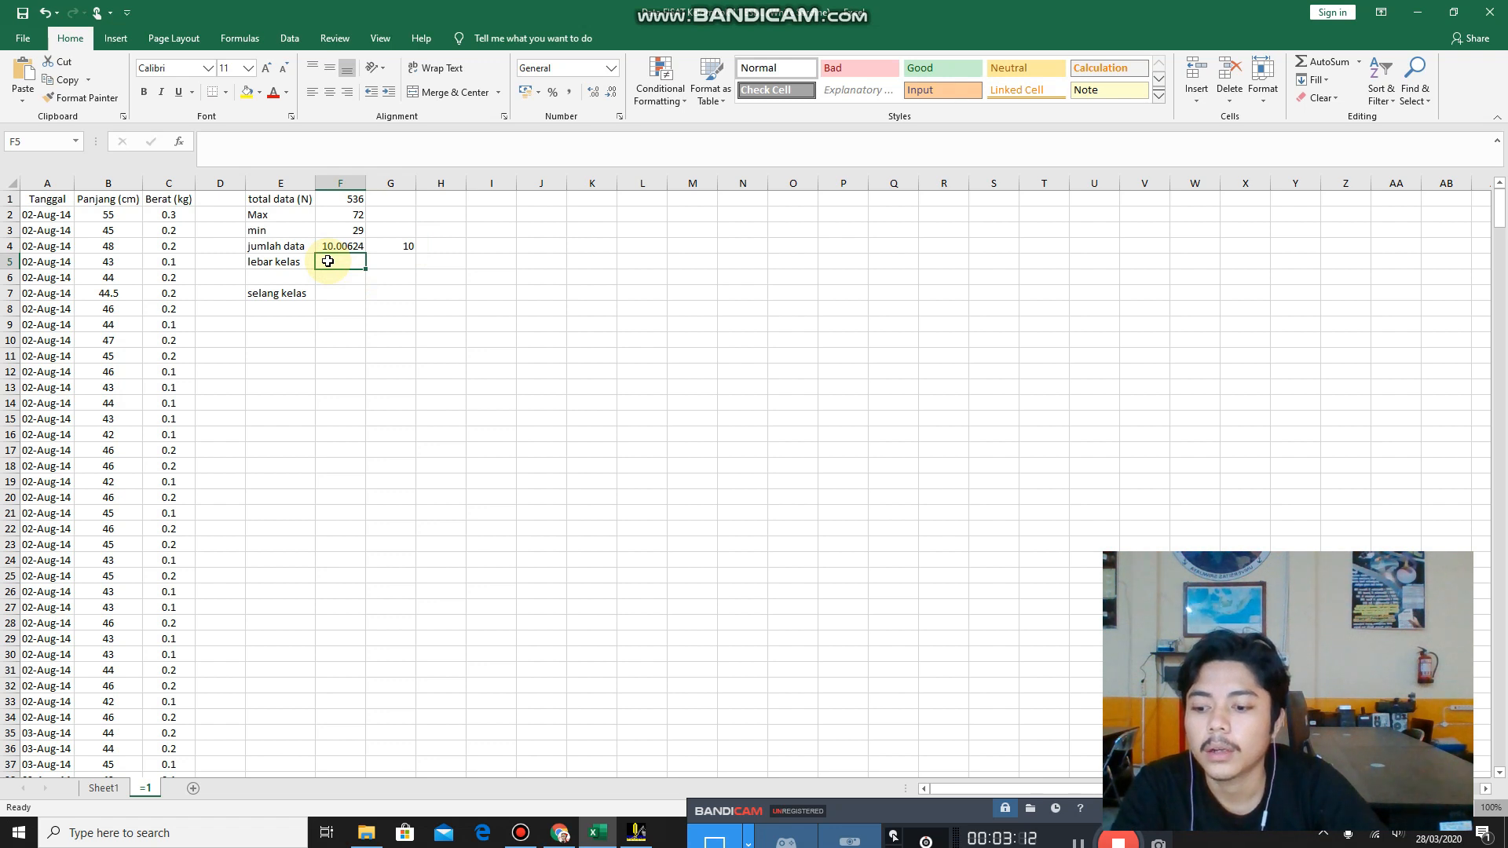
key("Right")
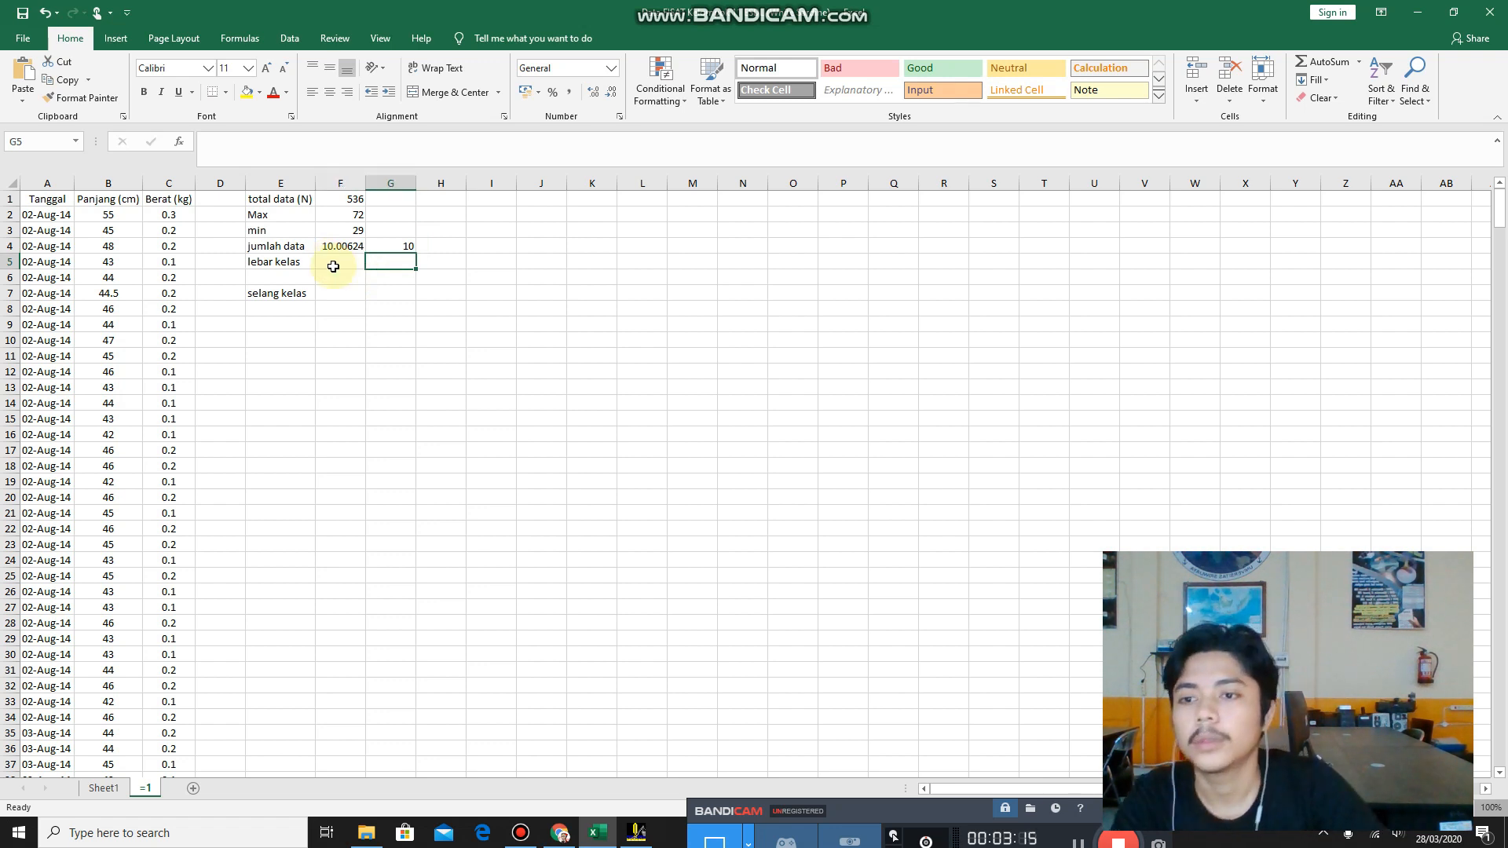
Calculate lebar kelas in F5 with the formula =(F2-F3)/G4.
left_click(333, 262)
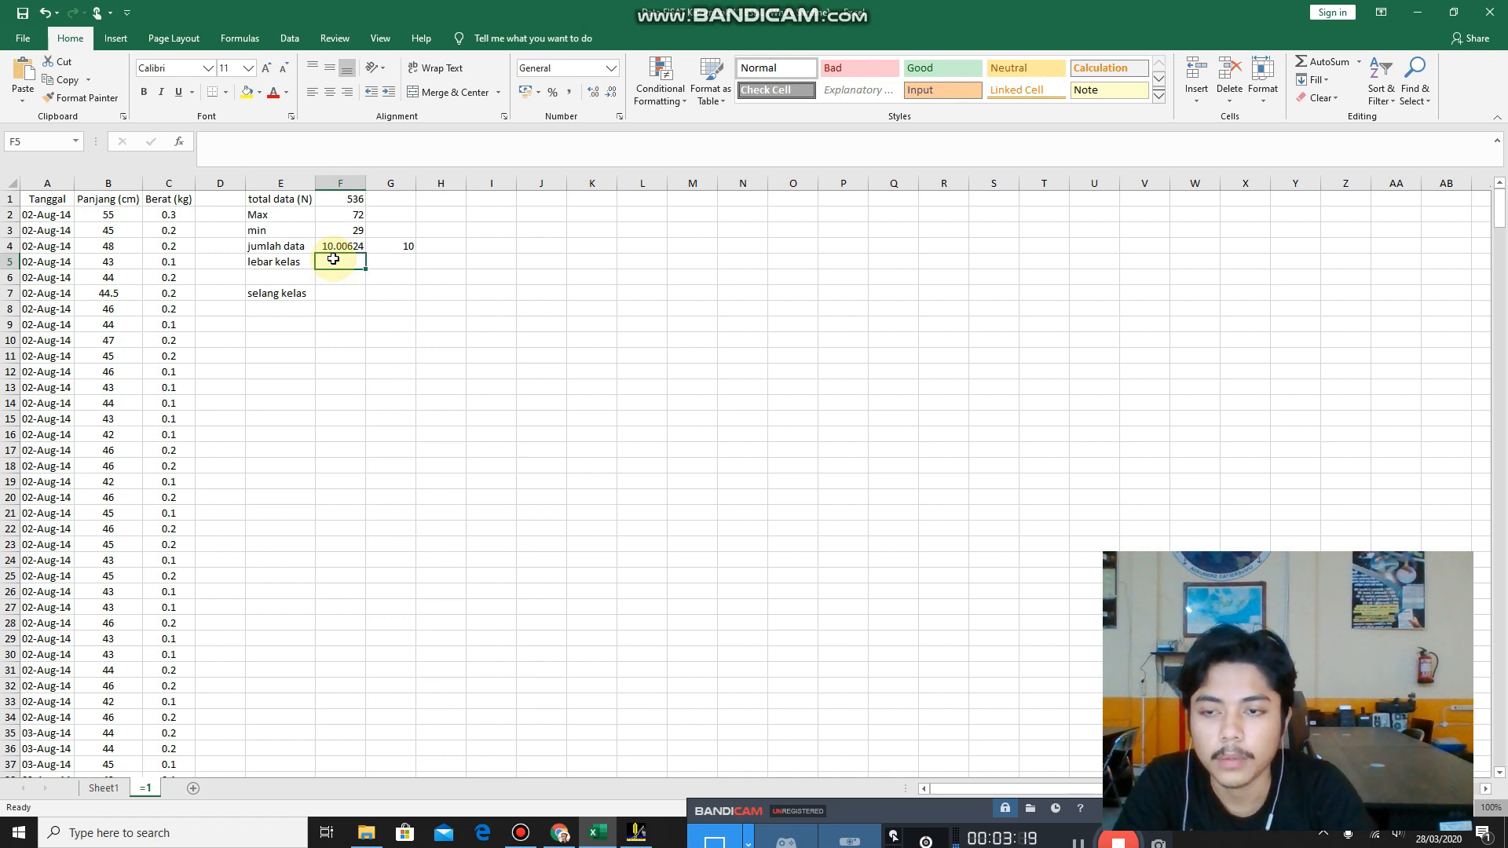
type("=(")
scroll(714, 209, "down", 2)
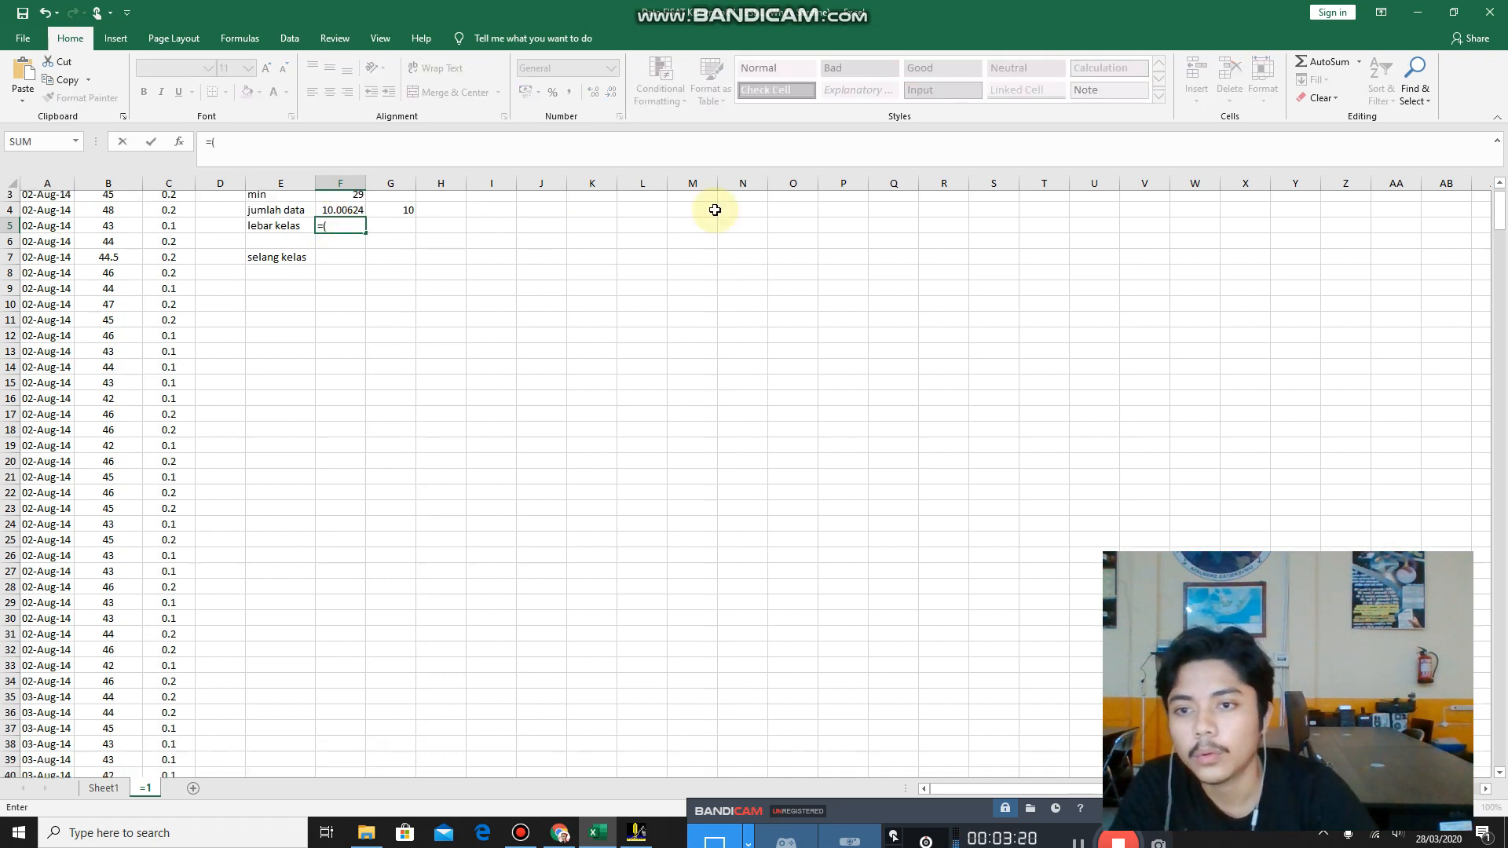
scroll(600, 341, "up", 2)
left_click(334, 215)
type("-")
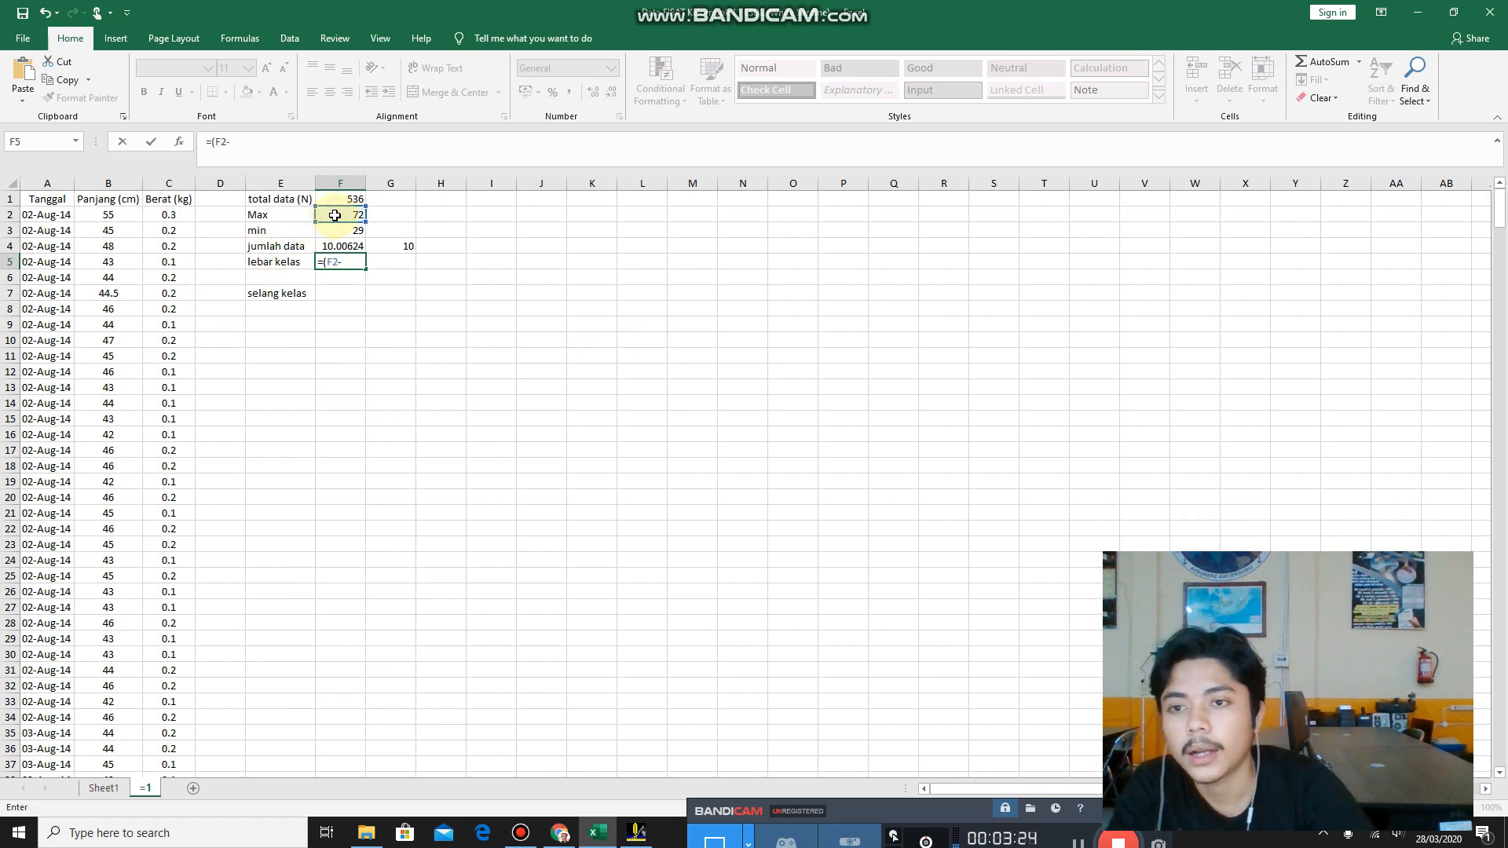
left_click(348, 235)
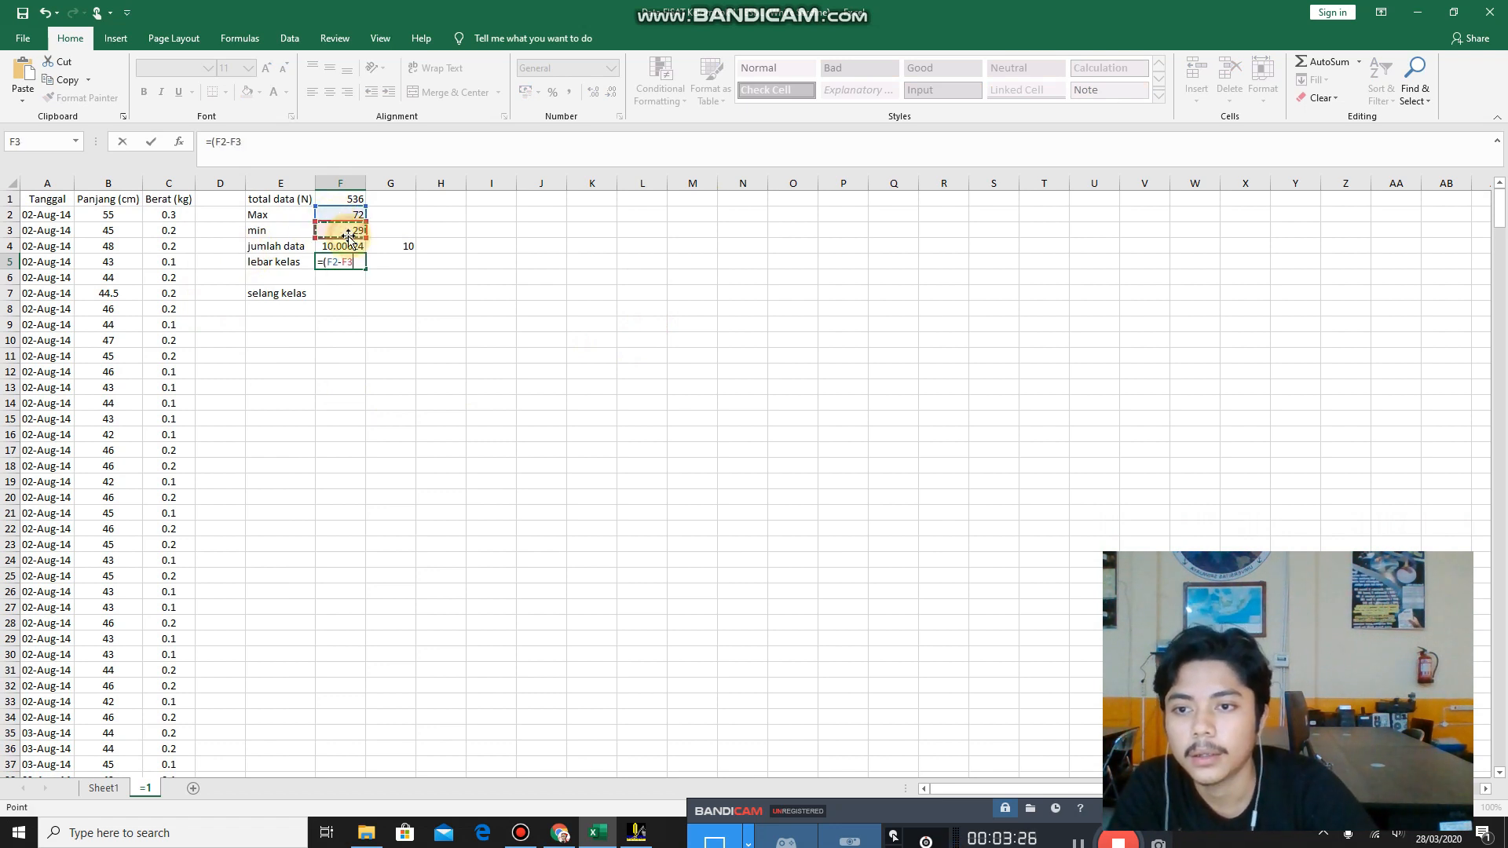
type(")/")
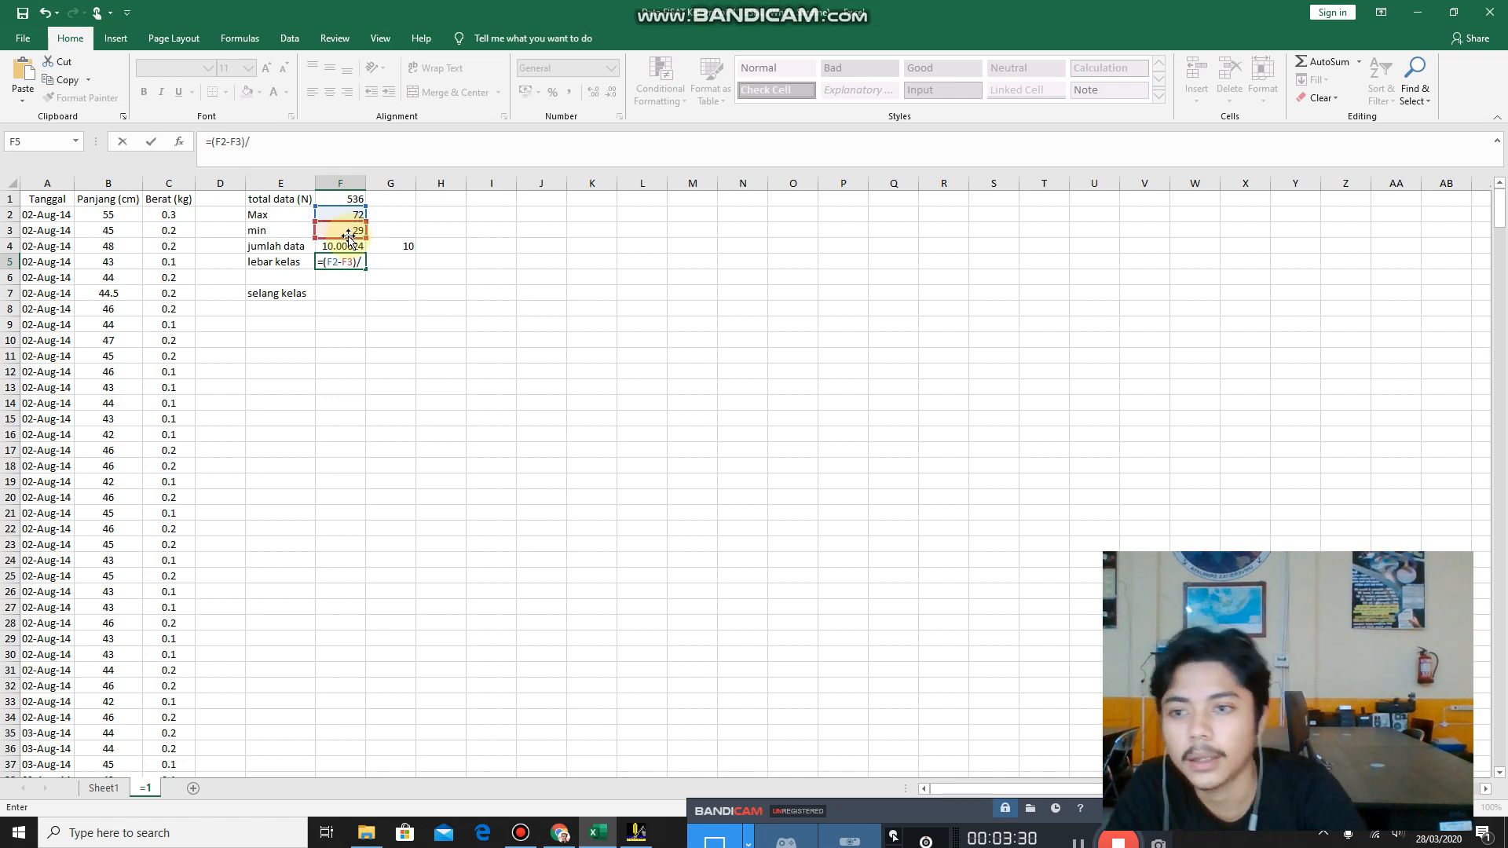
left_click(387, 242)
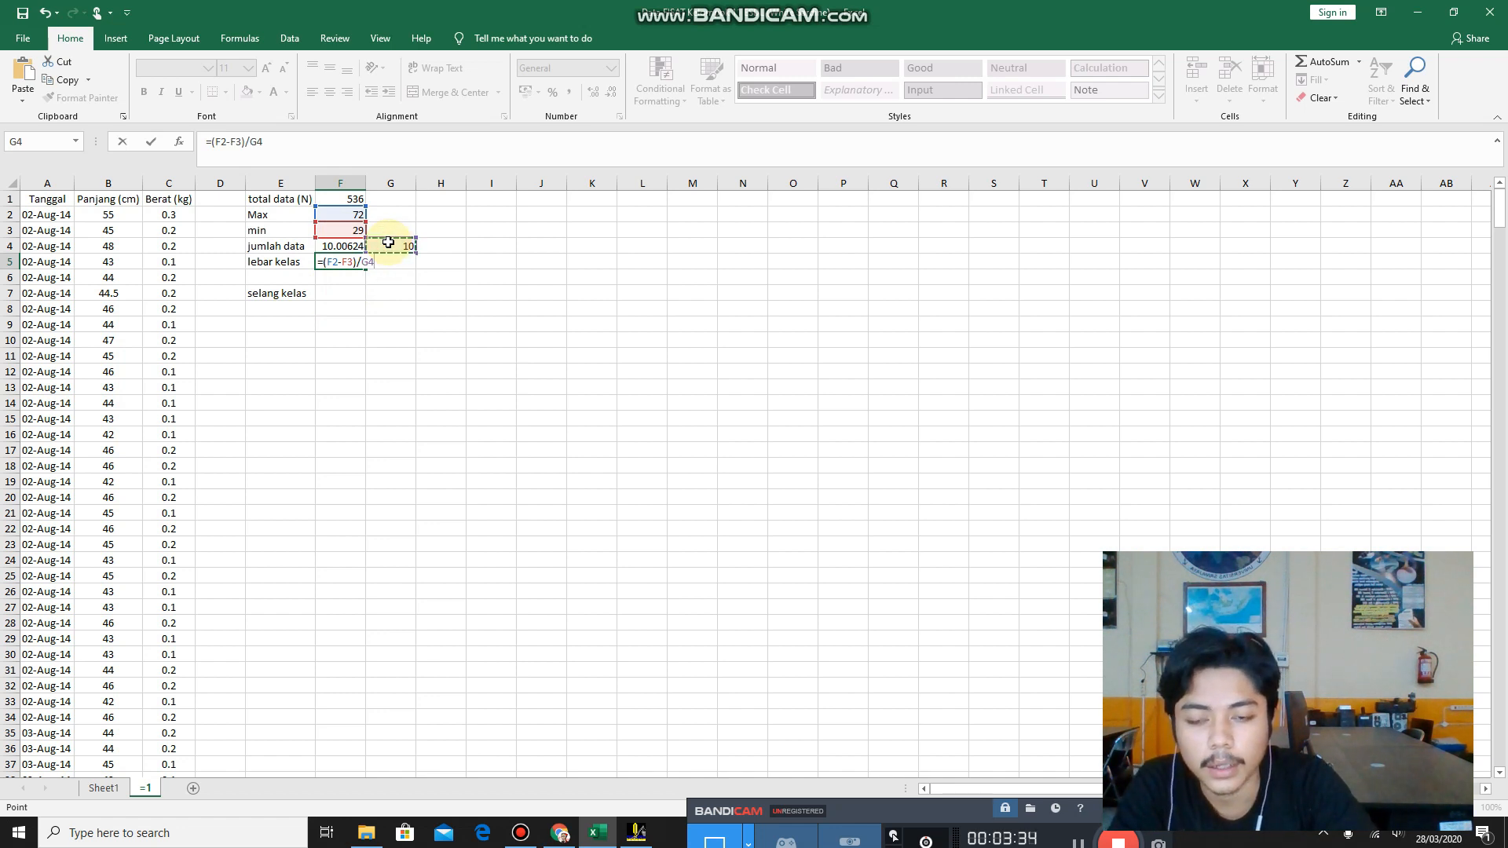
key("Return")
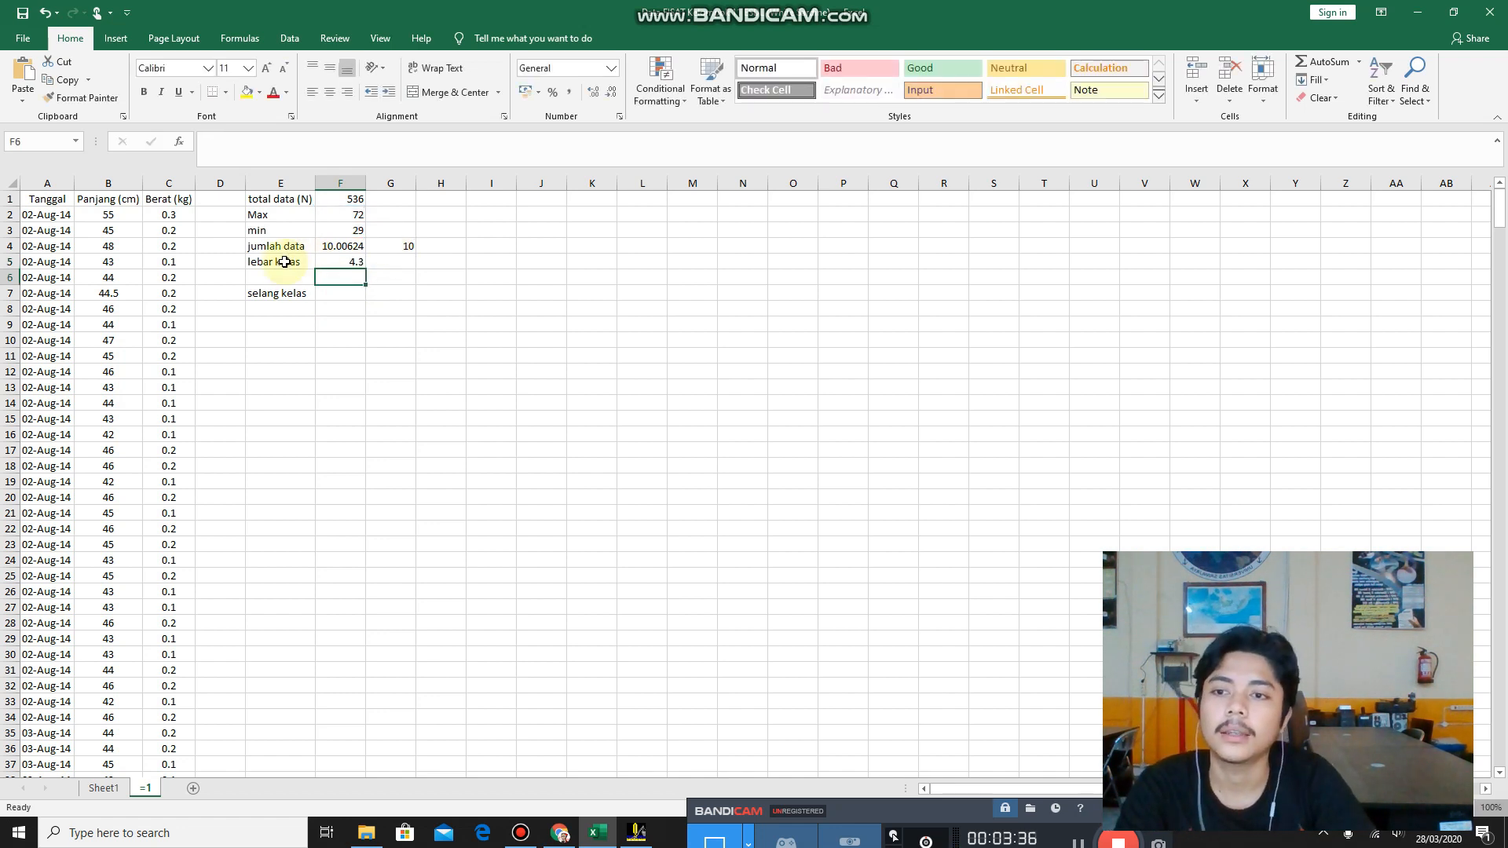
Enter the rounded lebar kelas value 4 in G5, beside the calculated result.
left_click(326, 262)
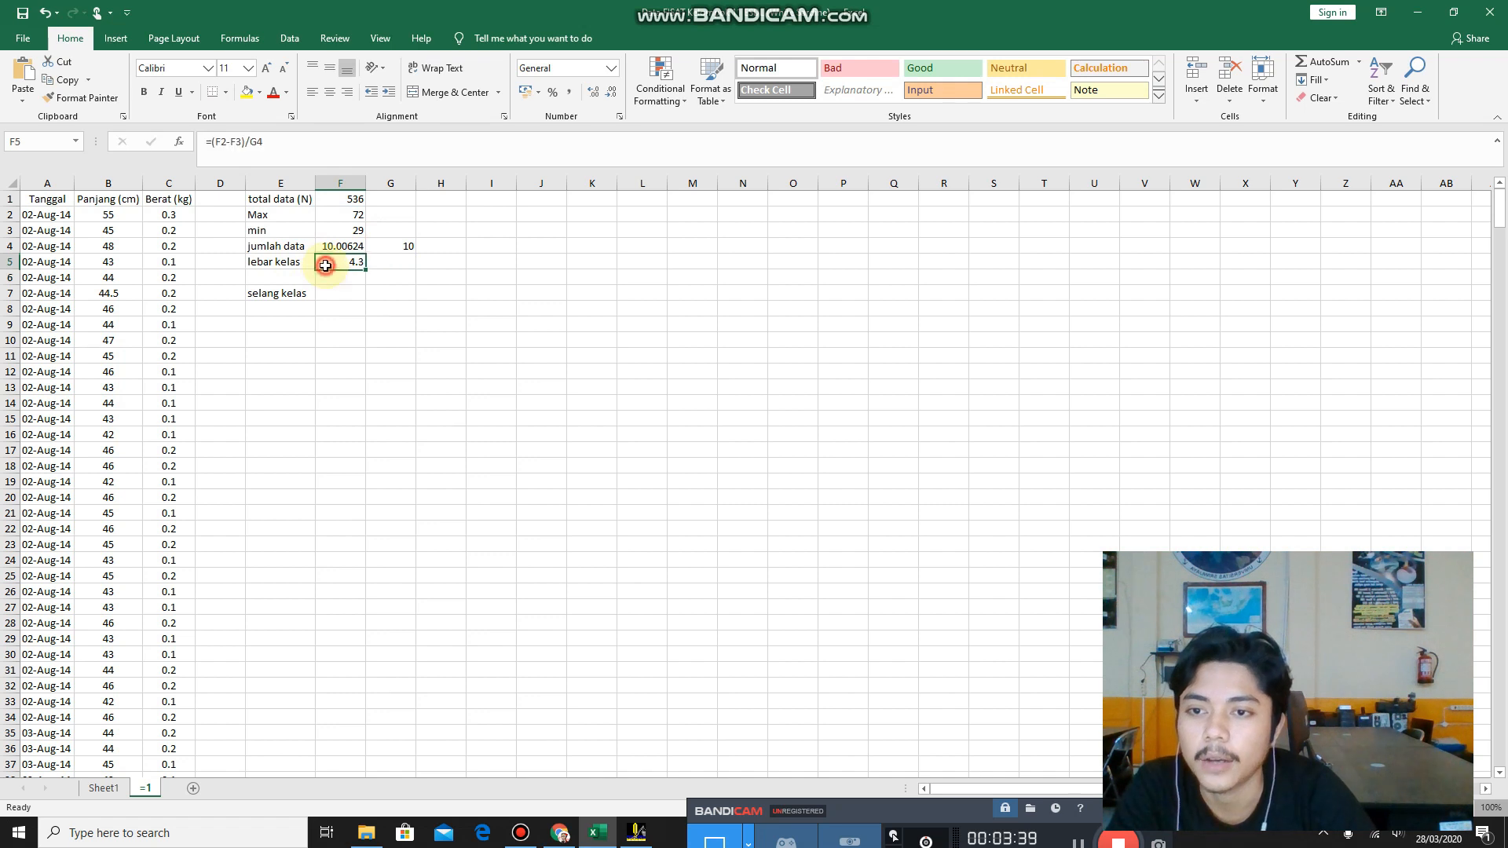
left_click(392, 260)
left_click(346, 261)
left_click(404, 261)
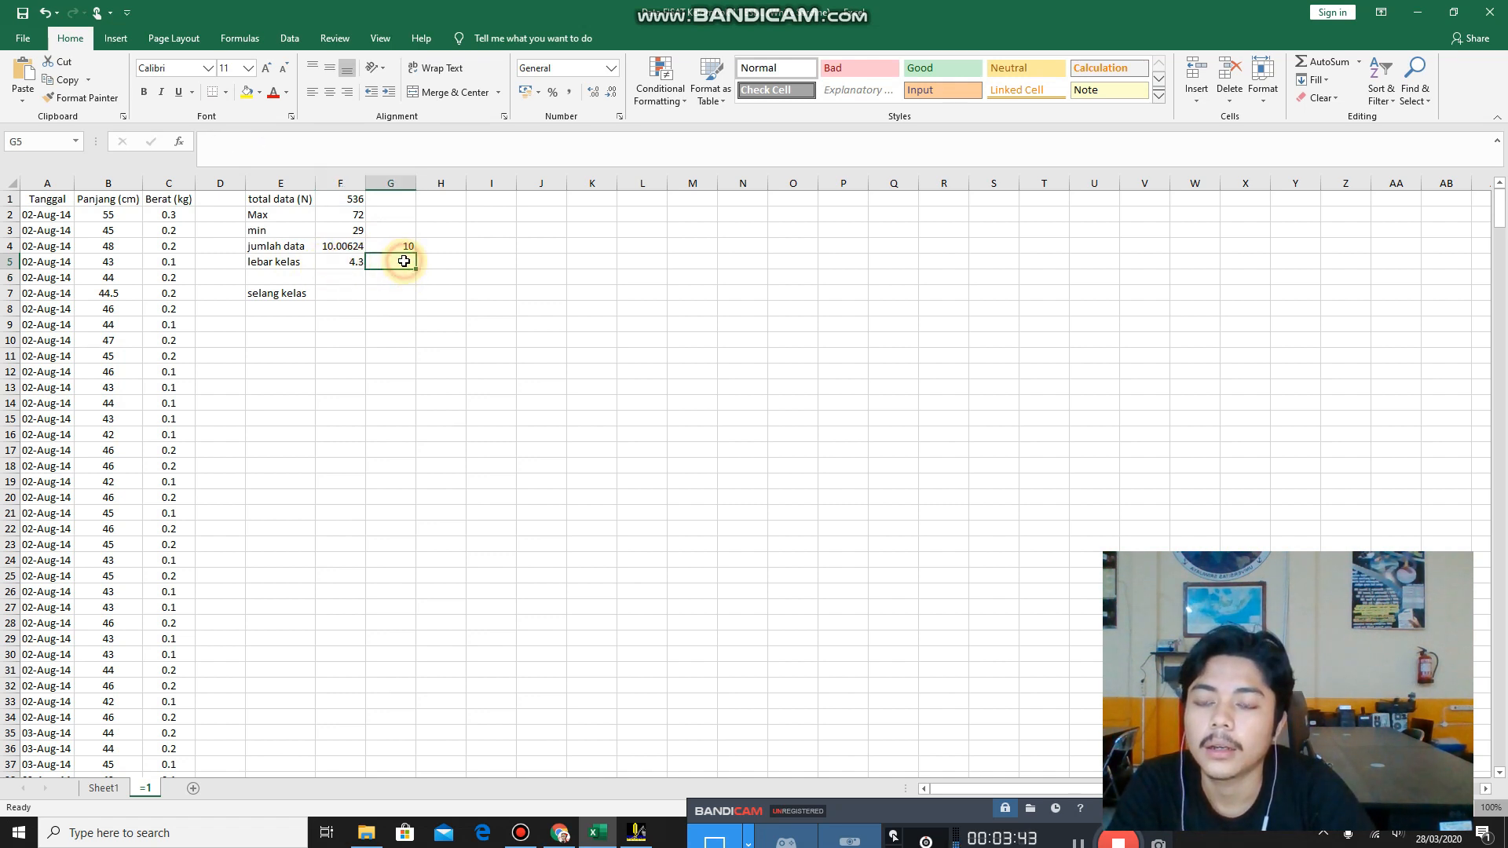
type("4")
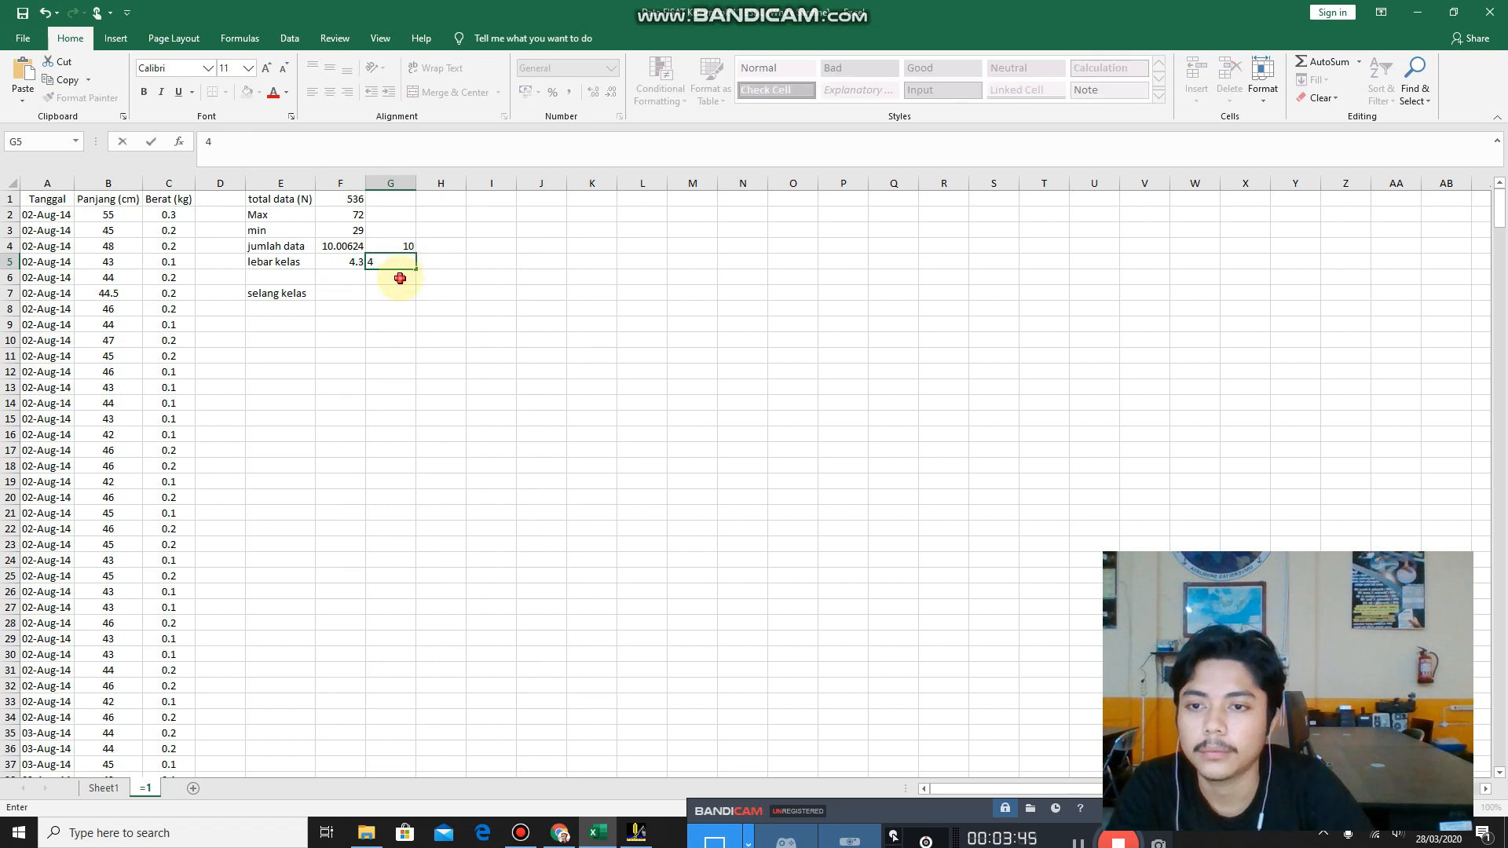
key("Return")
Enter the minimum length 29 in E8 as the first selang kelas value.
left_click(348, 295)
left_click(312, 310)
left_click(336, 293)
left_click(294, 308)
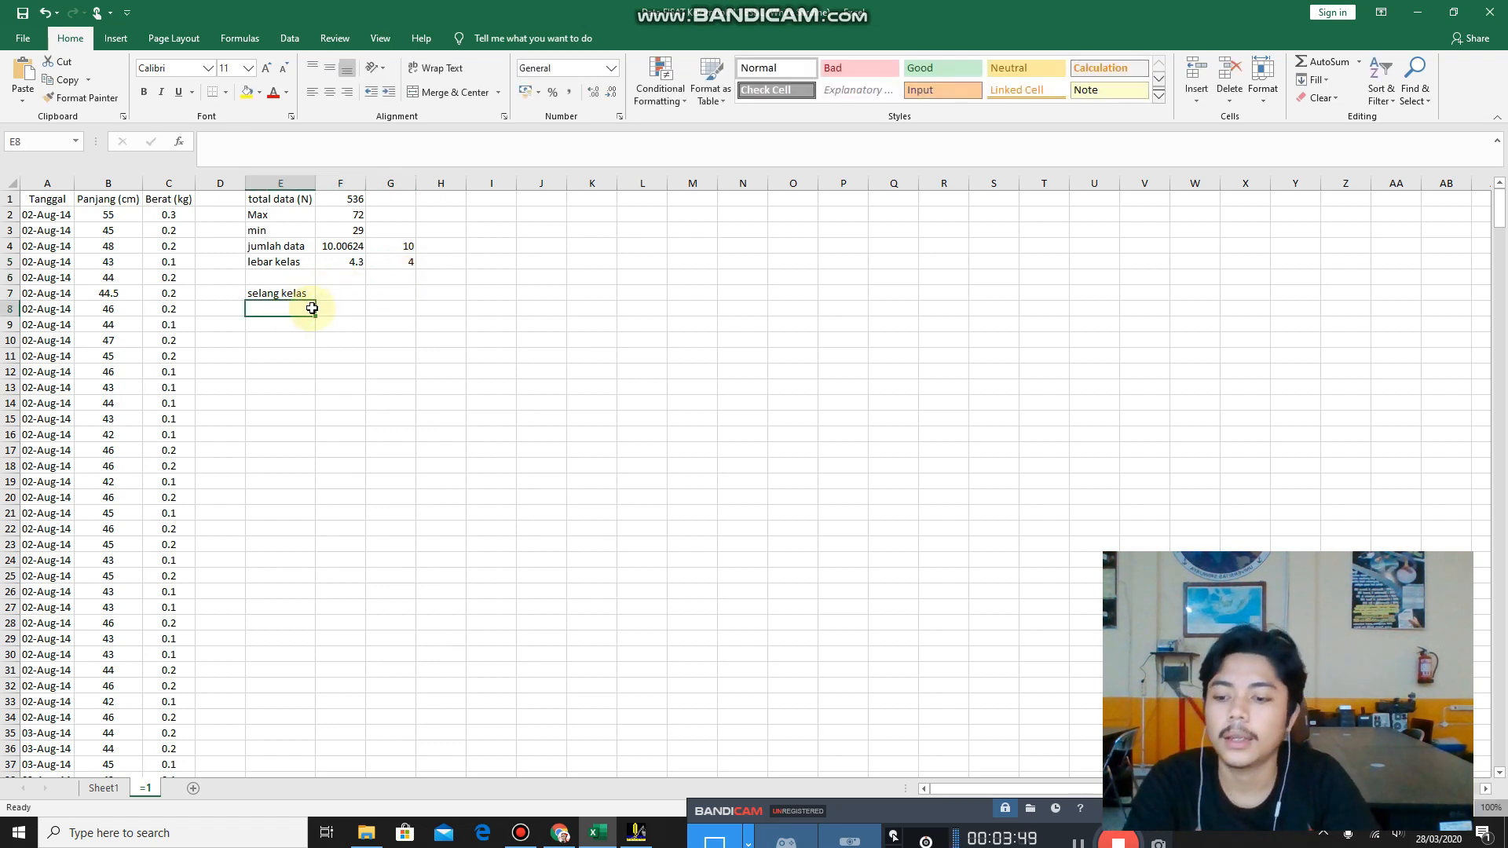
key("Right")
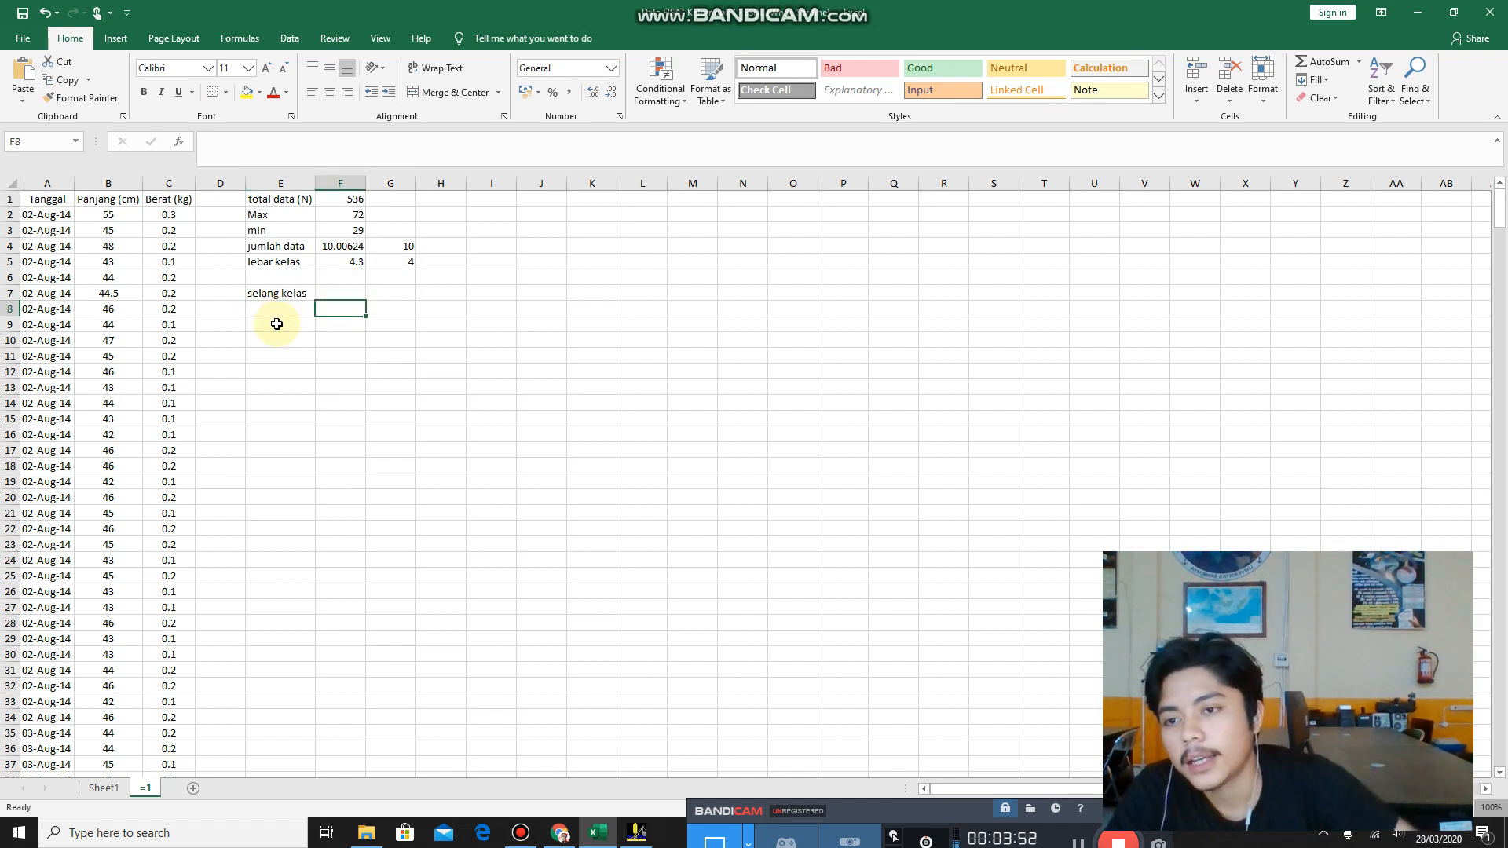
left_click(281, 311)
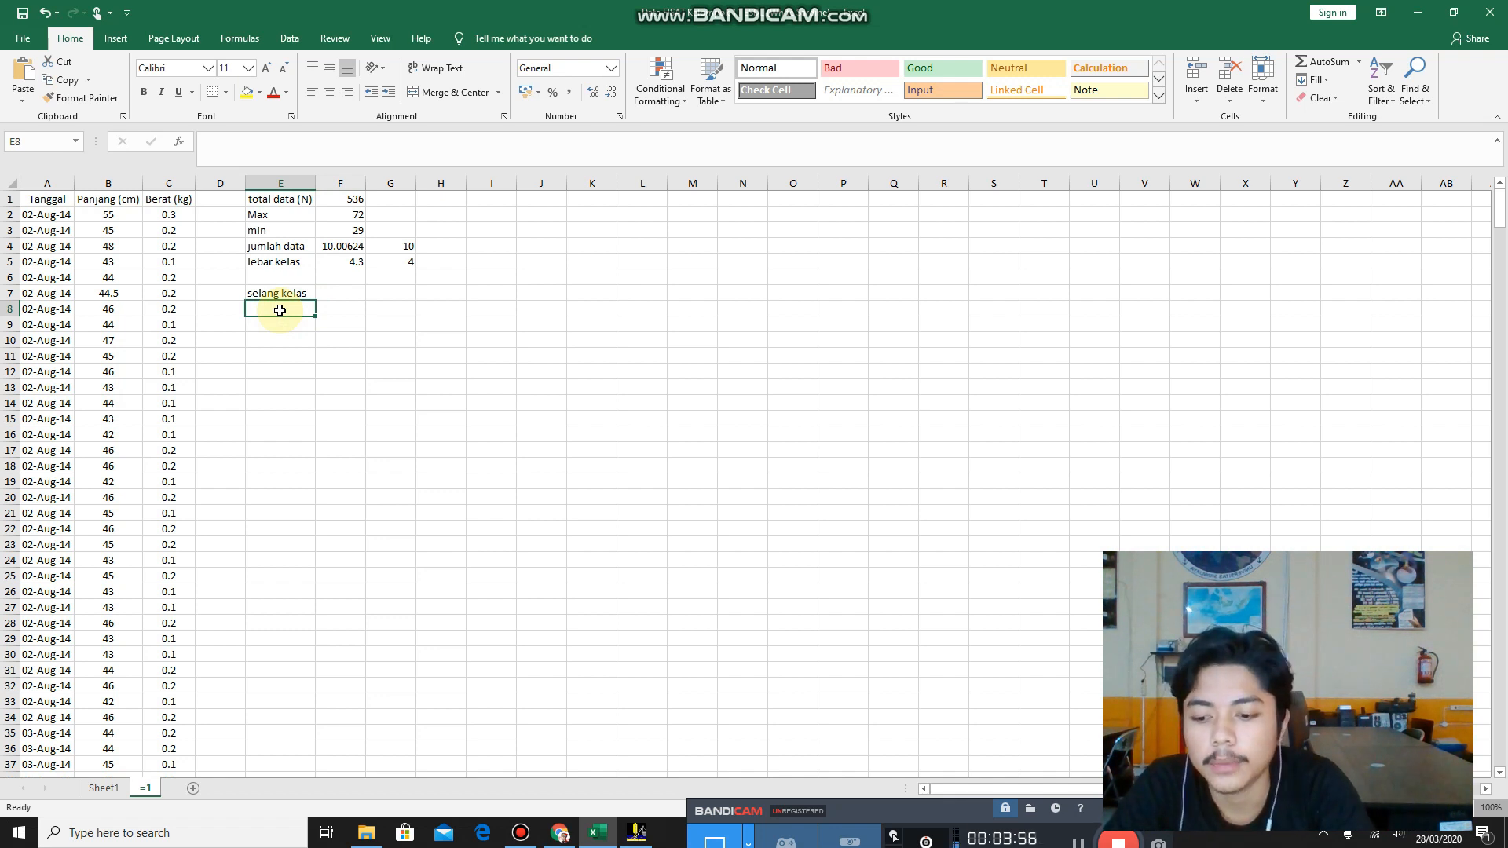
type("29")
key("Return")
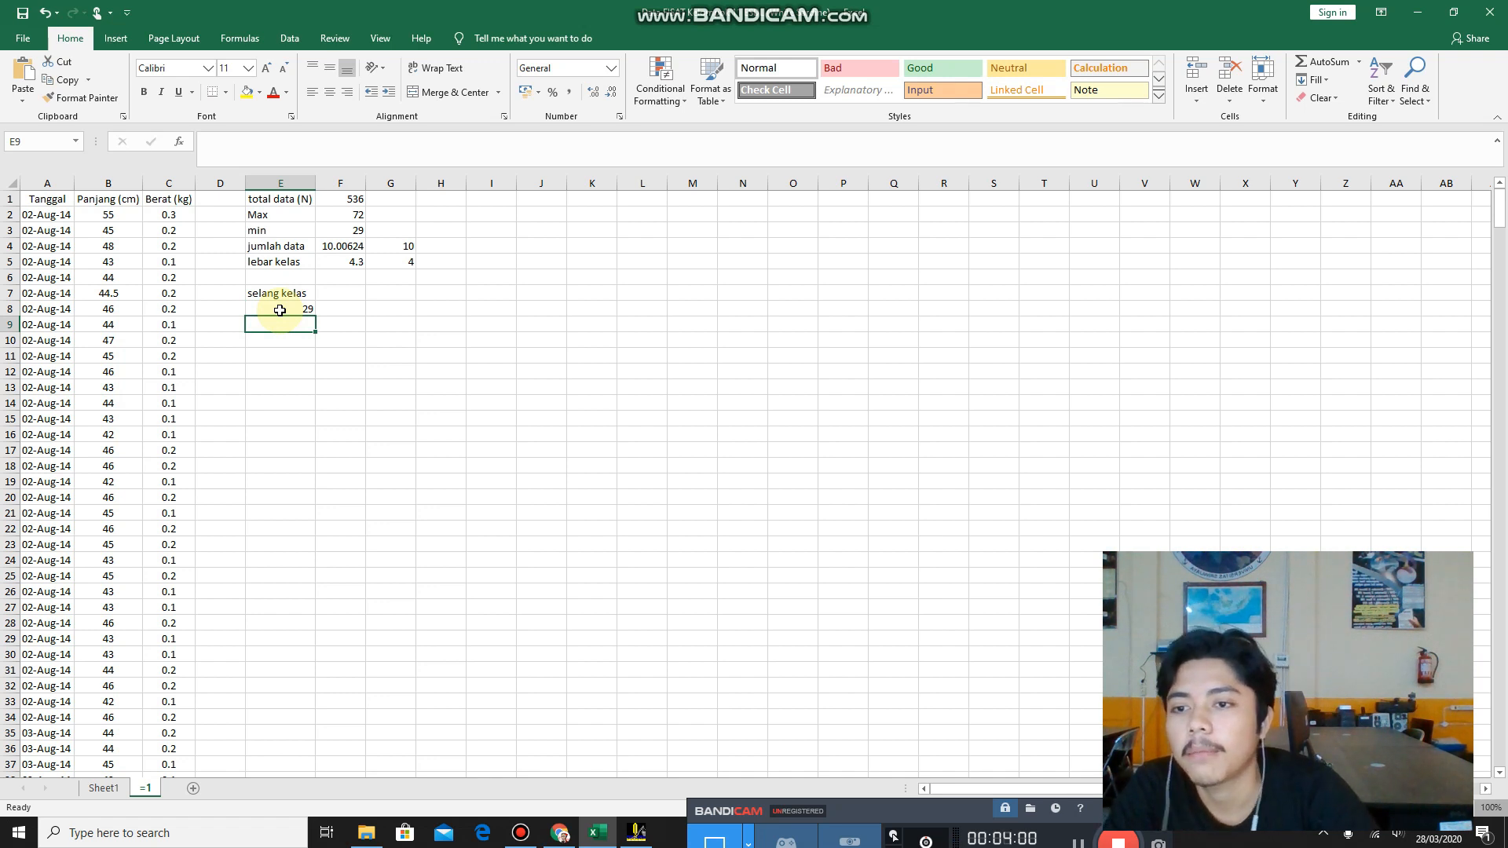
Calculate the second selang kelas value in E9 by adding the class width with =29+G5.
left_click(293, 263)
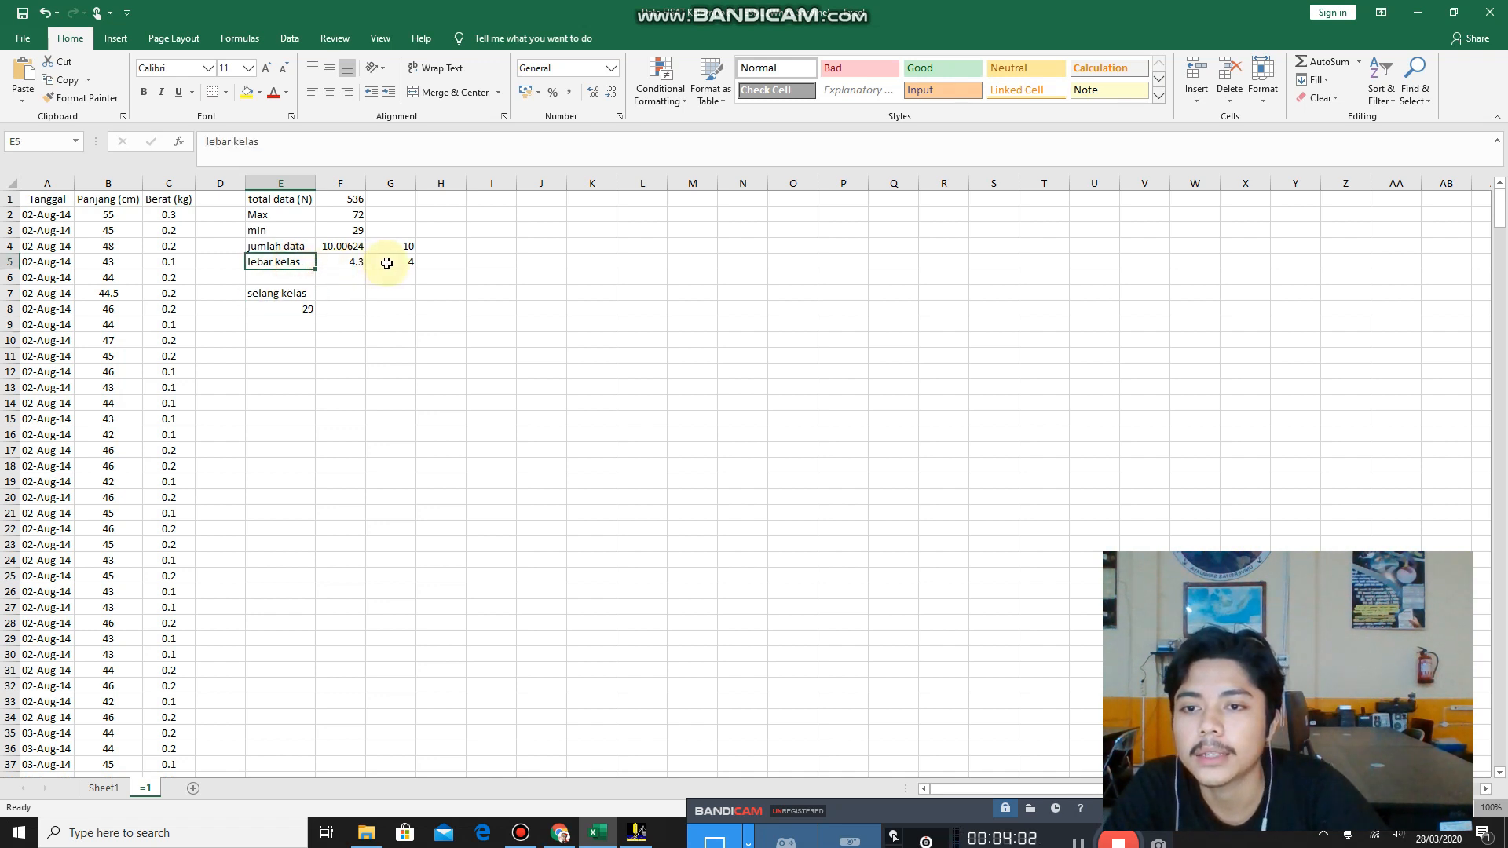
left_click(390, 261)
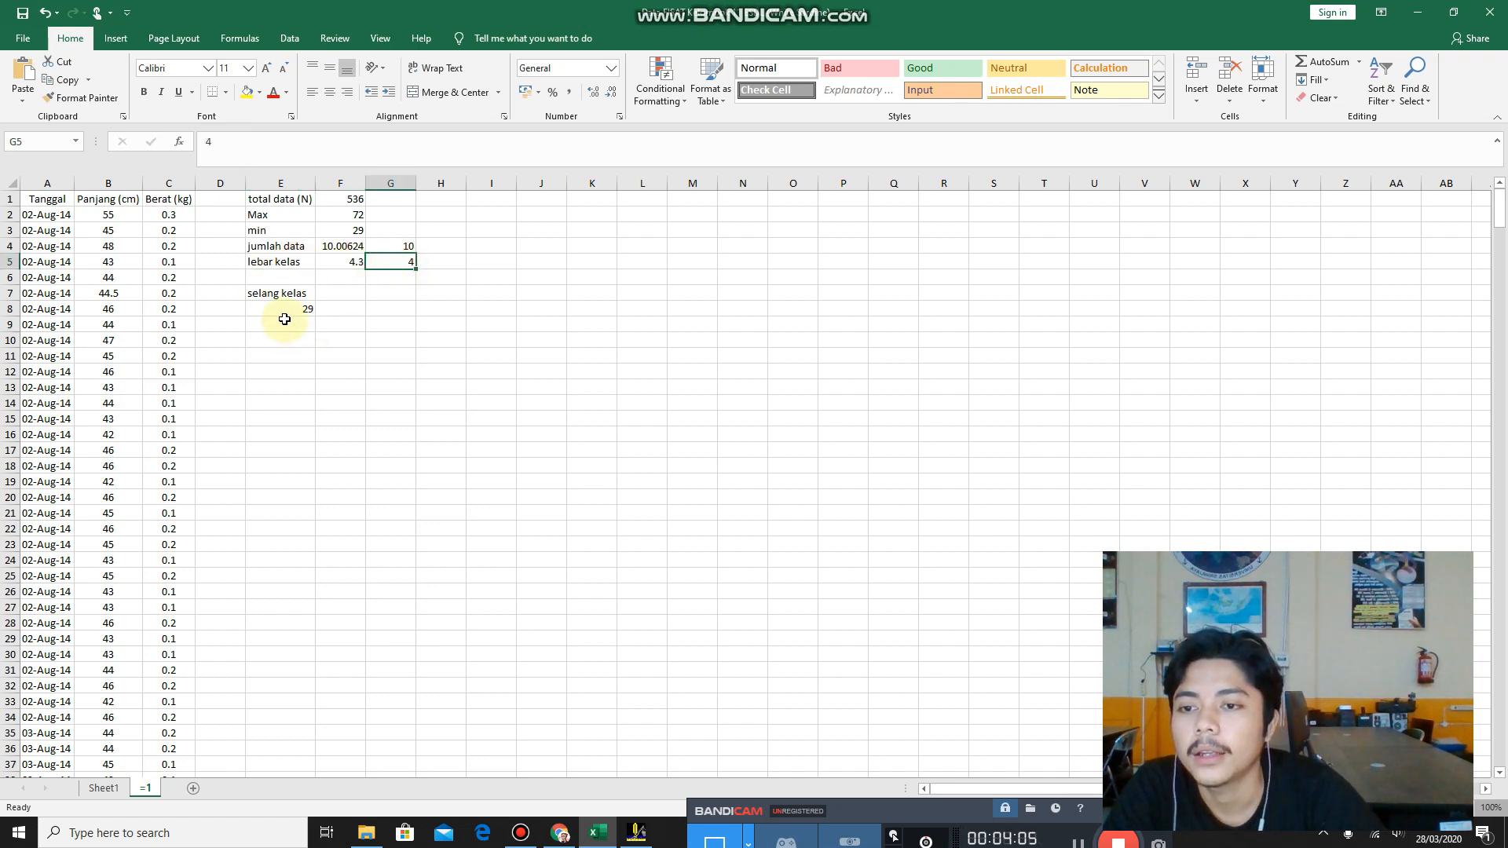
left_click(284, 319)
type("2")
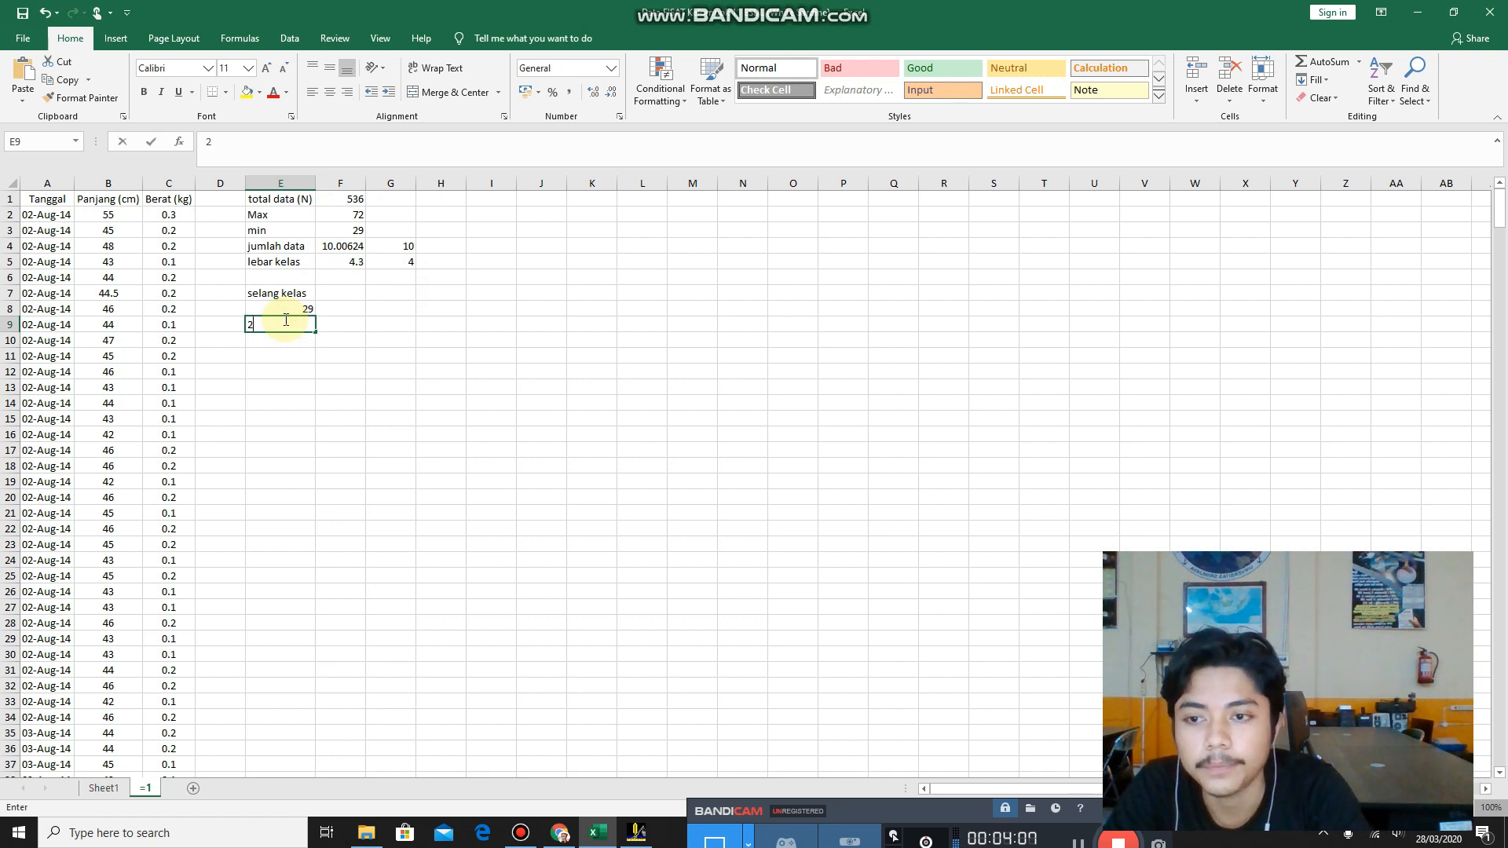
type("9=29+")
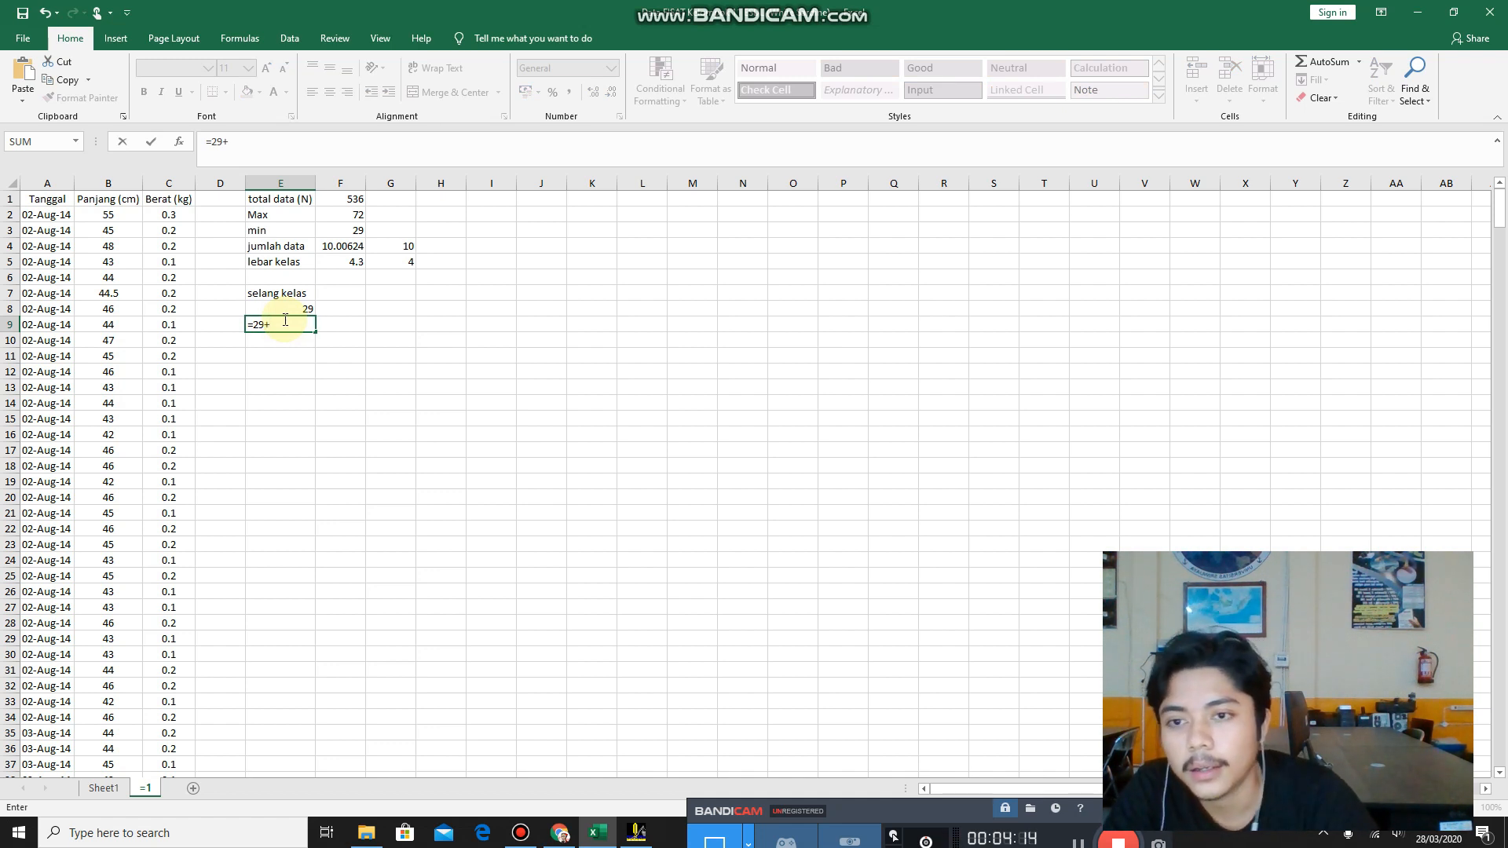
left_click(390, 260)
key("Return")
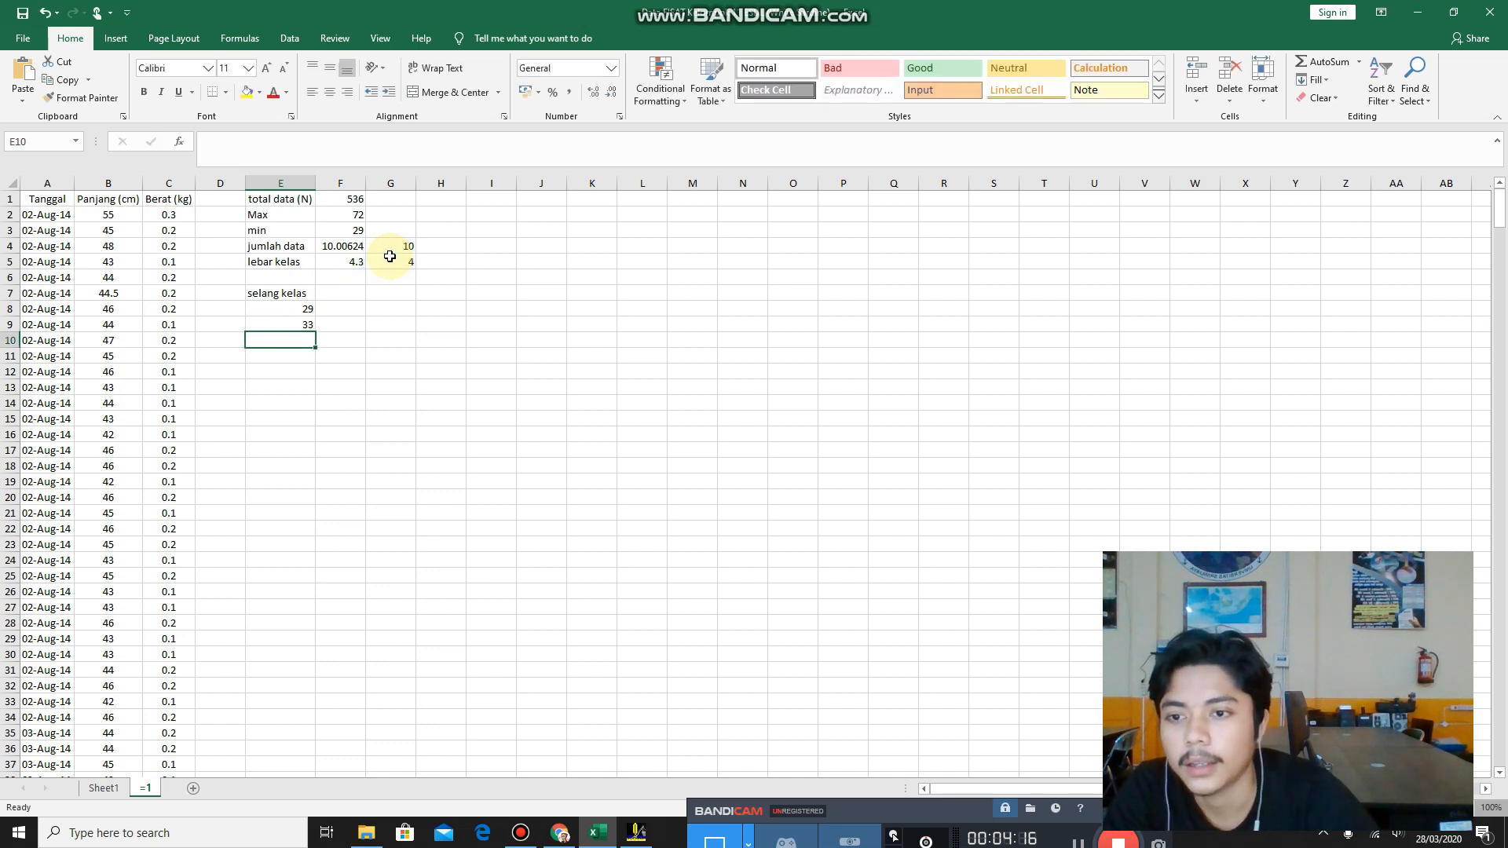
Check the selang kelas values and their formulas from E9 down to E19.
left_click(287, 320)
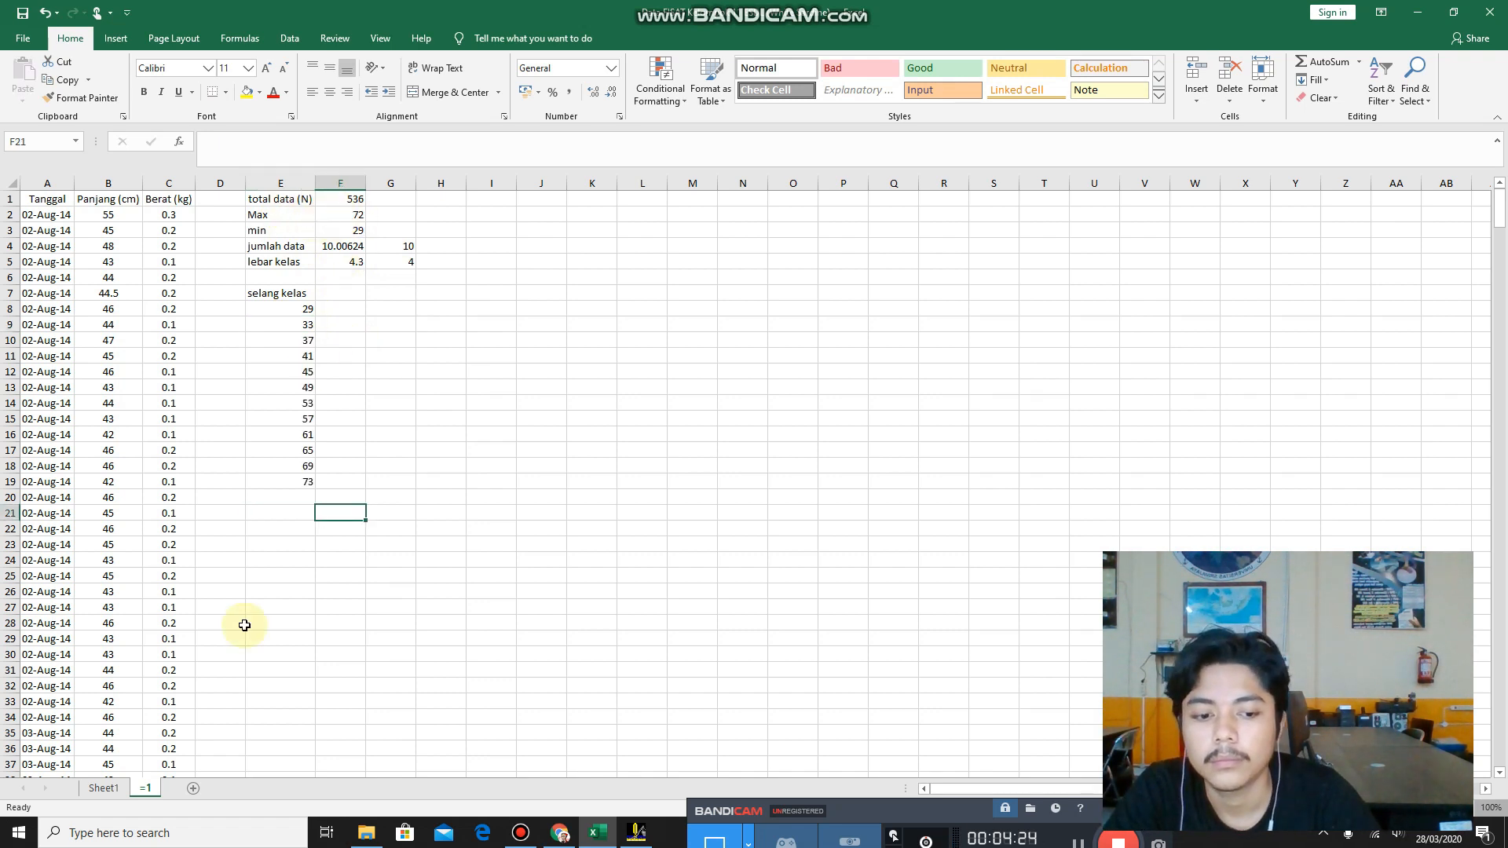
left_click(292, 327)
left_click(292, 351)
left_click(293, 384)
left_click(293, 416)
left_click(293, 434)
left_click(306, 463)
left_click(308, 478)
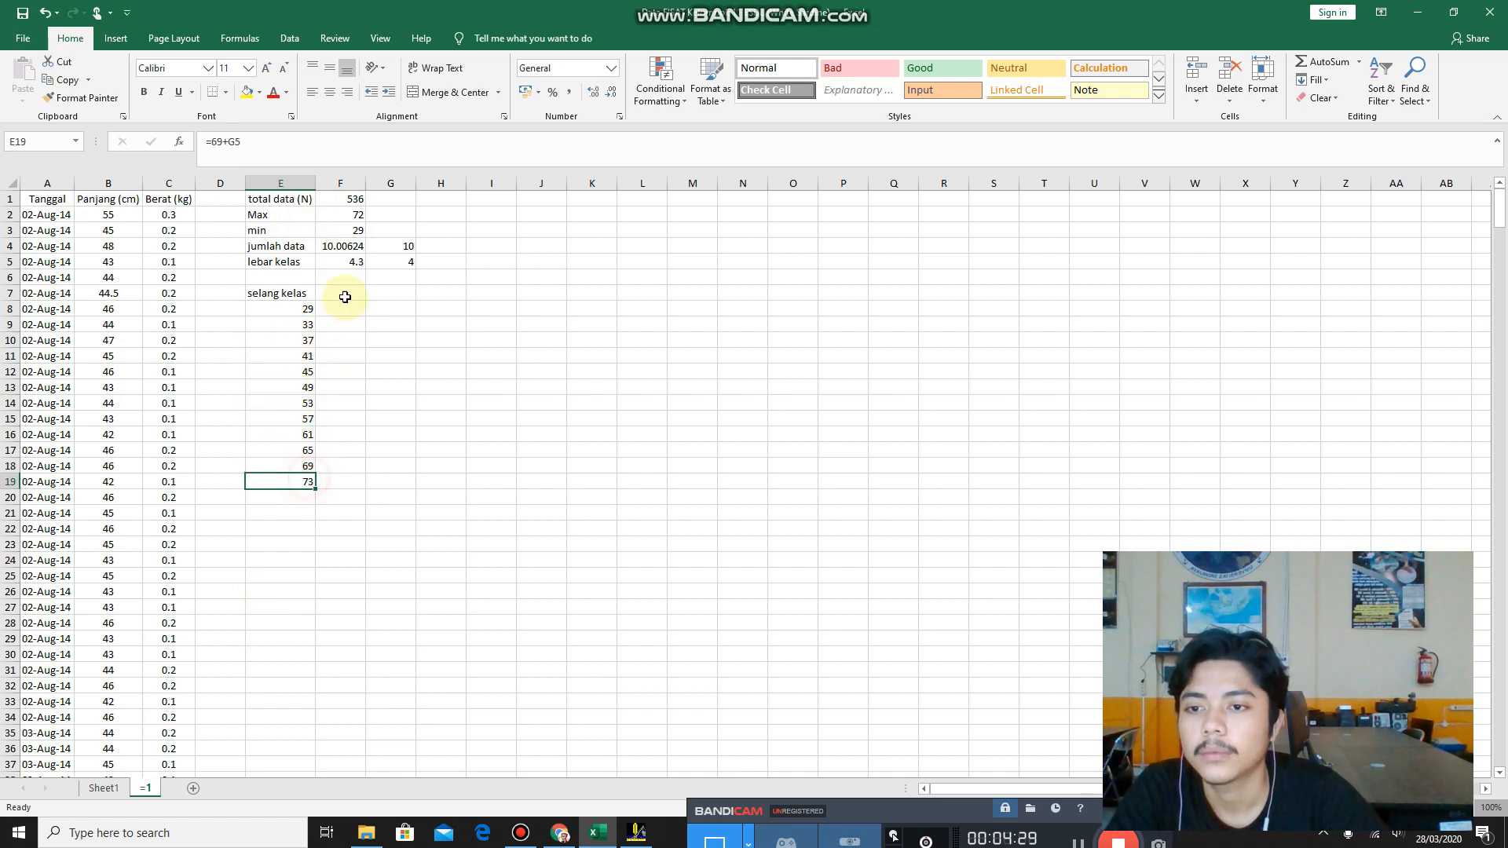
Open the Histogram tool from the Data Analysis tools.
left_click(343, 293)
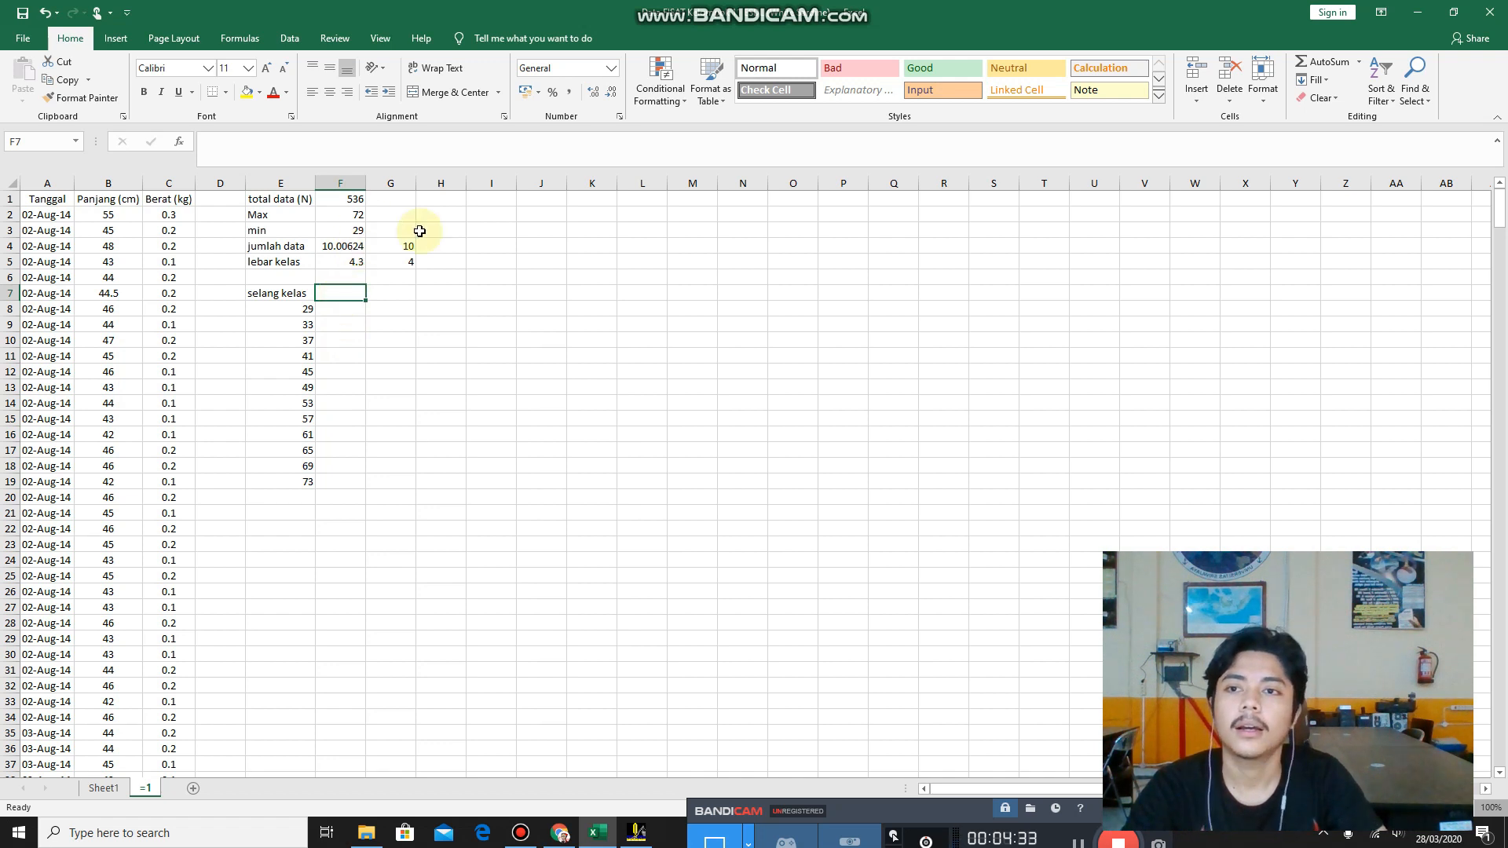
left_click(291, 38)
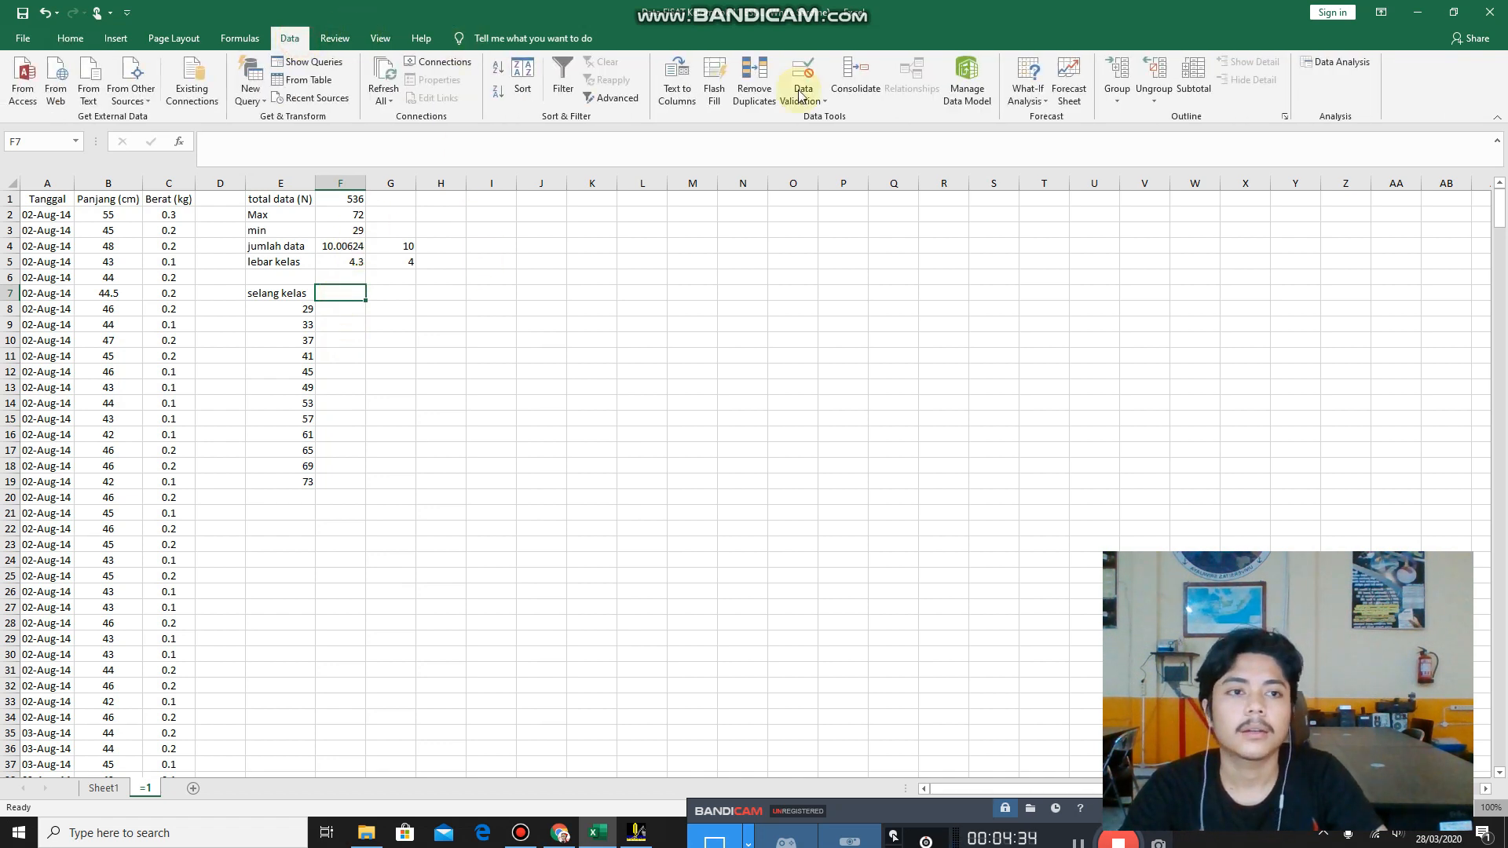
left_click(1351, 68)
left_click_drag(494, 461, 805, 276)
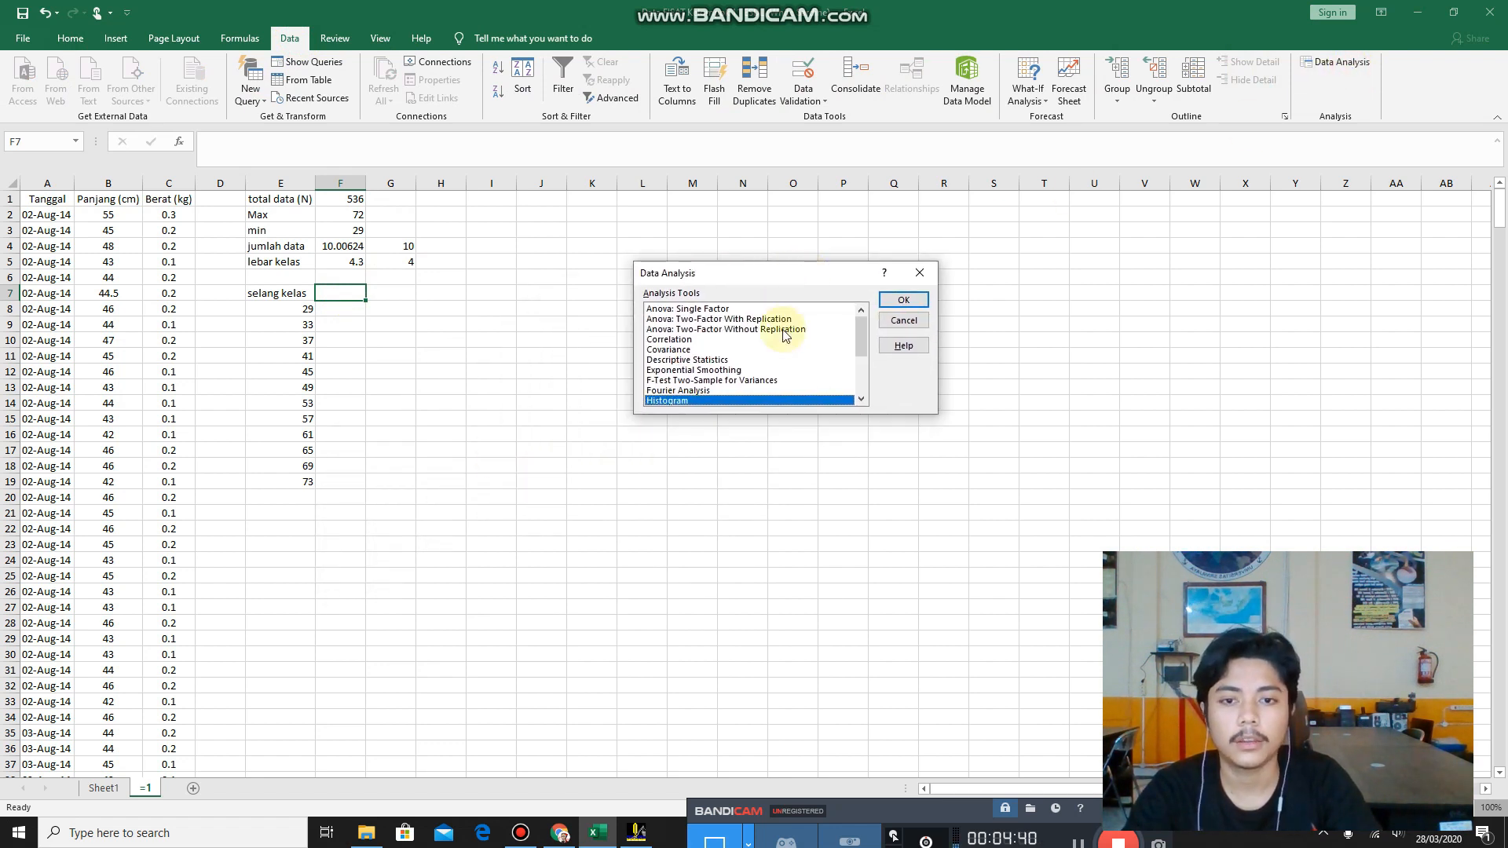
left_click(903, 300)
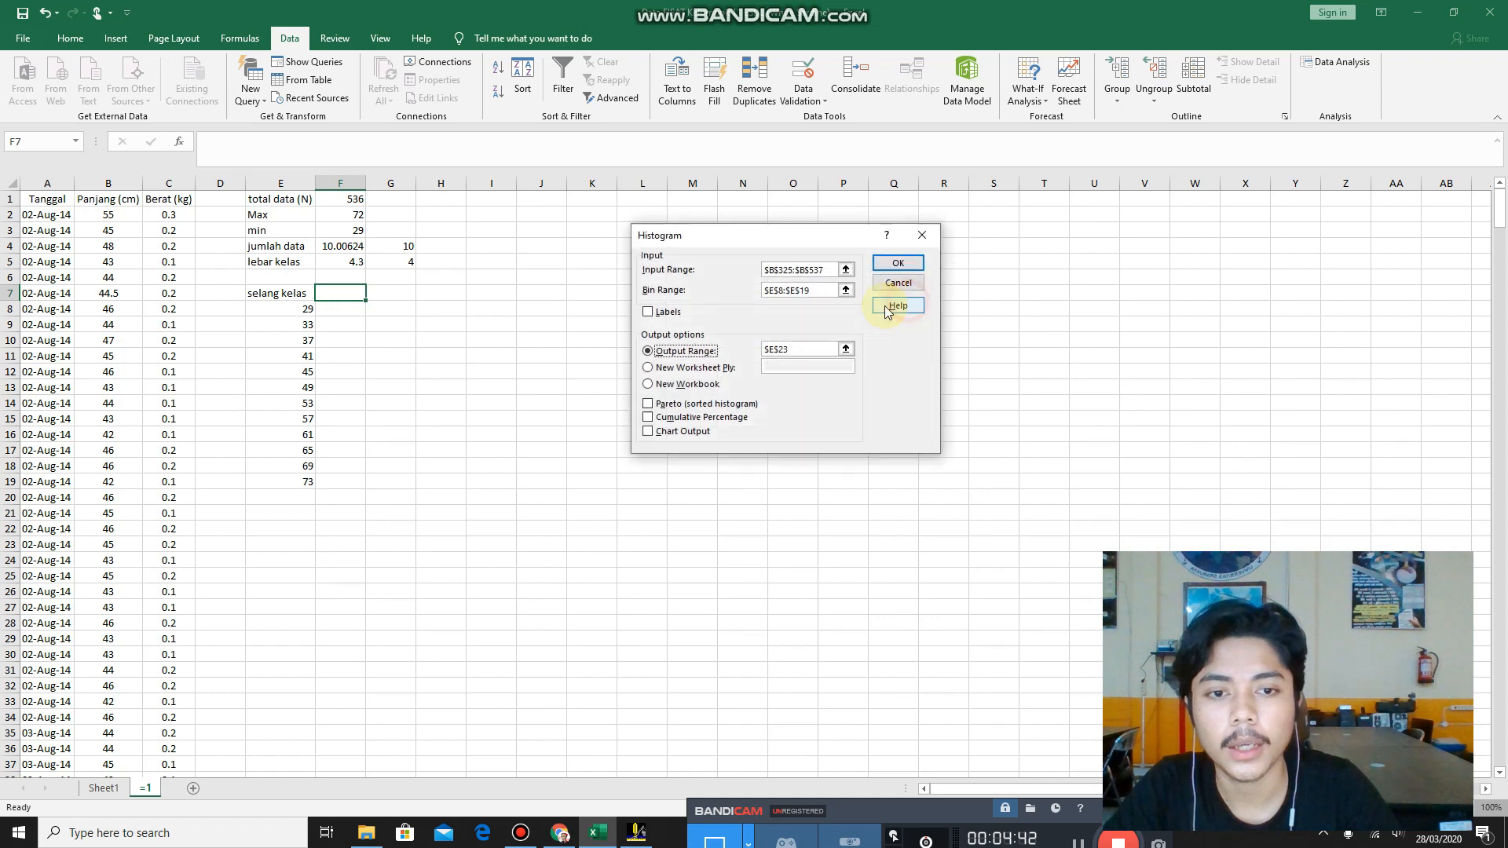
Set the histogram's input range to the Panjang (cm) values in B2:B537.
left_click(852, 270)
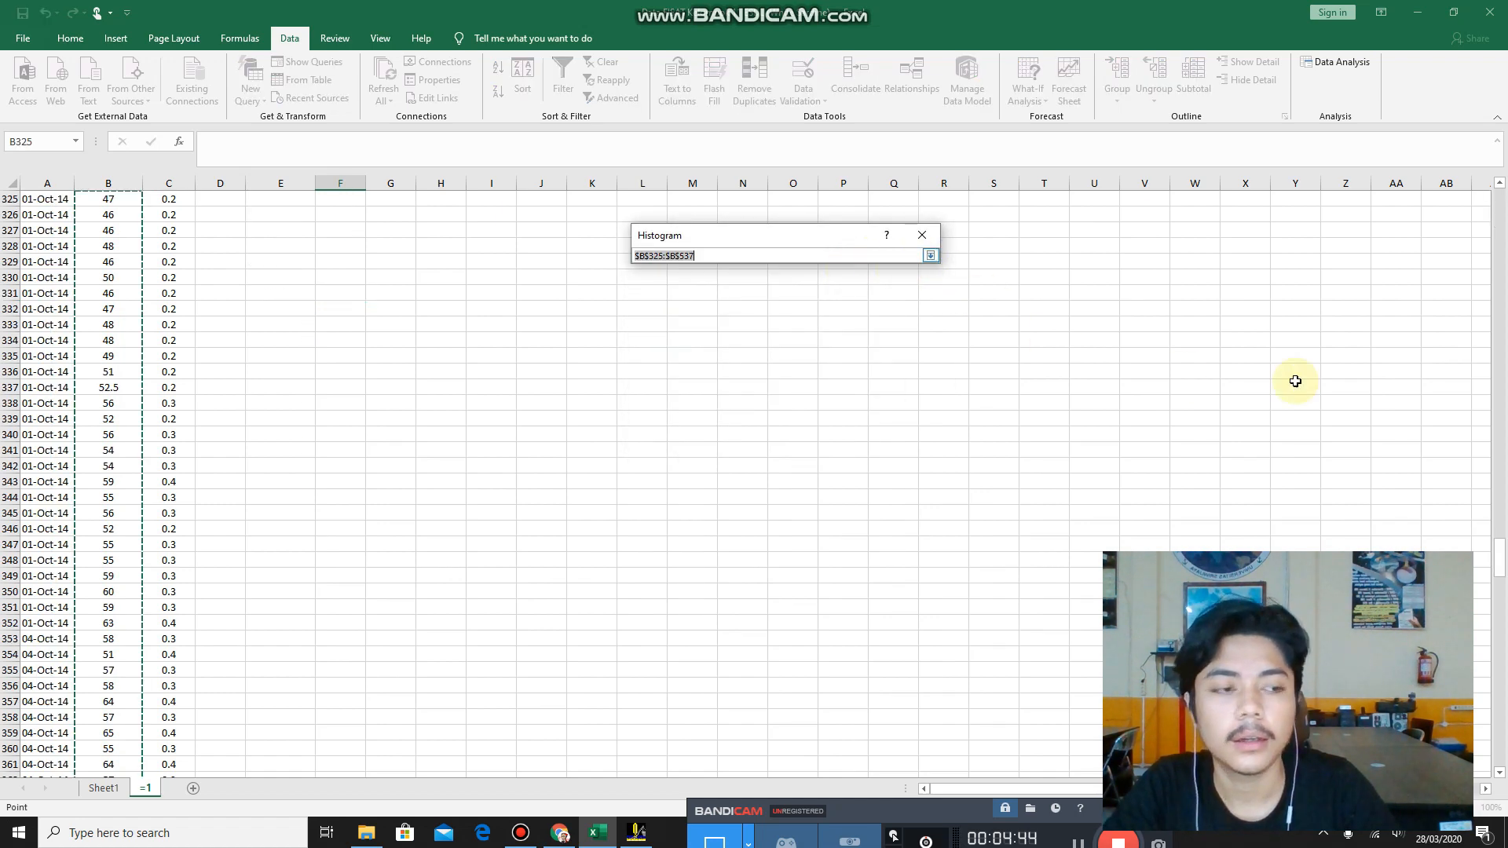
left_click_drag(1498, 549, 1493, 208)
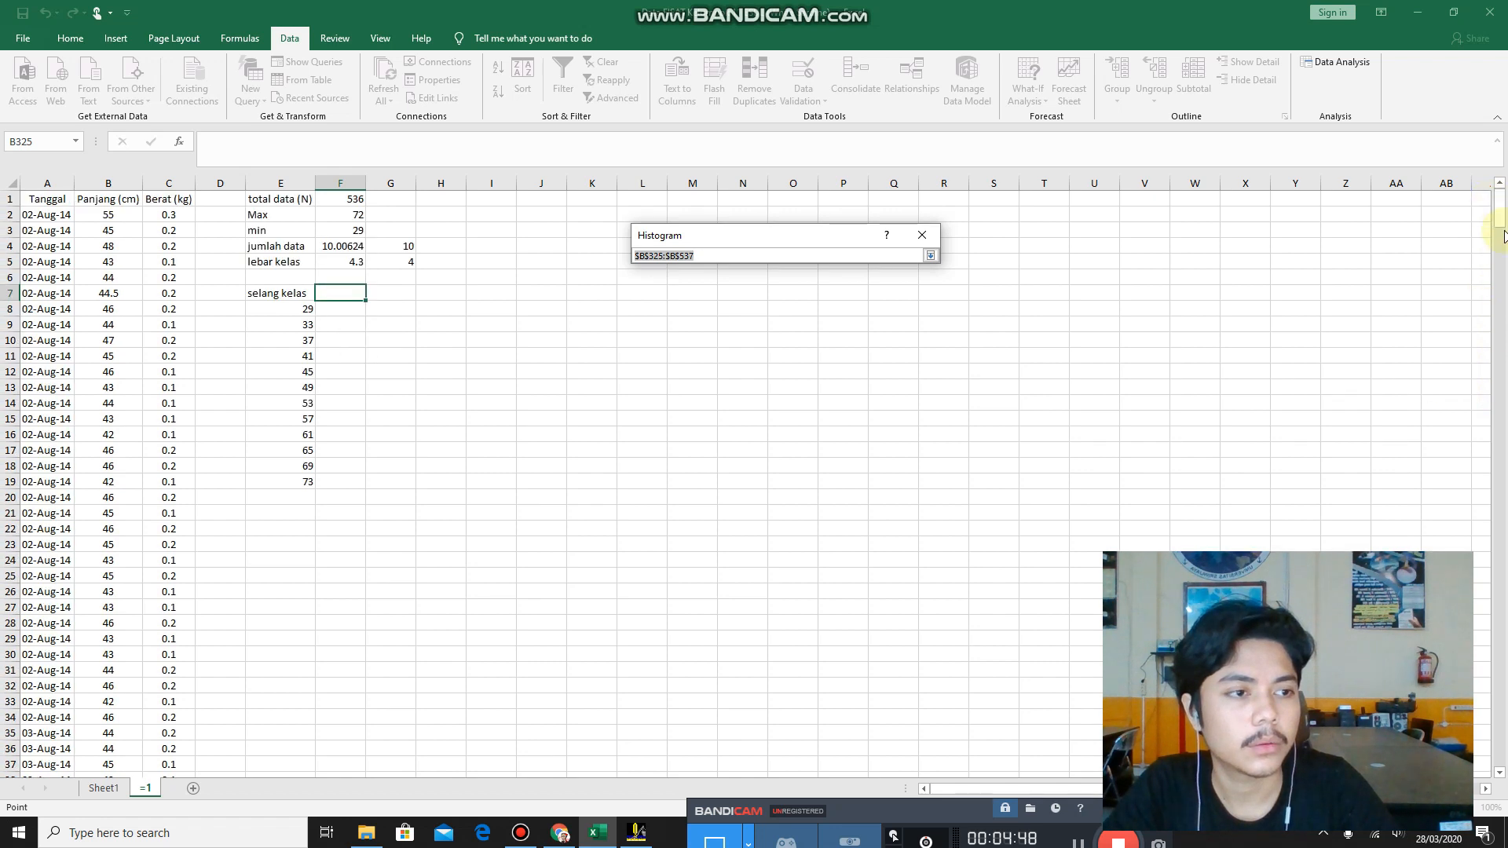
left_click(930, 256)
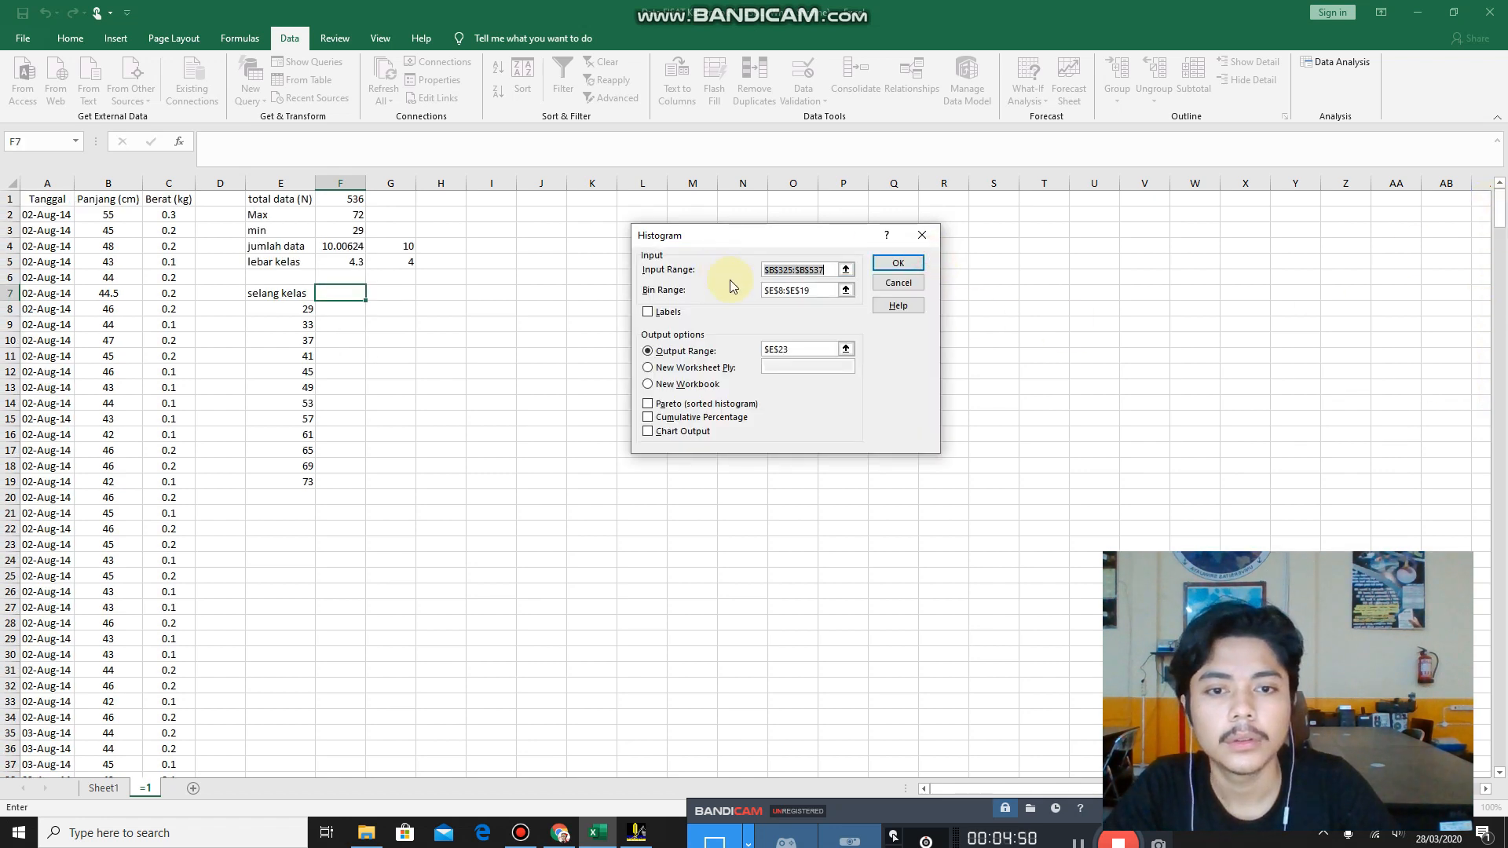
left_click(846, 269)
left_click(930, 256)
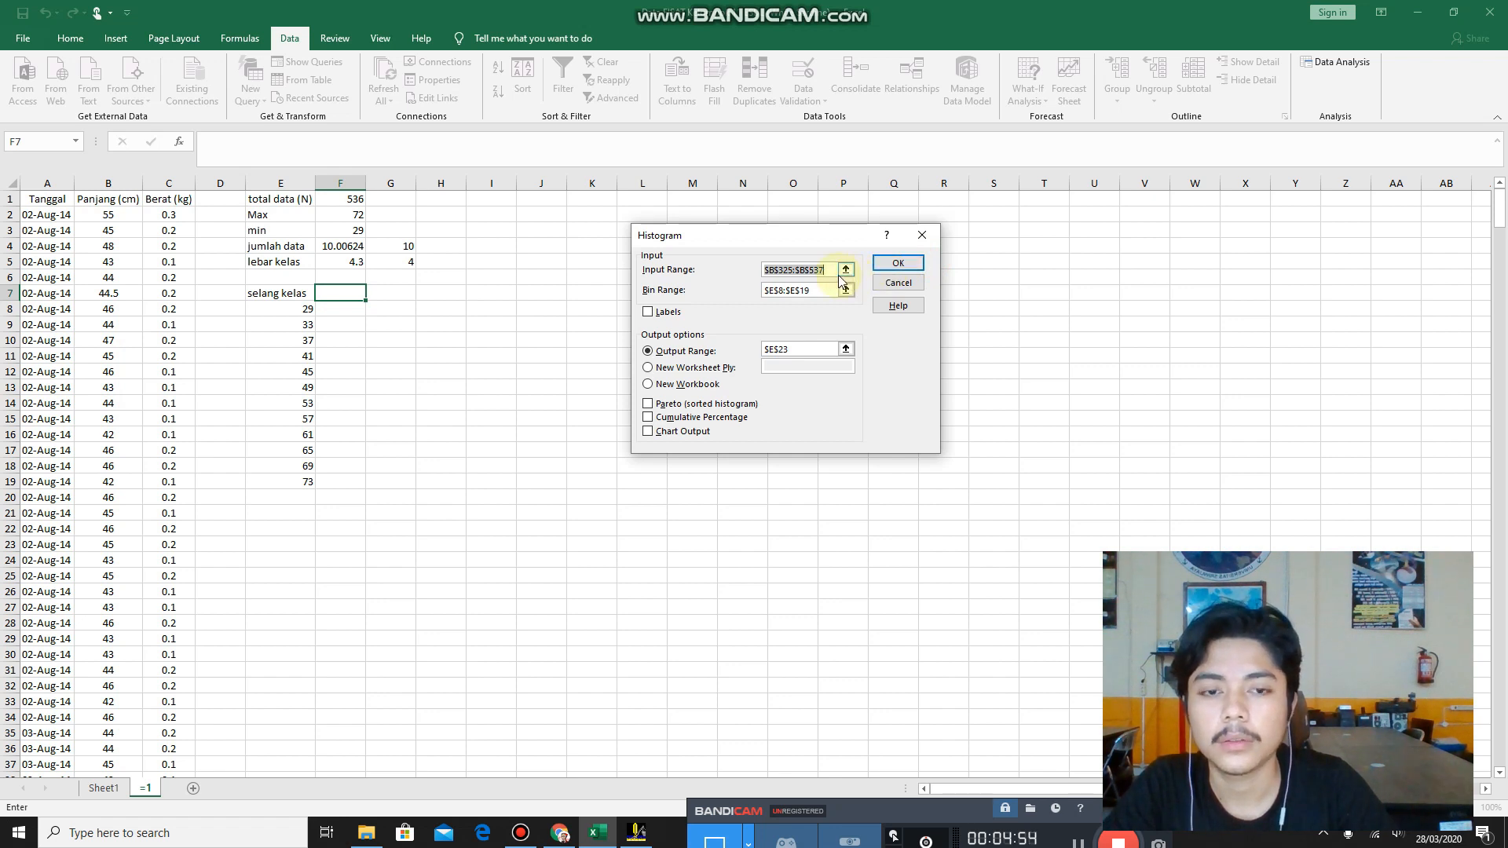
left_click(122, 218)
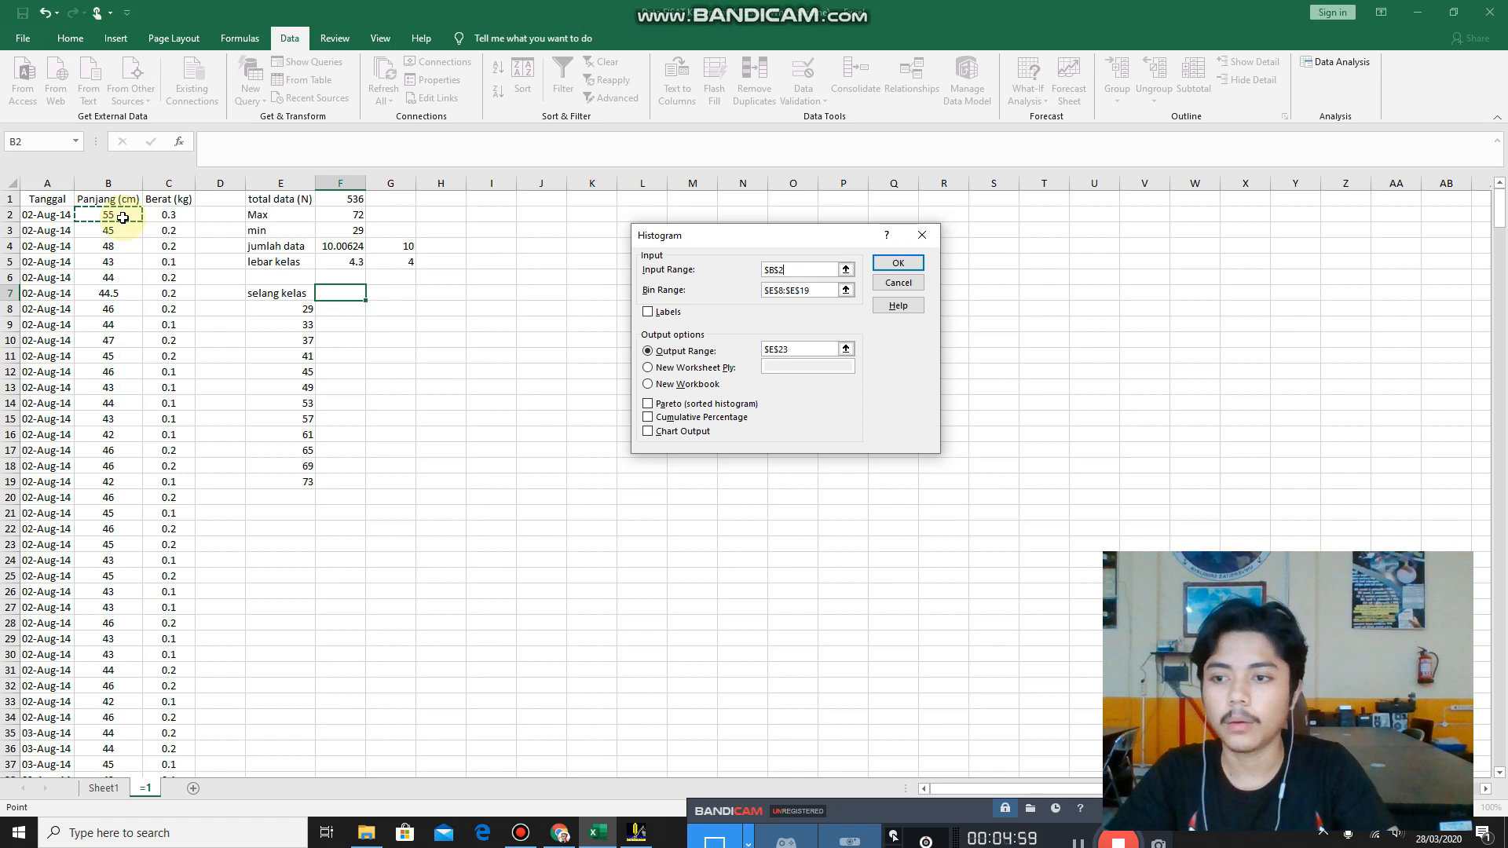
key("ctrl+shift+Down")
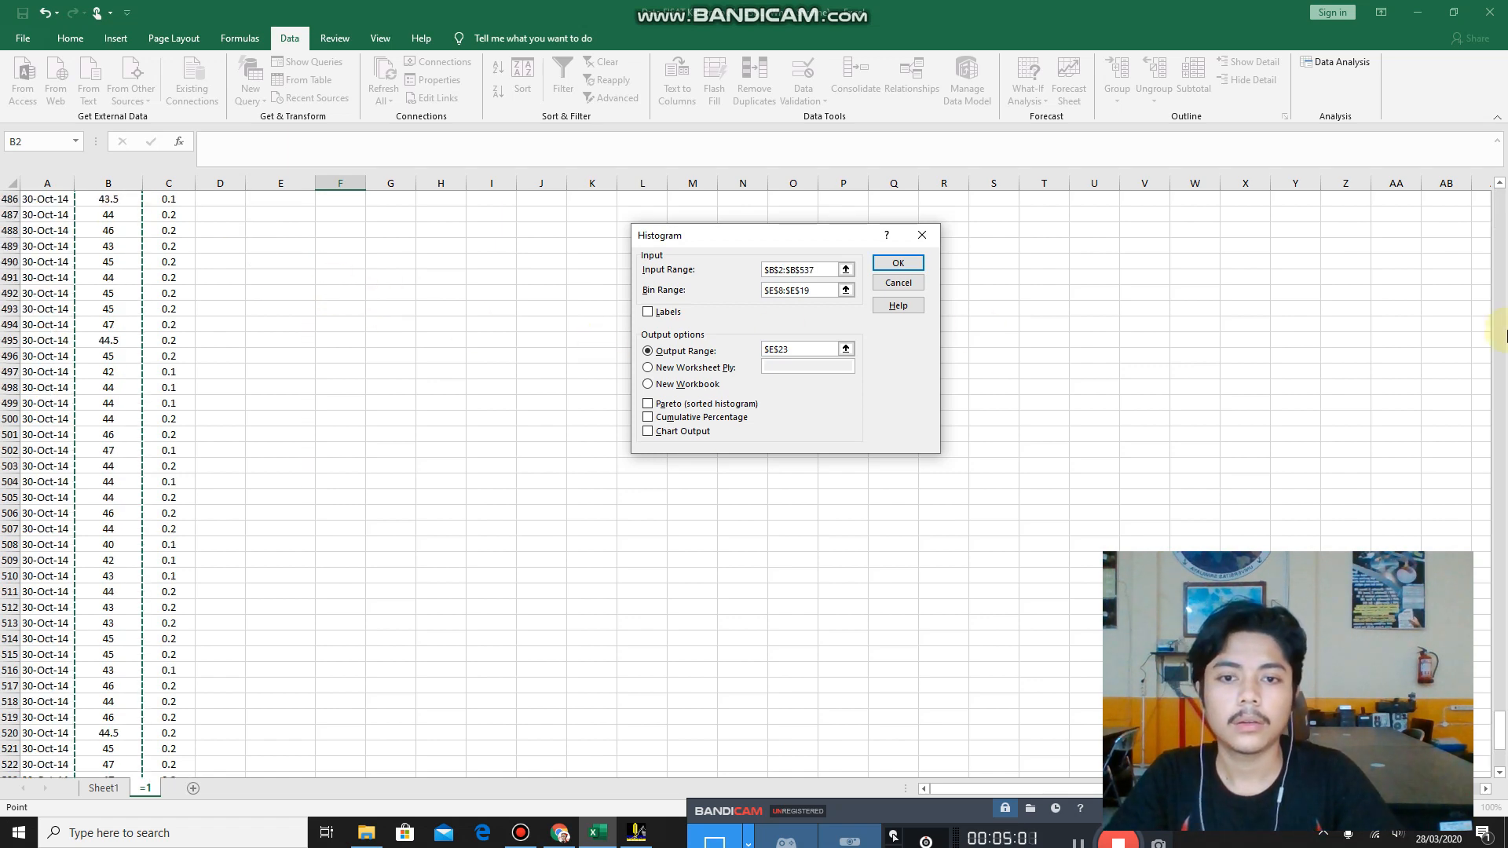
left_click_drag(1500, 705, 1490, 177)
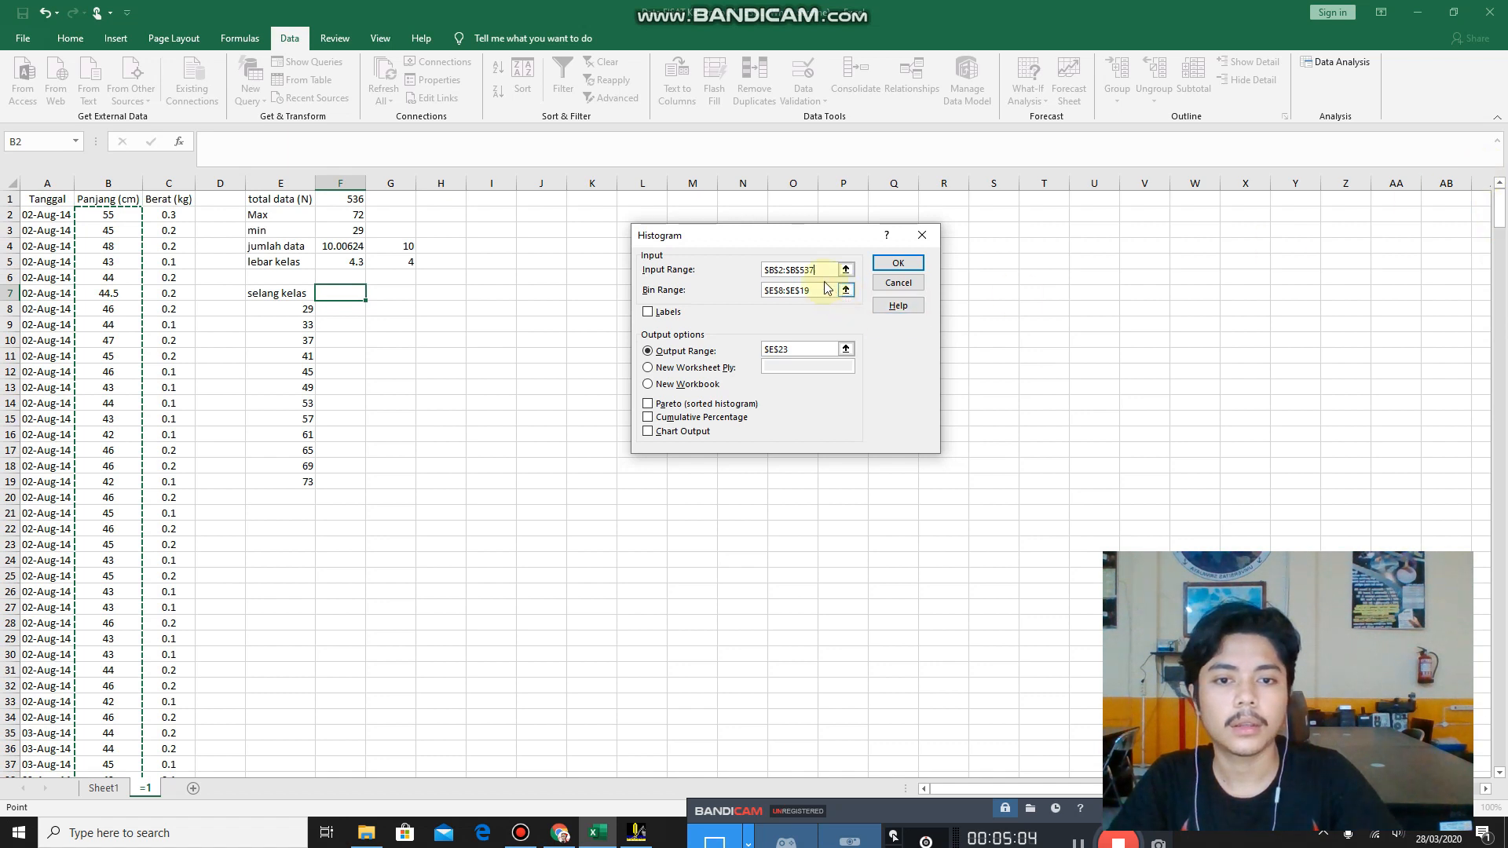
Set the histogram's bin range to the selang kelas values in E8:E19.
left_click(816, 290)
left_click(845, 291)
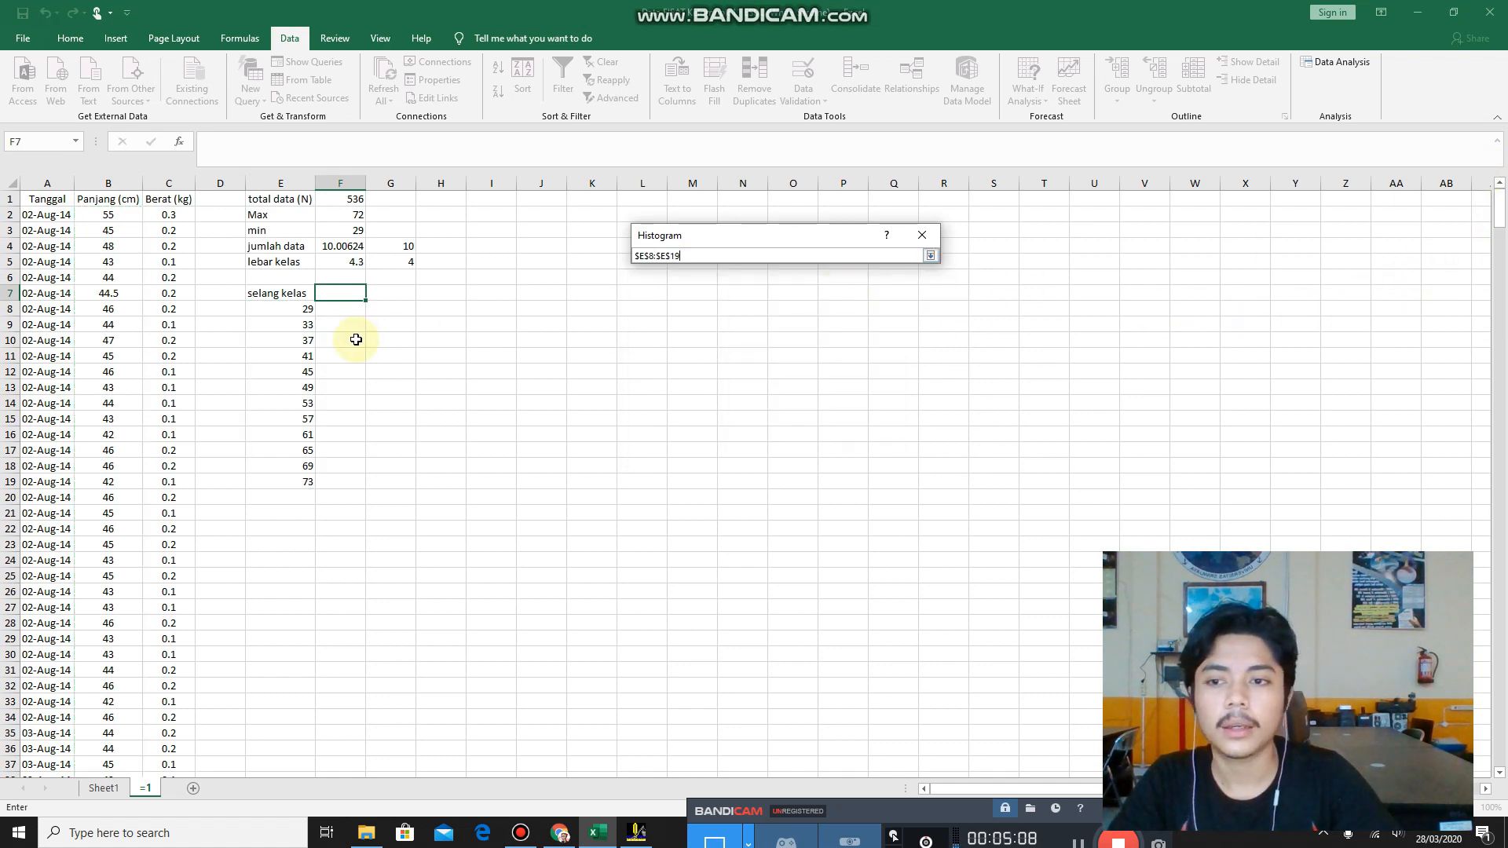
left_click(287, 308)
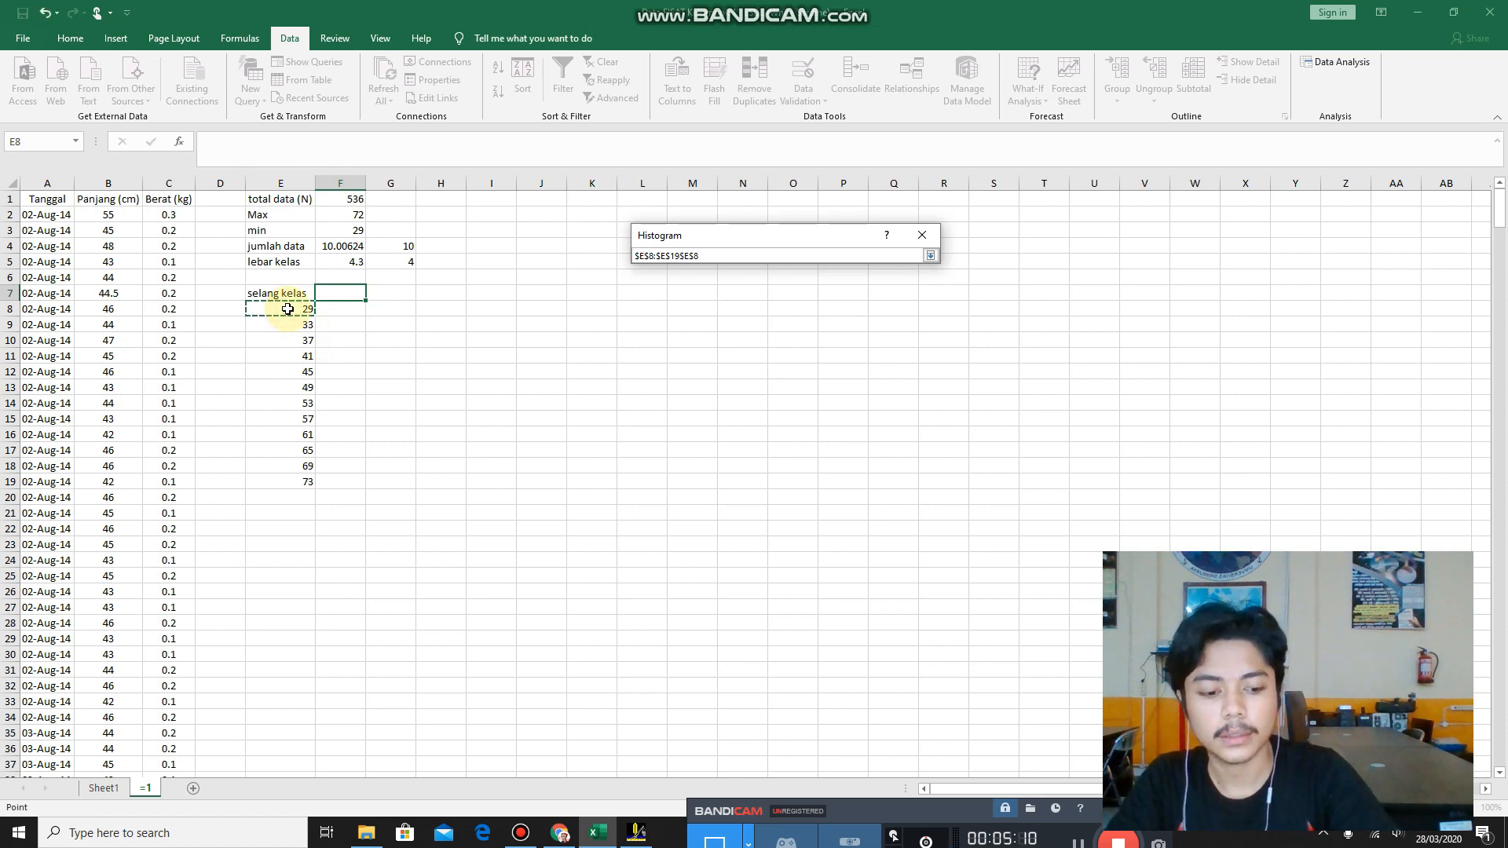
key("ctrl+shift+Down")
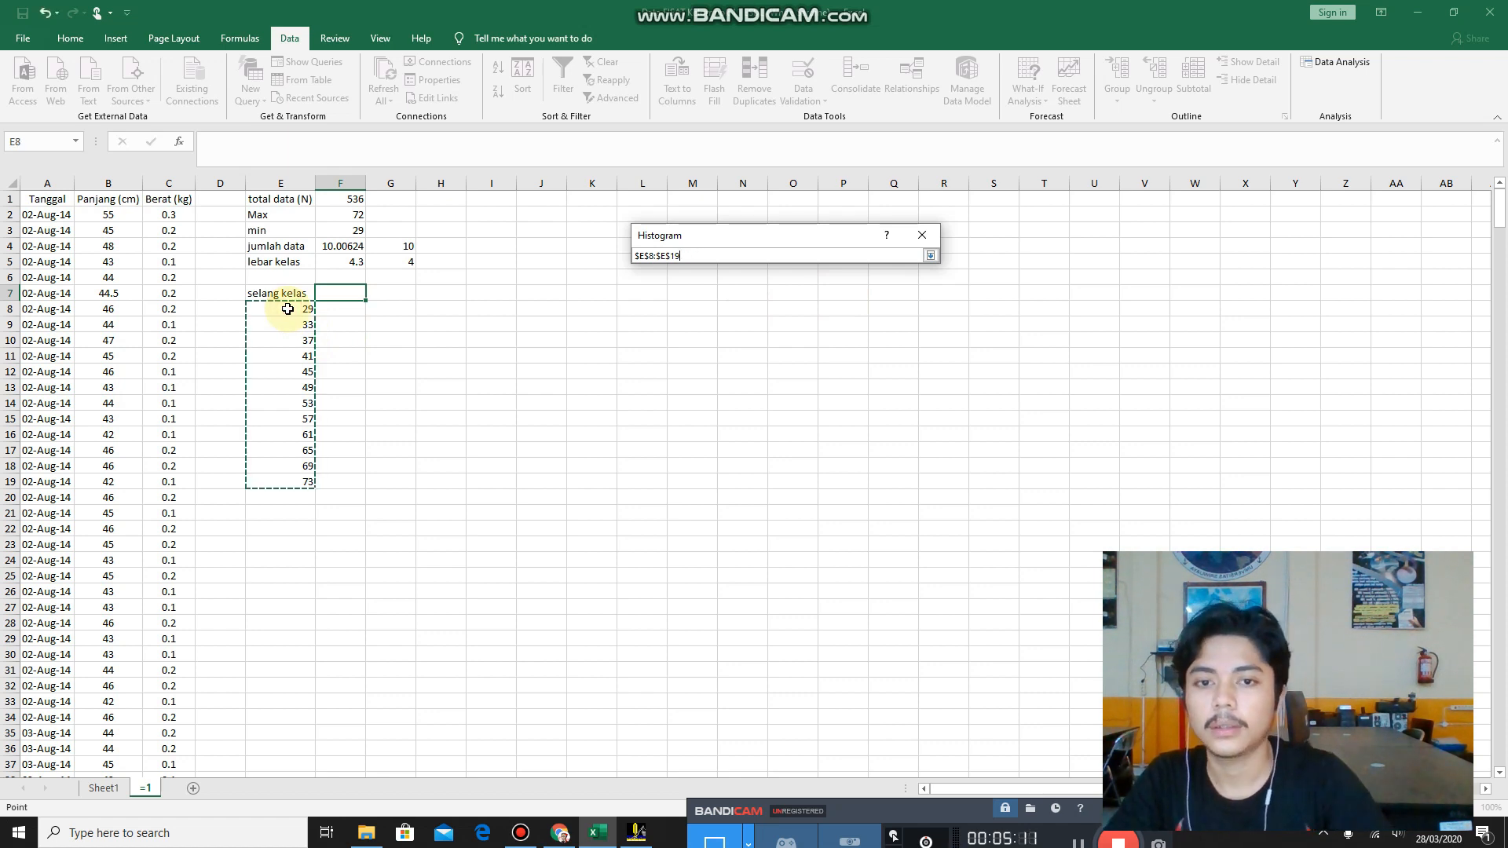
Set the histogram's output range to F7 and generate the bin and frequency table.
left_click(931, 256)
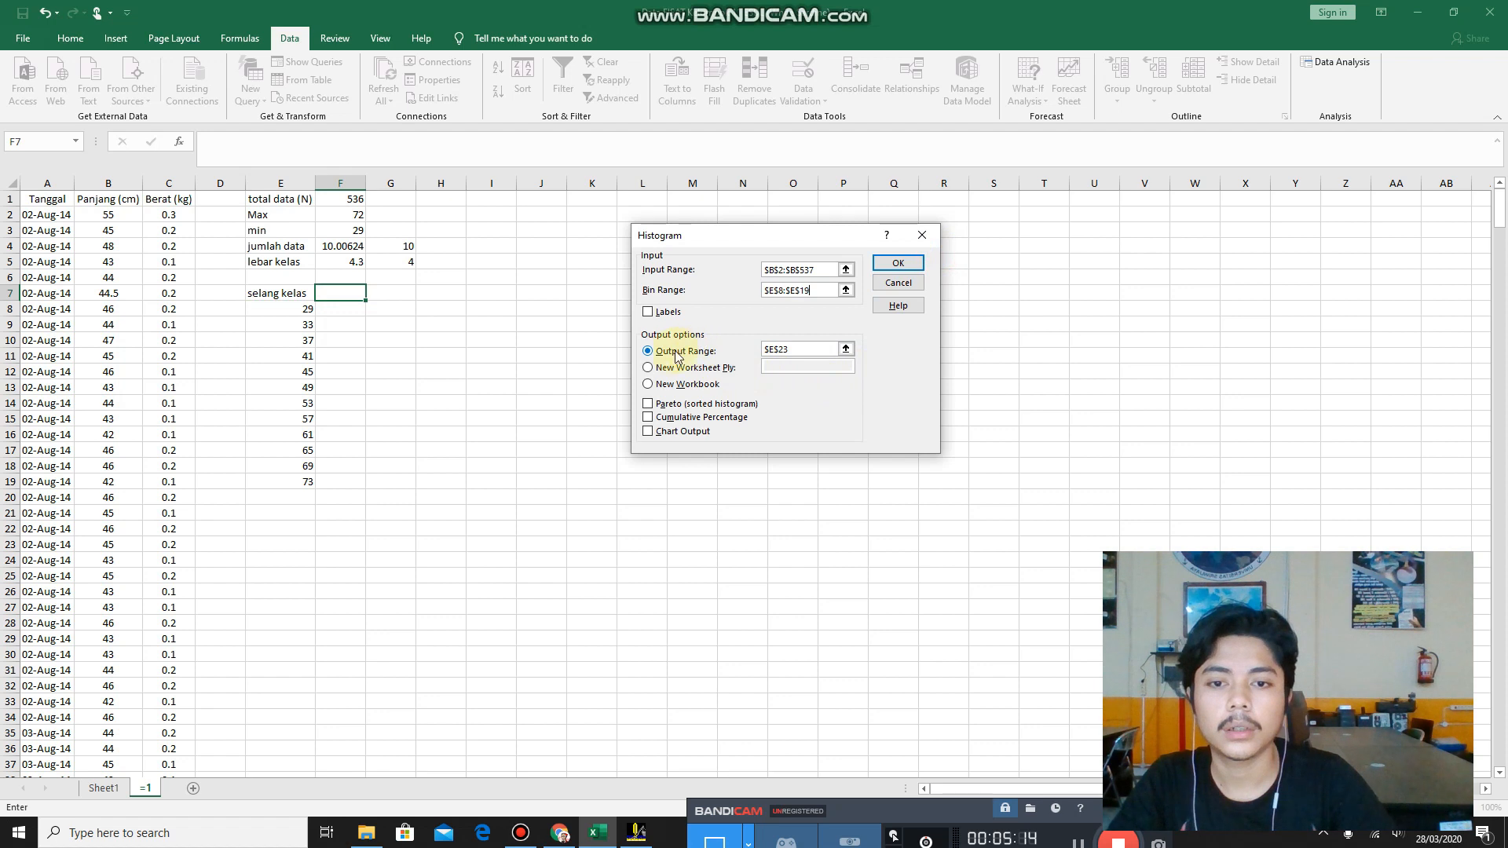
left_click(846, 348)
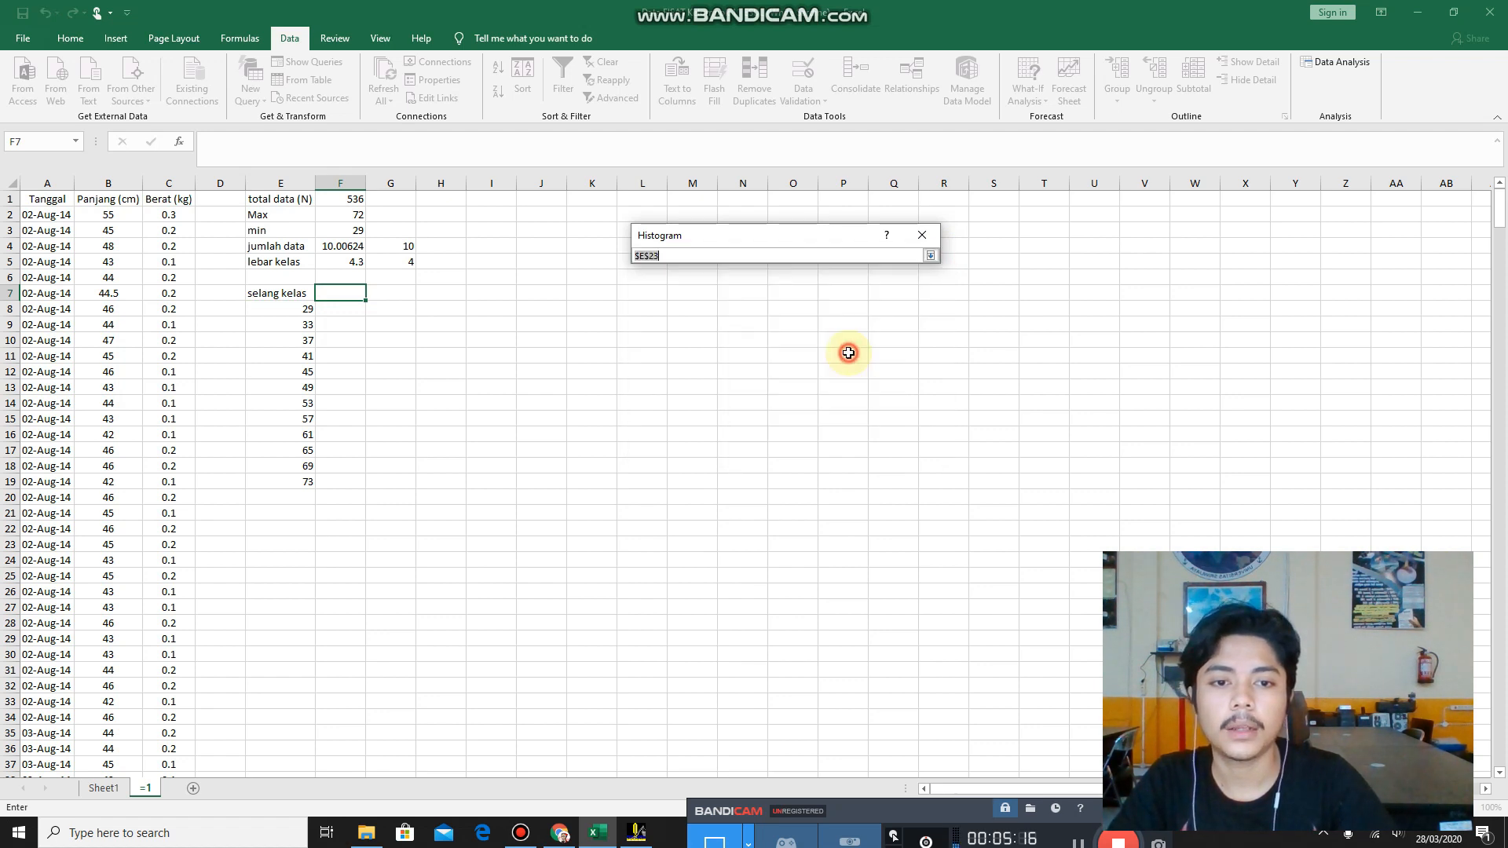
left_click(341, 294)
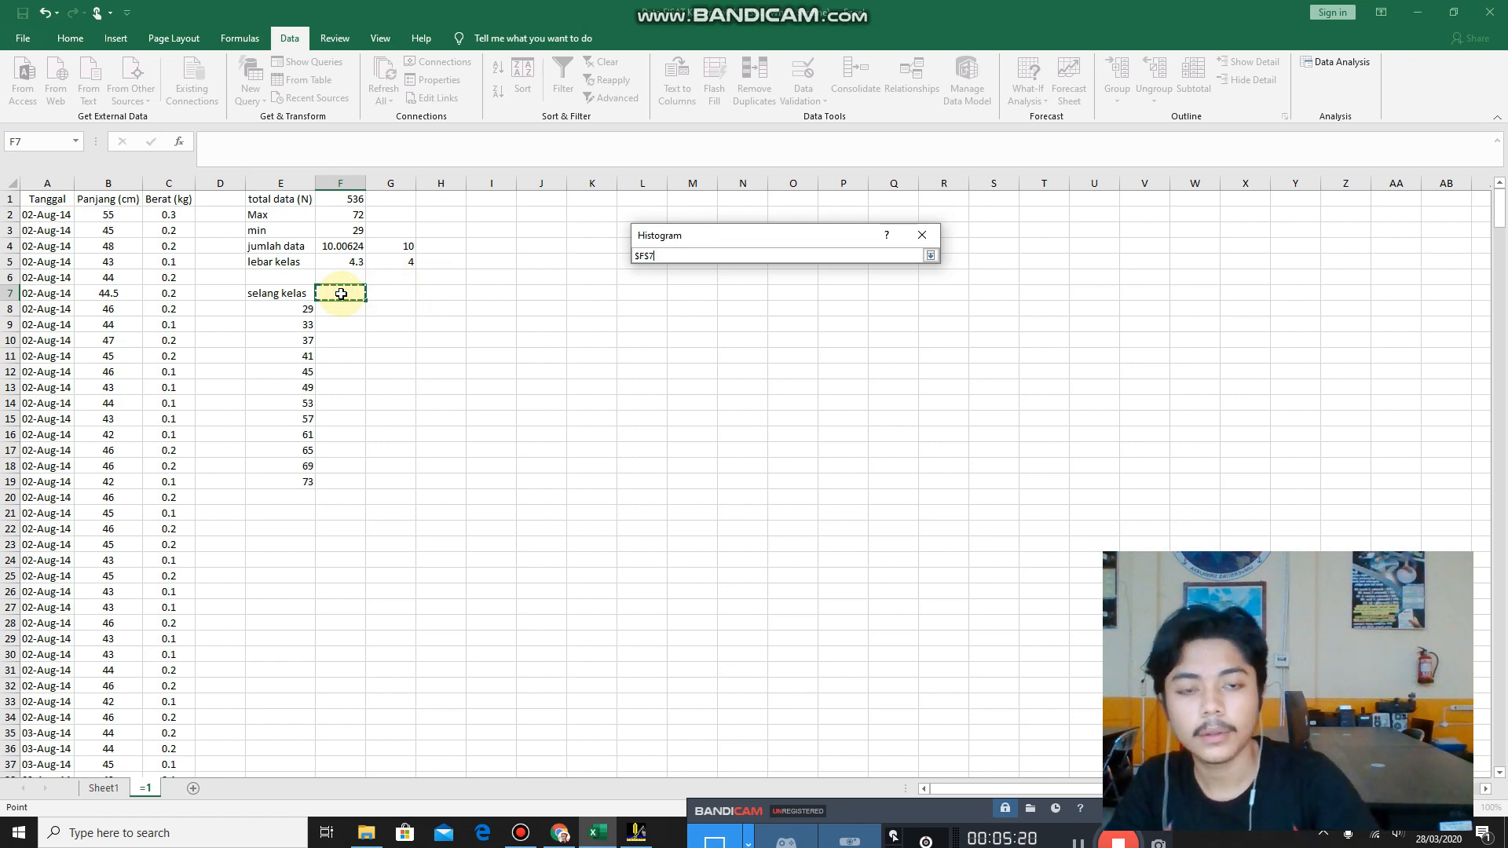
left_click(930, 255)
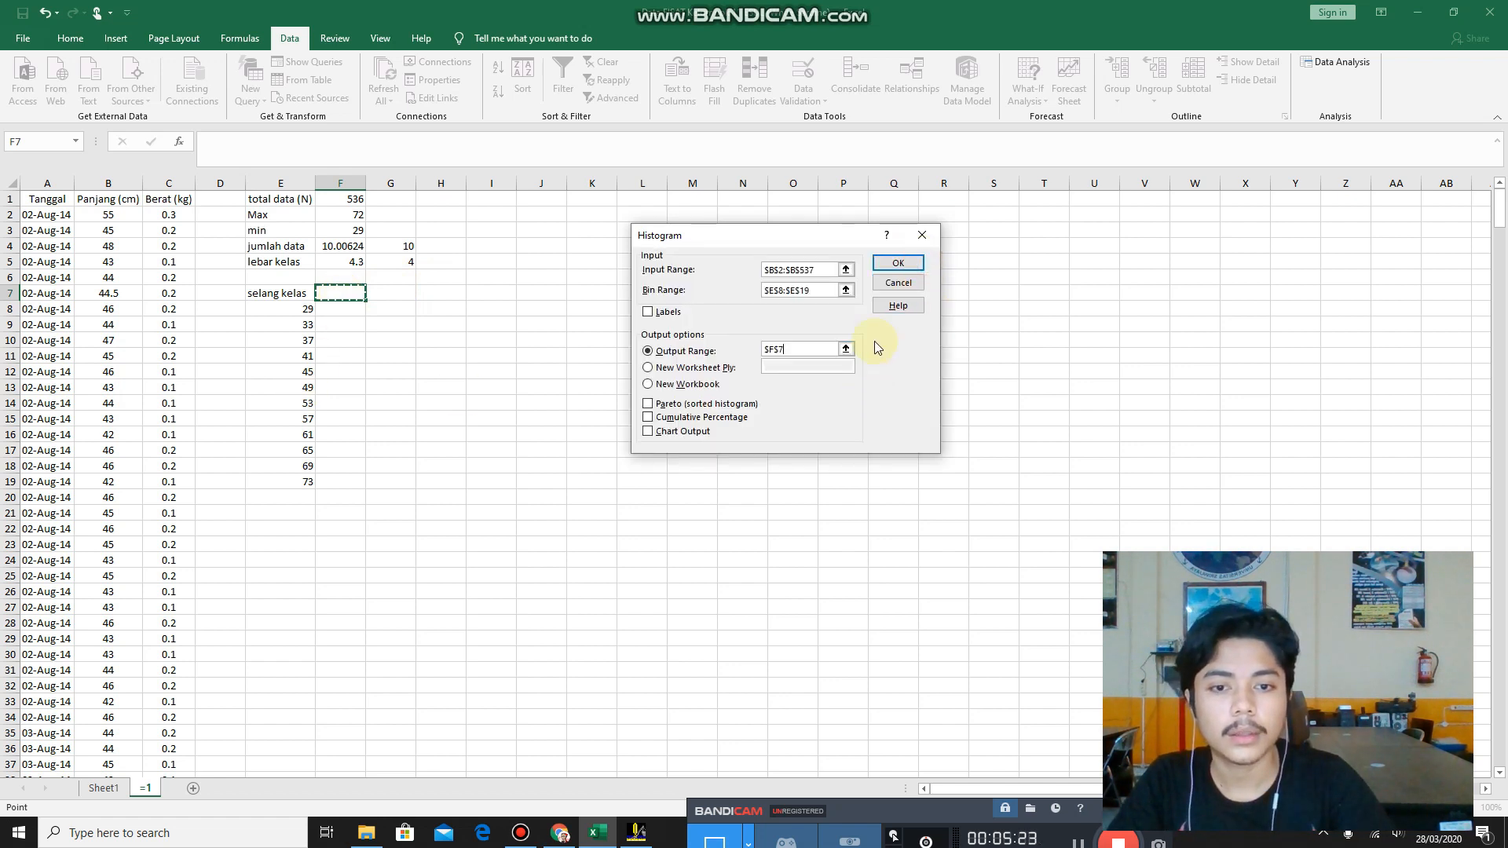
left_click(909, 271)
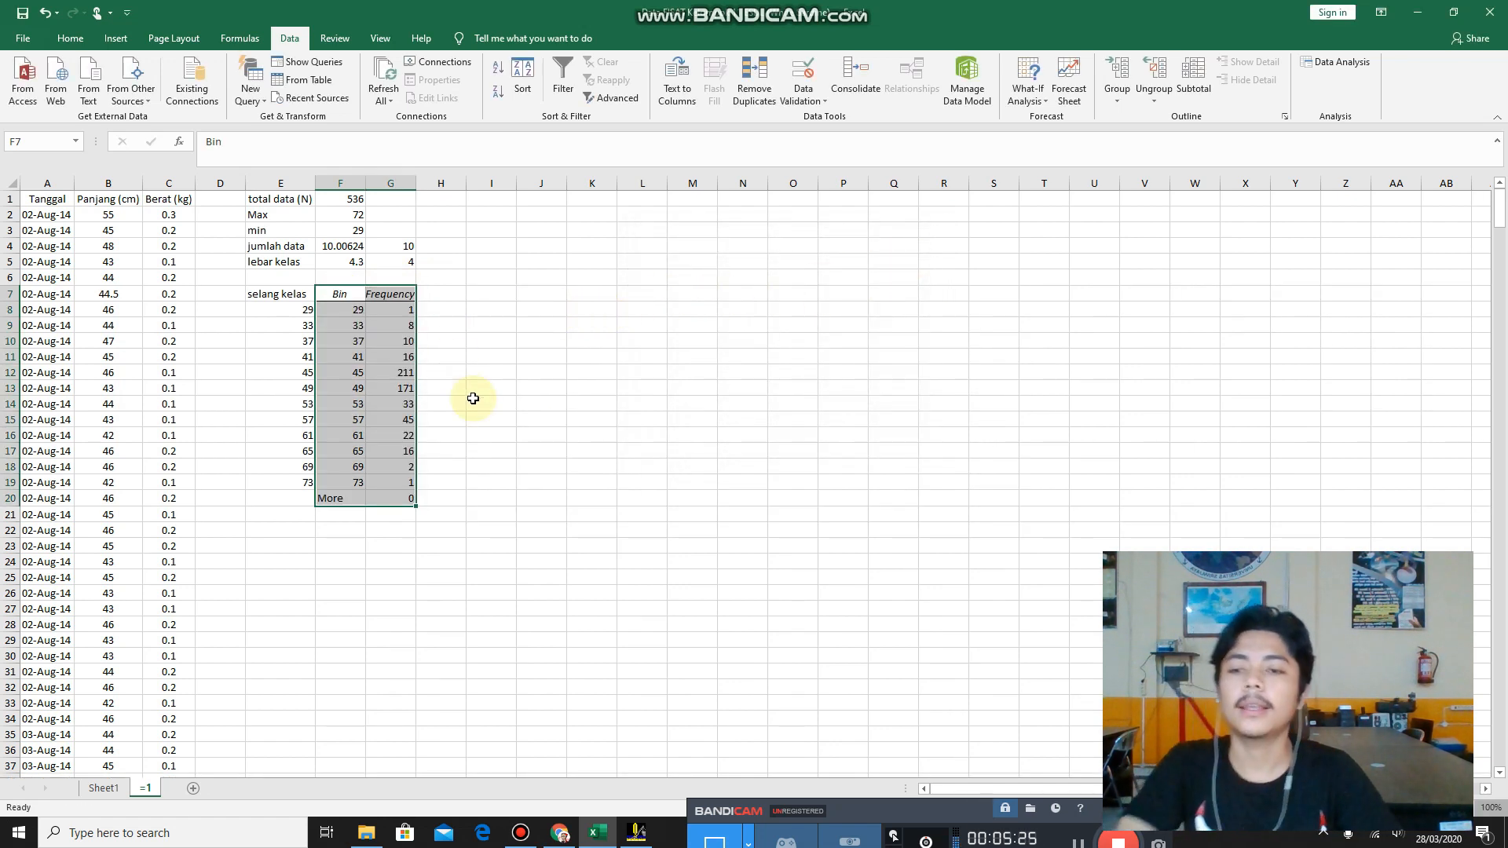
Add the column headings kelas interval, SKA, SKB, BKA and BKB in H7:L7 beside the frequency table.
left_click(442, 463)
left_click(462, 406)
left_click(436, 311)
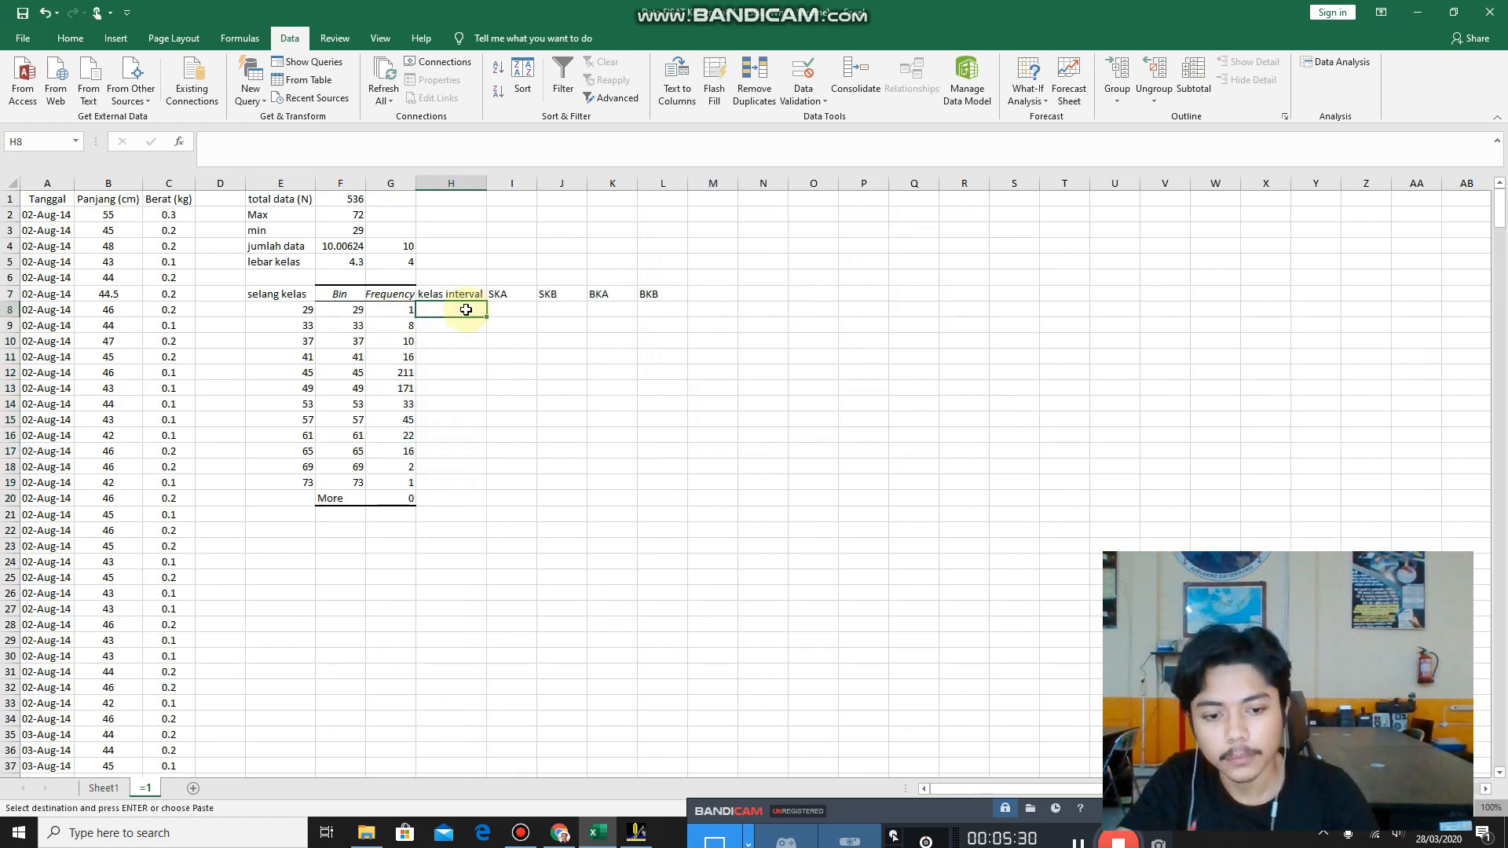
key("Right")
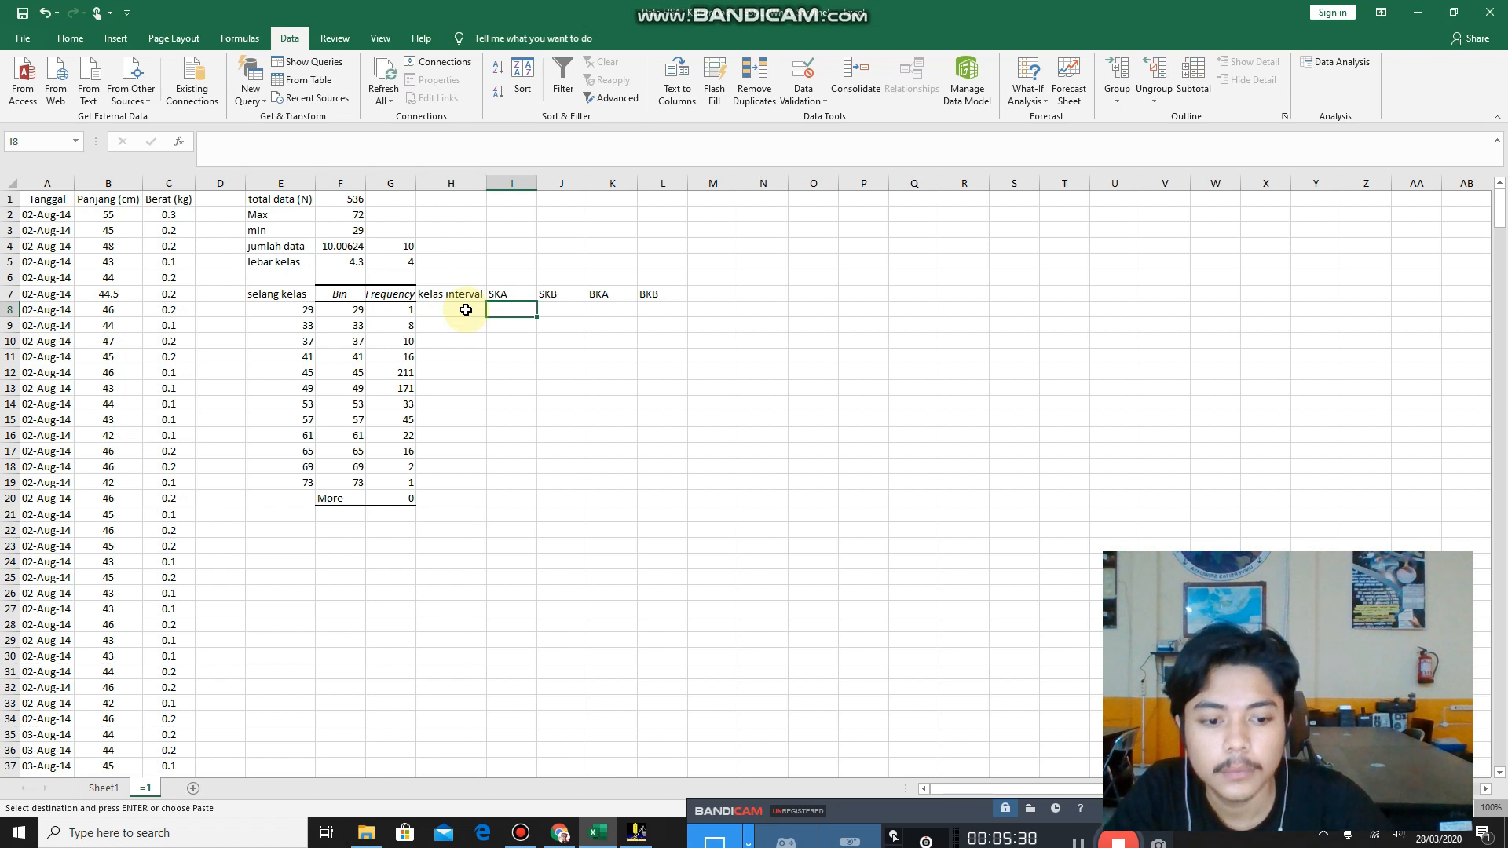
left_click(460, 292)
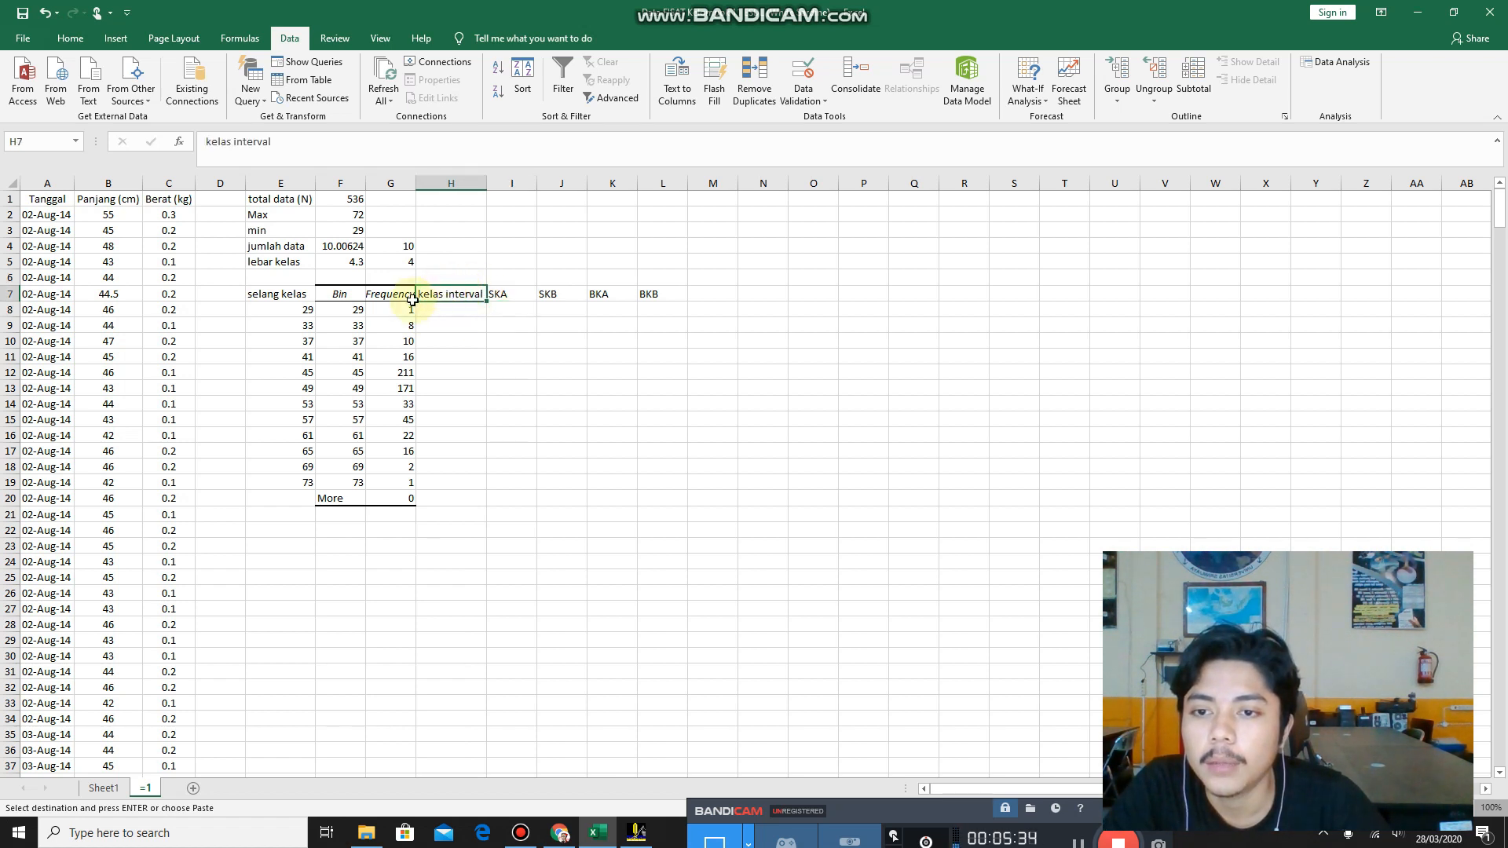
left_click(511, 293)
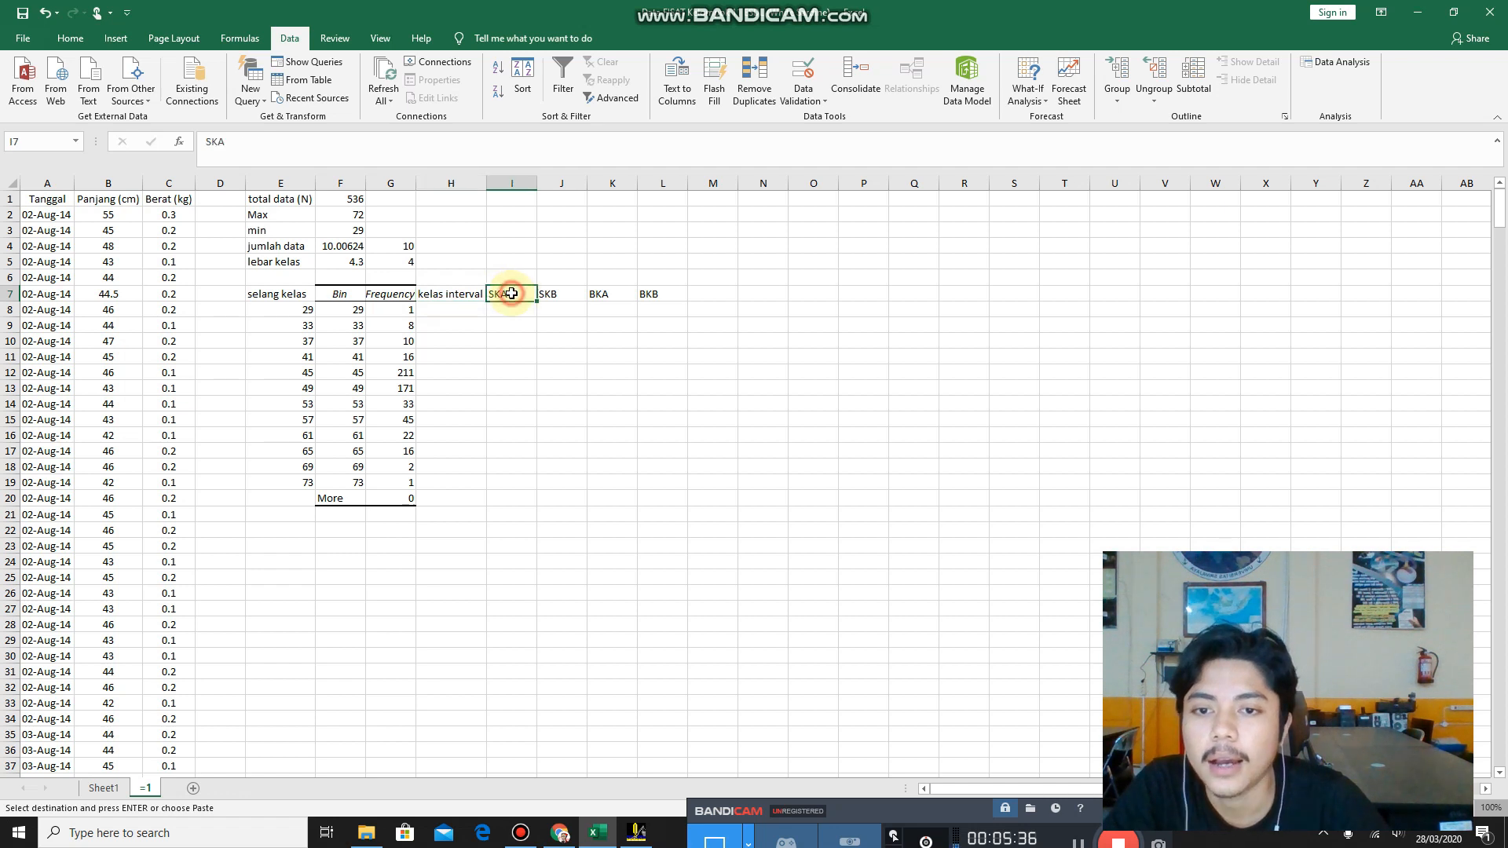
left_click(560, 293)
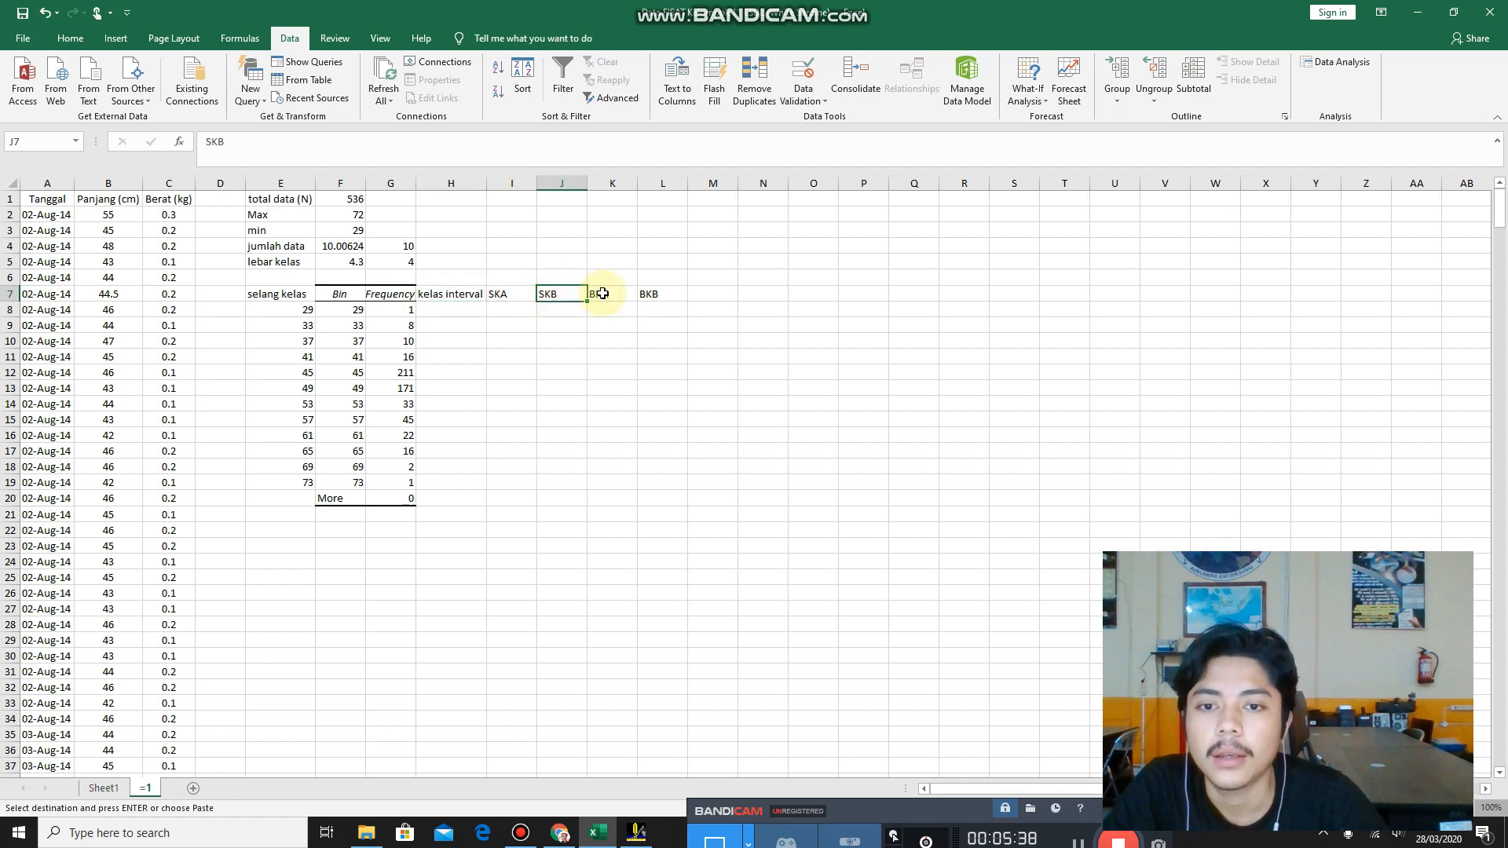
left_click(646, 292)
Add the column heading rata-rata in M7, and review the headings from SKA across to it.
left_click(698, 293)
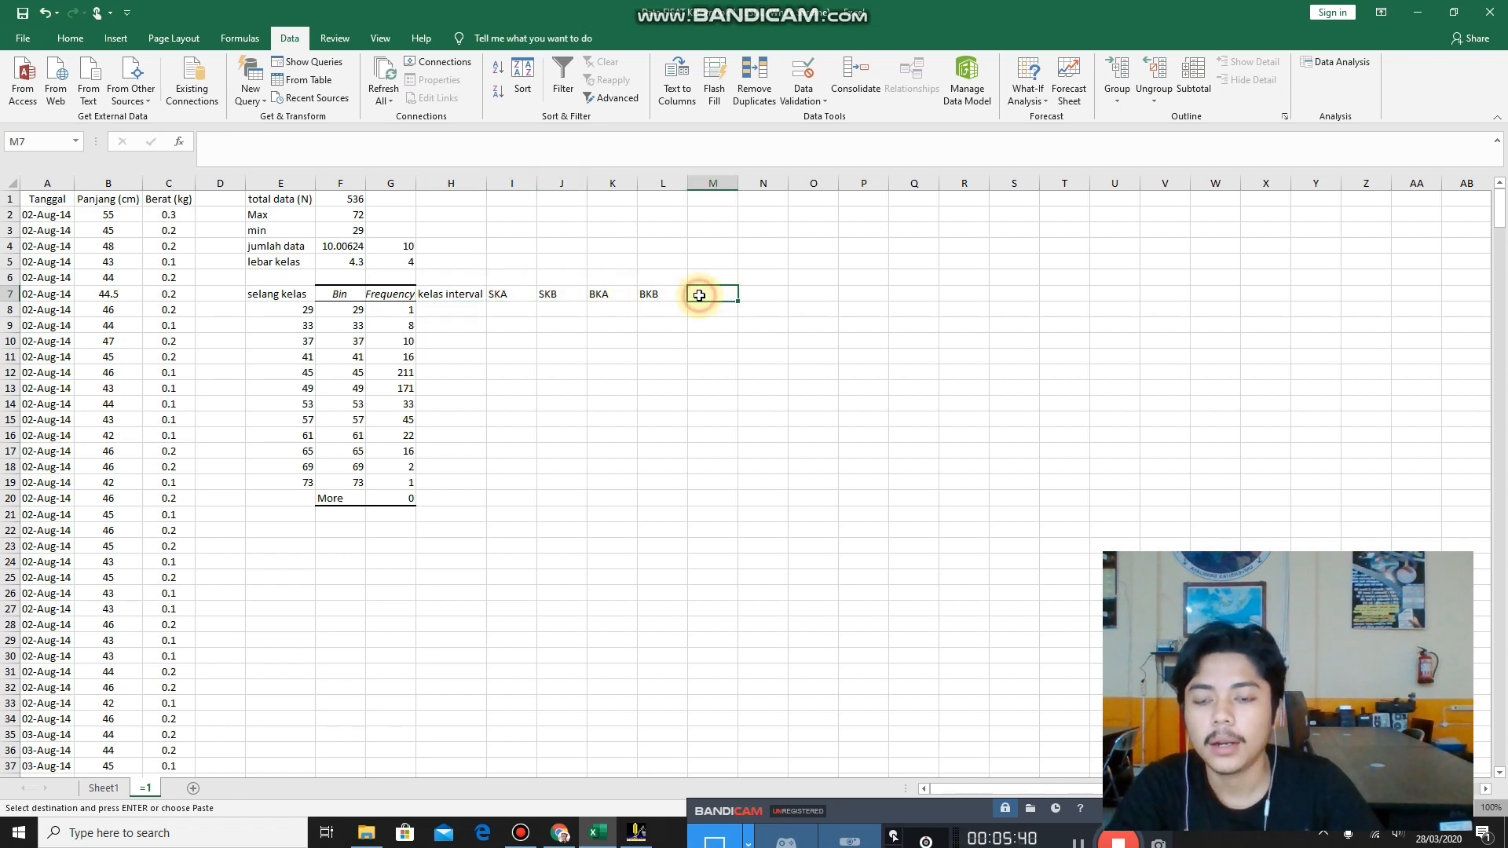
type("rata")
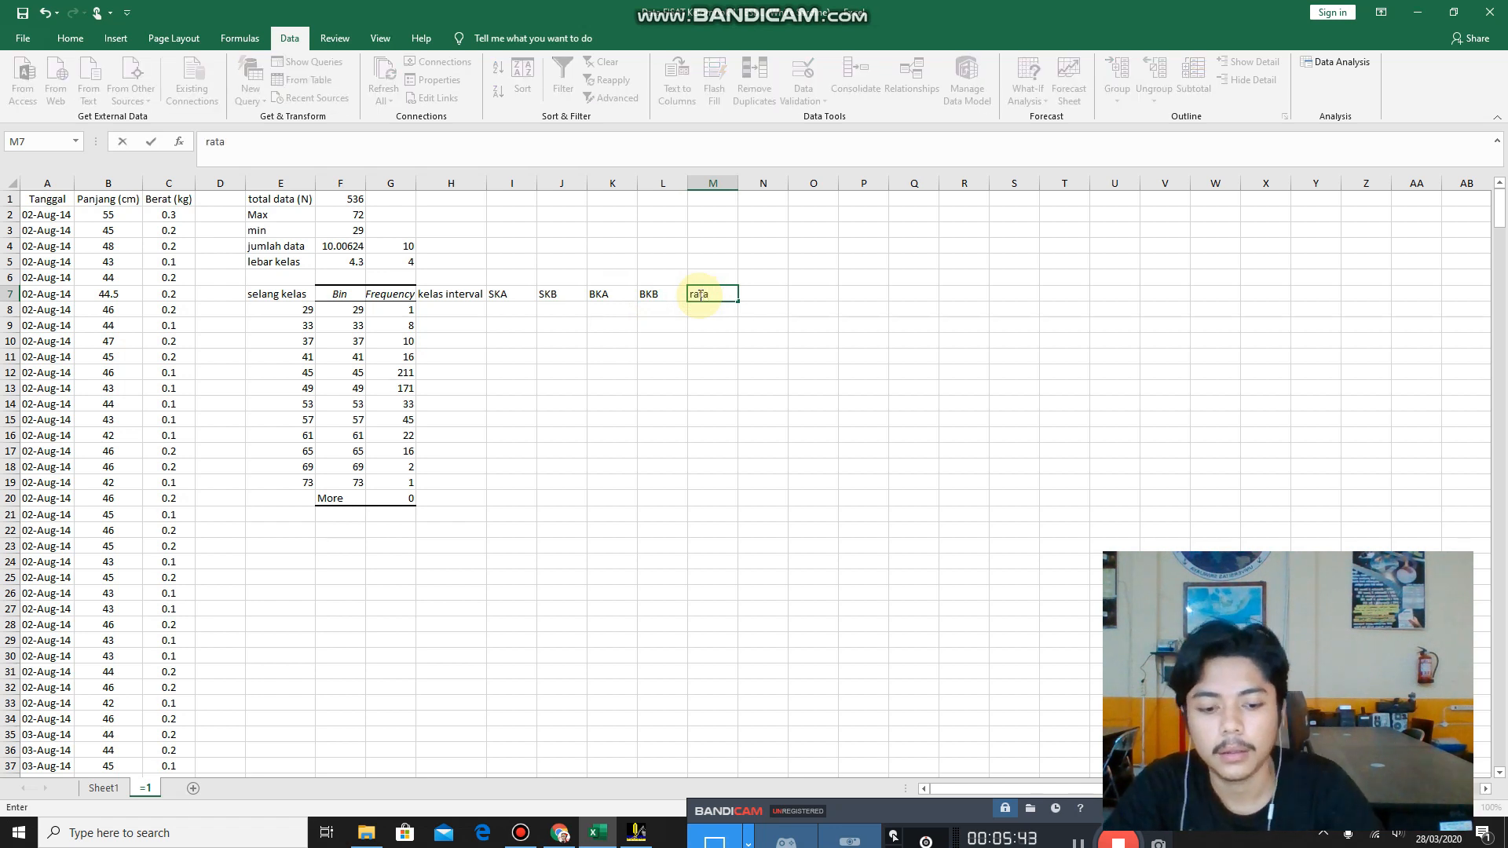
type("-rata")
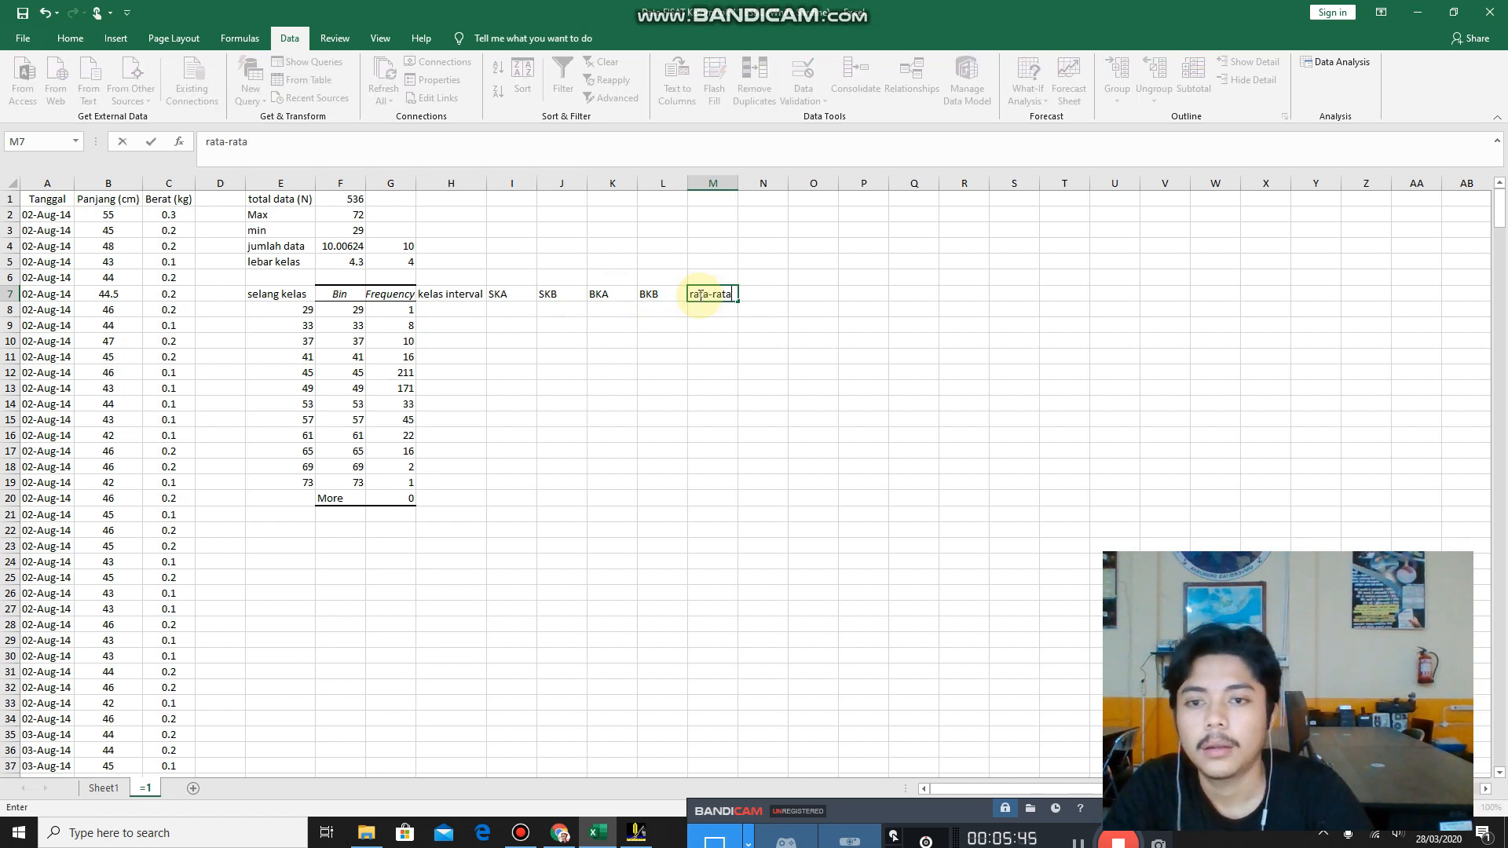
left_click(519, 294)
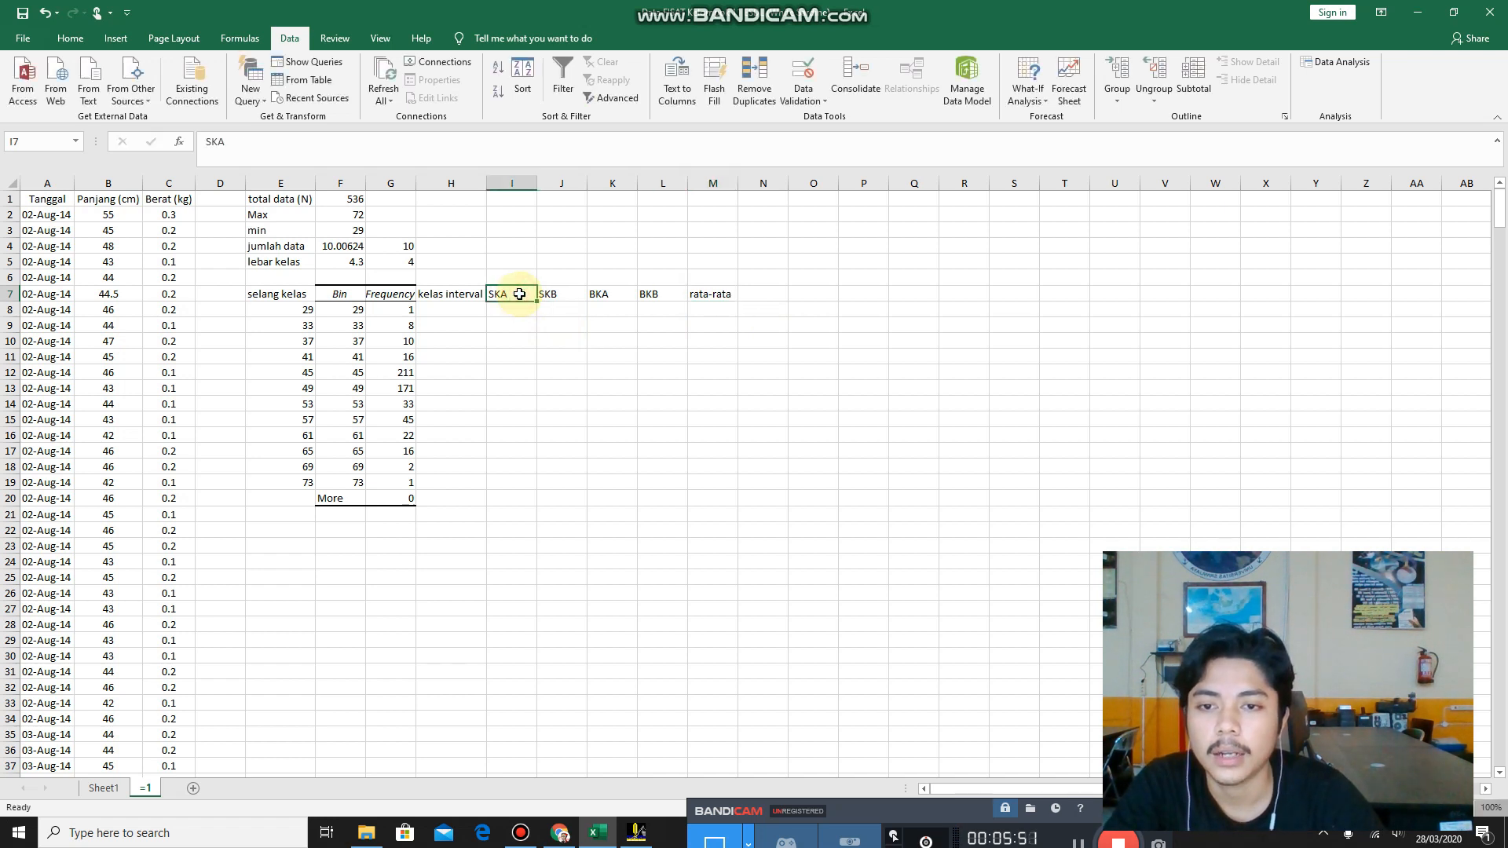
left_click(552, 295)
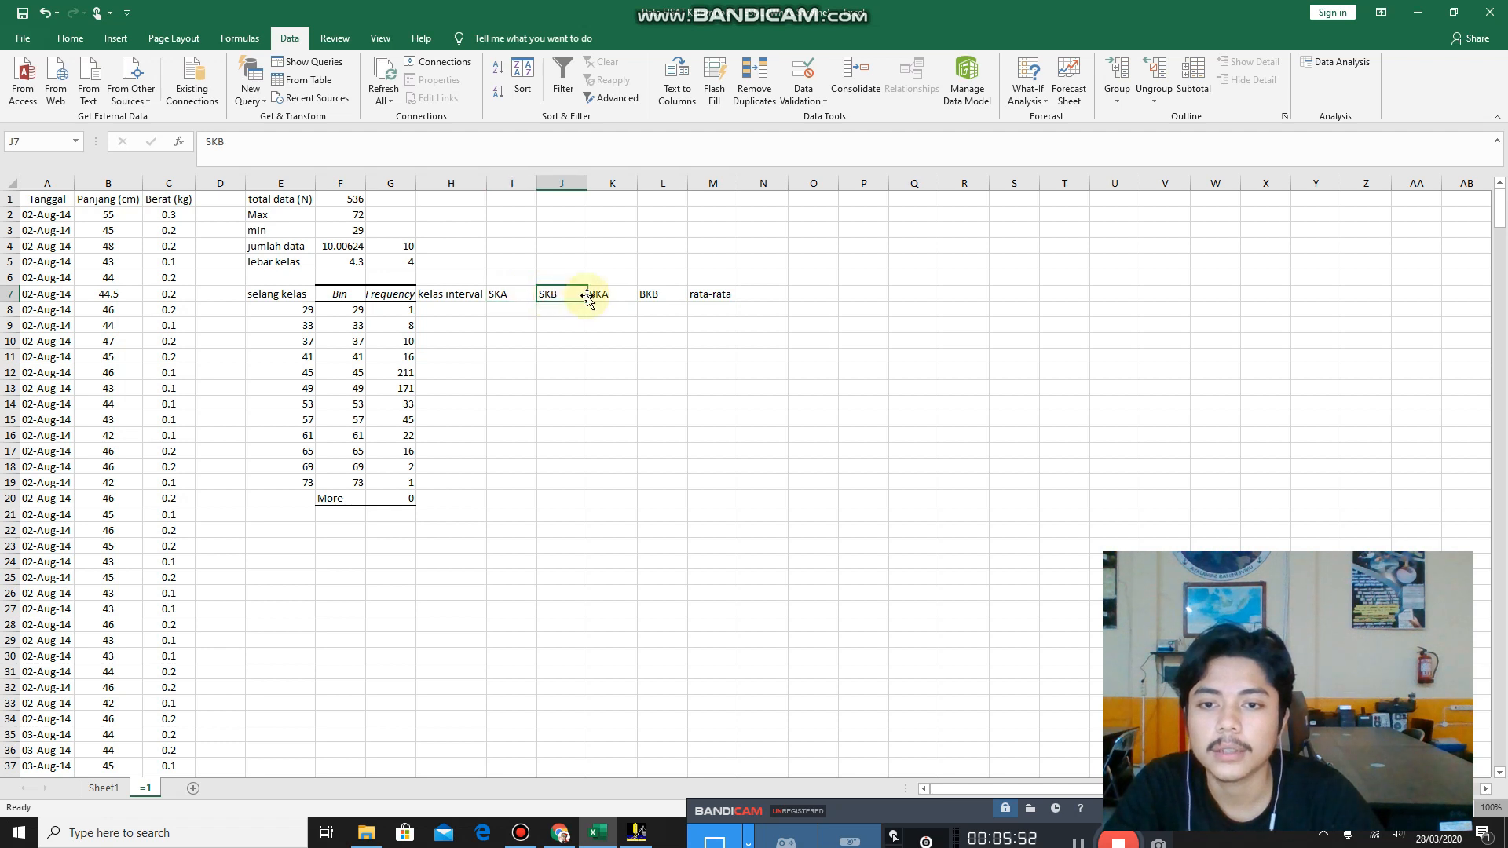
left_click(615, 294)
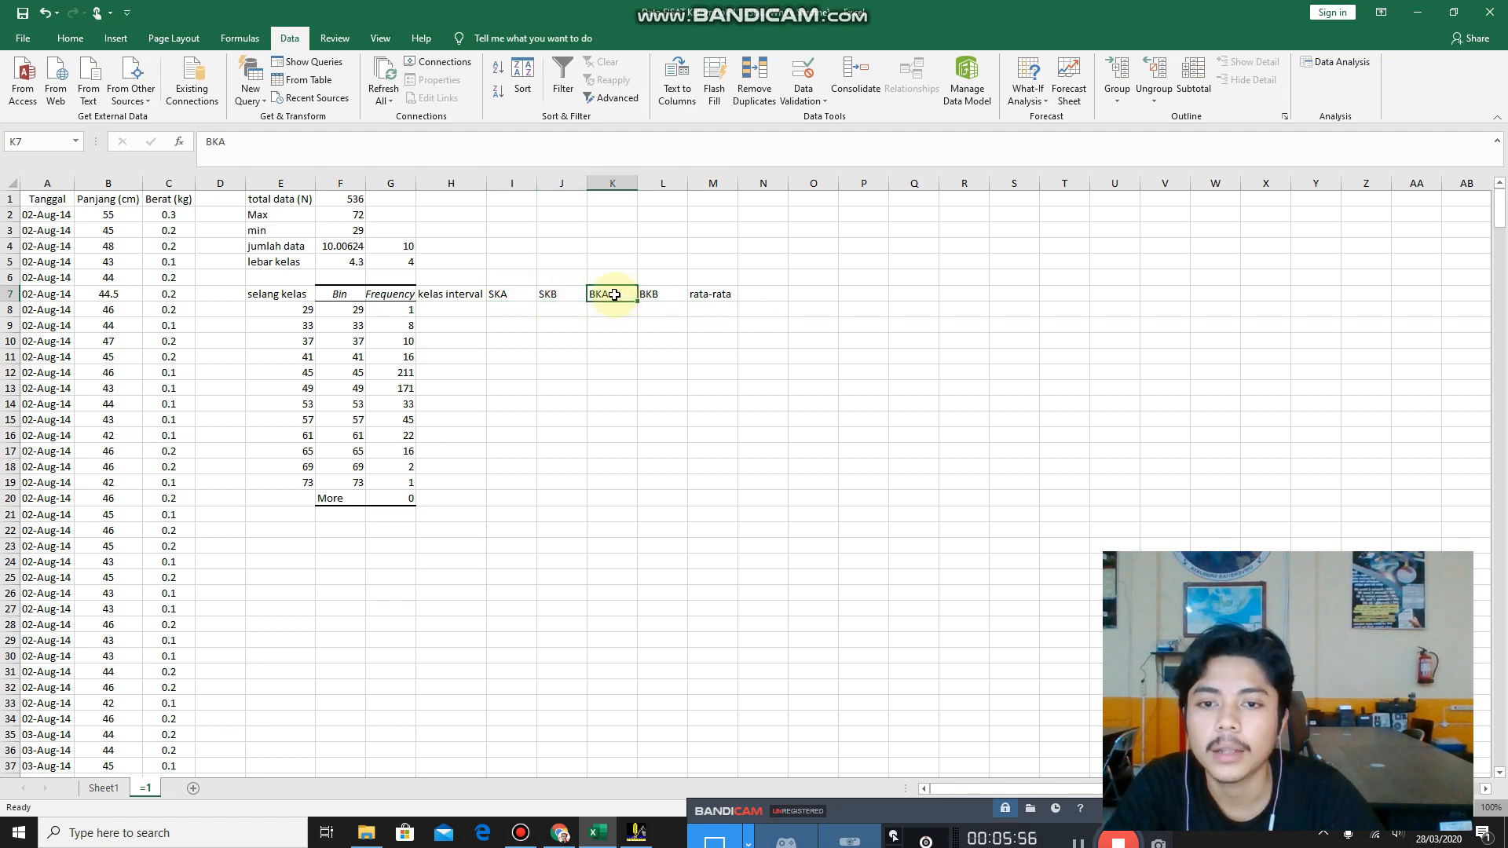
left_click(652, 295)
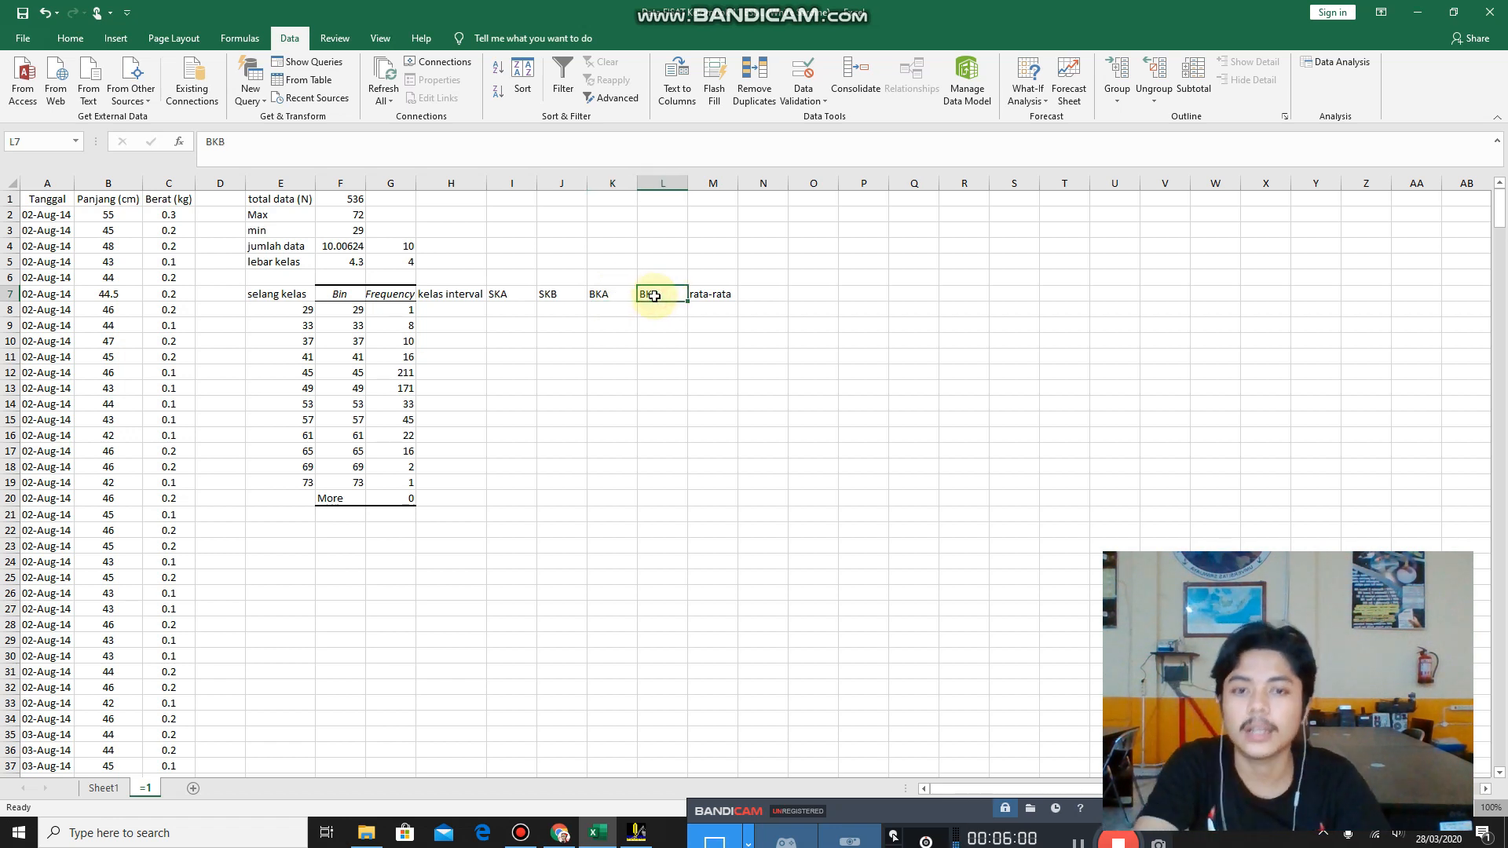
left_click(701, 297)
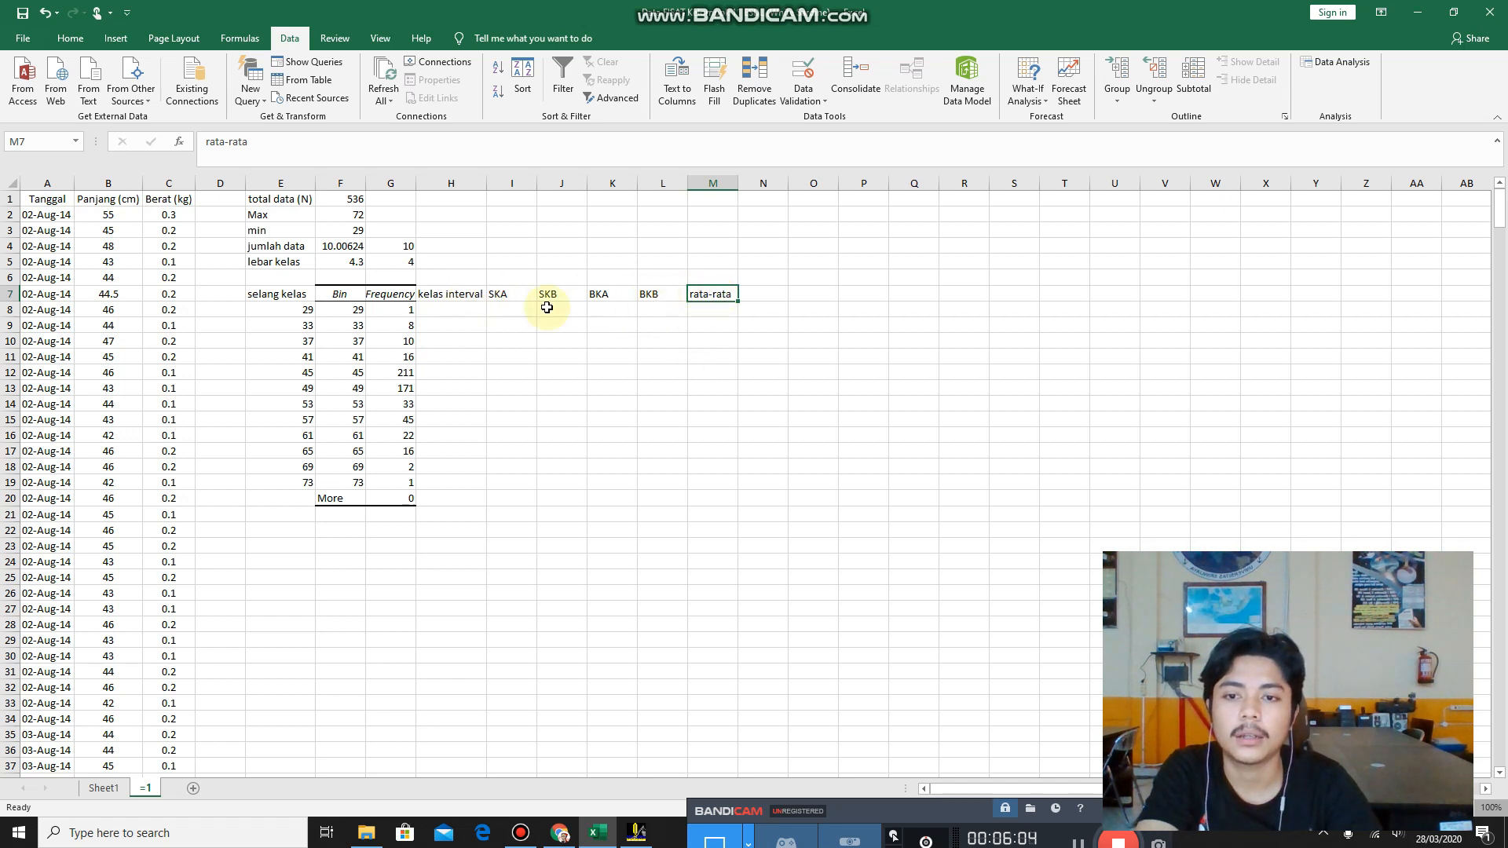
Enter the first class interval, 29-32, in H8 under kelas interval.
left_click(435, 309)
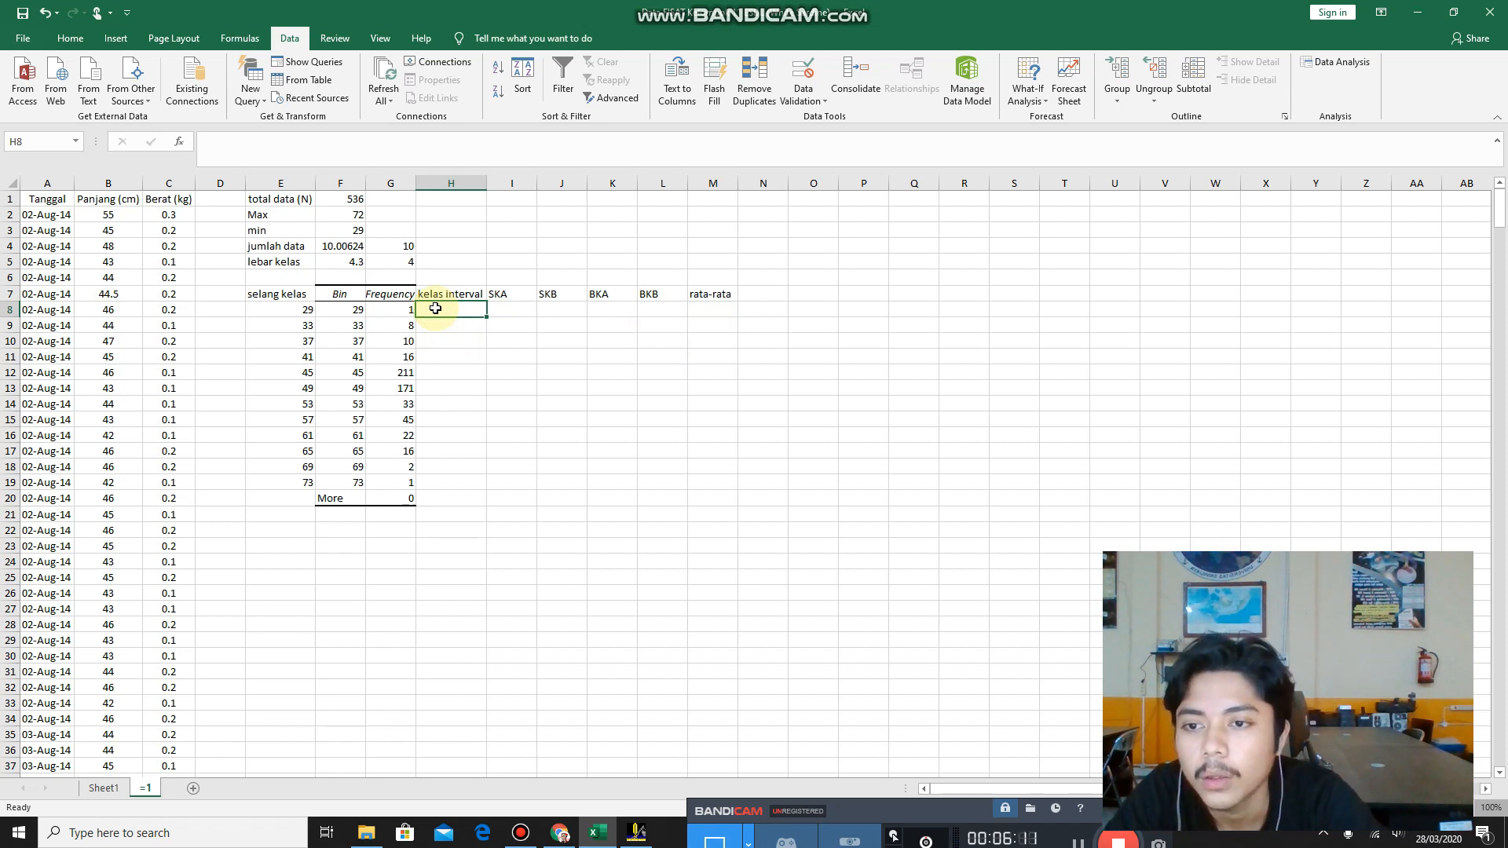
left_click(297, 309)
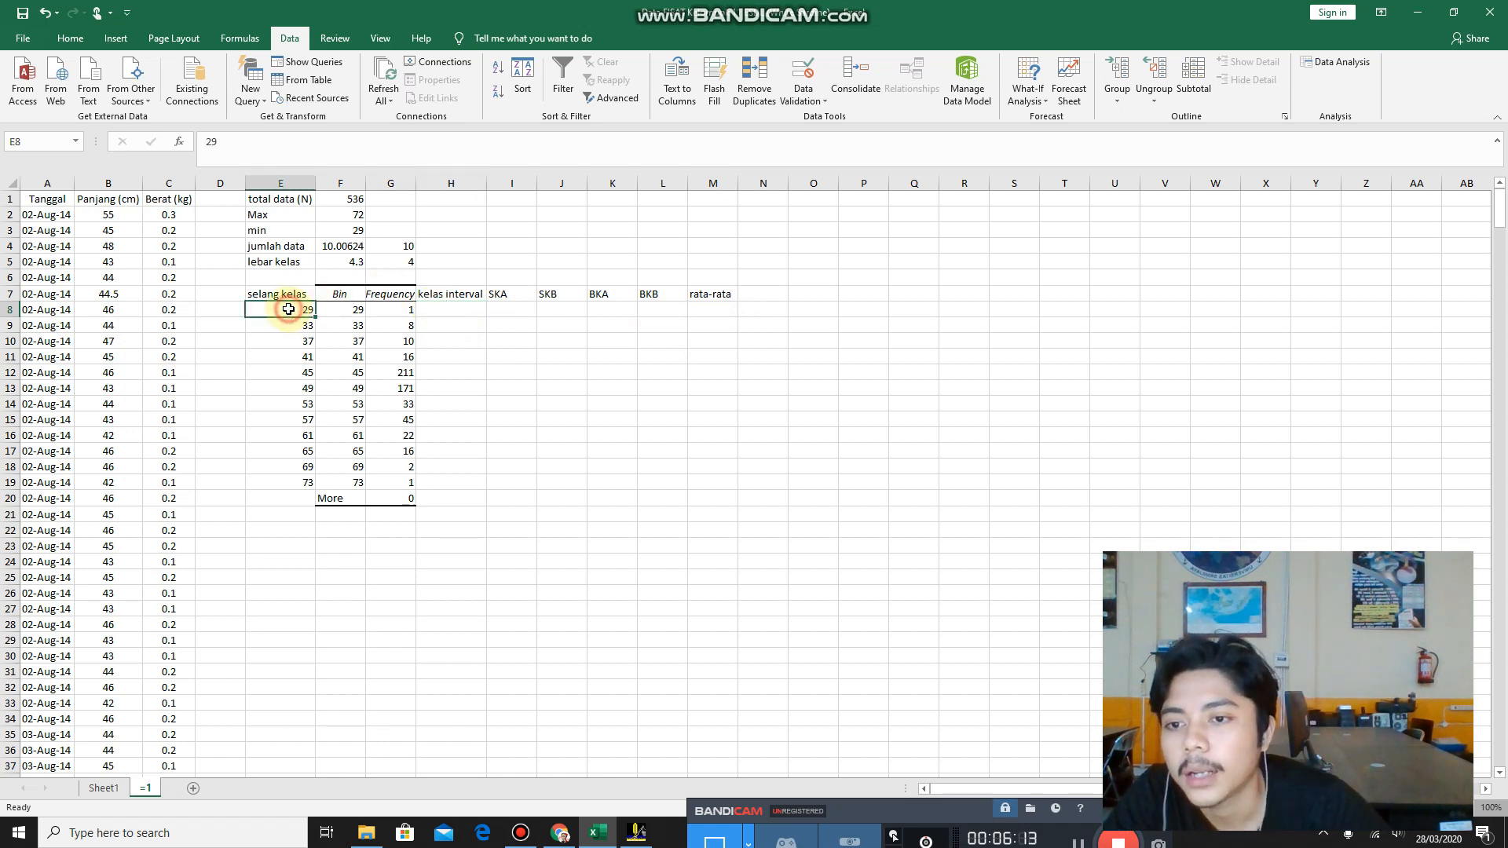
left_click(448, 307)
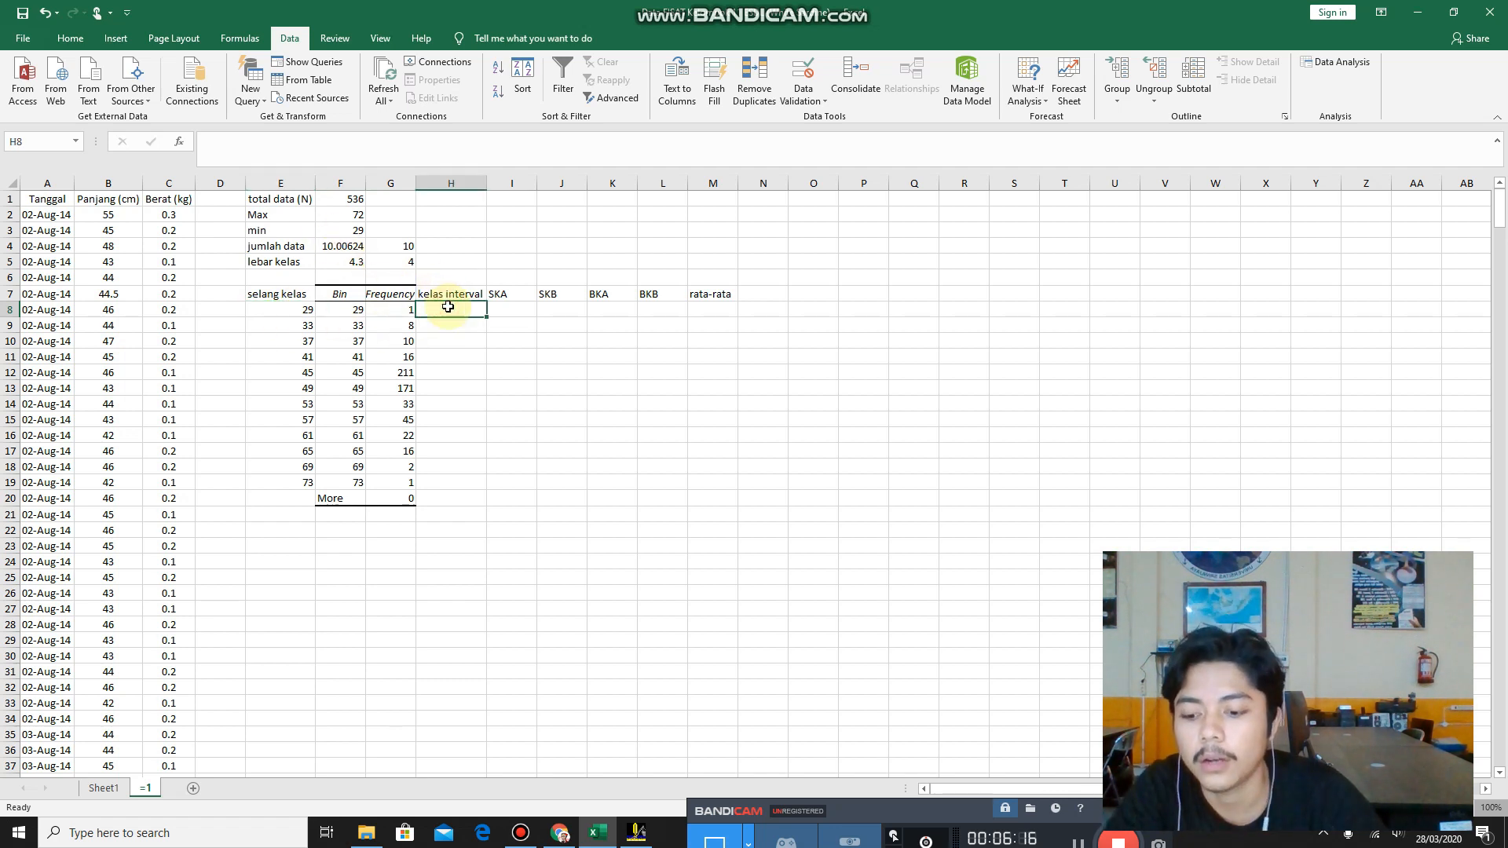
type("29-32")
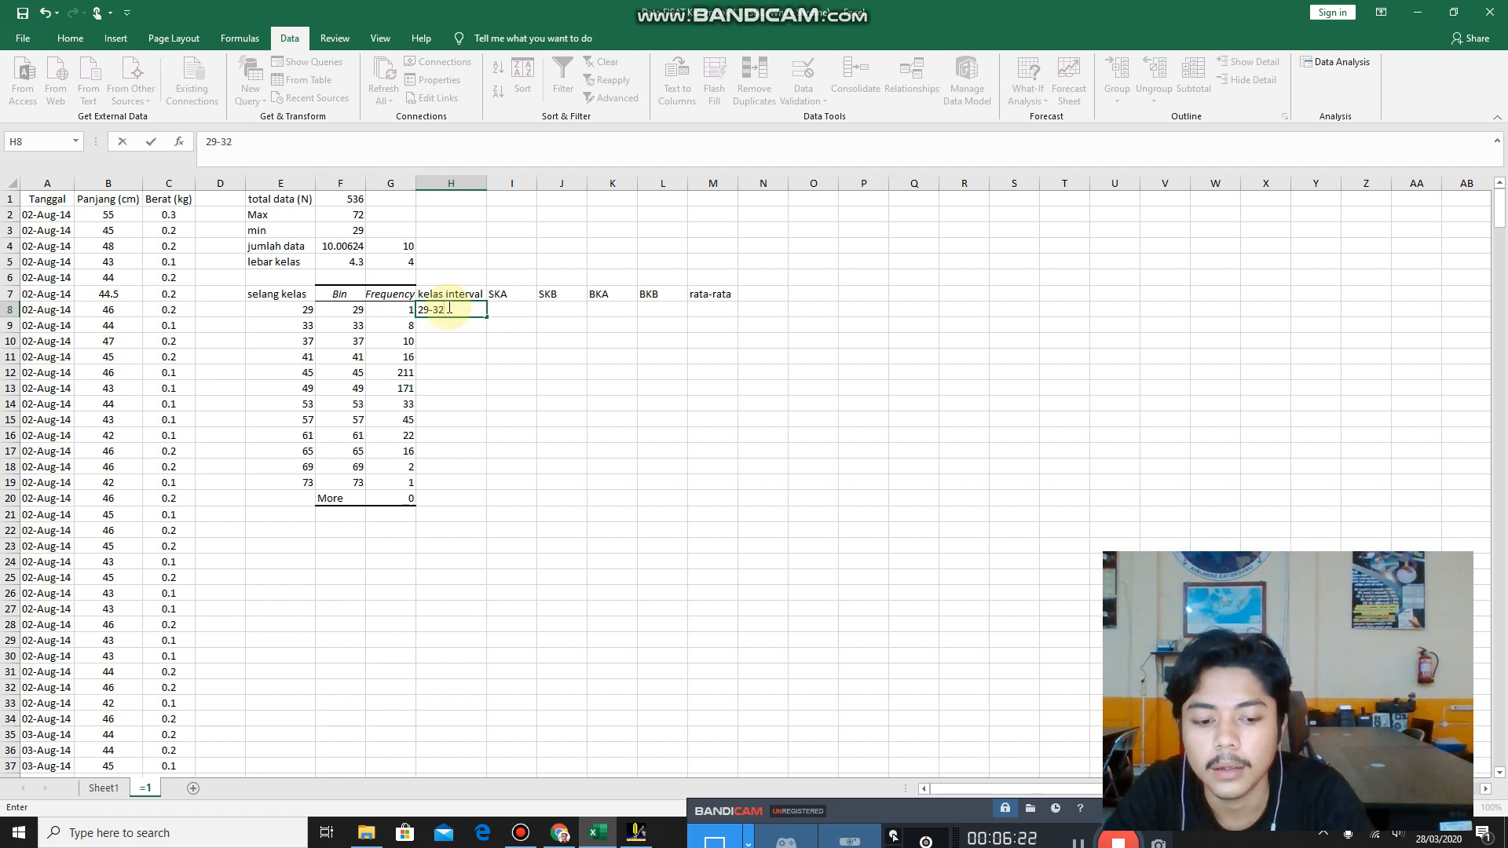
key("Return")
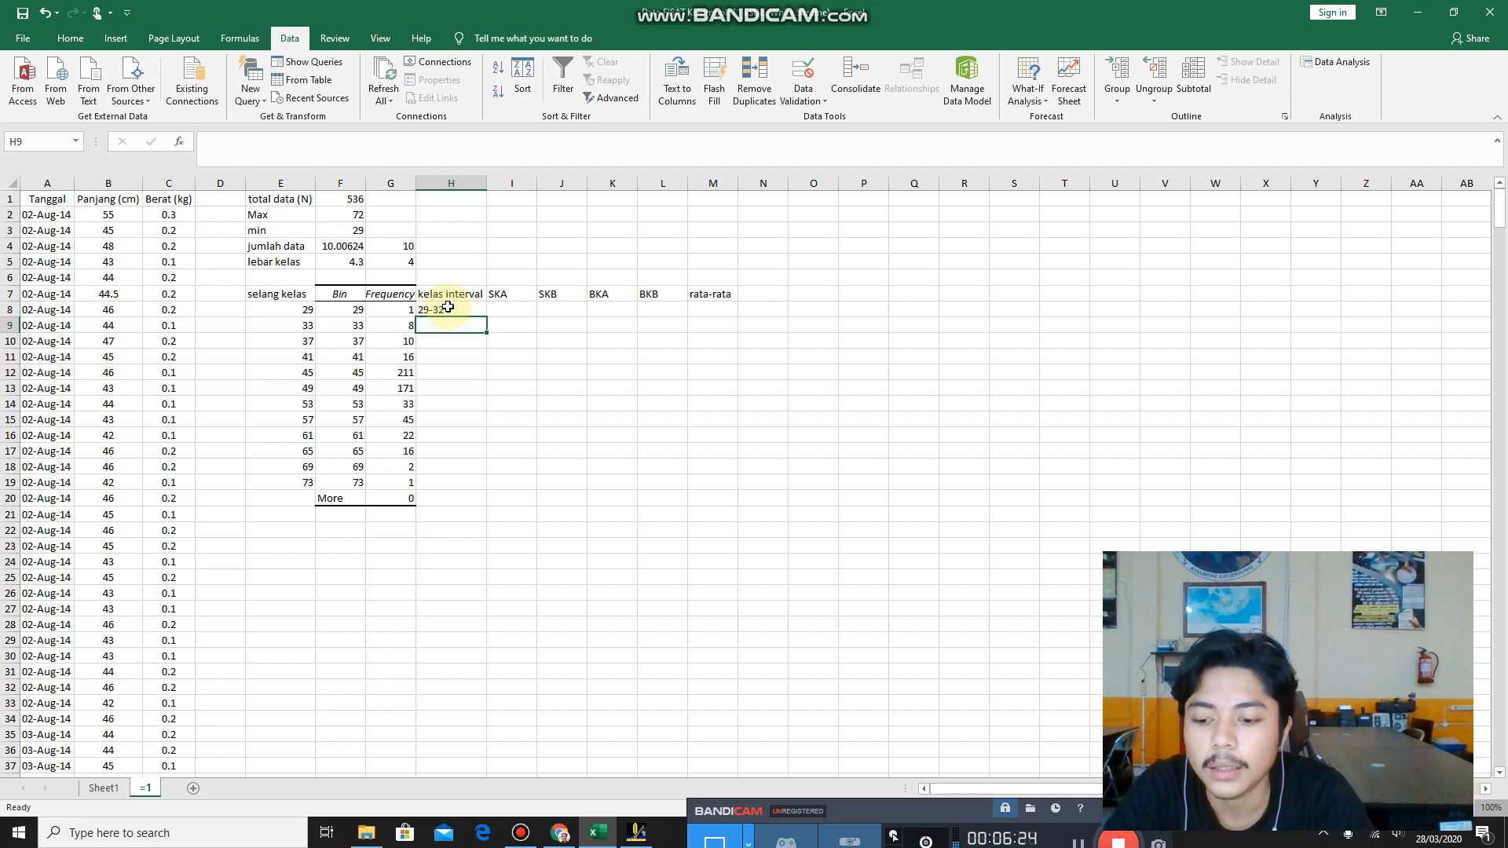
Enter the class interval 33-36 in H9 and fill in the remaining intervals from 37-40 in H10 to 72-75 in H19.
type("33-32")
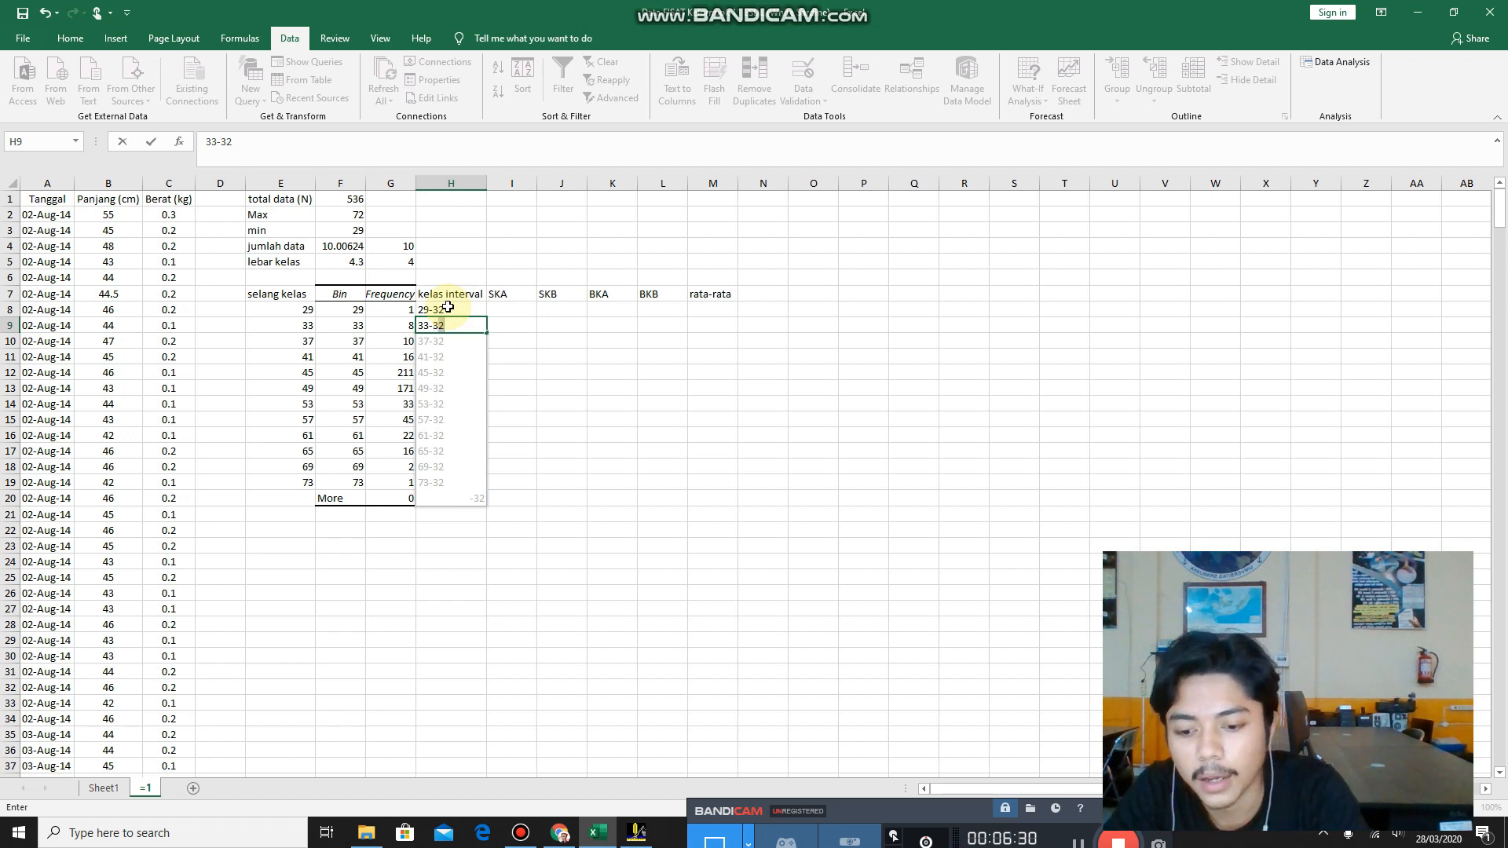
key("BackSpace")
type("6")
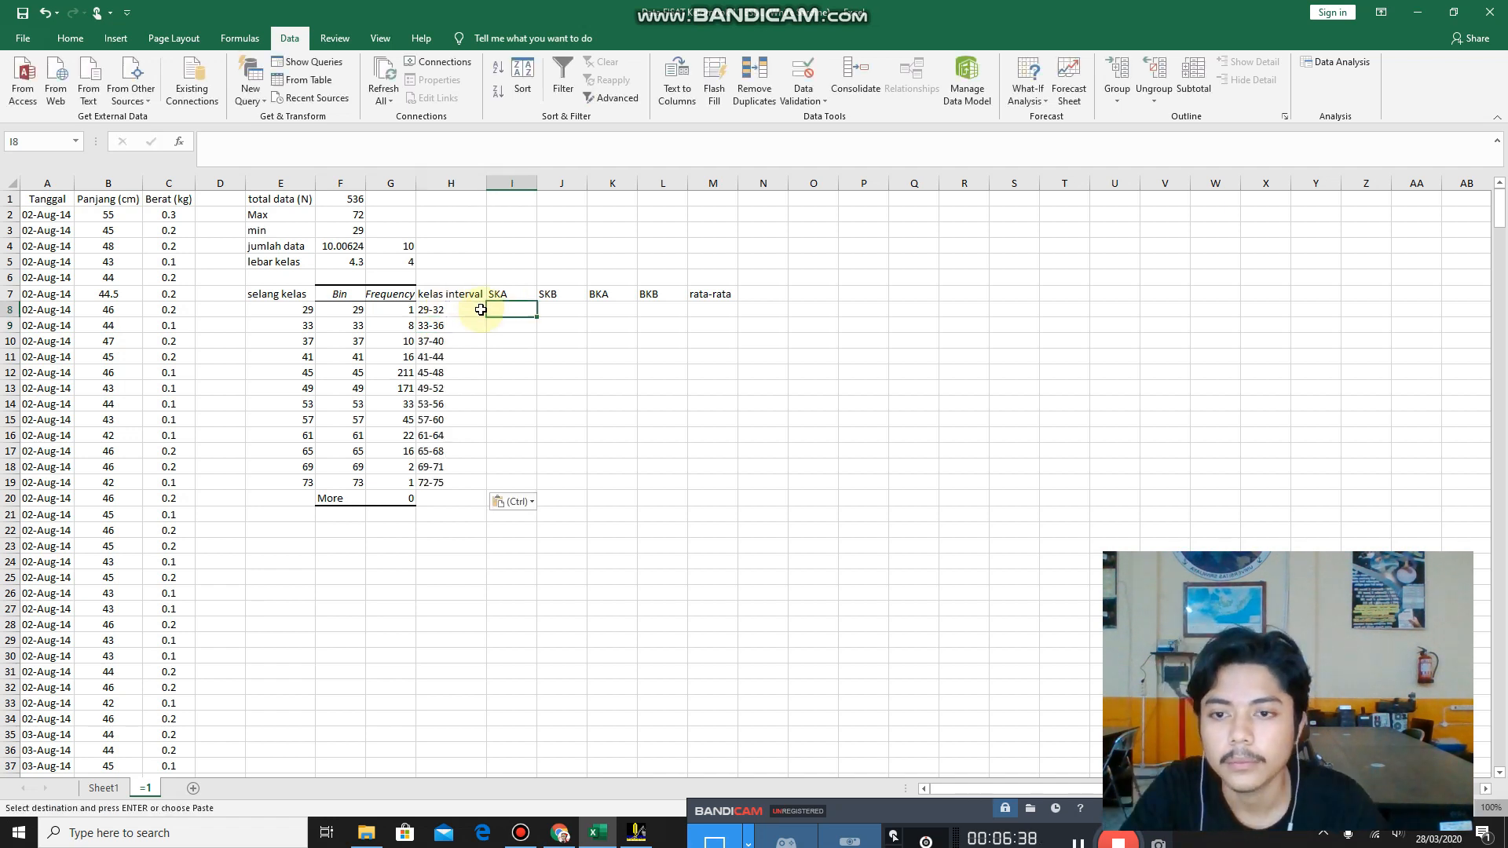
key("Right")
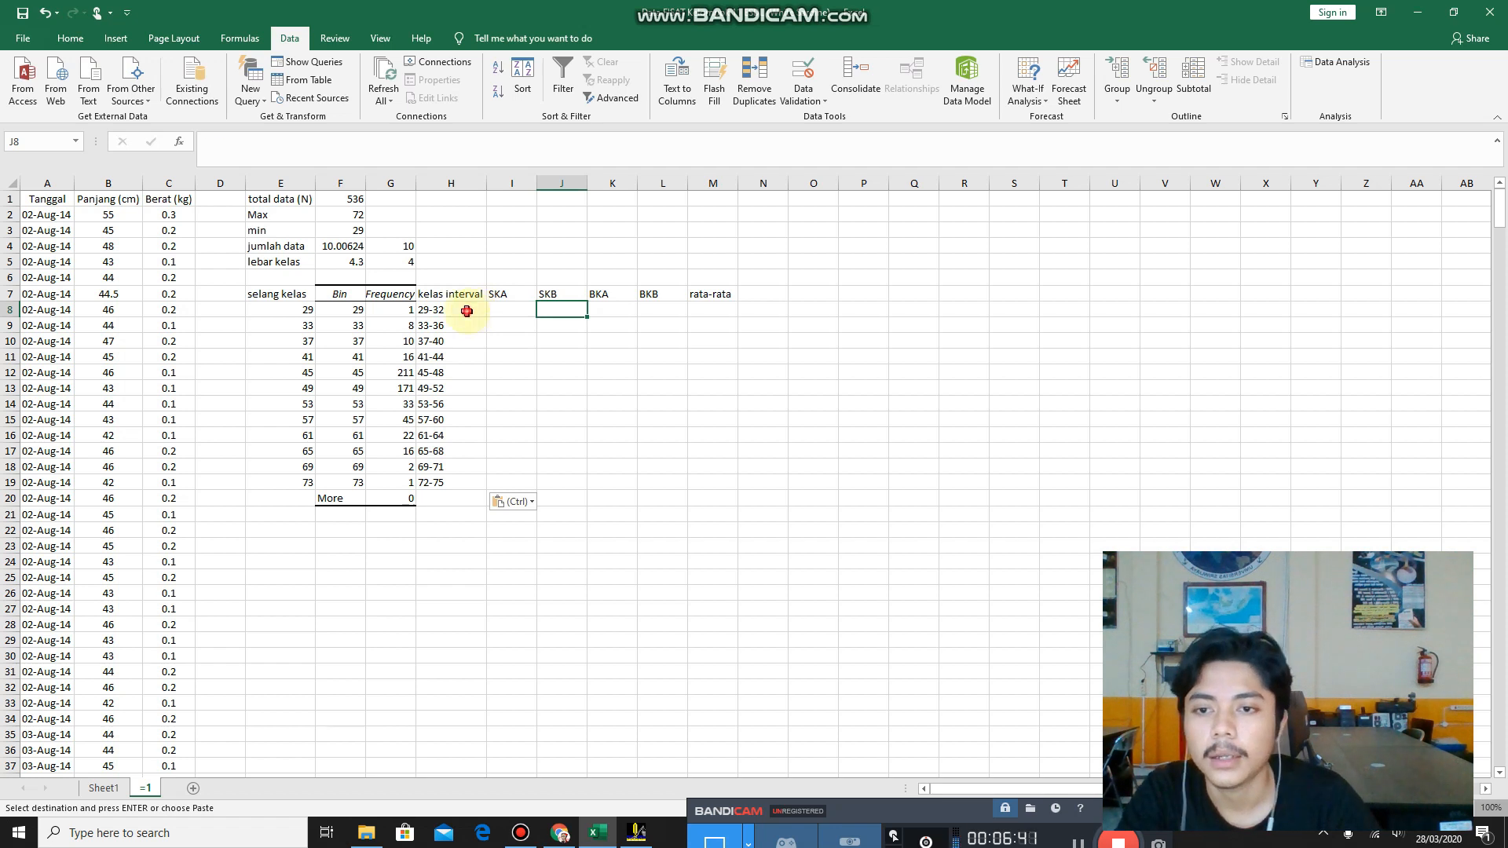
Enter 32 as the SKA value of the 29-32 class in I8.
left_click(472, 310)
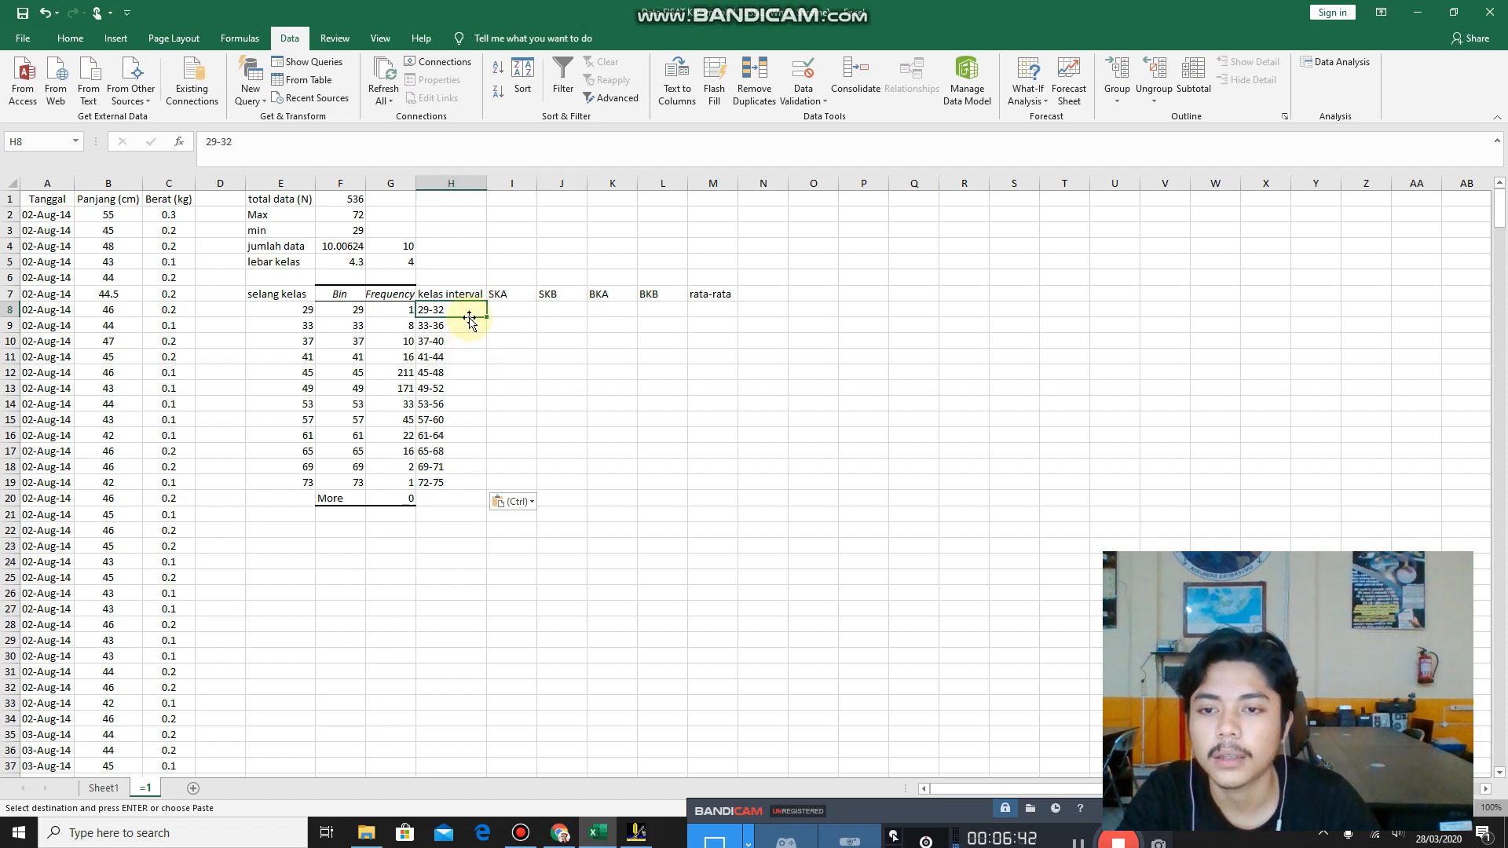
left_click(514, 308)
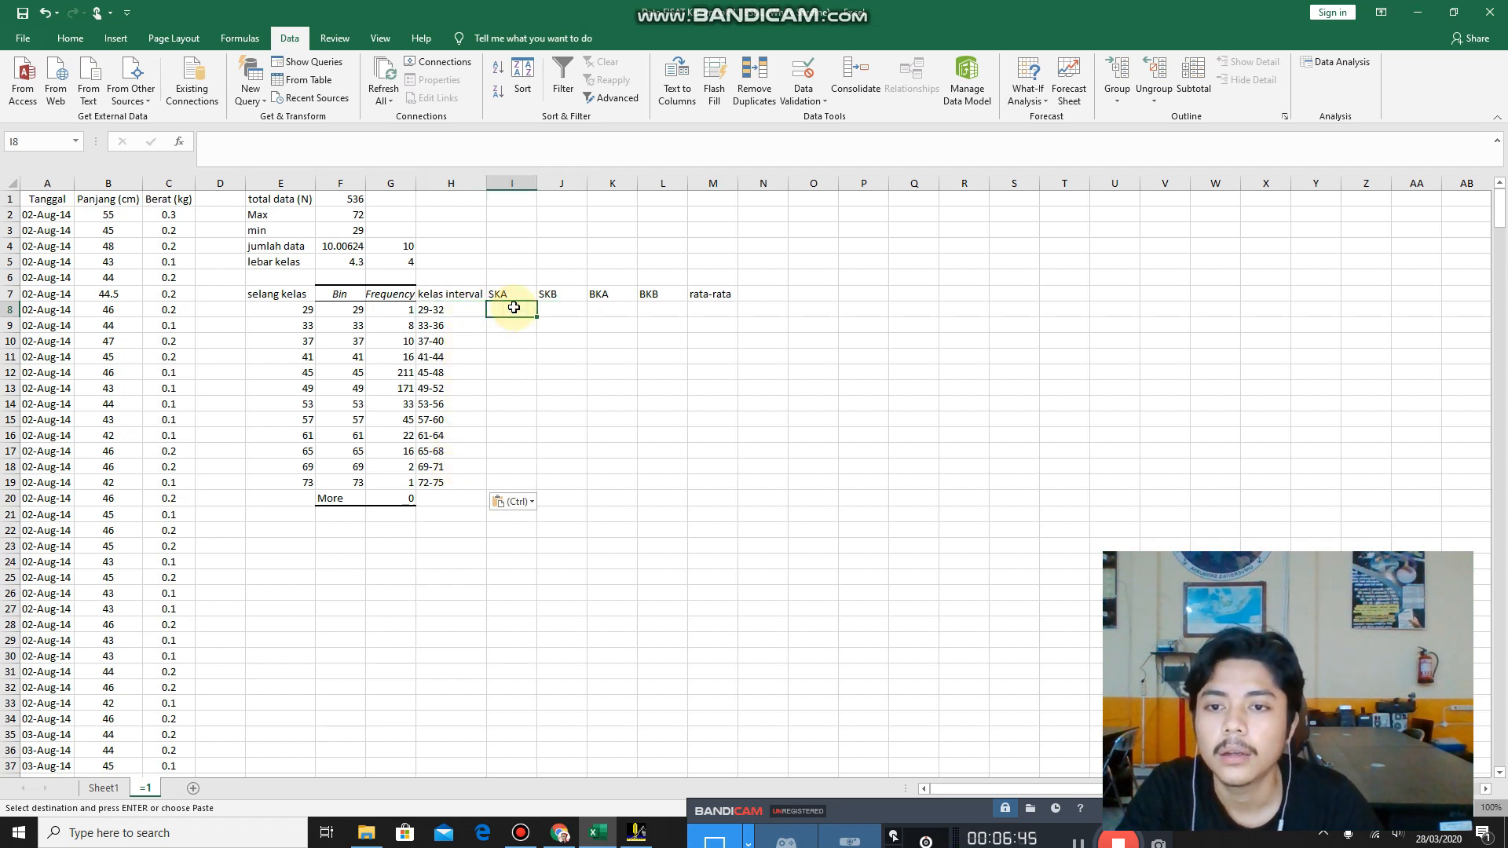
left_click(550, 305)
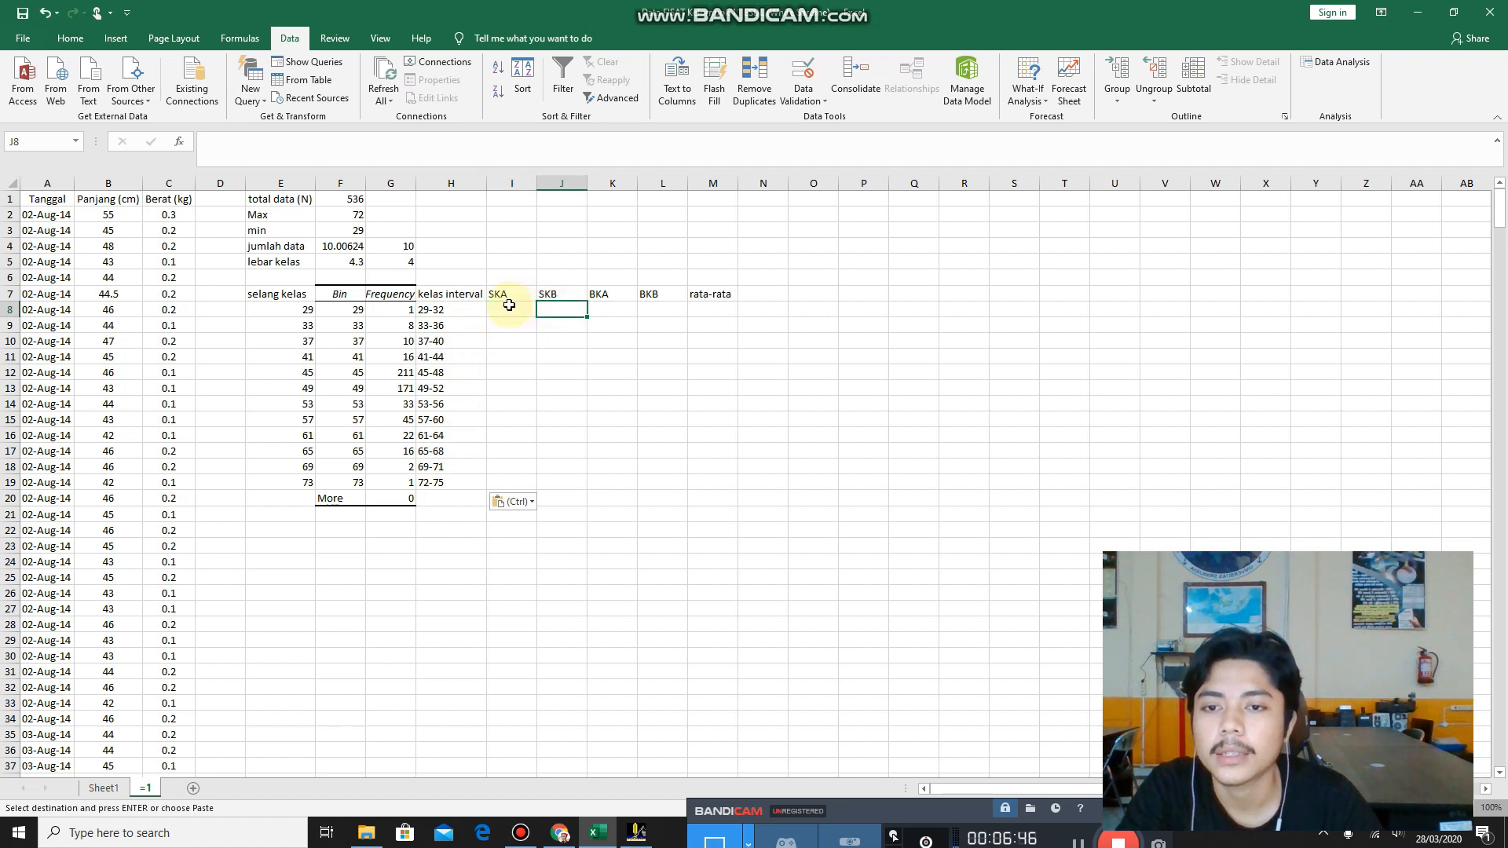
left_click(506, 308)
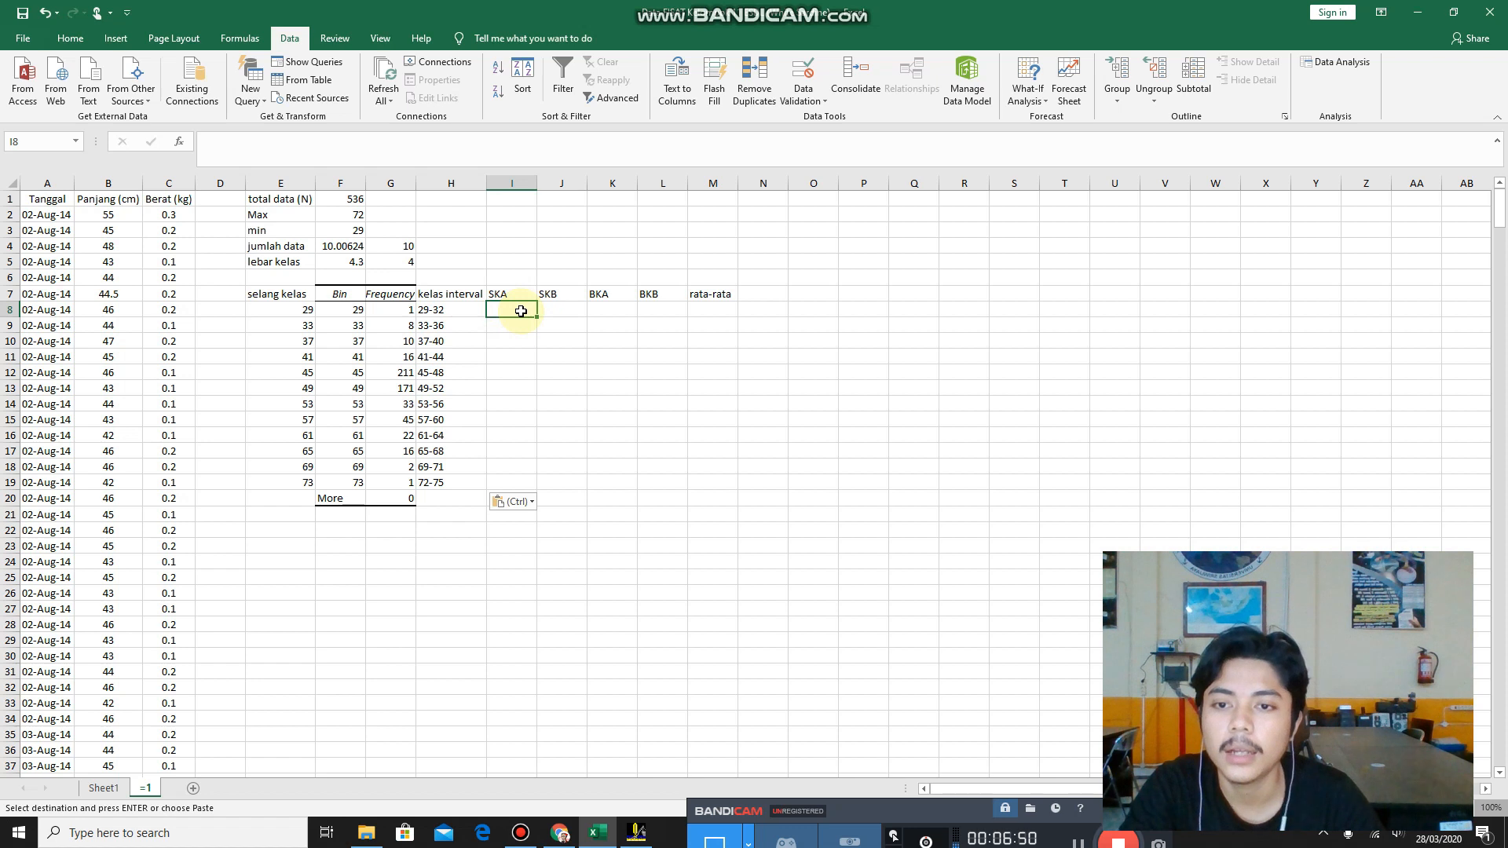
left_click(465, 308)
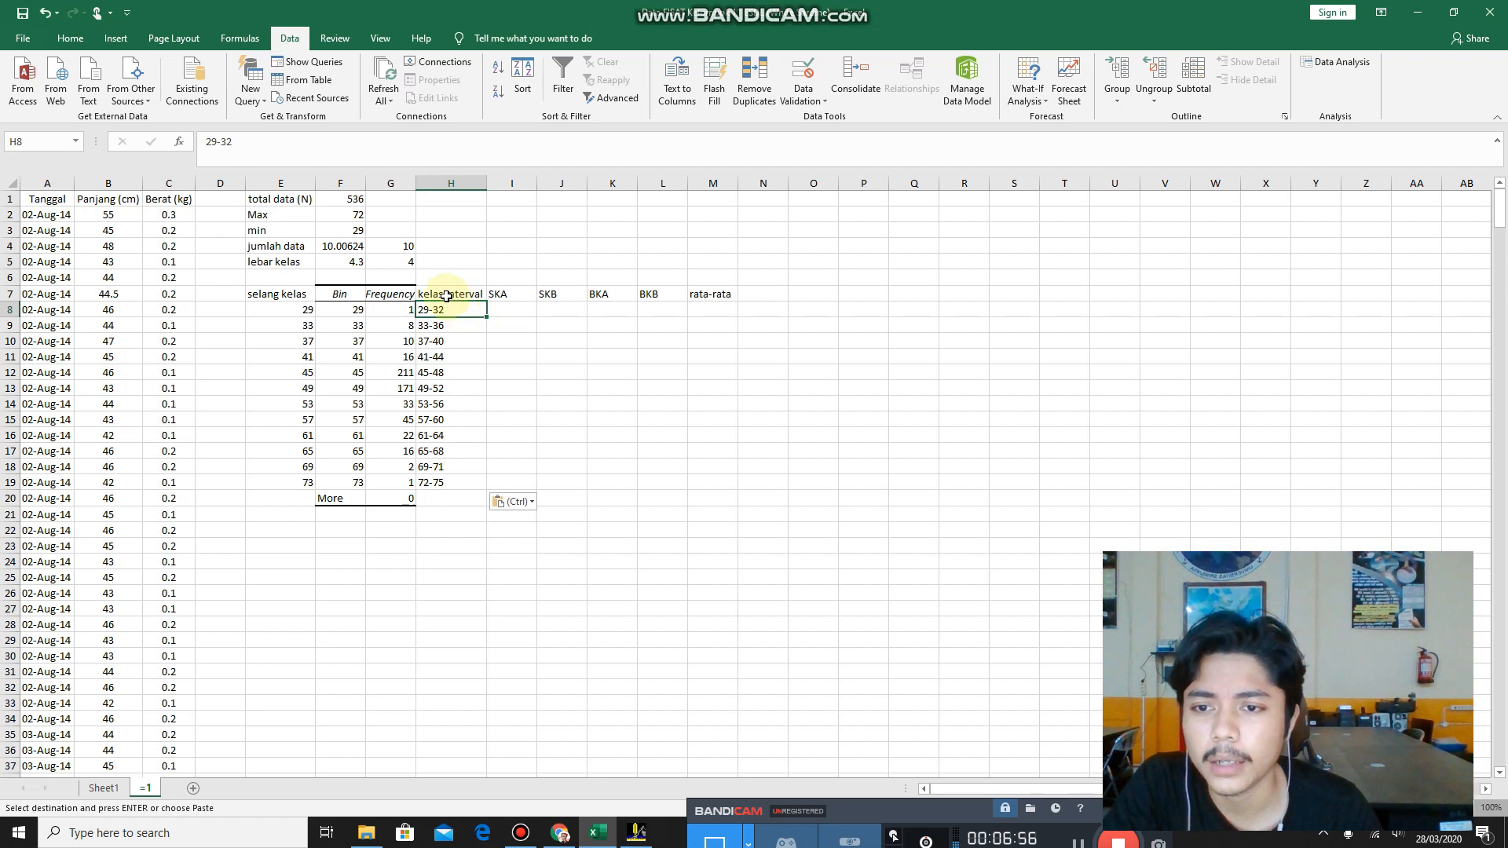
left_click(501, 309)
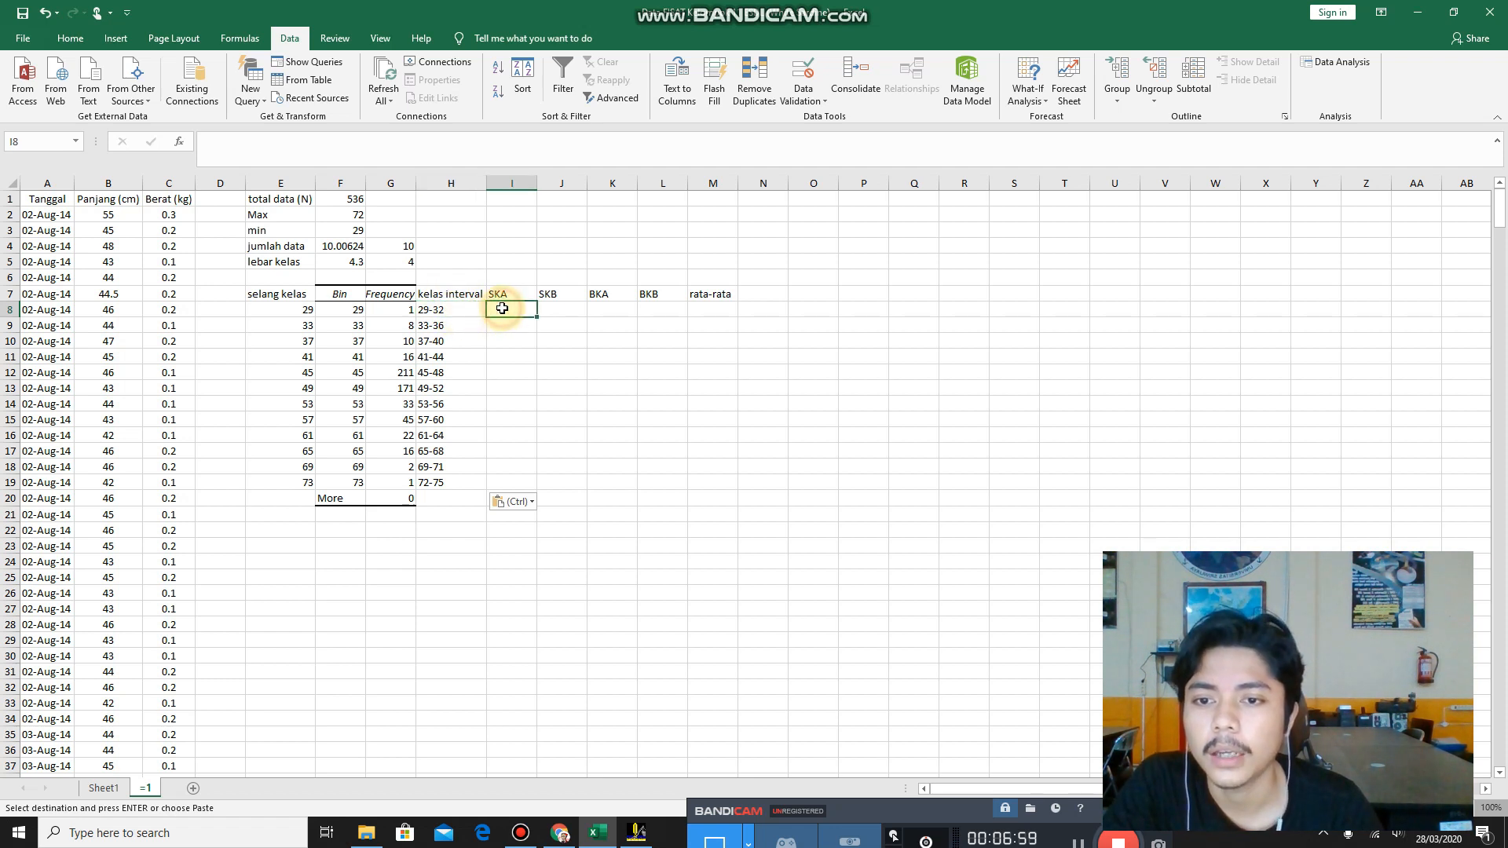
type("32")
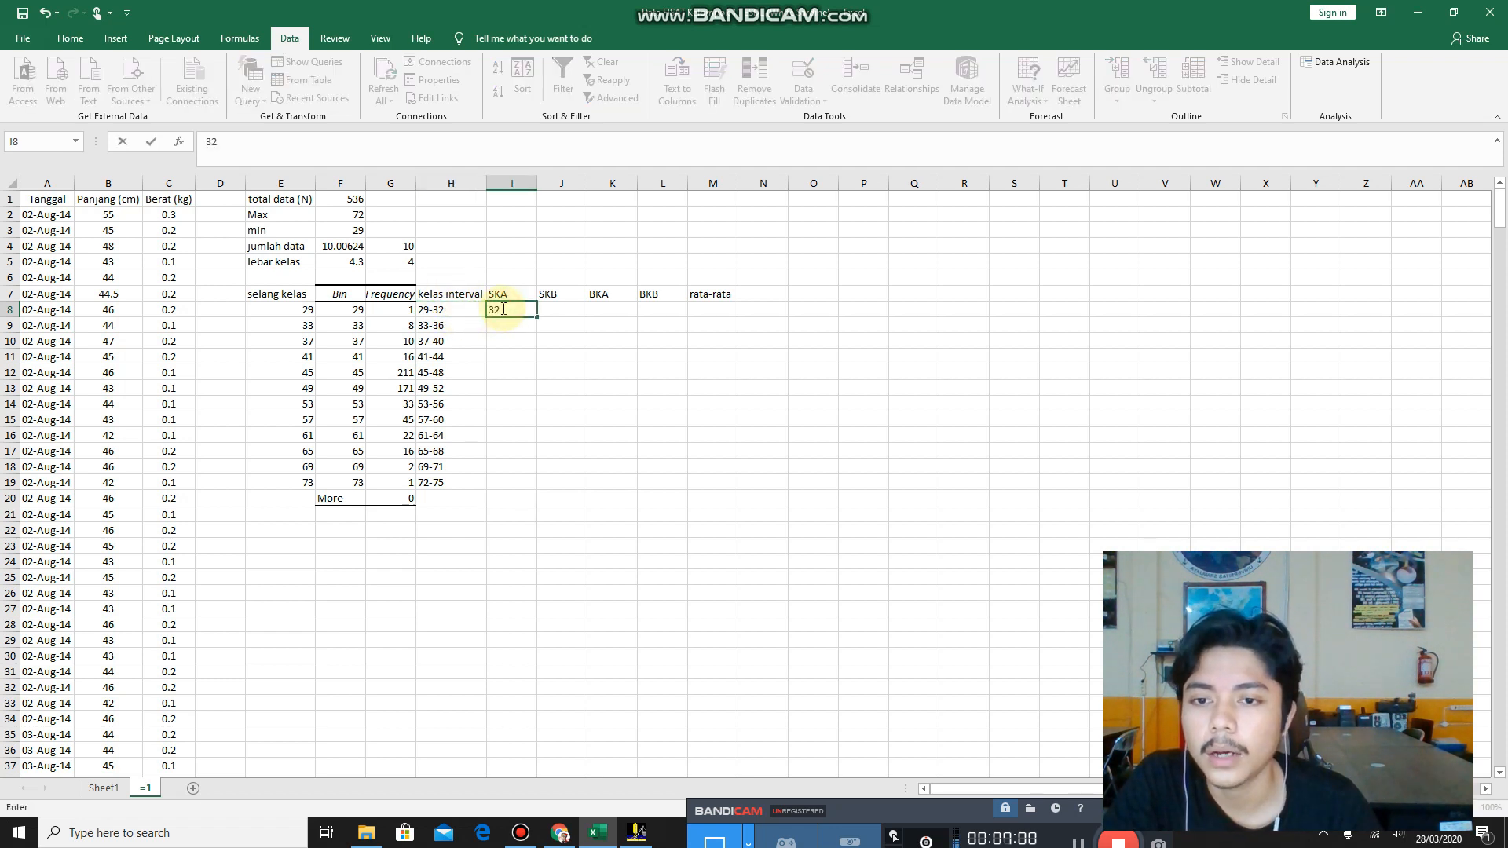
Enter 29 as the SKB value in J8 and complete the SKA and SKB values for the remaining classes through row 19.
left_click(559, 296)
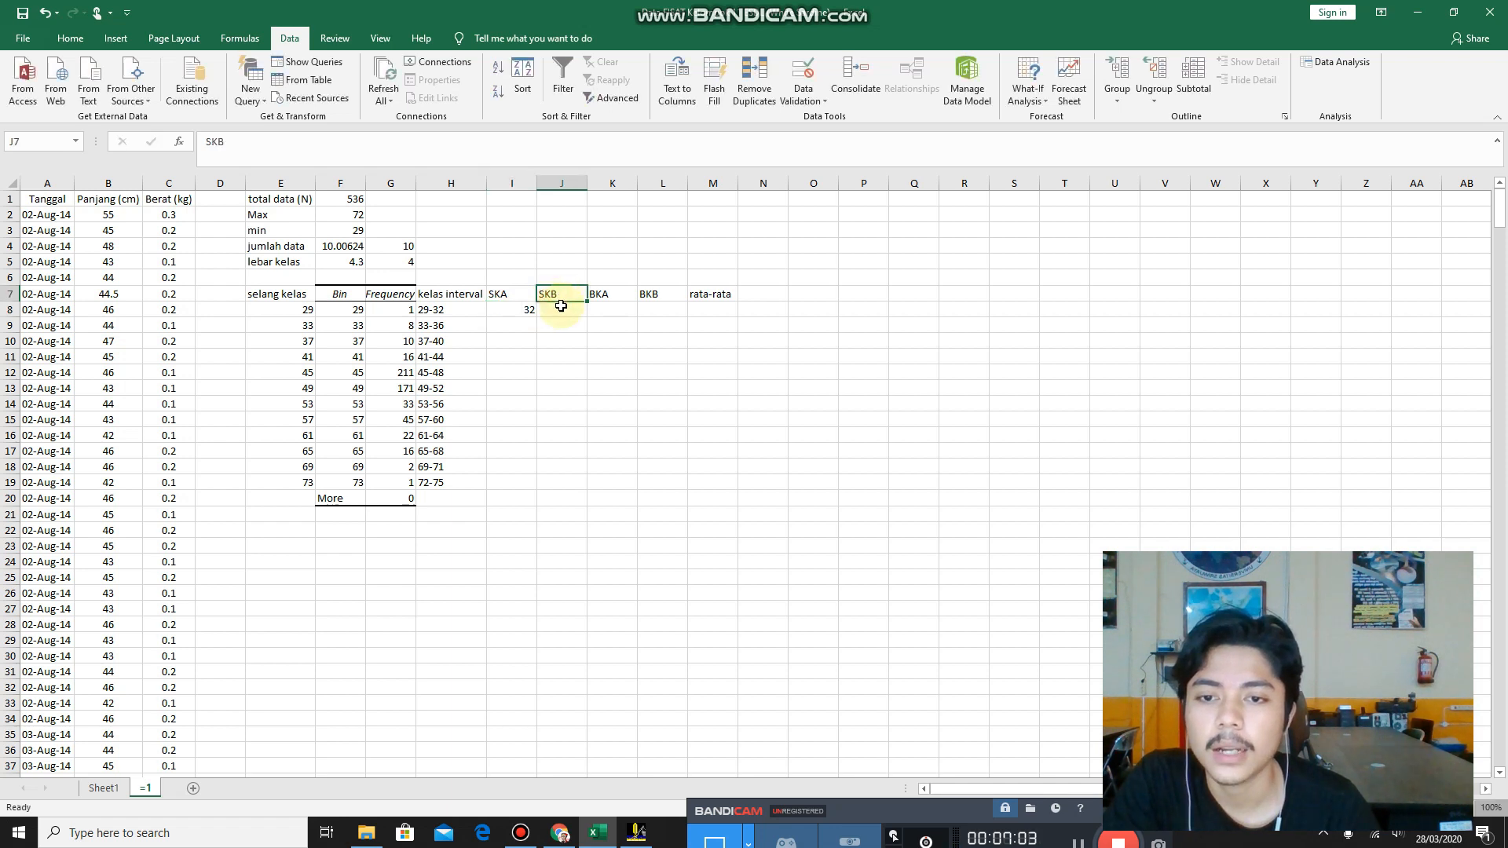
left_click(561, 307)
type("29")
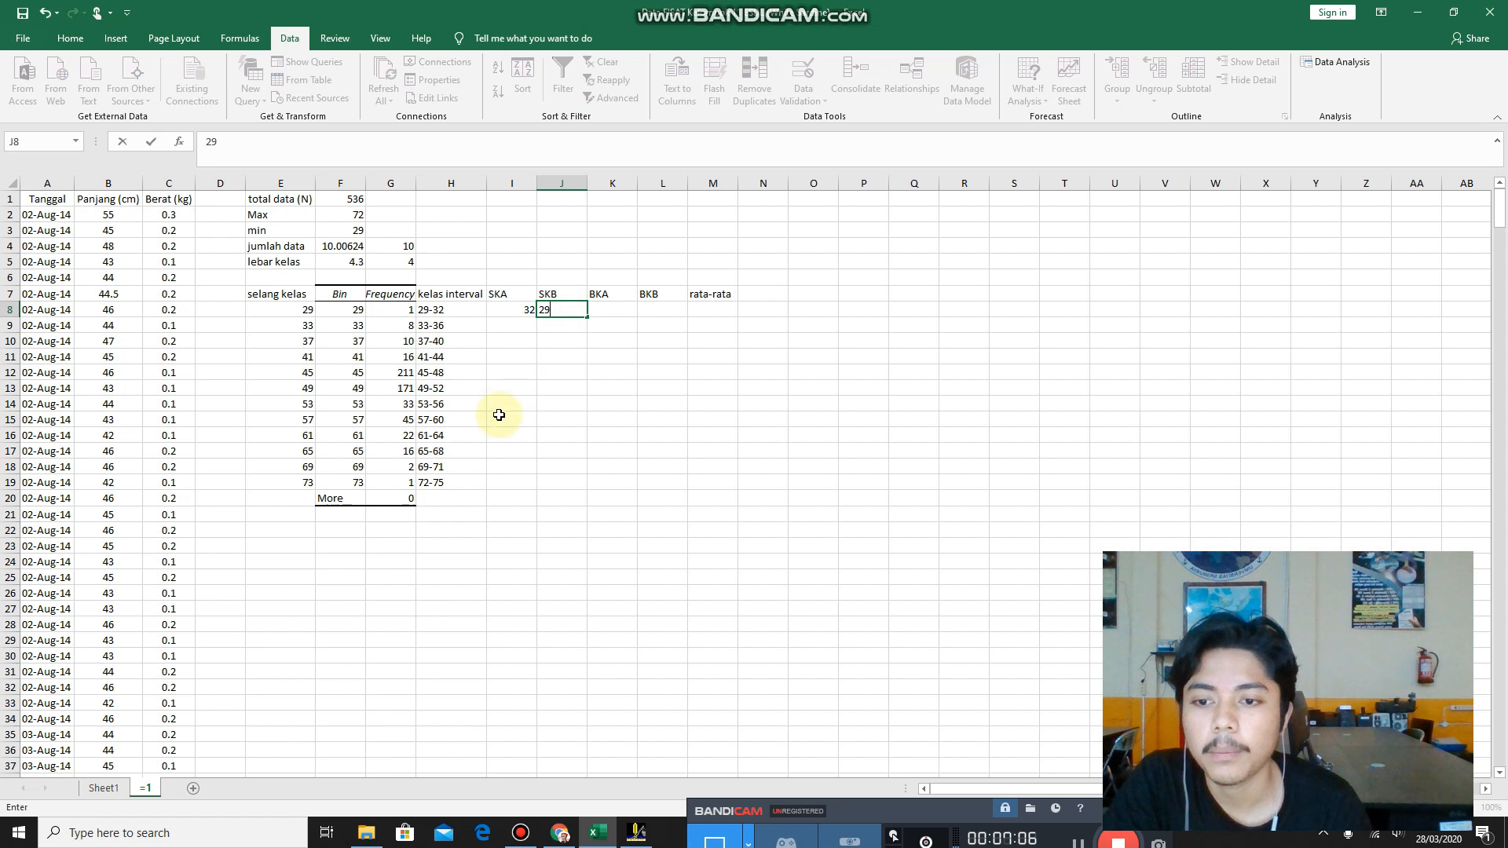
left_click(475, 480)
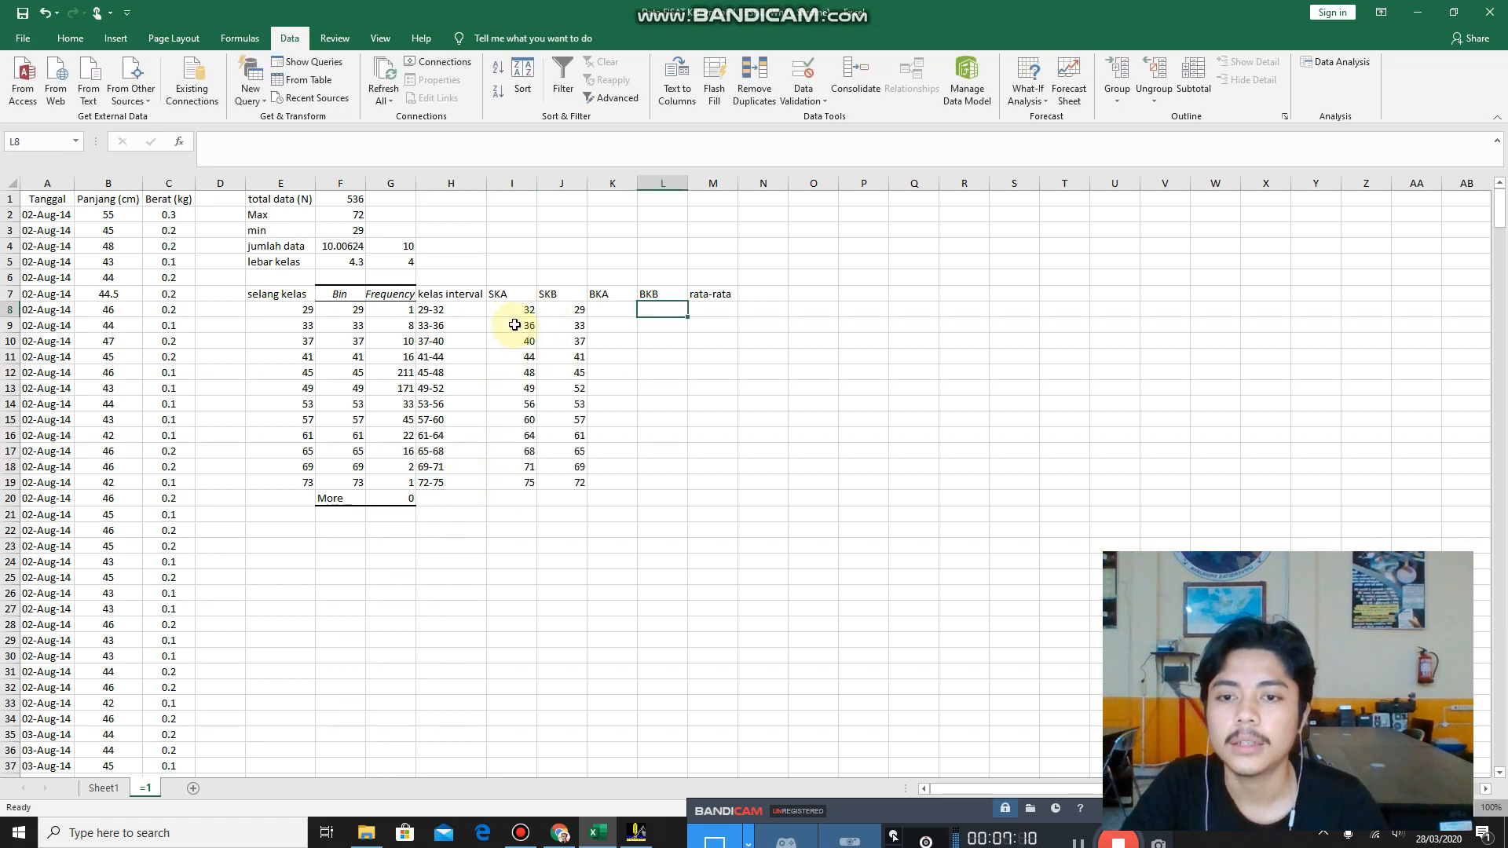
left_click(518, 325)
left_click(562, 327)
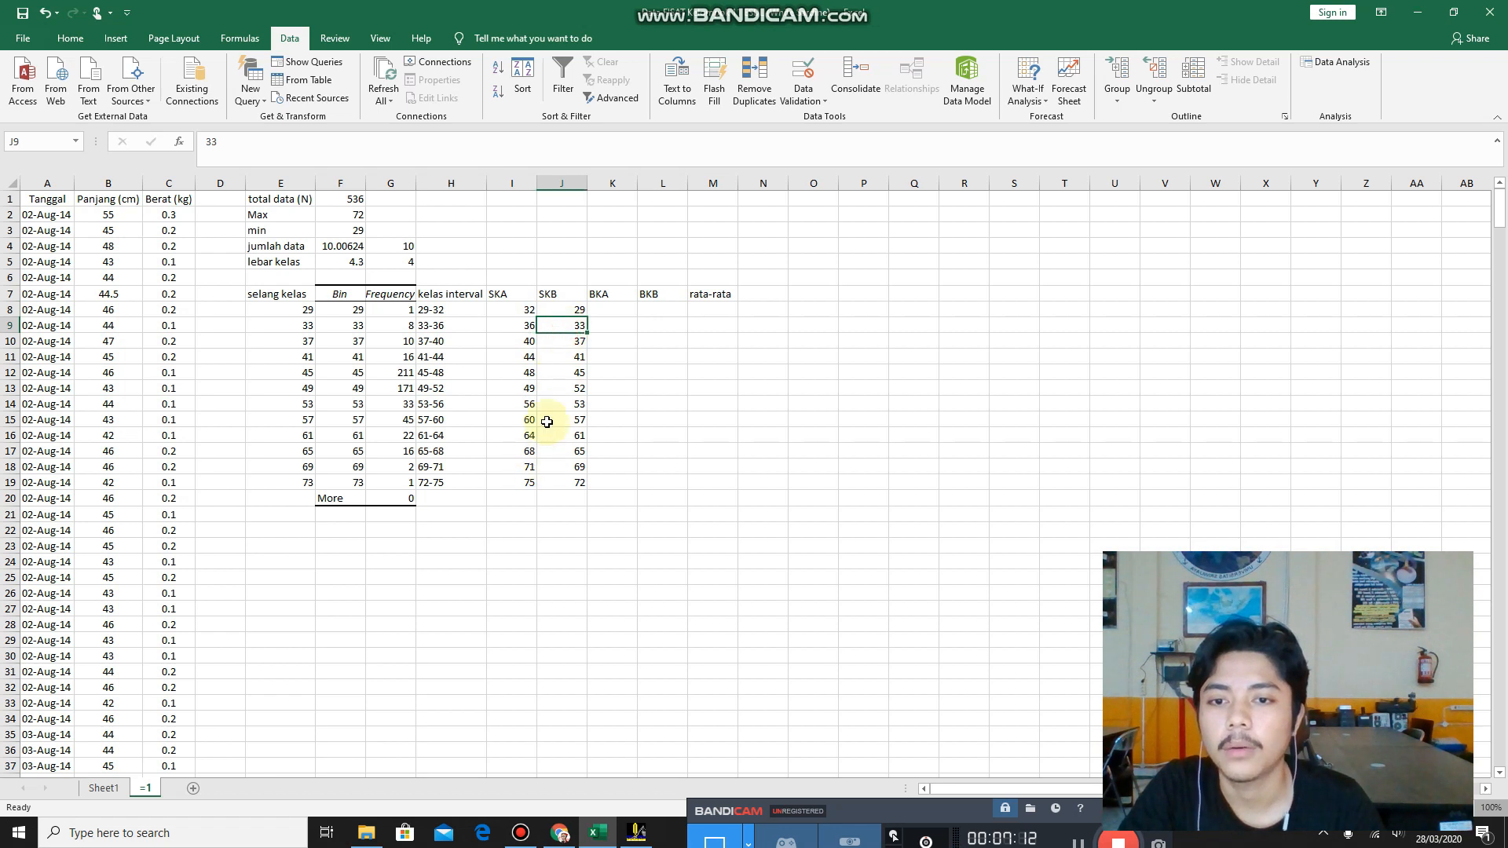
Calculate the first BKA value in K8 from the SKA value with the formula =(I8-0.5).
left_click(602, 308)
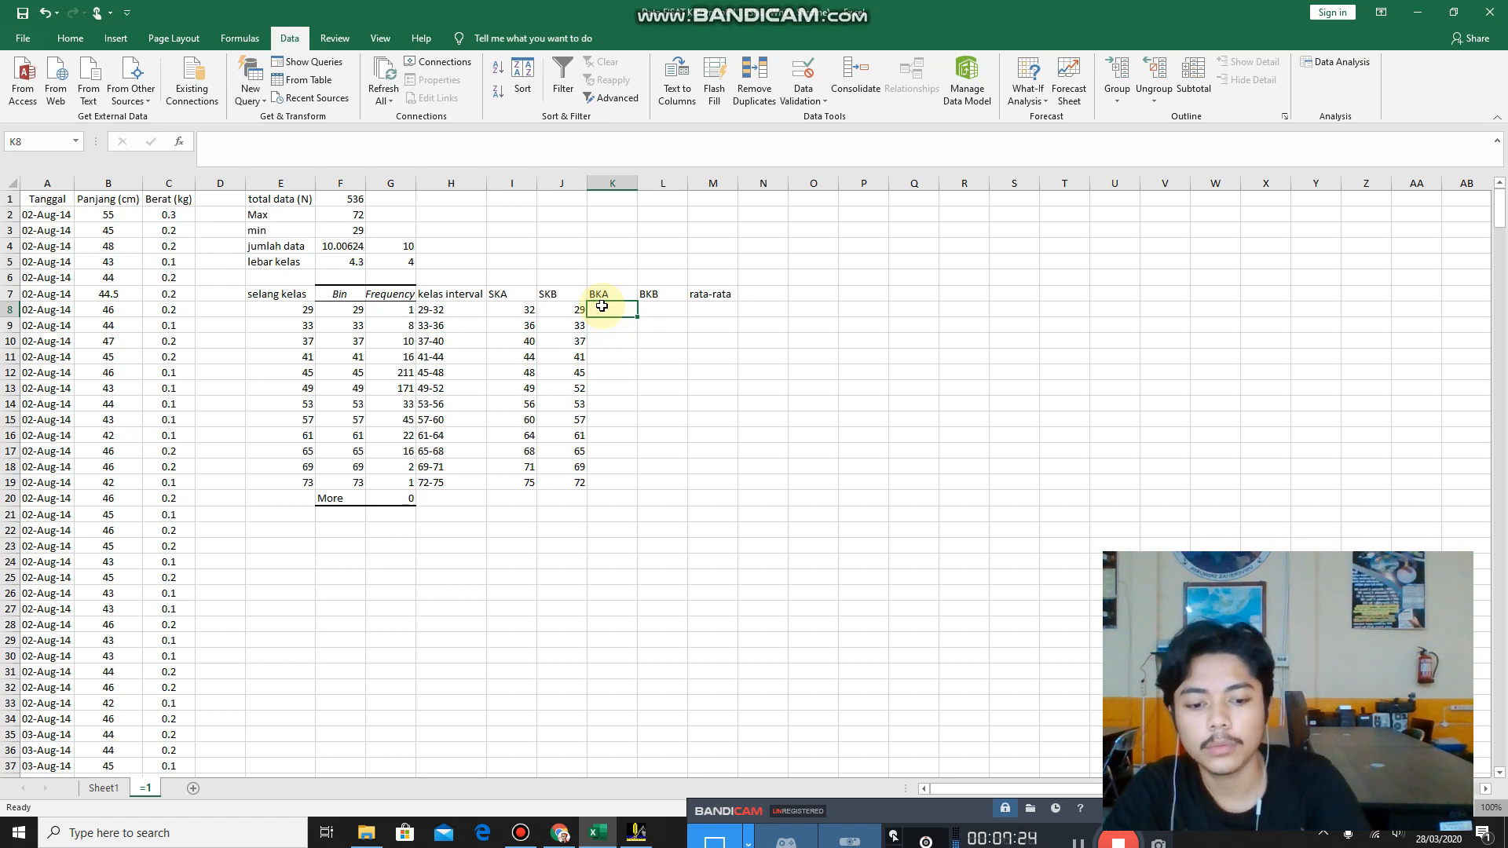
type("=(")
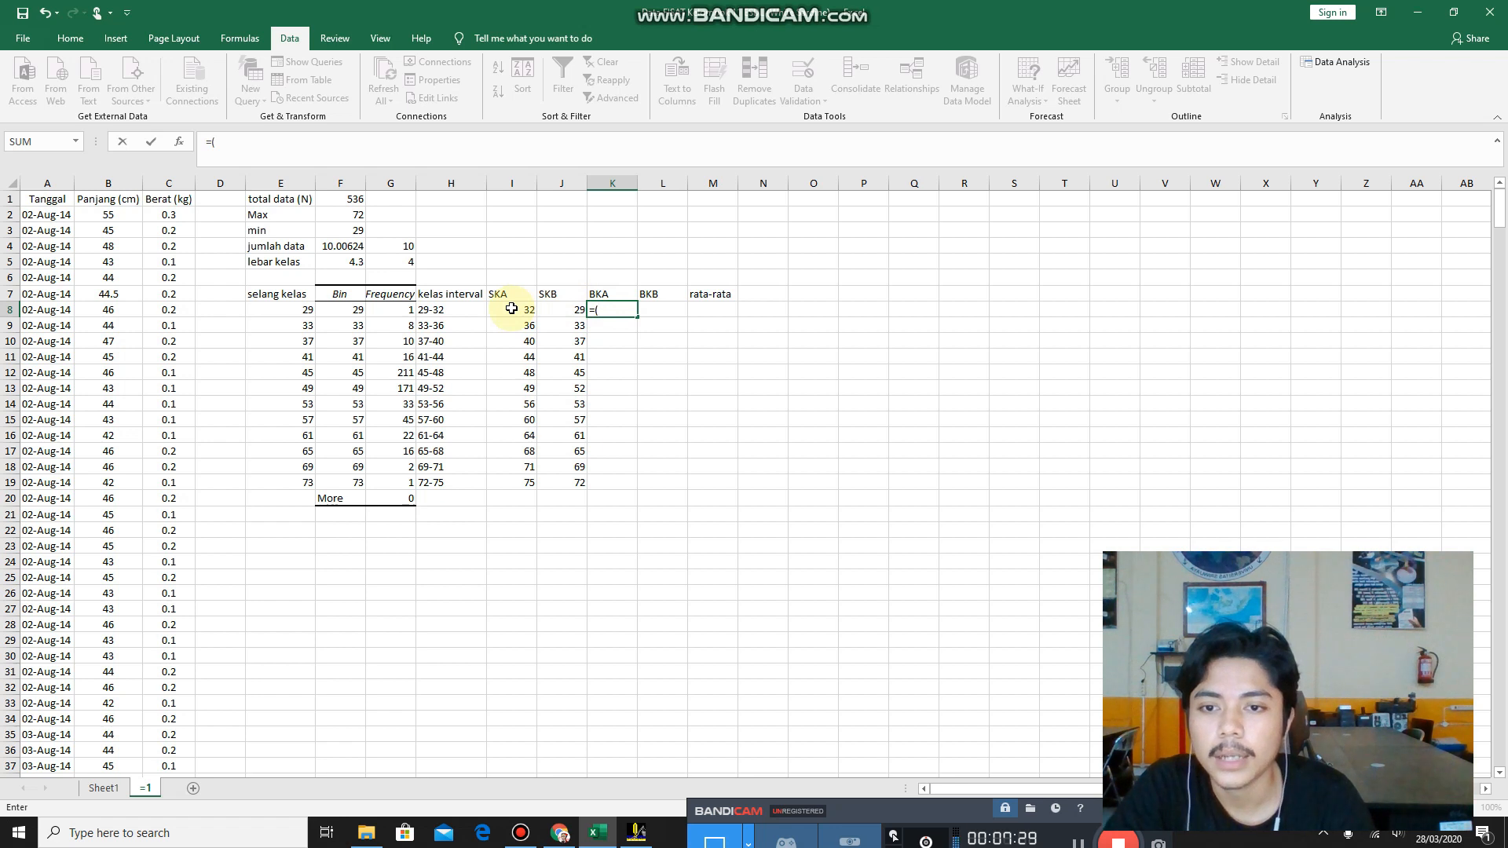
left_click(511, 309)
type("-0.5")
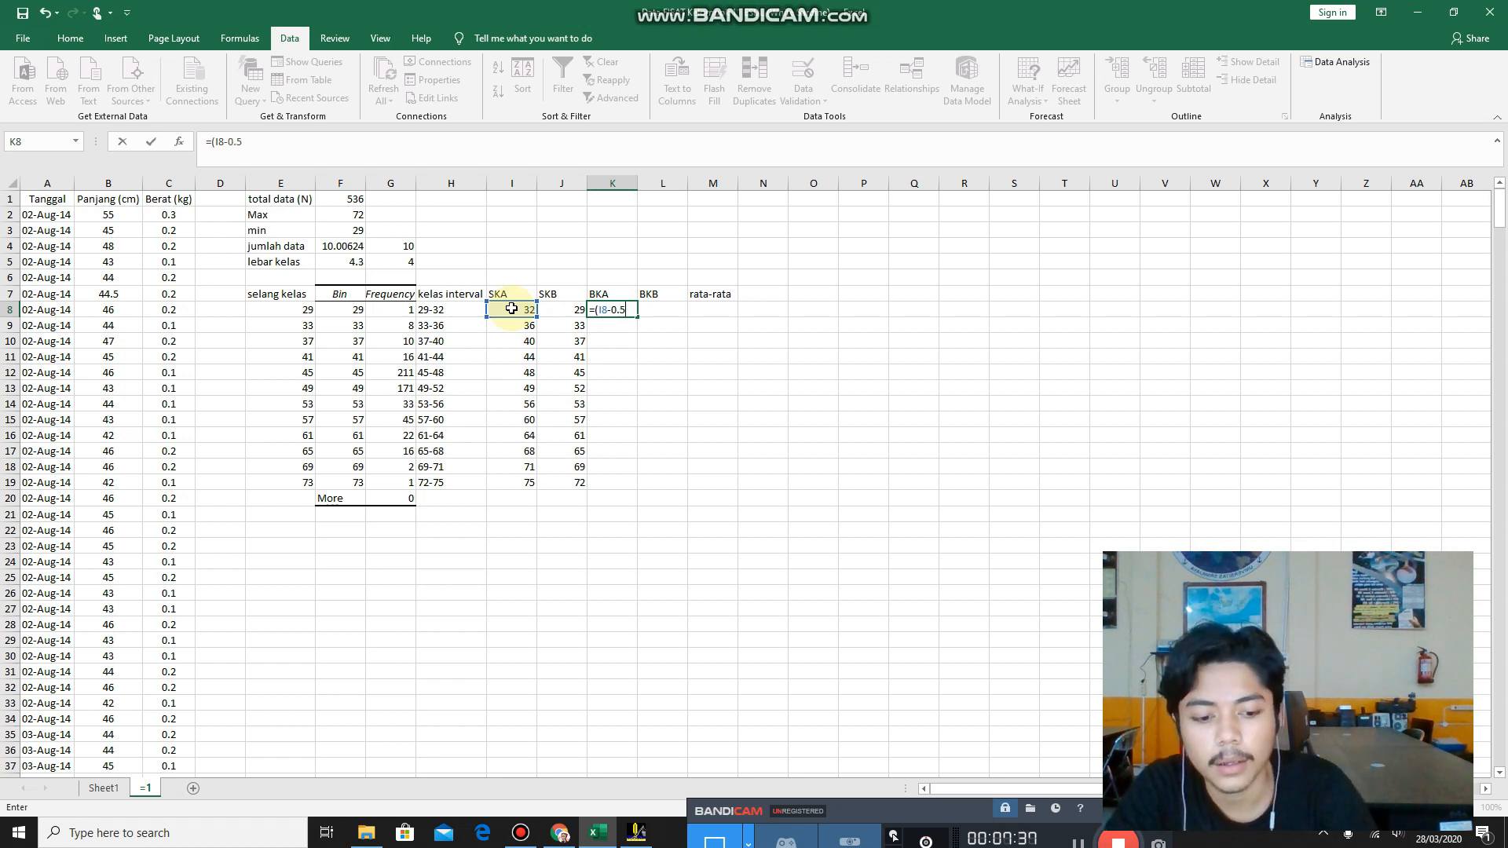
key("Return")
key("Return")
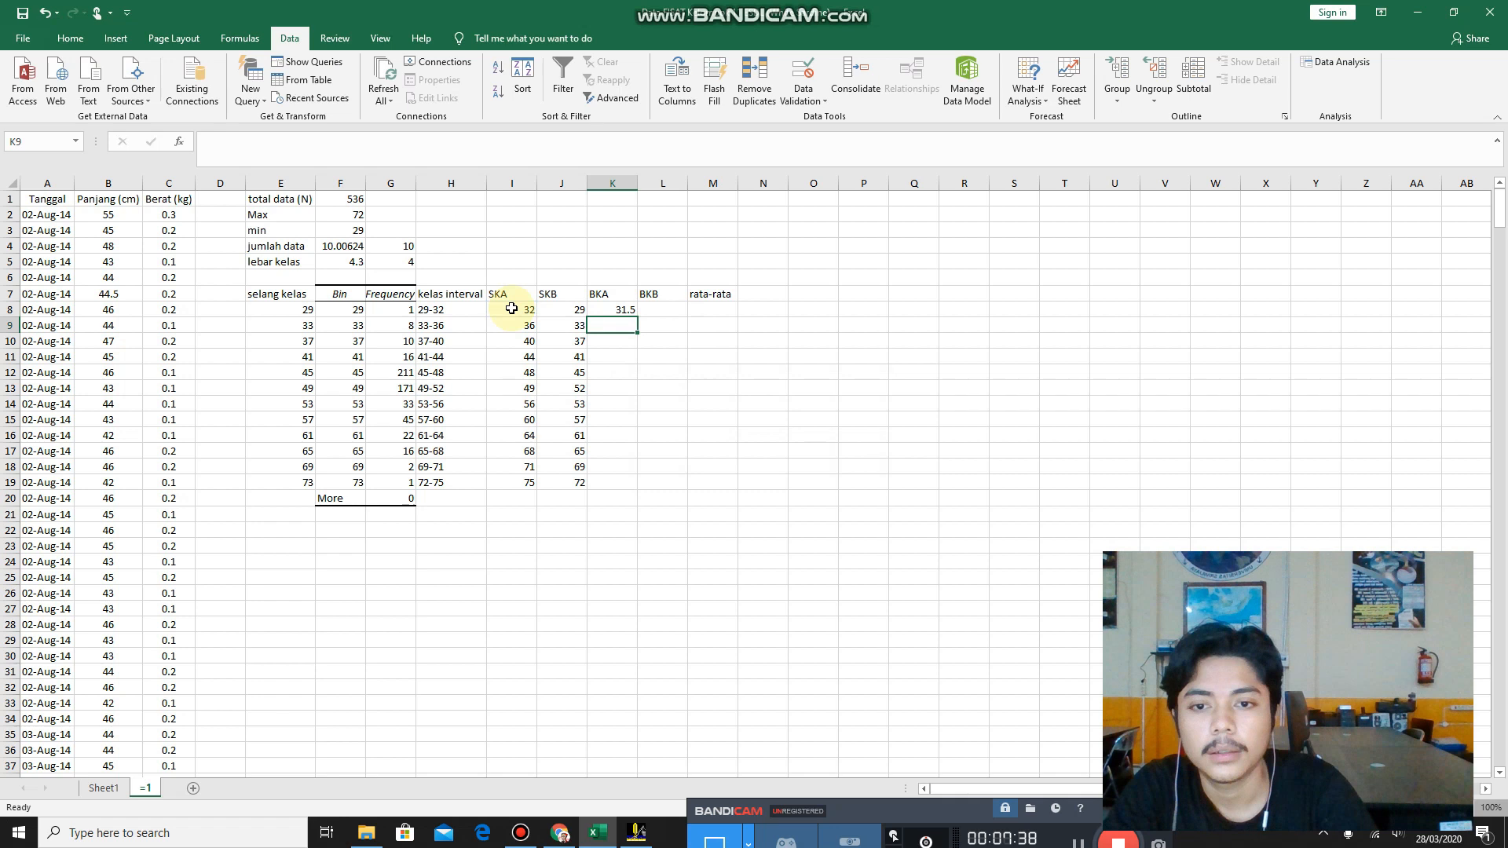
Fill the BKA formula from K8 down through the 72-75 class and clear the surplus value in K20.
left_click(626, 310)
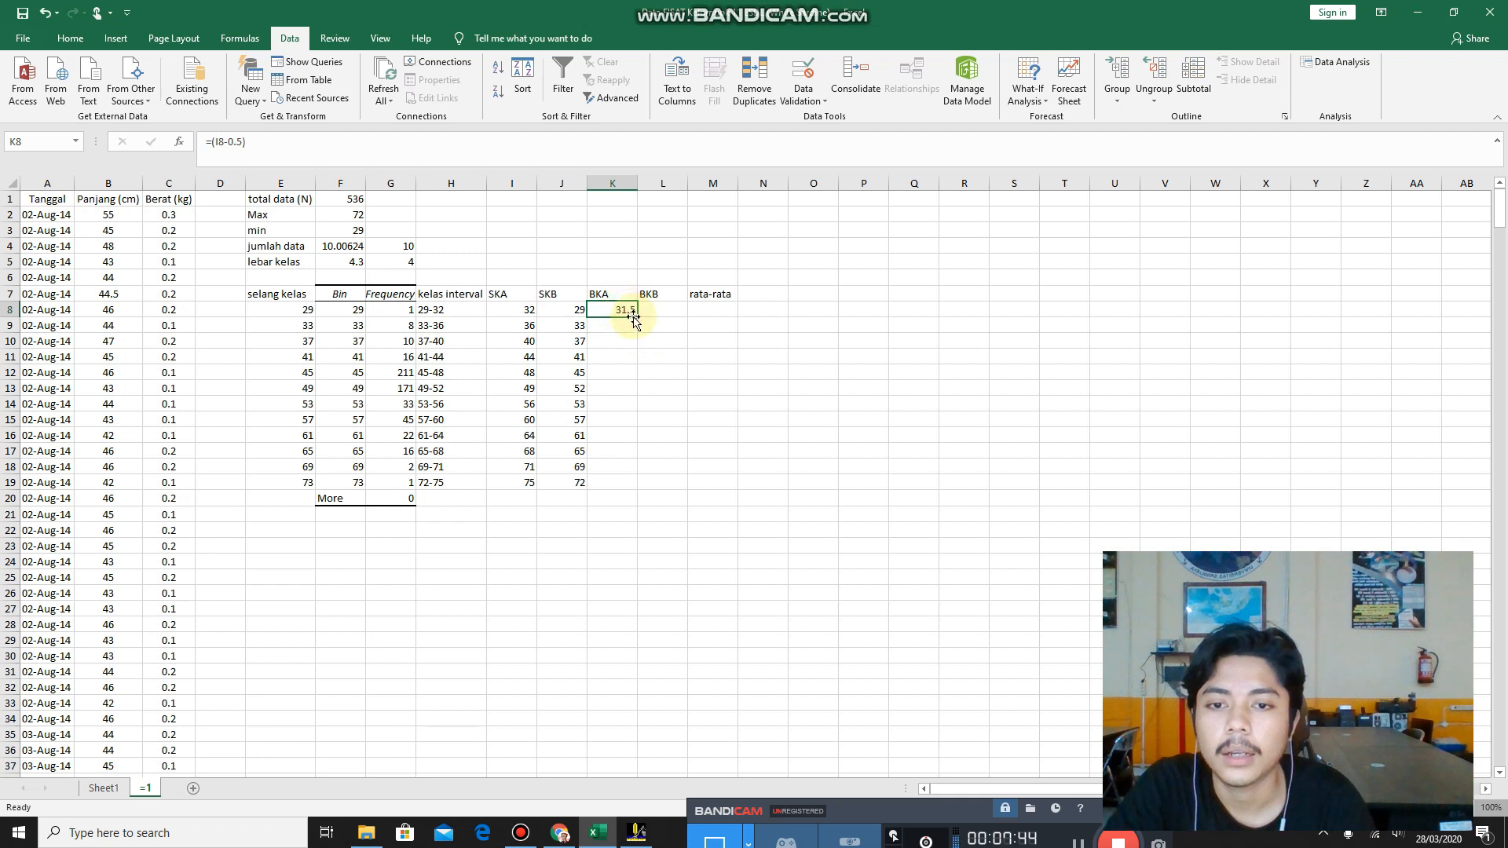
double_click(636, 317)
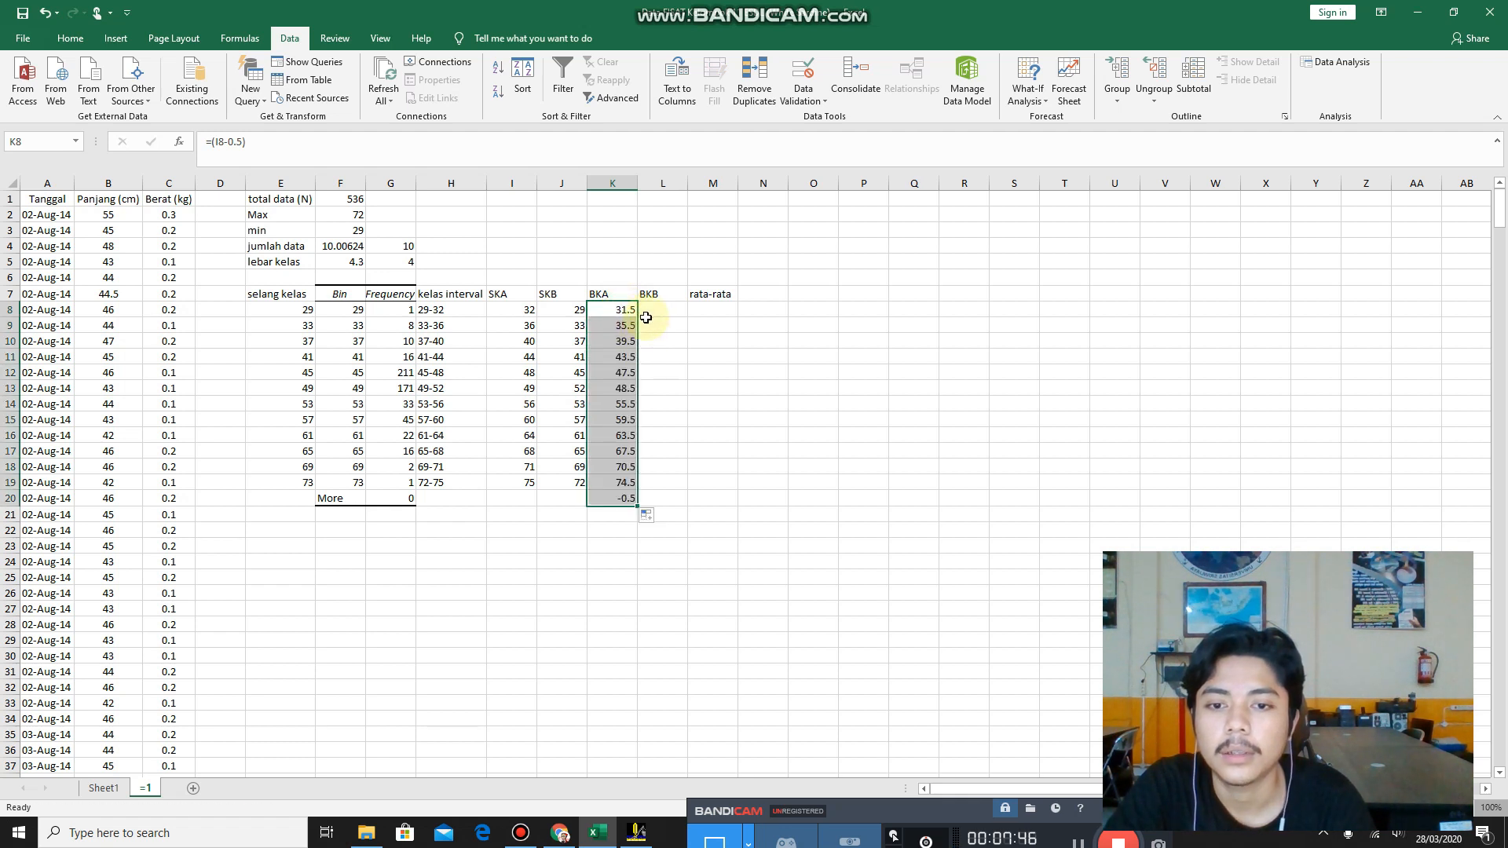
left_click(625, 496)
key("BackSpace")
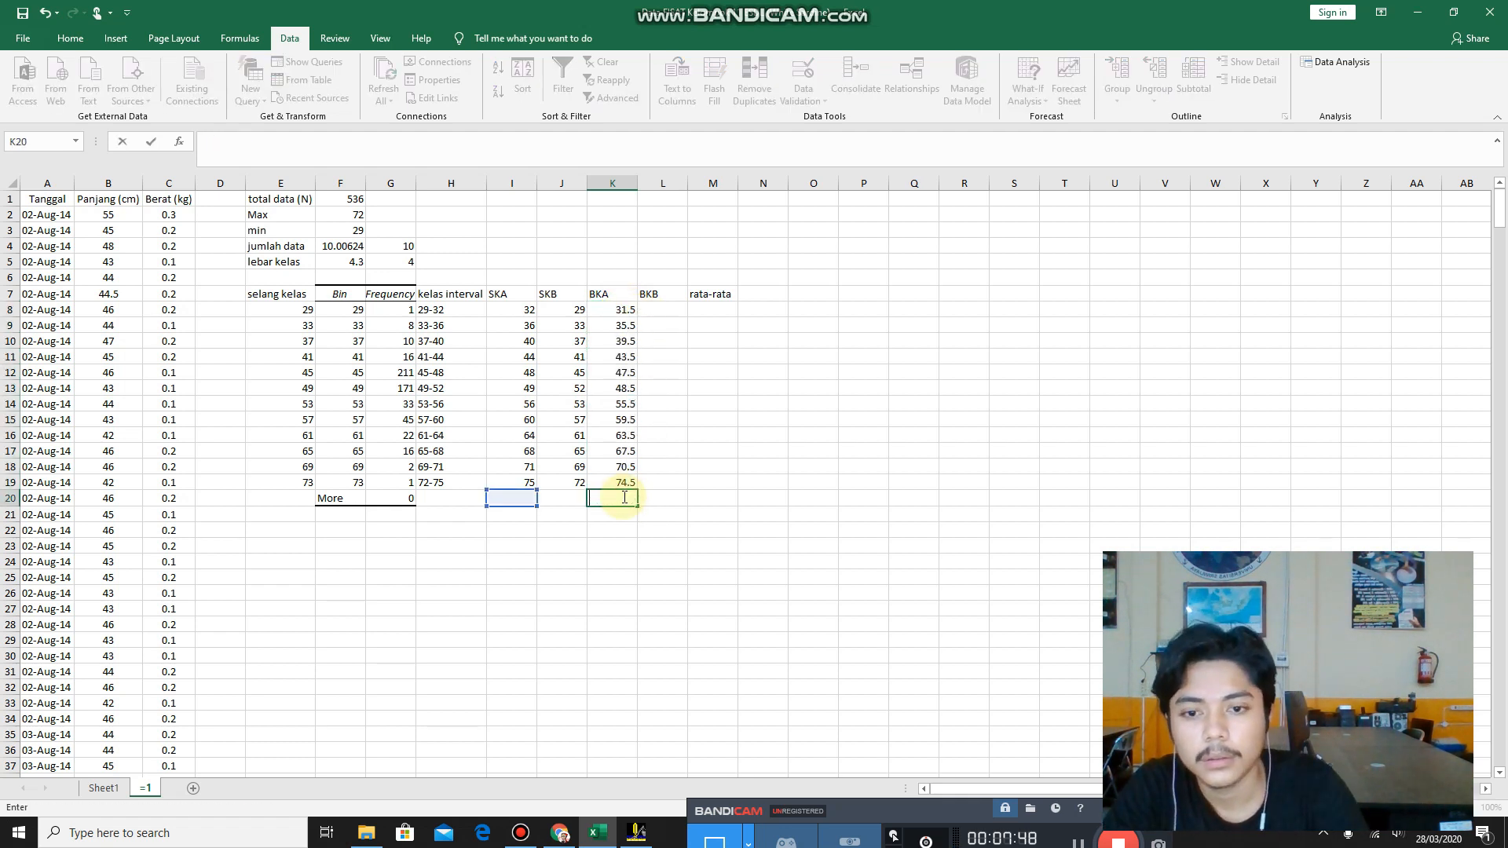
Calculate the first BKB value in L8 from the SKB value with the formula =(J8+0.5).
left_click(654, 308)
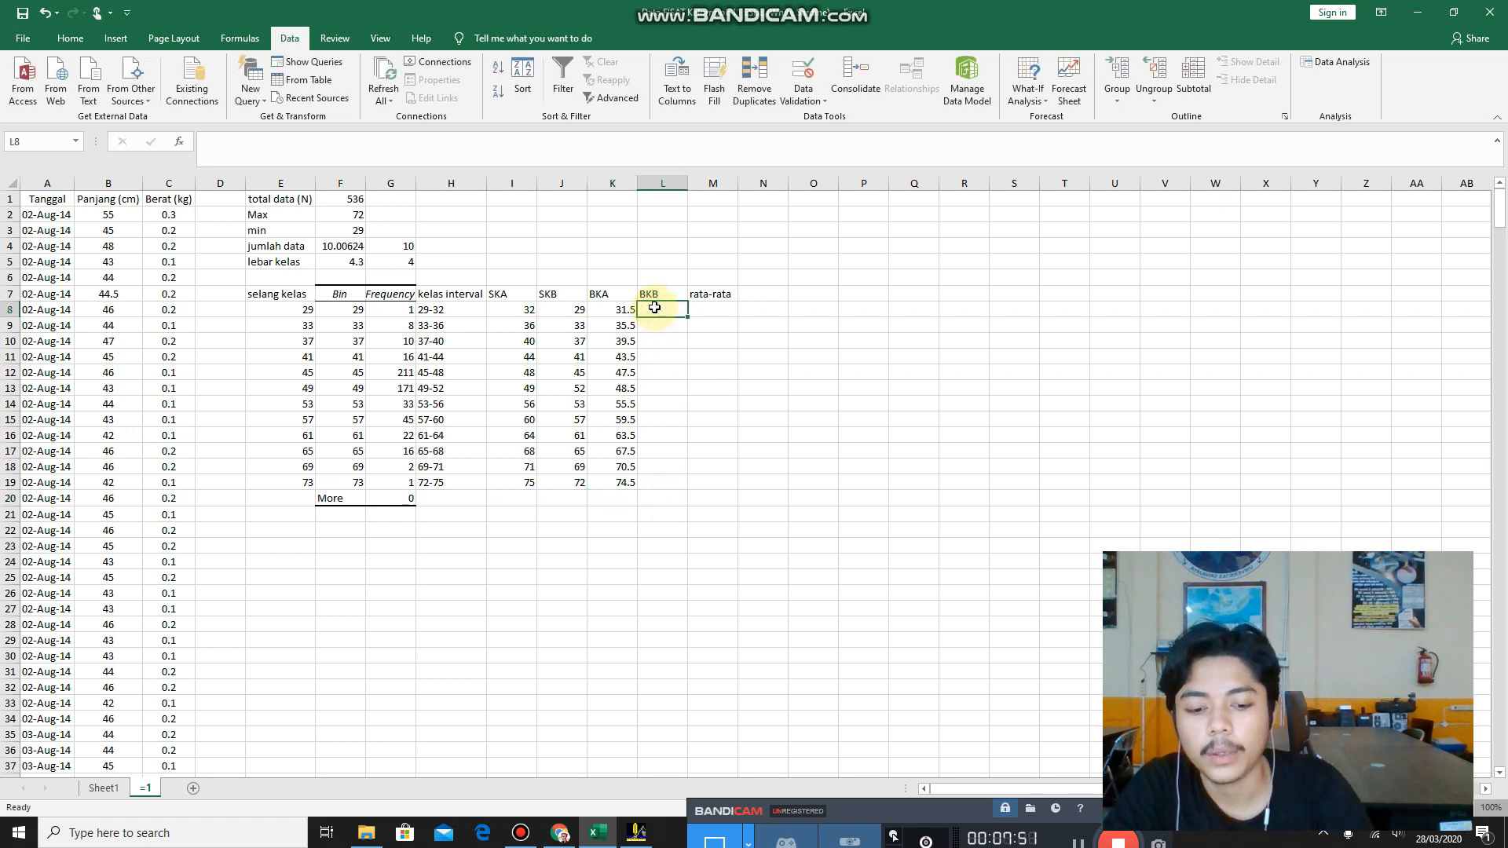
type("=")
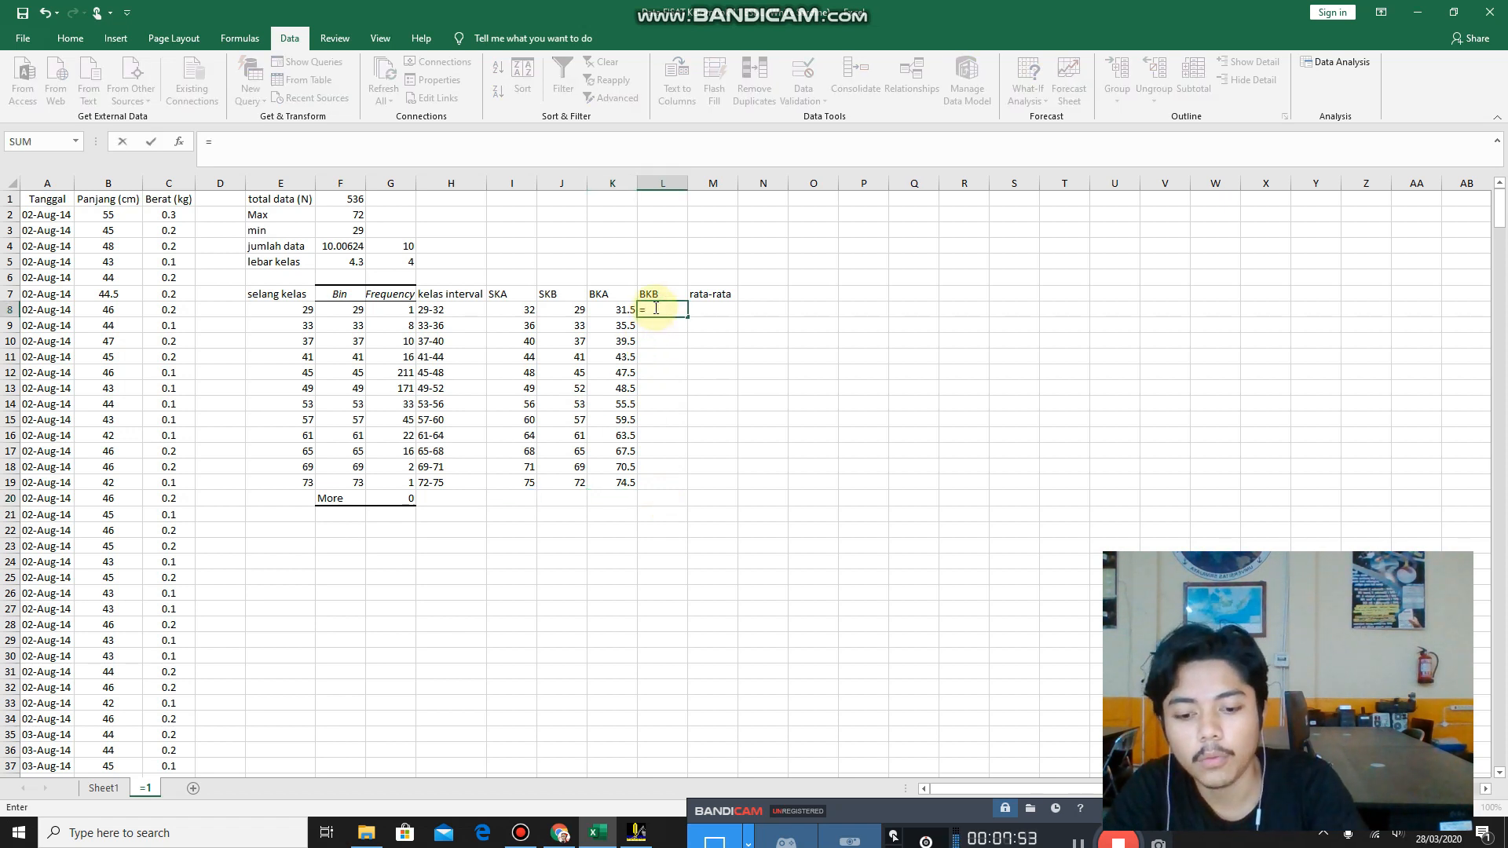
type("(")
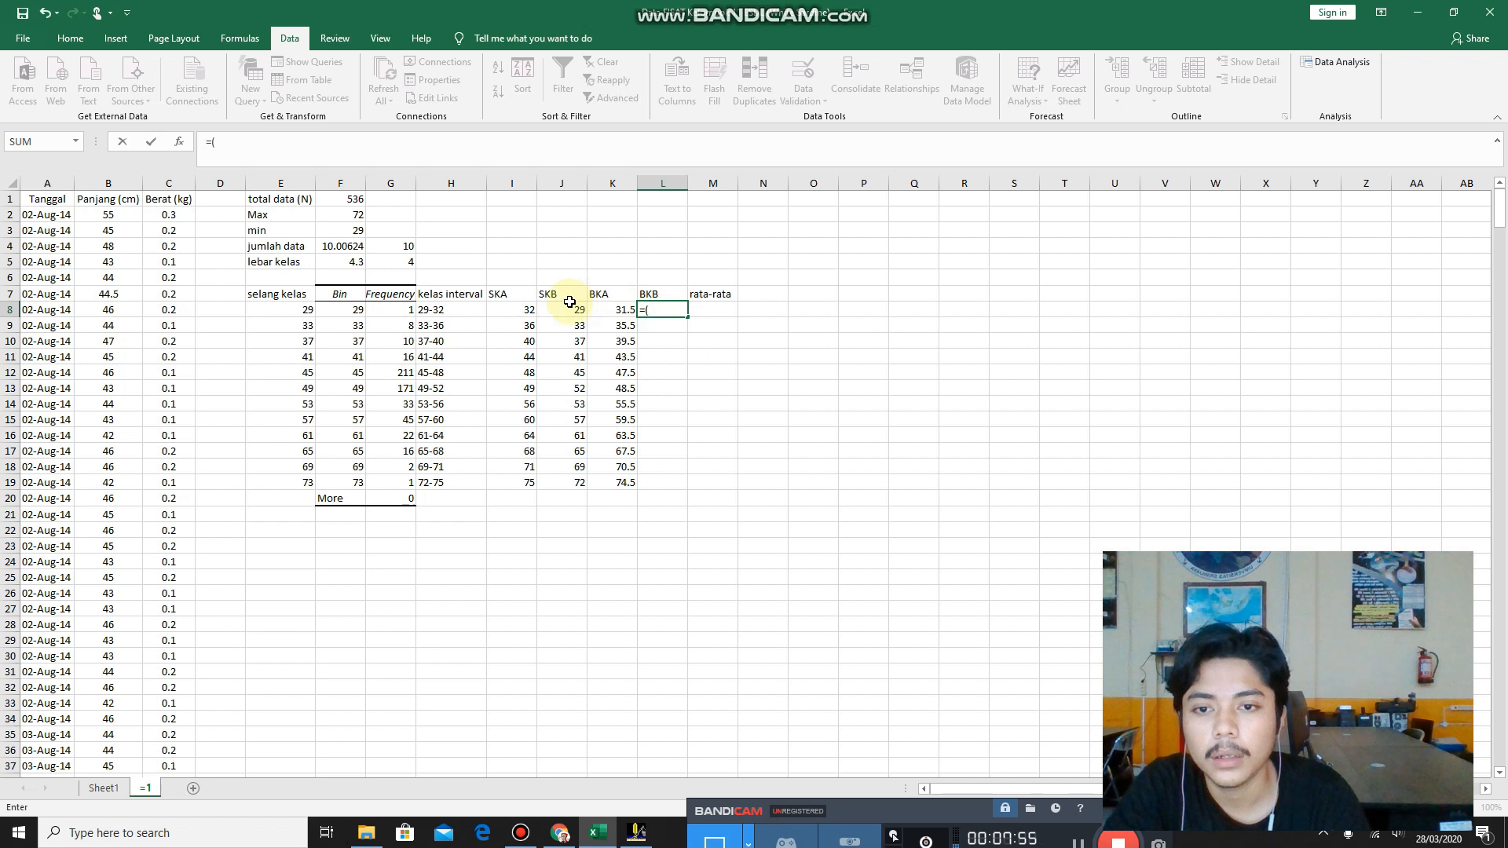
left_click(556, 308)
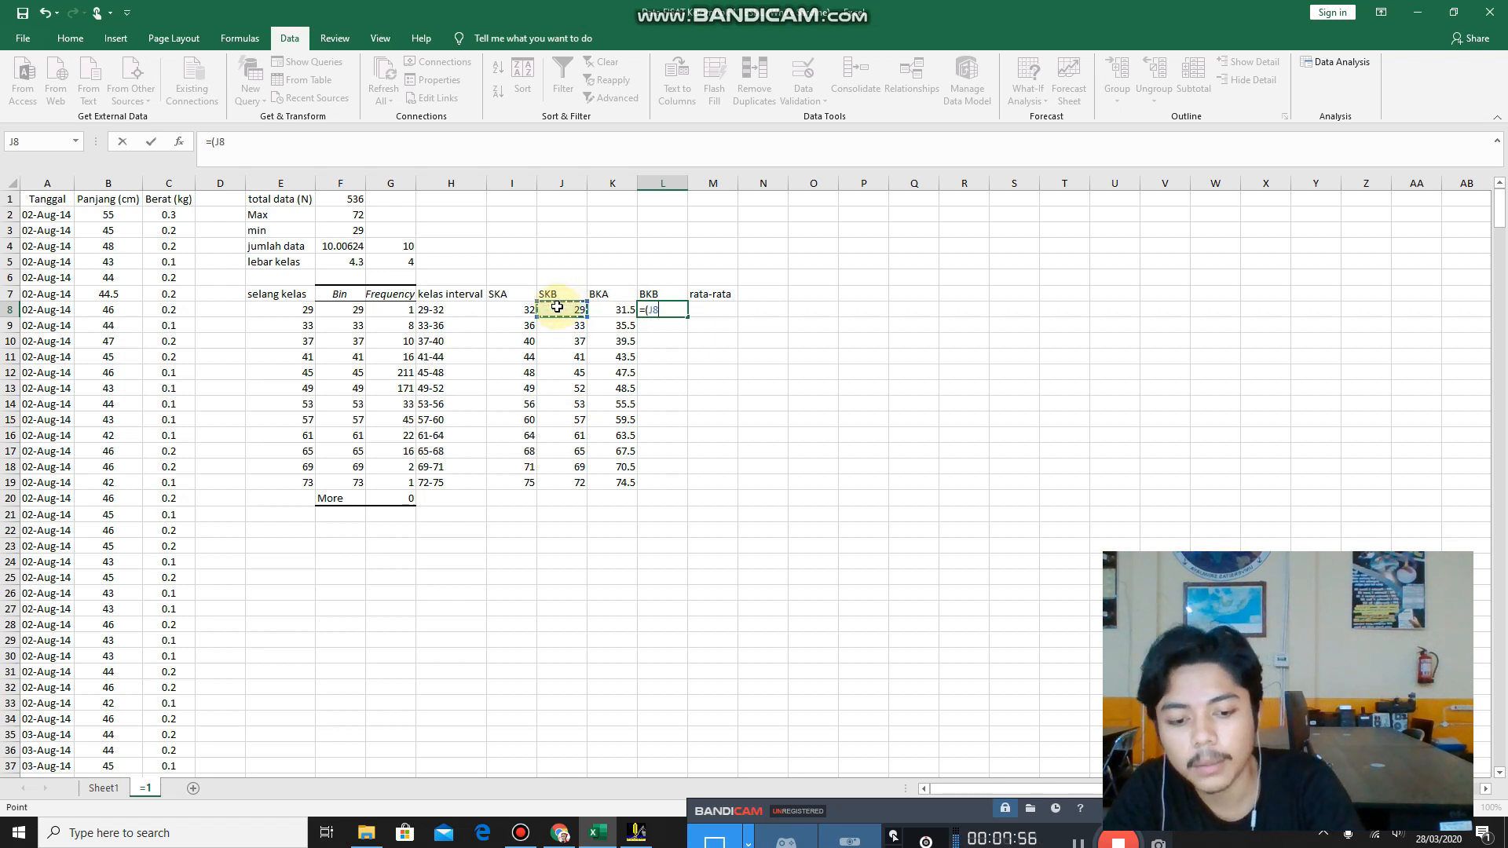
type("+0,")
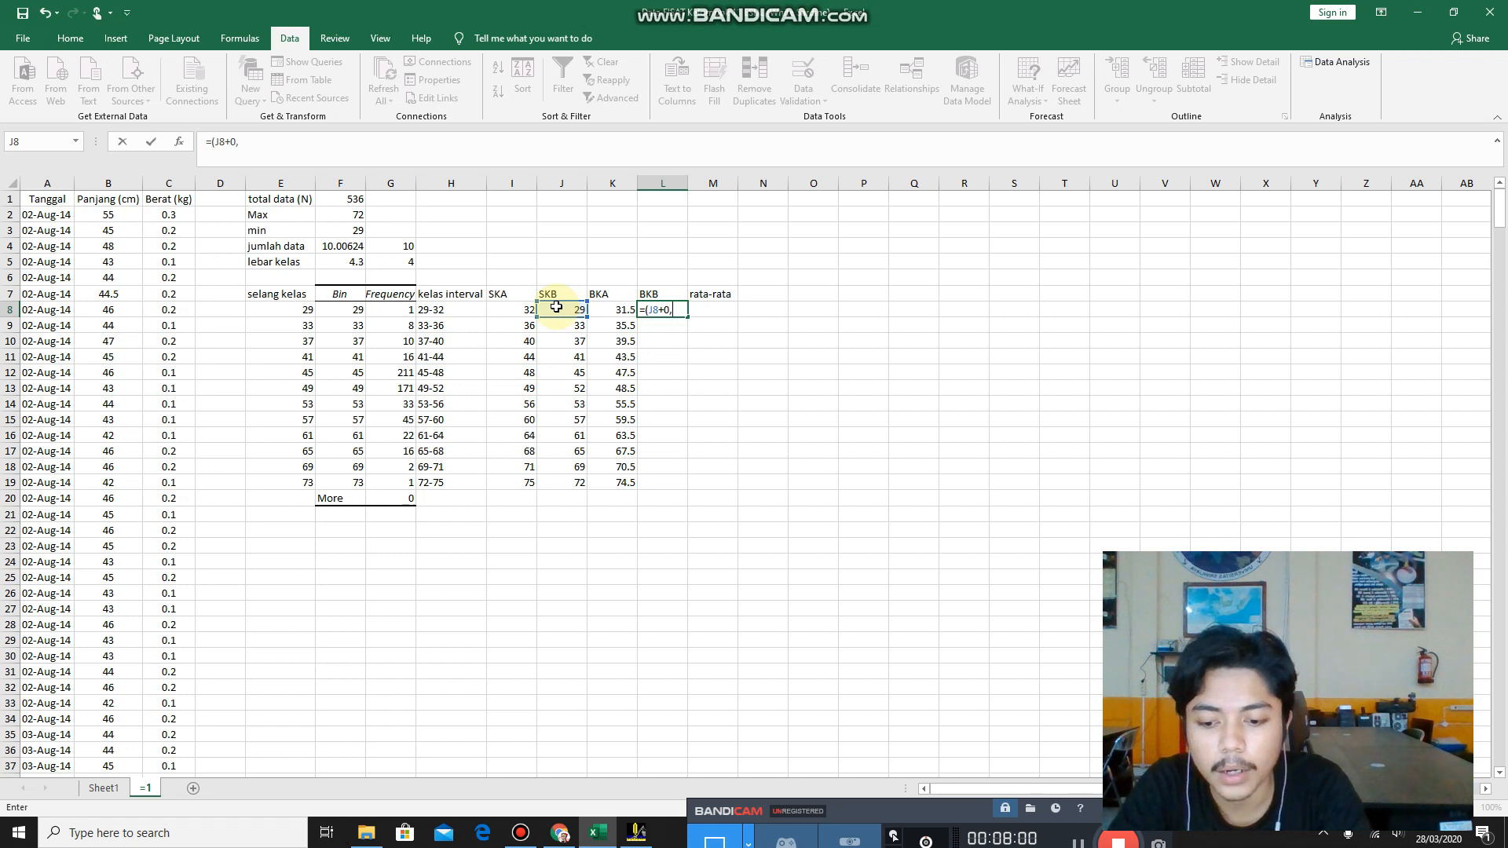
type("5")
key("Return")
key("Return")
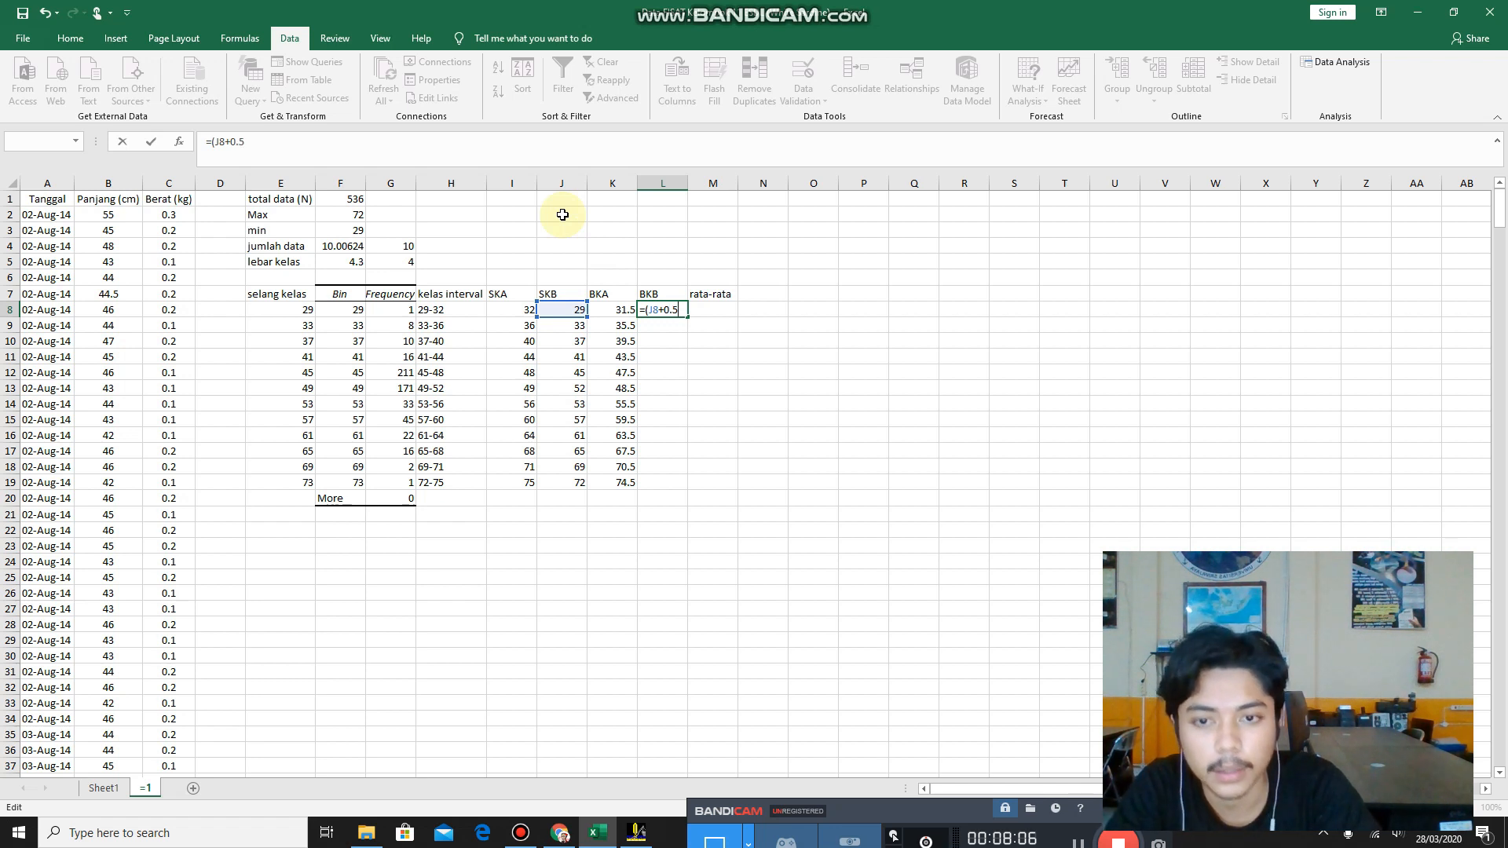
key("Return")
key("Return")
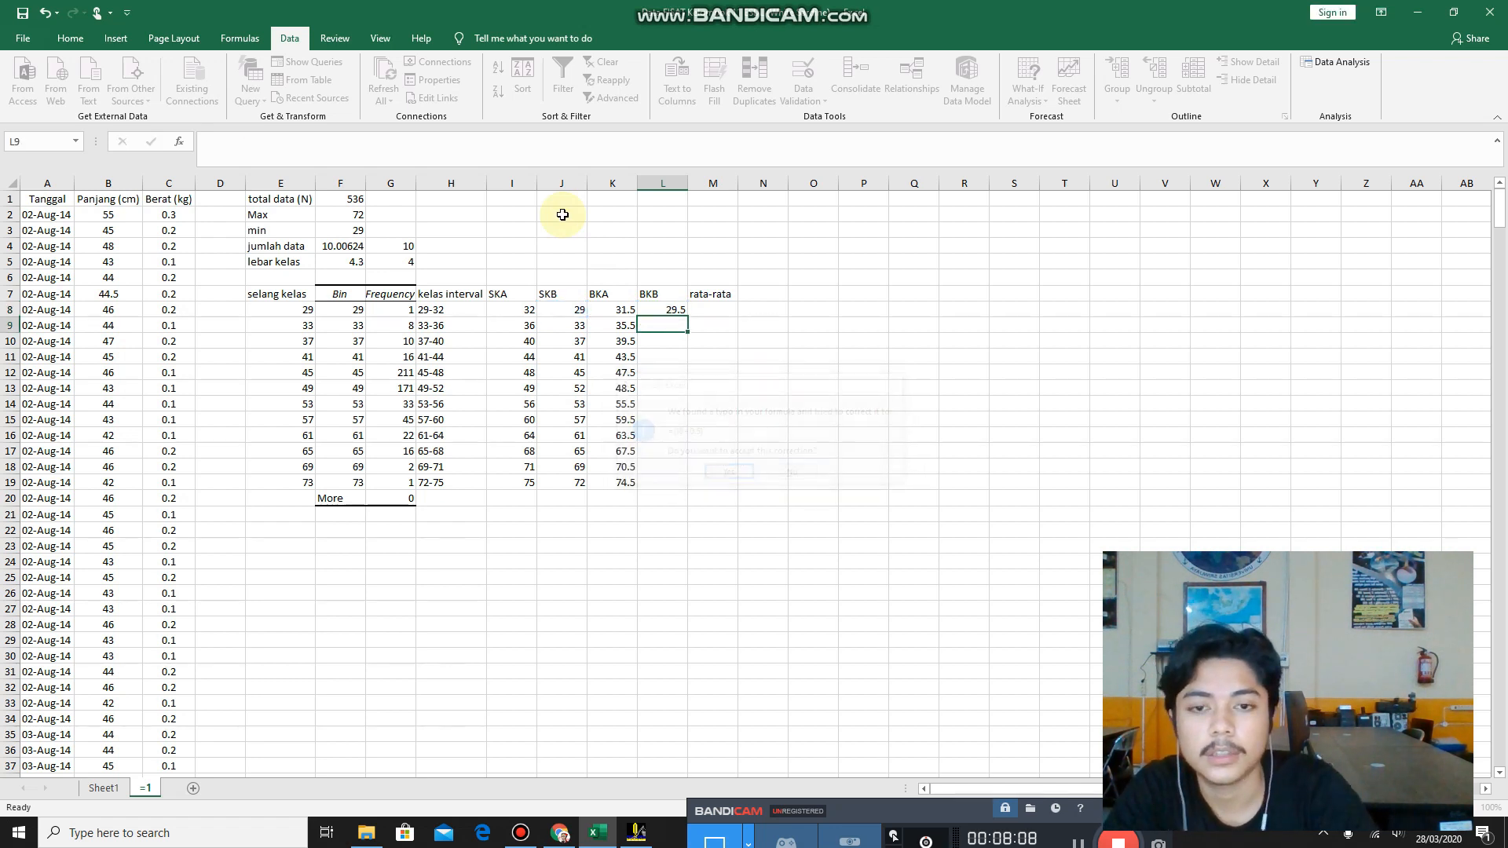
Fill the BKB formula from L8 down through the 72-75 class and clear the surplus value in L20.
left_click(676, 310)
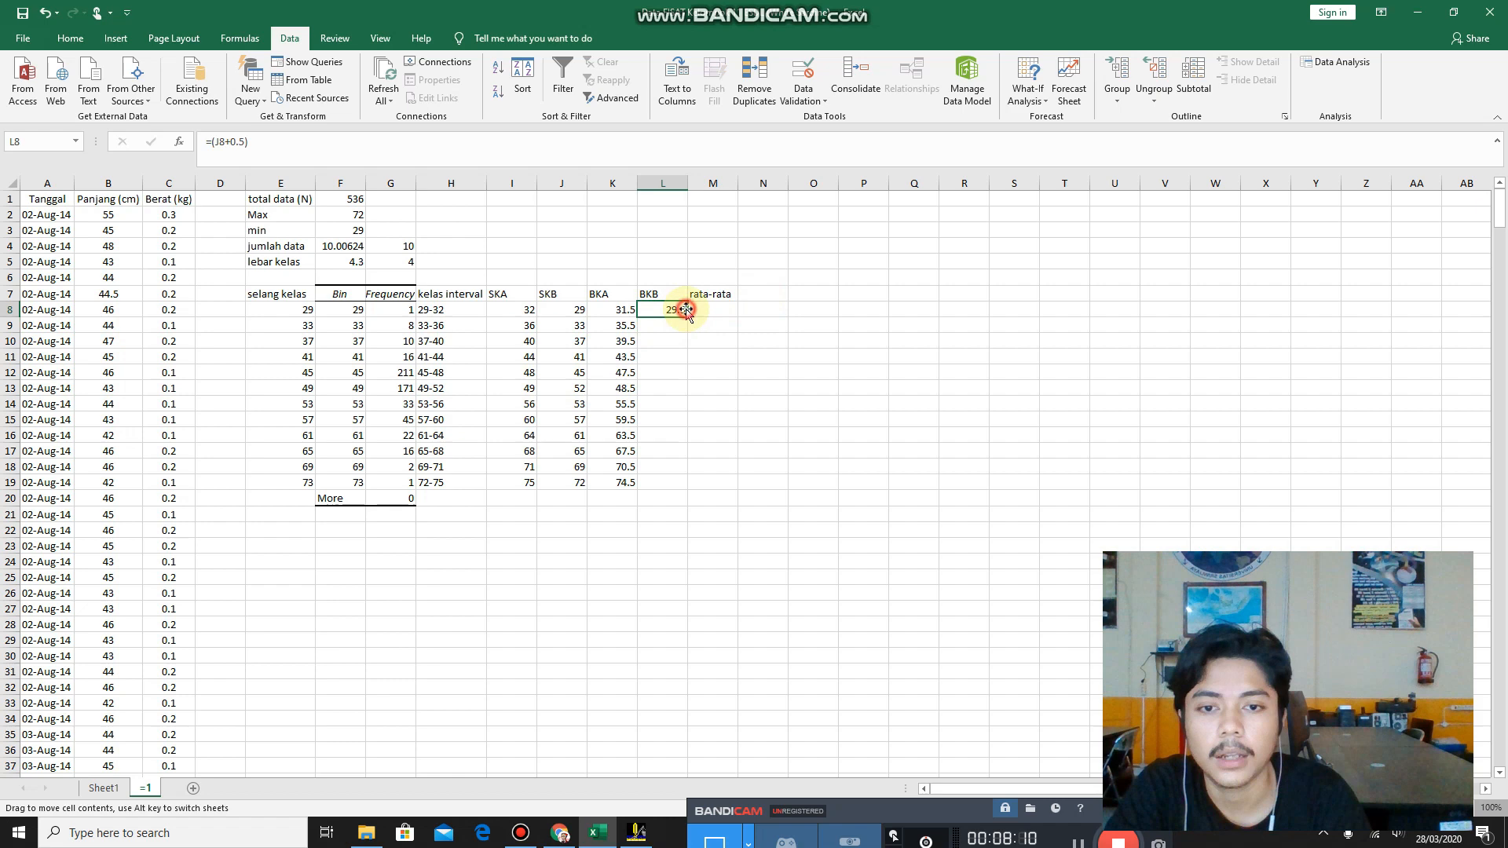
double_click(689, 318)
left_click(674, 496)
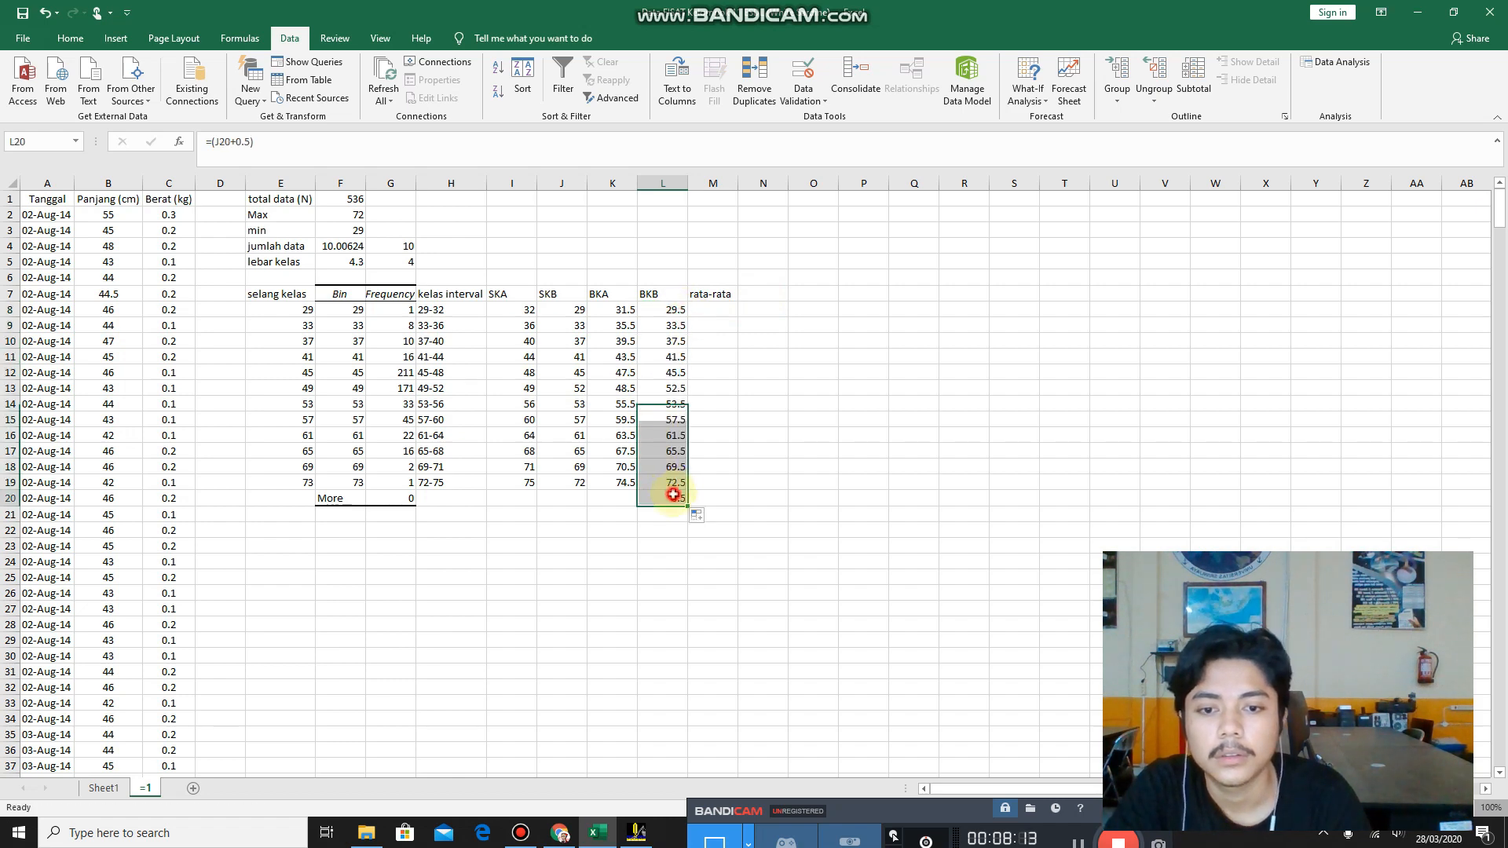
key("BackSpace")
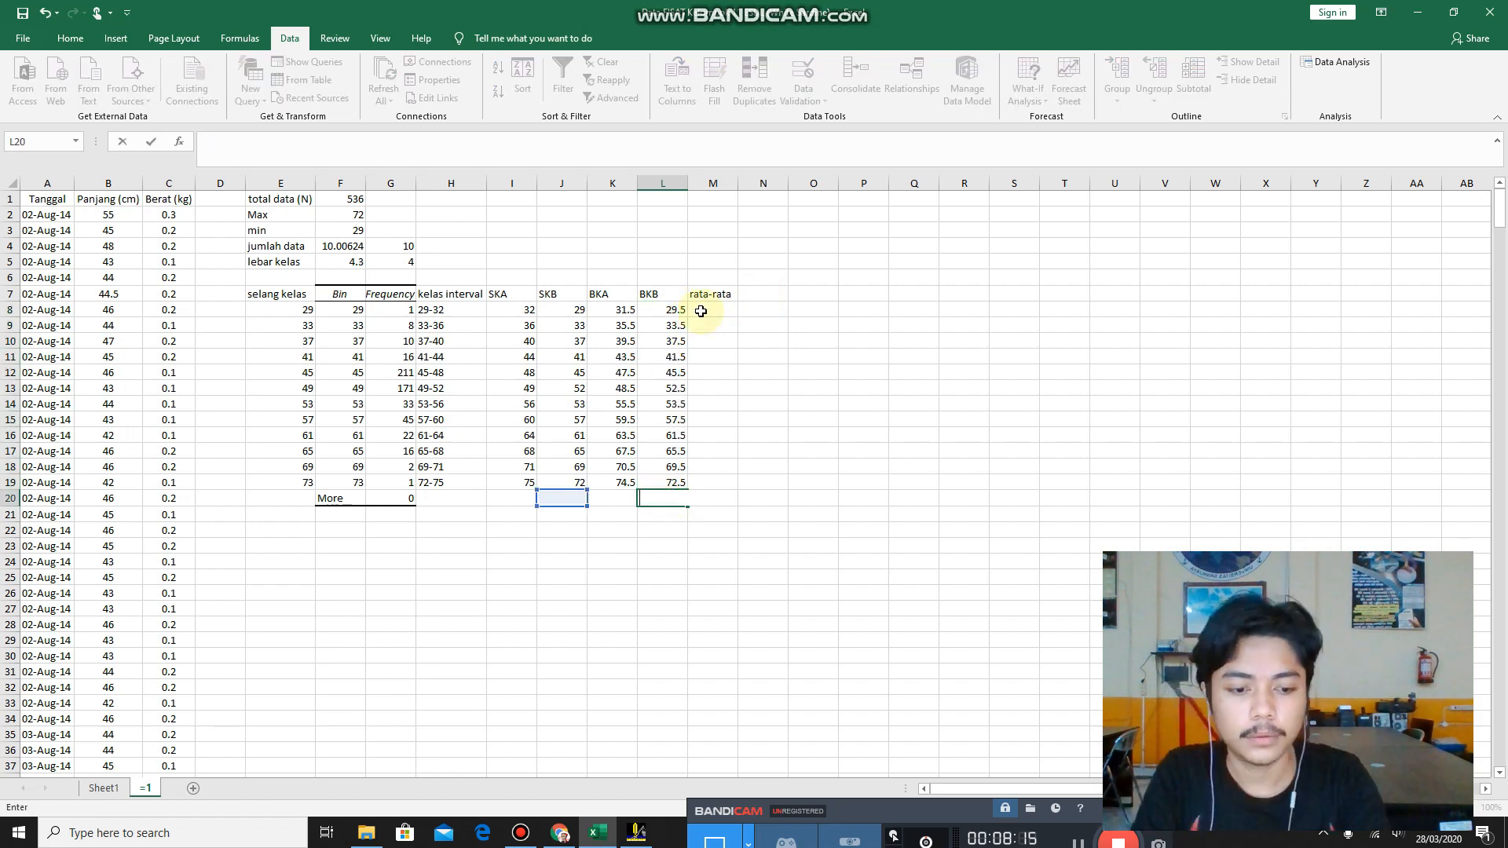
left_click(747, 310)
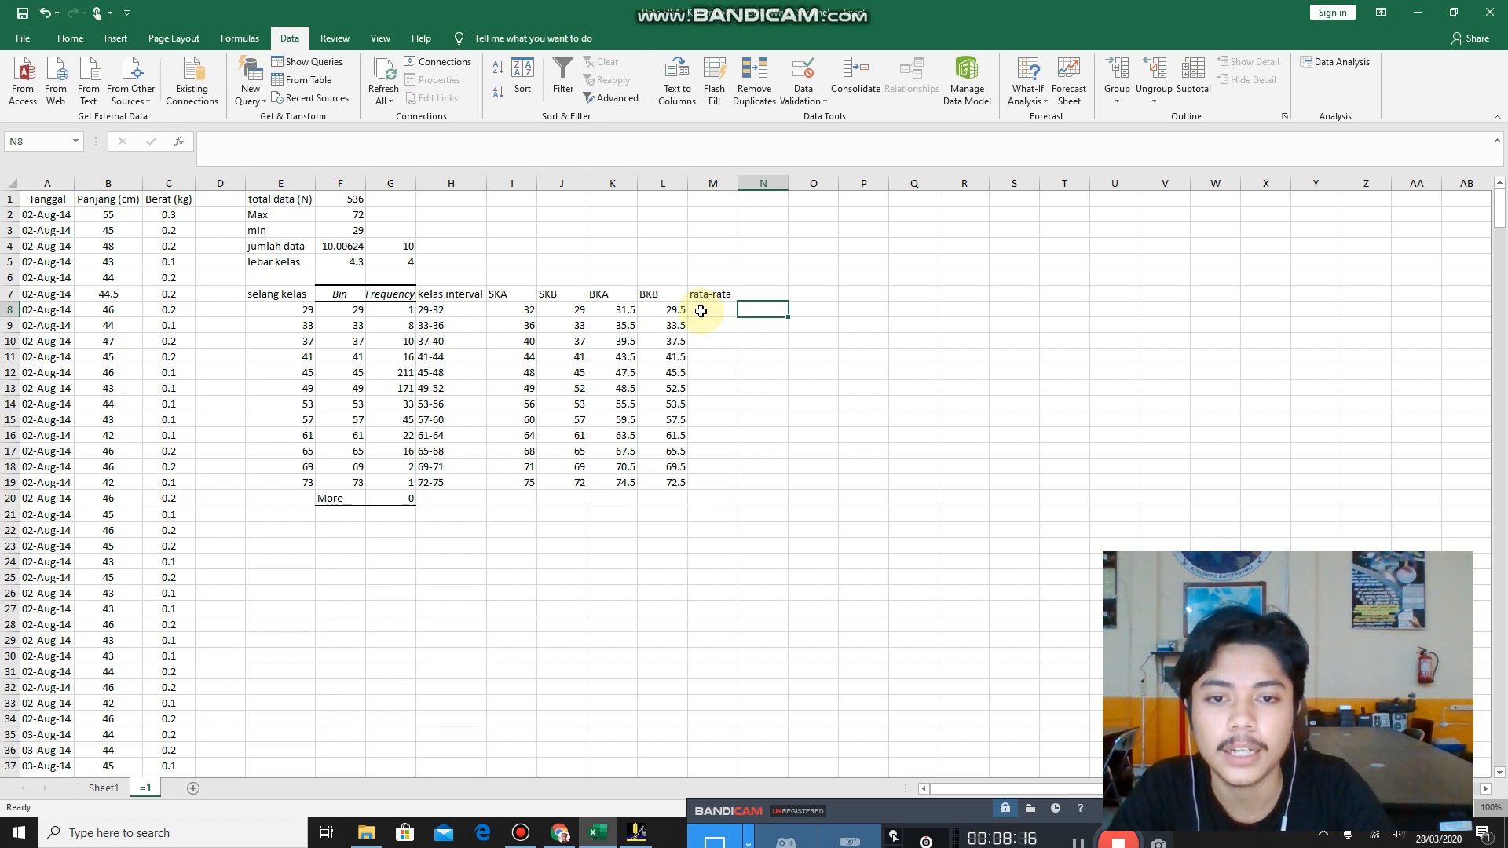
Calculate the first class's rata-rata in M8 from its SKA and SKB values with the formula =(I8+J8)/2.
left_click(701, 312)
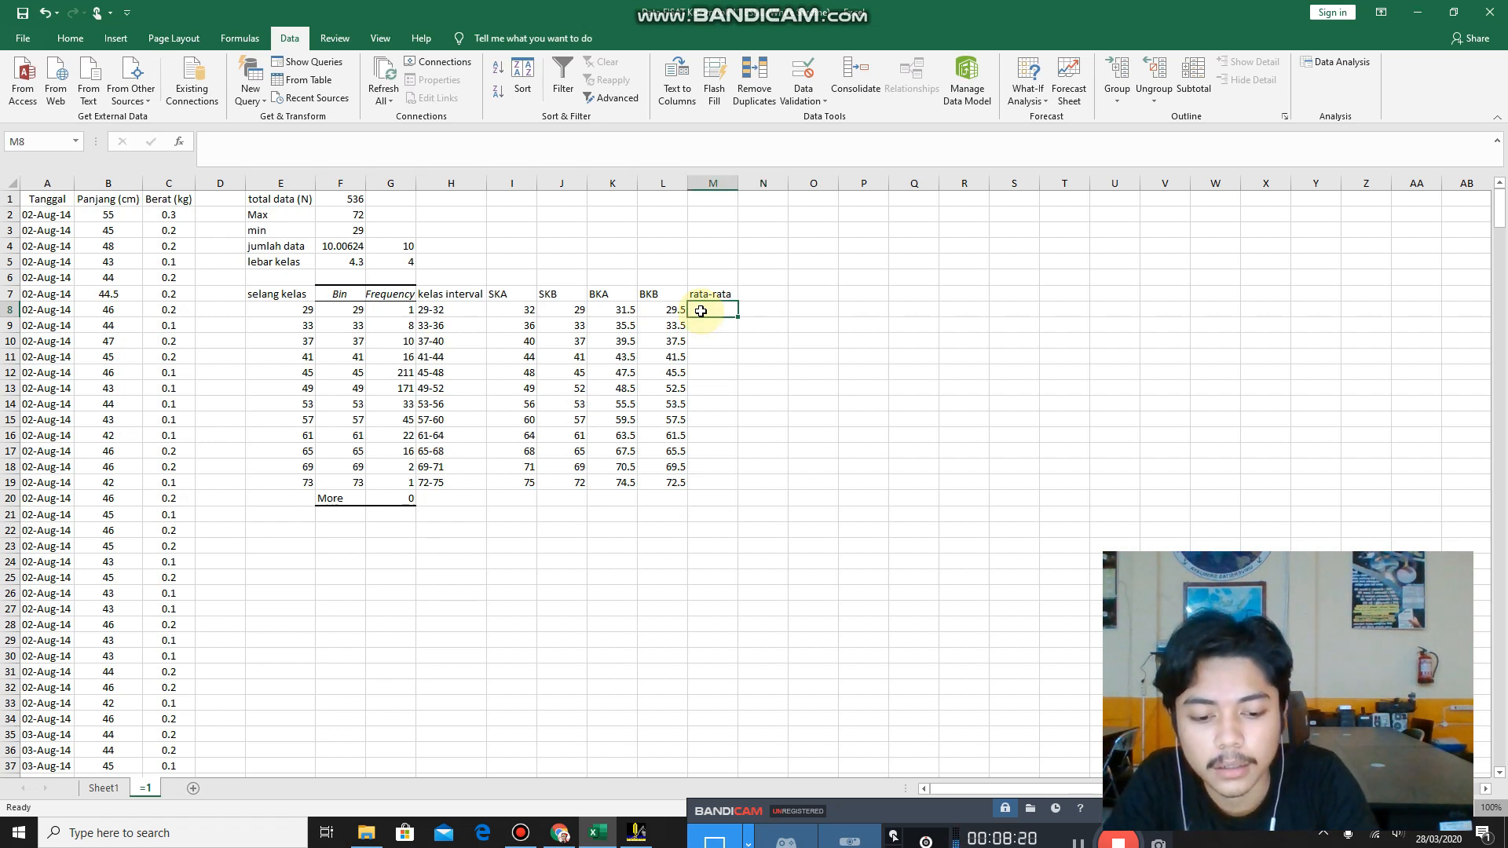
type("=")
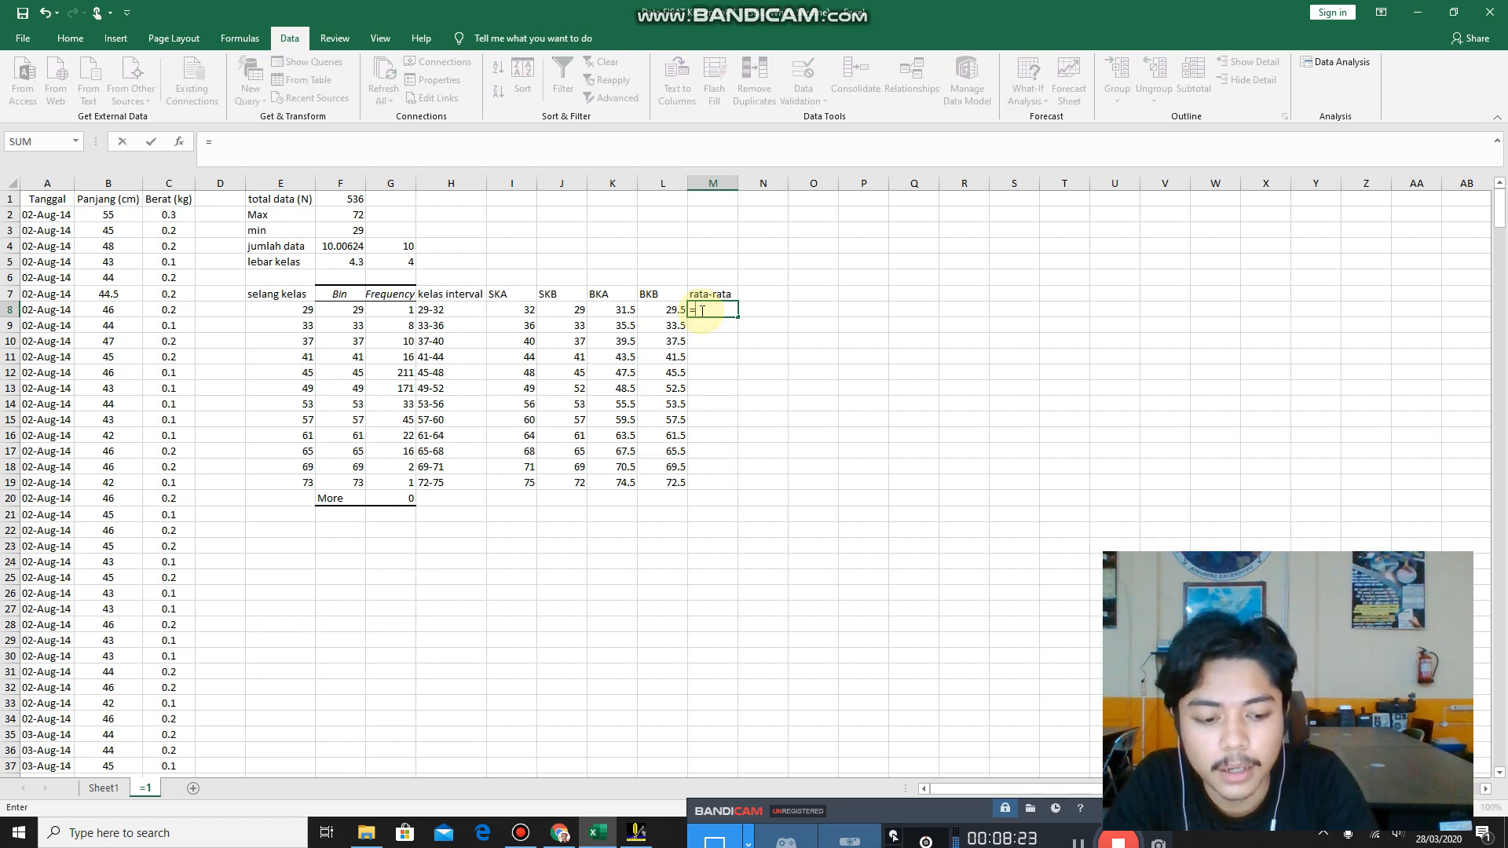
type("(")
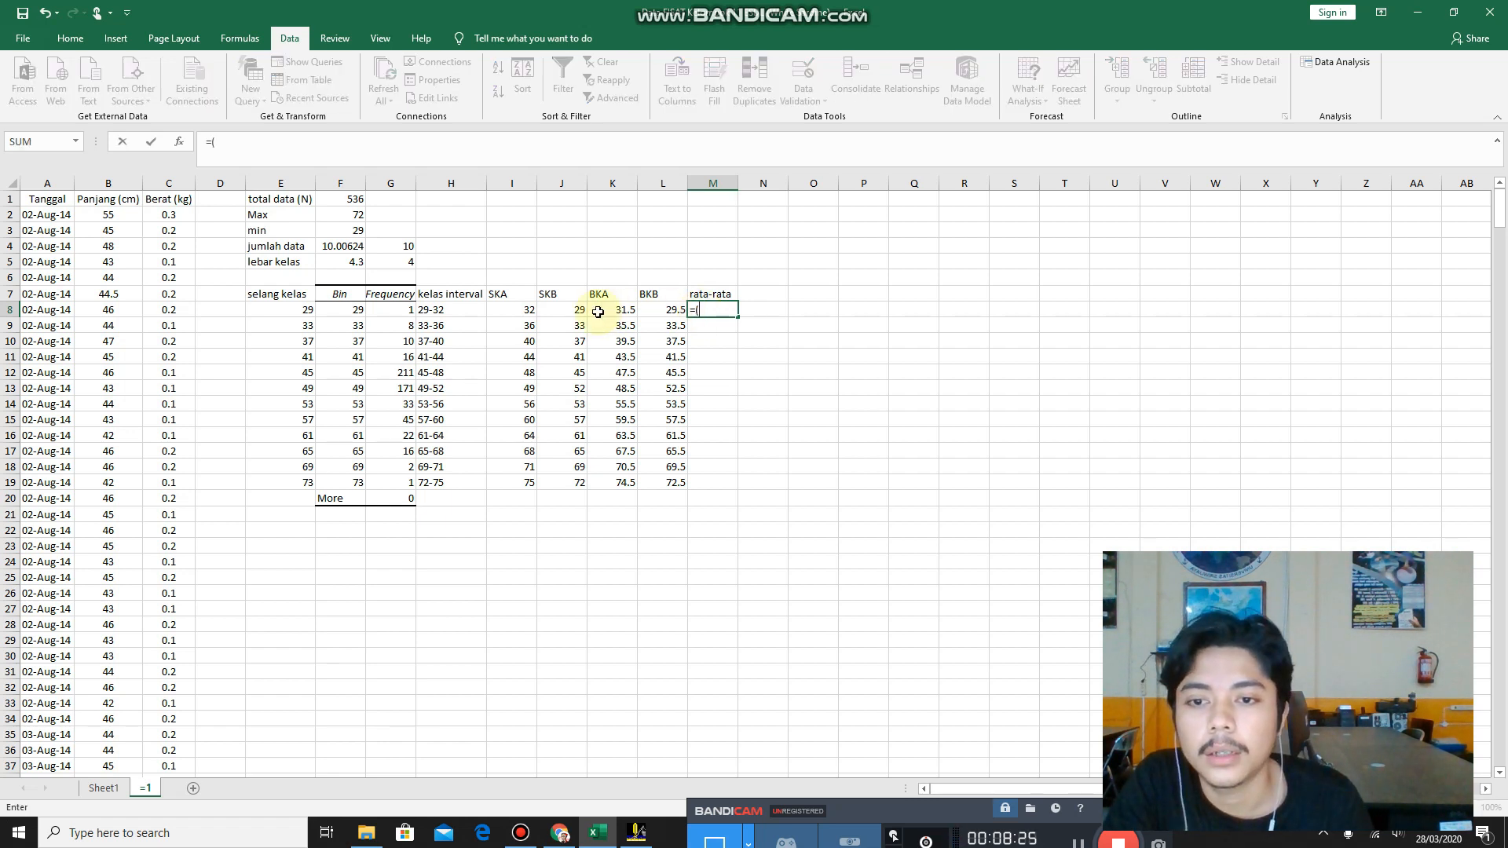
left_click(498, 311)
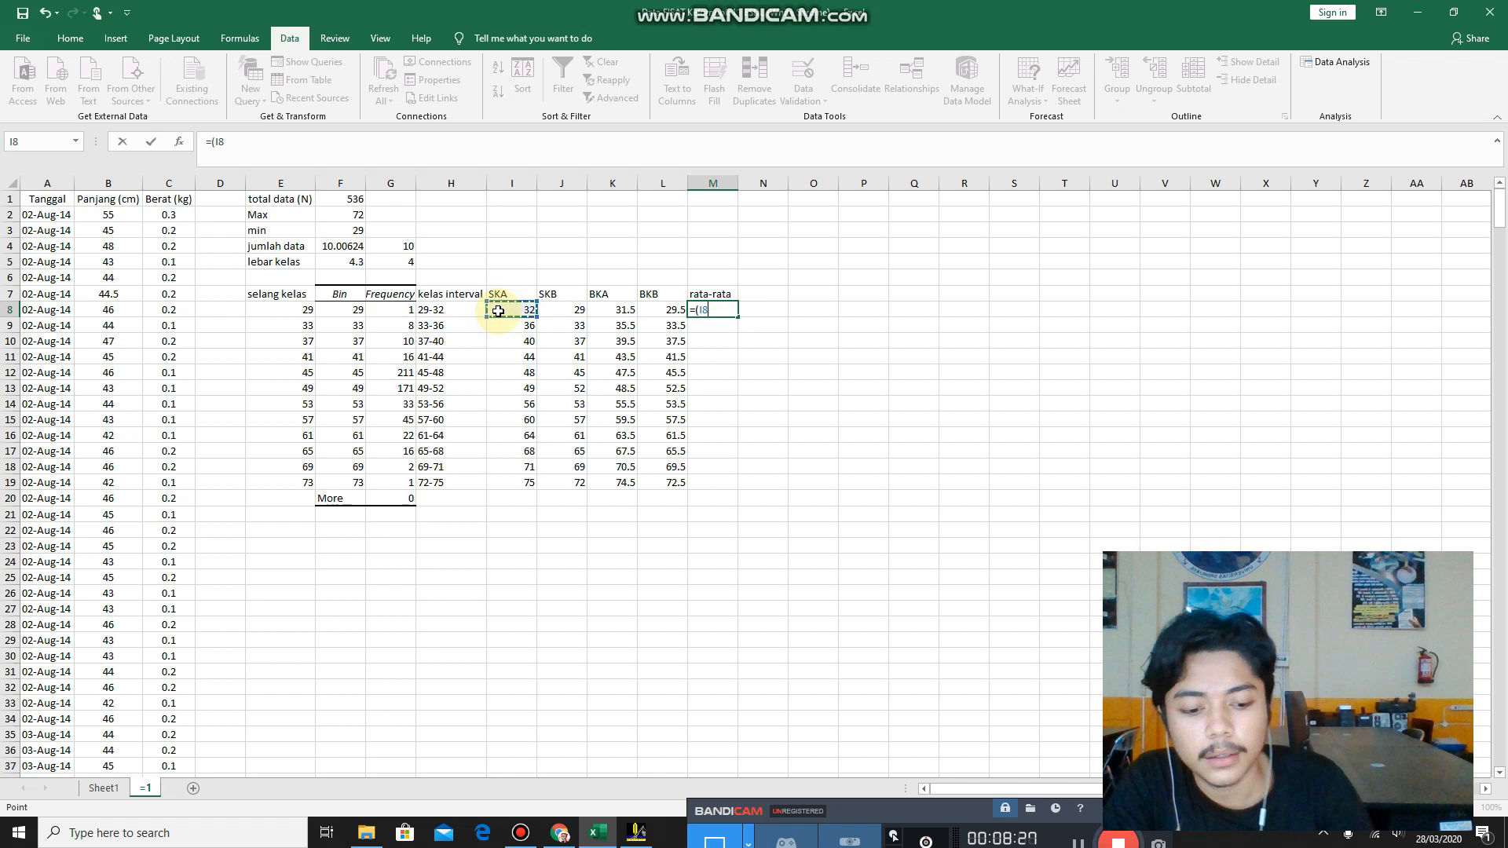
type("+")
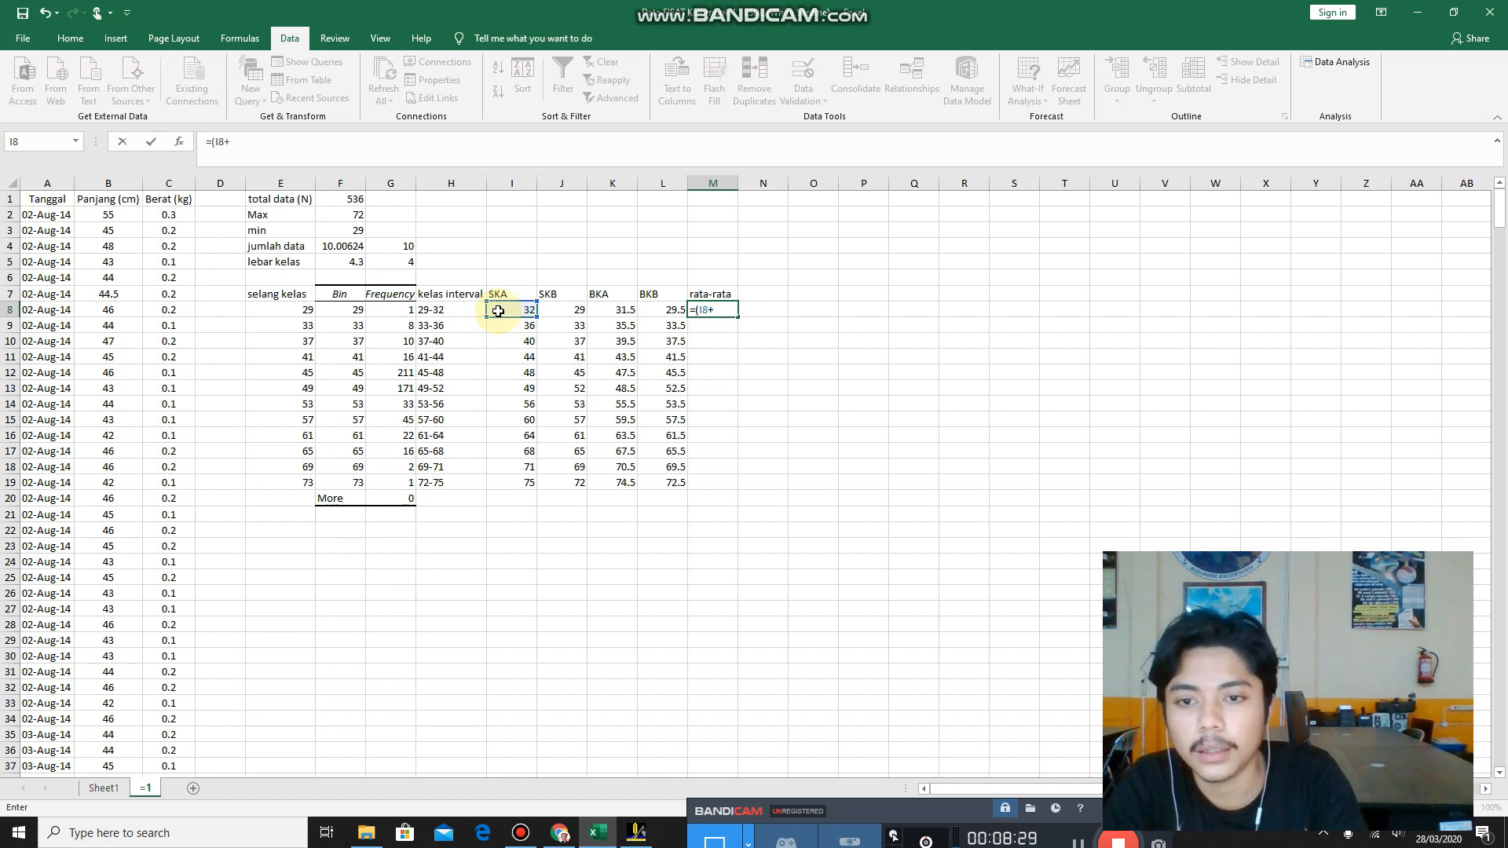
left_click(564, 312)
type(")/2")
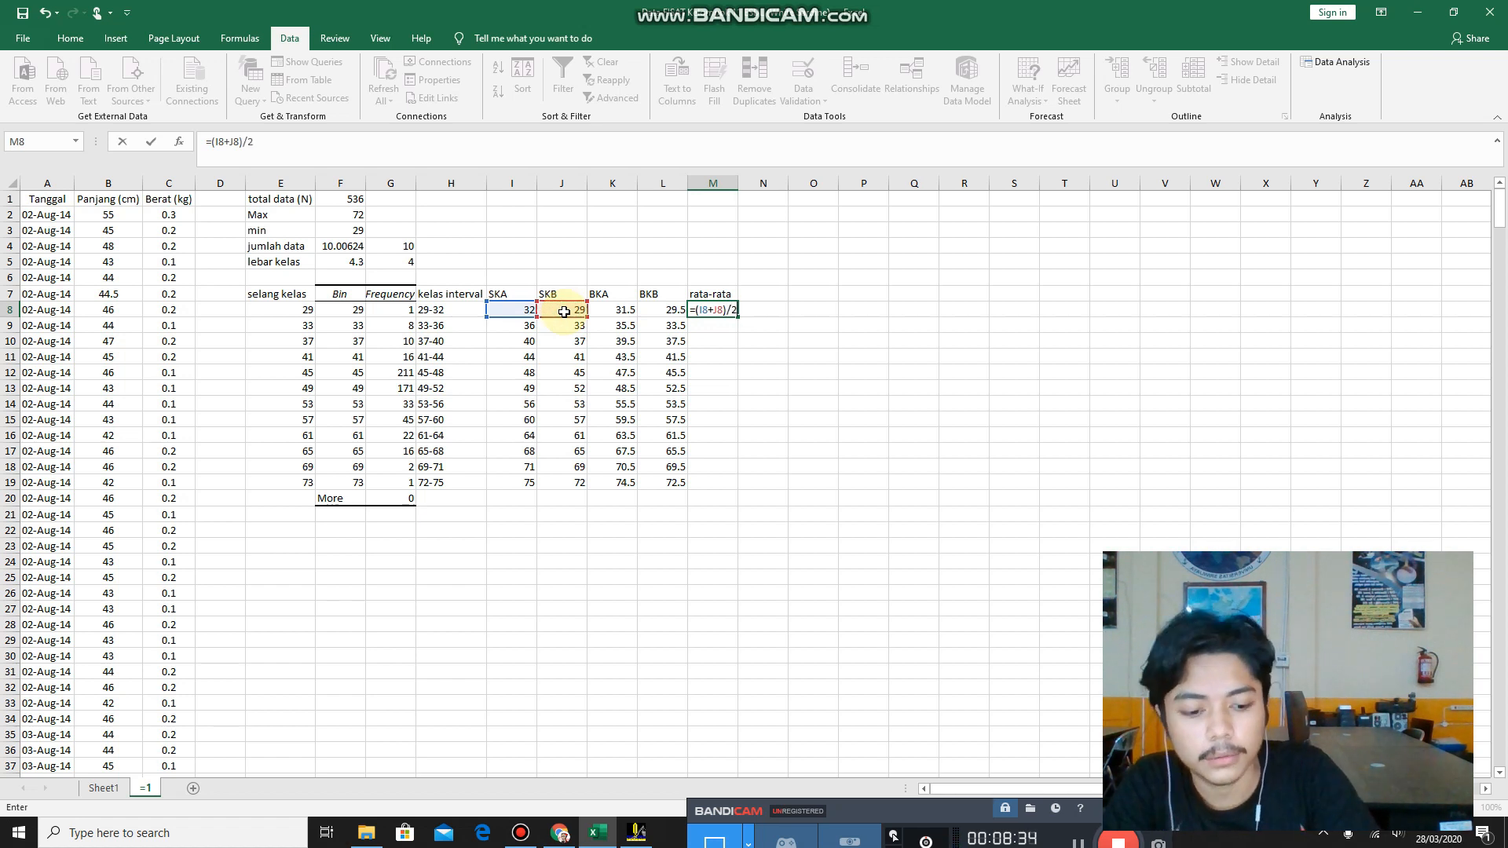
key("Return")
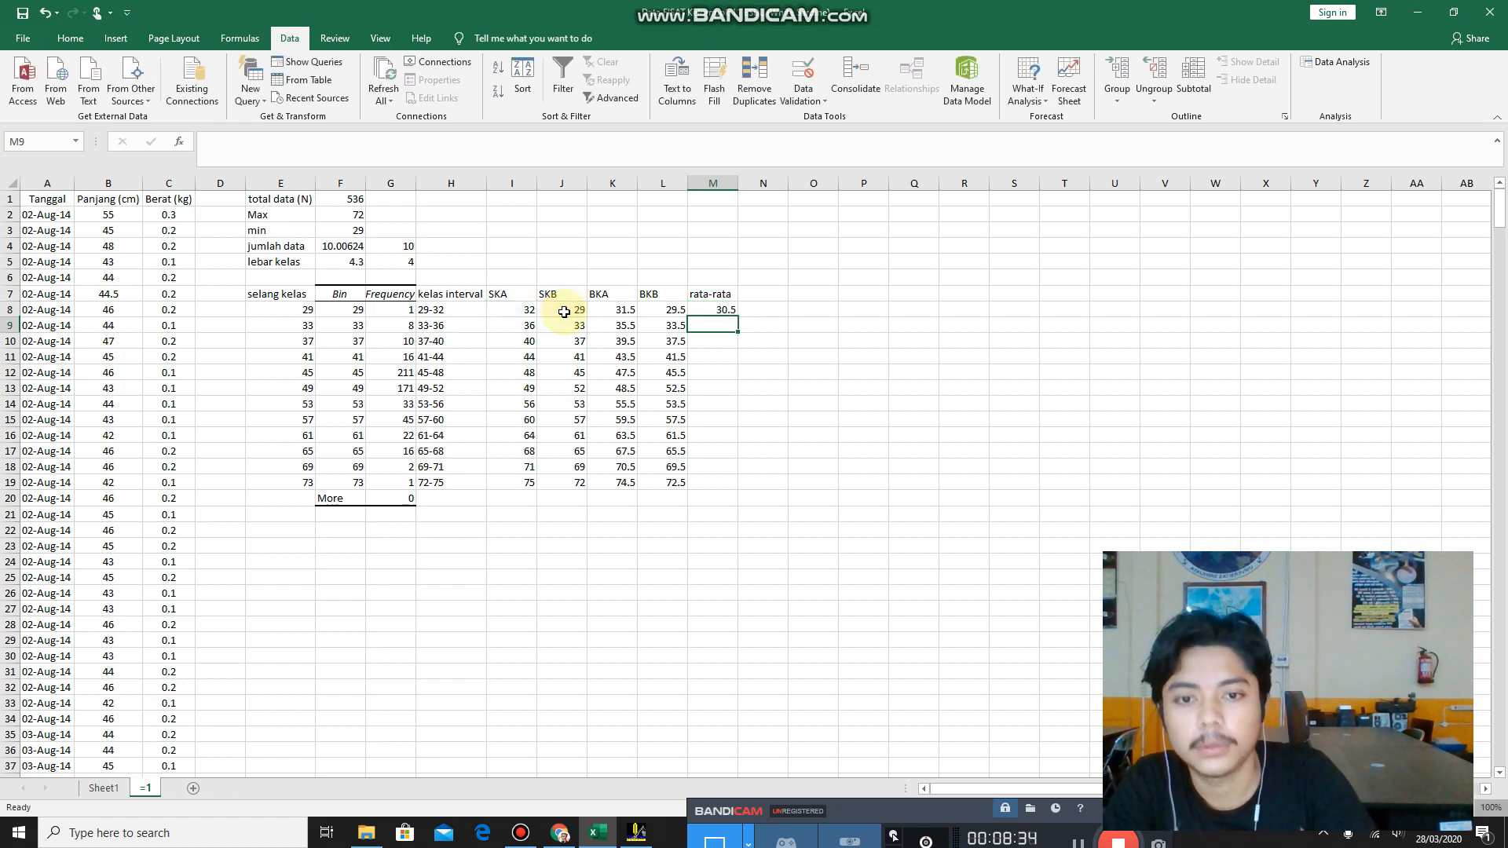
Fill the rata-rata formula from M8 down through the 72-75 class and clear the surplus value in M20.
left_click(705, 312)
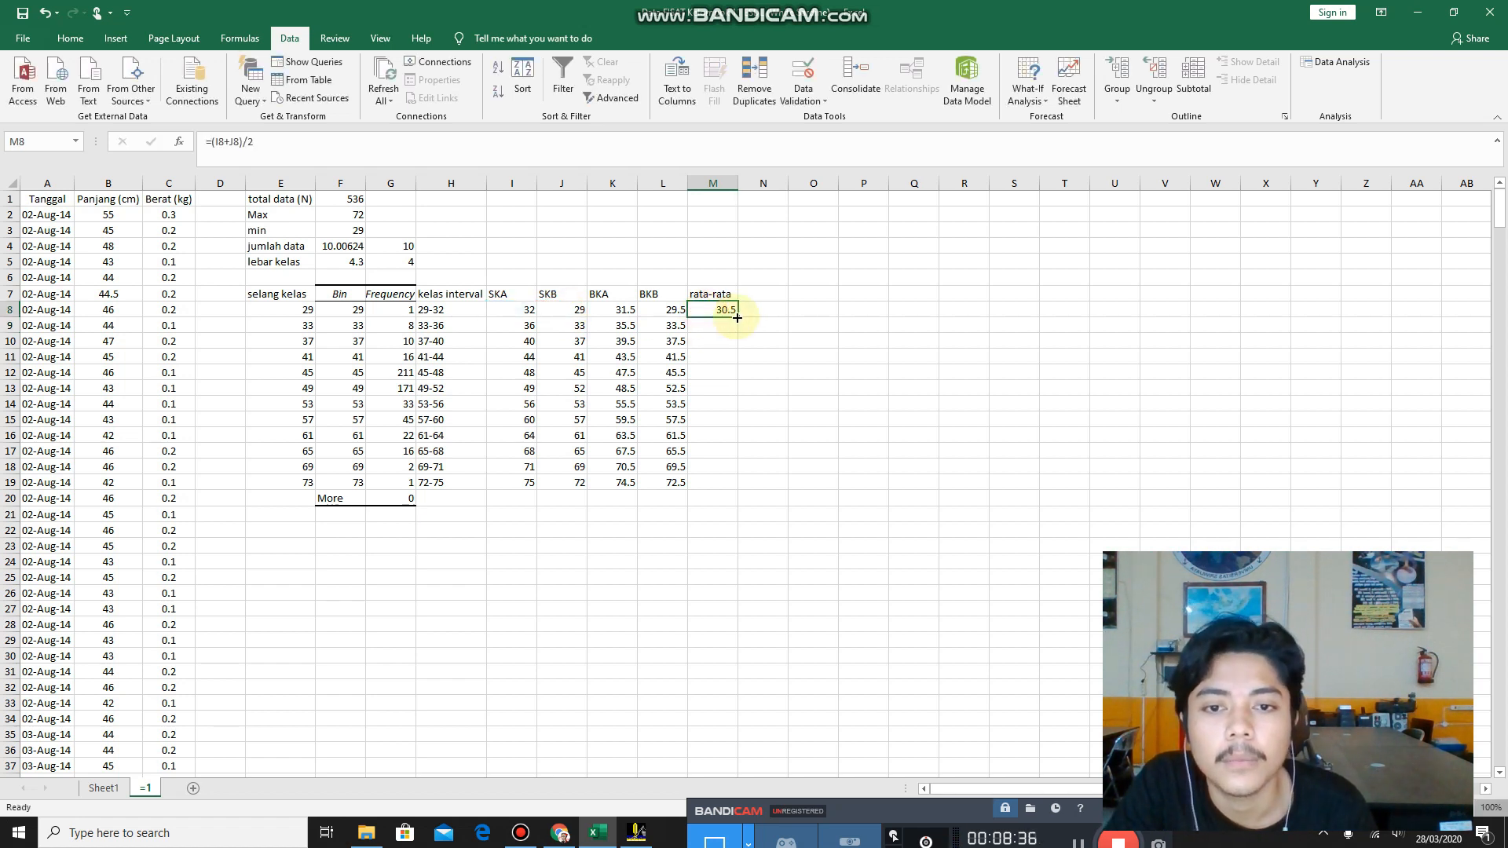
left_click_drag(739, 317, 737, 507)
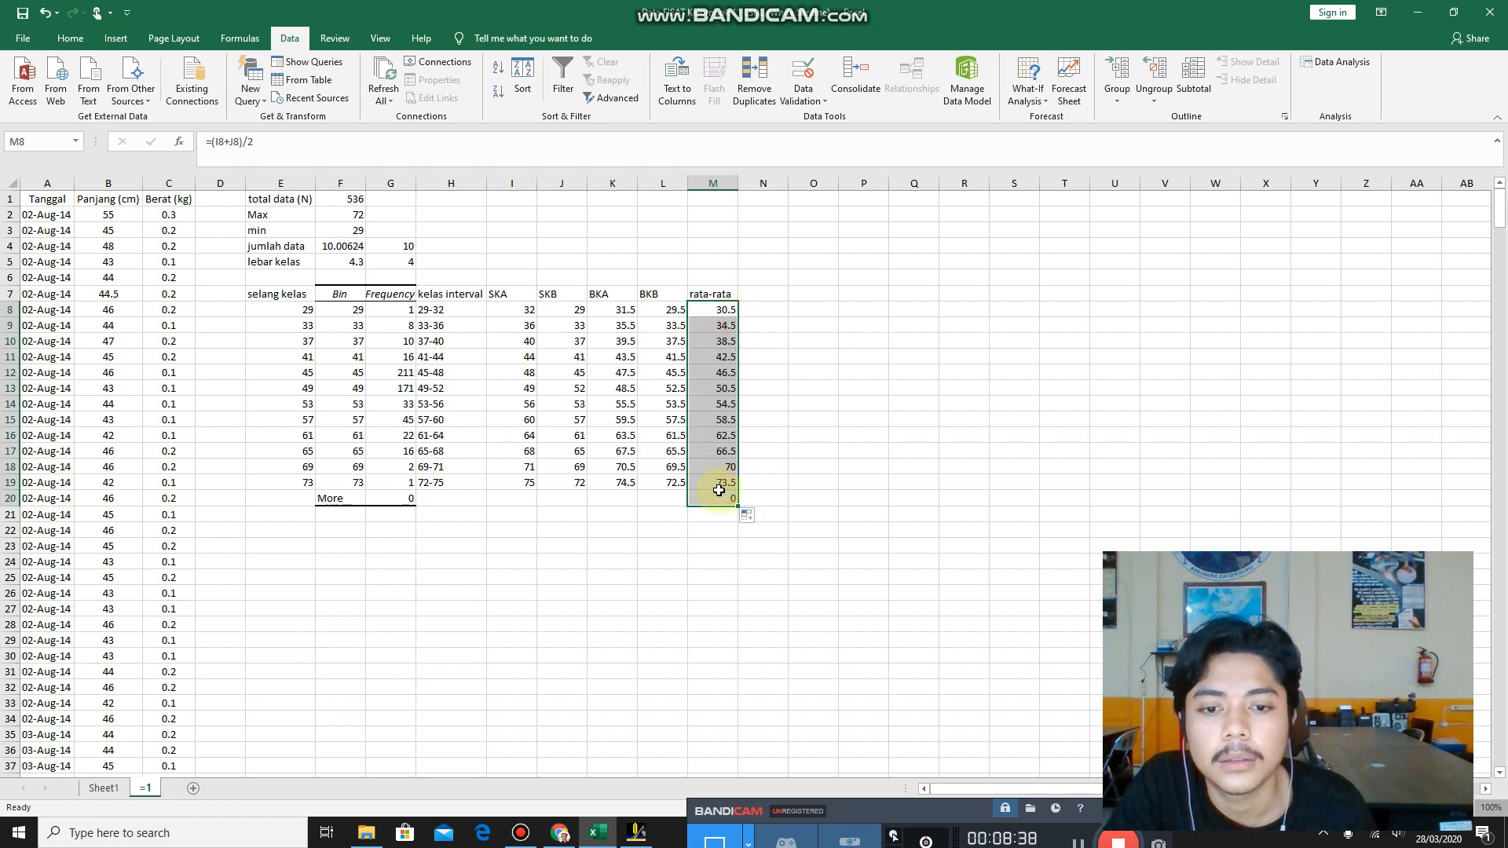
left_click(717, 492)
key("BackSpace")
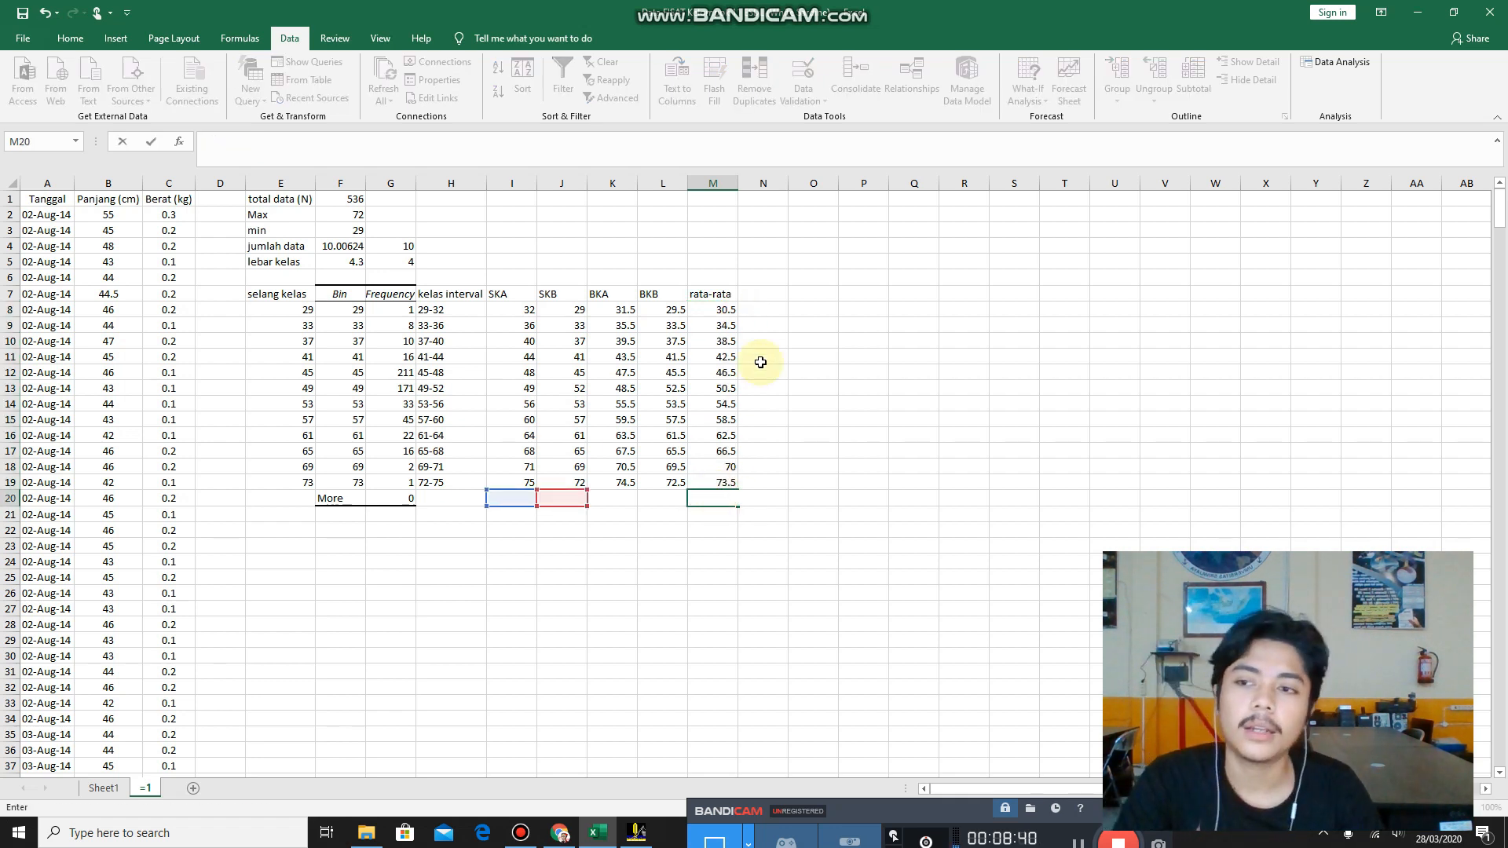
left_click(767, 294)
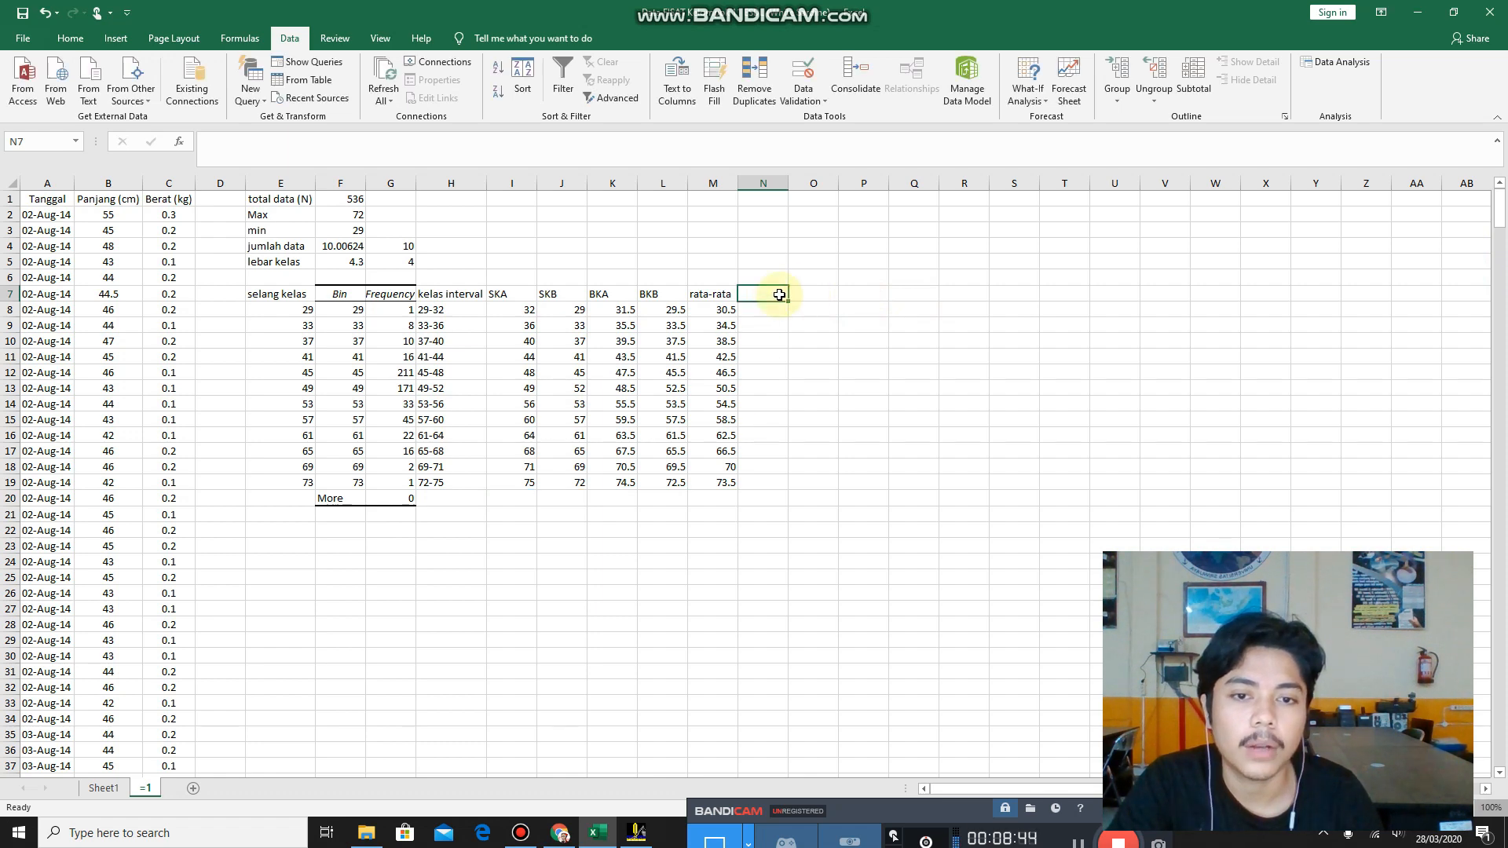
left_click(807, 295)
left_click(884, 295)
left_click(919, 293)
left_click(766, 293)
mouse_move(1499, 210)
left_mouse_down()
mouse_move(1501, 232)
mouse_move(1501, 216)
left_mouse_up()
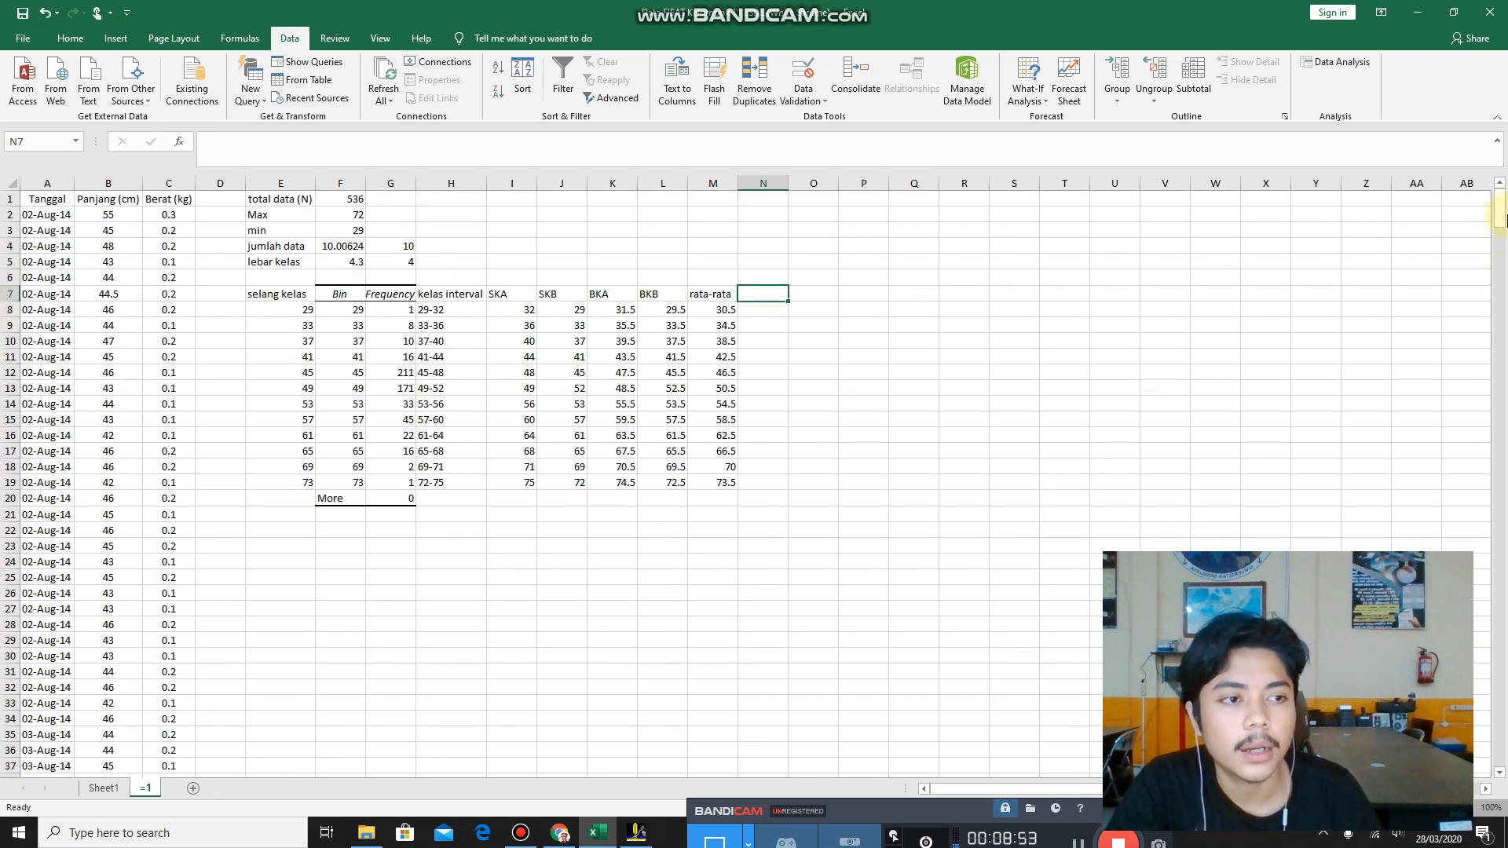
left_click(765, 293)
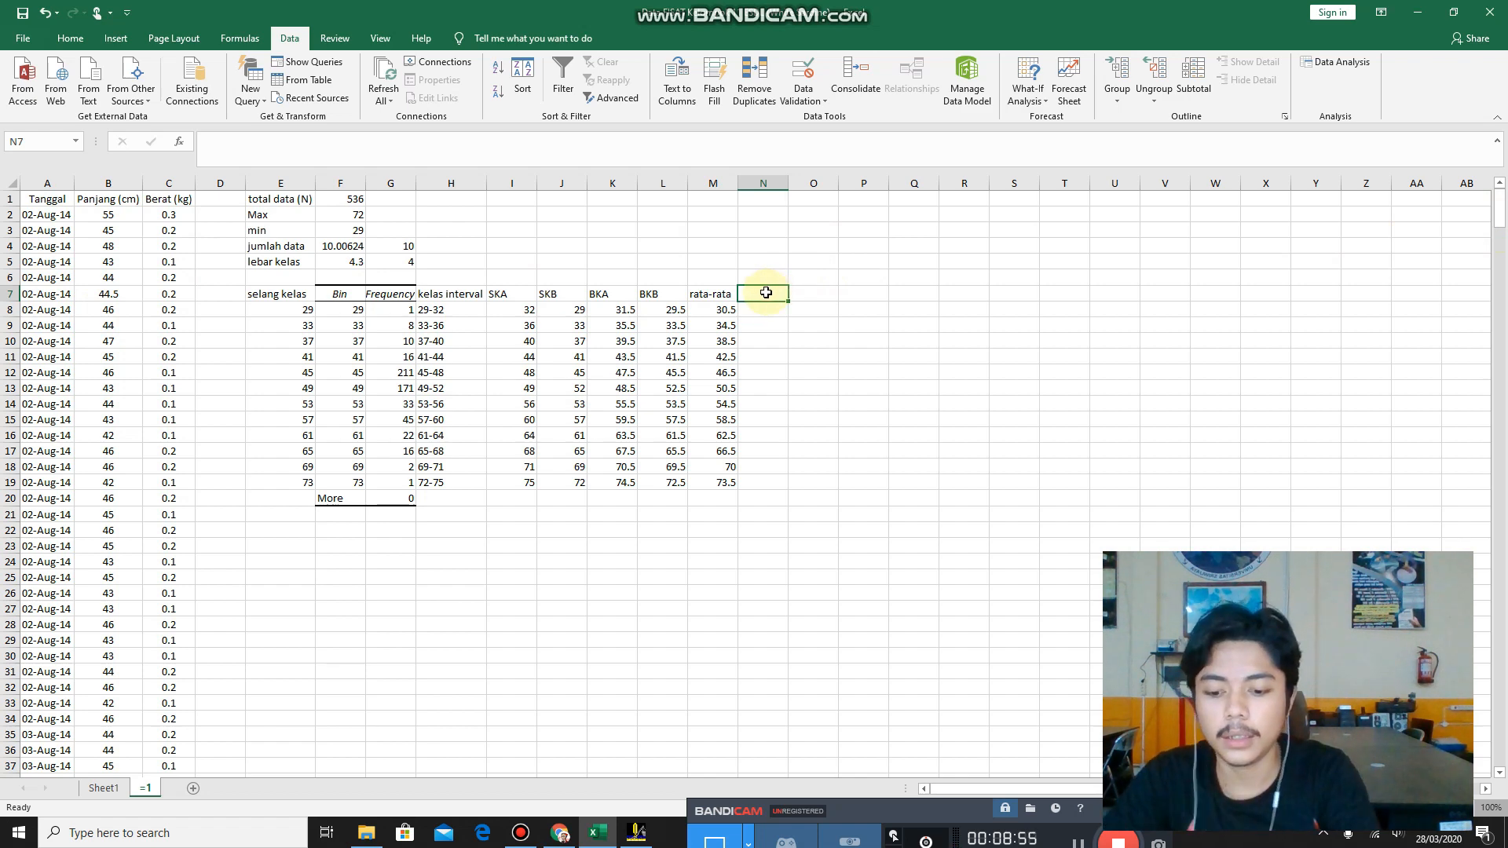
Enter the month headings agustus in N7 and september in O7, beside the rata-rata column.
type("agustus")
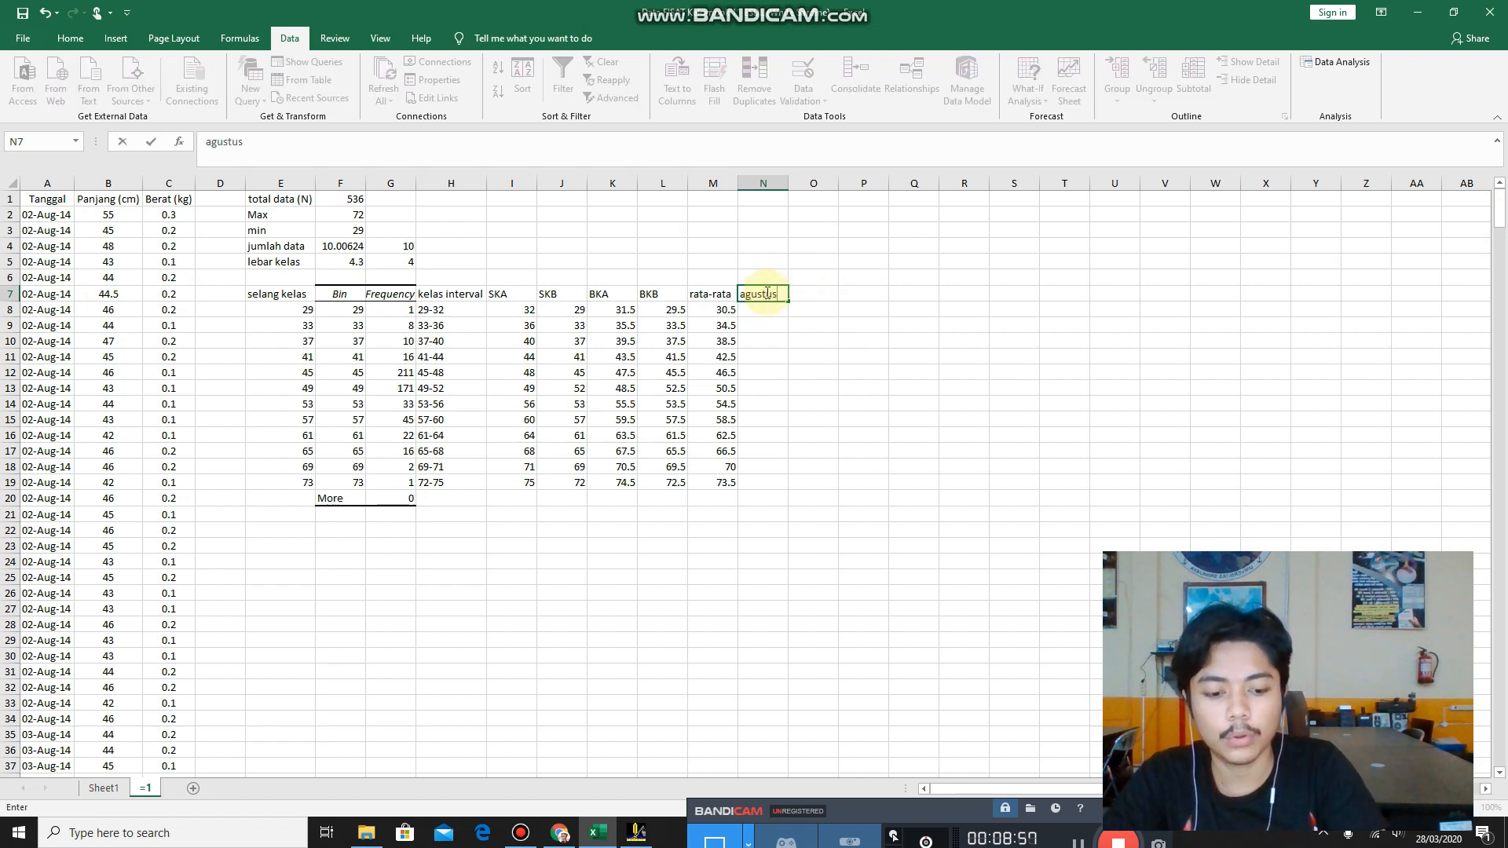
key("Tab")
type("se")
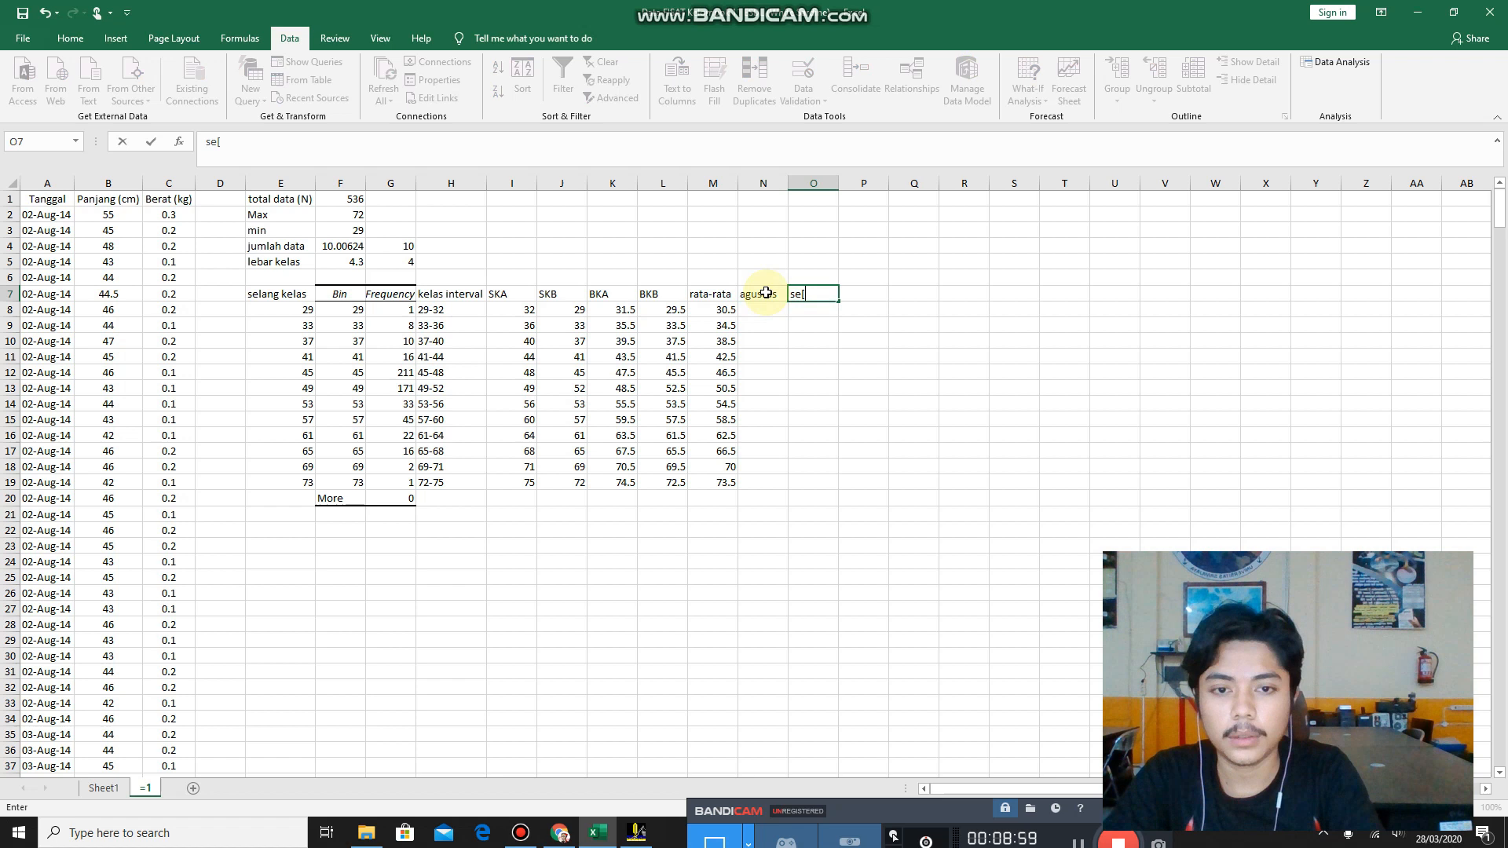
type("ptember")
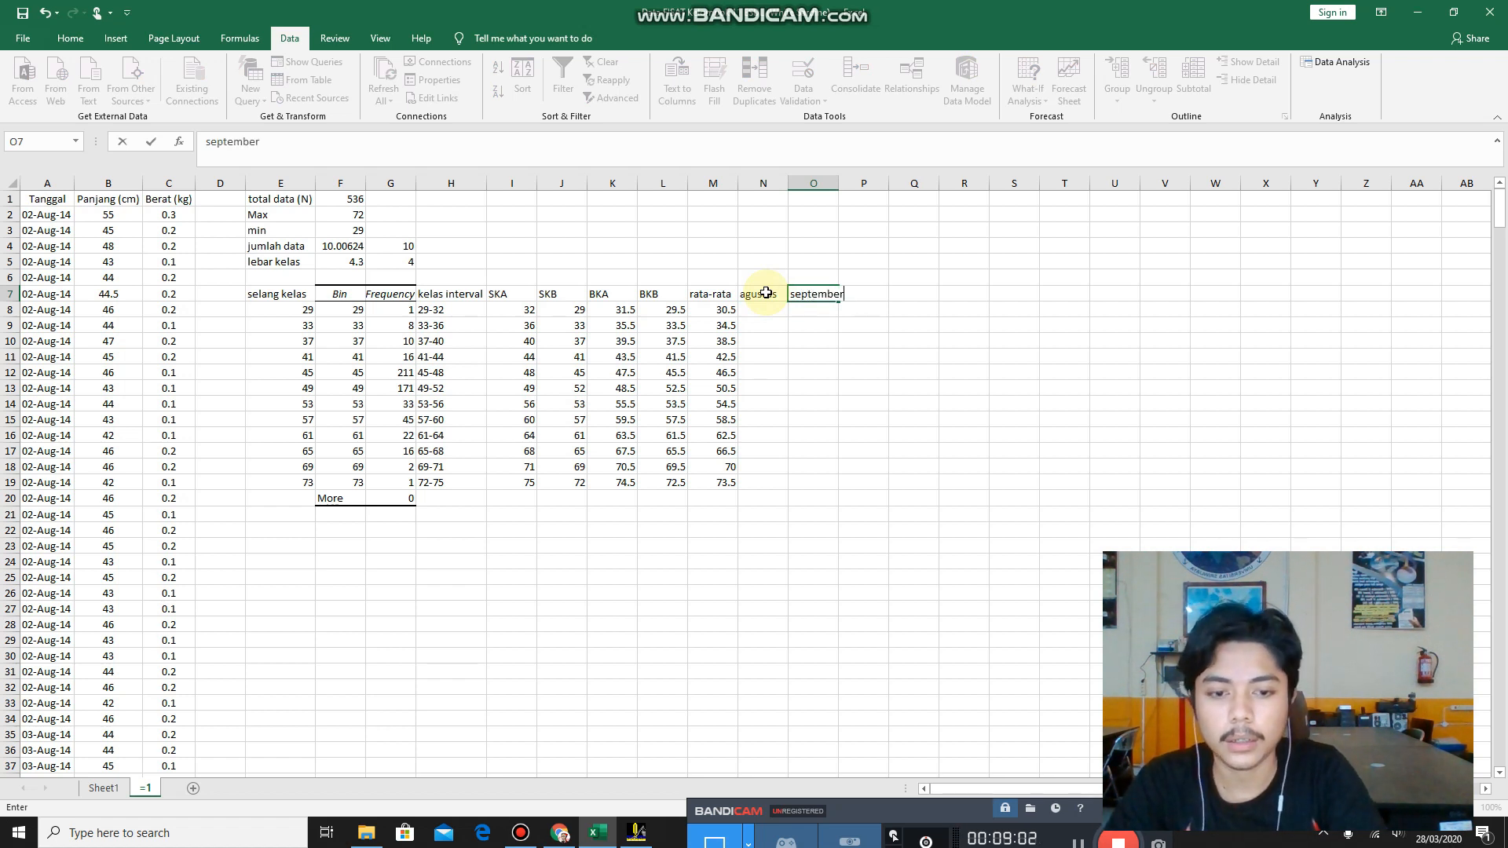
Enter the heading oktober in P7, beside the september heading.
key("Left")
key("Down")
key("Right")
key("Right")
key("Up")
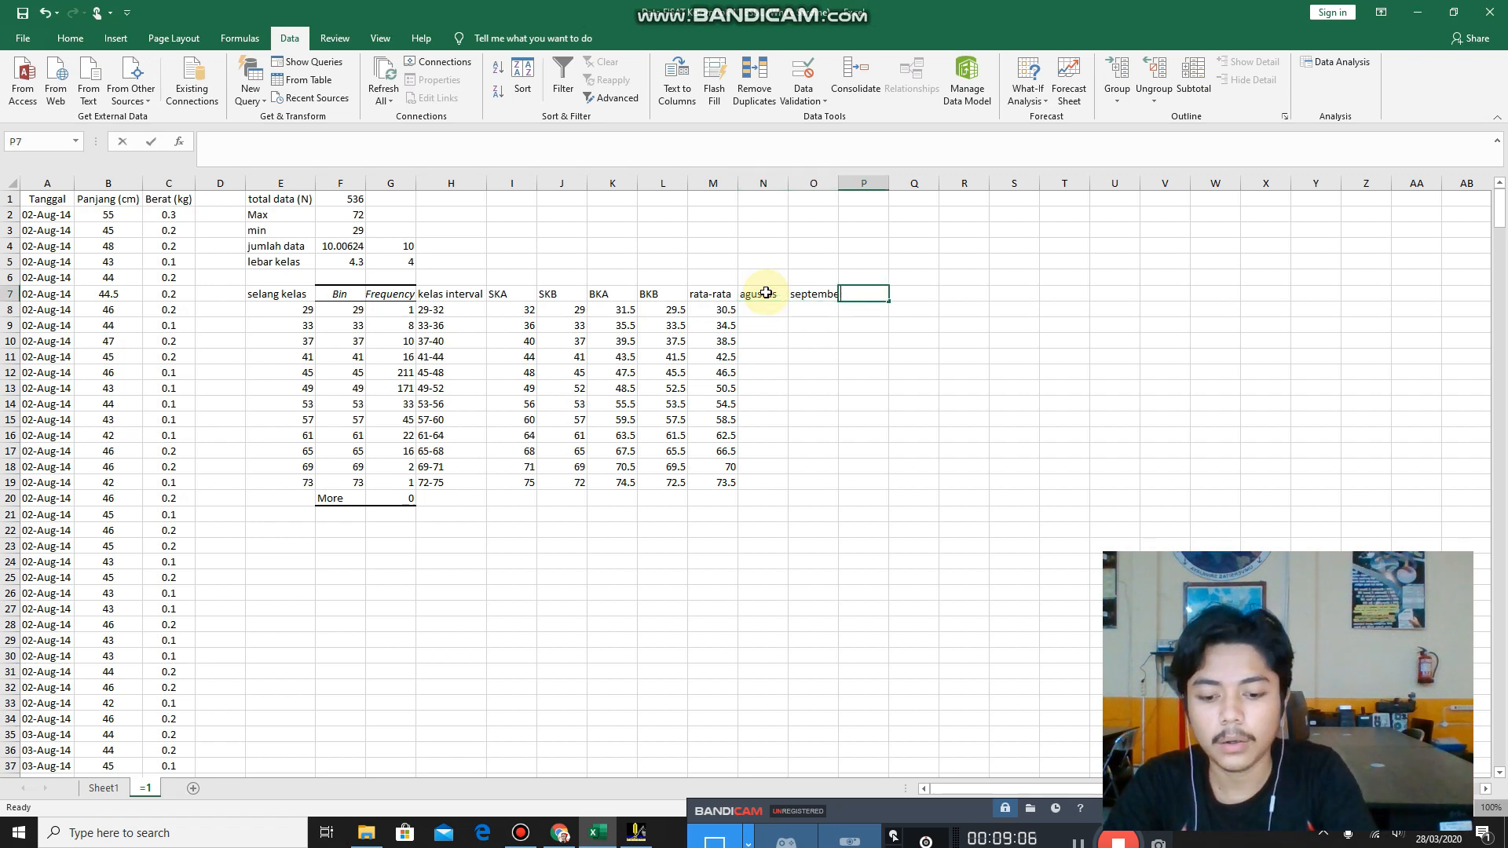
type("okti")
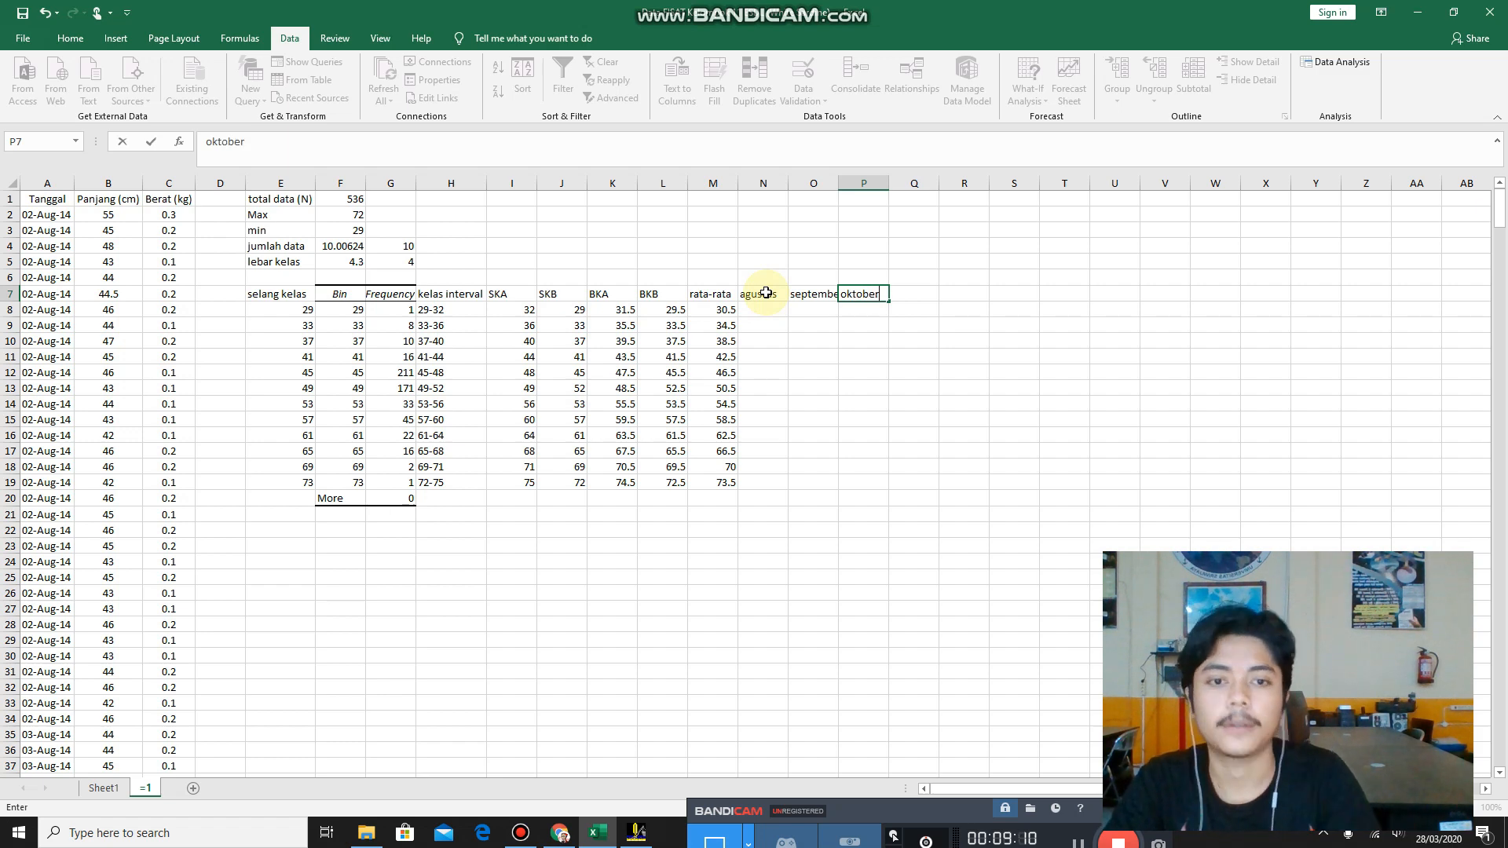
left_click(864, 323)
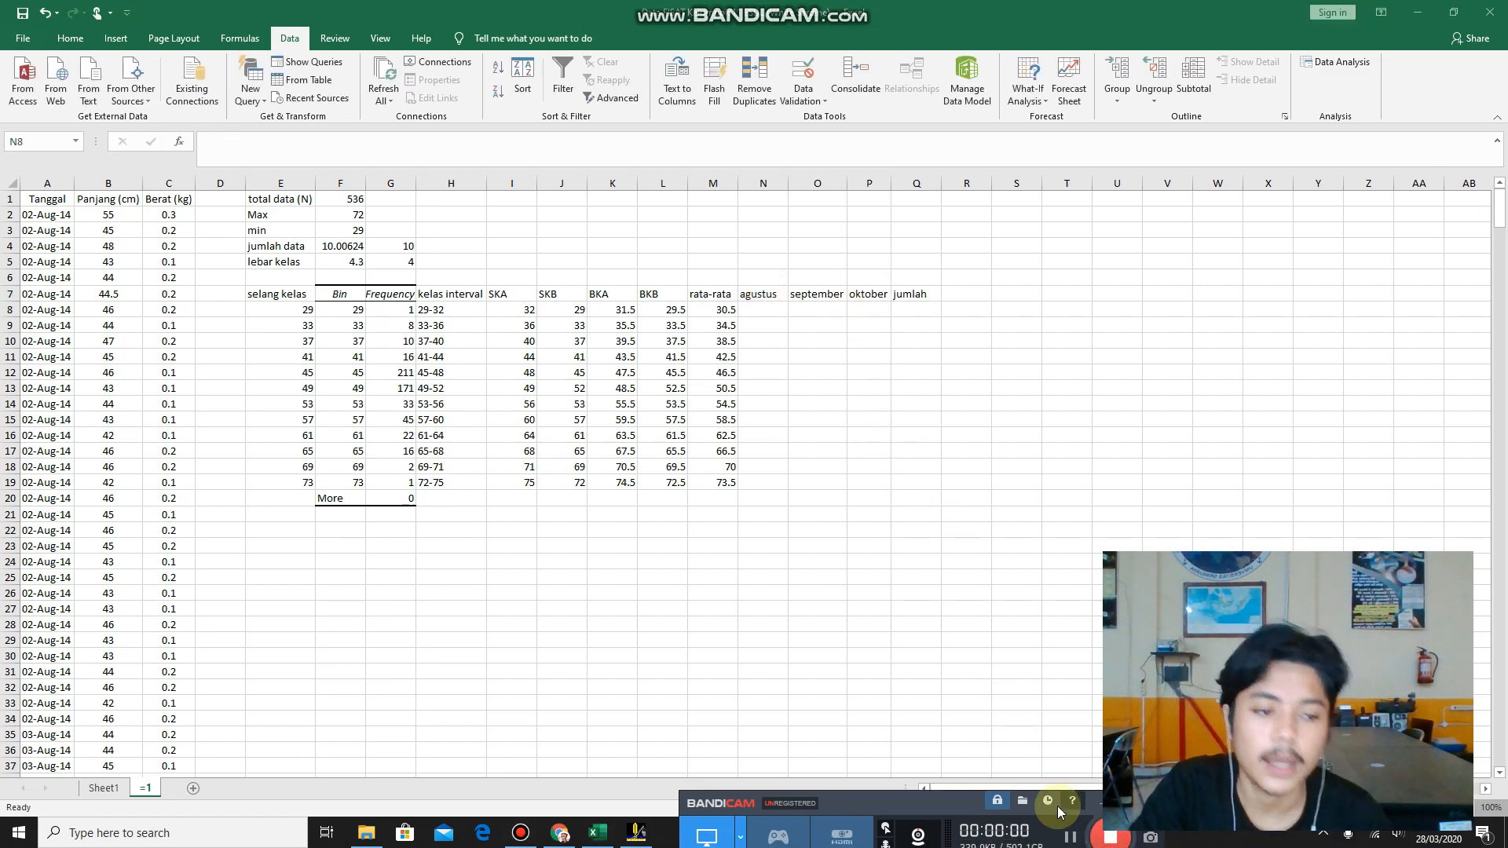
Select the first agustus cell, N8, and open the Histogram tool from the data analysis tools.
left_click(762, 297)
left_click(821, 300)
left_click(870, 296)
left_click(757, 312)
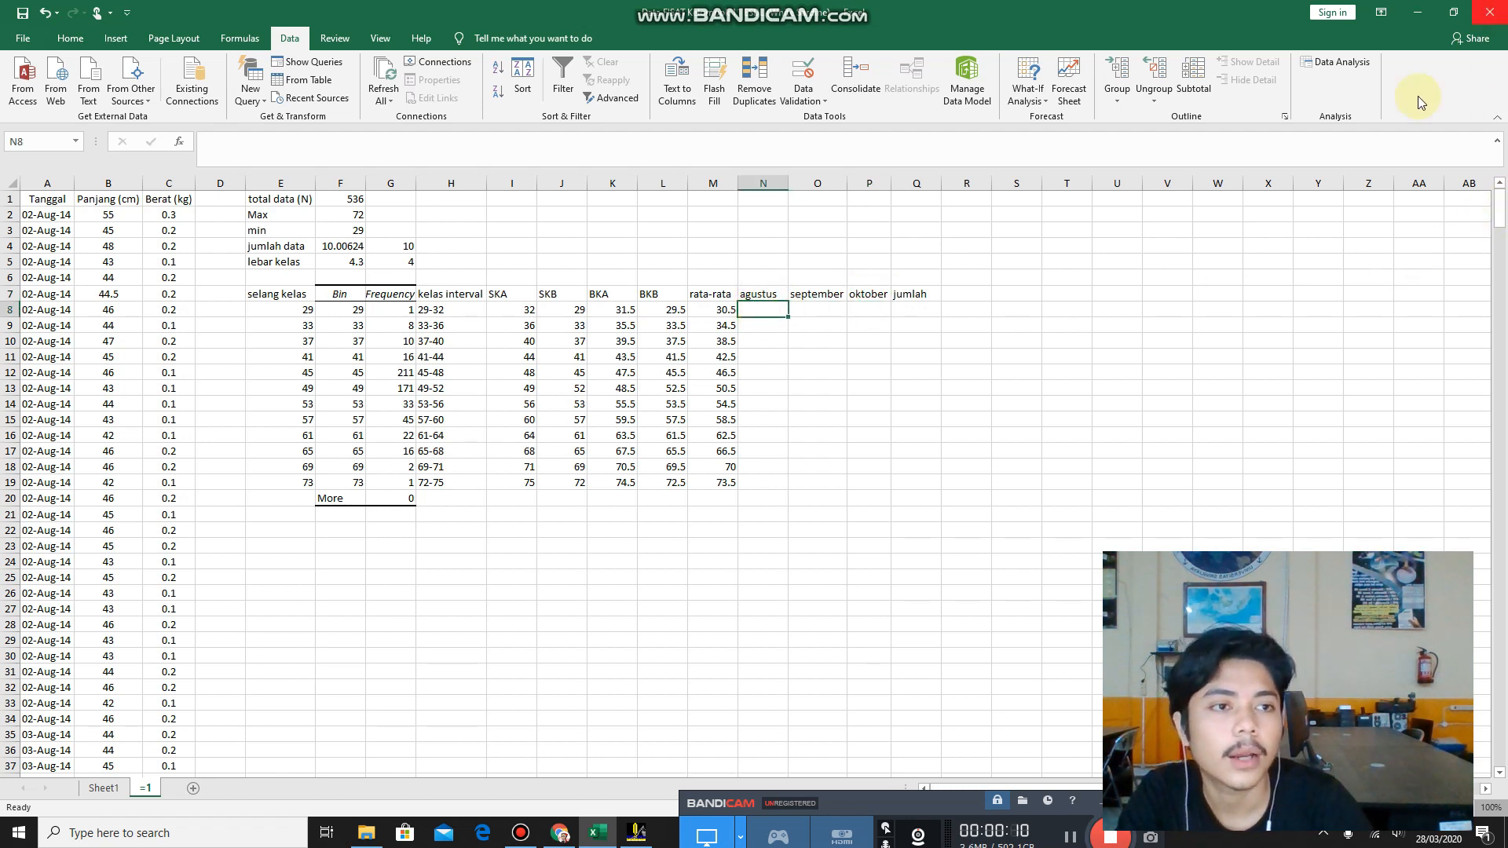
left_click(1301, 71)
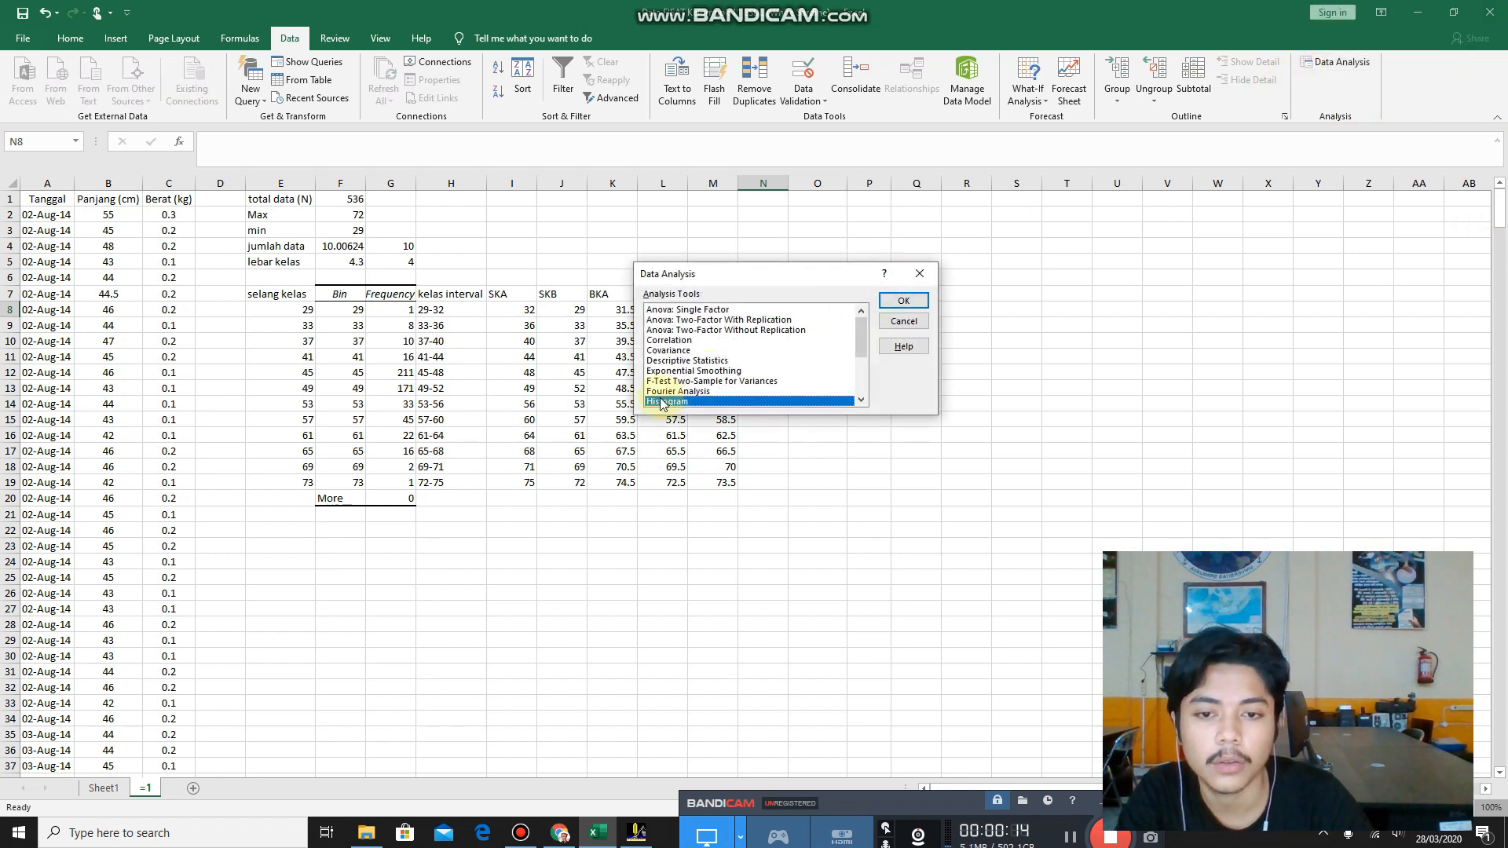
left_click(903, 301)
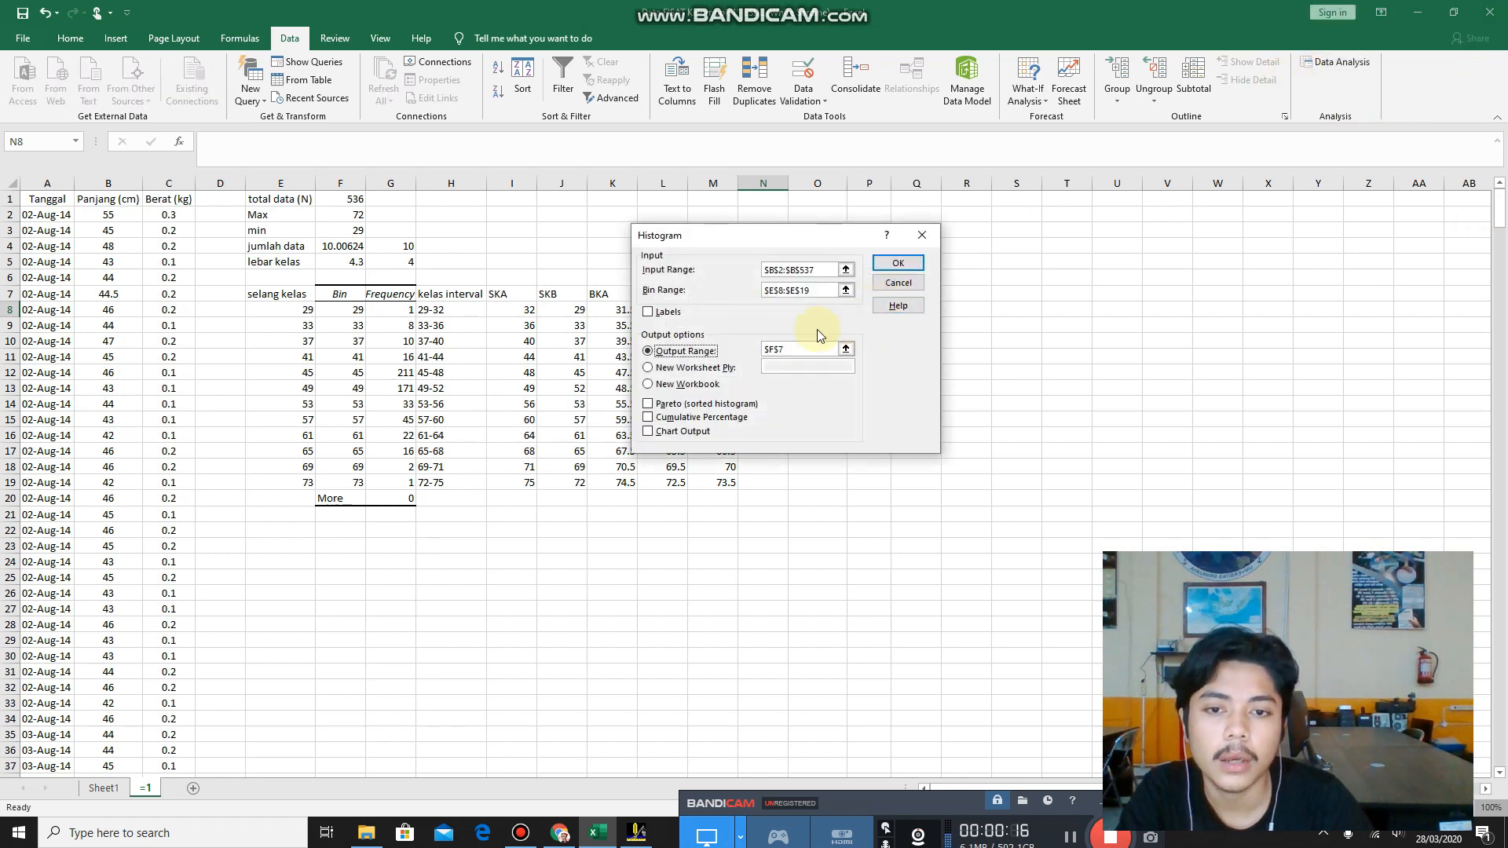
Set the histogram's input range to the August lengths in $B$2:$B$162.
left_click(846, 271)
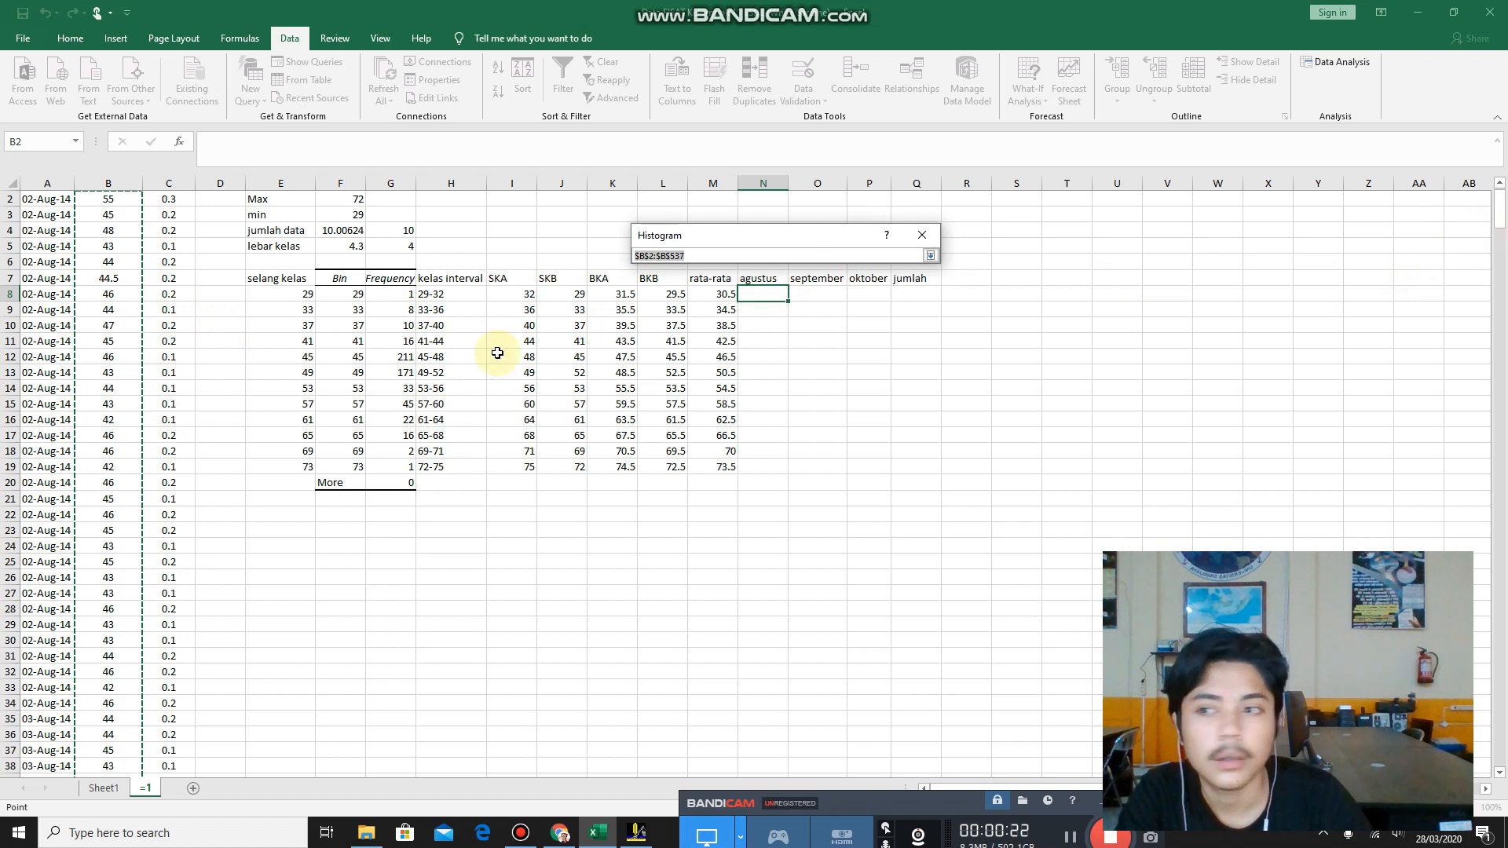
scroll(80, 276, "up", 1)
left_click(101, 216)
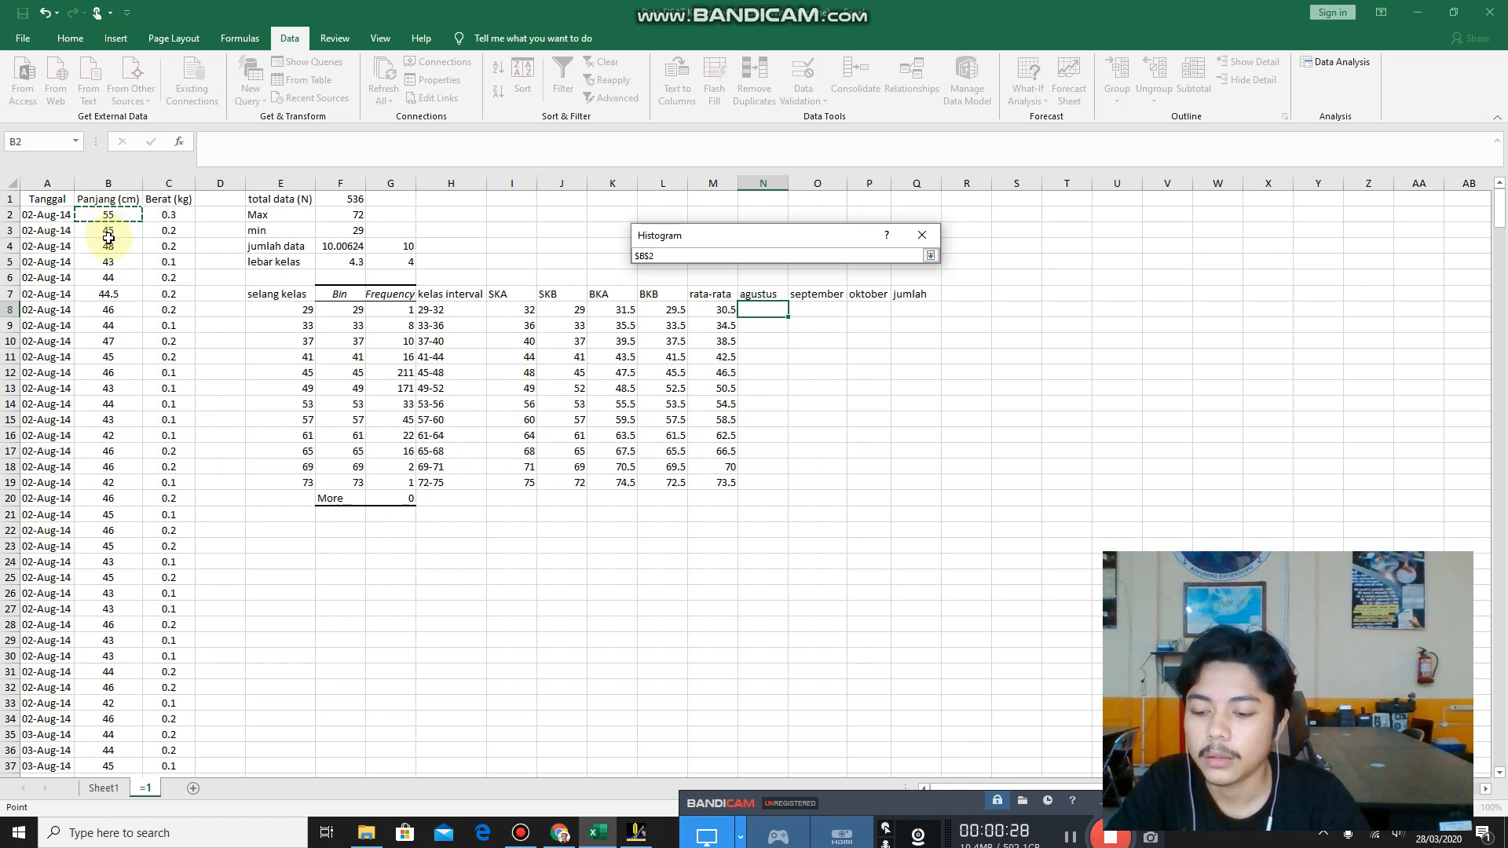
scroll(113, 346, "down", 20)
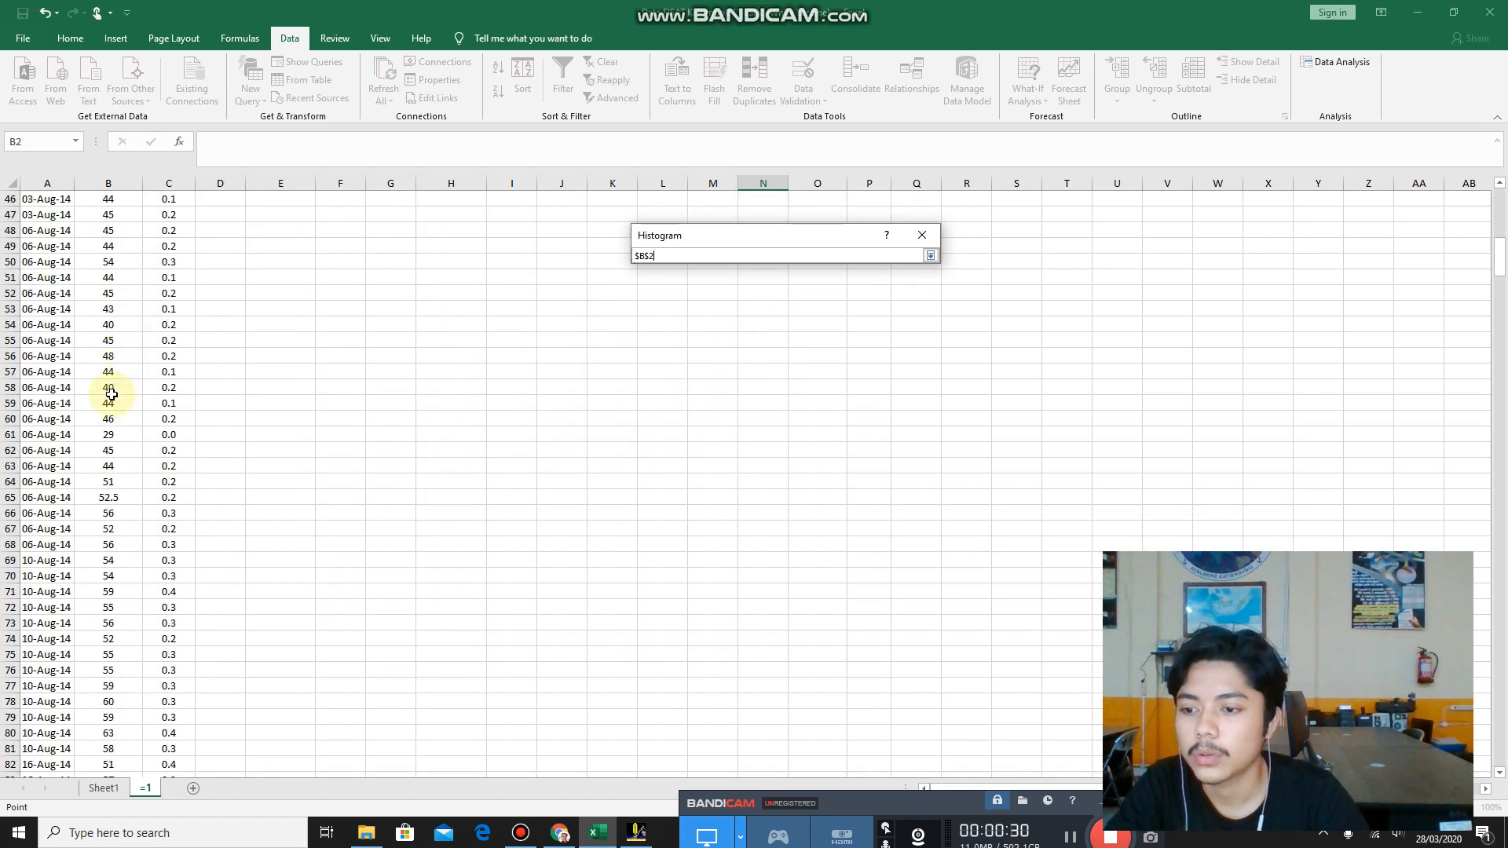
scroll(95, 458, "down", 20)
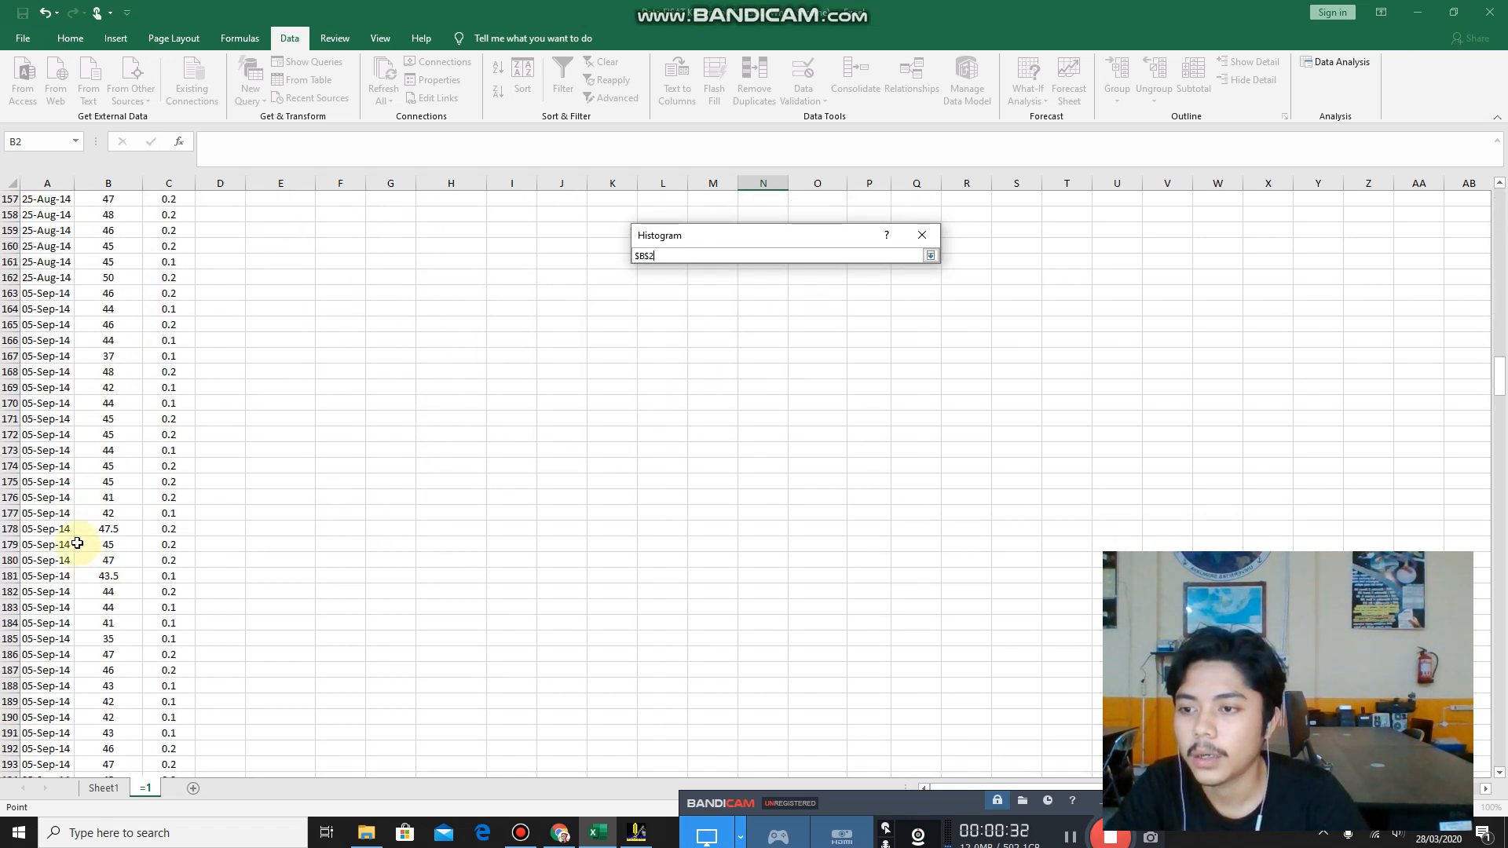
scroll(66, 534, "down", 1)
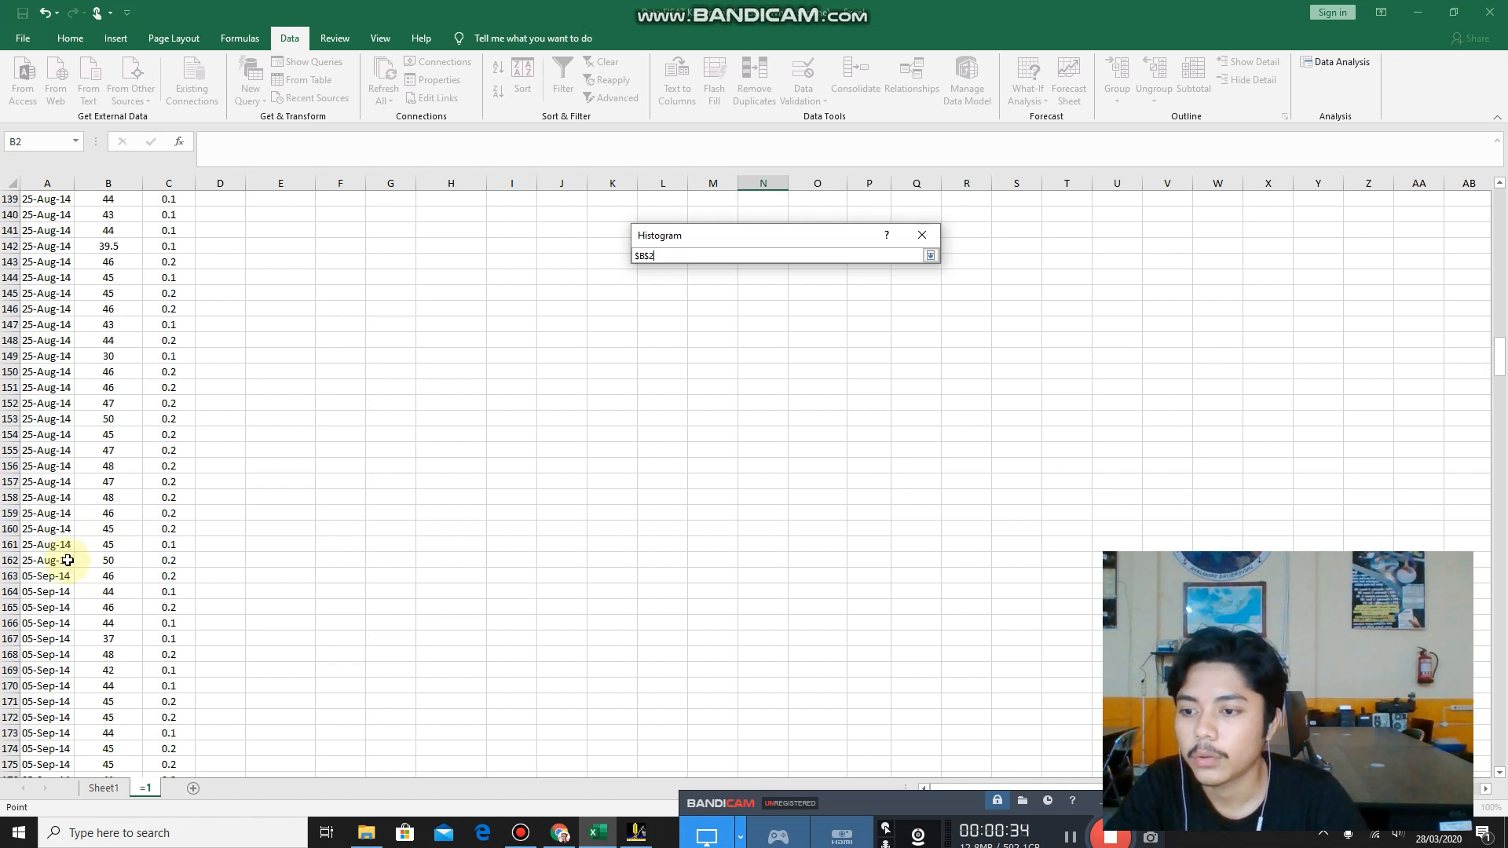
left_click(92, 563, "shift")
scroll(430, 487, "up", 11)
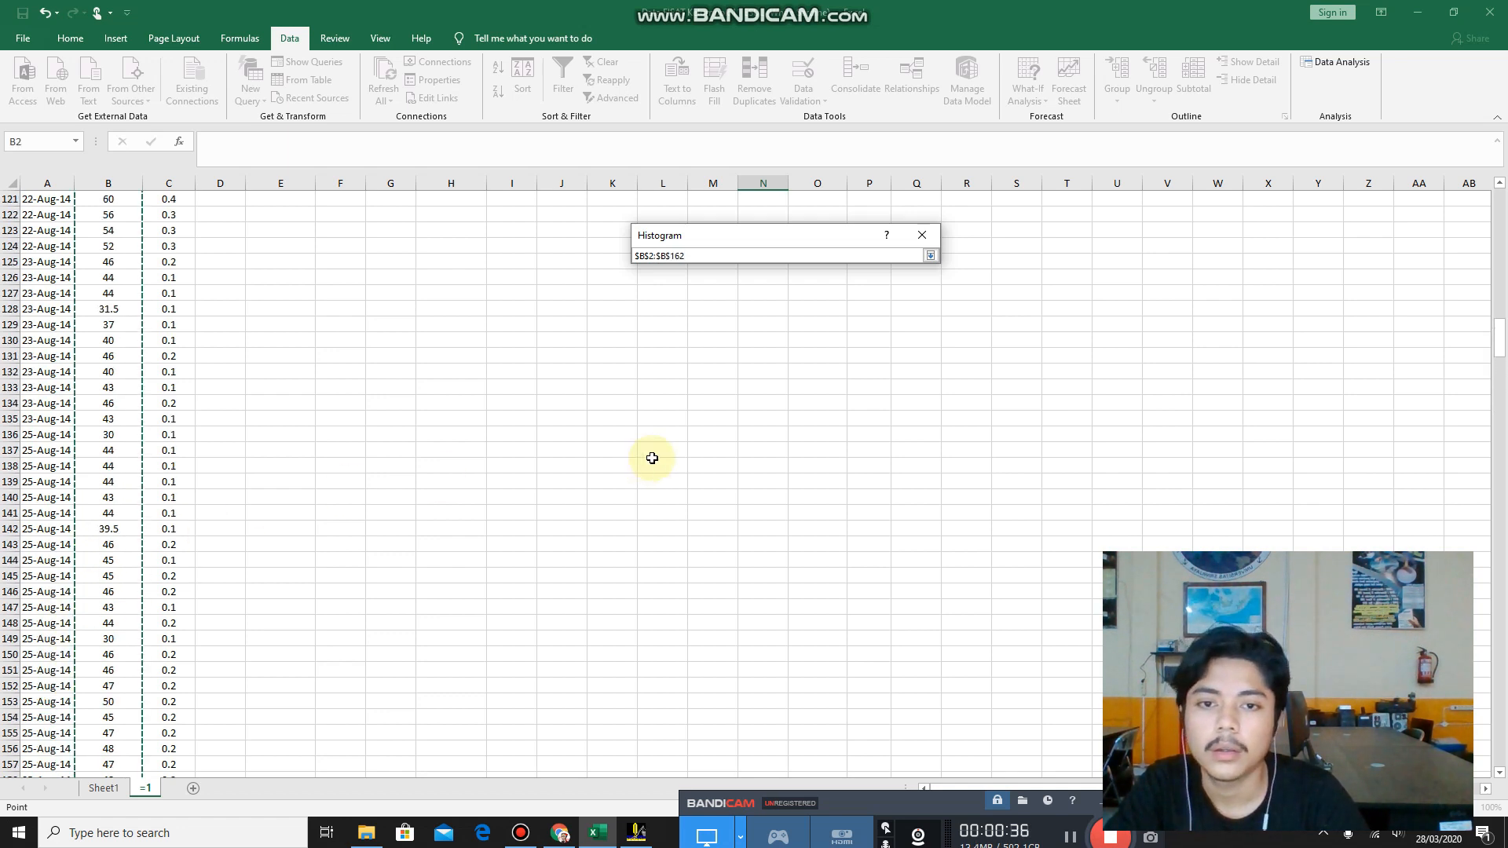
scroll(447, 369, "up", 15)
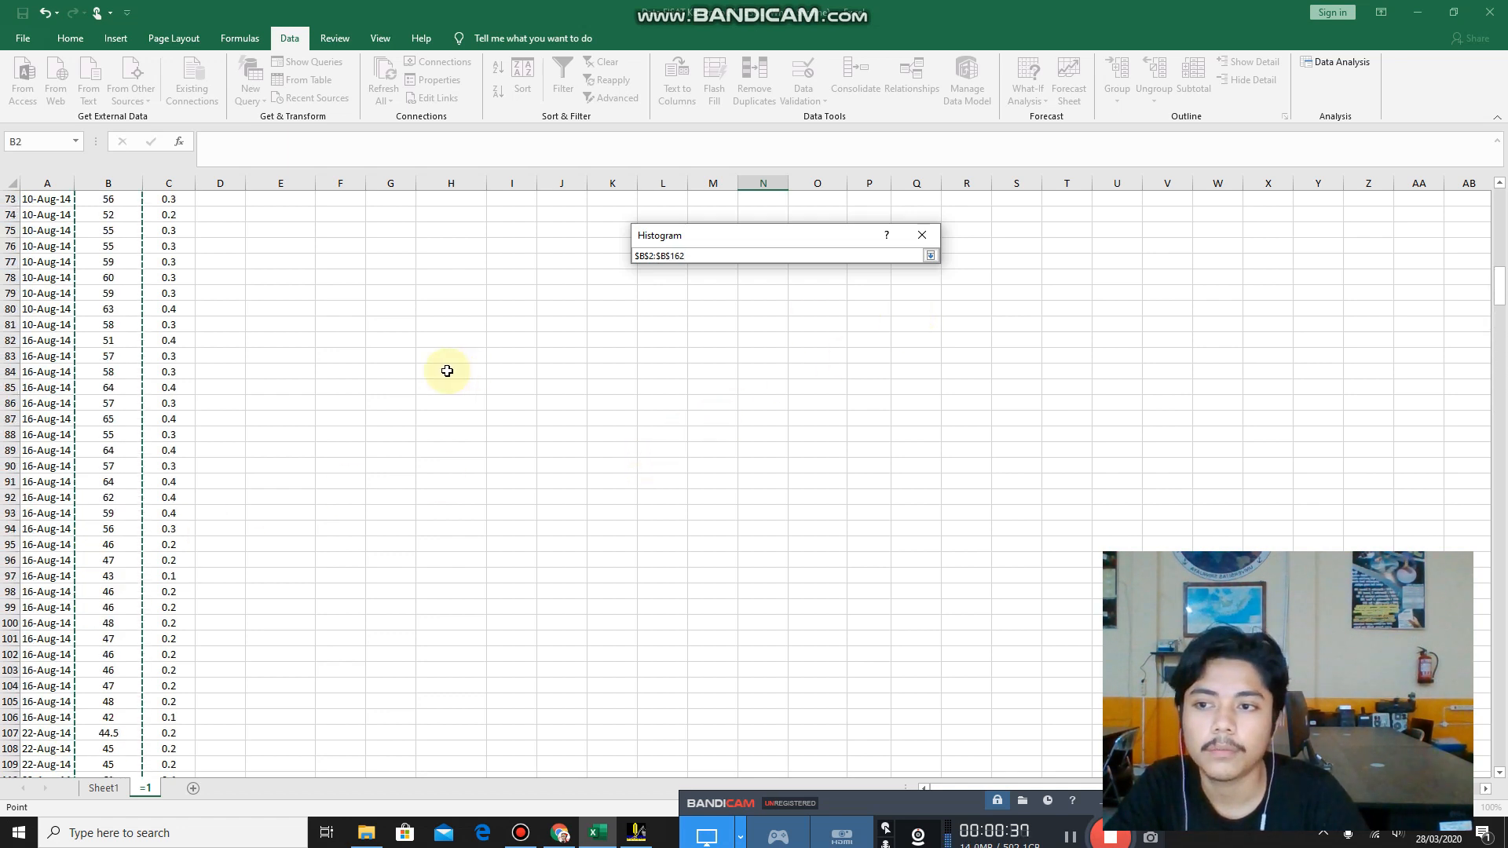
left_click(930, 256)
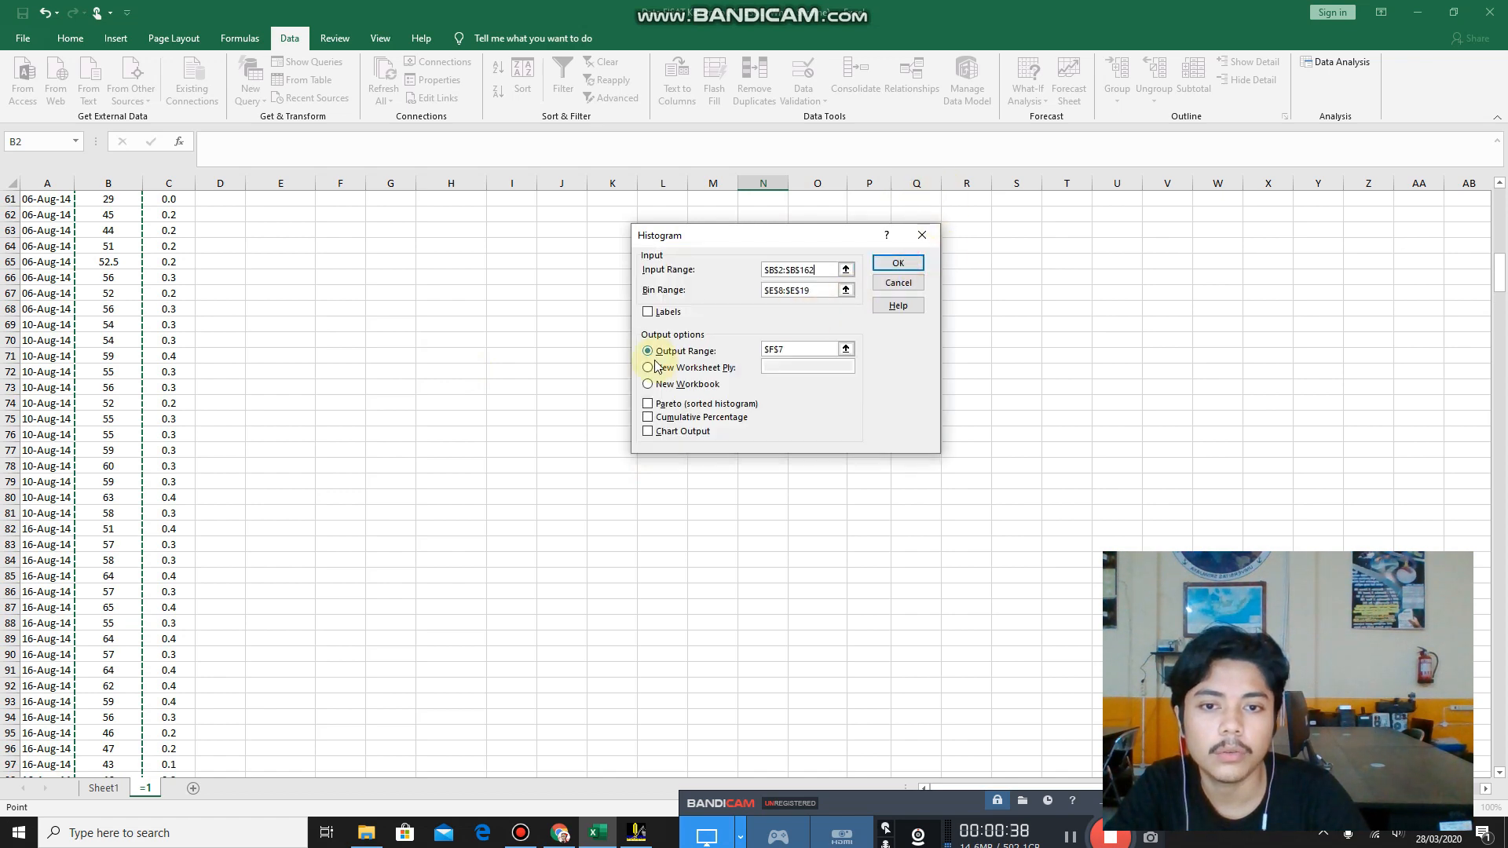
Set the histogram's bin range to the selang kelas values in $E$8:$E$19.
left_click(846, 291)
scroll(589, 330, "up", 20)
left_click(294, 311)
left_click(277, 309)
left_click_drag(277, 308, 277, 480)
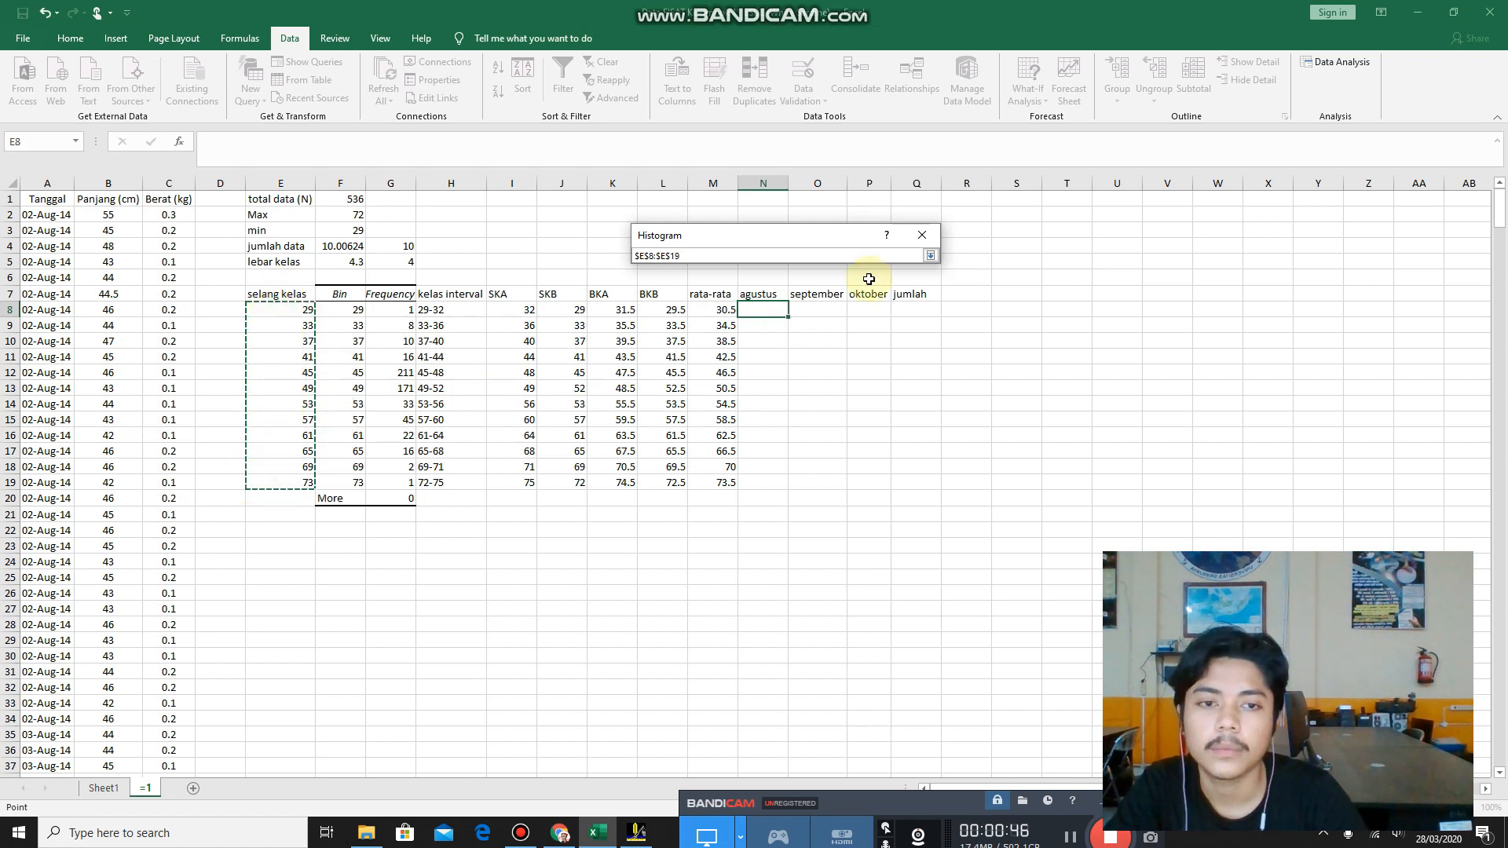
left_click(930, 255)
Set the histogram's output range to $E$23 below the existing table and generate the August frequency table.
scroll(687, 357, "down", 1)
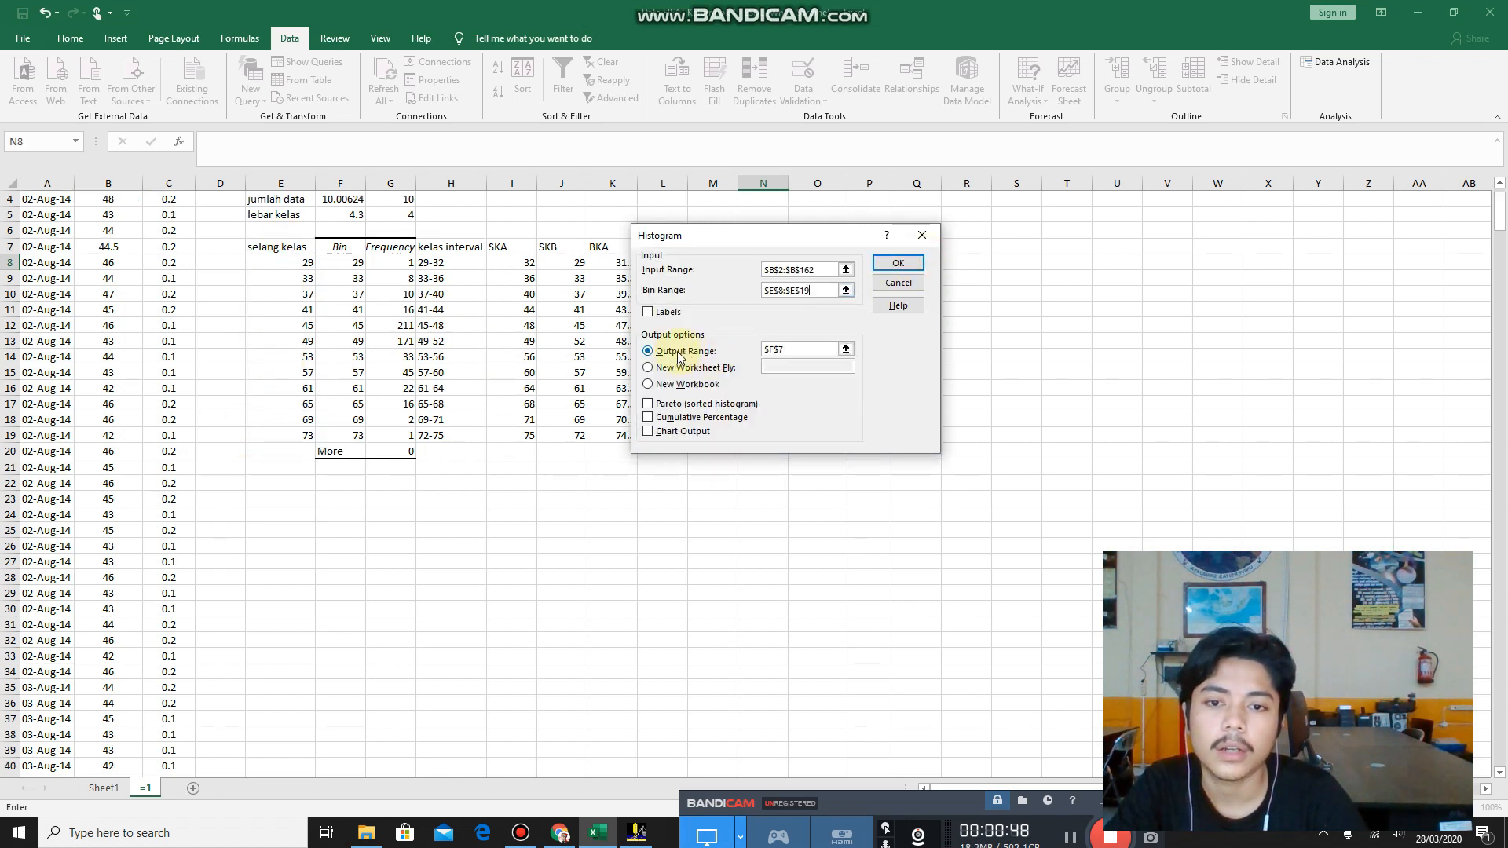
scroll(680, 357, "up", 1)
left_click(846, 349)
scroll(336, 495, "down", 1)
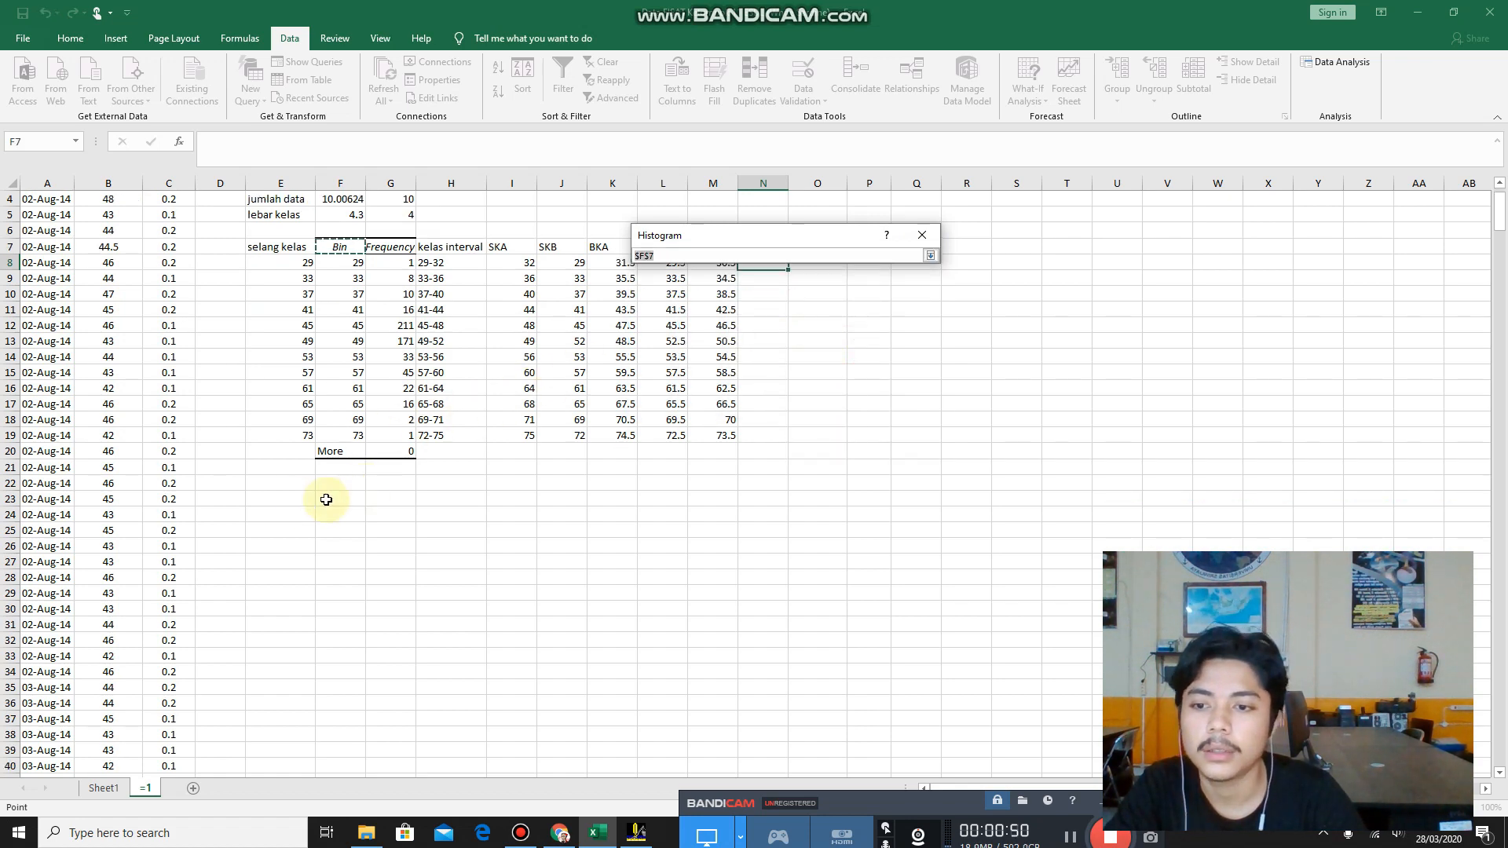
left_click(265, 493)
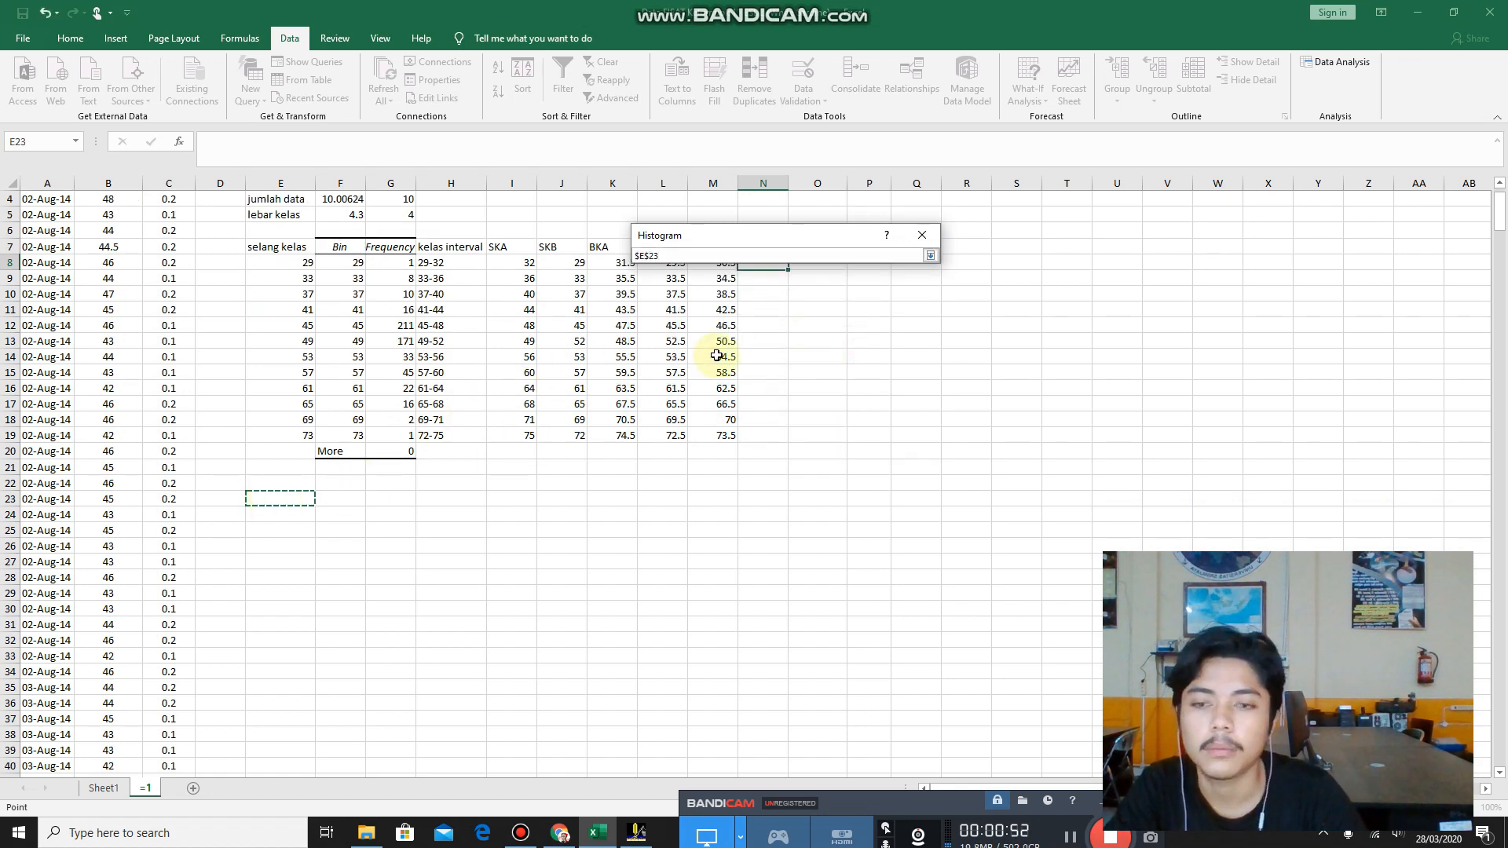
left_click(929, 256)
left_click(897, 262)
scroll(518, 479, "up", 1)
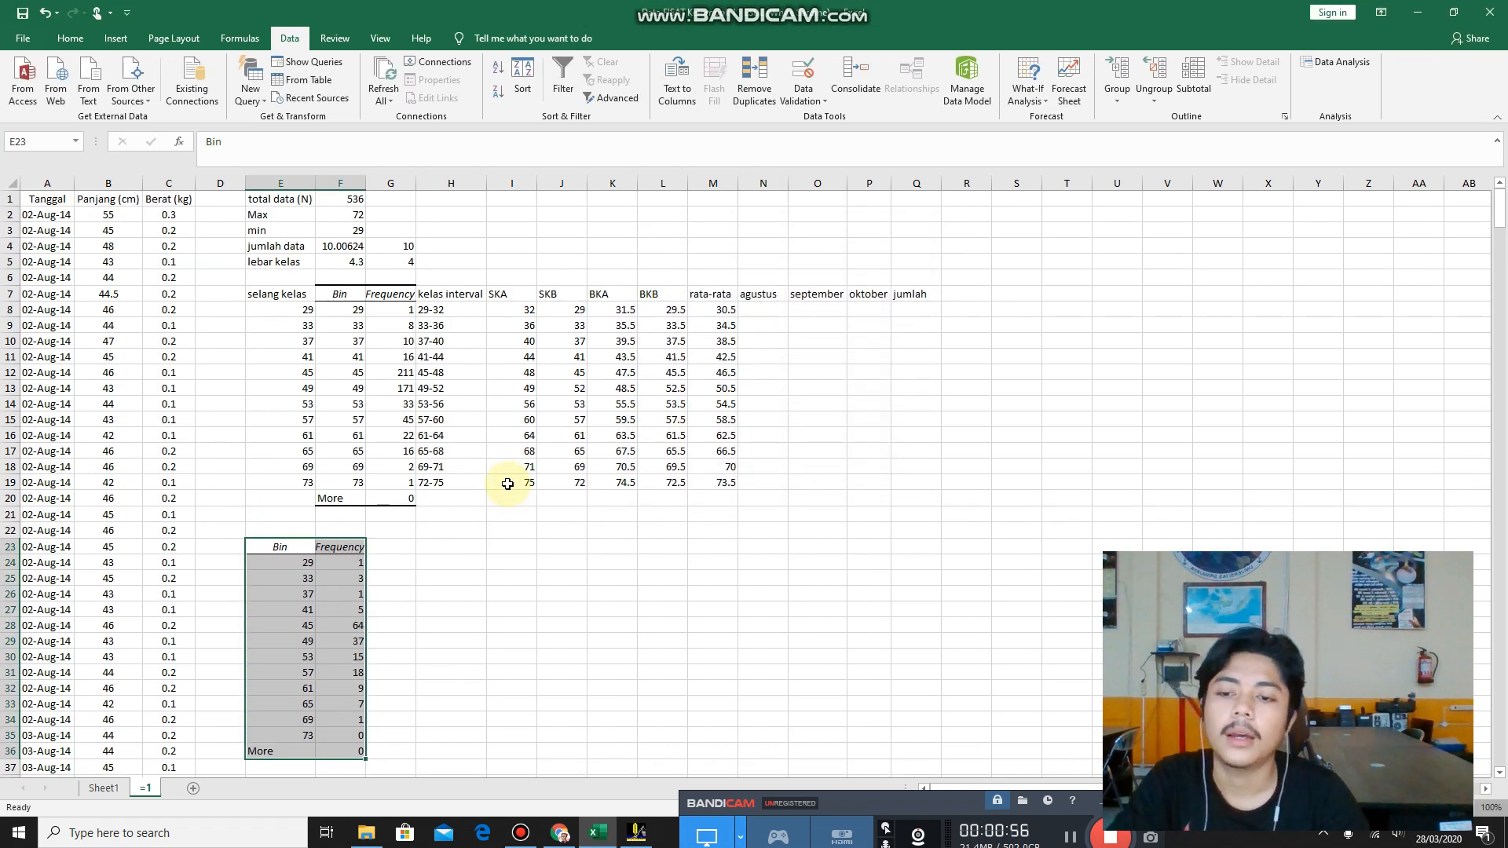
Copy the August frequencies in F24:F35, without the More row, into the agustus column starting at N8.
left_click(417, 581)
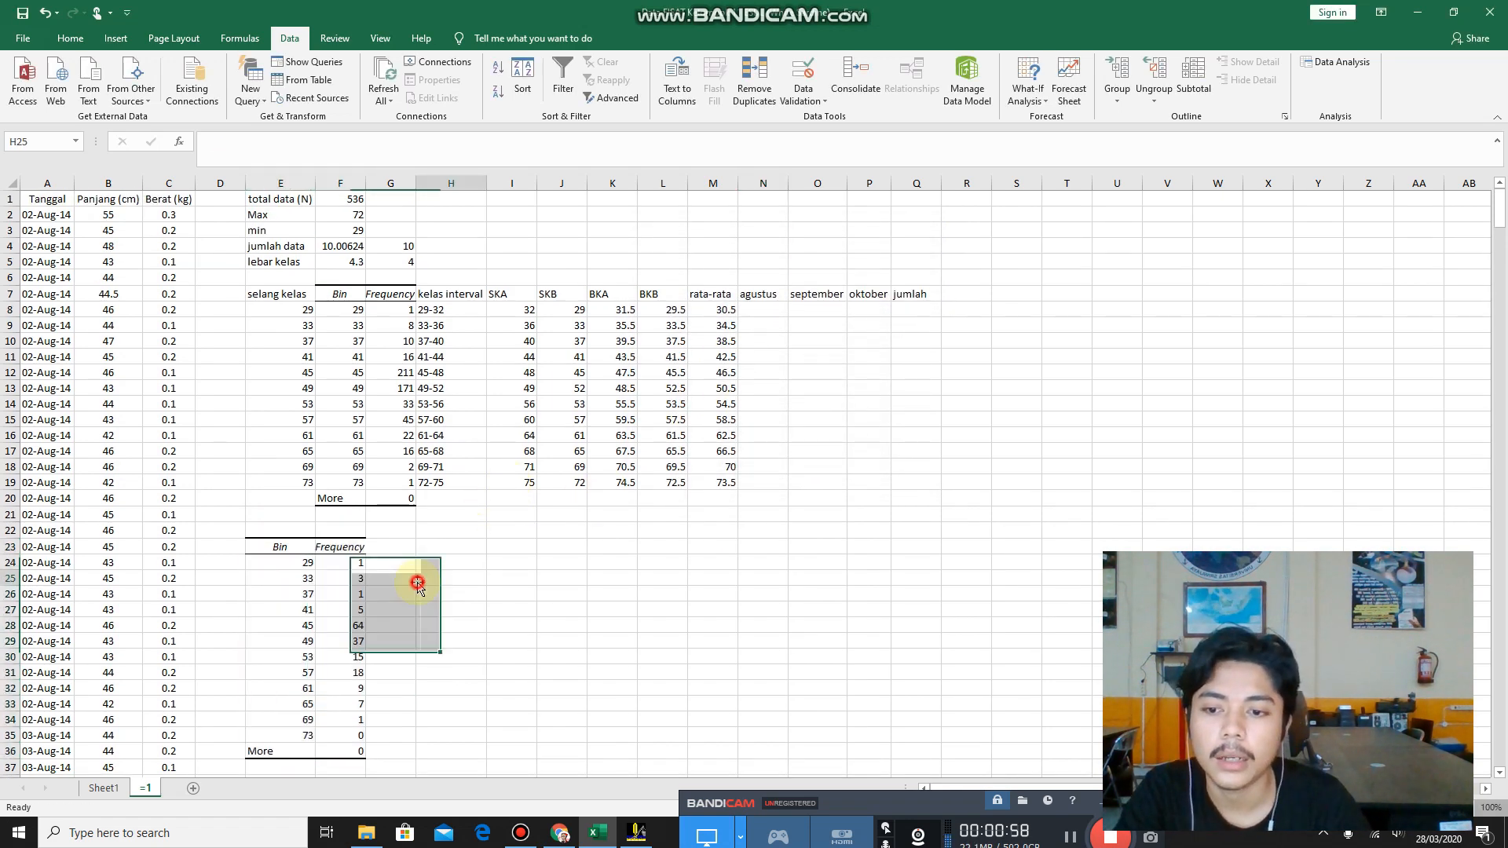
left_click(333, 563)
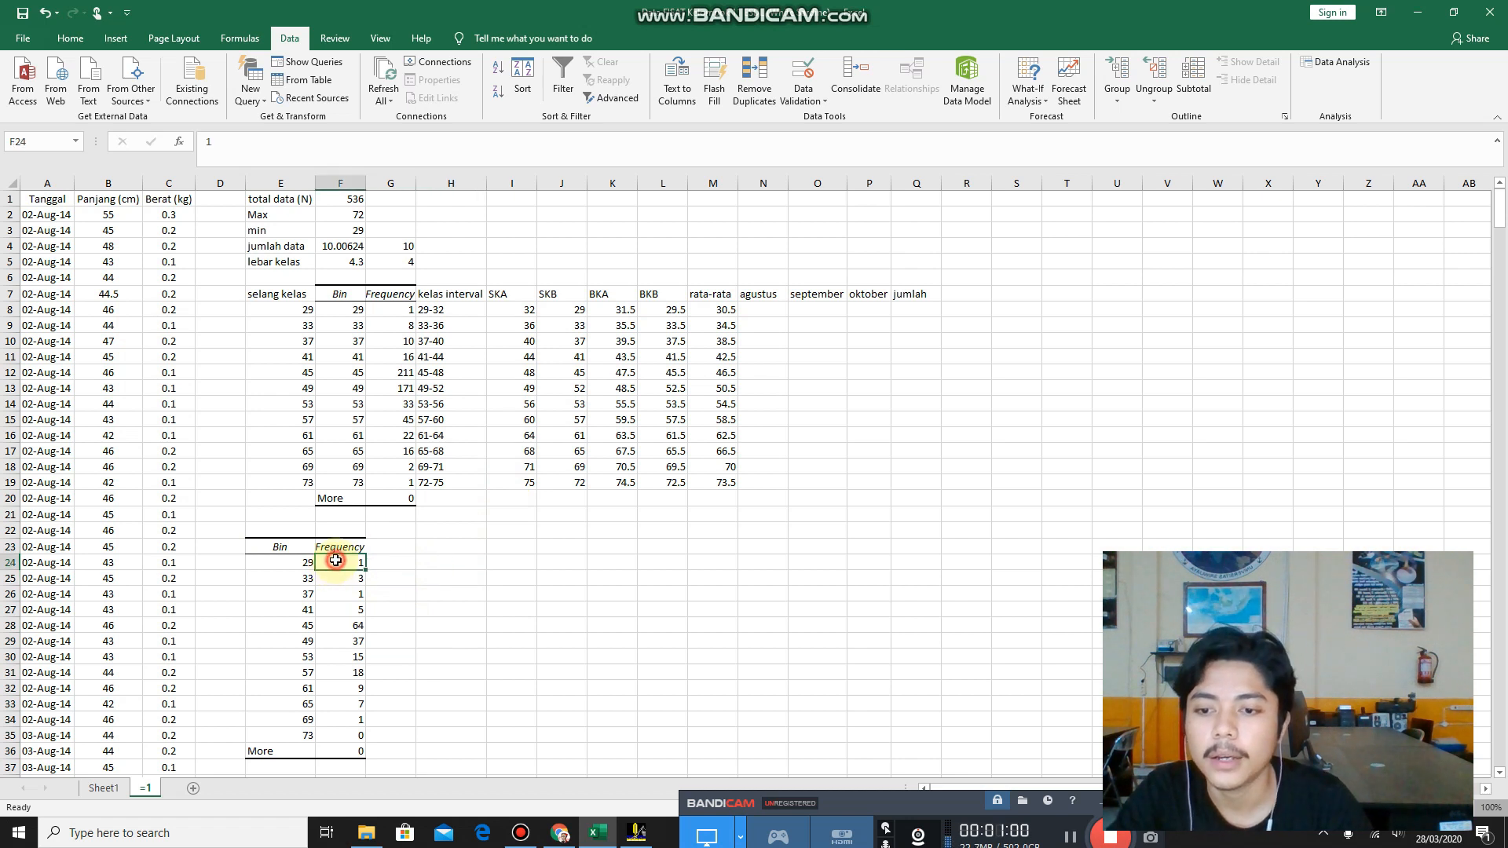
key("shift+Down")
key("shift+Down")
key("shift+Down")
key("shift+Down")
key("shift+Down")
key("shift+Down")
key("shift+Down")
key("shift+Down")
key("shift+Down")
key("shift+Down")
key("shift+Down")
key("shift+Down")
key("shift+Down")
key("shift+Down")
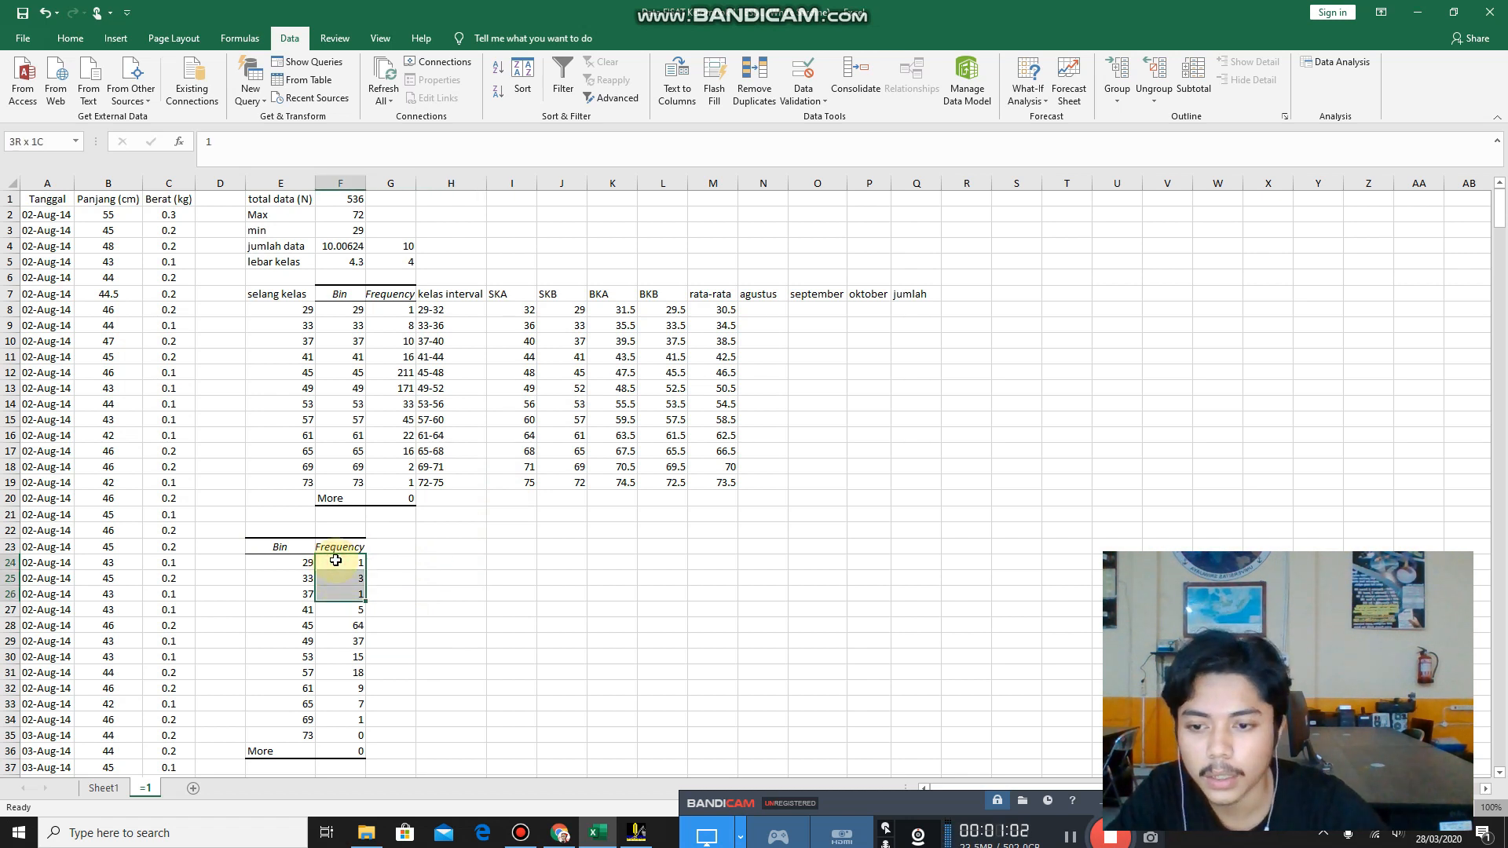
key("shift+Up")
key("shift+Up")
key("shift+Up")
key("shift+Up")
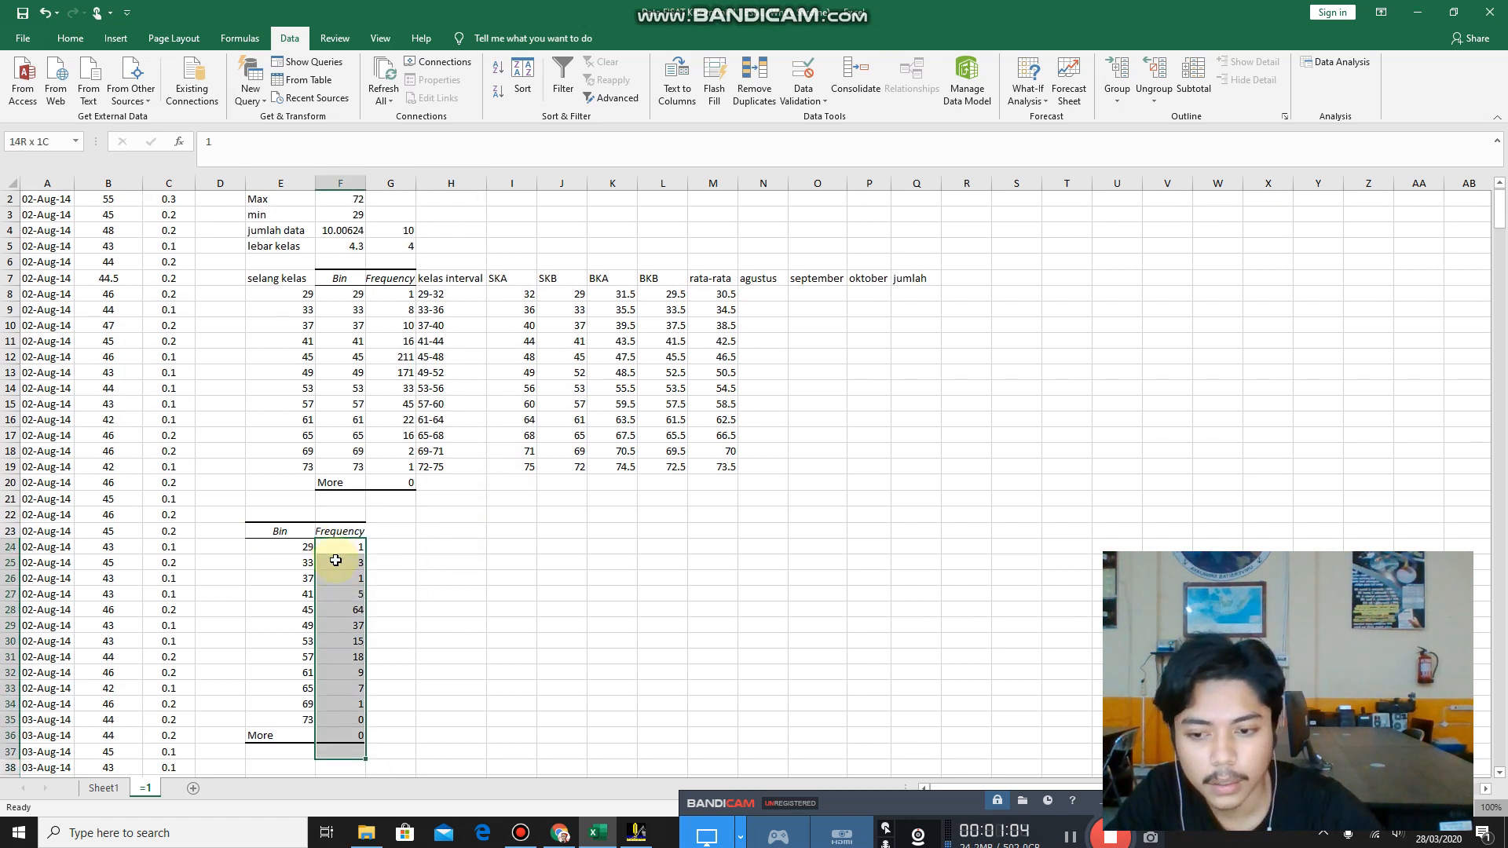
key("shift+Down")
key("ctrl+c")
left_click(751, 294)
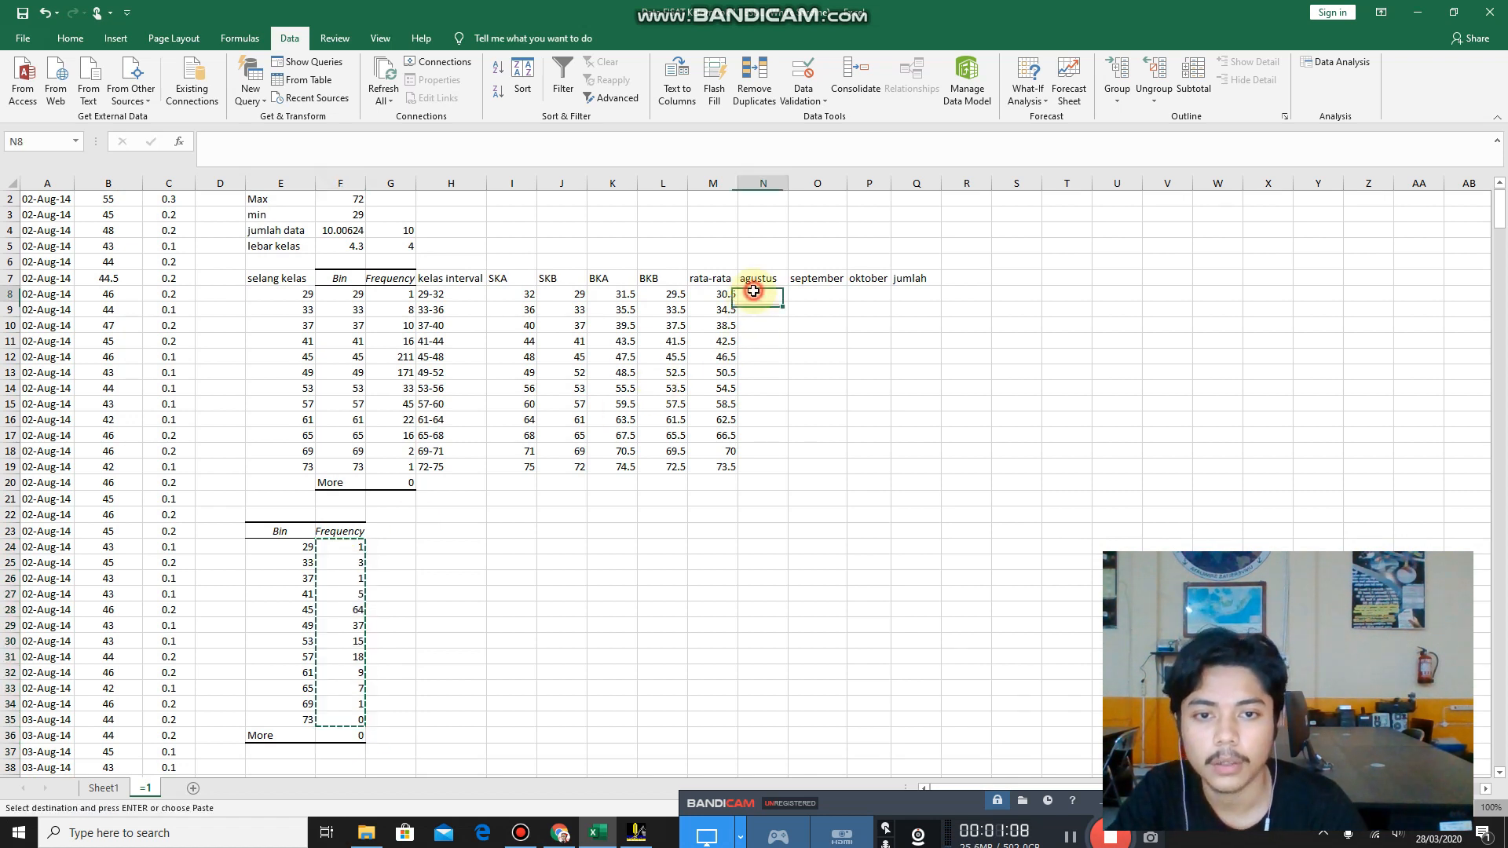
left_click(767, 460, "shift")
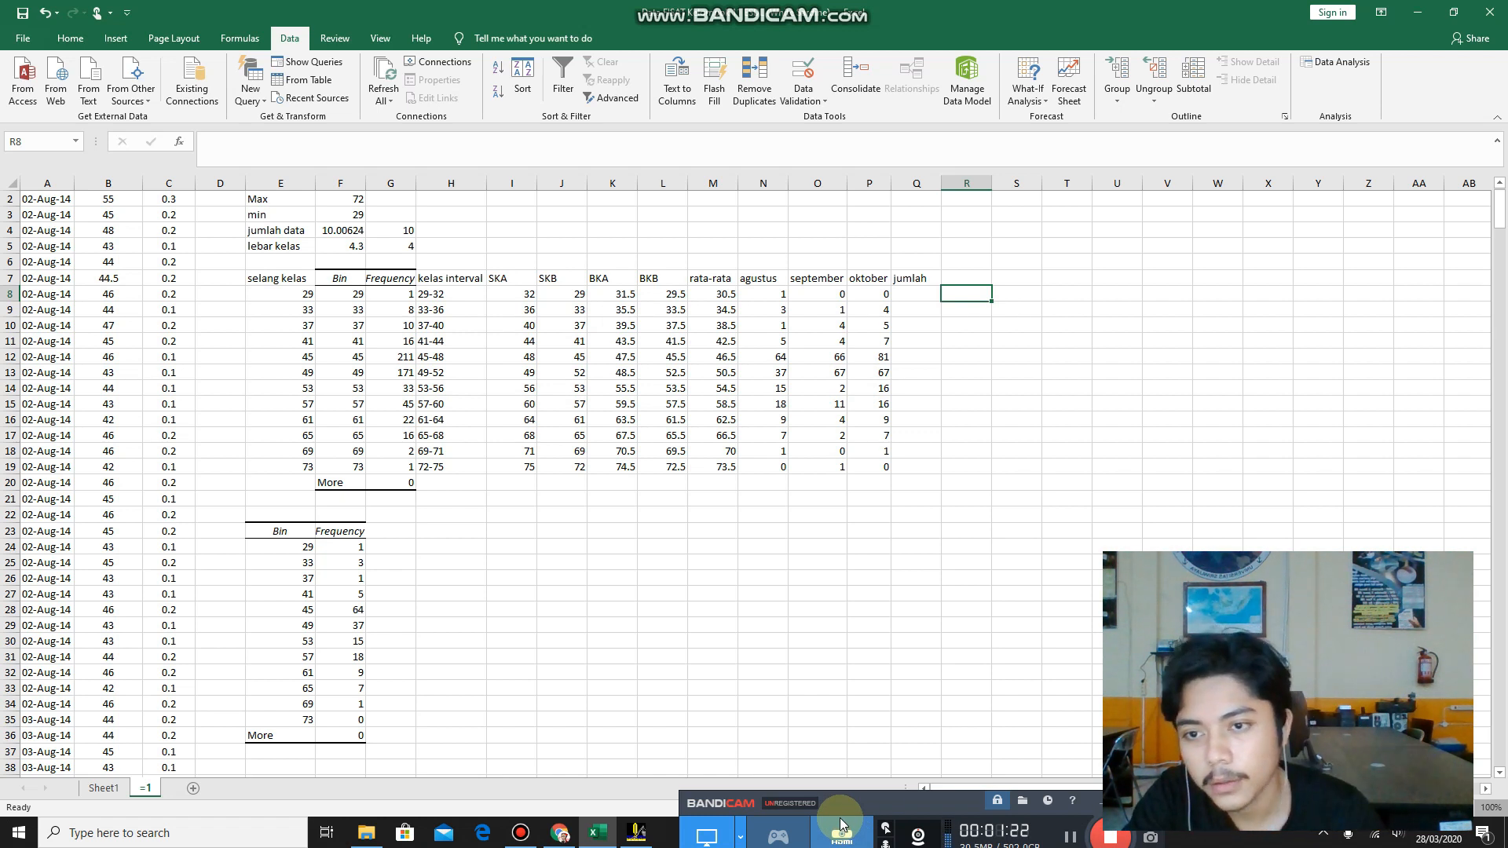
Total the first class's monthly frequencies in the jumlah cell Q8 with the formula =SUM(N8:P8).
left_click(905, 292)
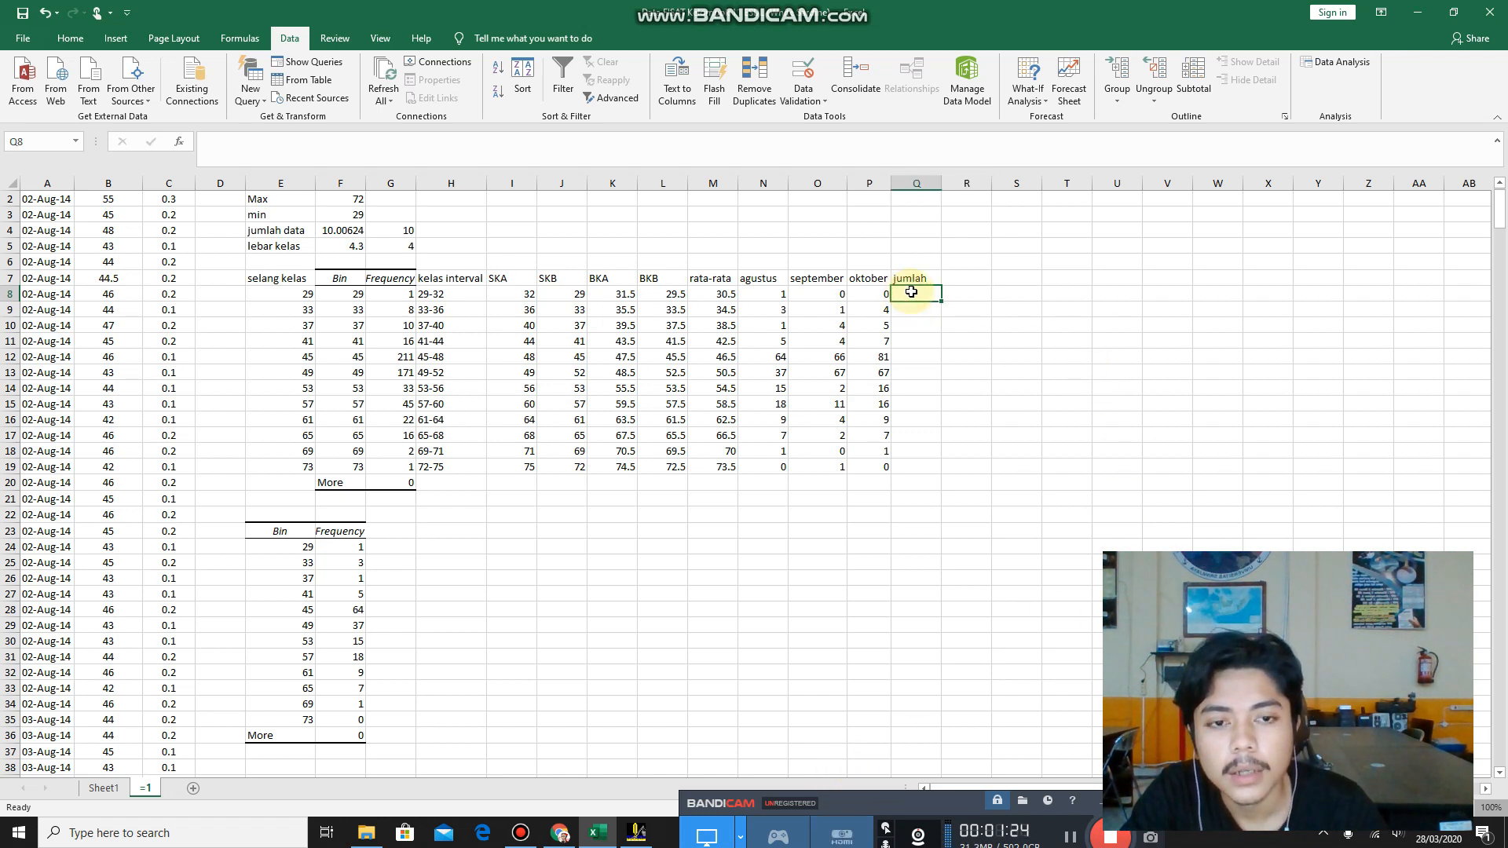
left_click(773, 295)
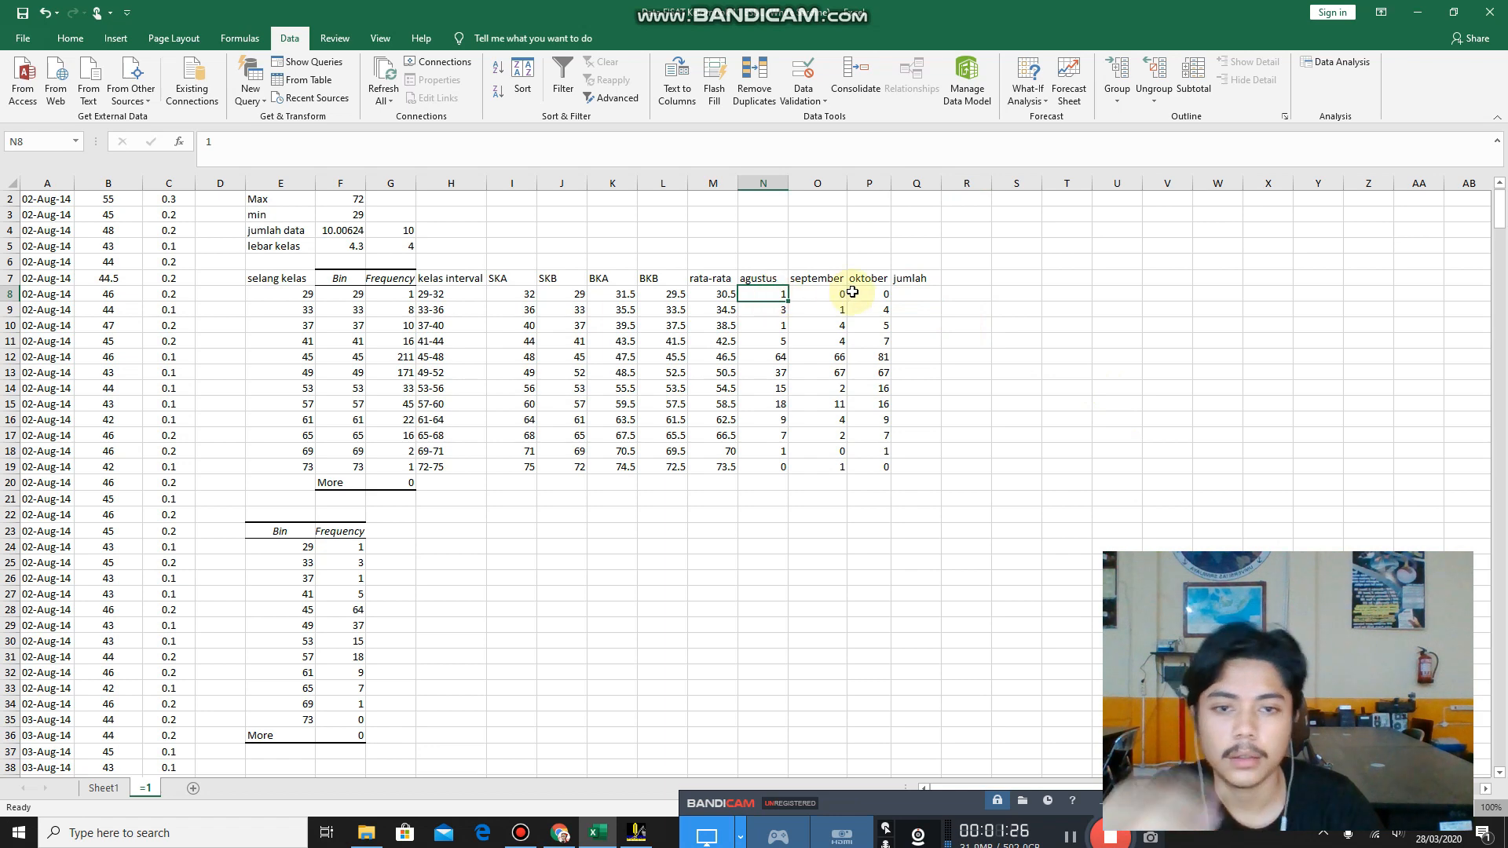
left_click(909, 296)
type("=")
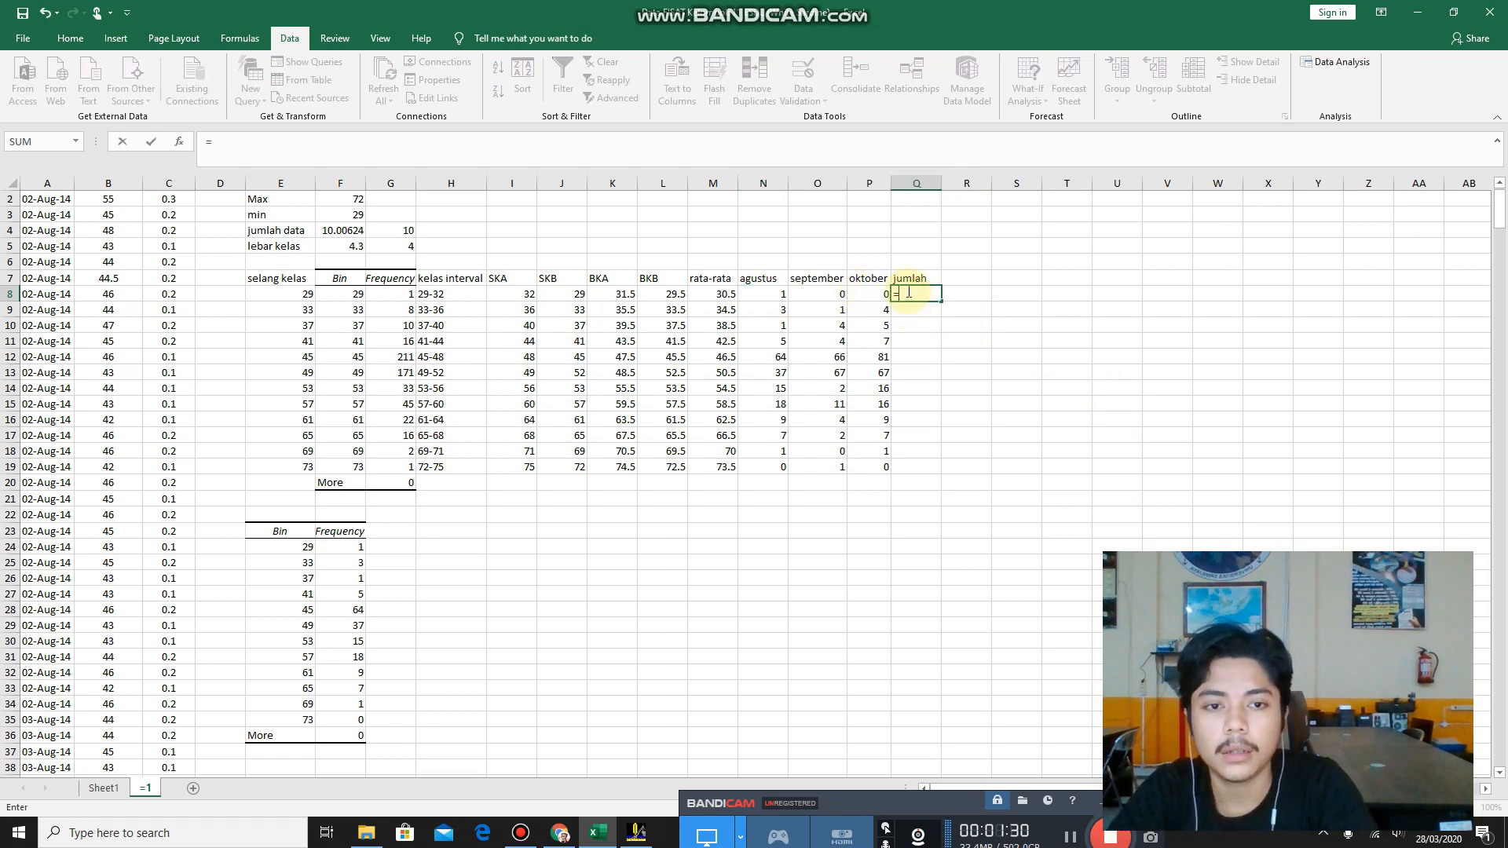
type("sum")
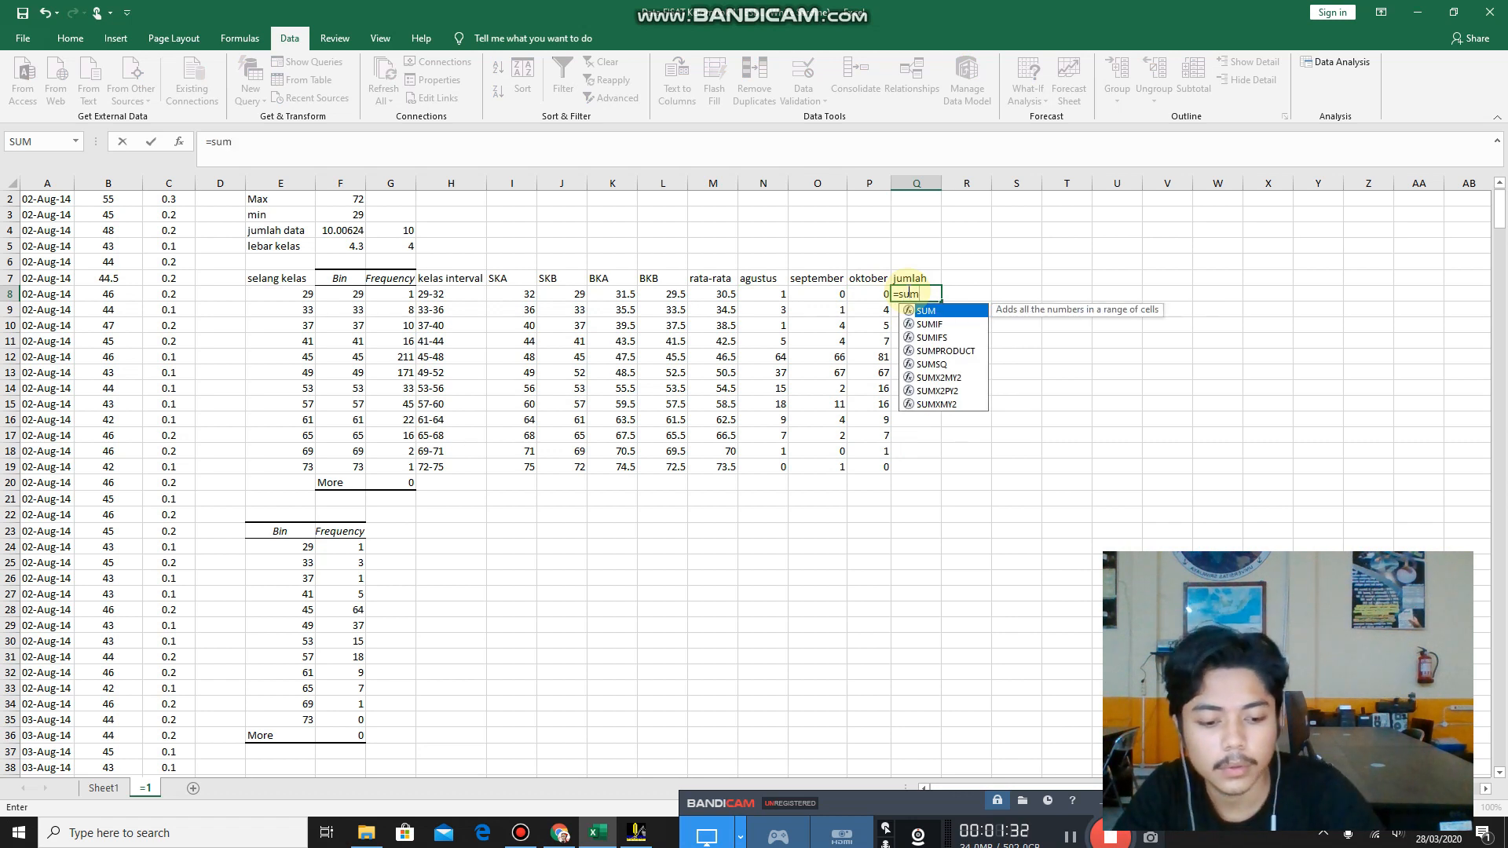
double_click(942, 311)
left_click(756, 296)
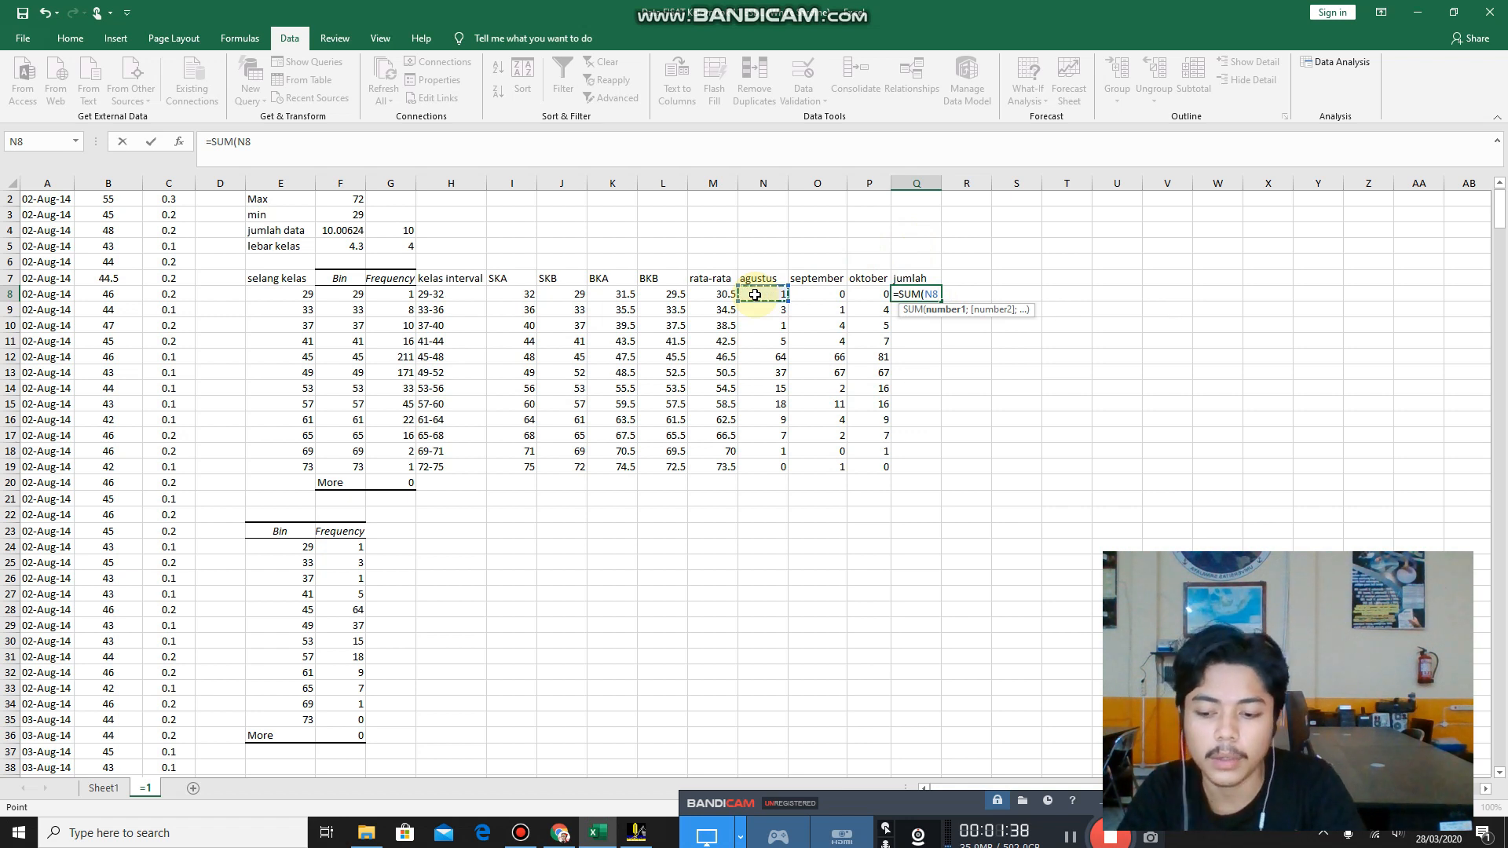
key("shift+Right")
key("shift+Right")
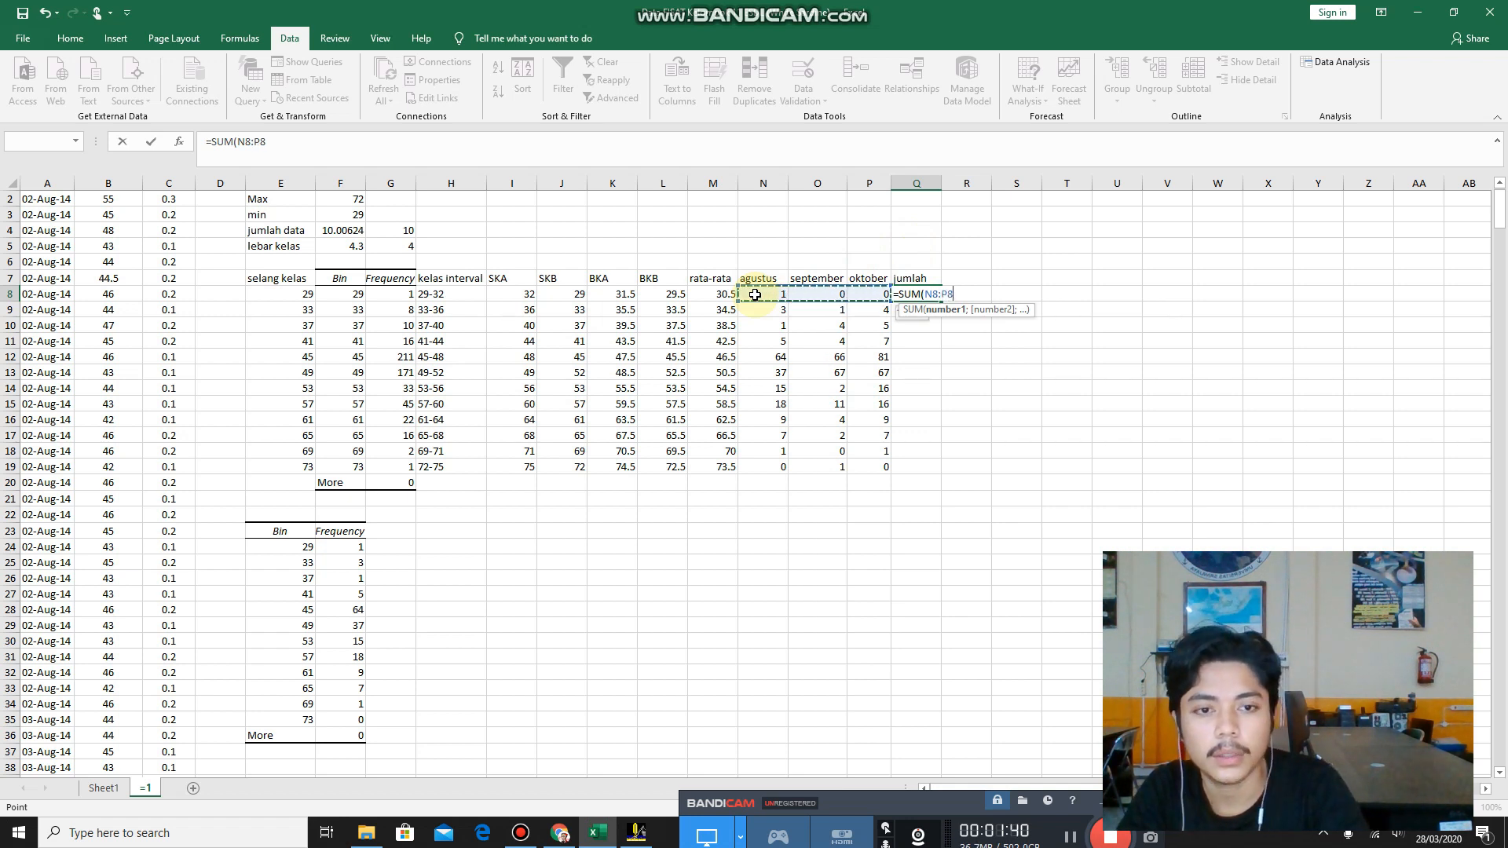
key("Return")
Fill the jumlah sum formula down through the last class in row 19 and clear the extra total in Q20.
left_click(915, 296)
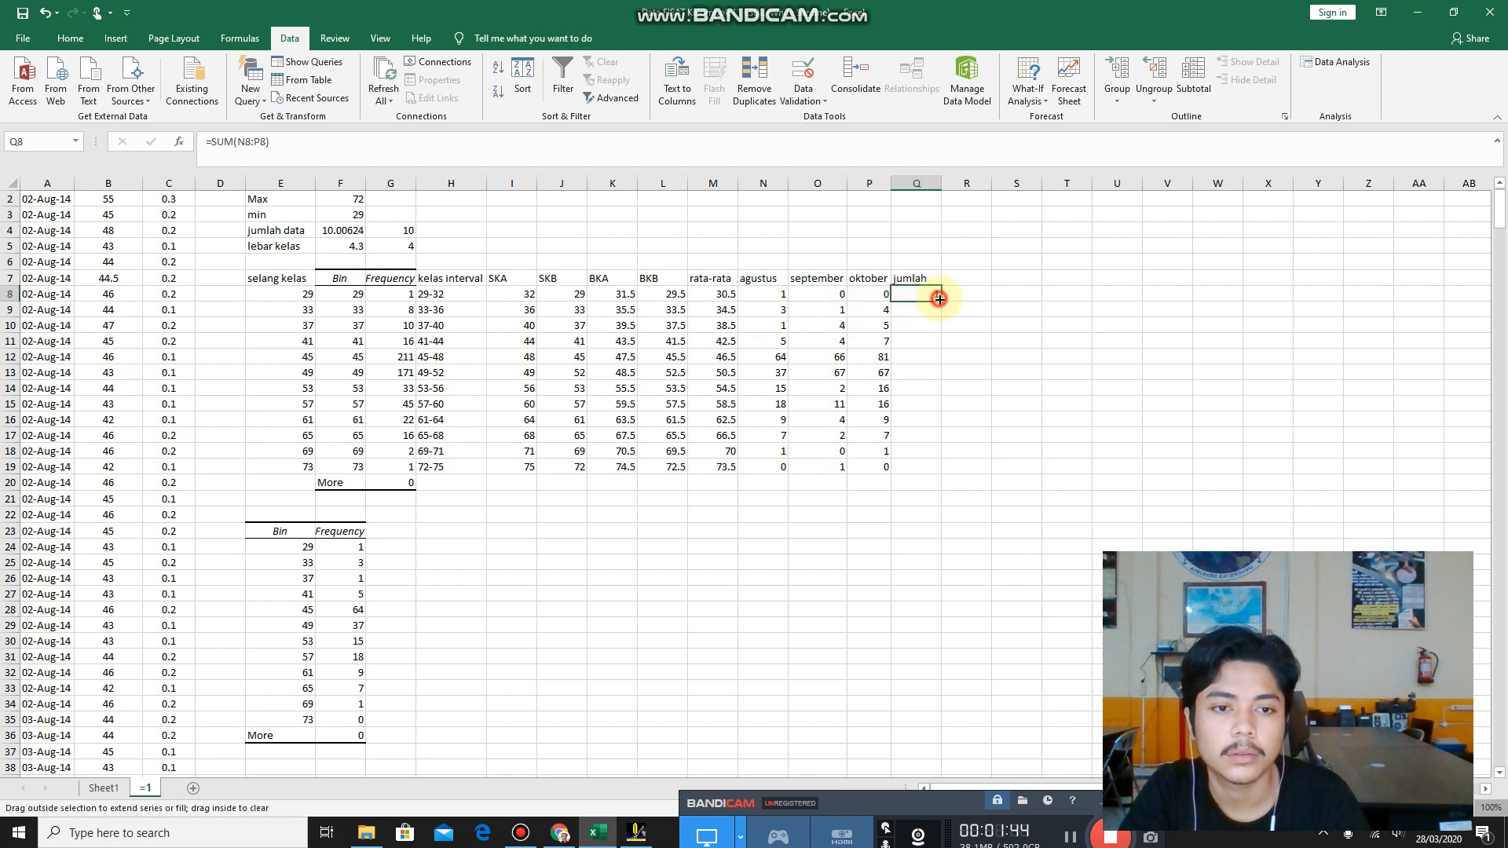
double_click(943, 299)
left_click(927, 485)
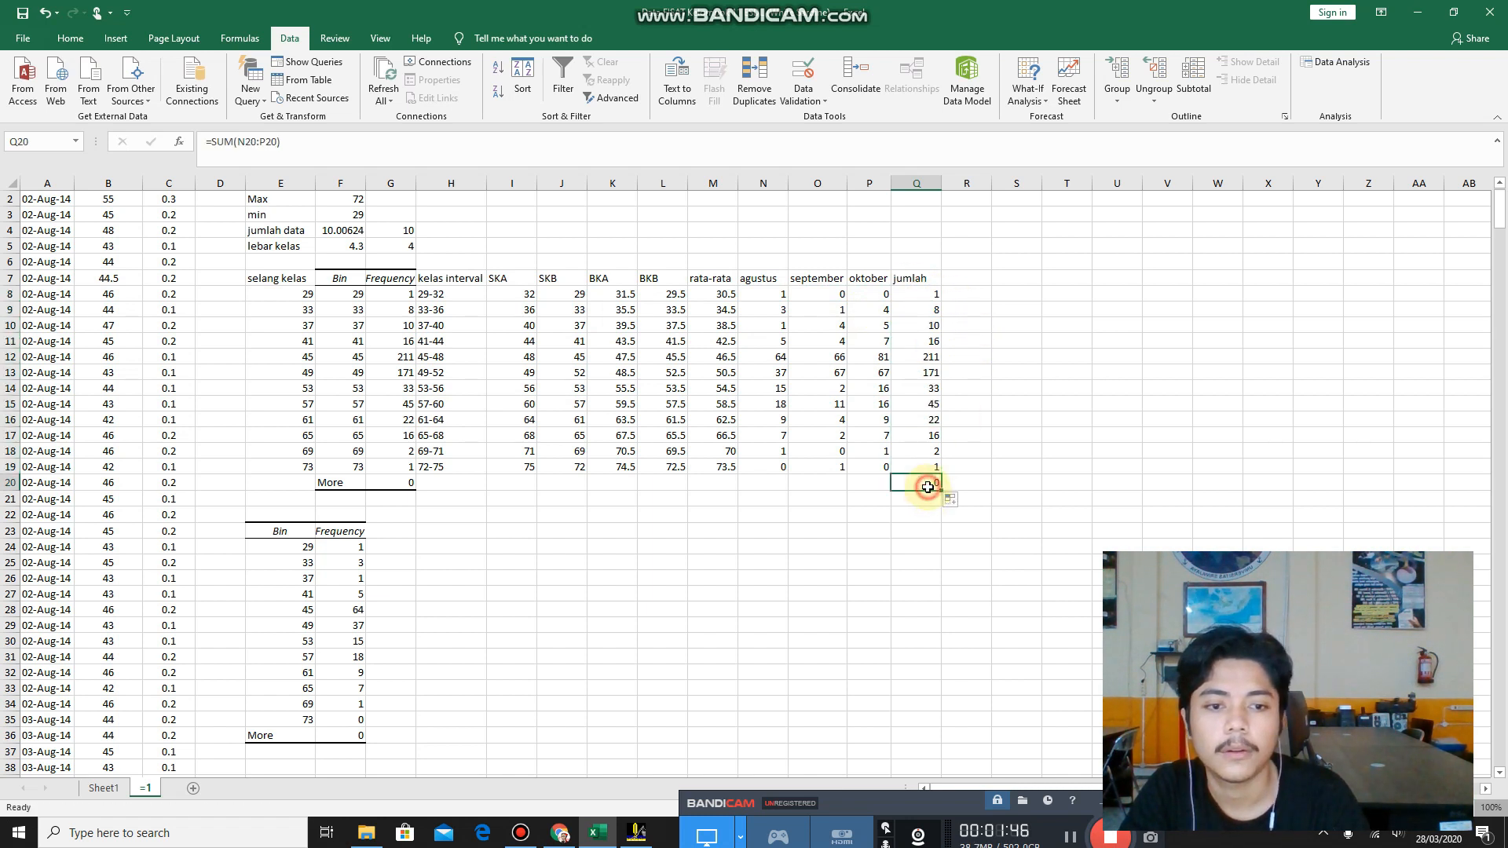
key("BackSpace")
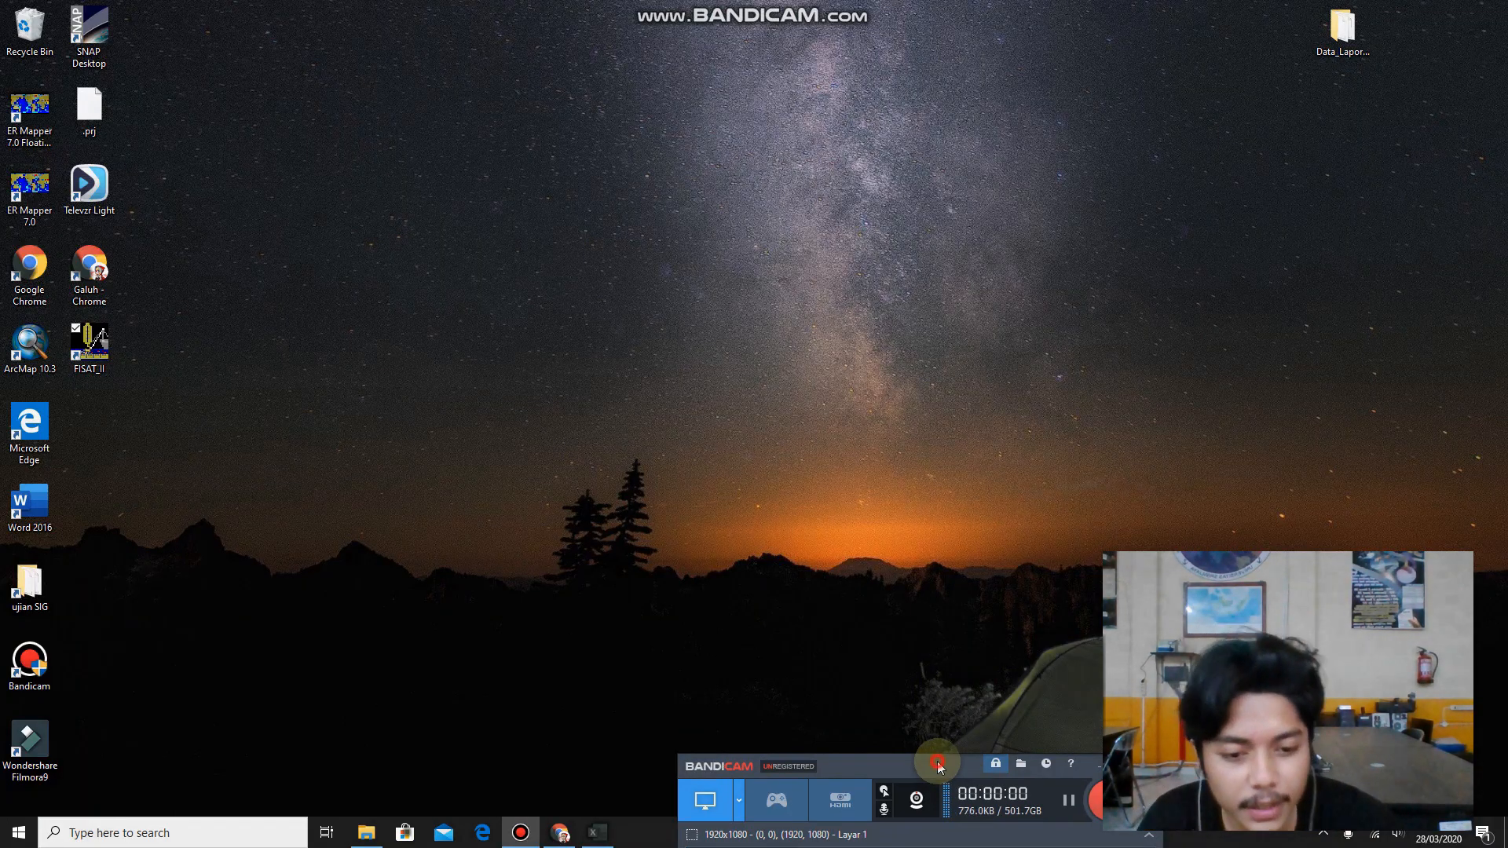
left_click_drag(936, 760, 915, 786)
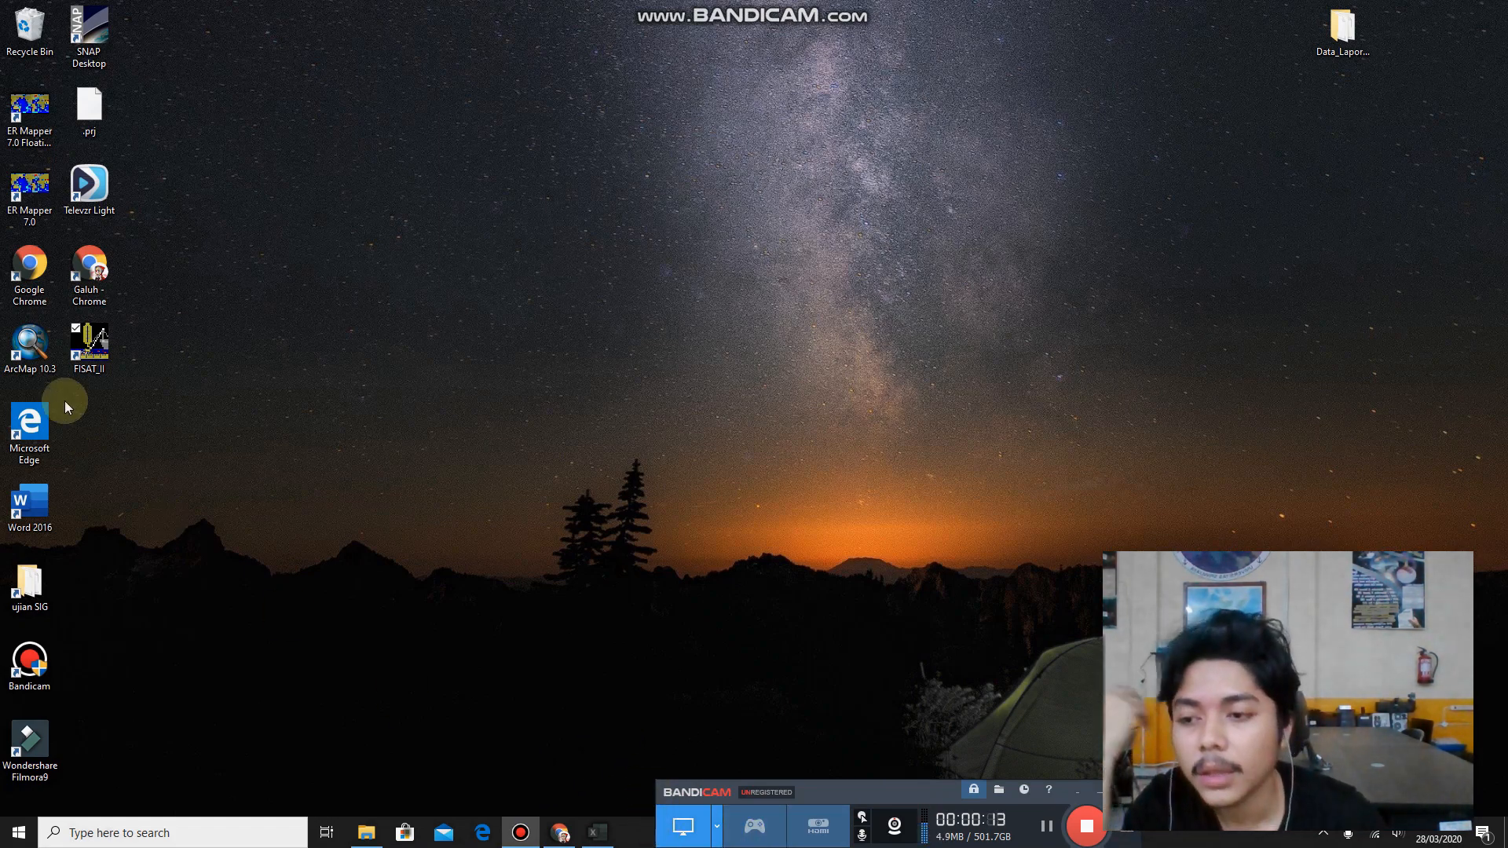
Launch FiSAT II and start a new grouped length frequencies file.
double_click(98, 360)
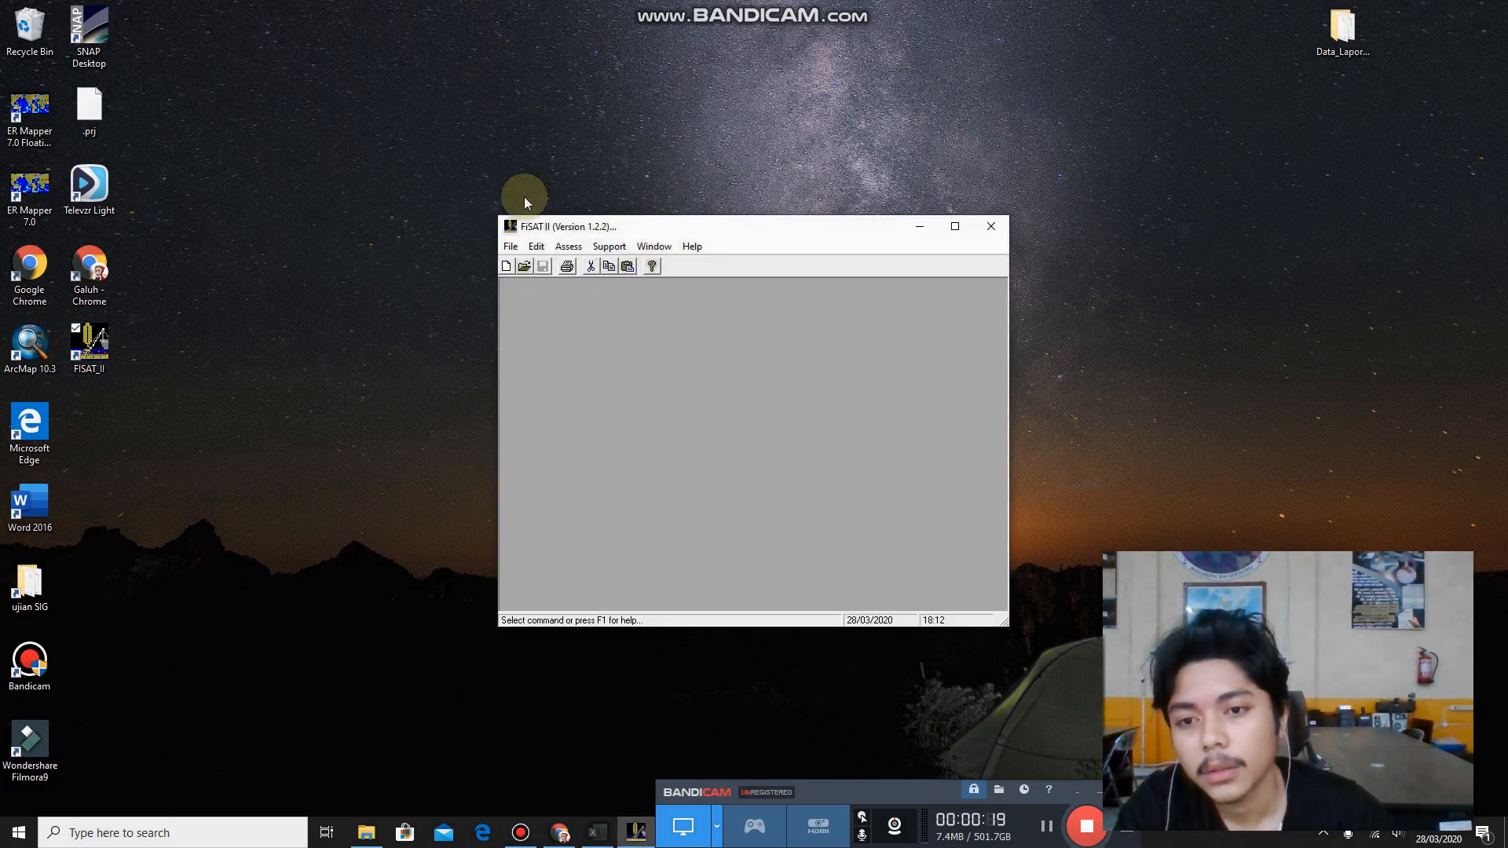
left_click(511, 247)
left_click(528, 263)
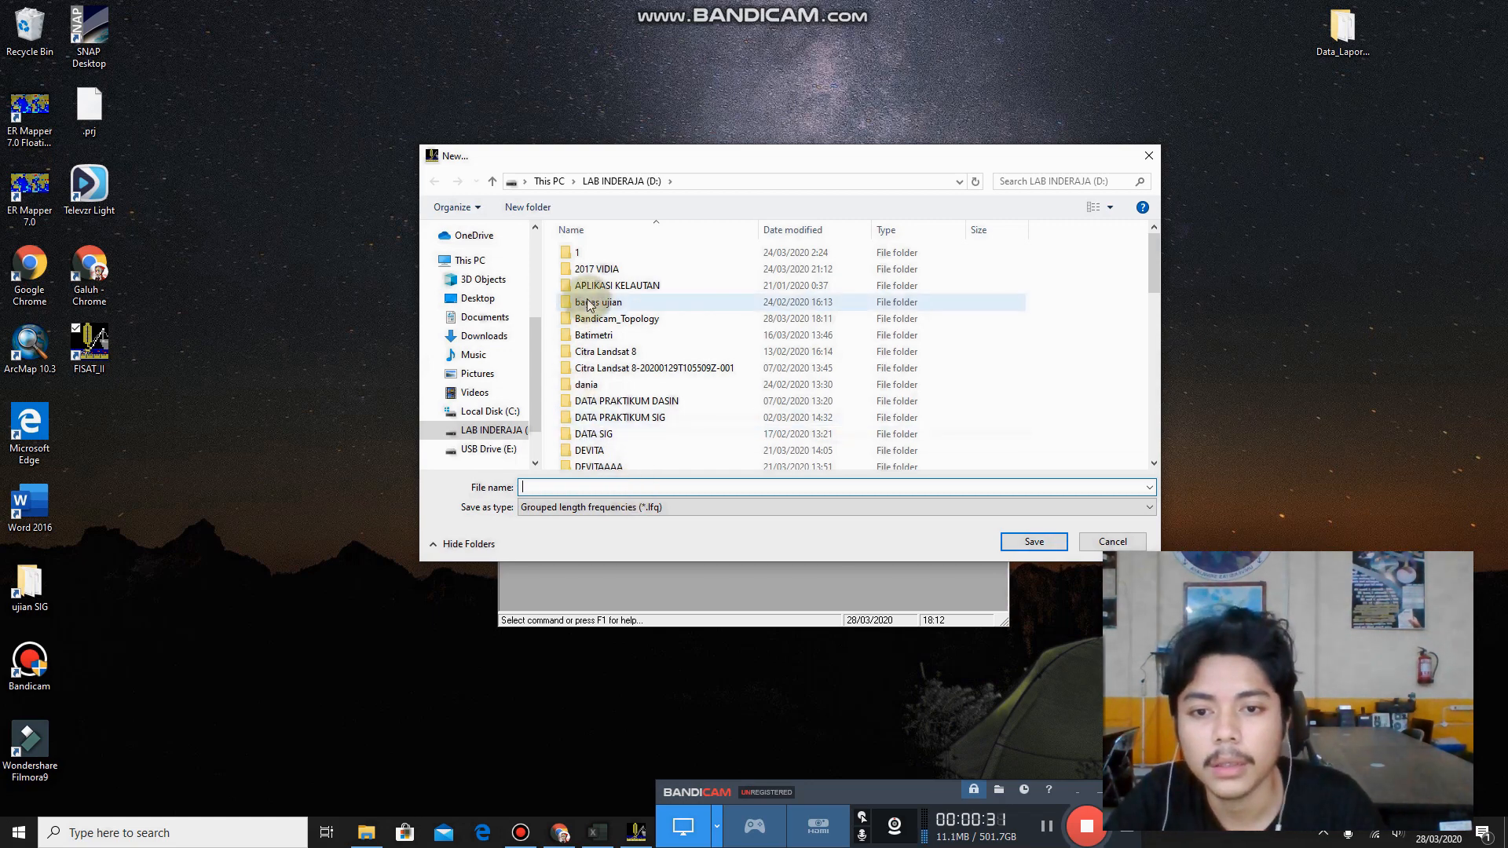
scroll(597, 302, "down", 4)
scroll(597, 303, "down", 2)
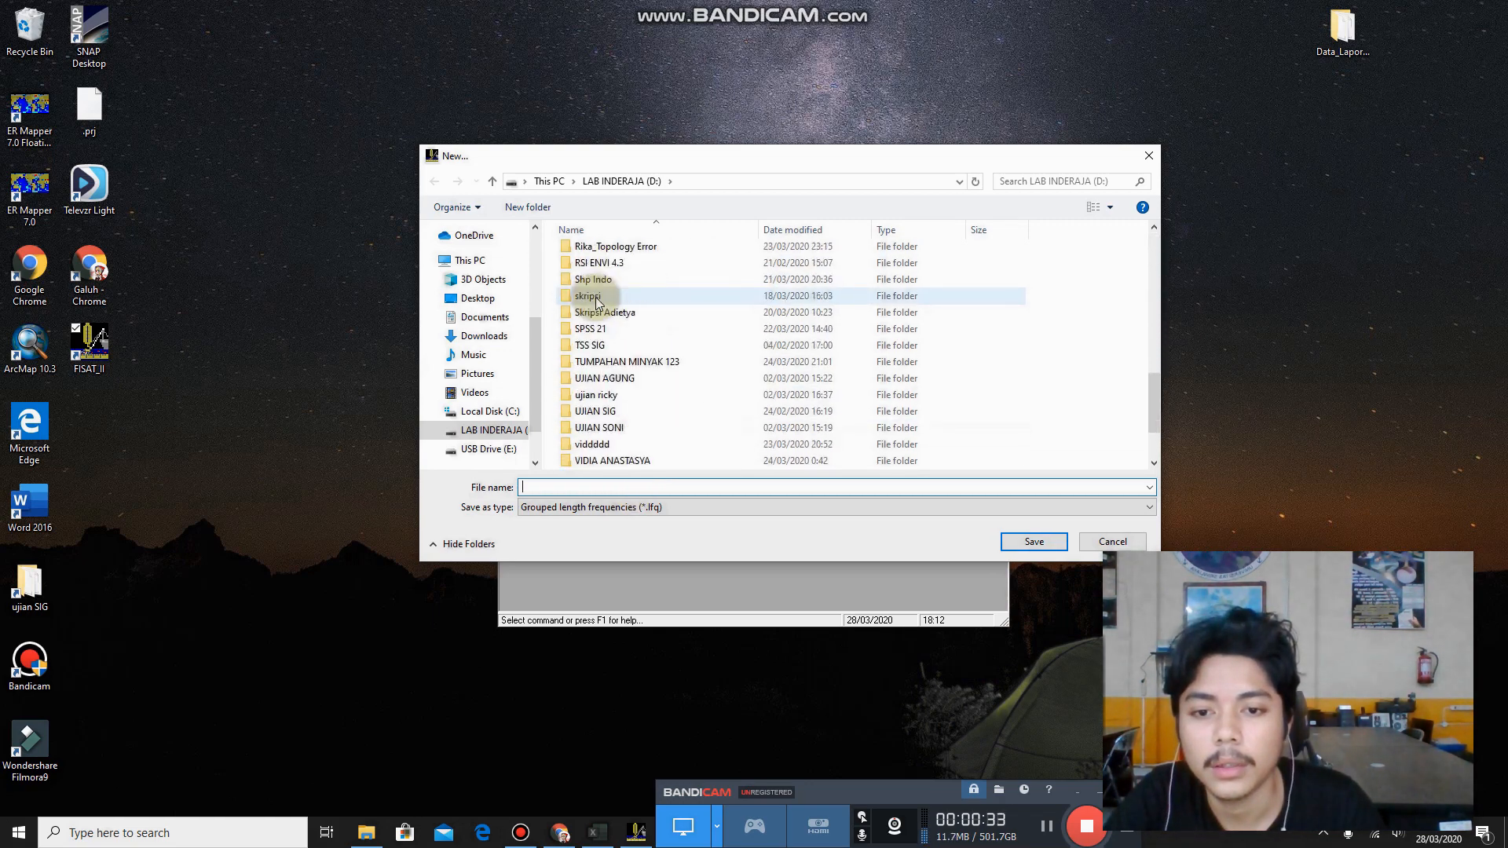
scroll(597, 303, "up", 9)
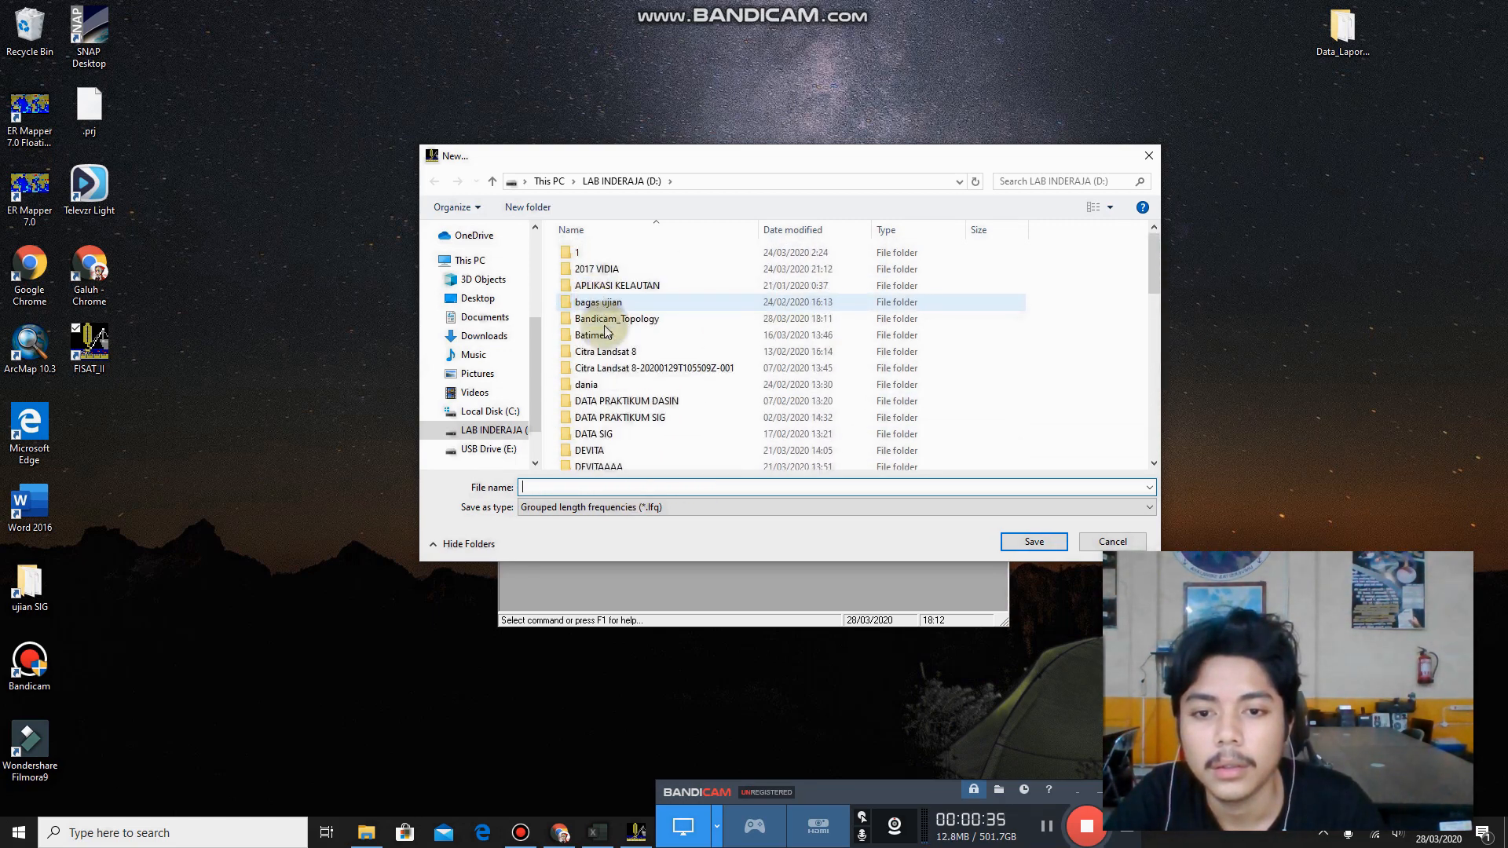
double_click(637, 416)
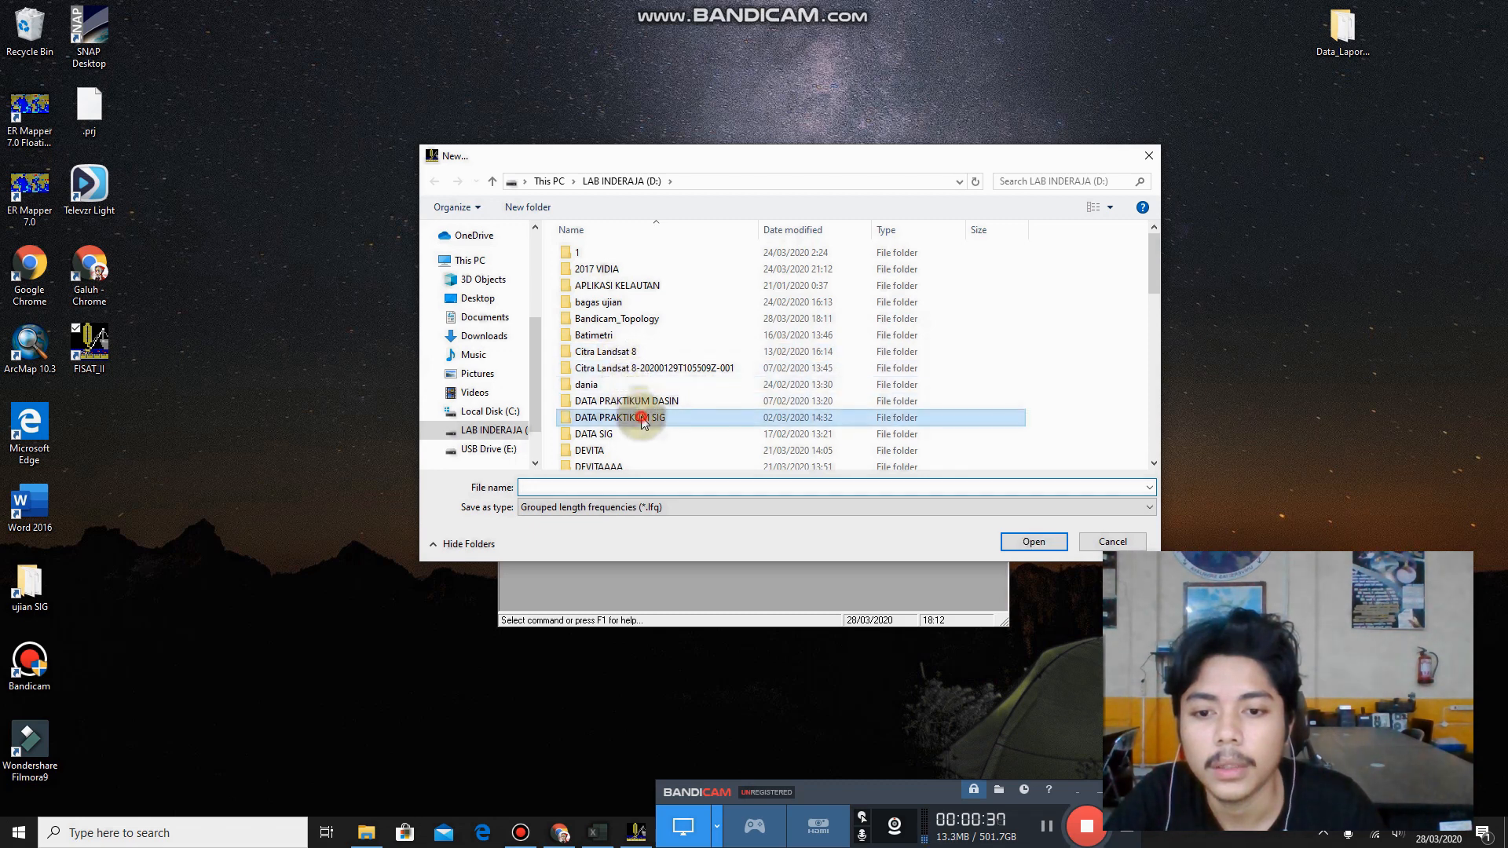
left_click(434, 182)
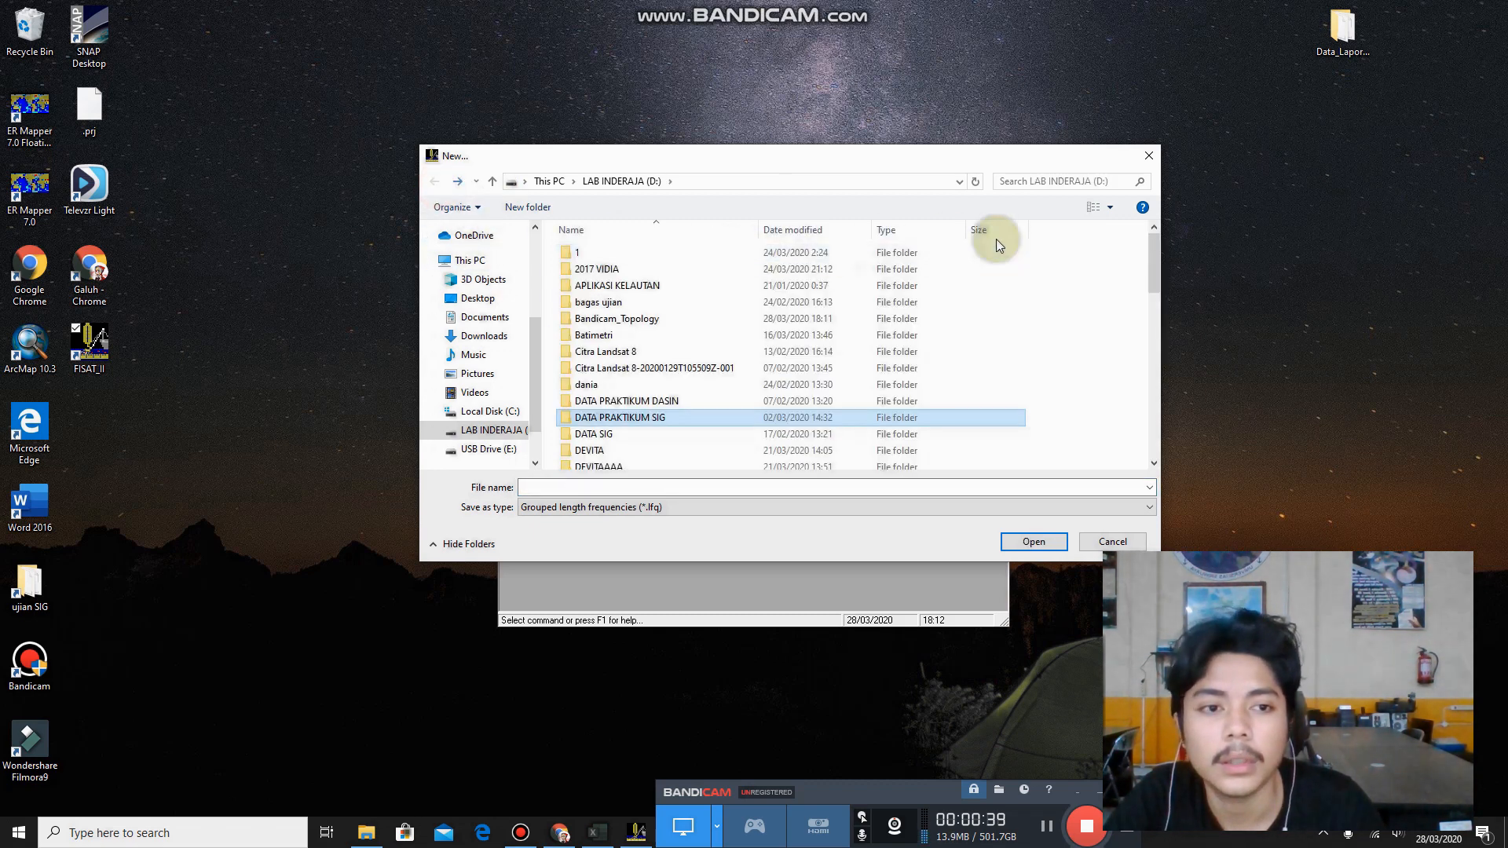
Create a new folder on LAB INDERAJA (D:), name it with the student's first name and open it.
right_click(991, 341)
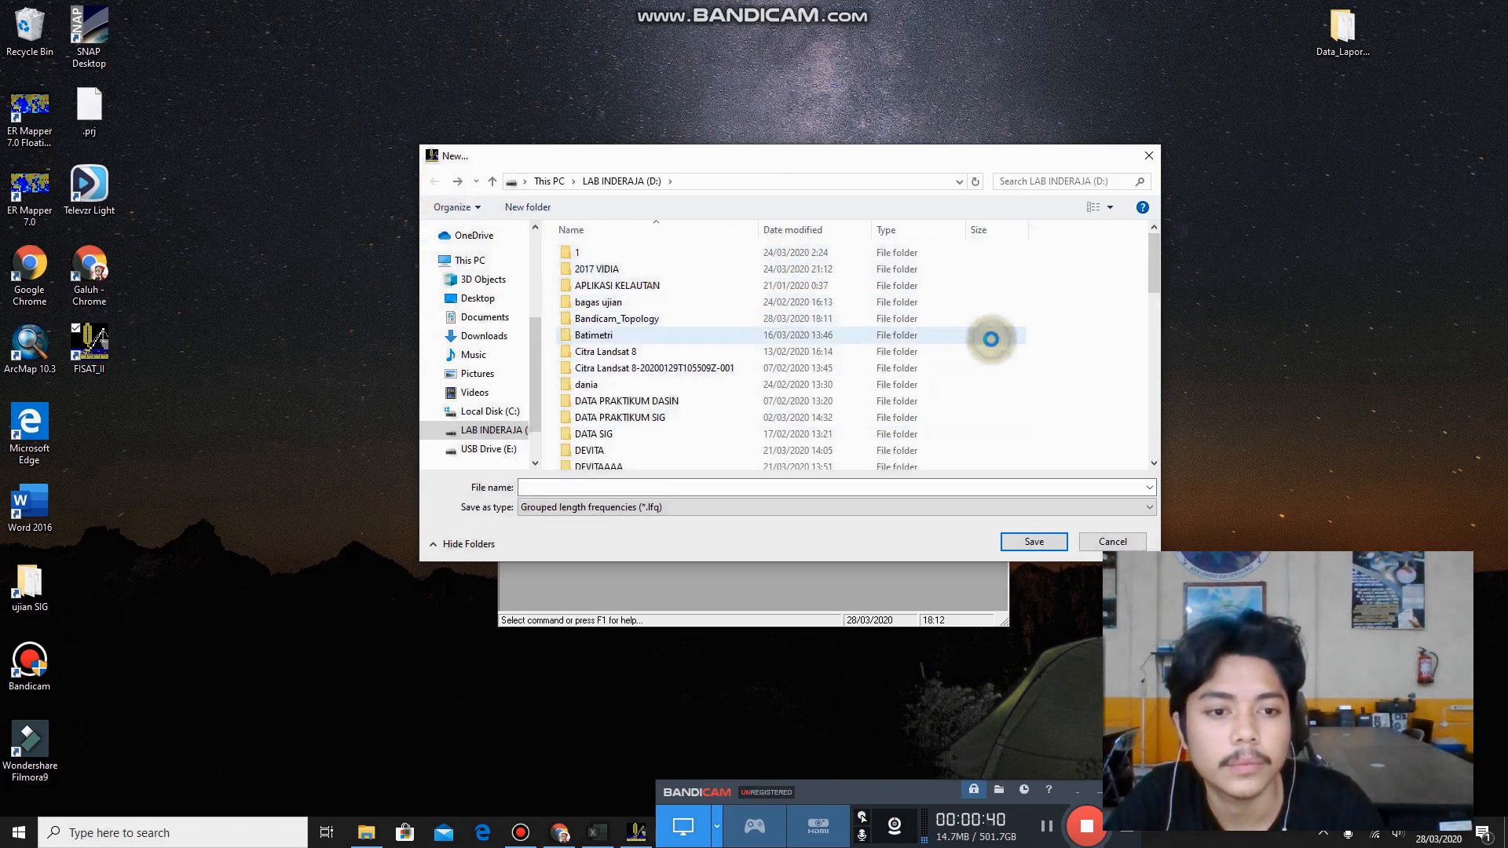
right_click(1065, 349)
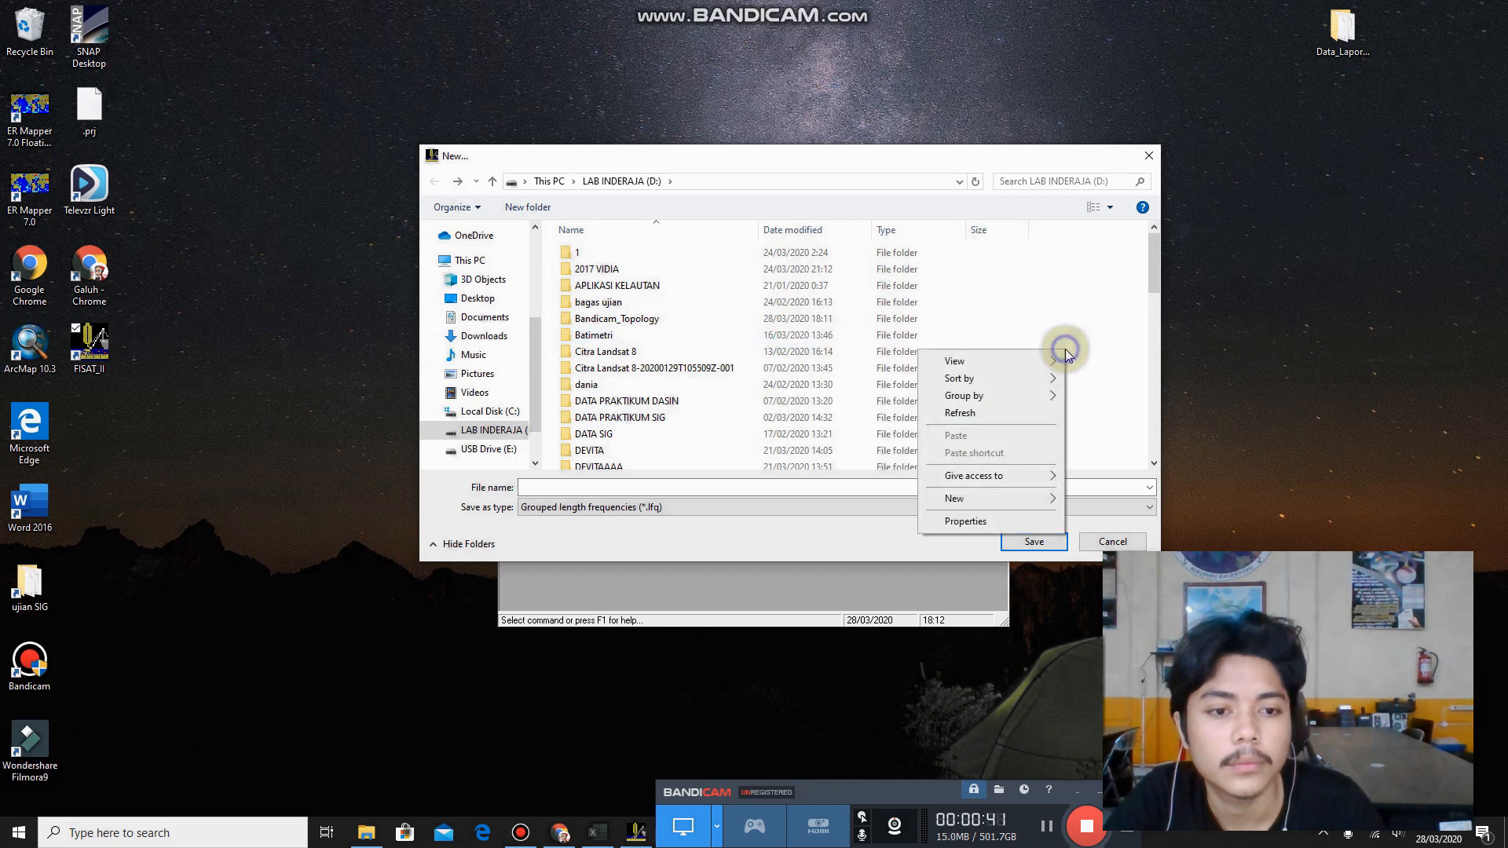
left_click(1021, 500)
left_click(1074, 501)
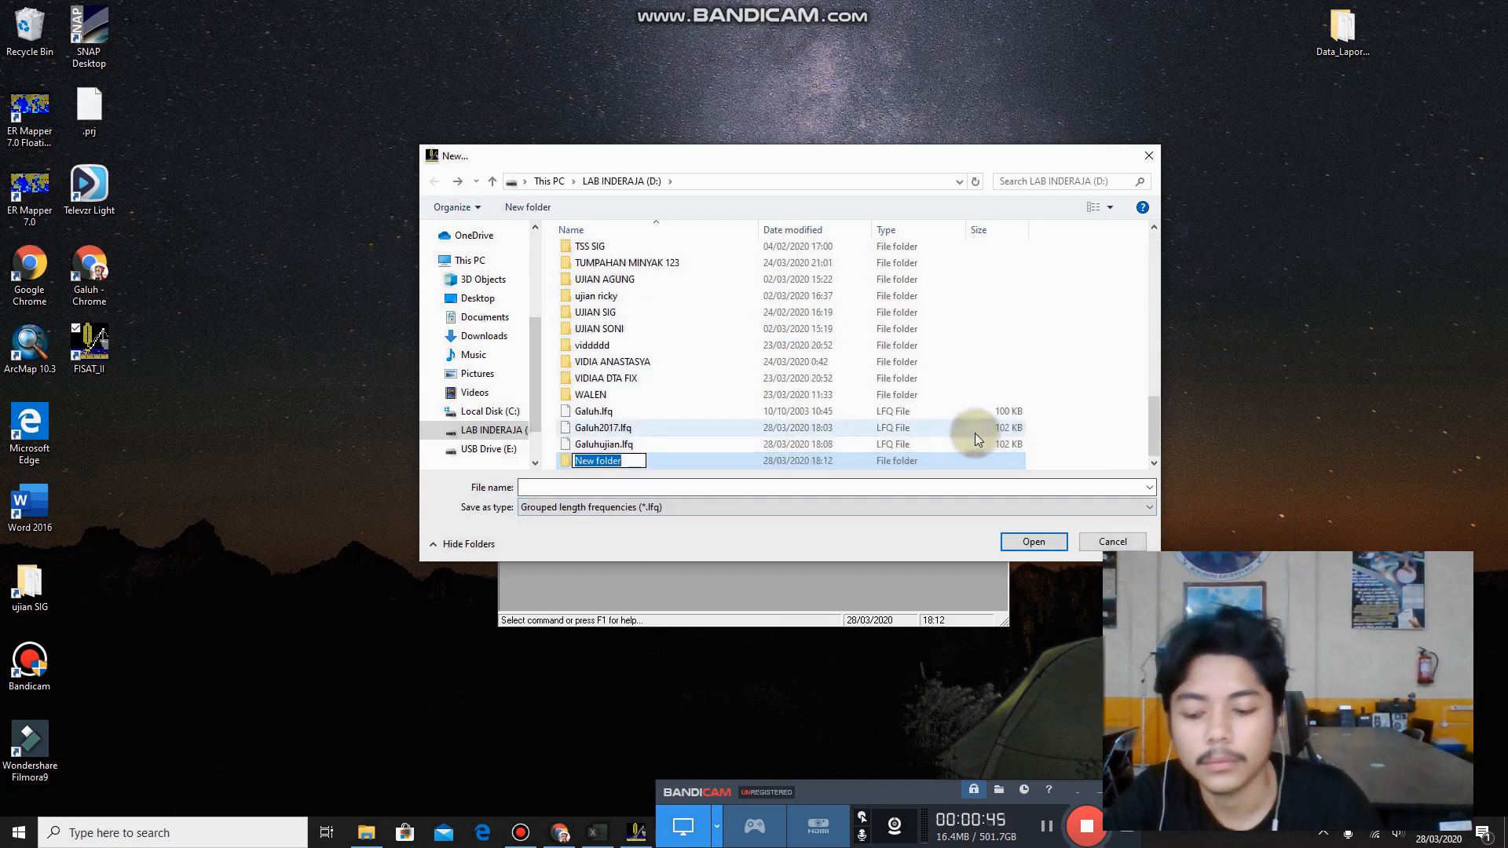
type("Galuh")
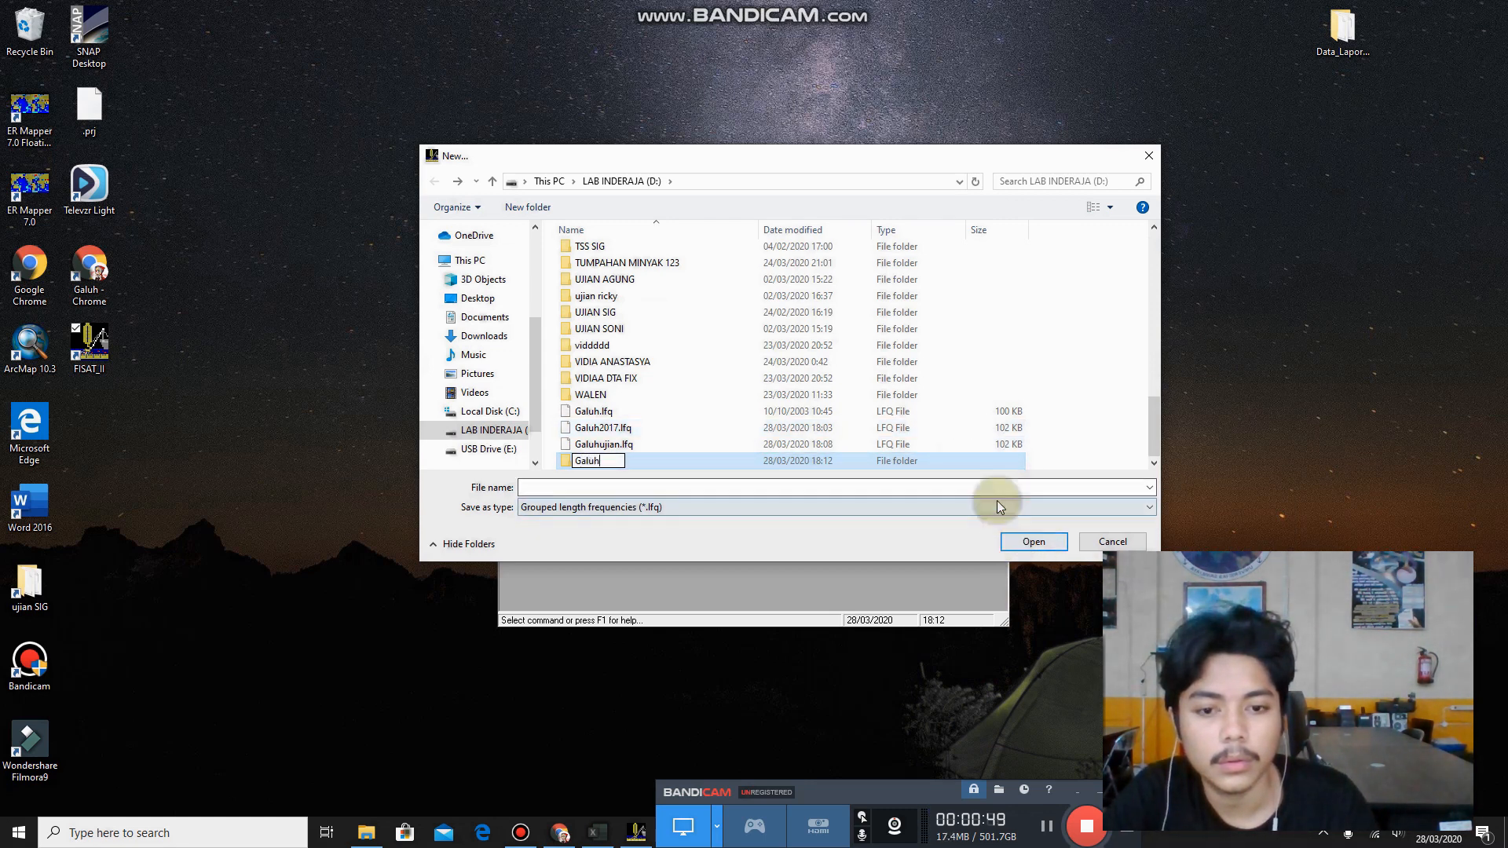
double_click(978, 464)
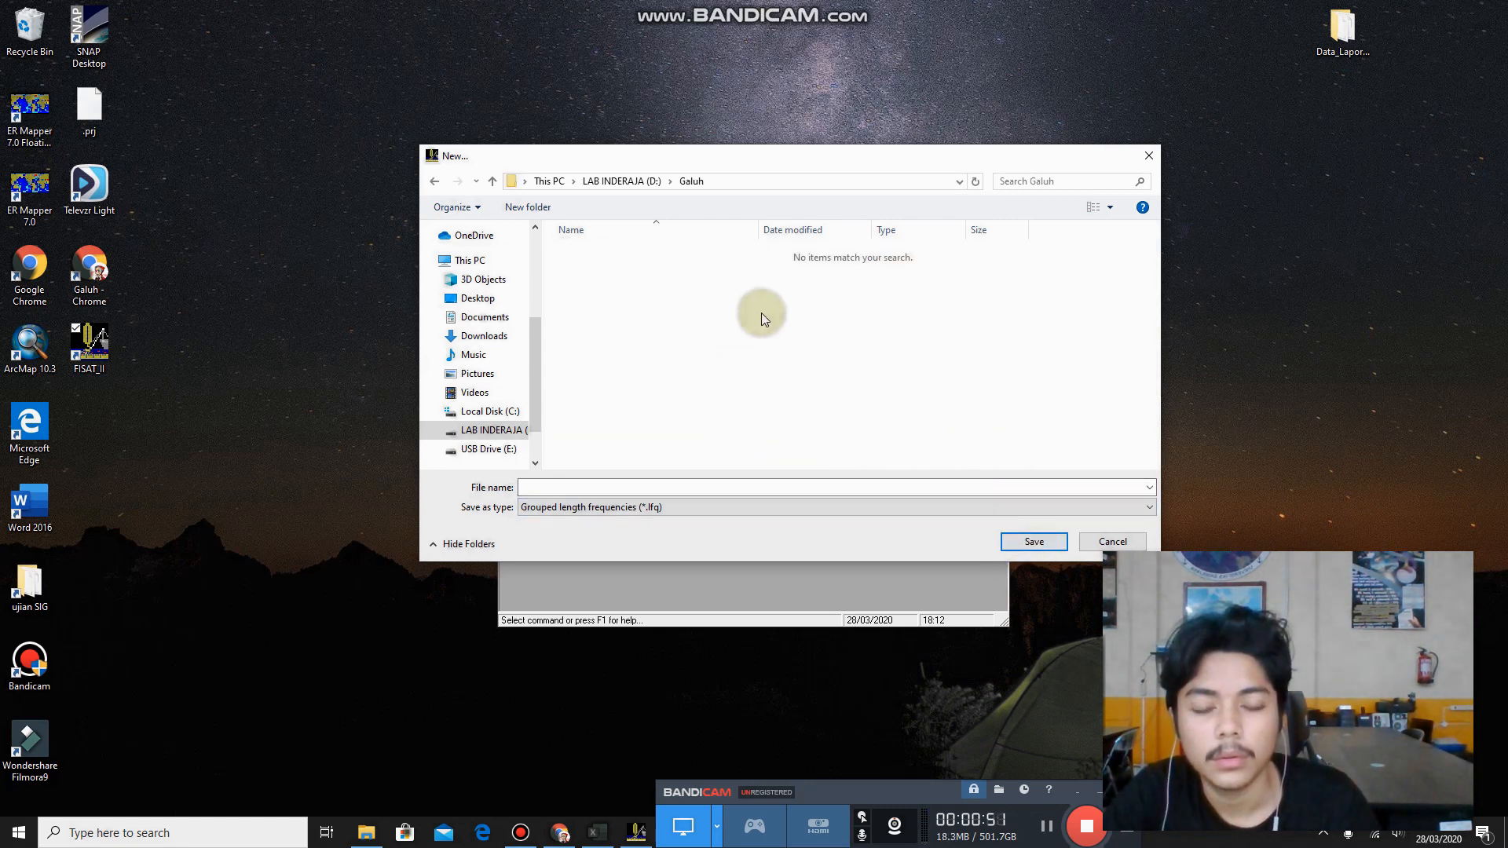
Save the new length frequency file as Ujian in the open folder.
left_click(815, 488)
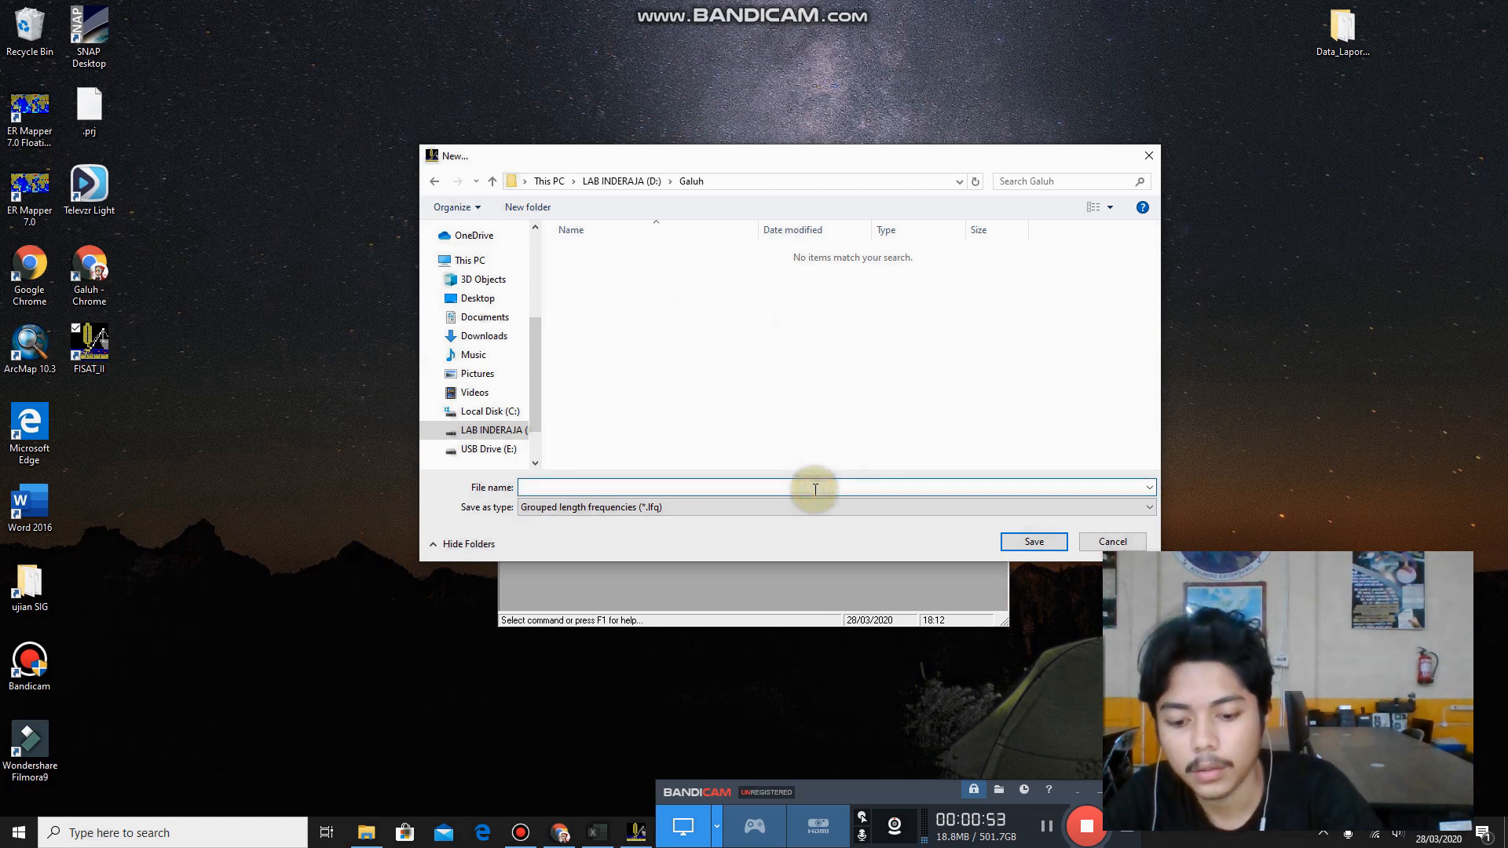
type("Ujian")
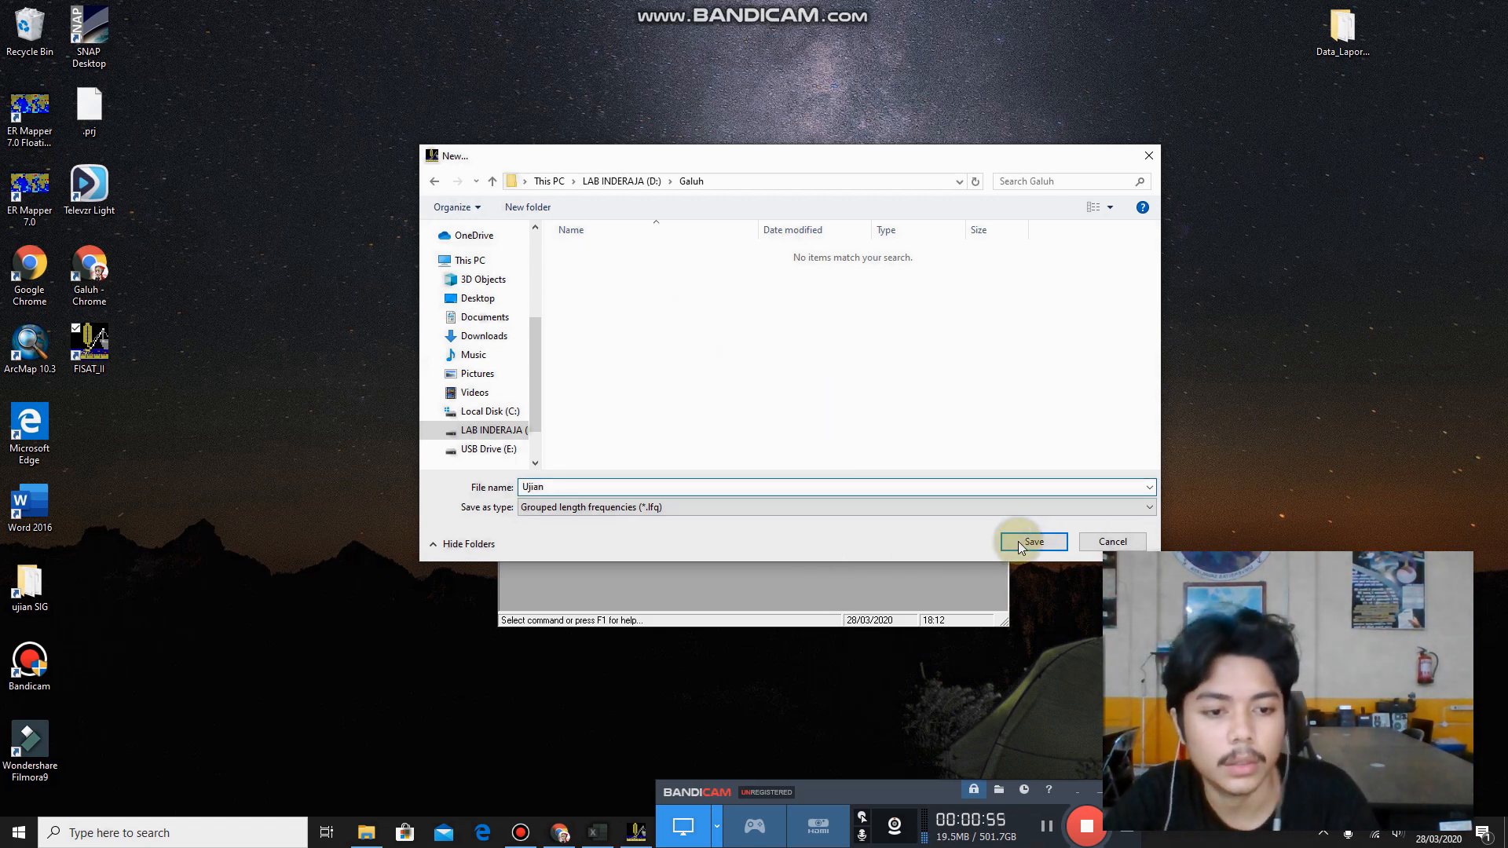
left_click(1017, 541)
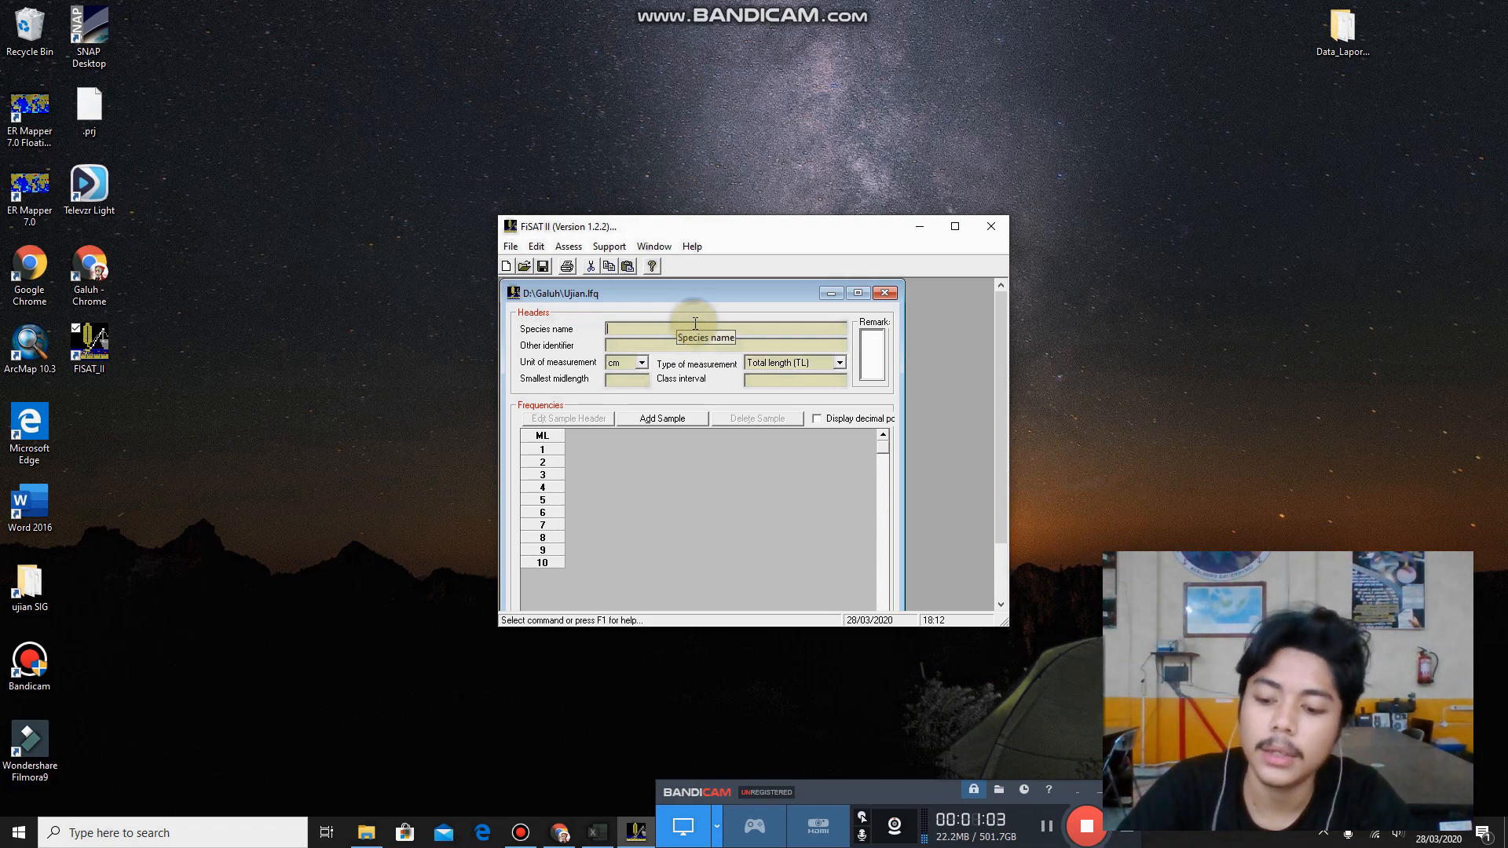
Enter white sardine as the species name and sardine as the other identifier.
type("white sardine")
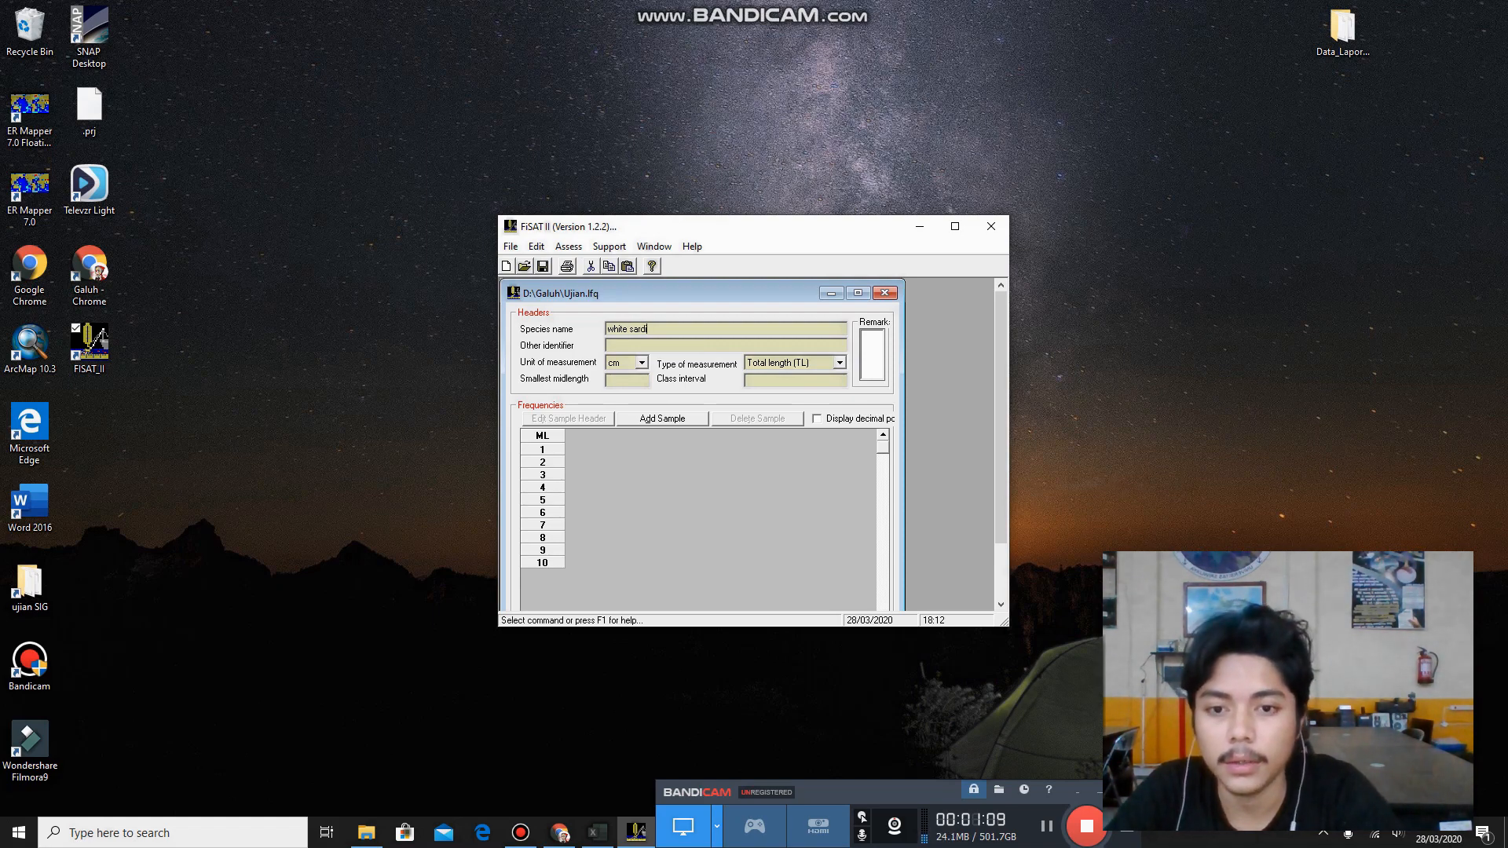
left_click(645, 346)
type("sa")
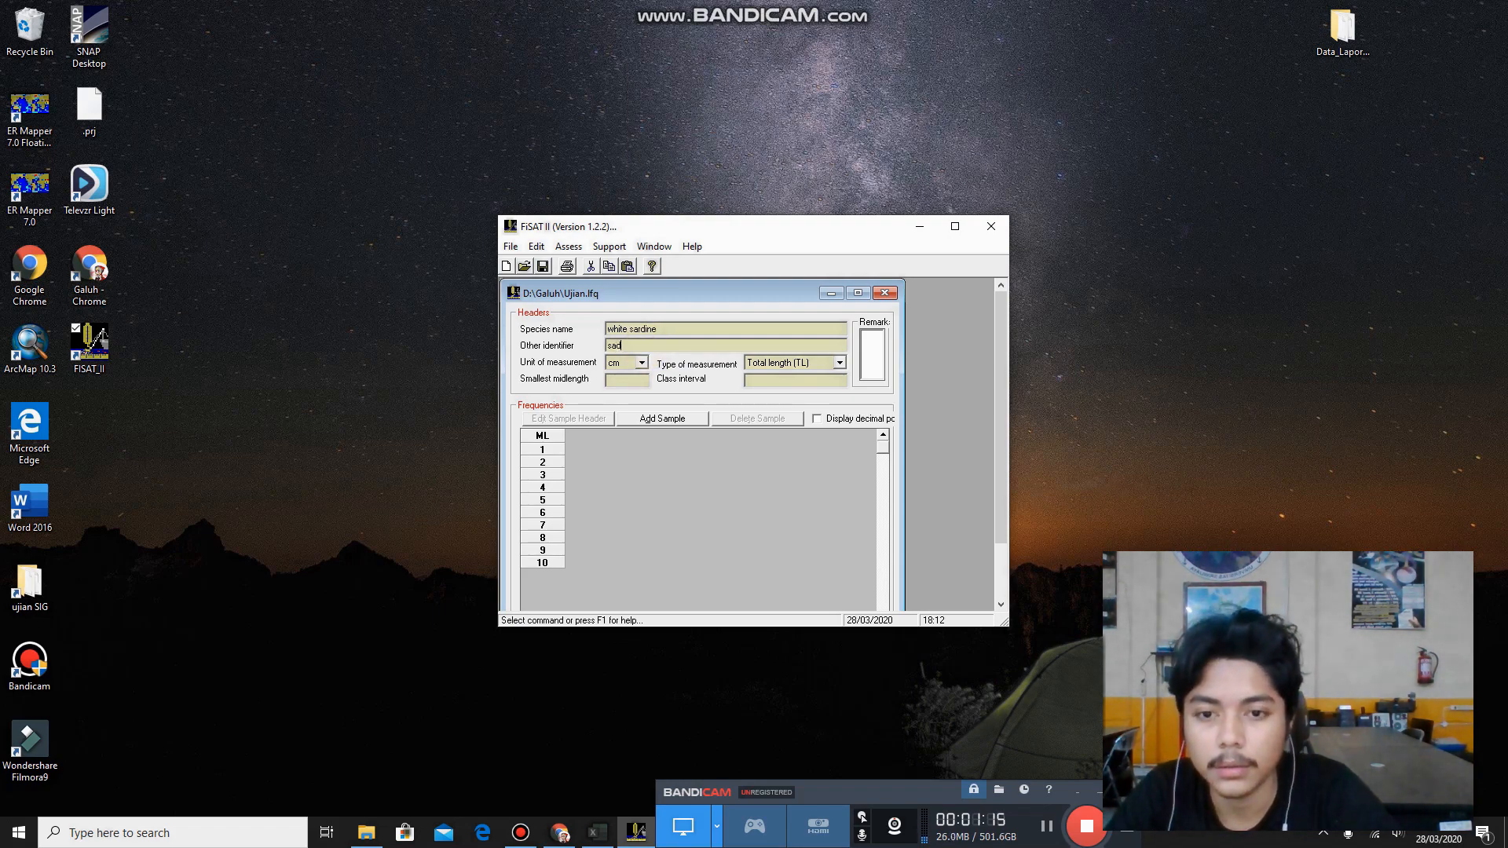
type("rdine")
Check the min length in the Excel workbook, then return to FiSAT II and set the smallest midlength to 29.
left_click(640, 378)
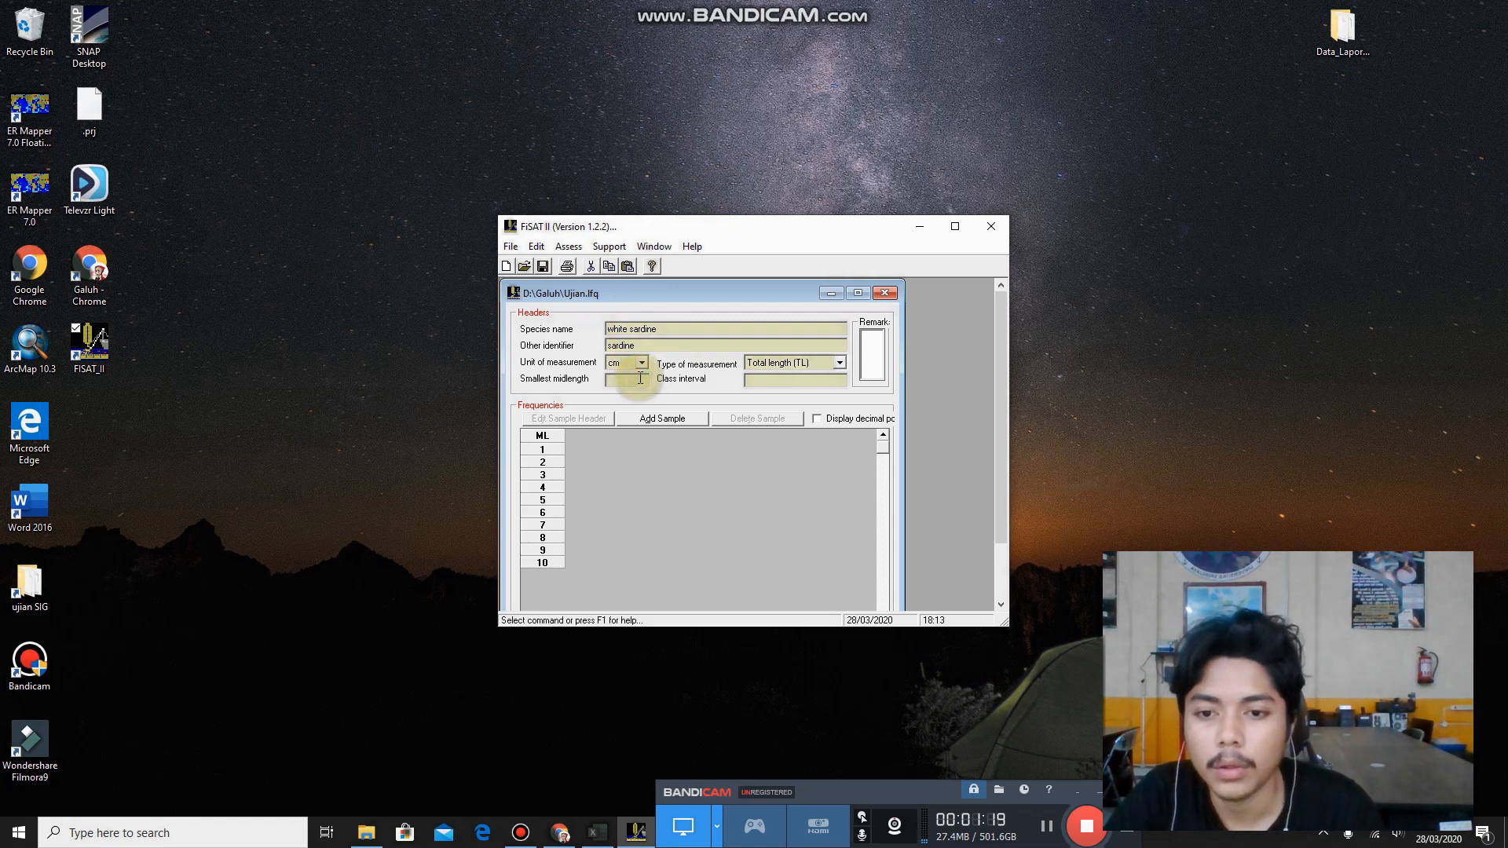
left_click(597, 832)
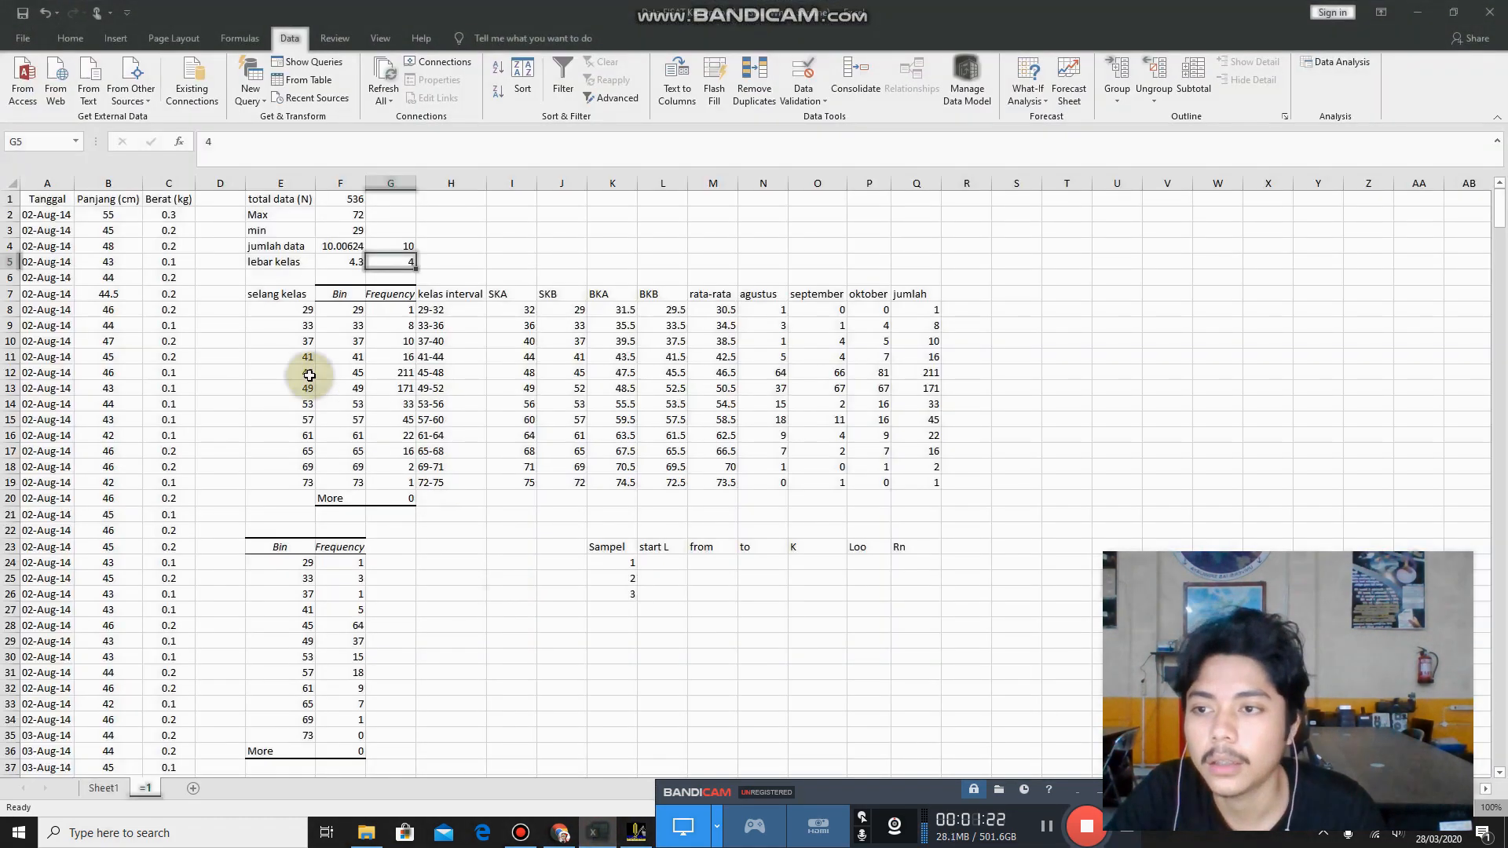
left_click(330, 230)
left_click(1425, 14)
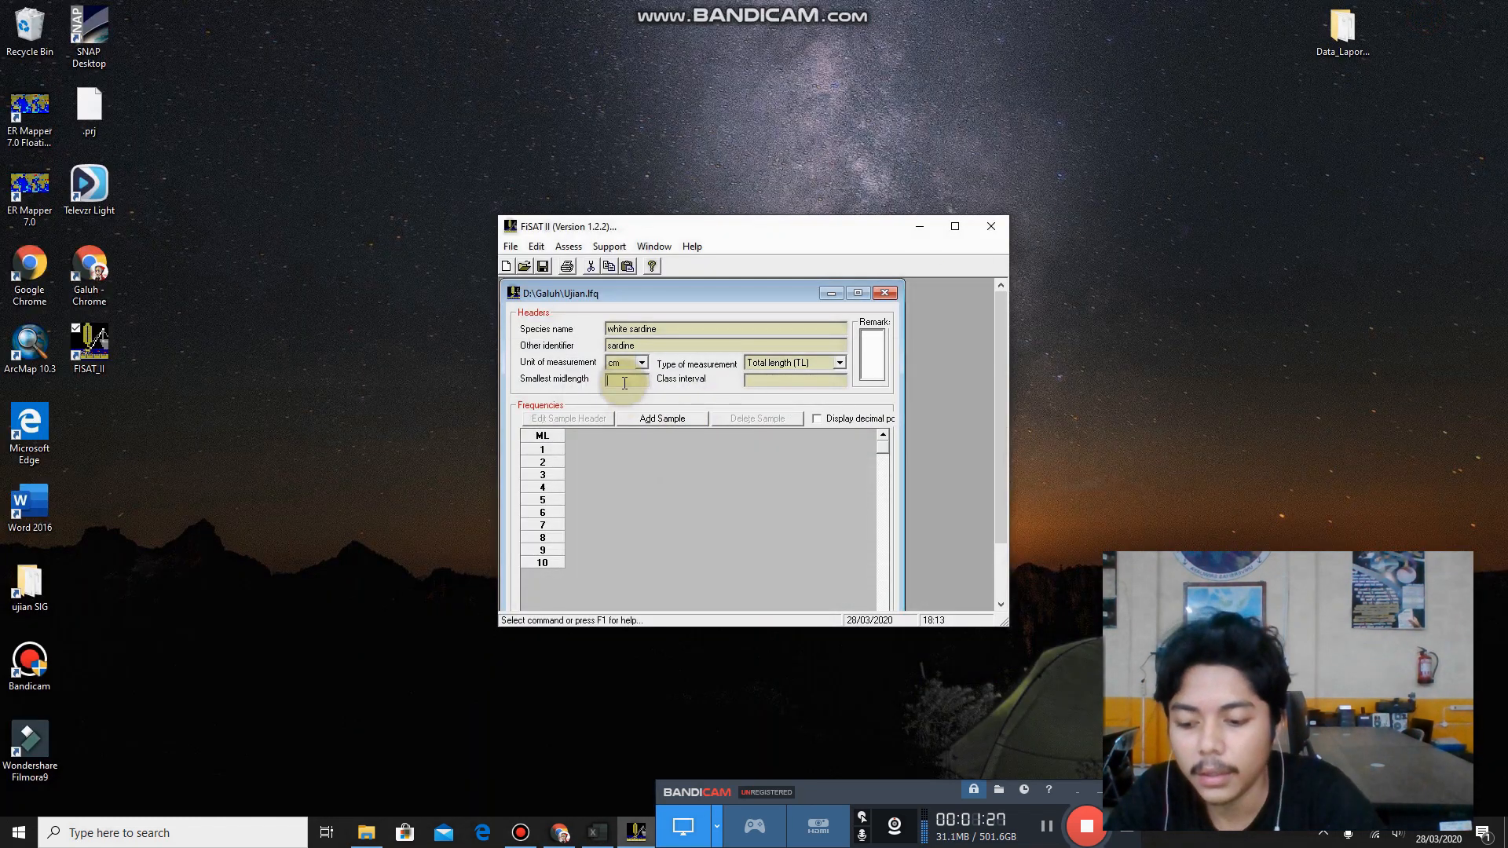
type("29")
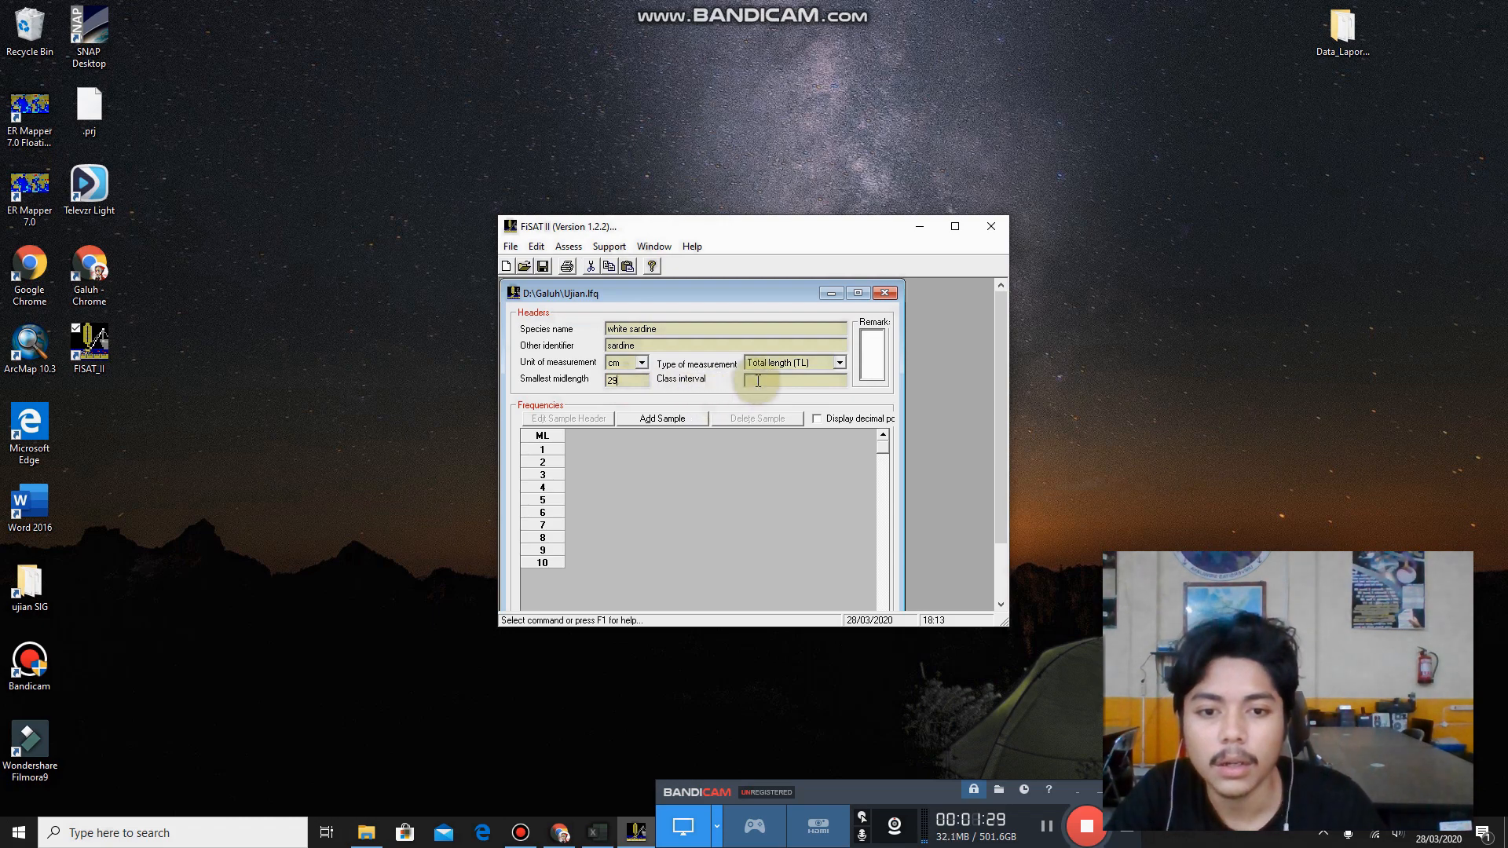
Check the rounded lebar kelas in the Excel workbook, then return to FiSAT II and set the class interval to 4.
left_click(595, 832)
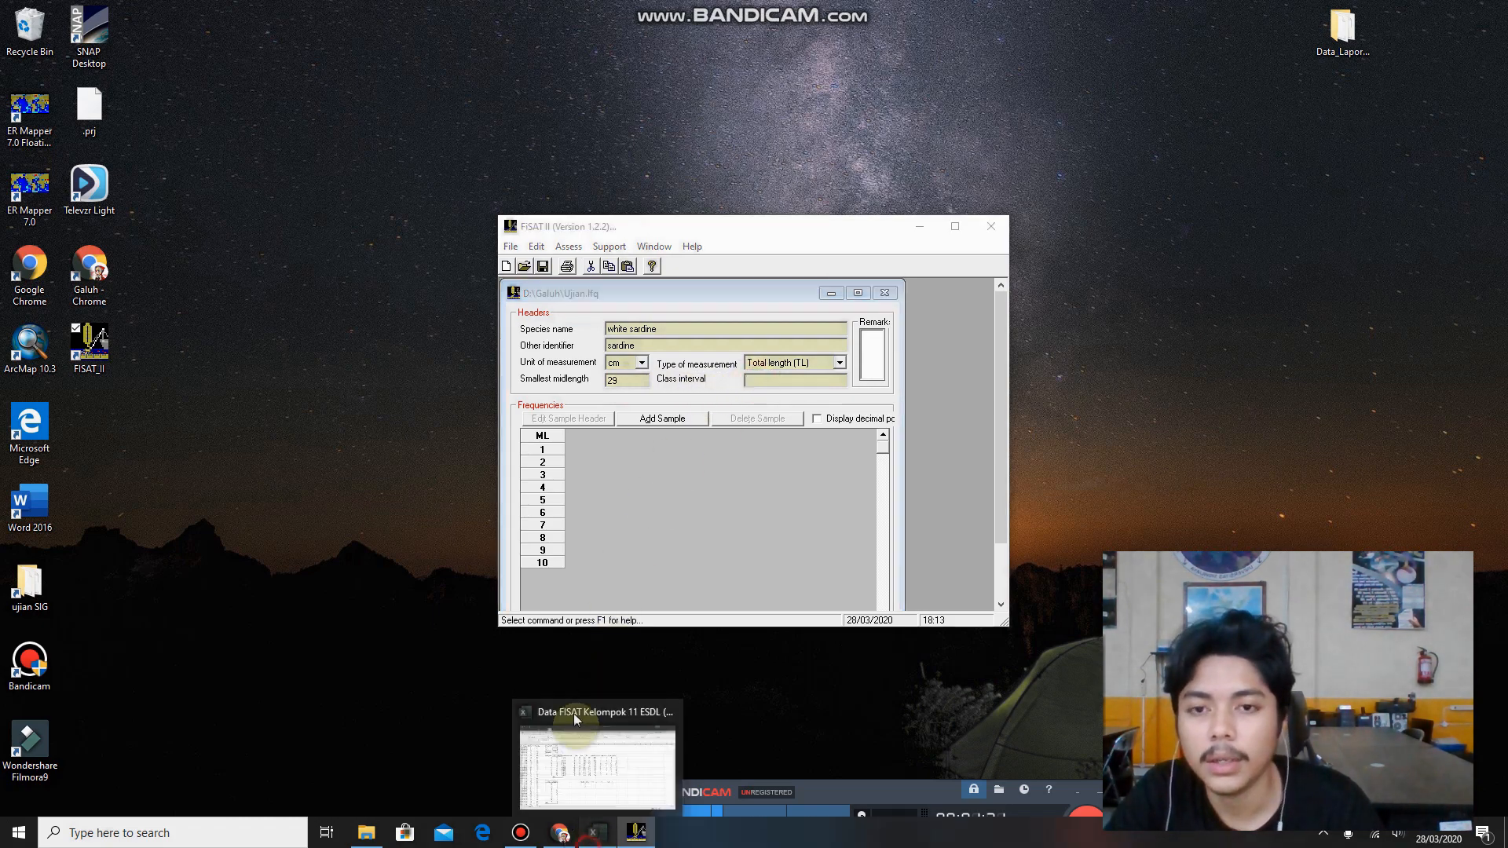
left_click(576, 720)
left_click(276, 261)
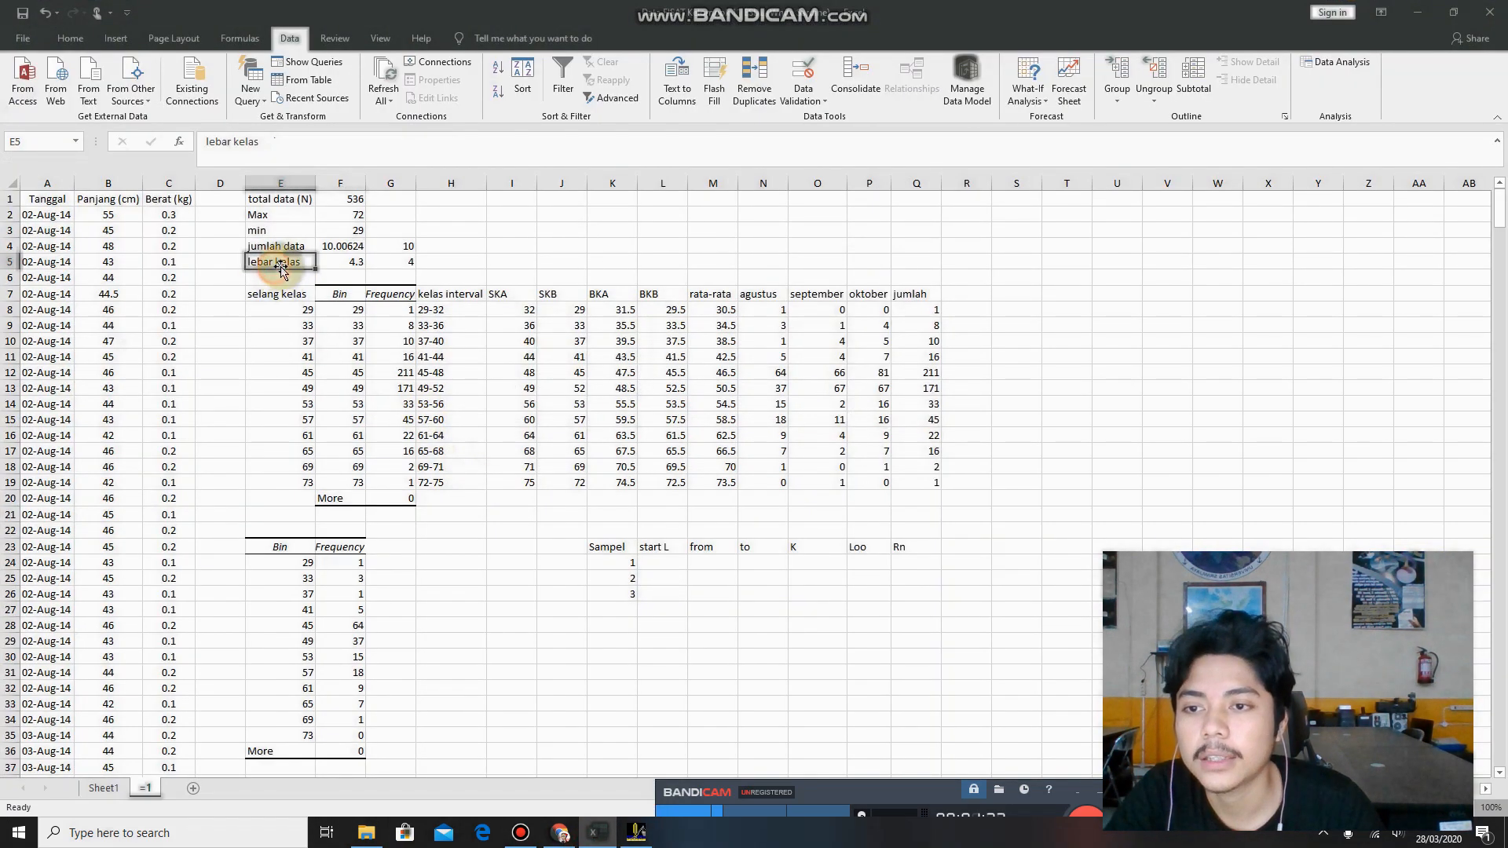
left_click(365, 261)
left_click(316, 141)
left_click(456, 213)
left_click(397, 263)
left_click(1407, 17)
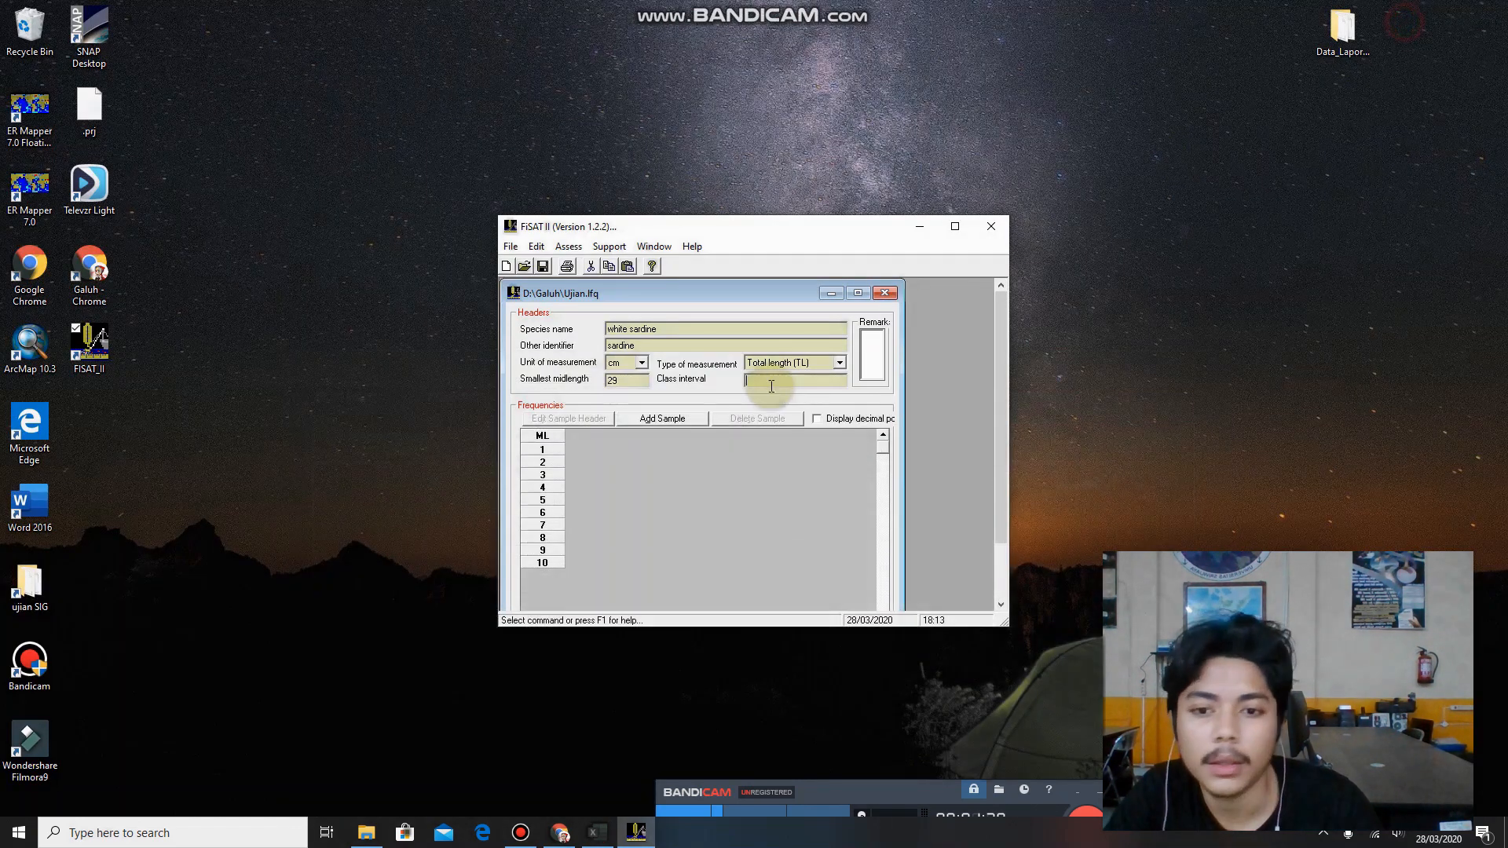
Add the first sample, dismiss the tip about adding classes and open the sampling day choices.
left_click(652, 424)
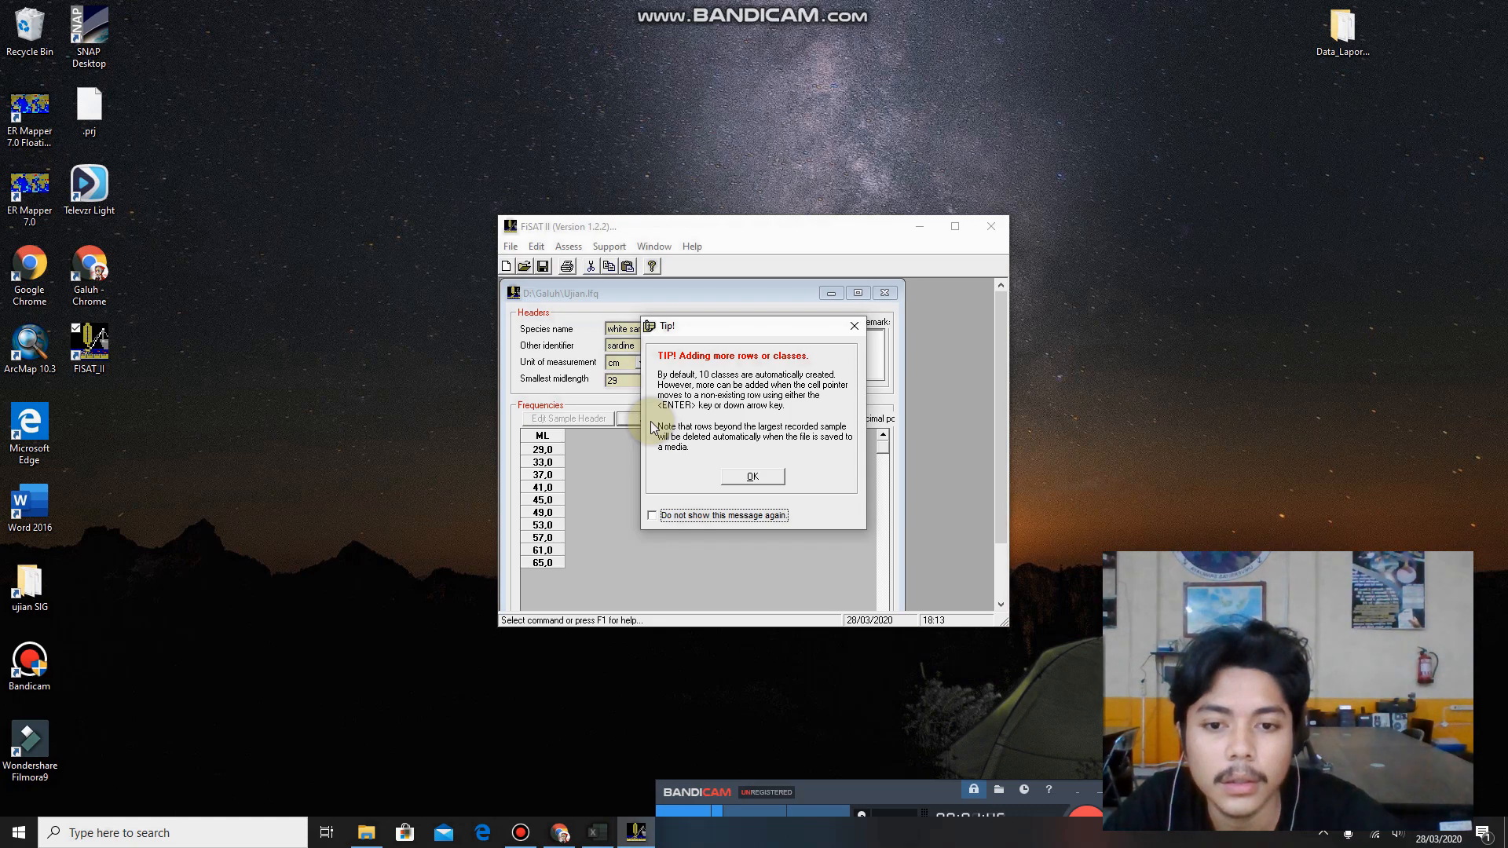
left_click(758, 479)
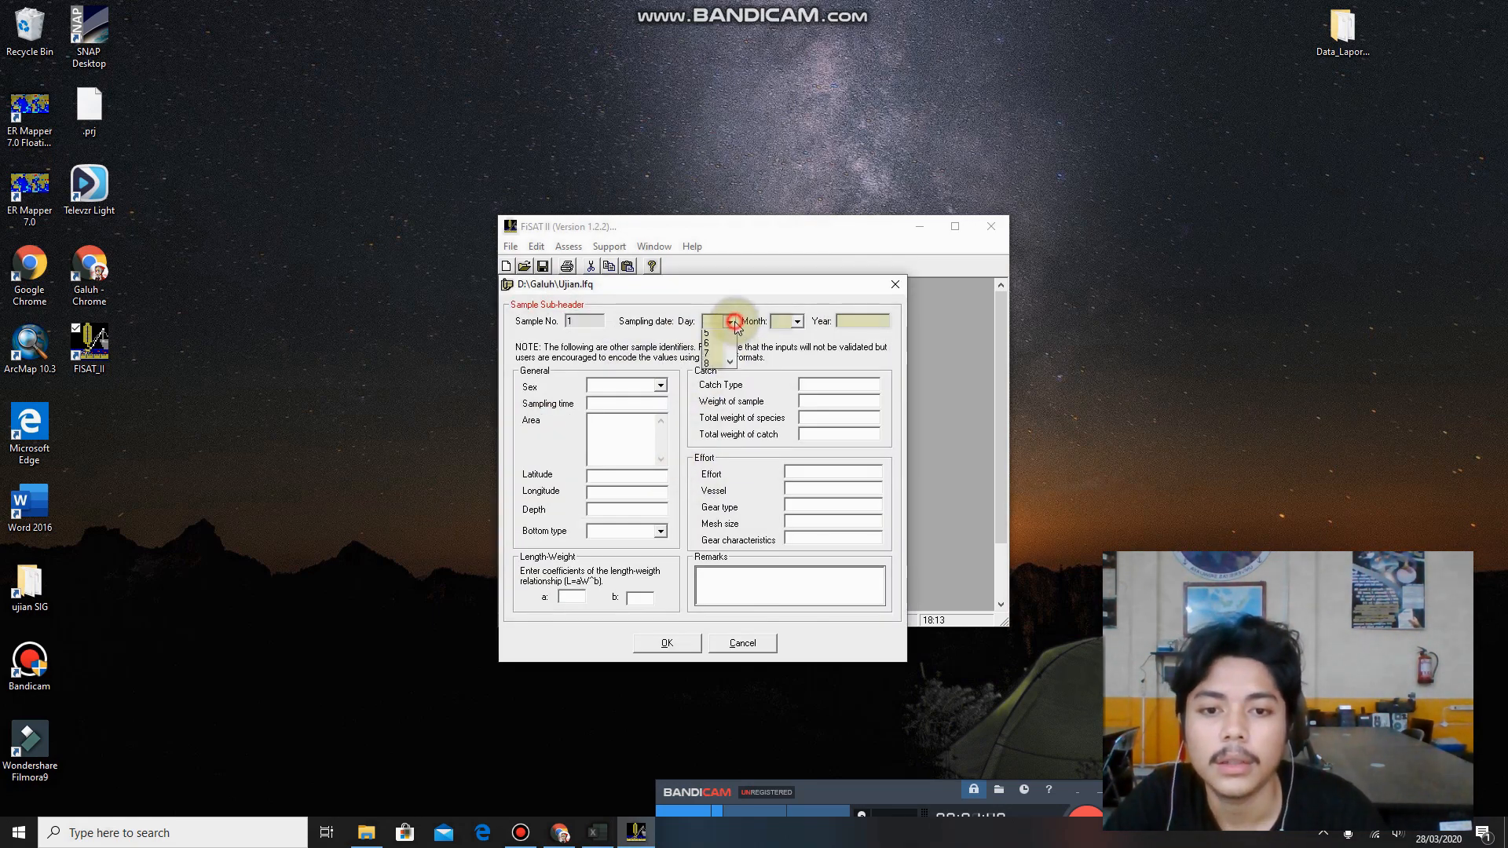
left_click(727, 322)
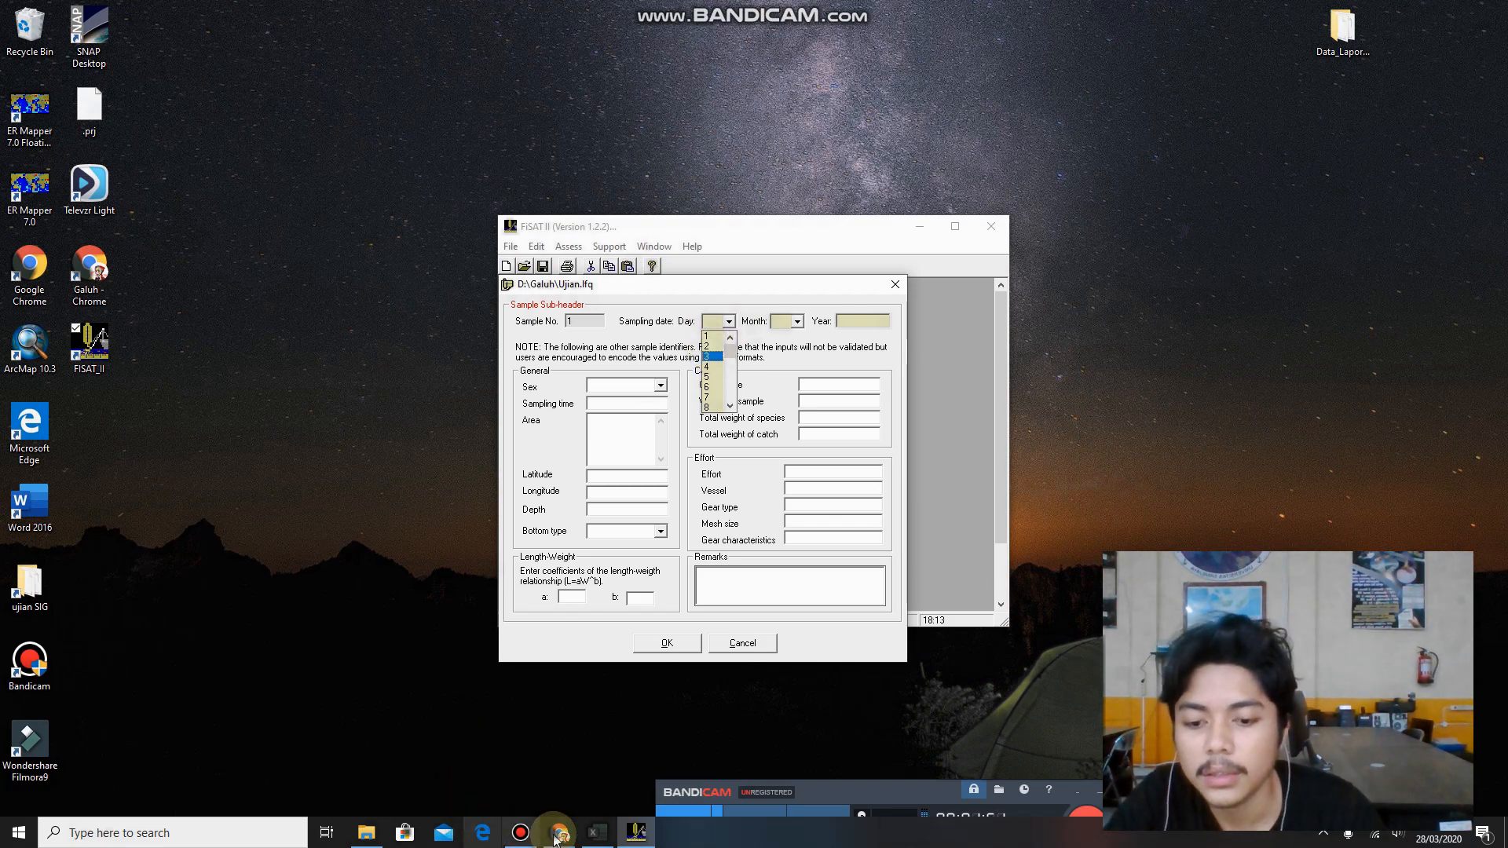
Switch to the Excel workbook and look up the first August and September sampling dates in the Tanggal column.
mouse_move(582, 844)
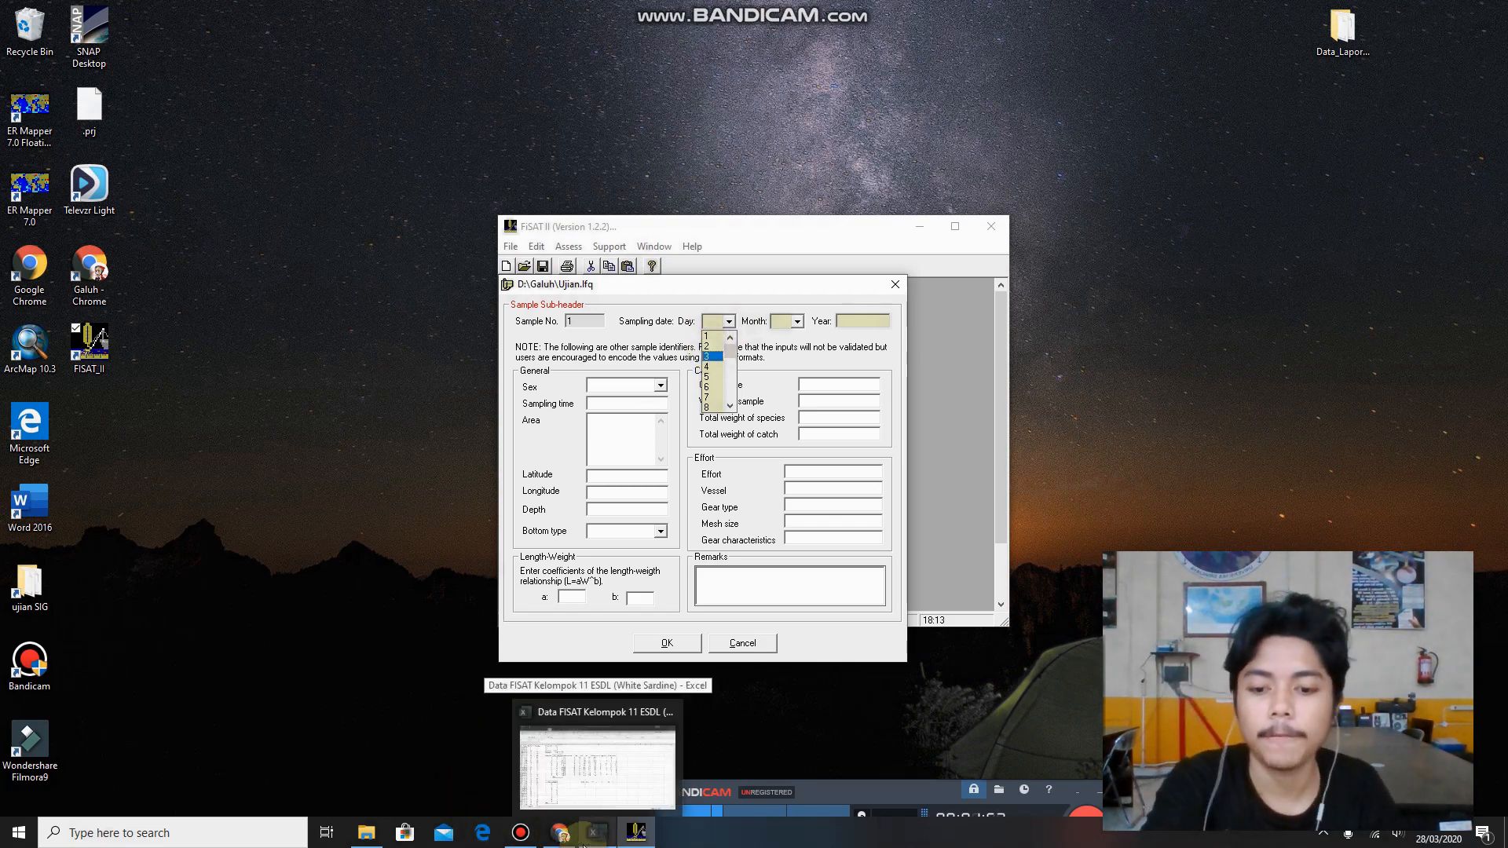
left_click(582, 844)
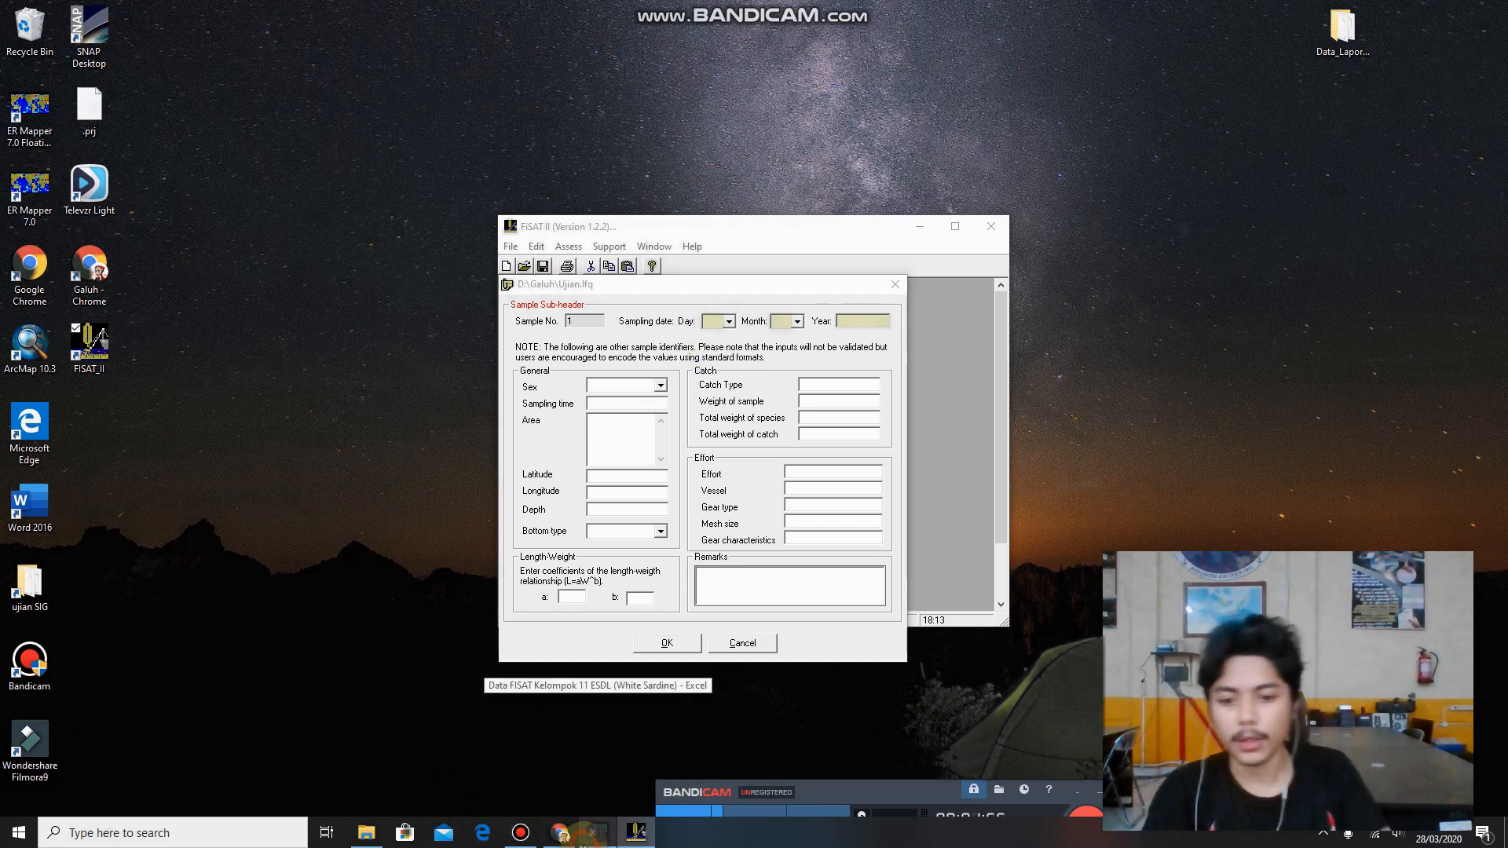
left_click_drag(1496, 220, 1498, 206)
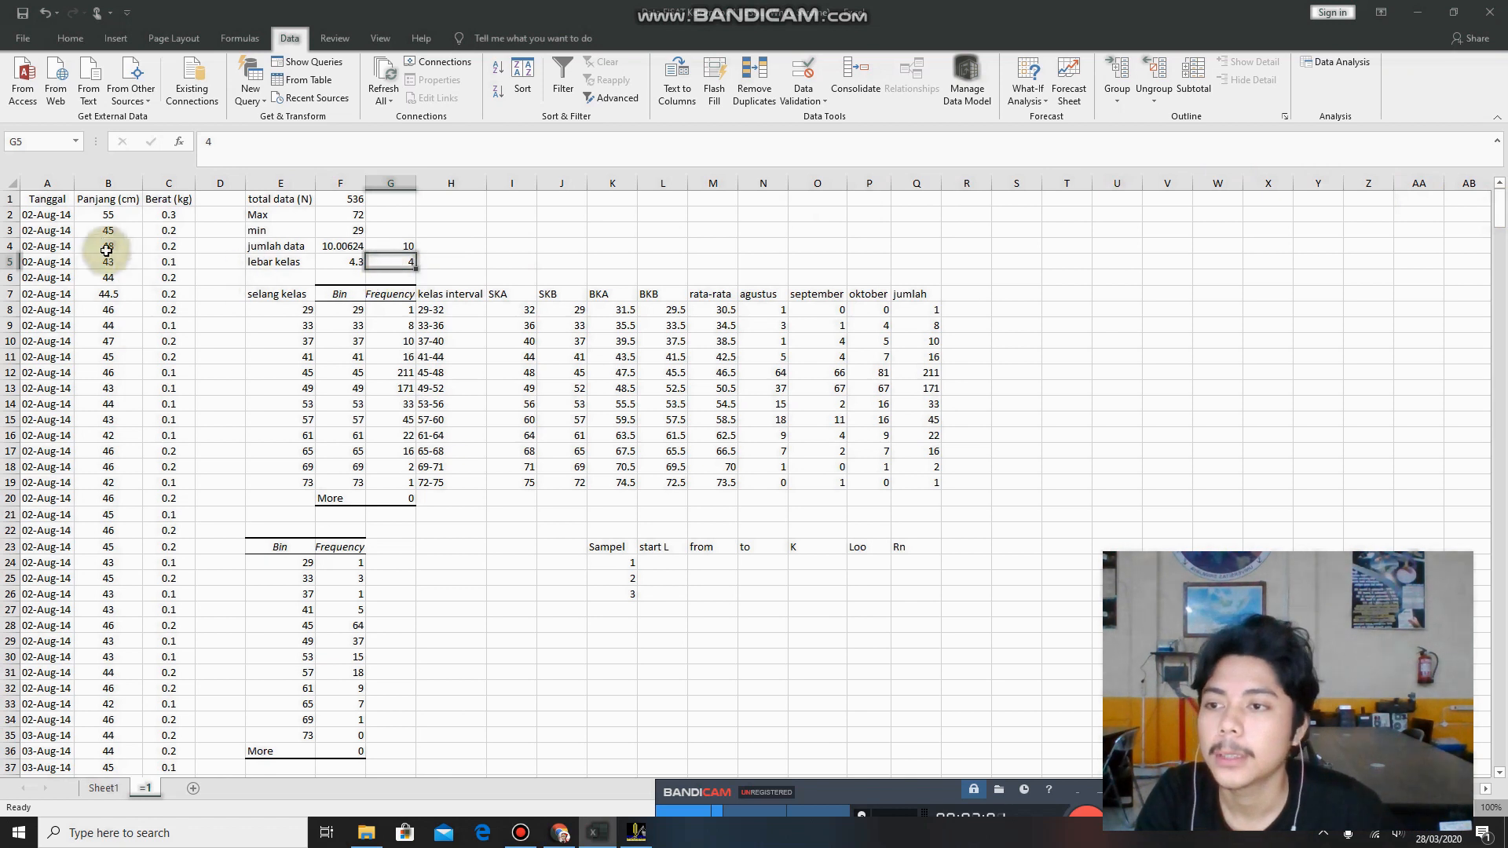
left_click(47, 214)
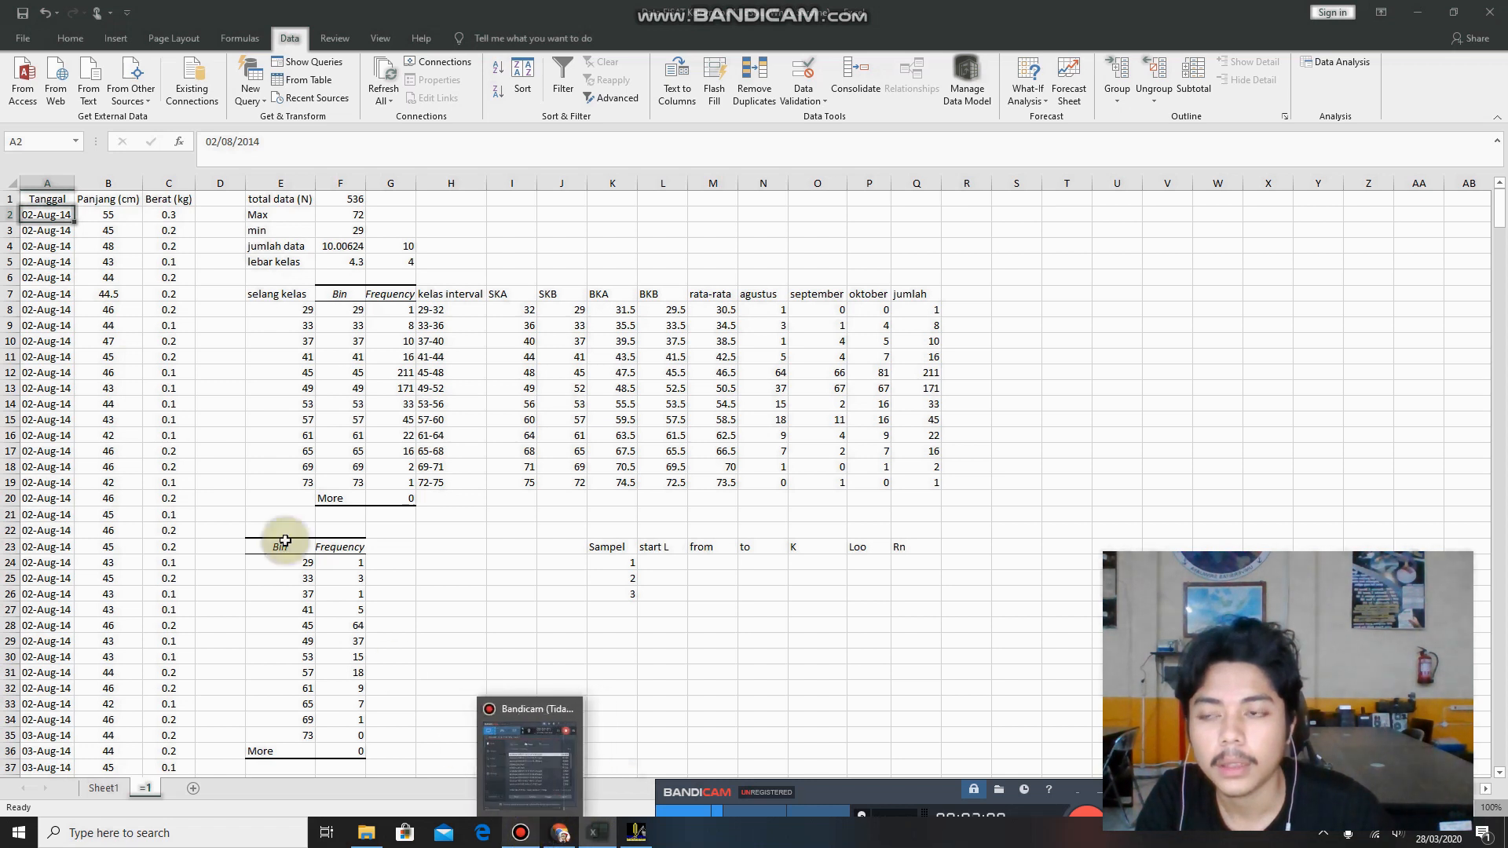
left_click(755, 294)
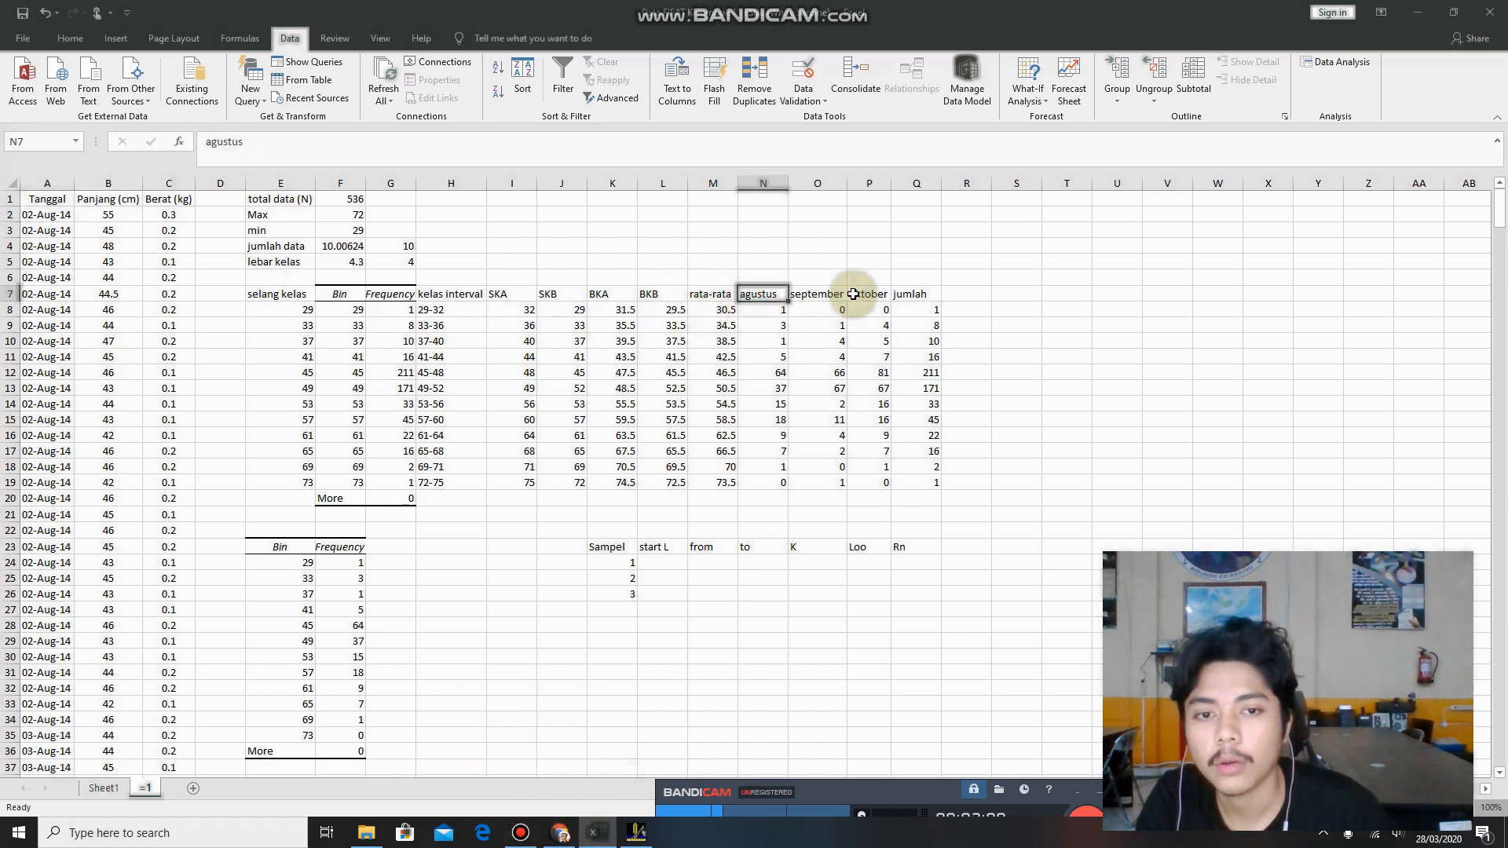
left_click(51, 228)
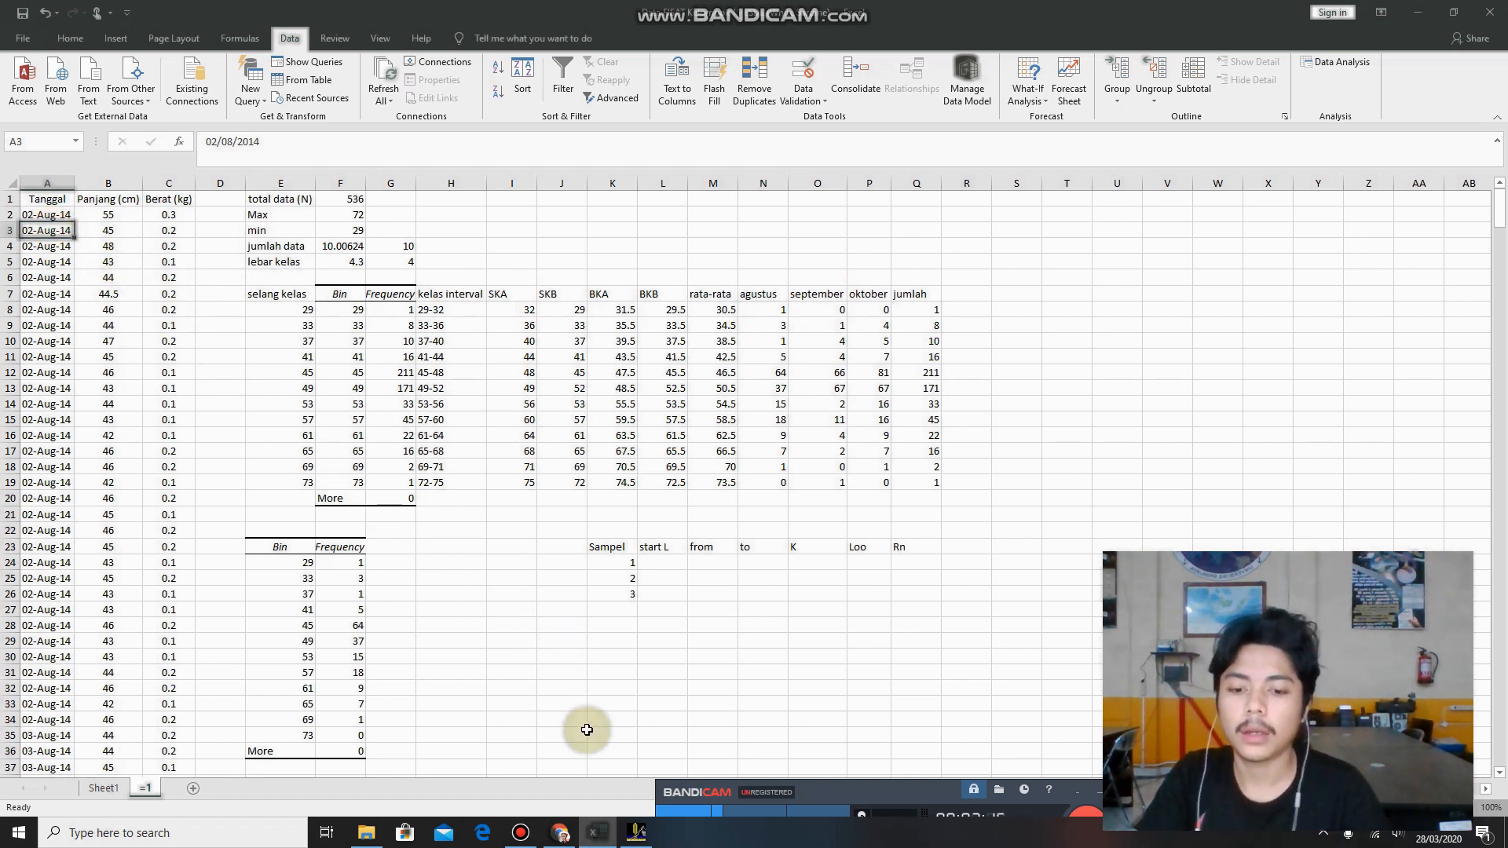
left_click(47, 214)
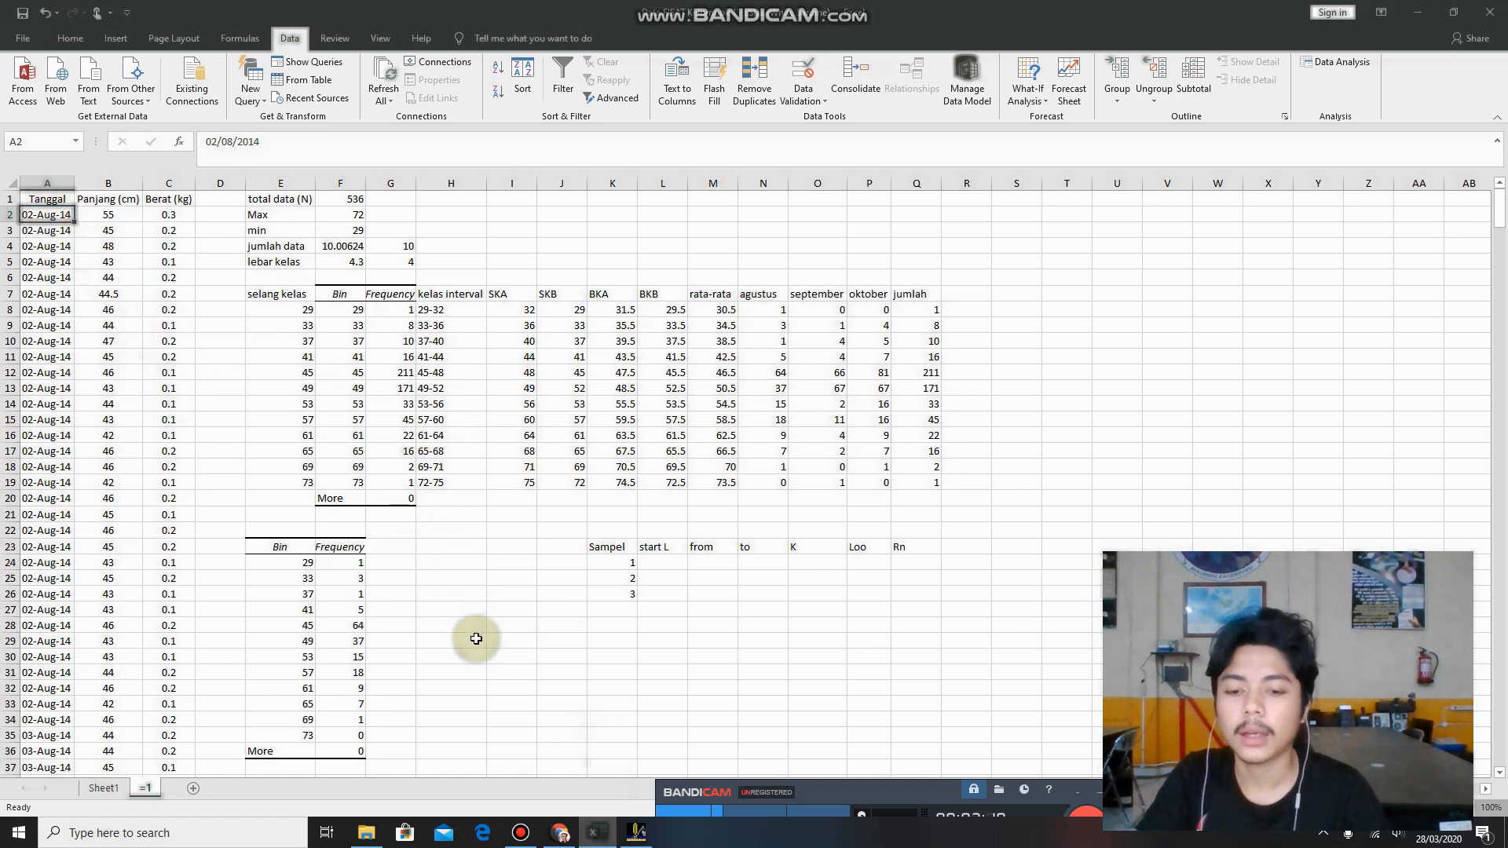
left_click_drag(1498, 215, 1501, 378)
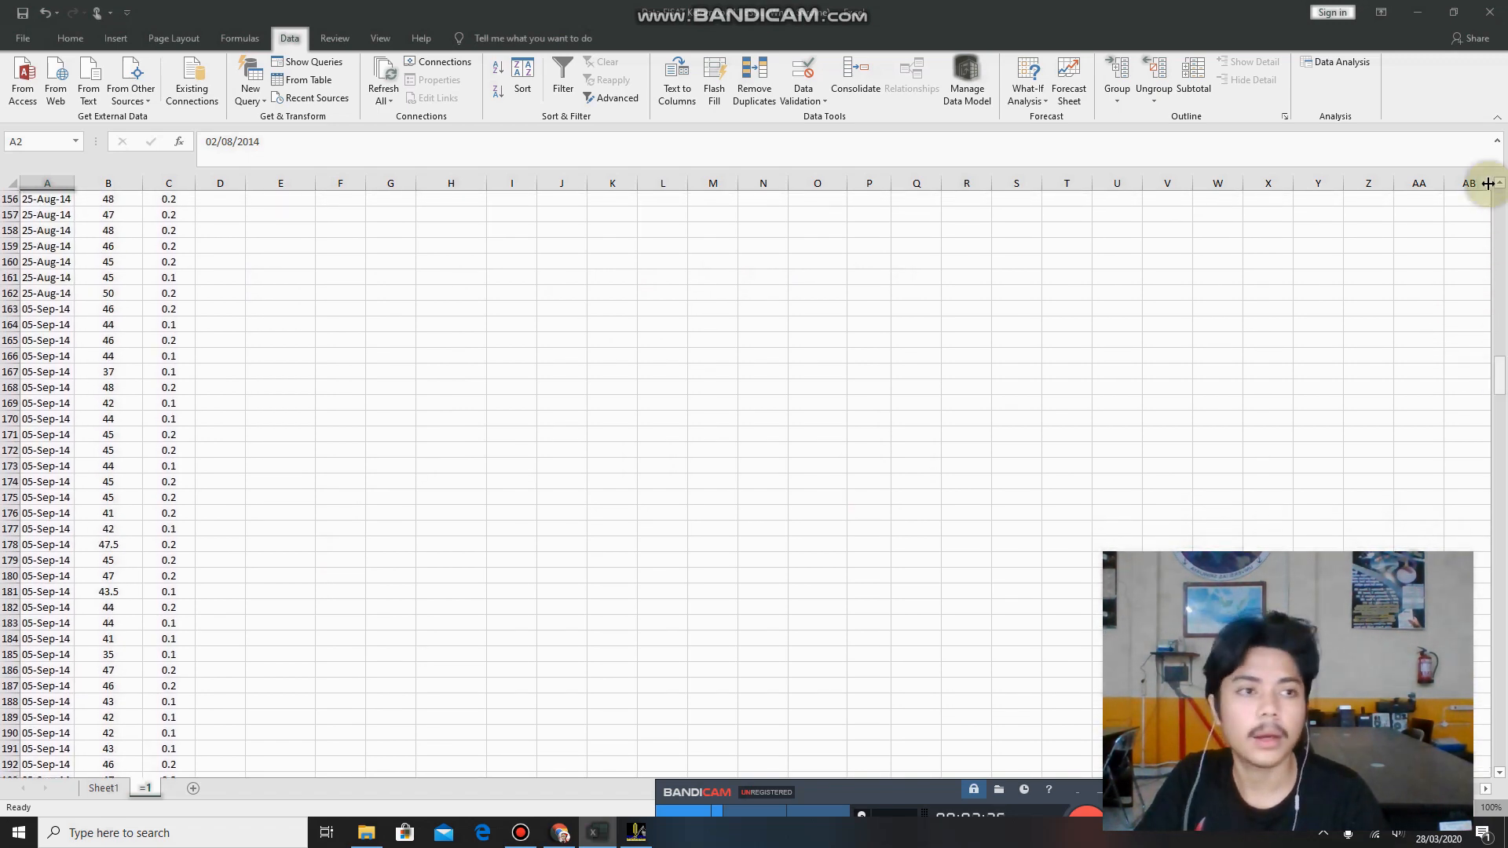
Return to FiSAT II and give the first sample the date day 2, month 8, year 2014.
left_click(1413, 21)
left_click(728, 321)
left_click(711, 347)
left_click(797, 321)
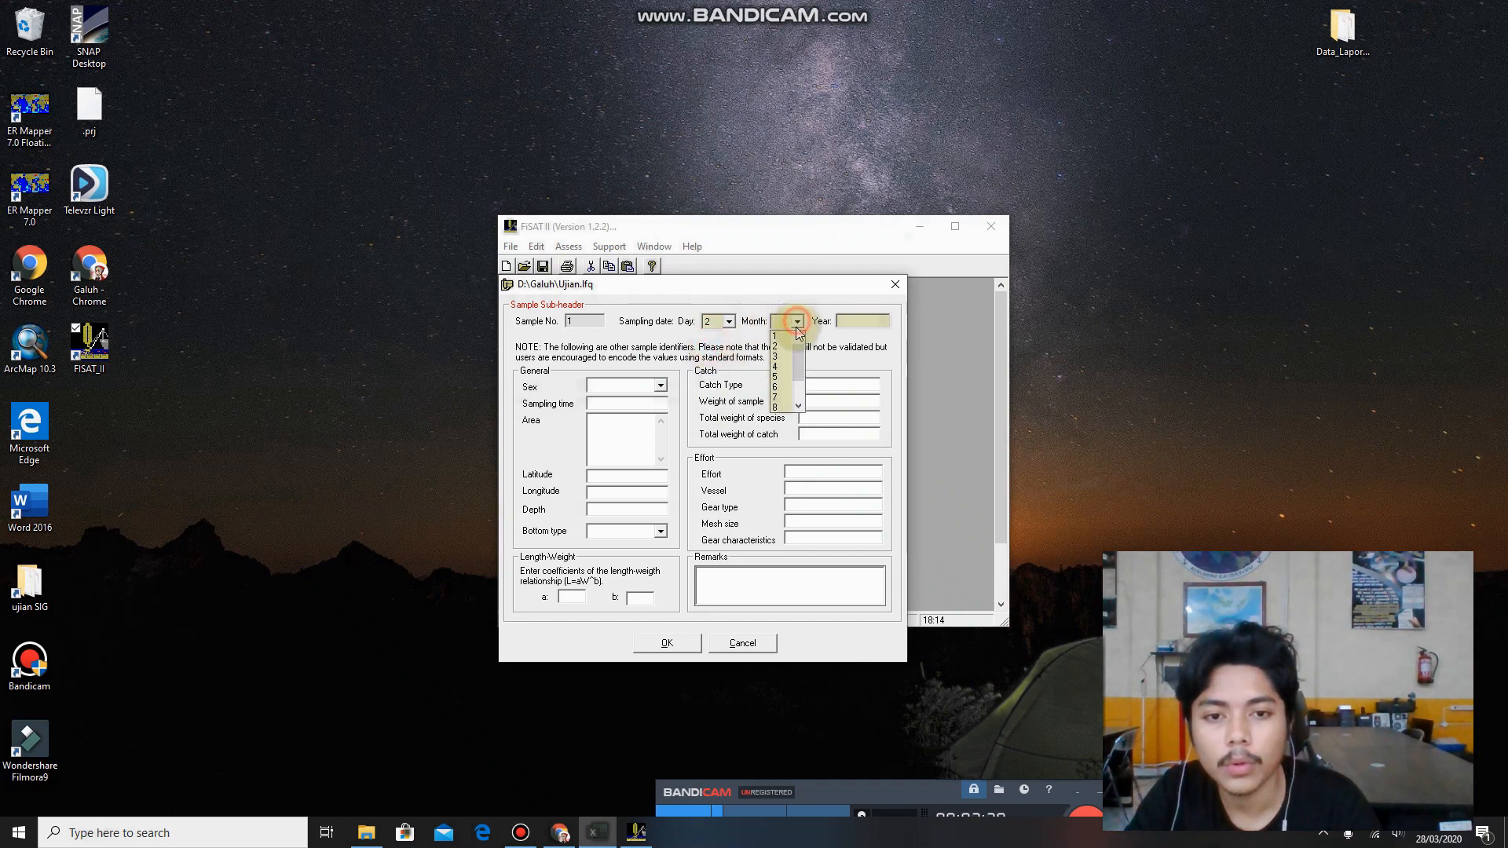
left_click(777, 406)
left_click(855, 321)
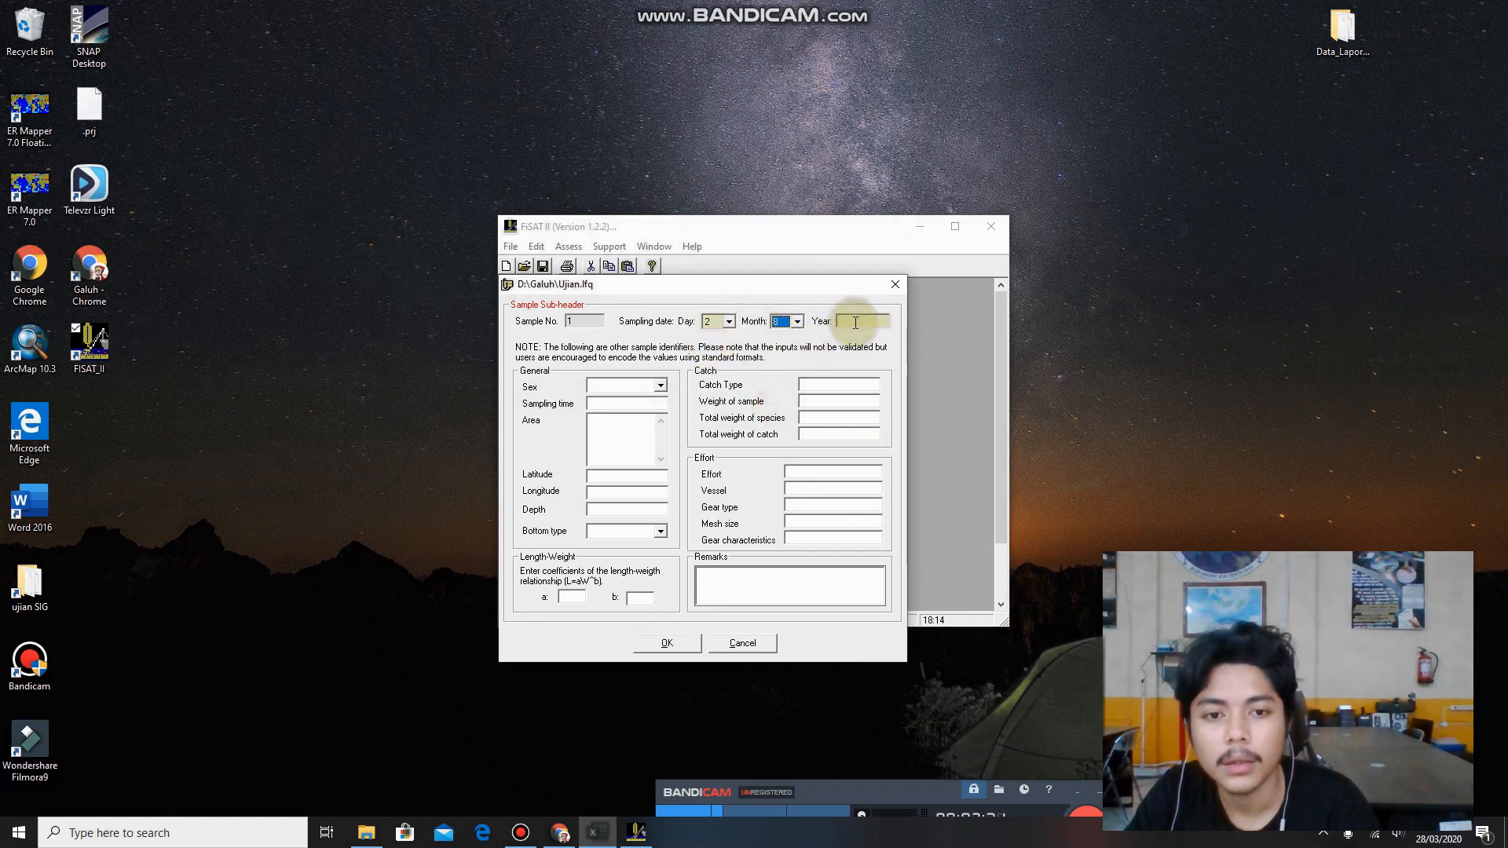
type("2")
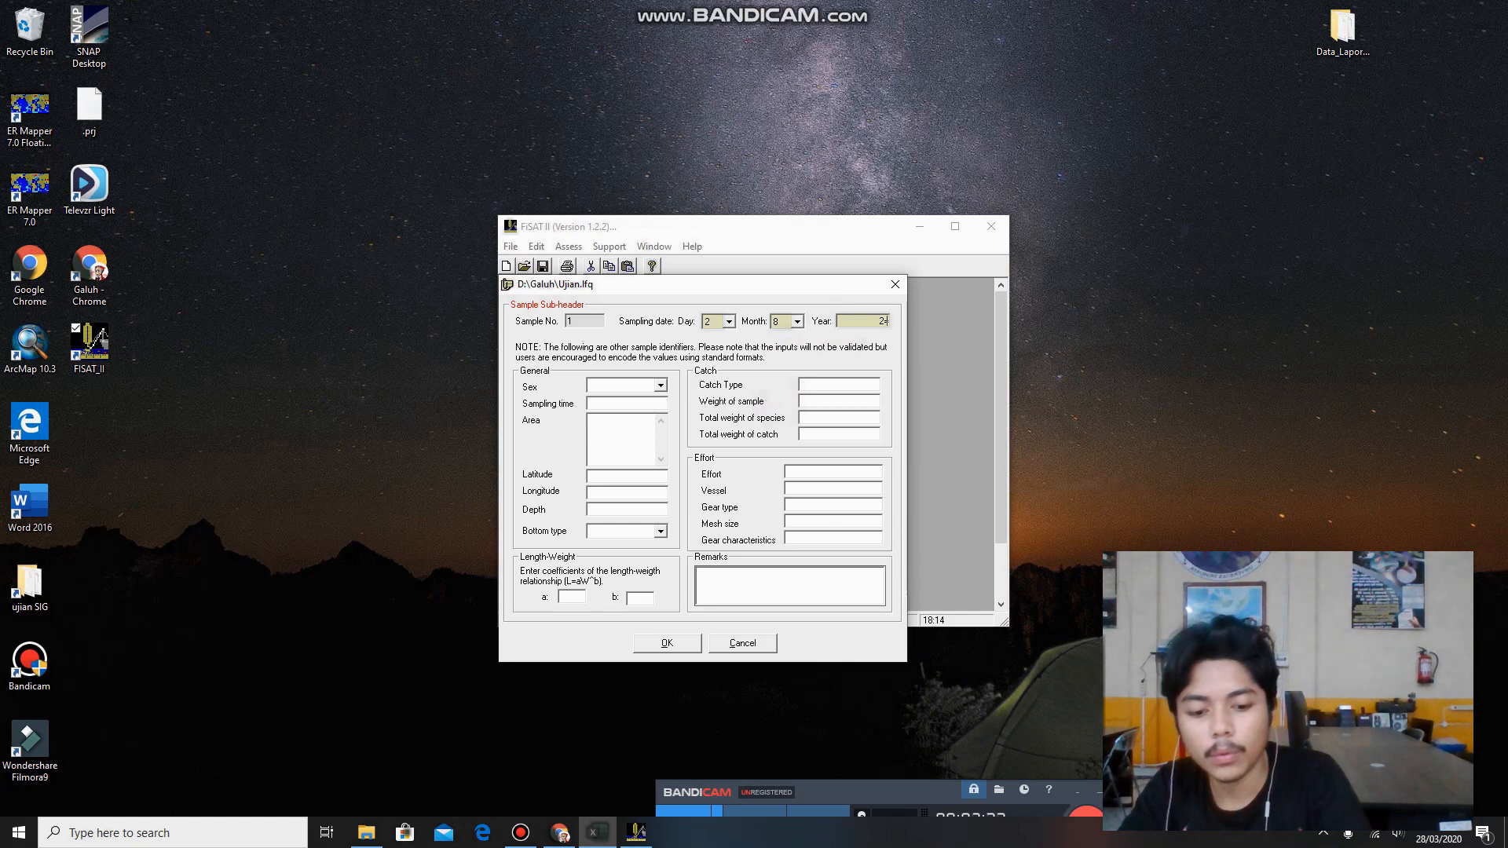
type("014")
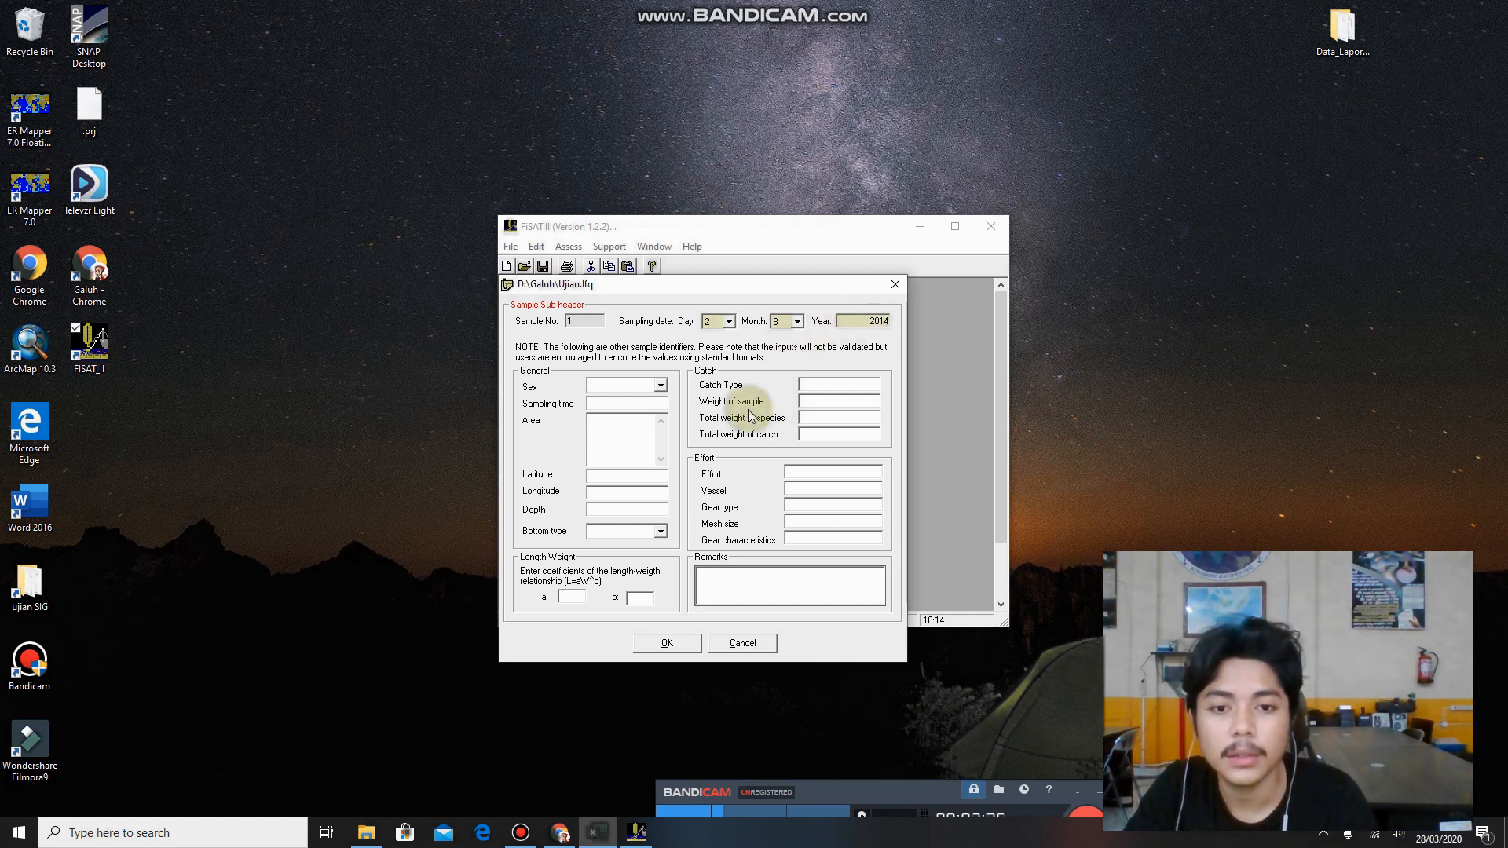
left_click(672, 642)
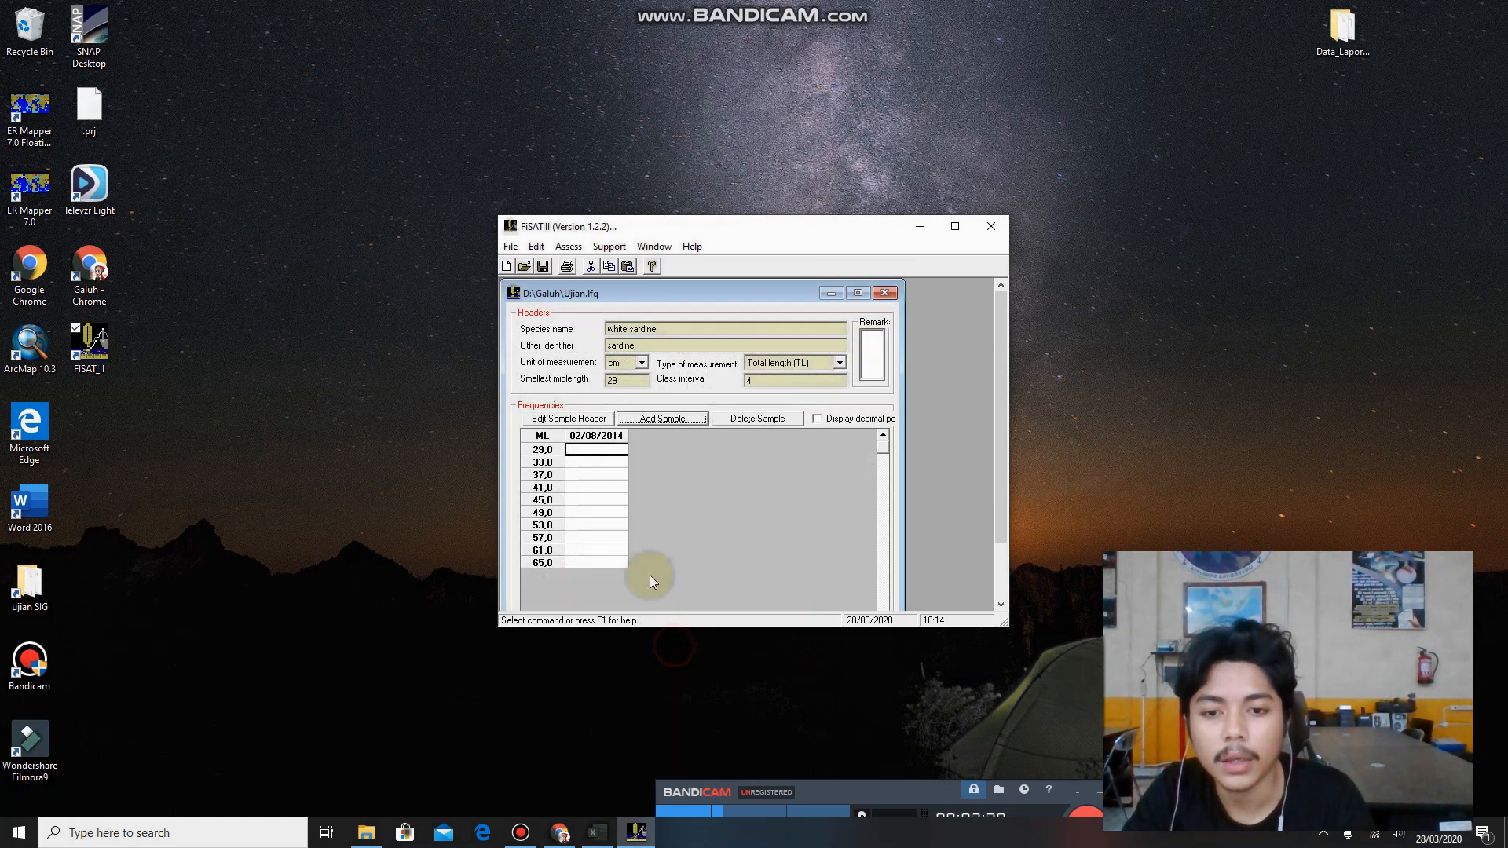
Add a second sample, check the first September date in the Excel workbook and date the sample day 5, month 9, year 2014.
left_click(664, 420)
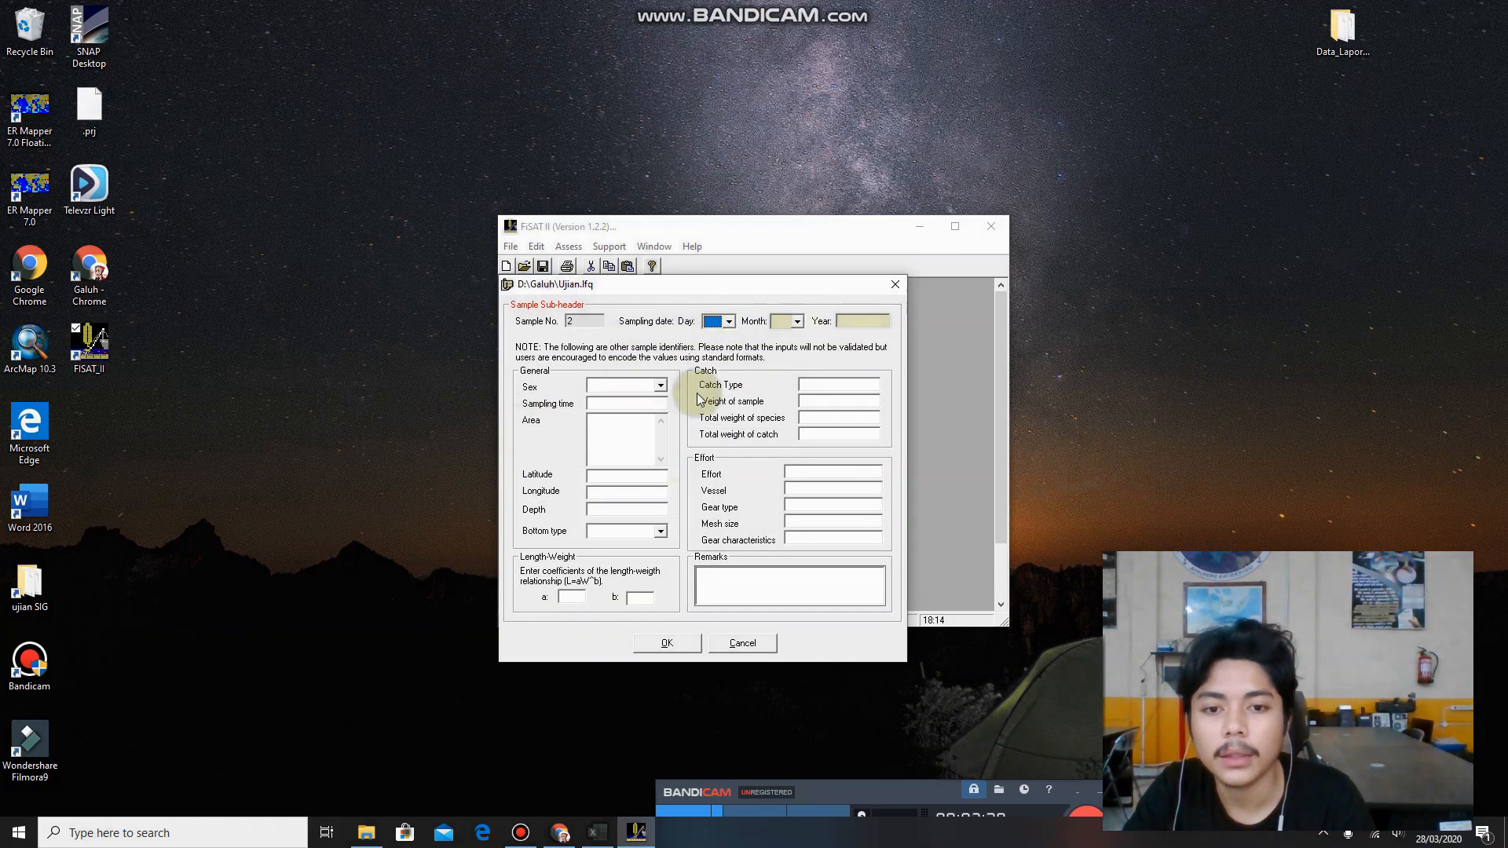
left_click(597, 832)
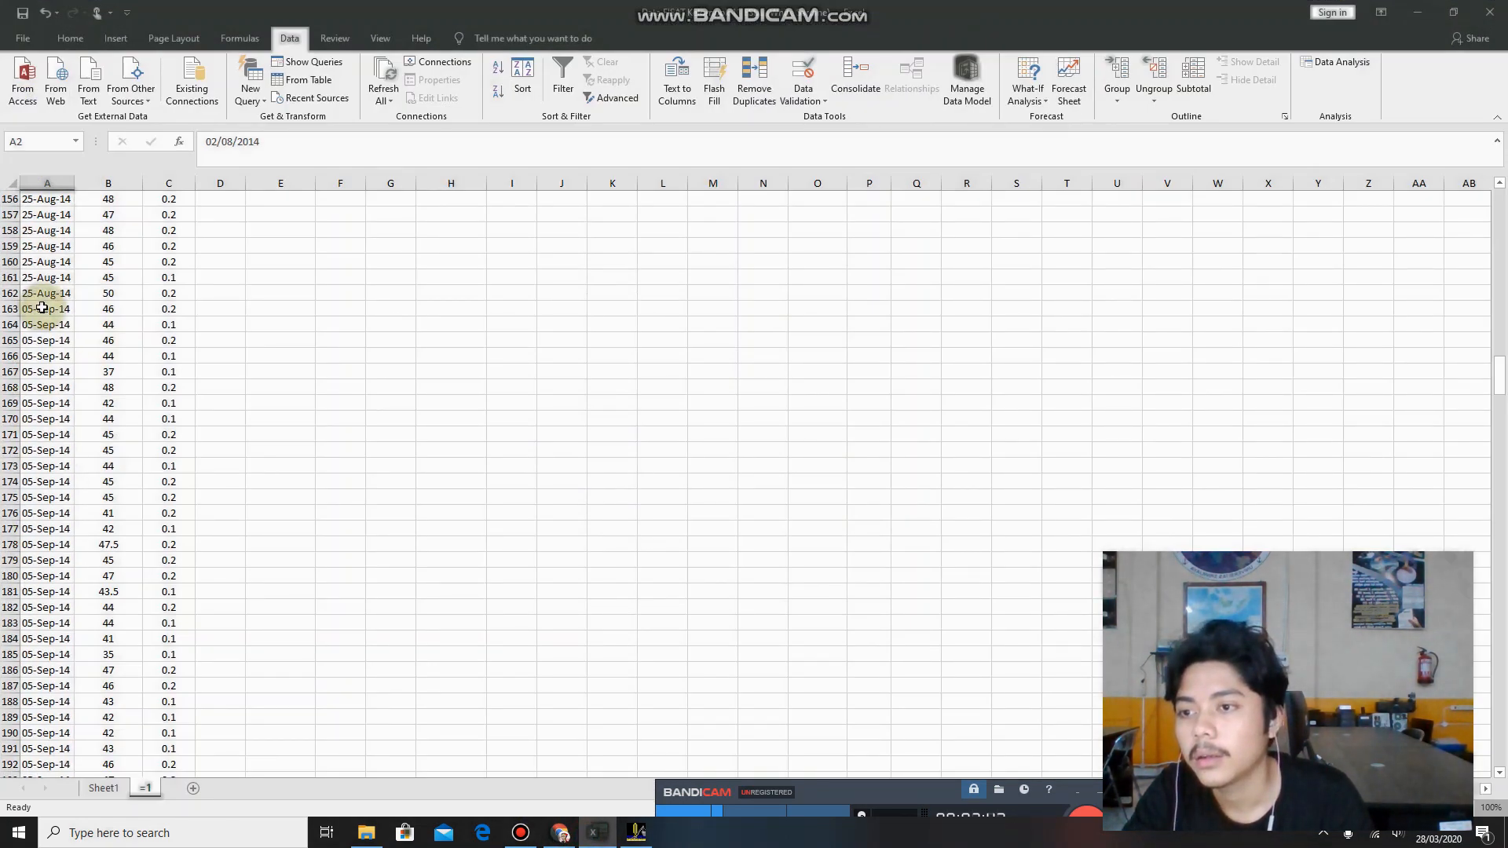
left_click(1417, 12)
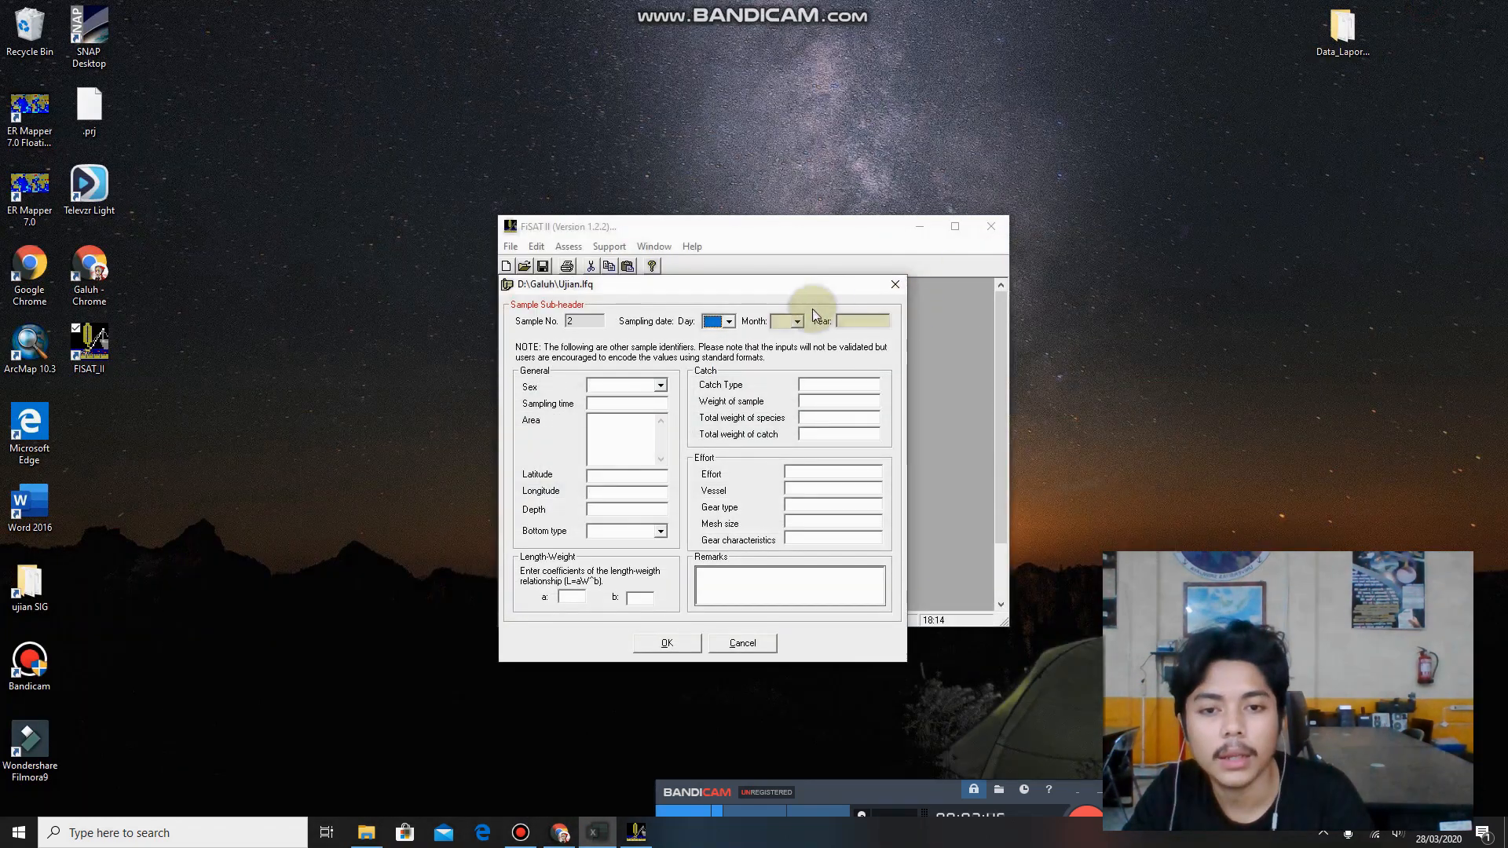
left_click(729, 321)
left_click(715, 379)
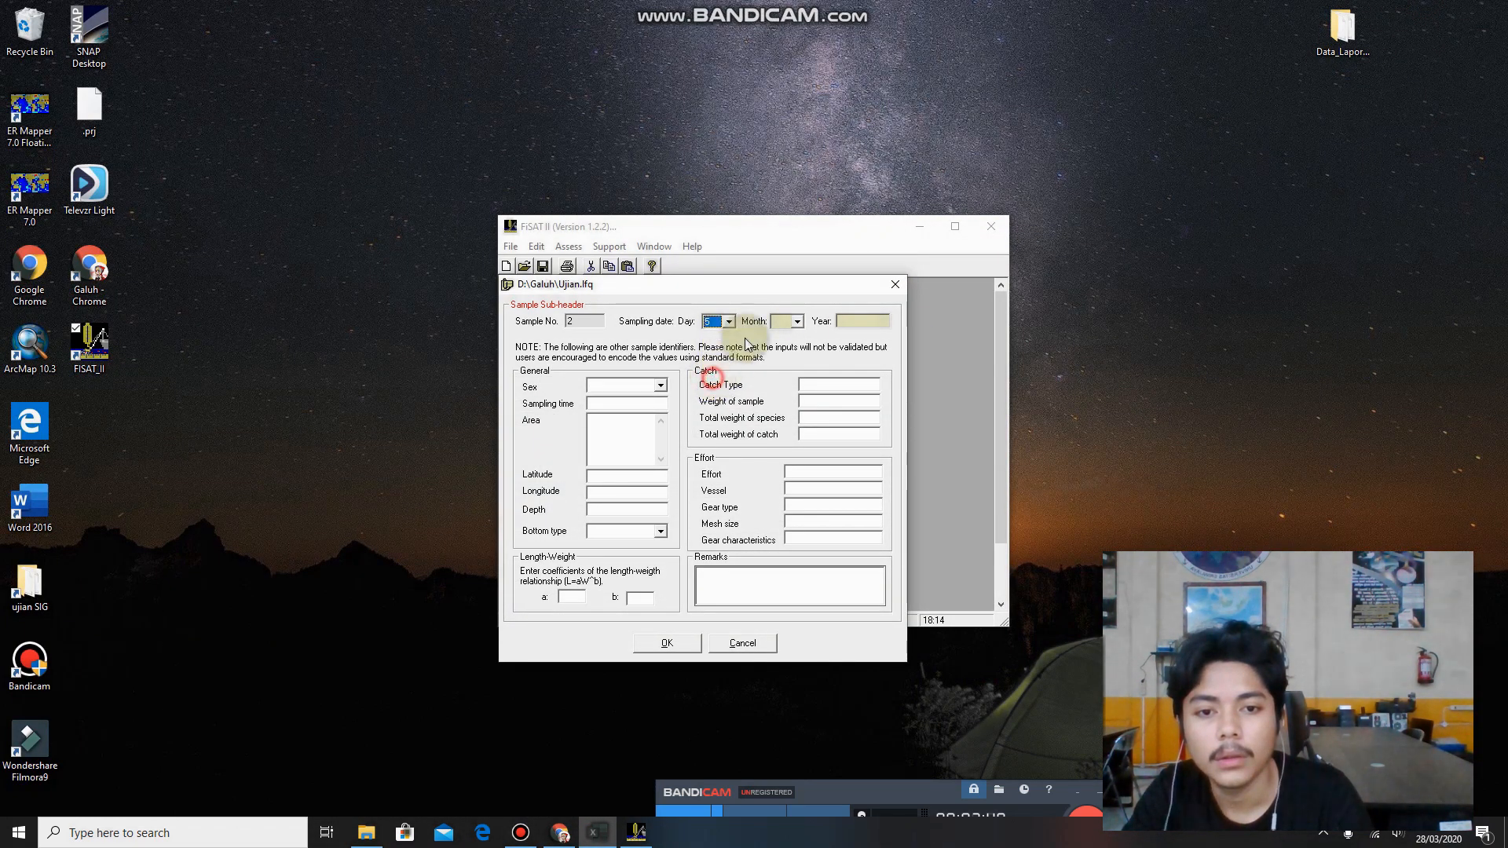
left_click(797, 321)
left_click(778, 408)
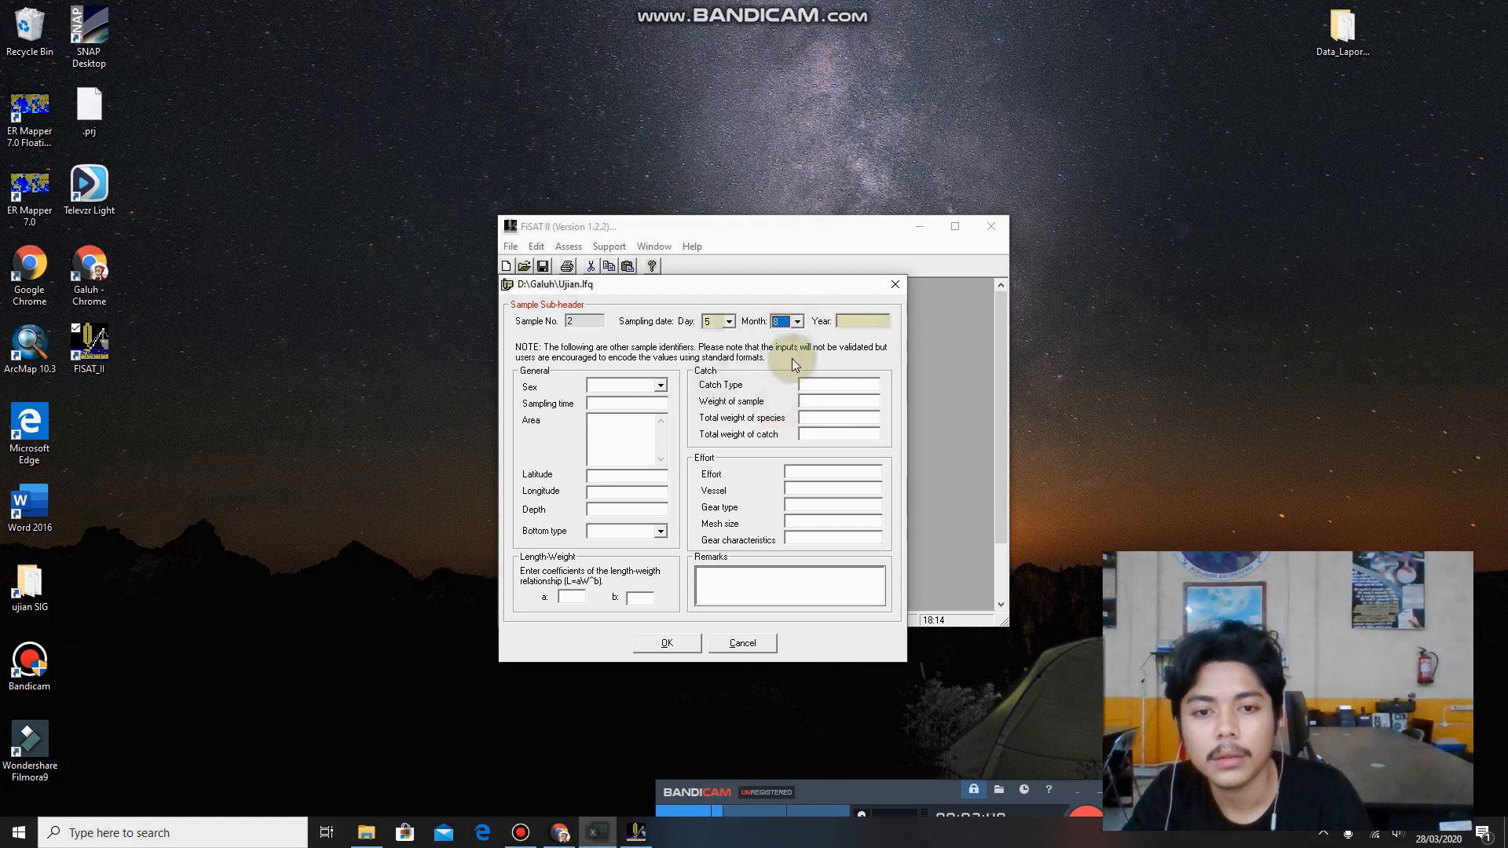
left_click(797, 321)
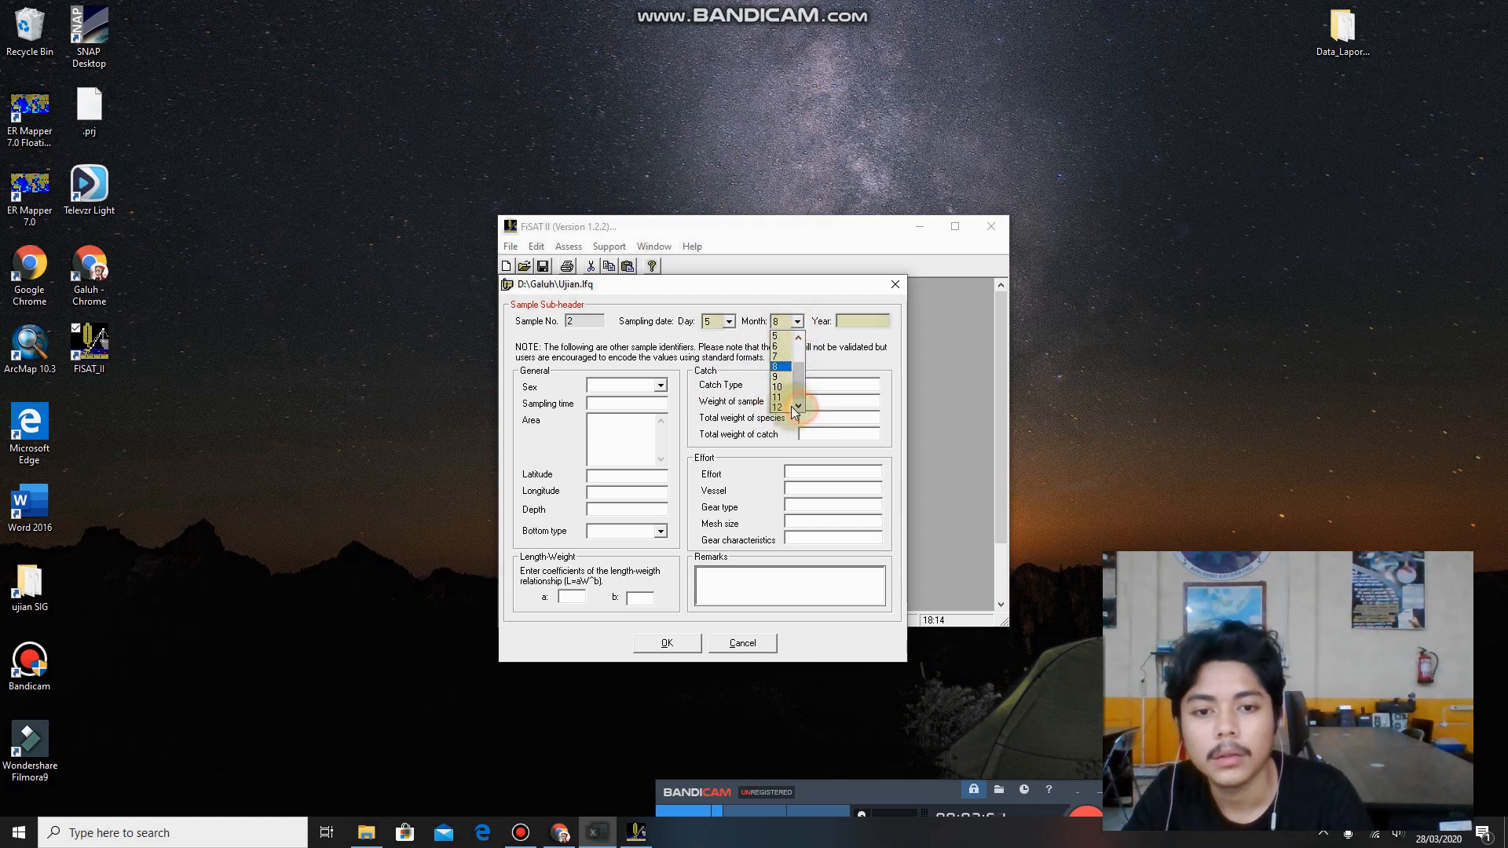
left_click(780, 377)
left_click(860, 321)
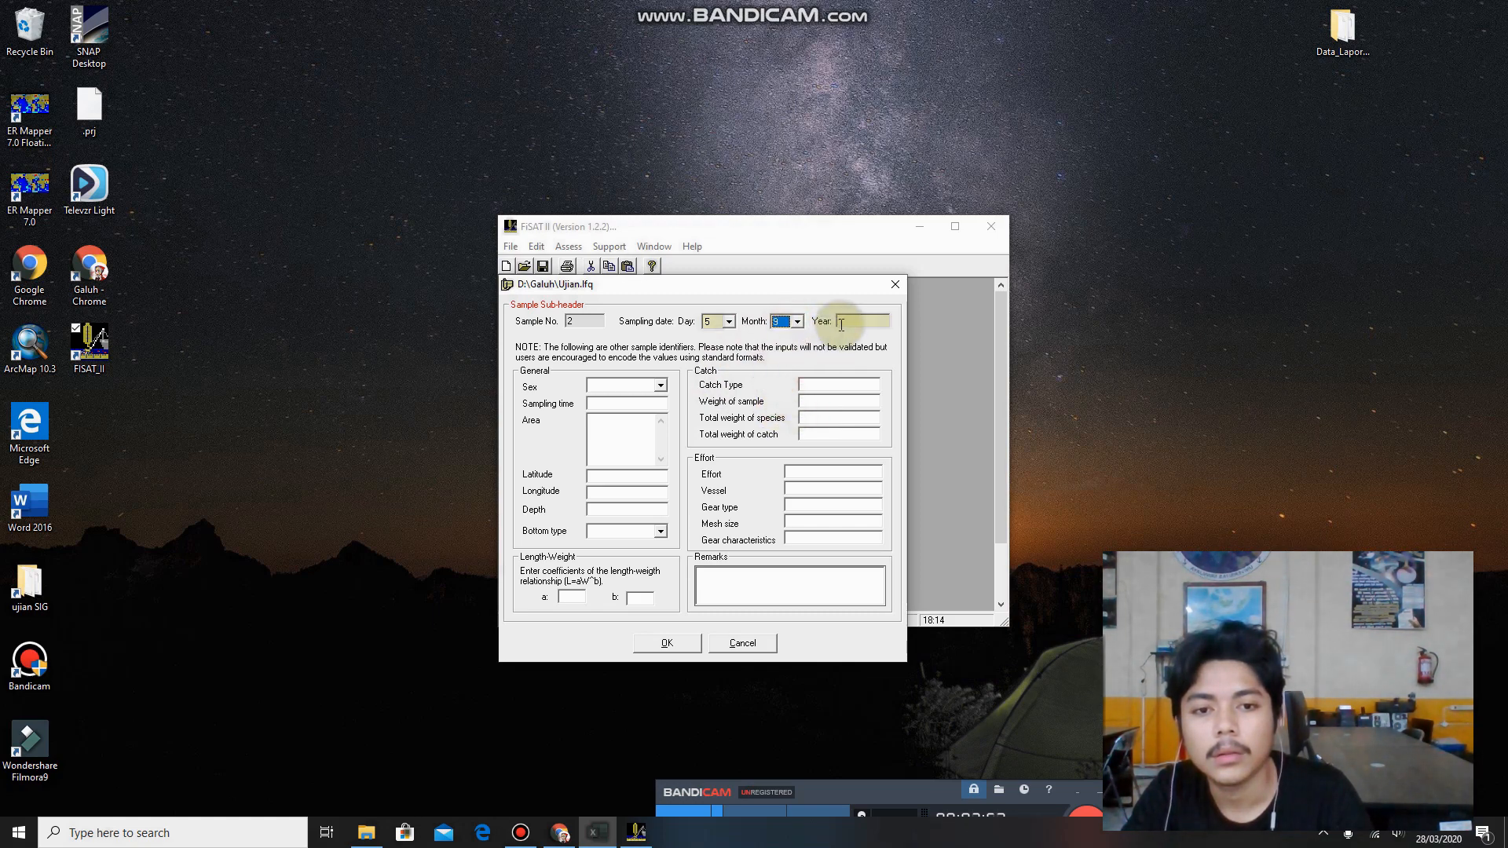
type("2014")
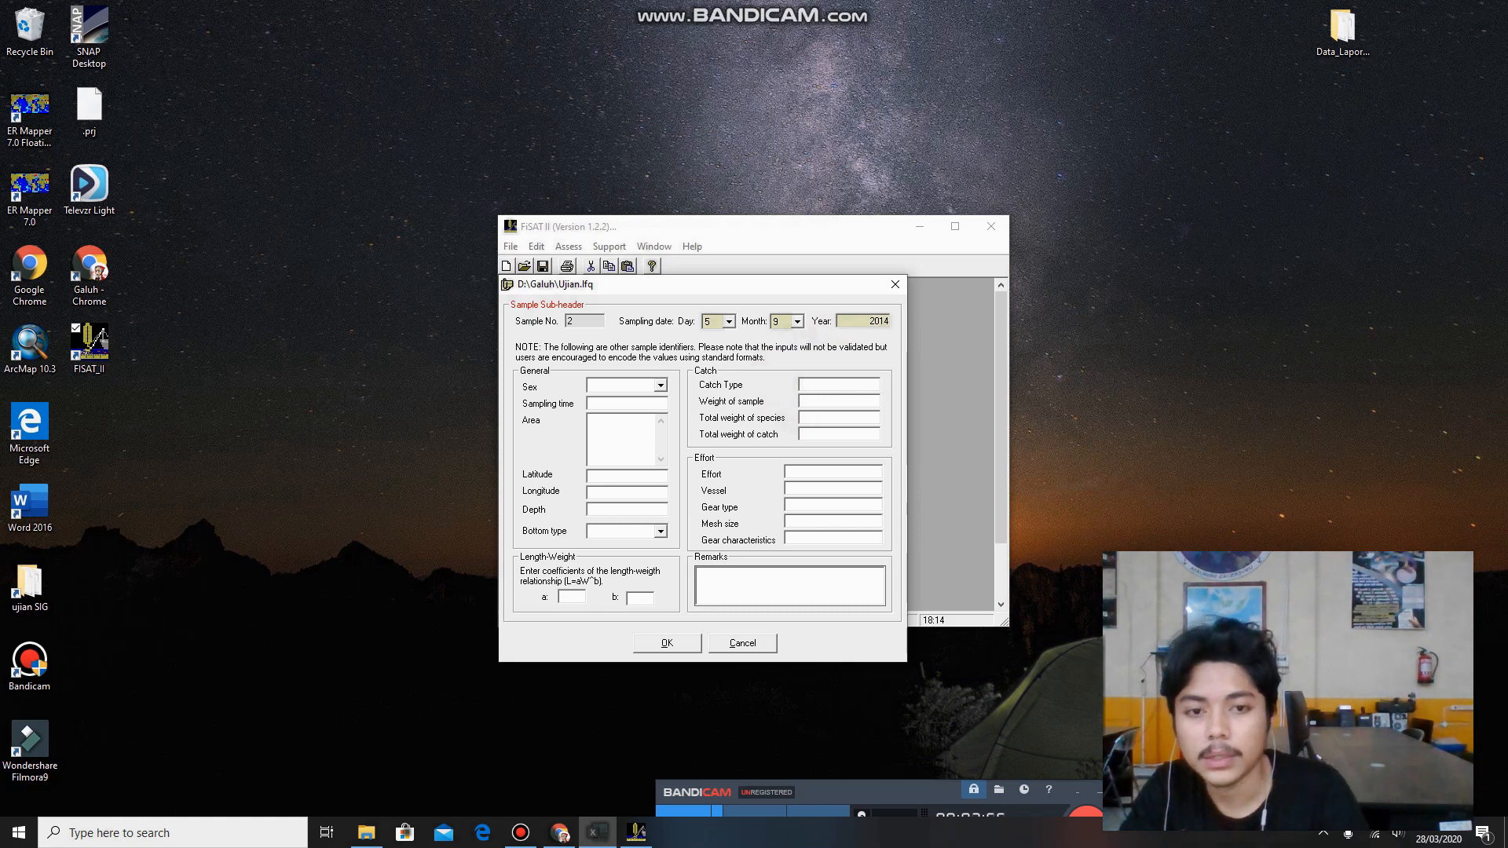
left_click(667, 642)
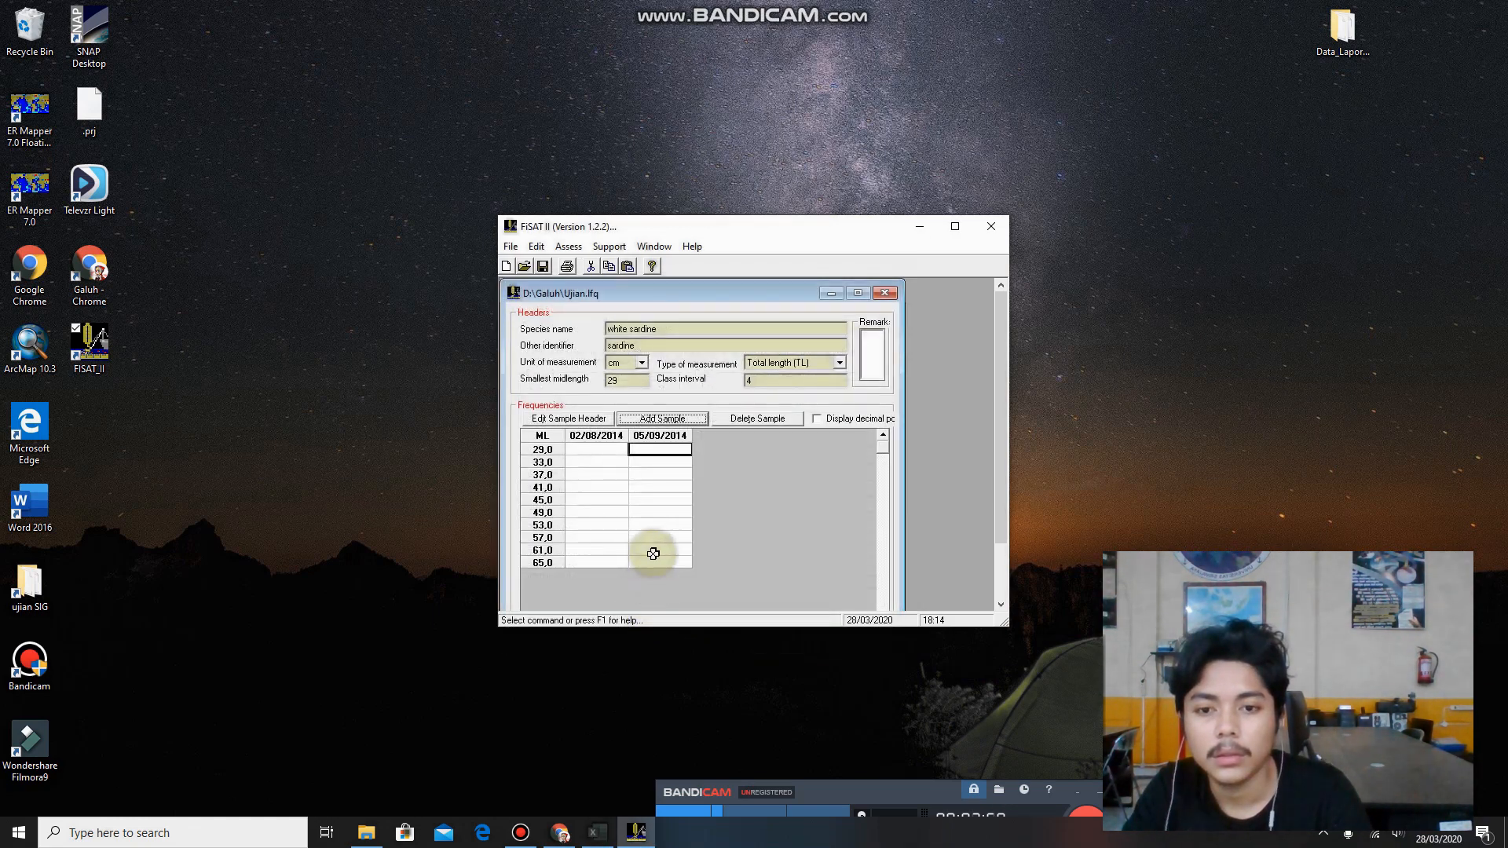
Add a third sample with the sampling date day 1, month 10, year 2014.
left_click(686, 418)
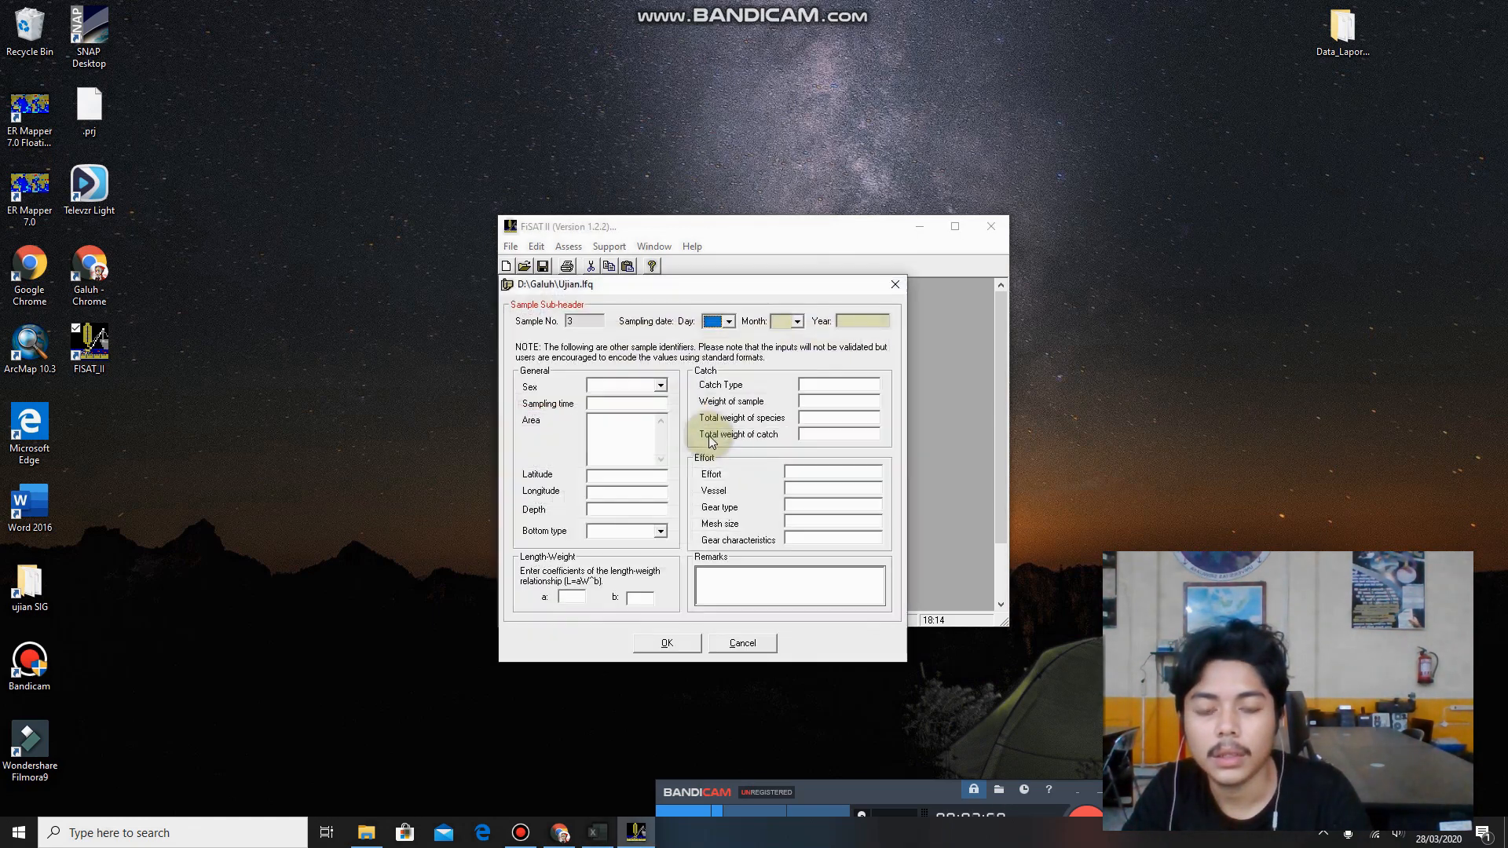
left_click(729, 321)
left_click(731, 324)
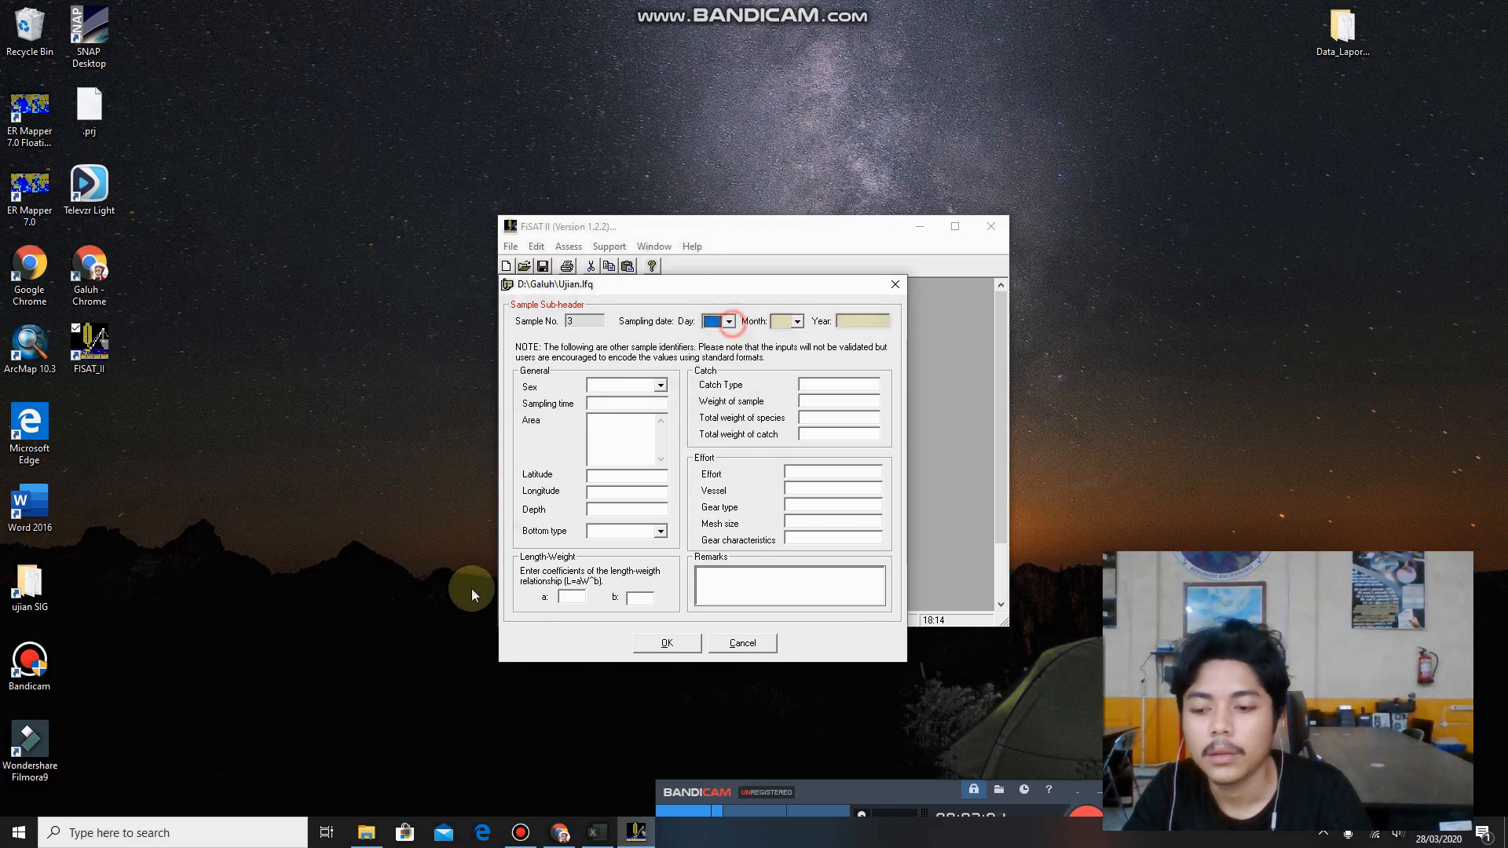
left_click(722, 322)
left_click(711, 336)
left_click(796, 322)
scroll(786, 397, "down", 2)
left_click(781, 389)
left_click(852, 320)
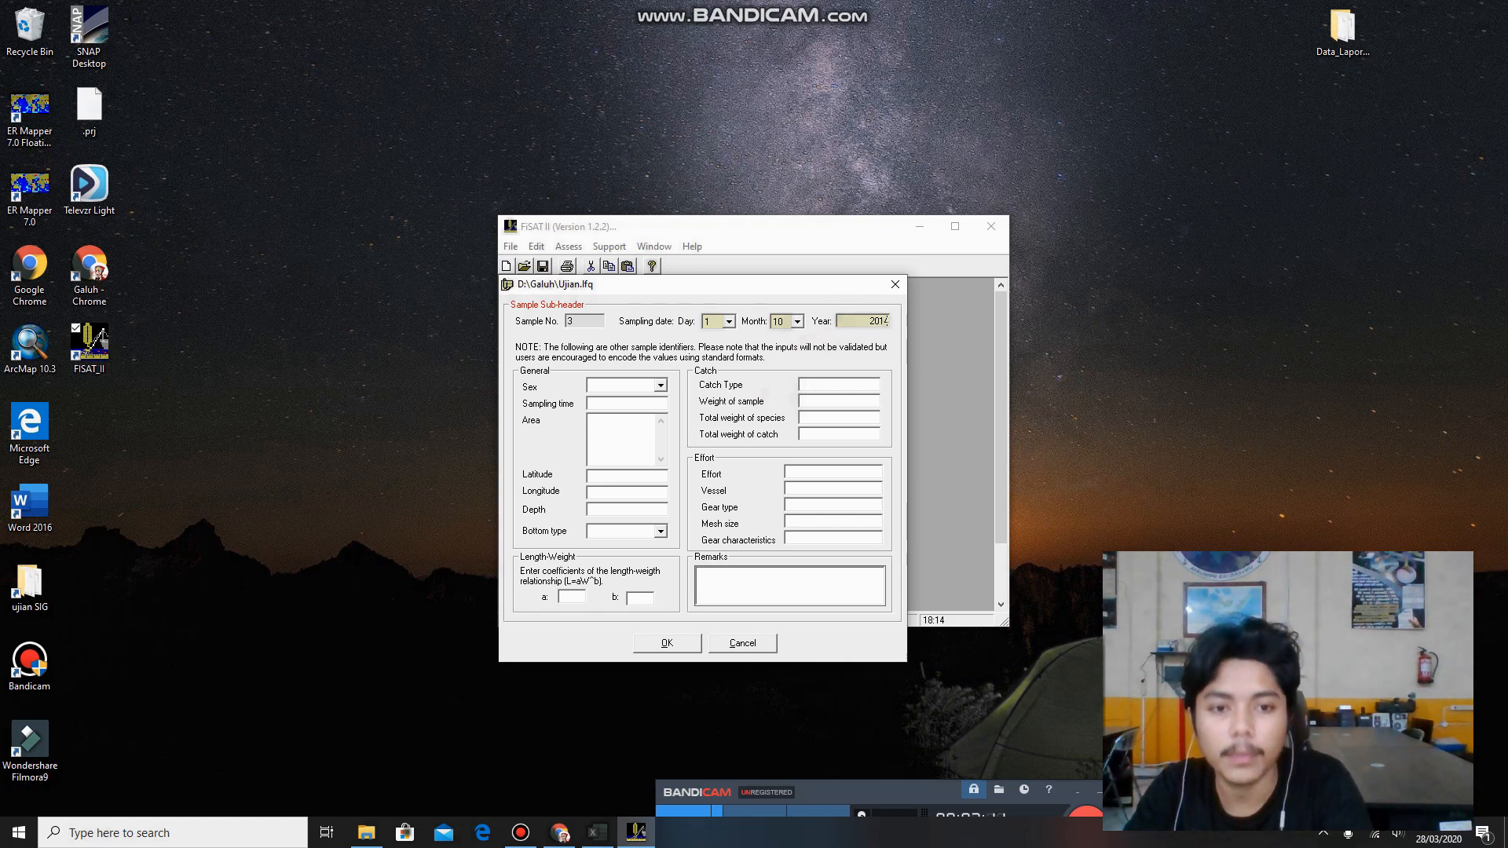
left_click(667, 642)
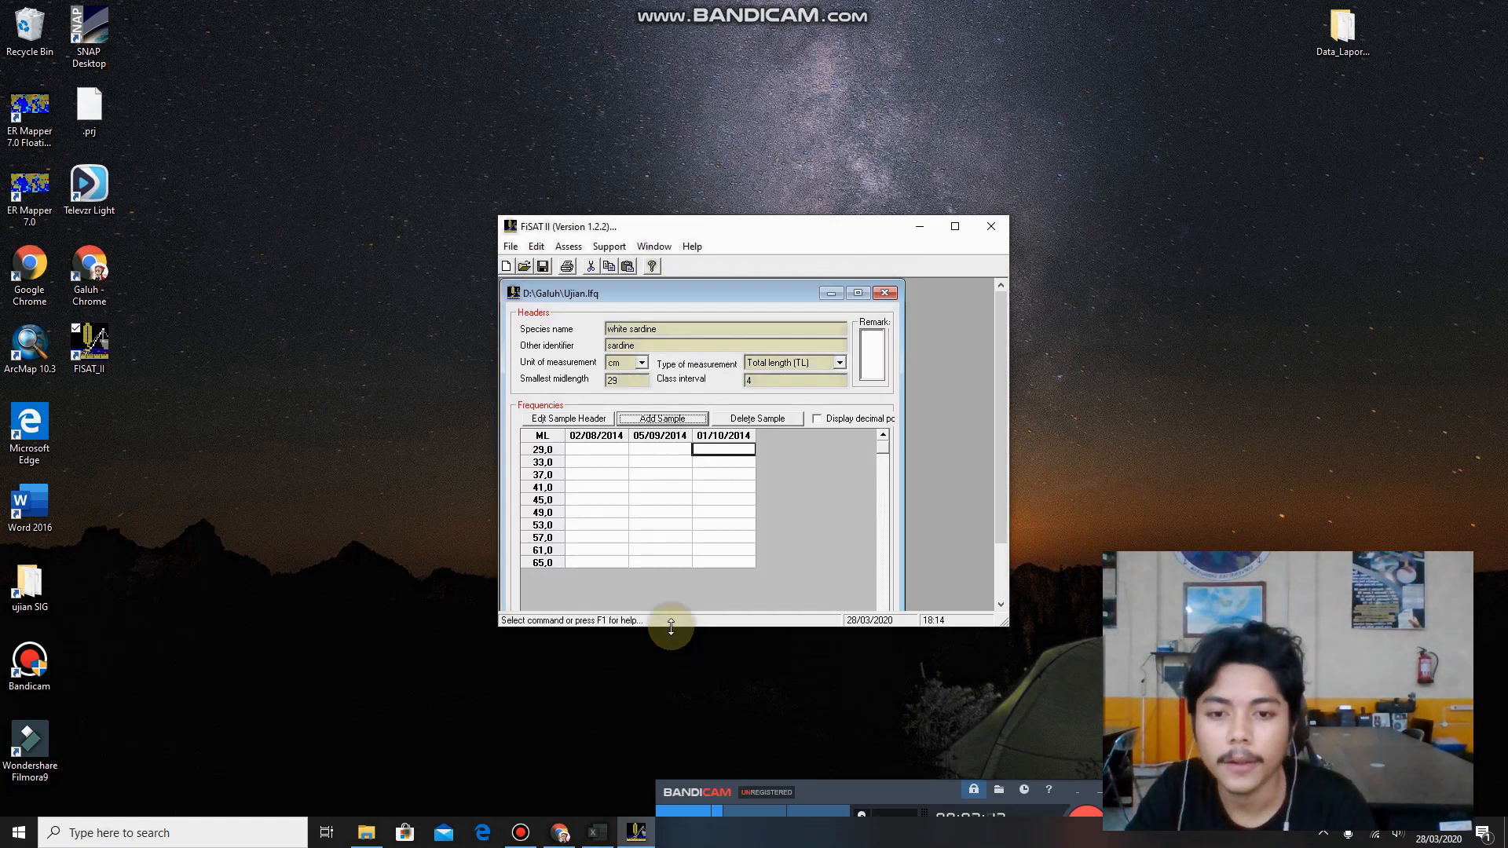
Switch to the Excel workbook and copy the agustus, september and oktober frequencies in N8:P19.
left_click_drag(585, 451, 728, 560)
left_click(728, 560)
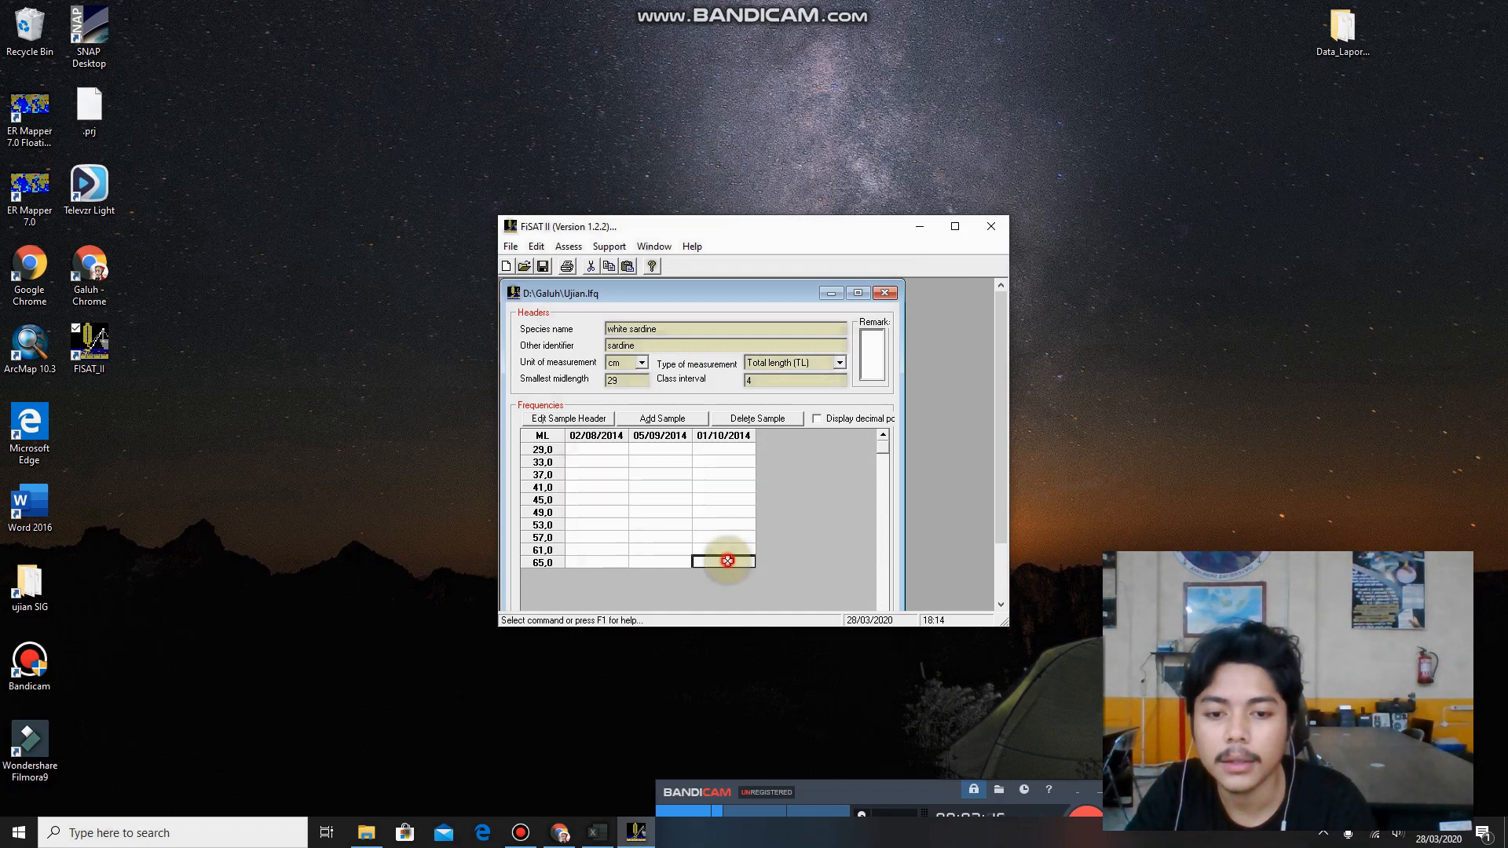
left_click(598, 831)
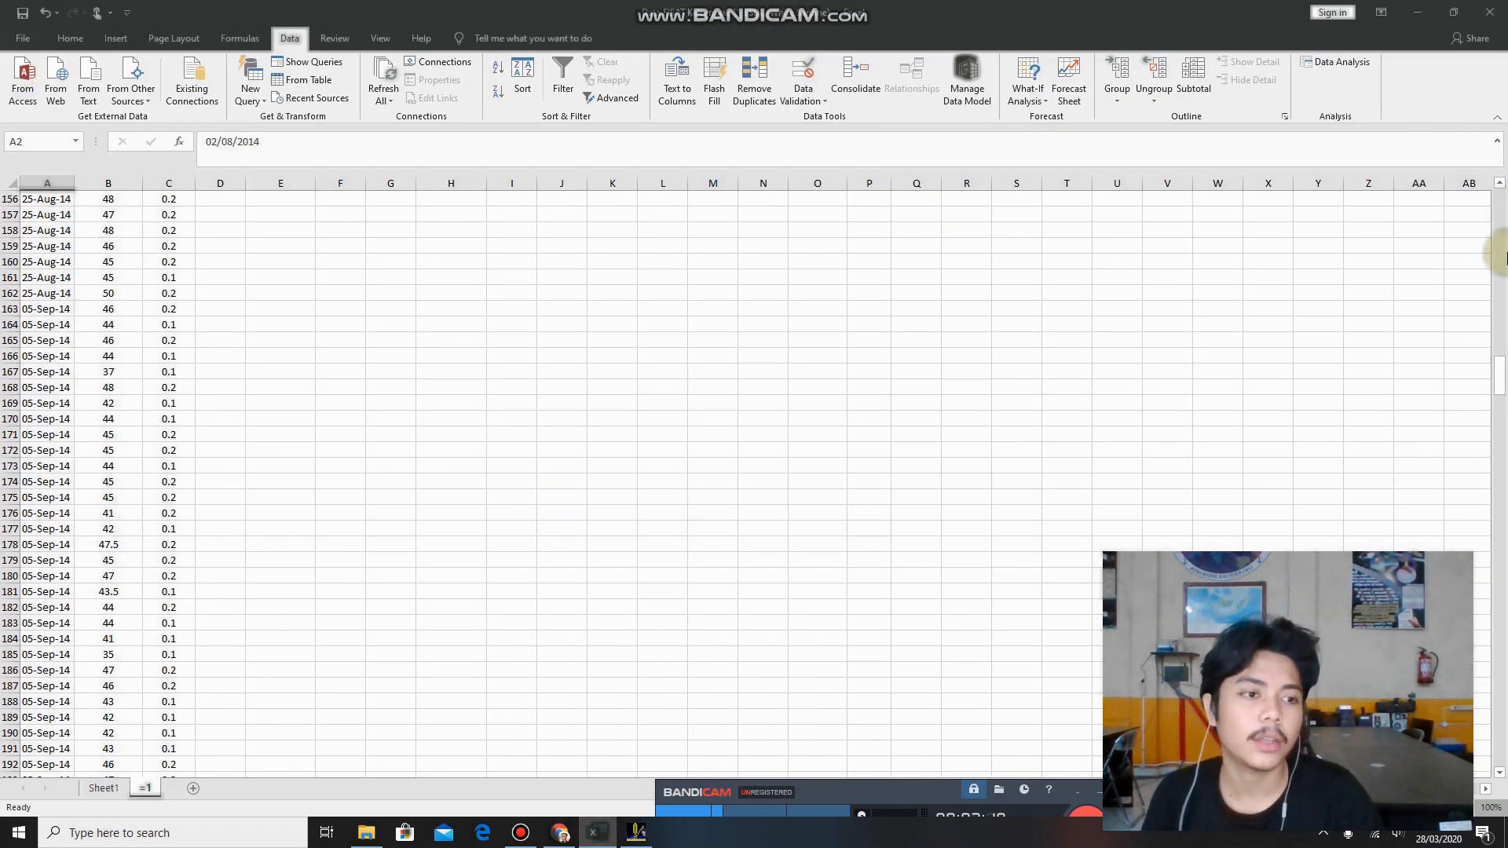
left_click_drag(1498, 377, 1492, 200)
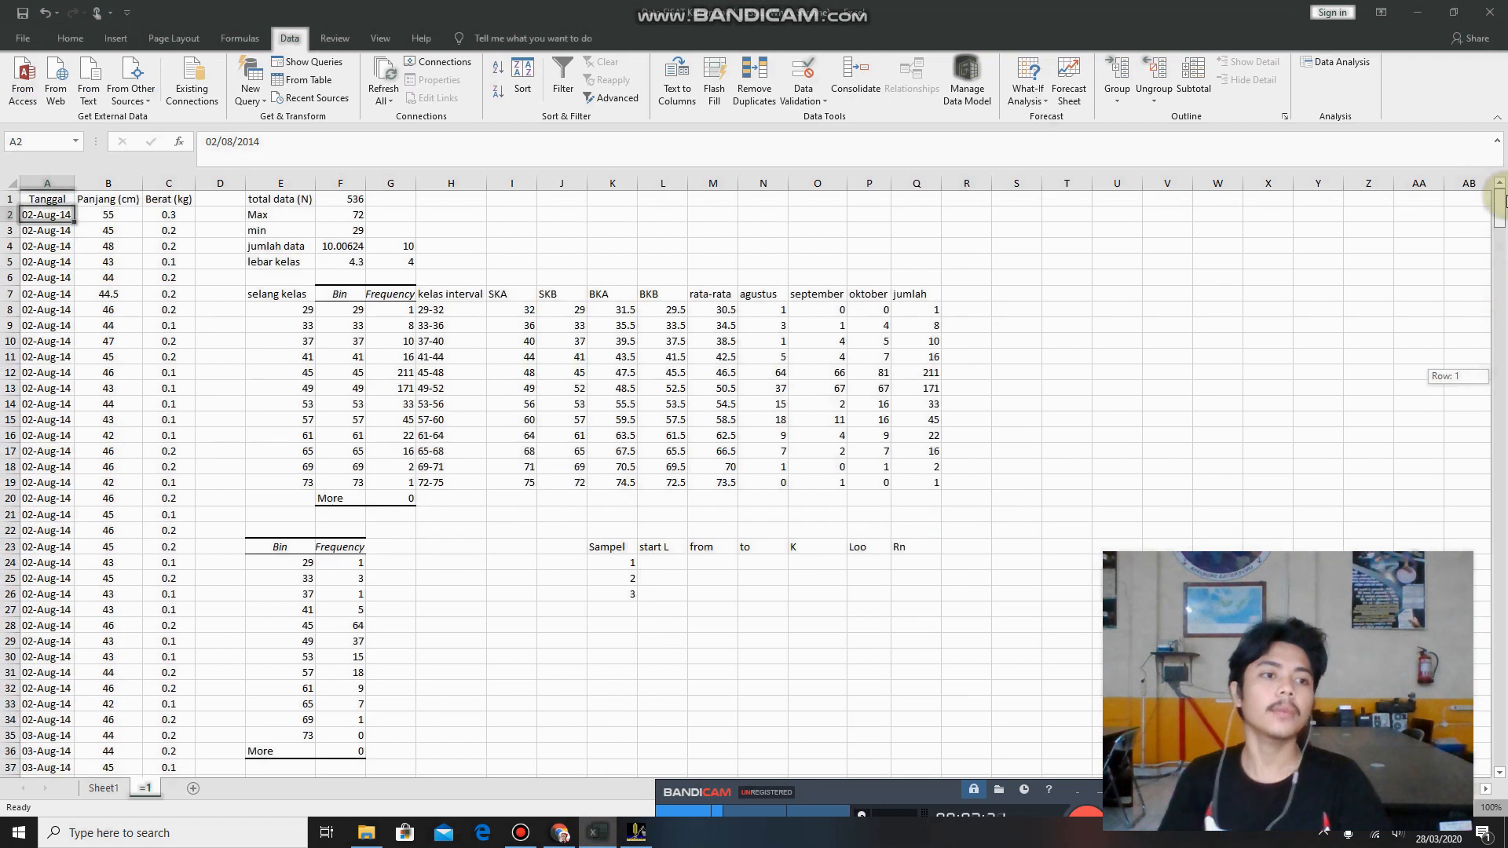
left_click_drag(774, 309, 864, 484)
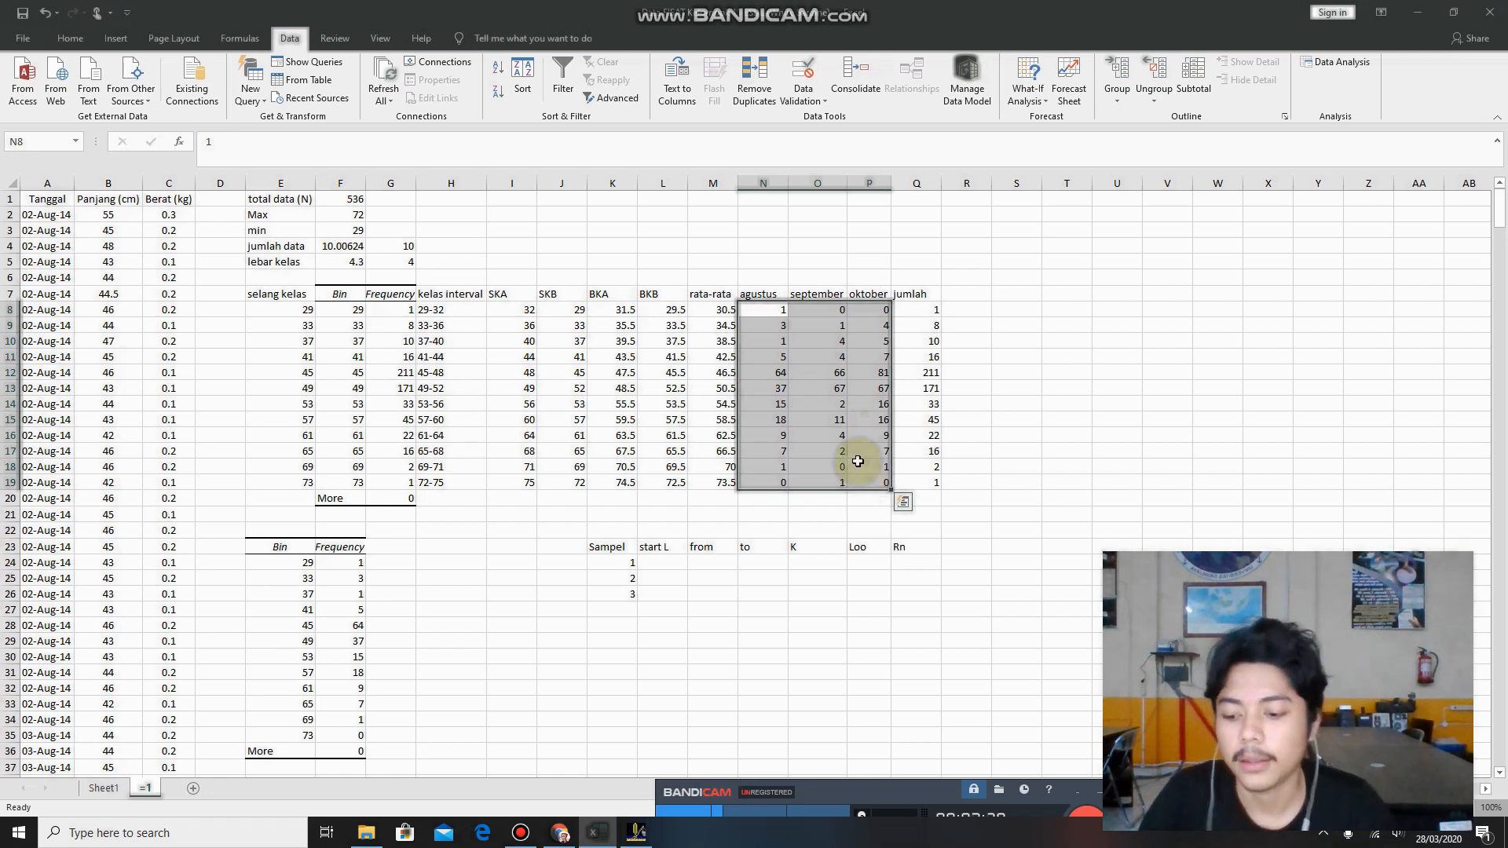
key("ctrl+c")
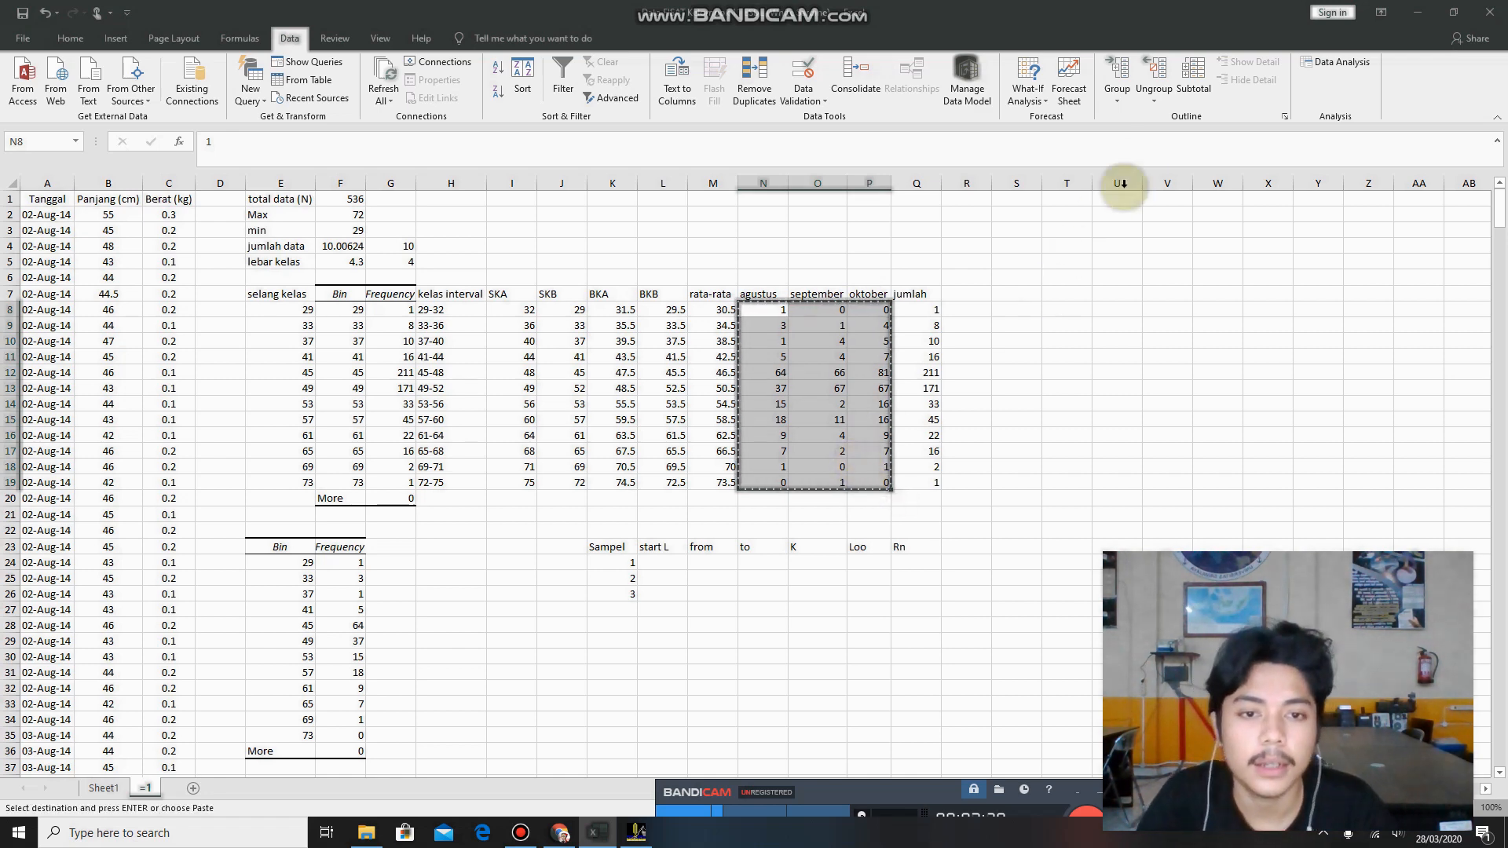
Return to FiSAT II and paste the copied frequencies into the three sample columns, from midlength 29 to 65.
left_click(1417, 12)
left_click_drag(596, 449, 730, 558)
key("ctrl+v")
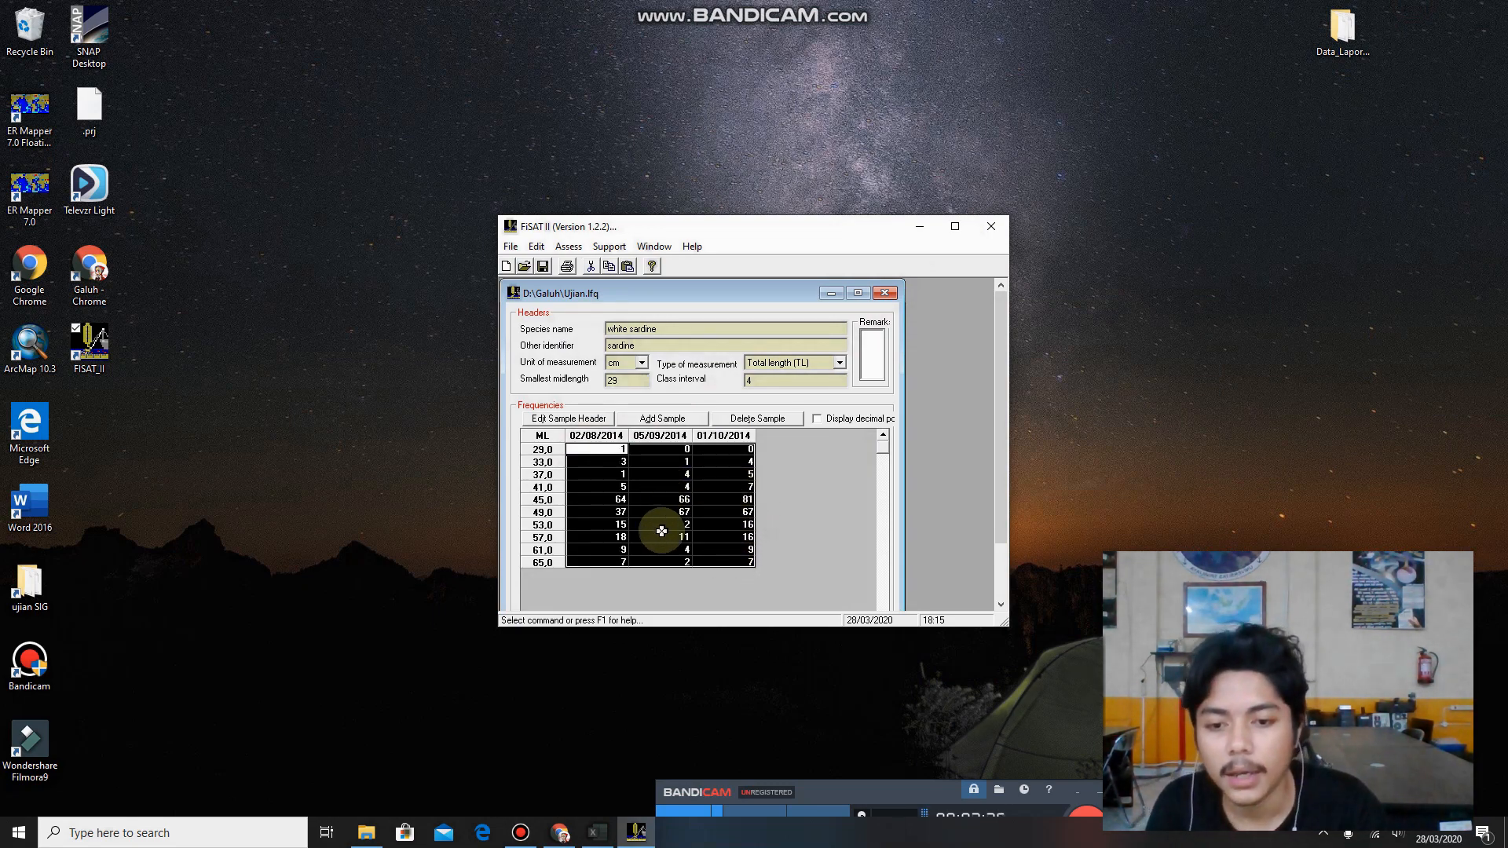
left_click(612, 450)
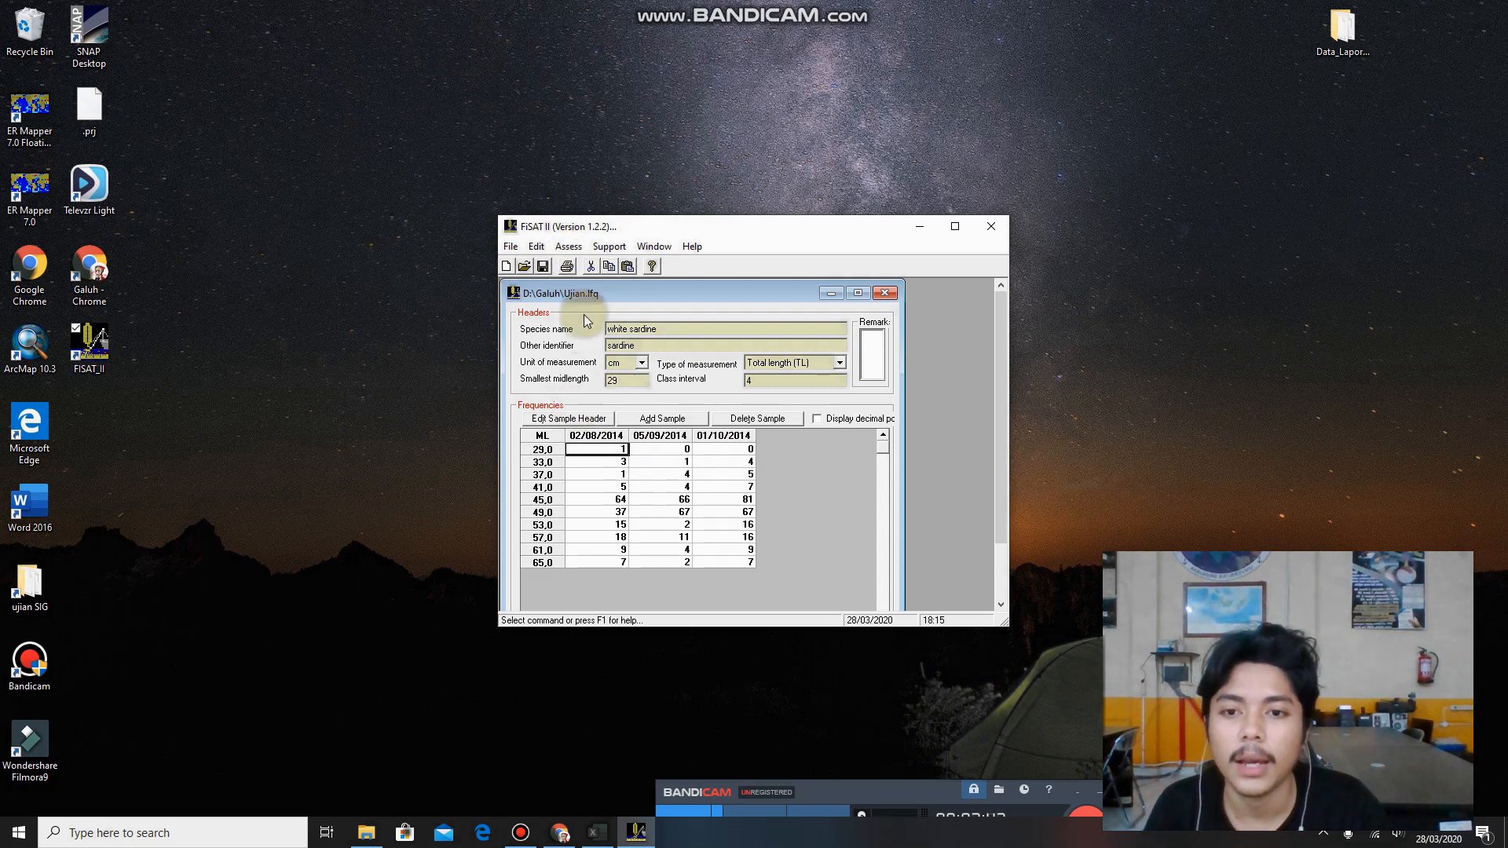
Open the ELEFAN I direct fit of length-frequency data for the white sardine file.
left_click(569, 247)
mouse_move(616, 267)
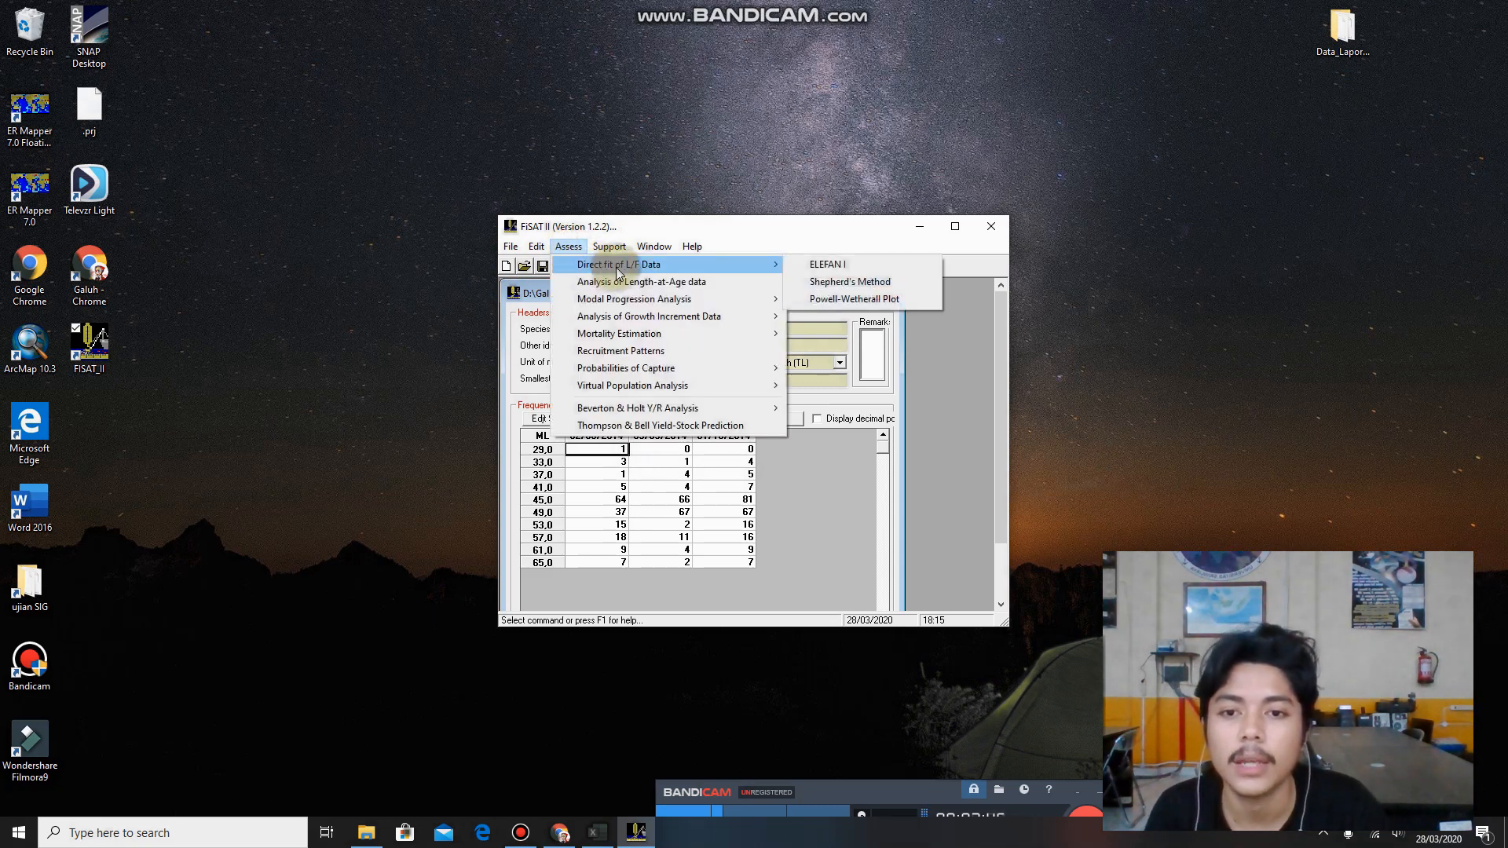
left_click(799, 267)
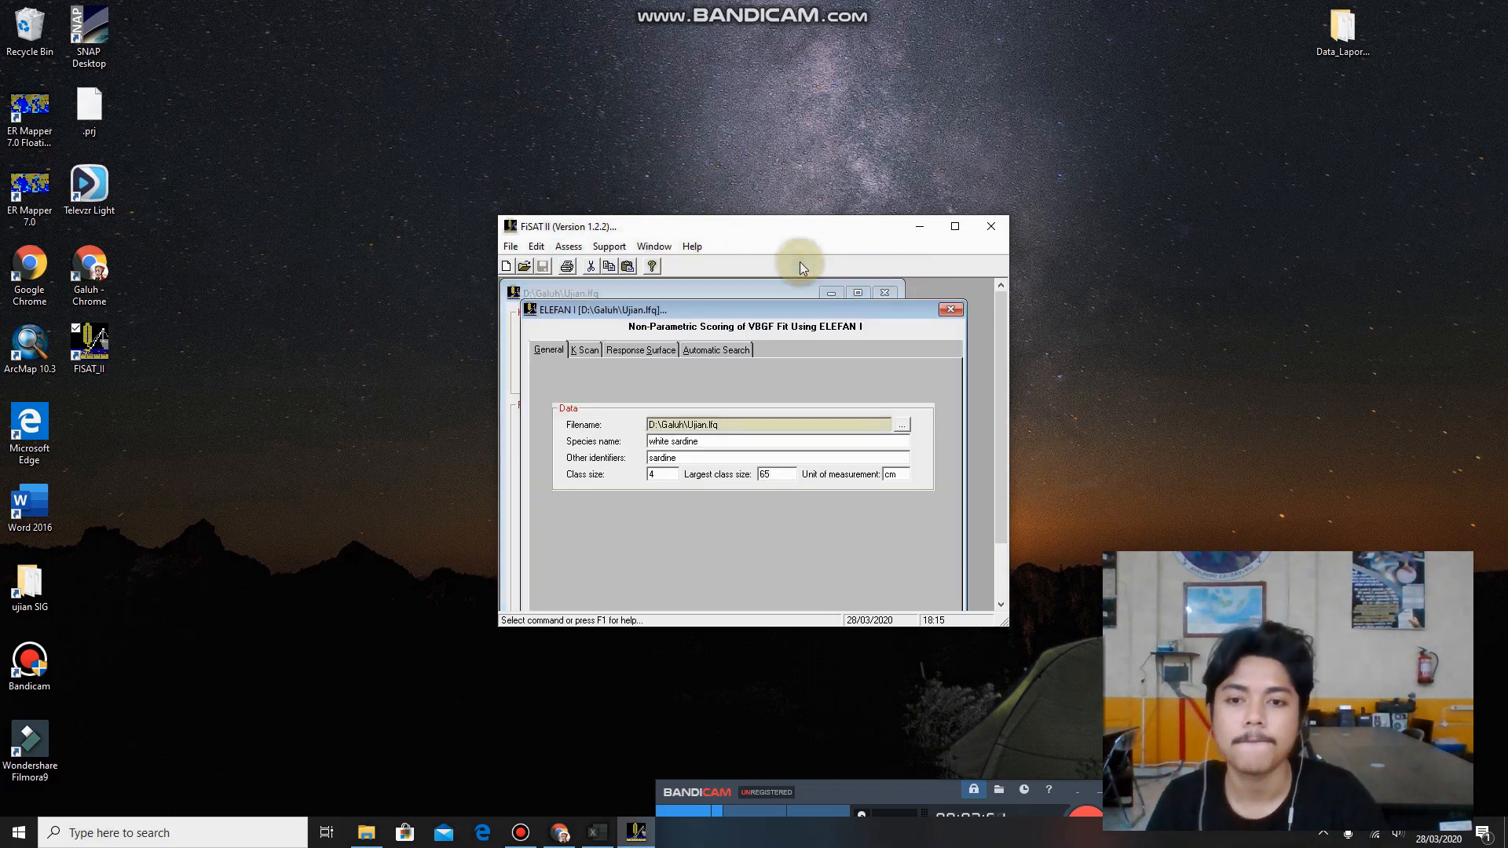
Open the ELEFAN I response surface and set the starting sample to 1.
left_click(628, 350)
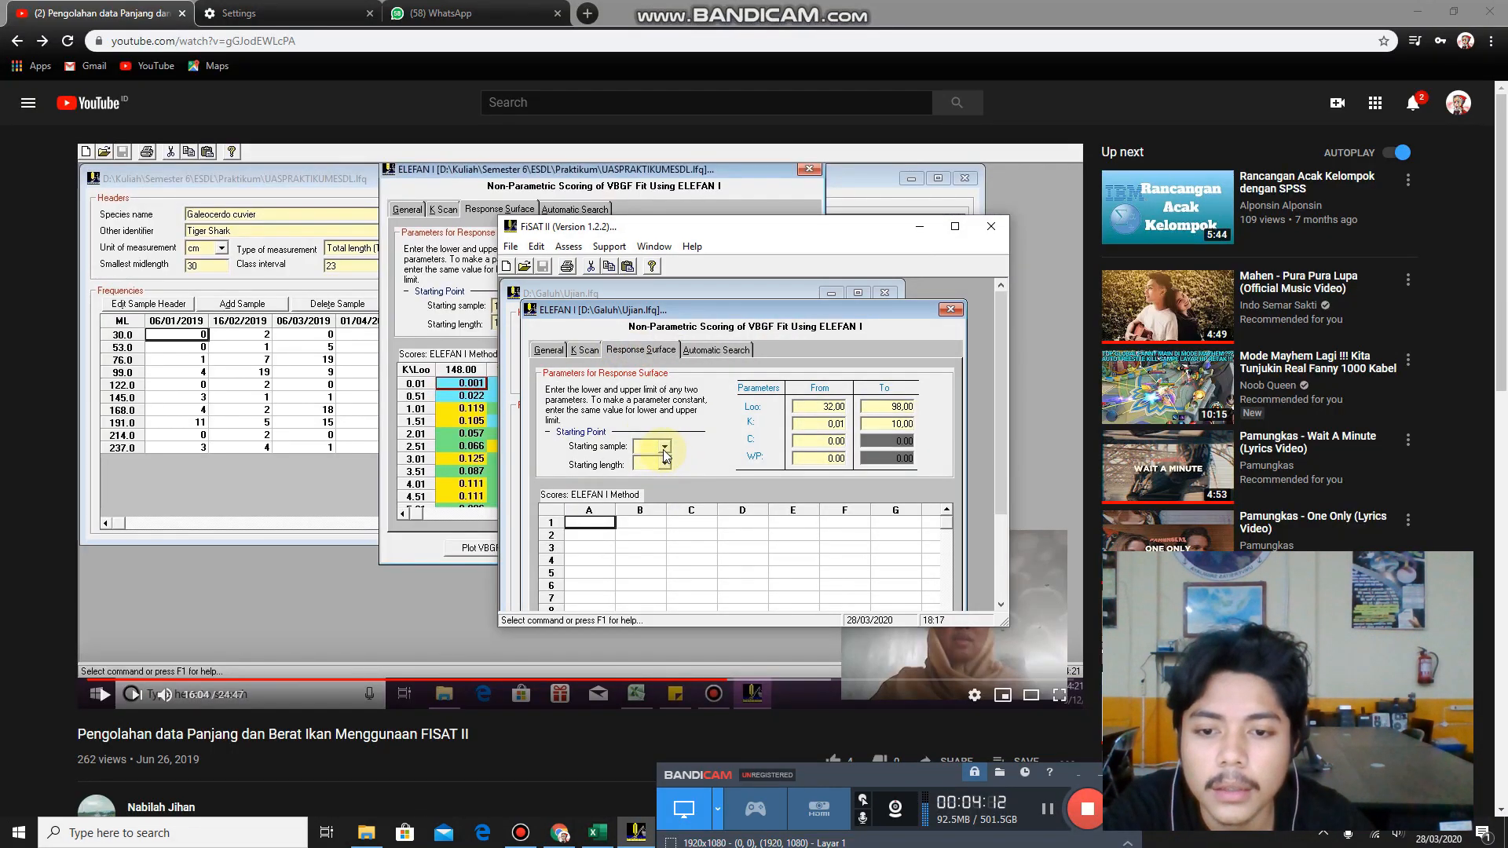
left_click(664, 447)
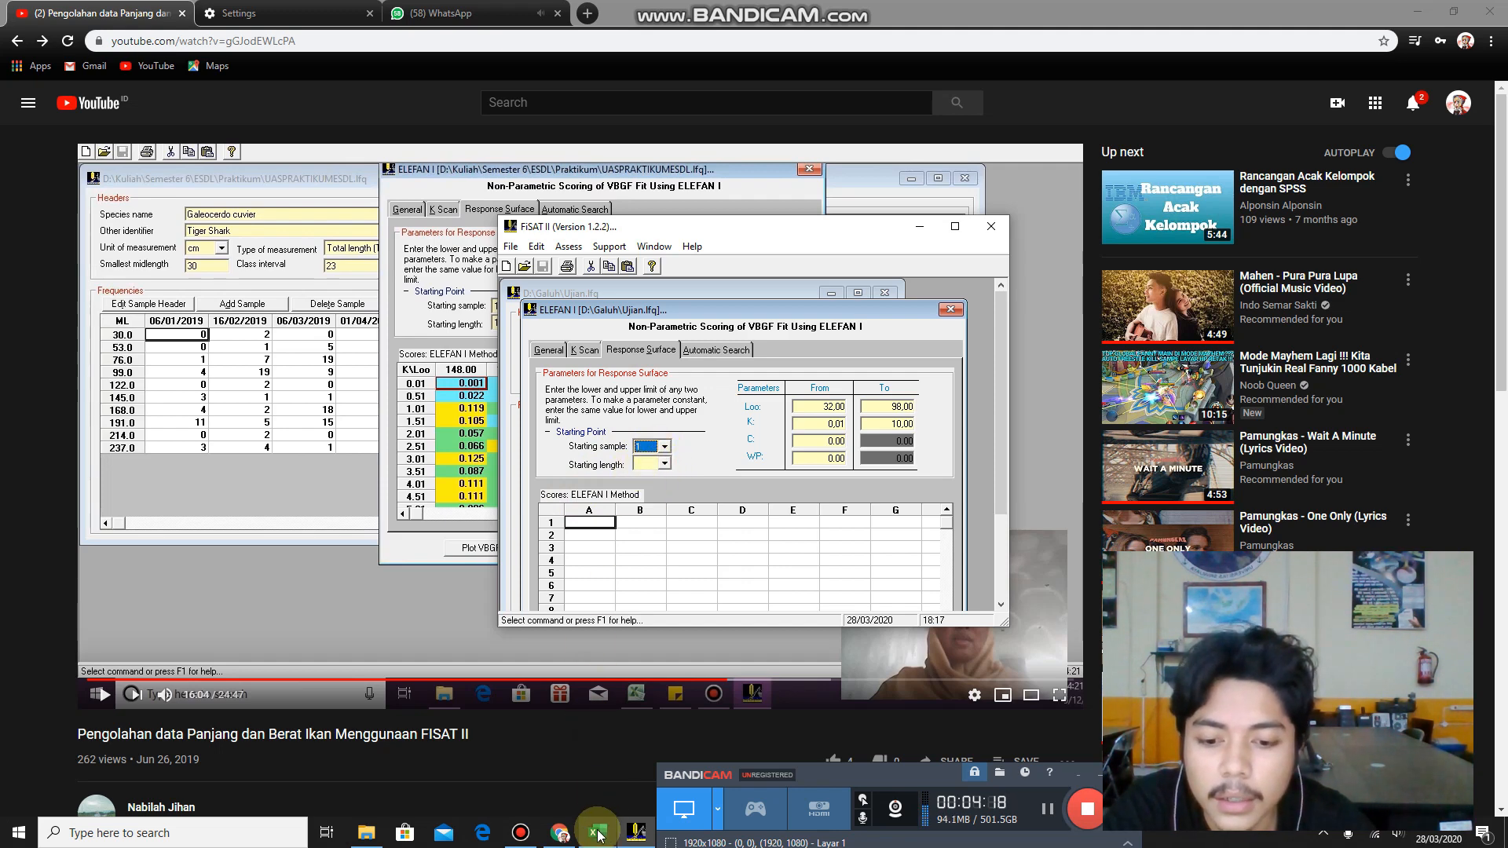
Switch to the Excel workbook and examine the agustus frequencies in N8:N19, class by class, for choosing the starting length.
mouse_move(606, 824)
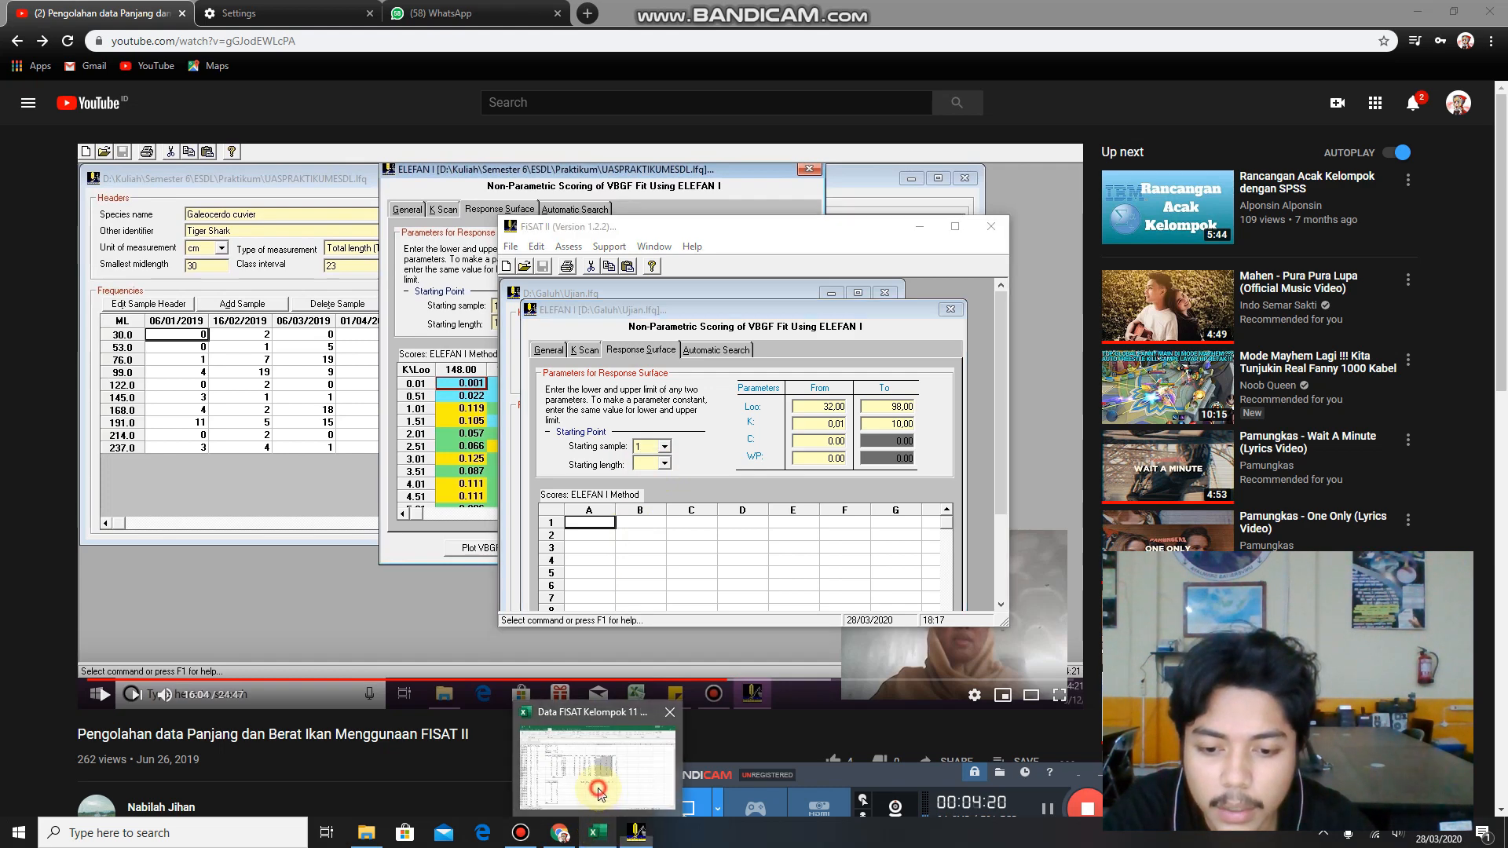
left_click(606, 824)
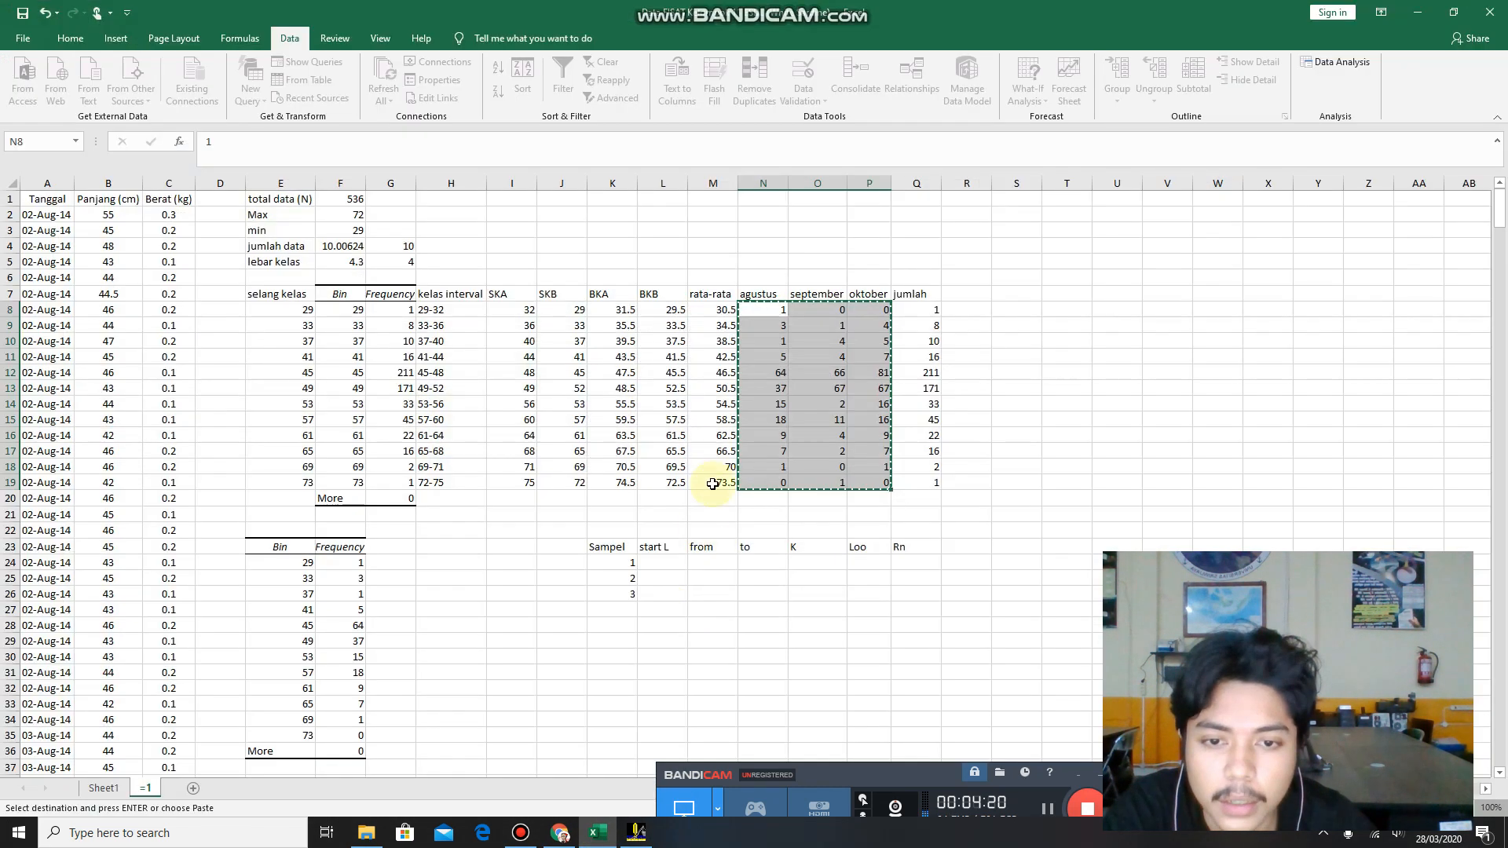
left_click(774, 314)
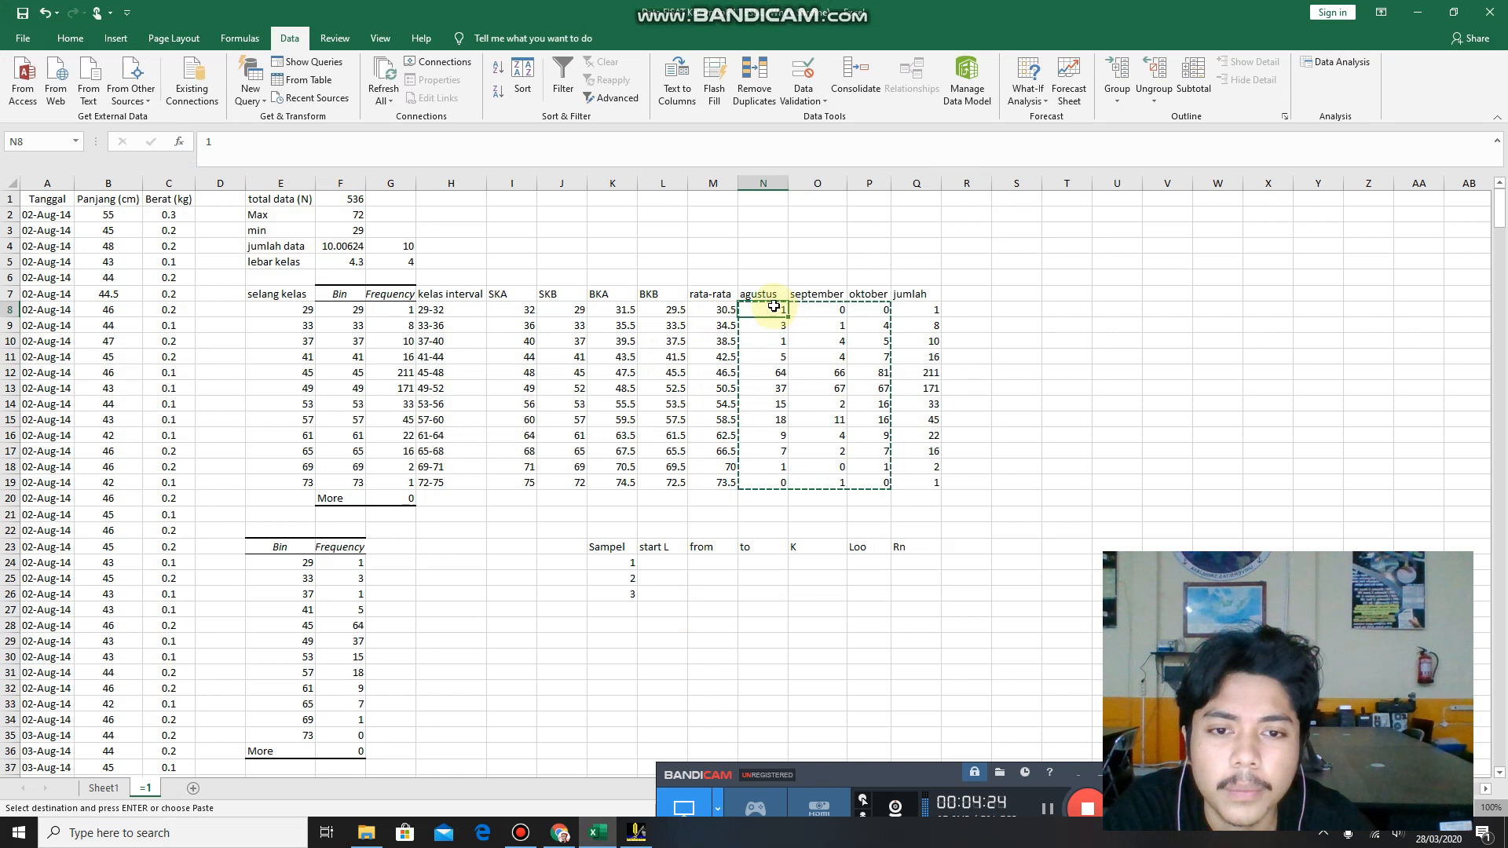
left_click(1033, 325)
left_click(767, 315)
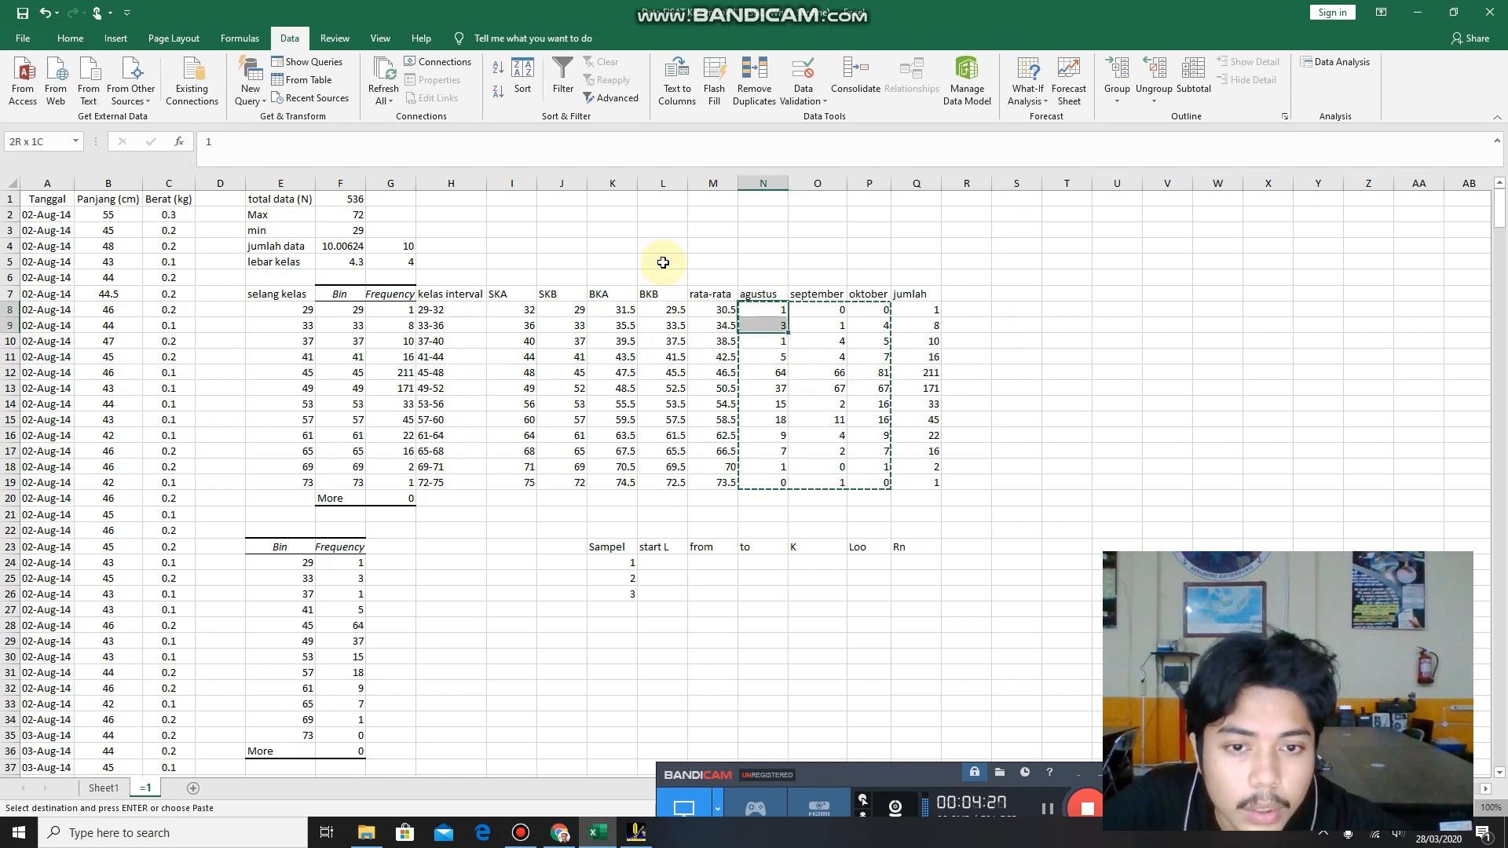
key("shift+Down")
key("shift+Down")
key("shift+Down")
key("shift+Down")
key("shift+Down")
key("shift+Down")
key("shift+Down")
key("shift+Down")
key("shift+Down")
key("shift+Down")
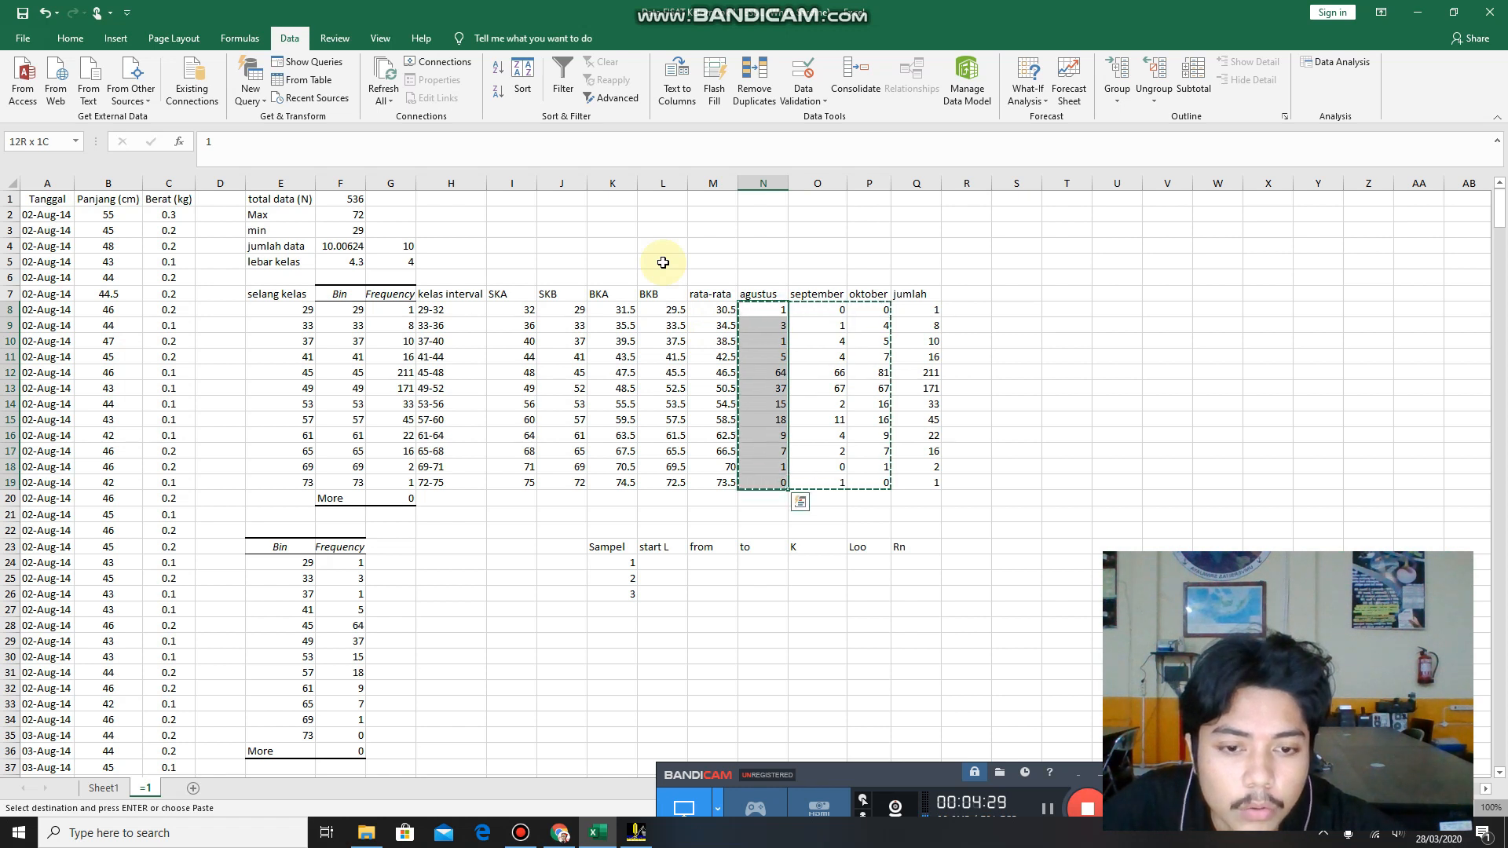
left_click(764, 396)
left_click(755, 307)
left_click(758, 324)
left_click(763, 342)
left_click(764, 360)
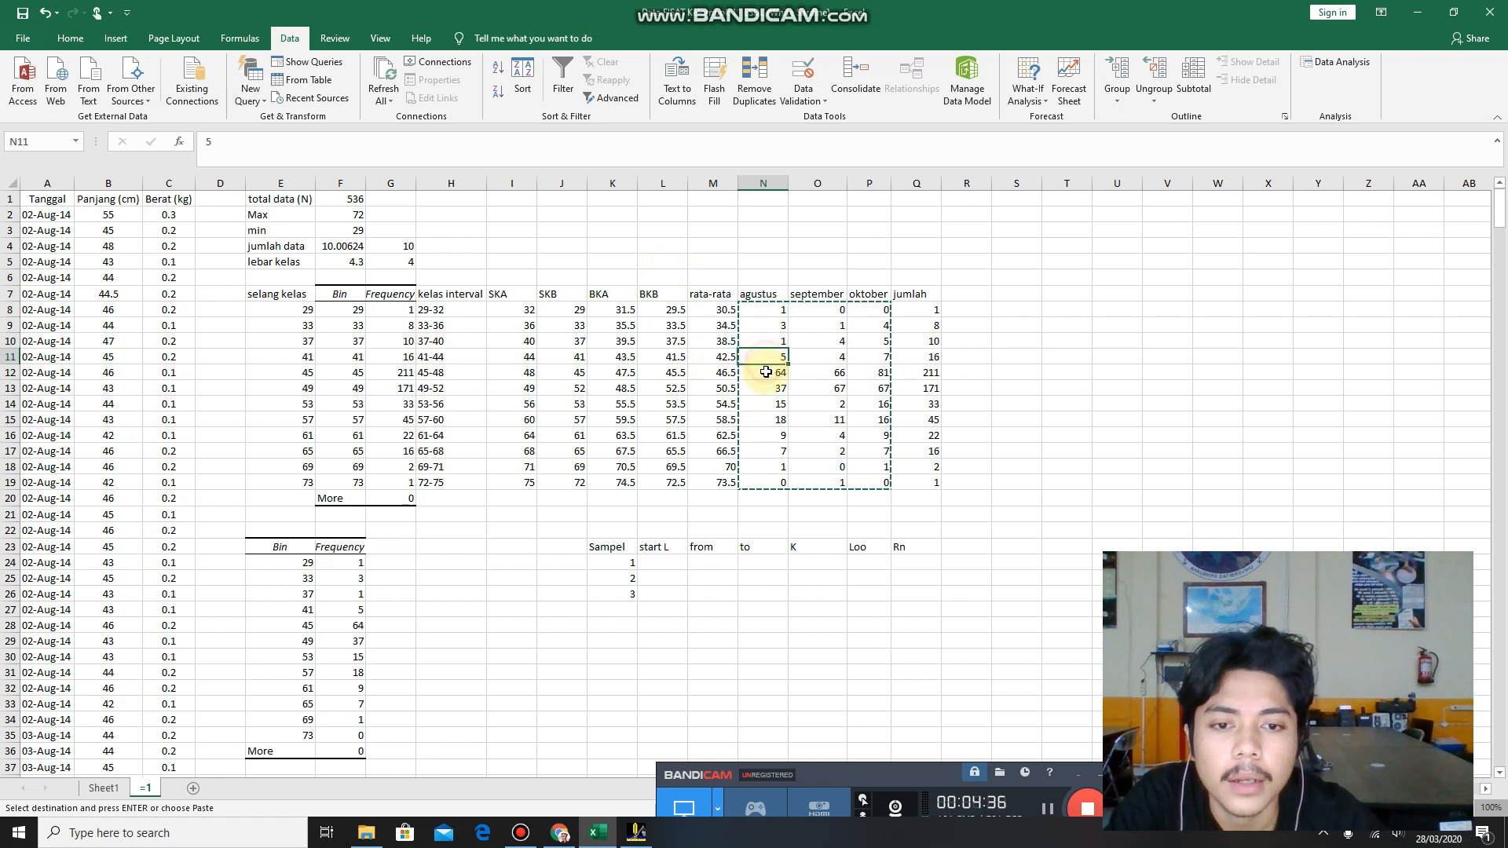
left_click(765, 373)
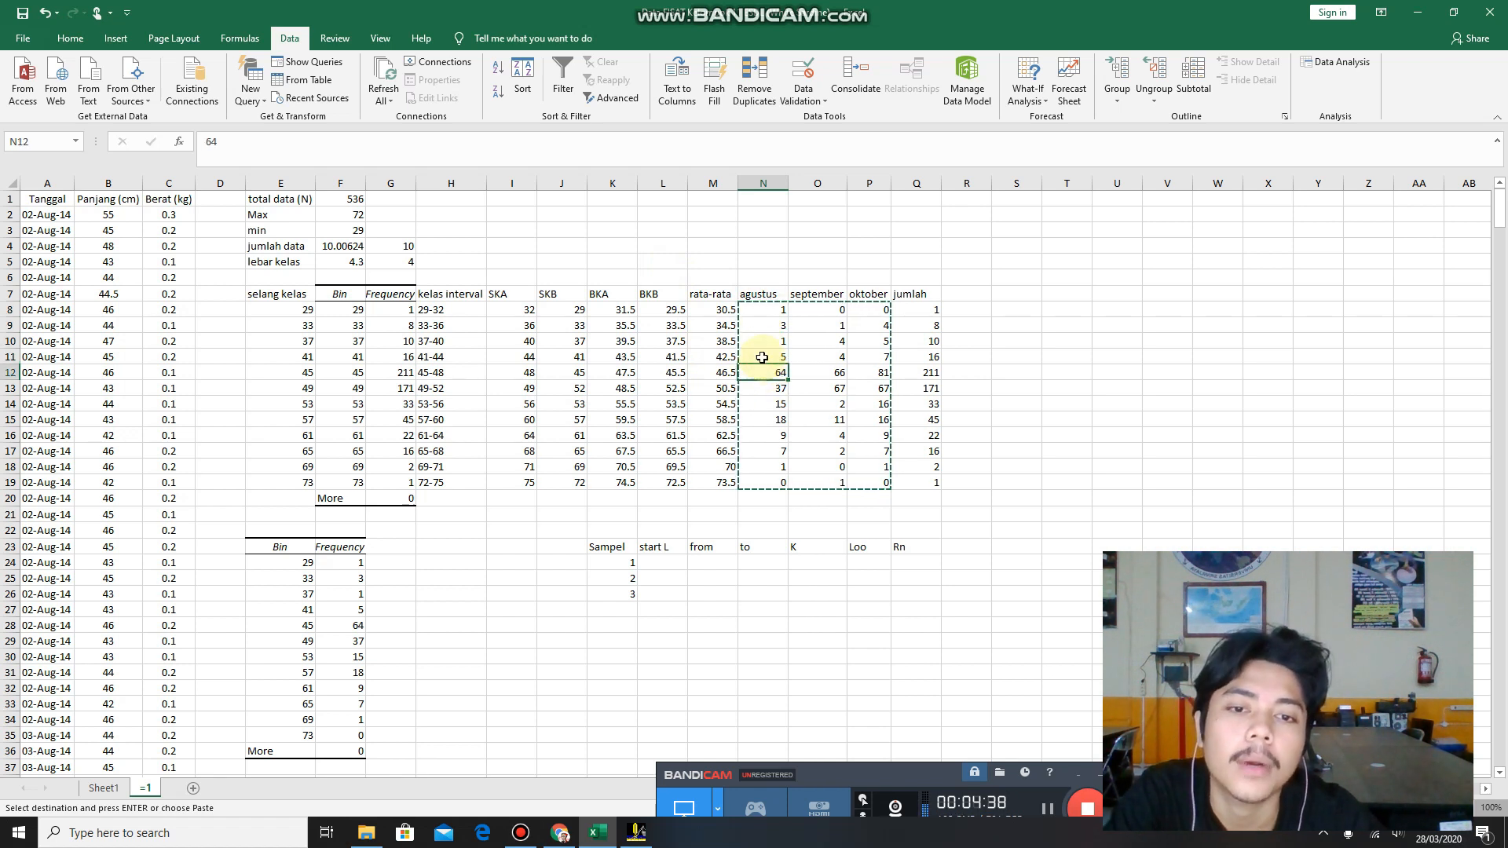
left_click(754, 310)
left_click(758, 325)
left_click(761, 342)
left_click(763, 359)
left_click(767, 372)
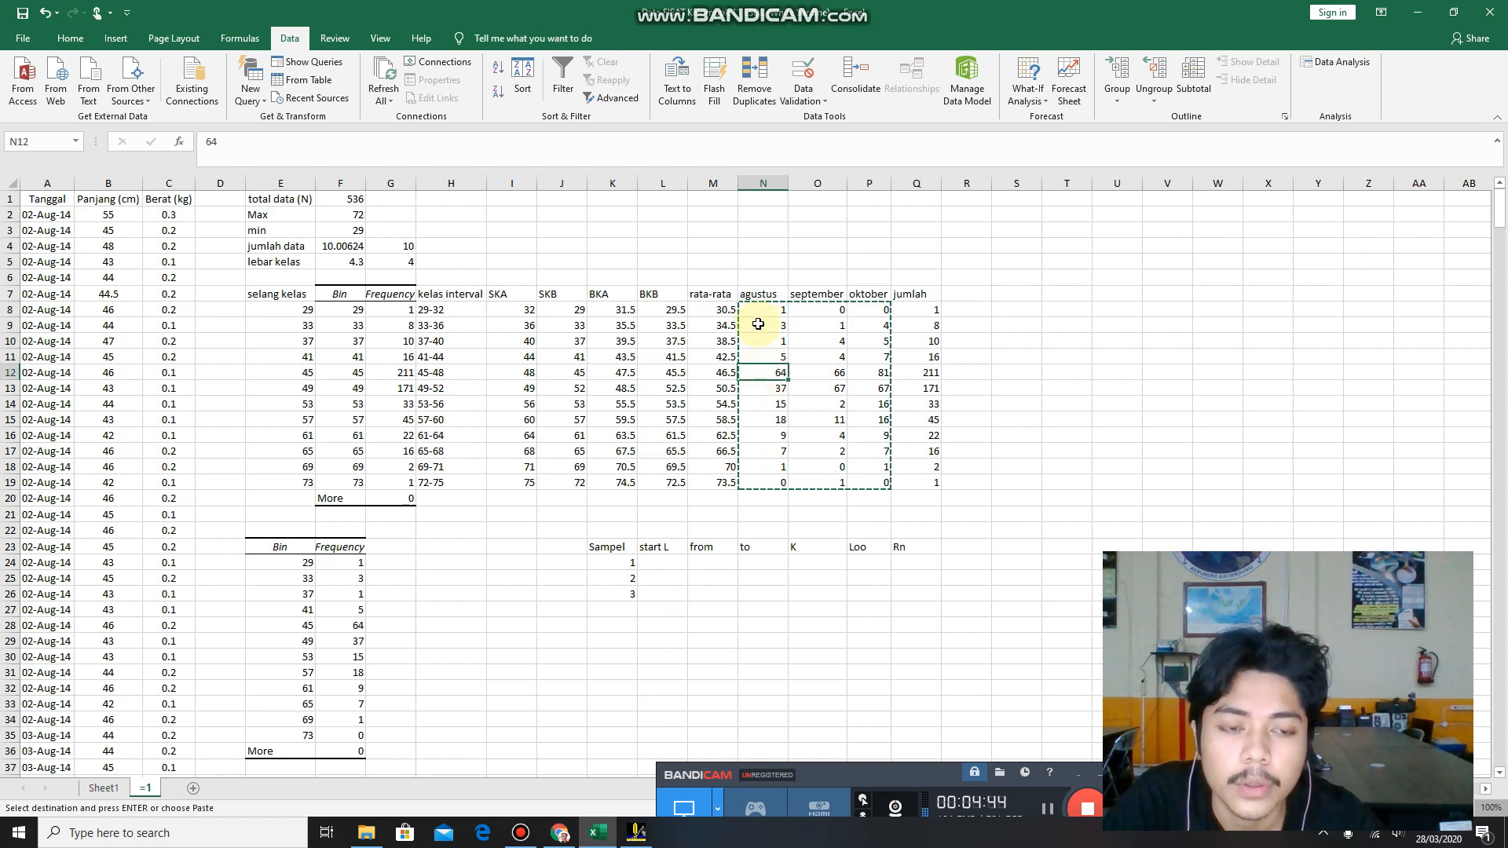
Return to FiSAT II and set the starting length to 35,00.
left_click(636, 832)
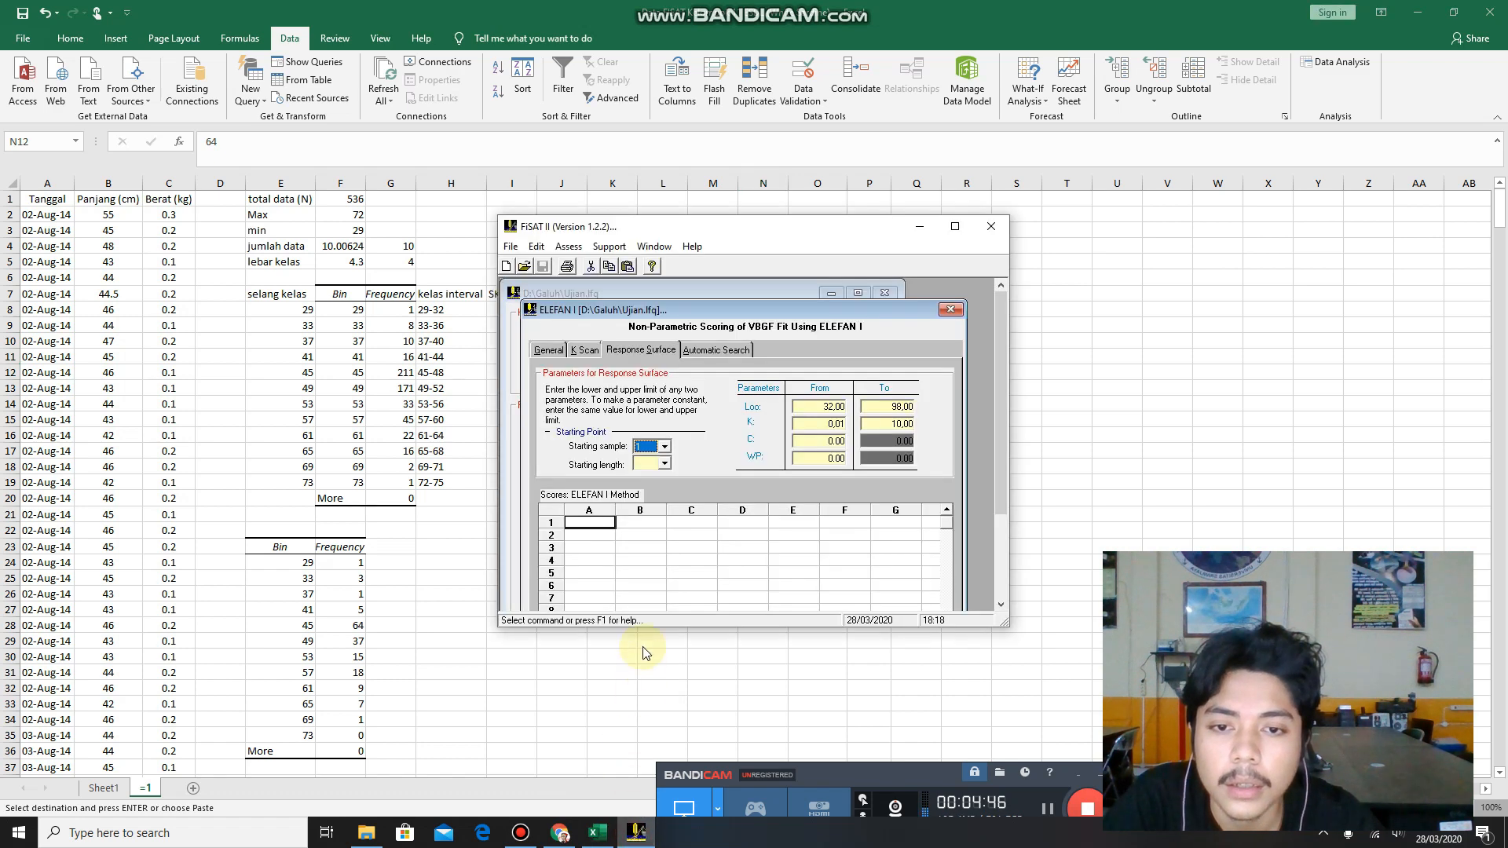
left_click(664, 464)
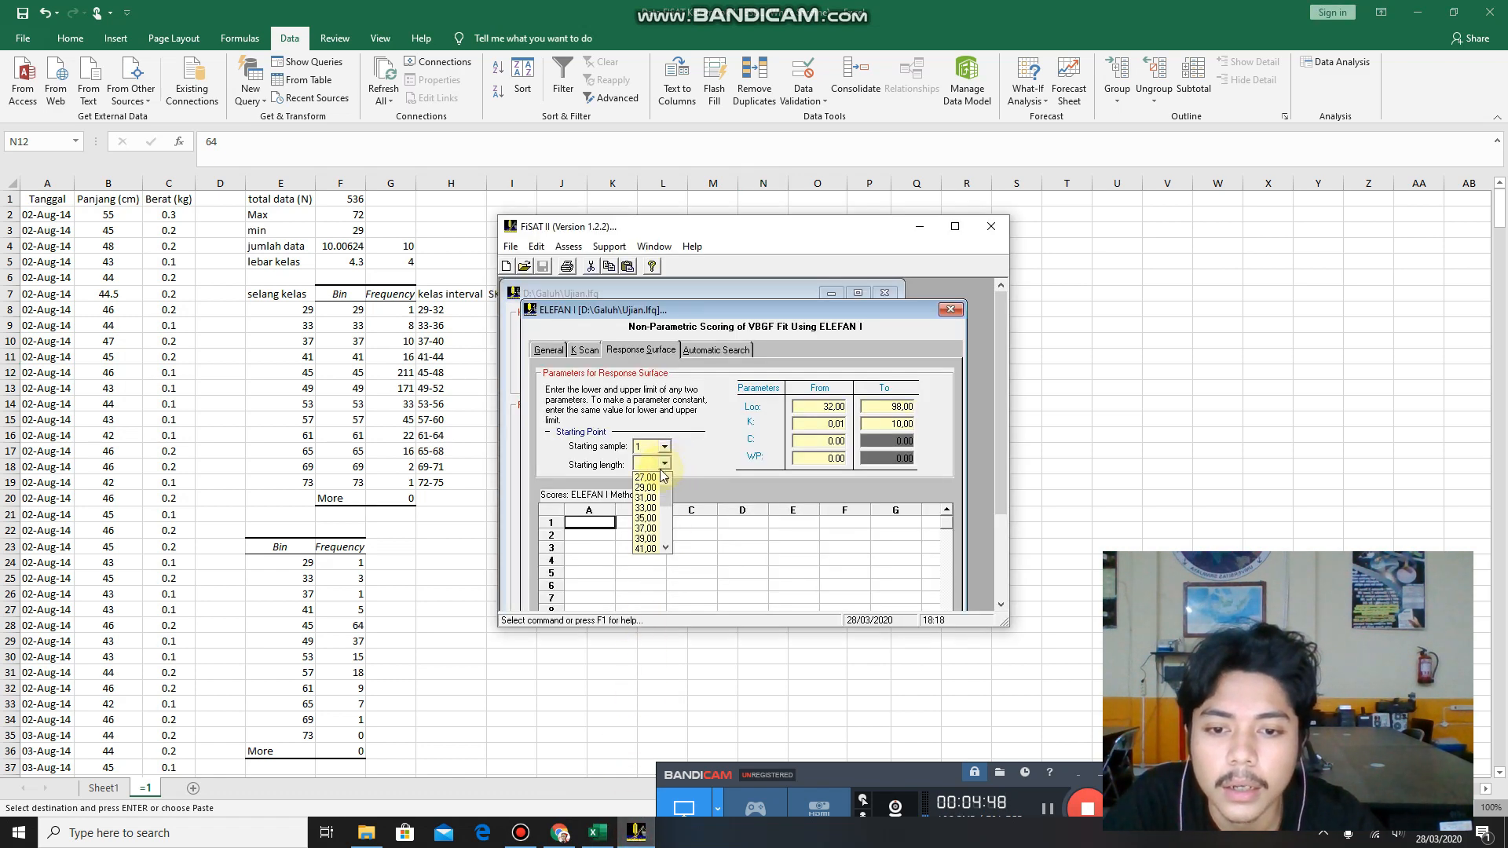
left_click(647, 517)
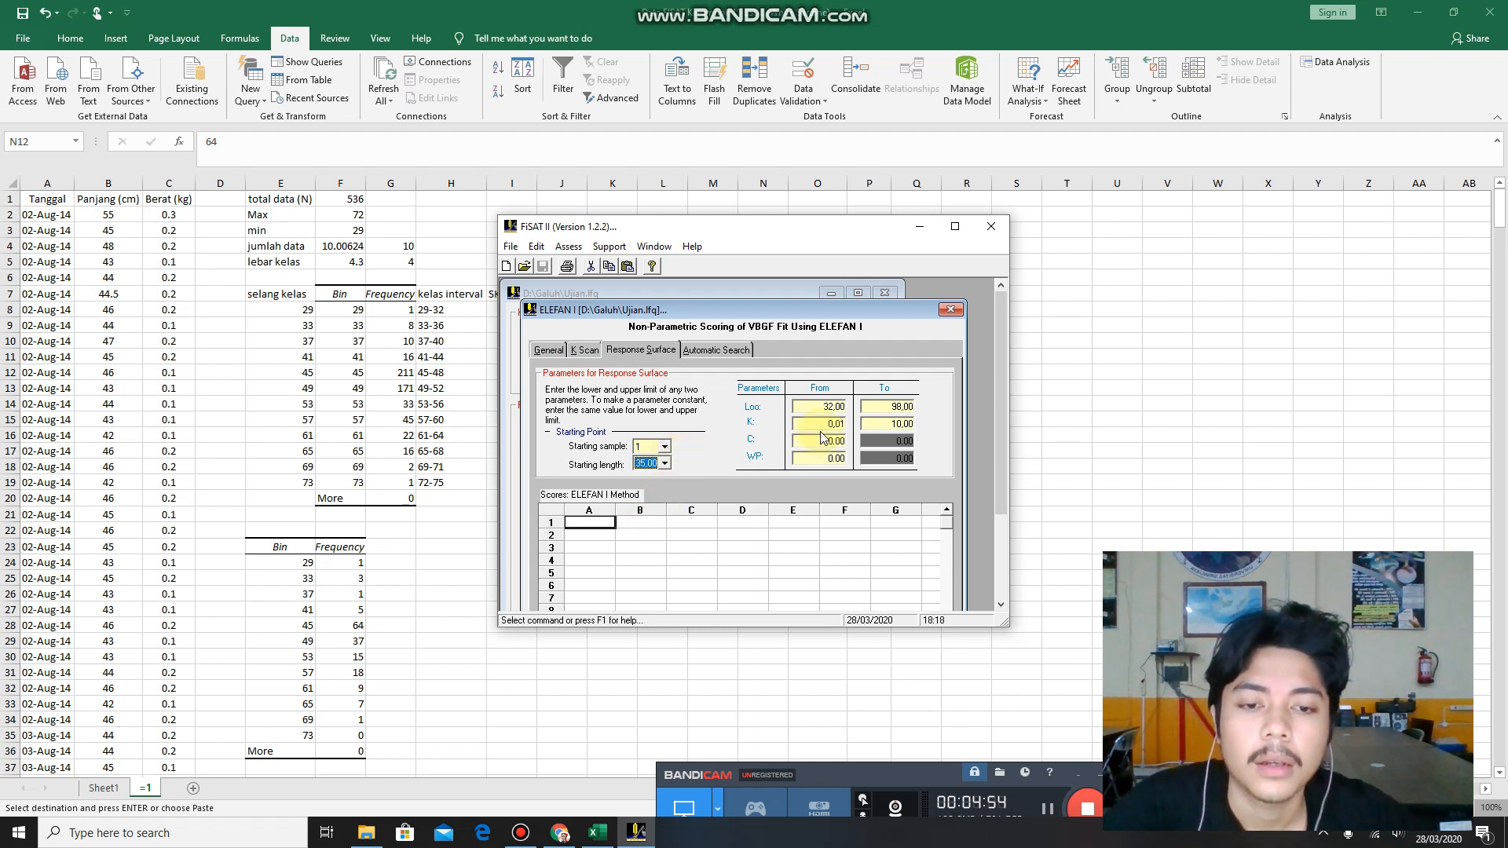
Set the Loo range from 38 to 75, consulting the class intervals in H8:H19 of the Excel workbook.
left_click(816, 406)
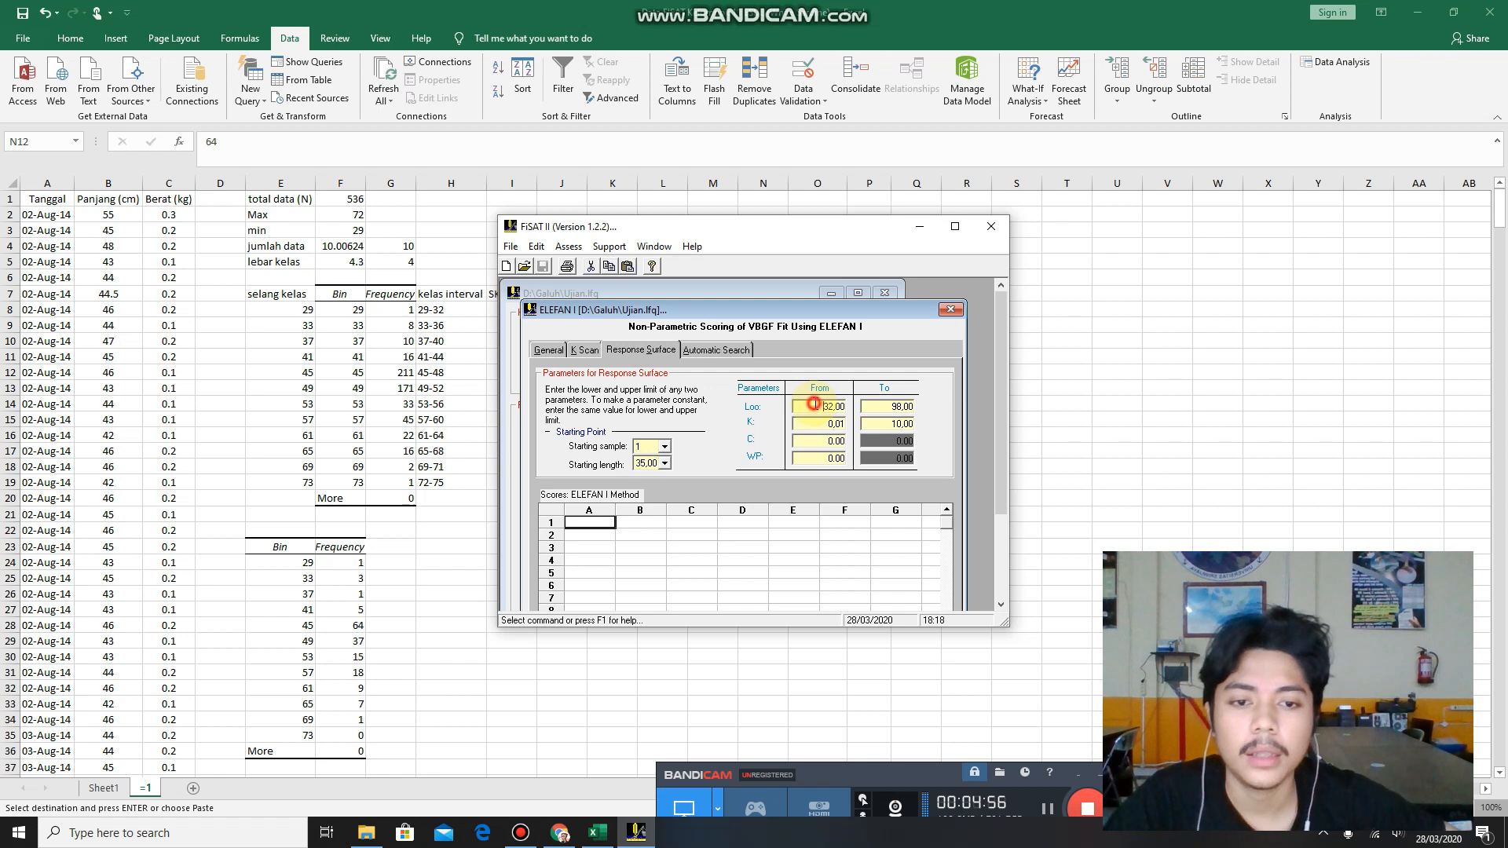
left_click_drag(840, 408, 815, 406)
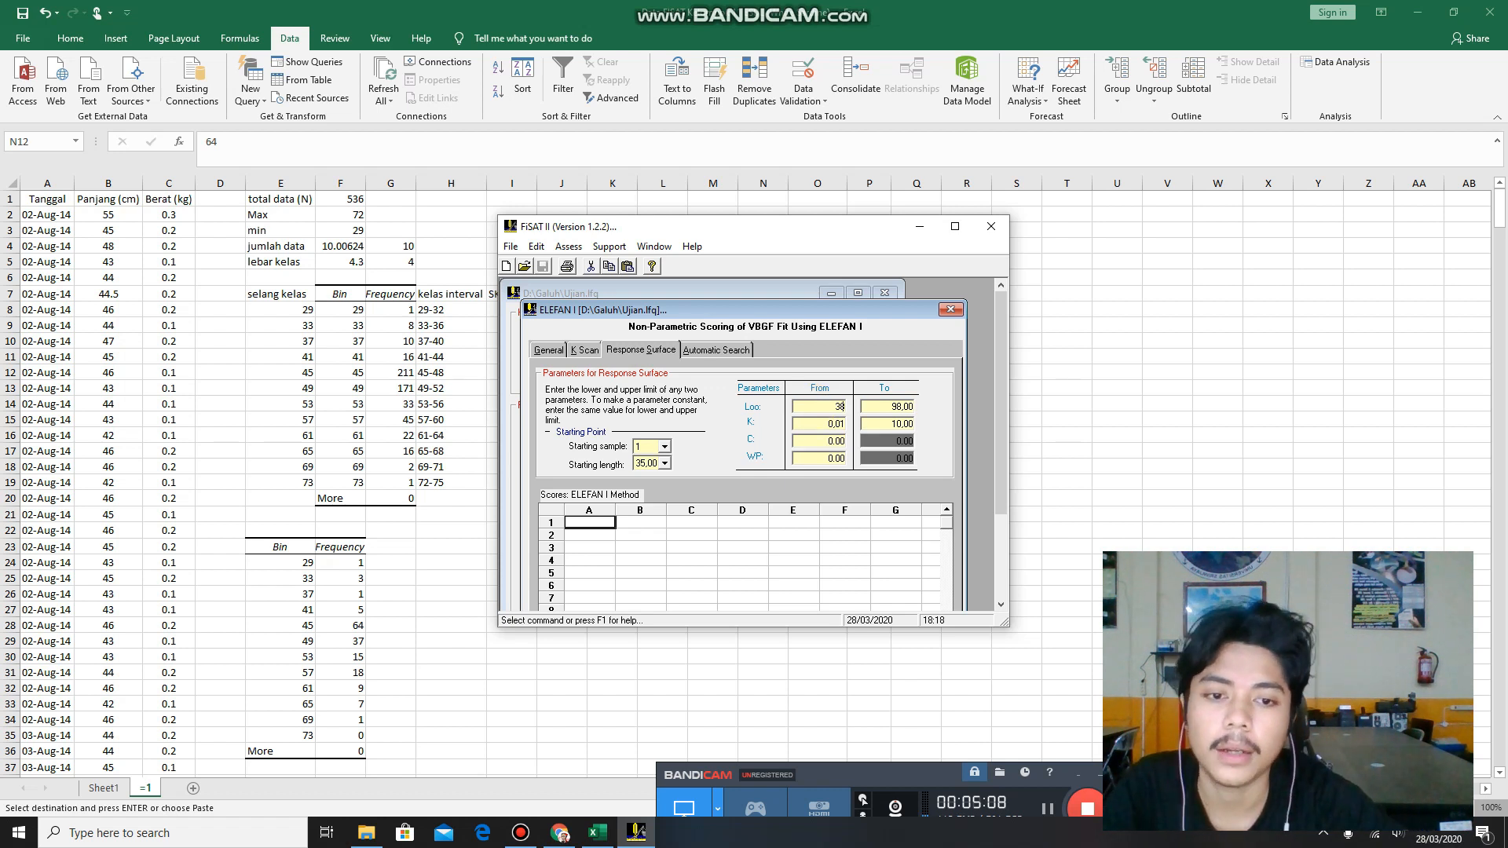
left_click(892, 425)
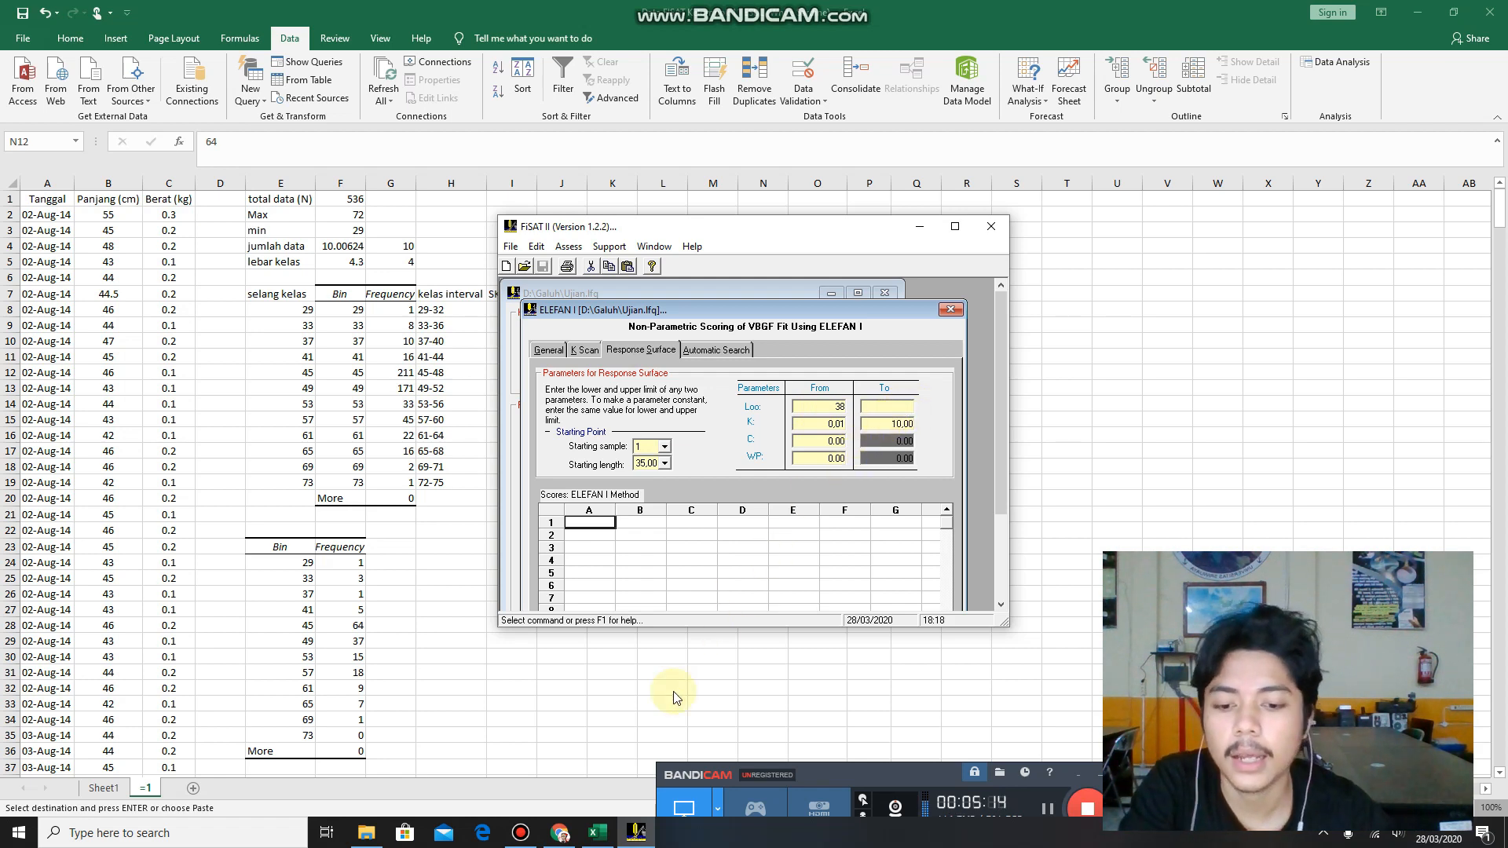
left_click(597, 832)
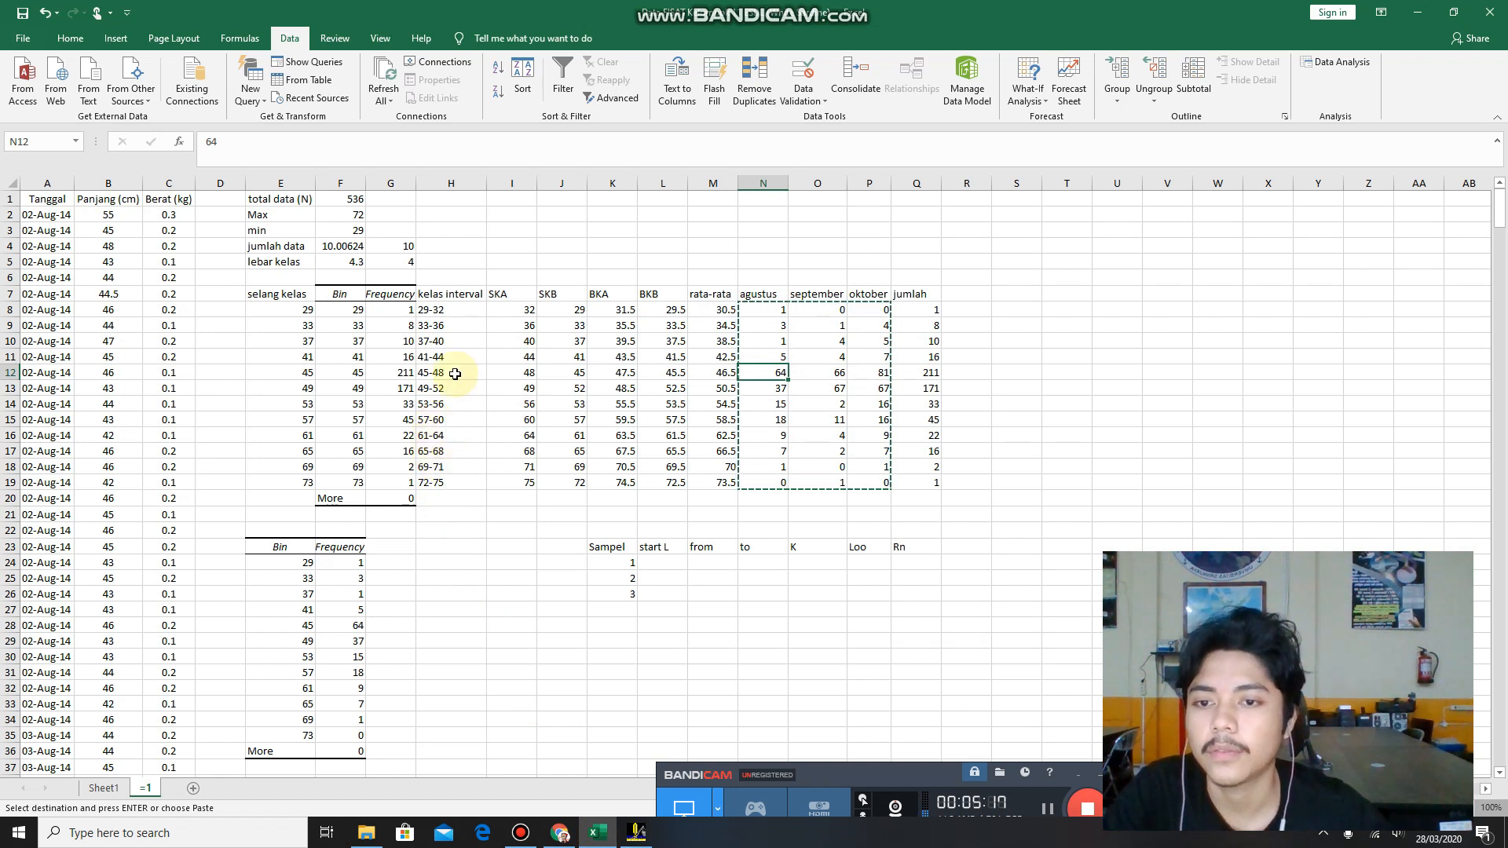
left_click_drag(454, 310, 462, 482)
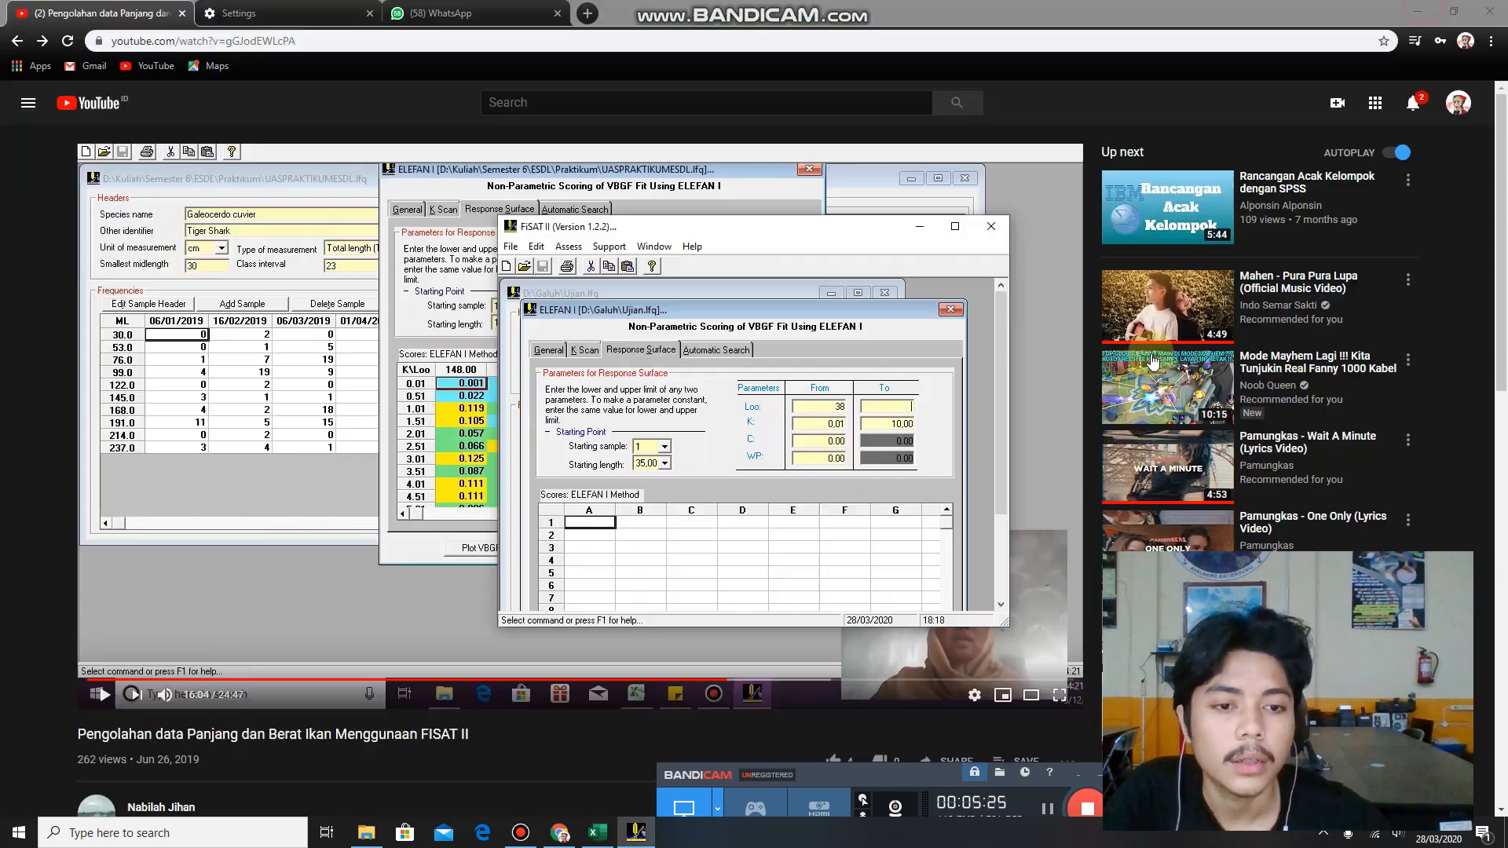
left_click(1417, 12)
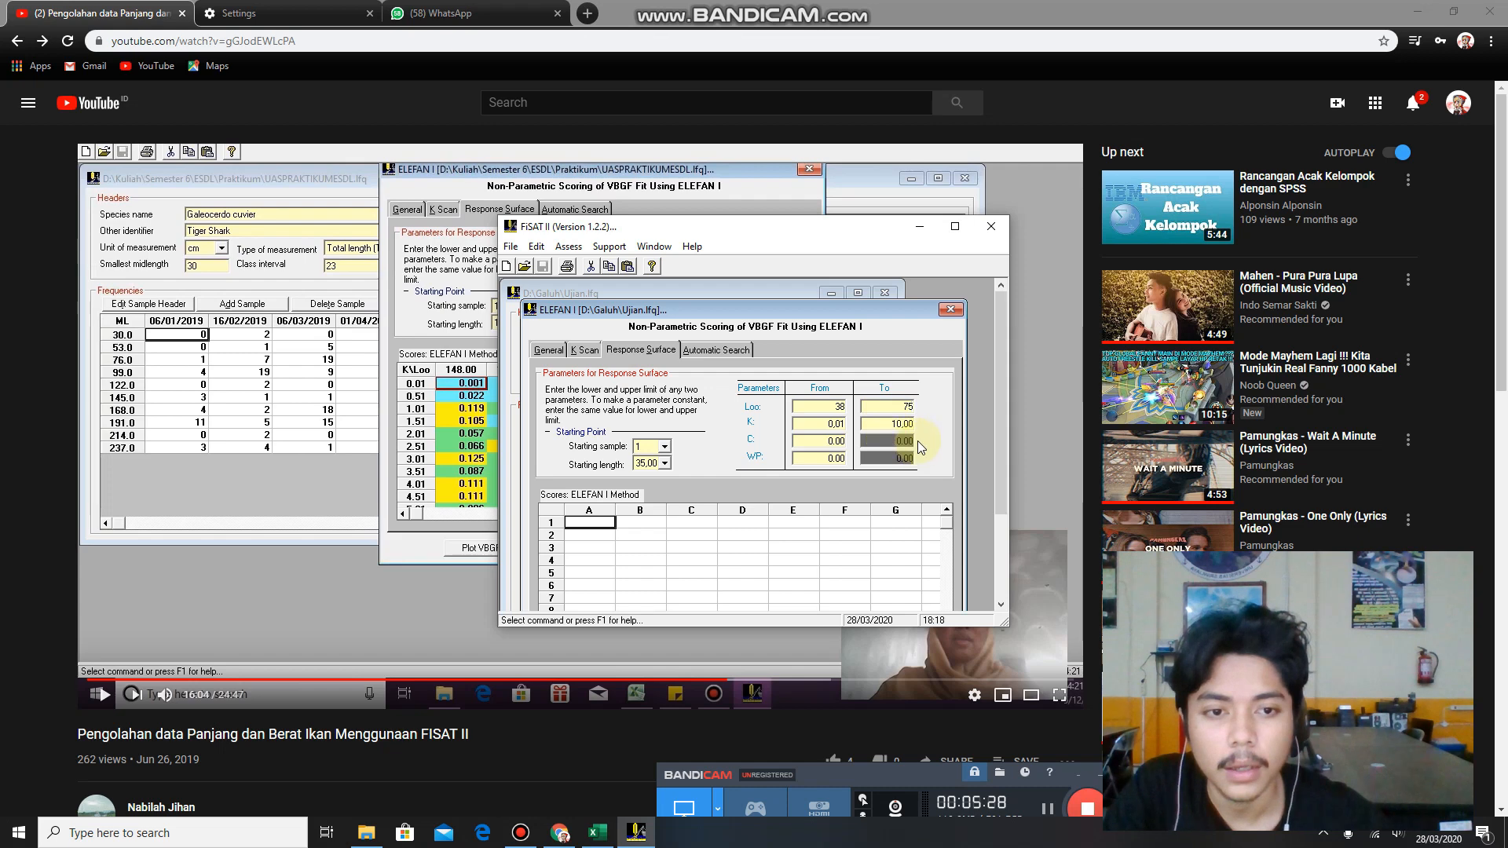
Minimize the browser, then move and enlarge the FiSAT II window so the whole ELEFAN I window fits inside.
left_click(1417, 11)
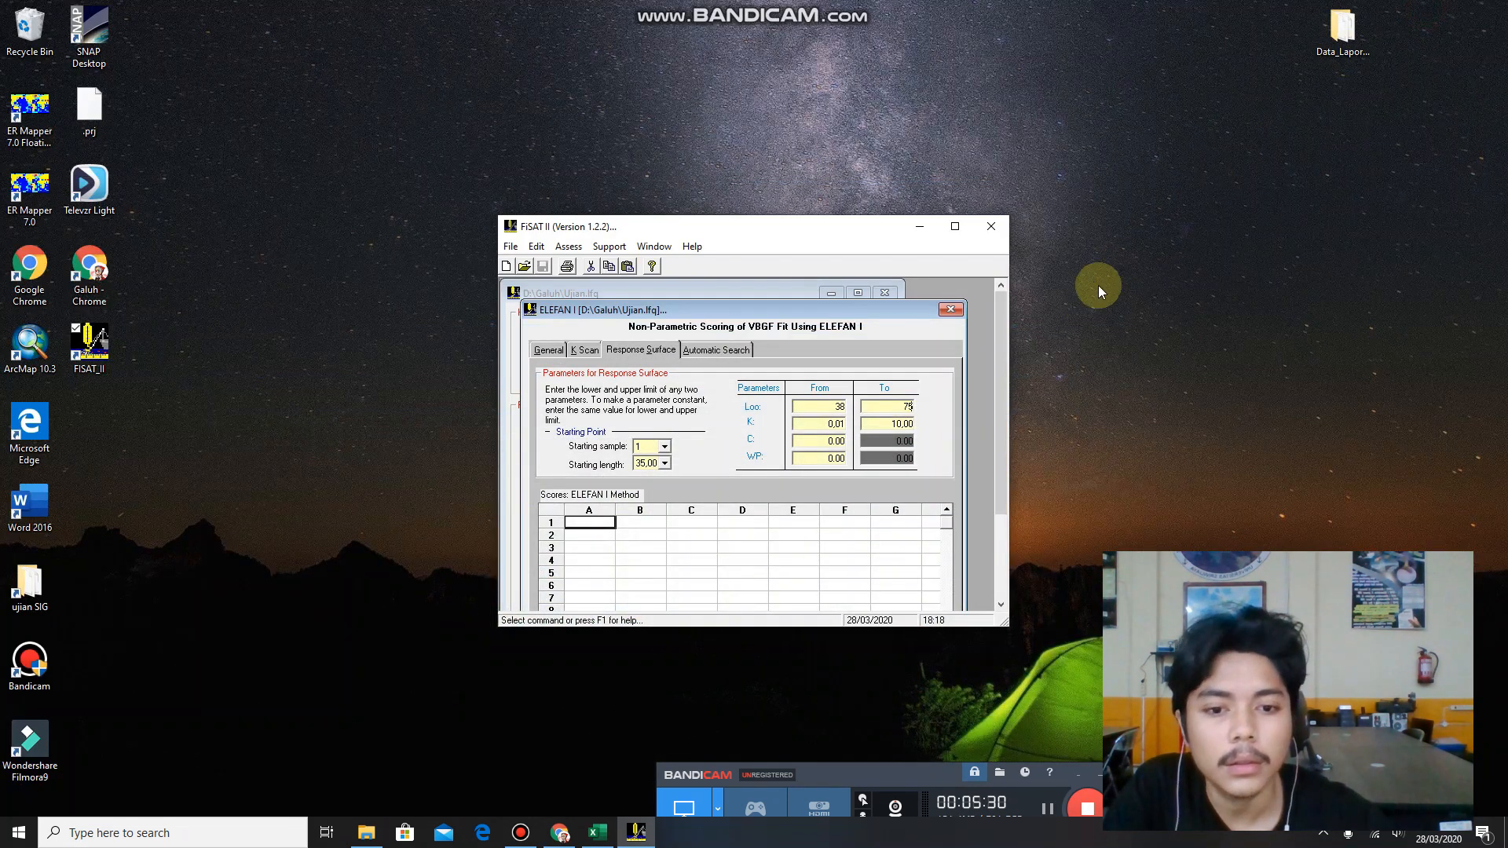
left_click_drag(850, 311, 802, 110)
left_click_drag(823, 172, 846, 154)
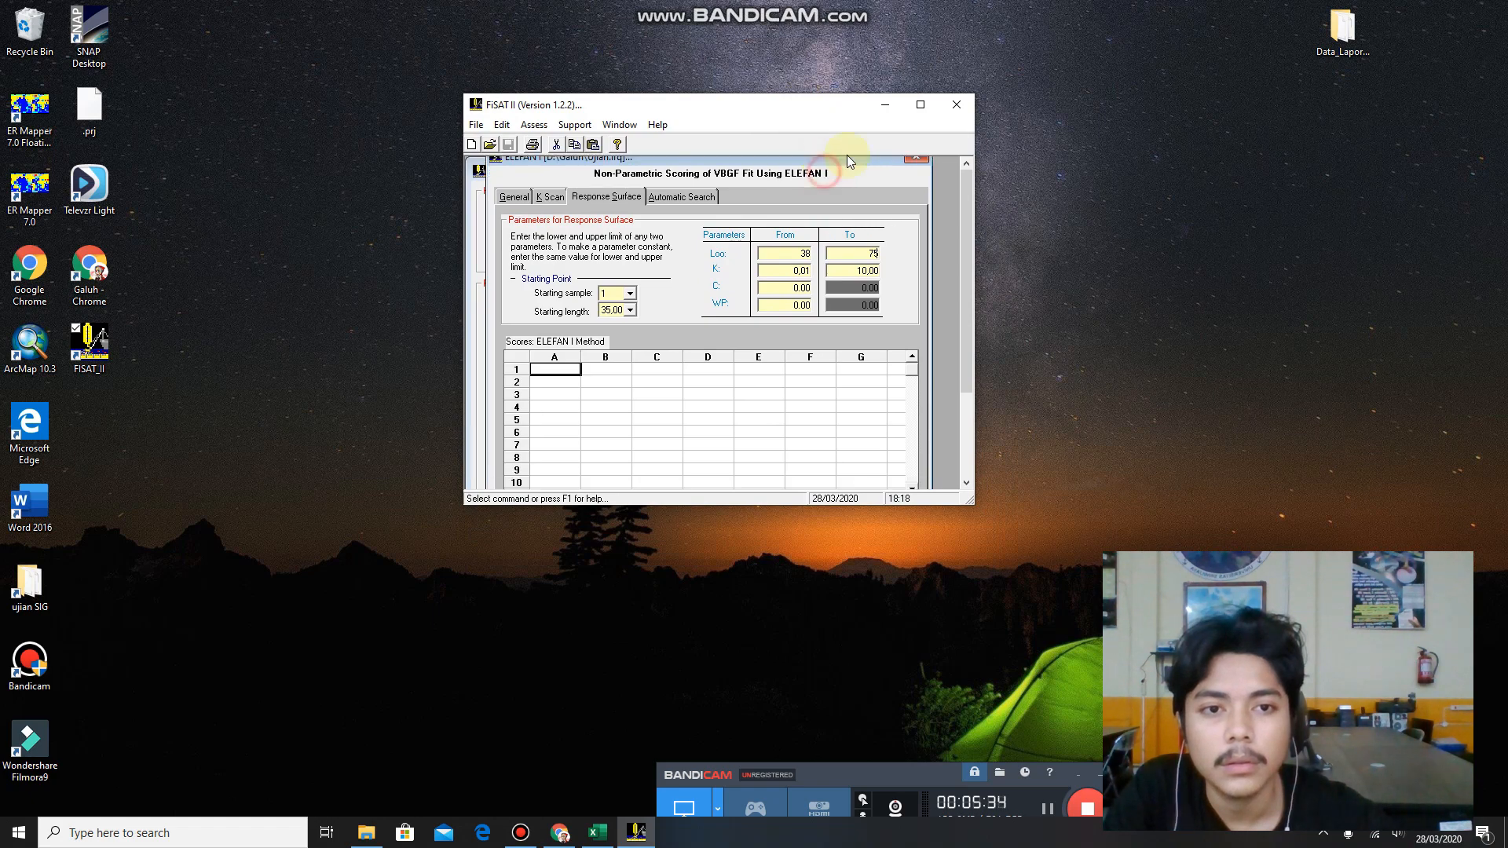
left_click(919, 107)
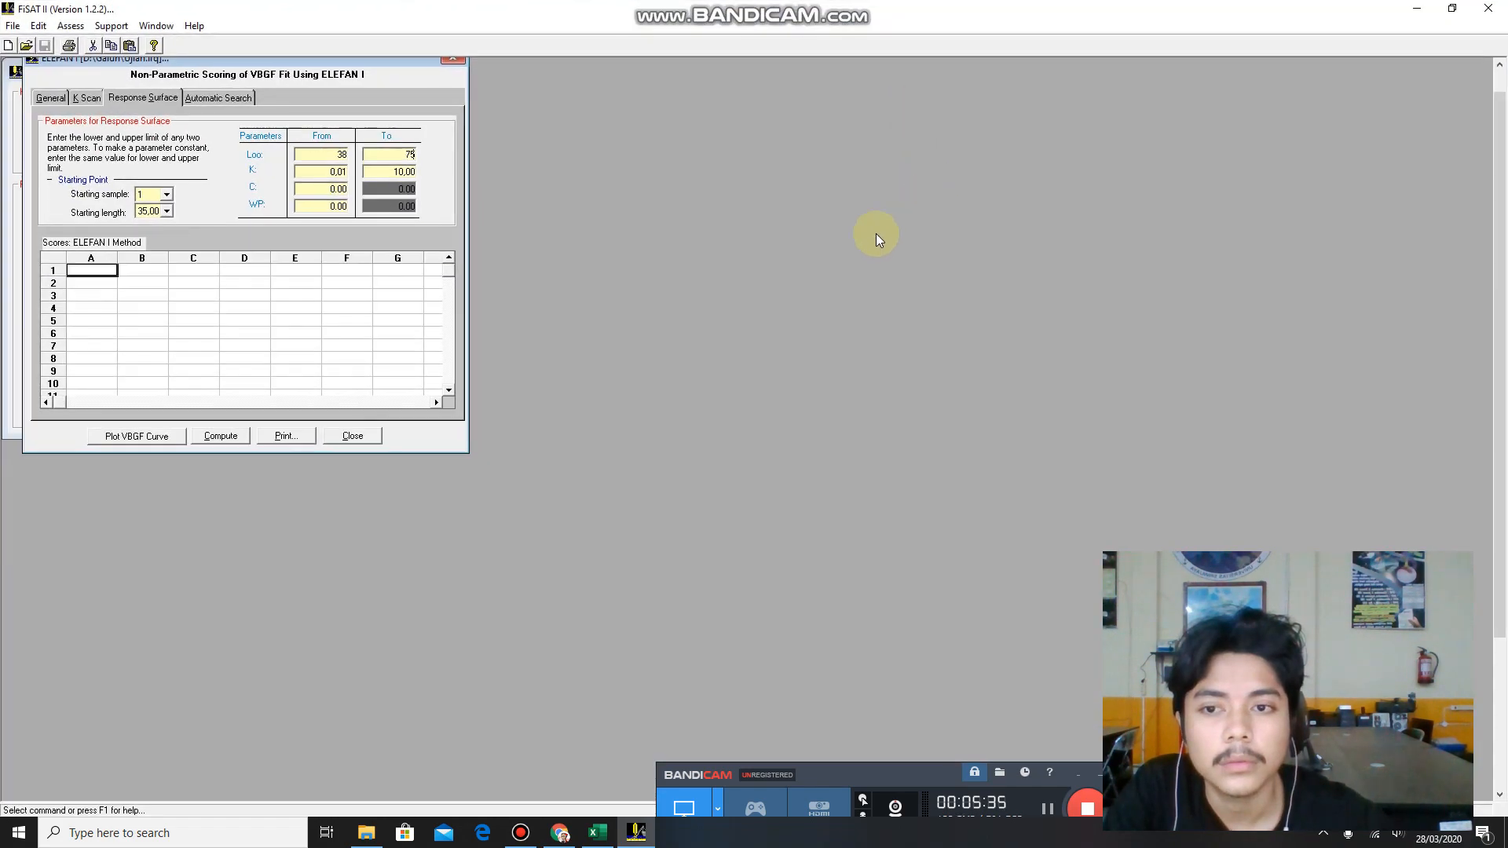
left_click(1443, 12)
left_click_drag(974, 275, 1331, 299)
left_click_drag(782, 507, 776, 636)
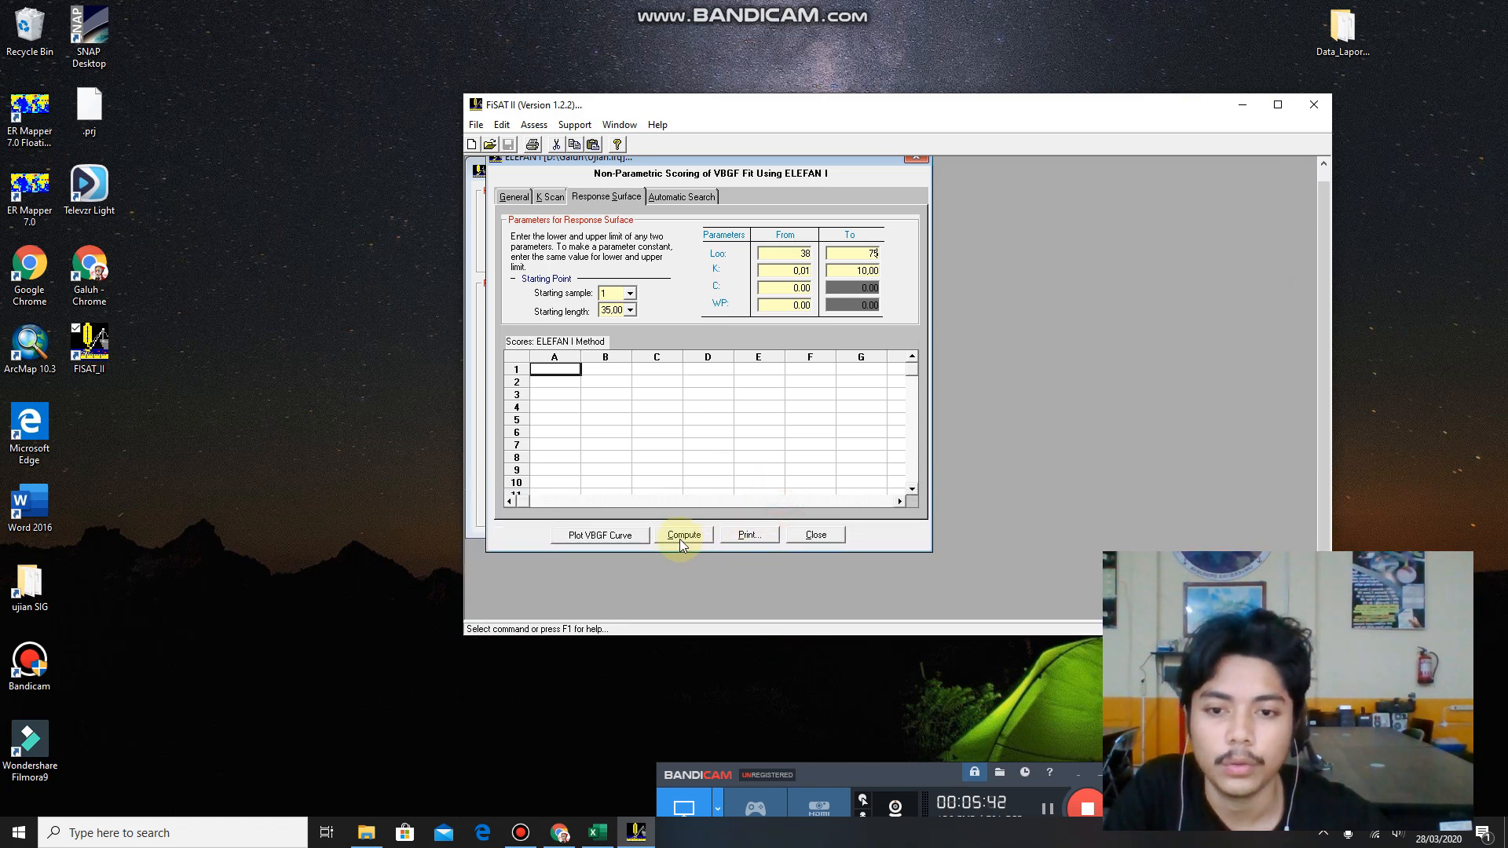
Compute the ELEFAN I response surface scores for starting sample 1 and starting length 35,00.
left_click(680, 537)
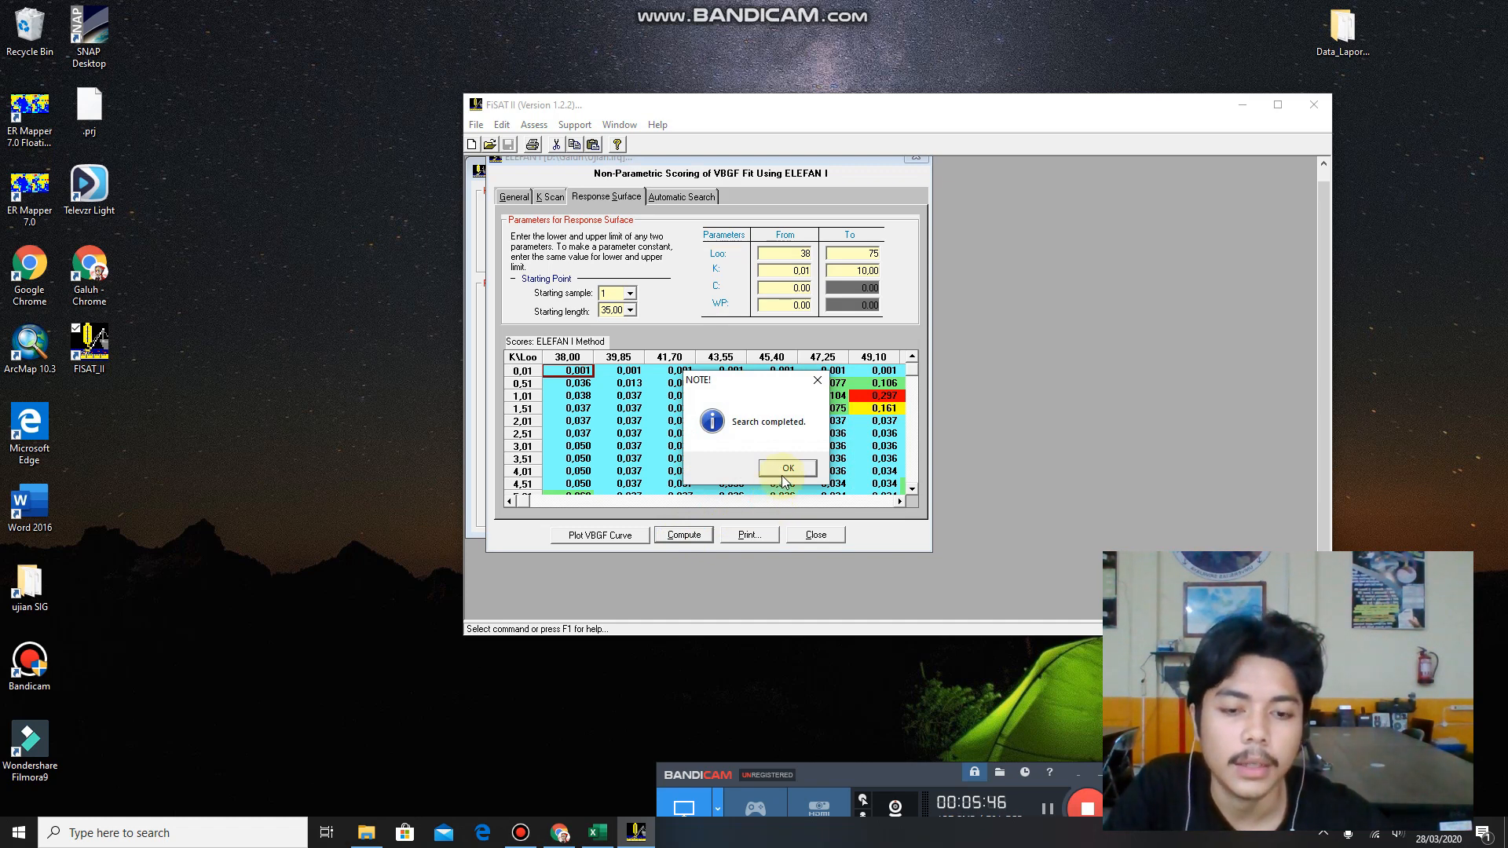
left_click(788, 469)
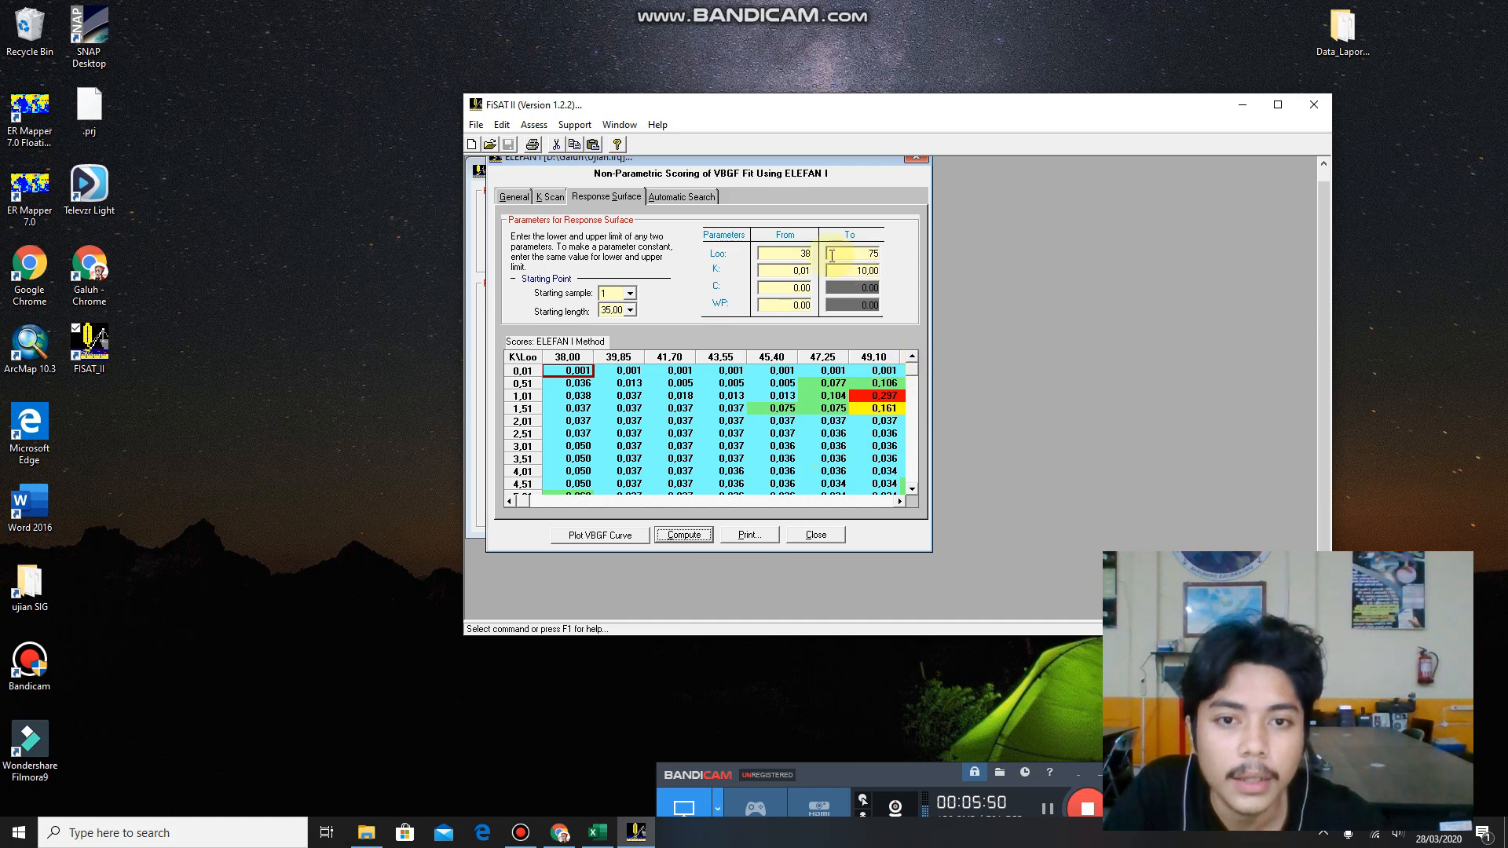
left_click(778, 175)
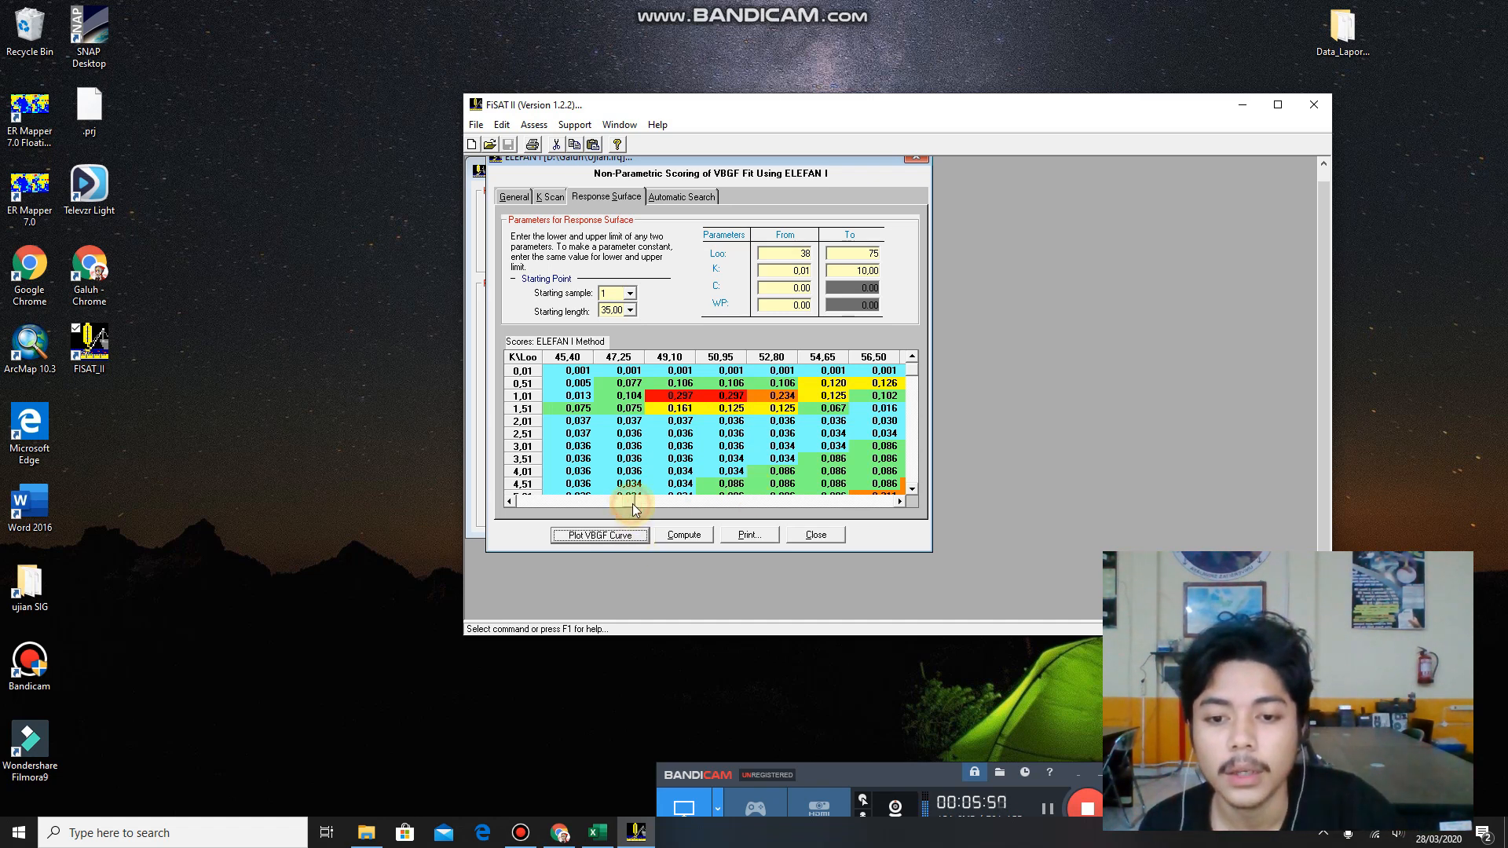
Switch to the Excel workbook and examine the empty results table in K23:Q26, its headings from Sampel to Rn and its three sample rows.
left_click(597, 832)
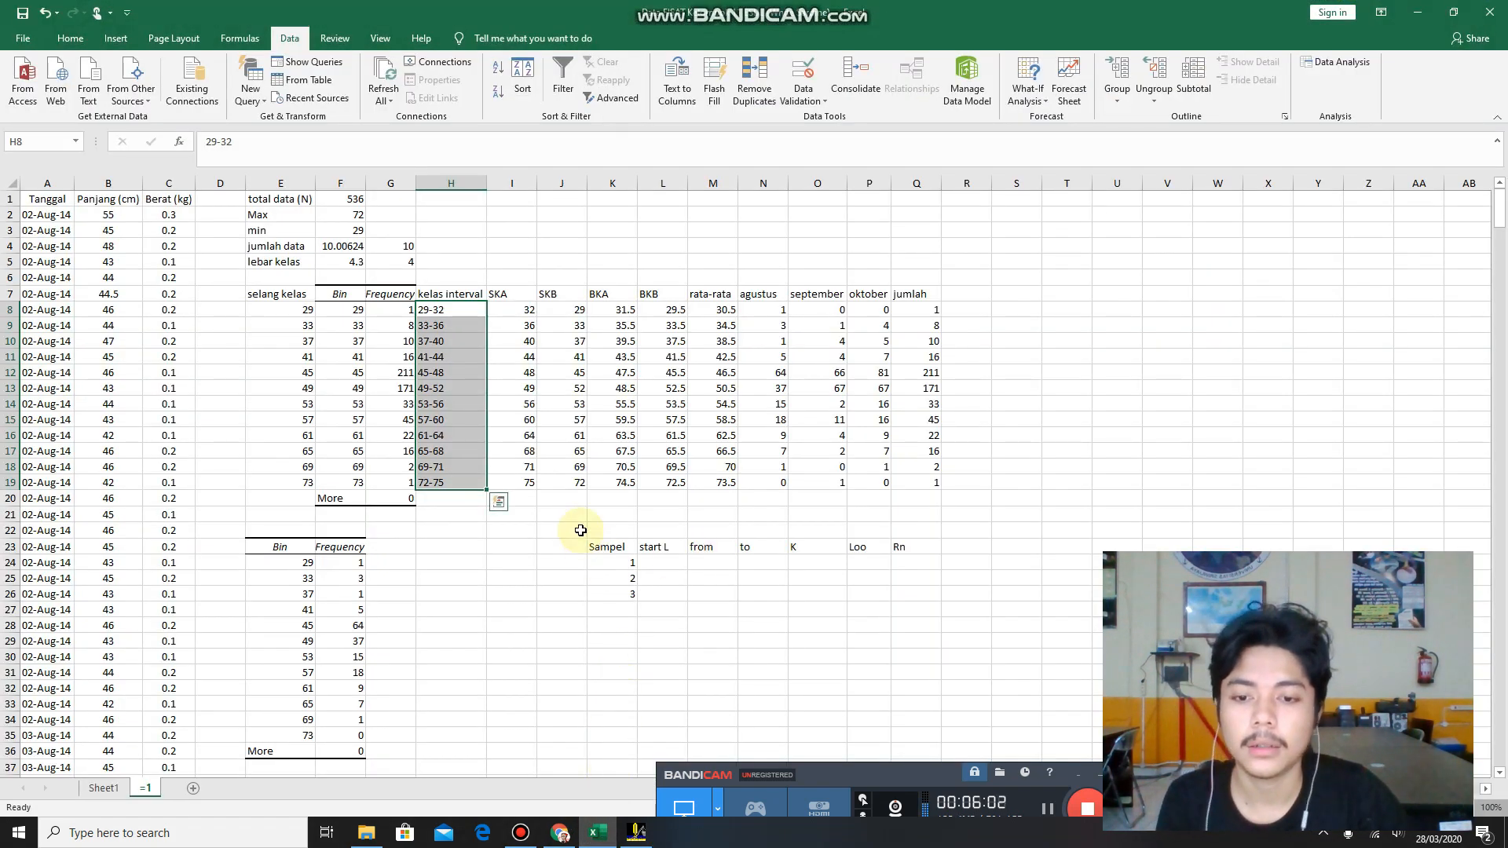
left_click_drag(587, 538, 920, 595)
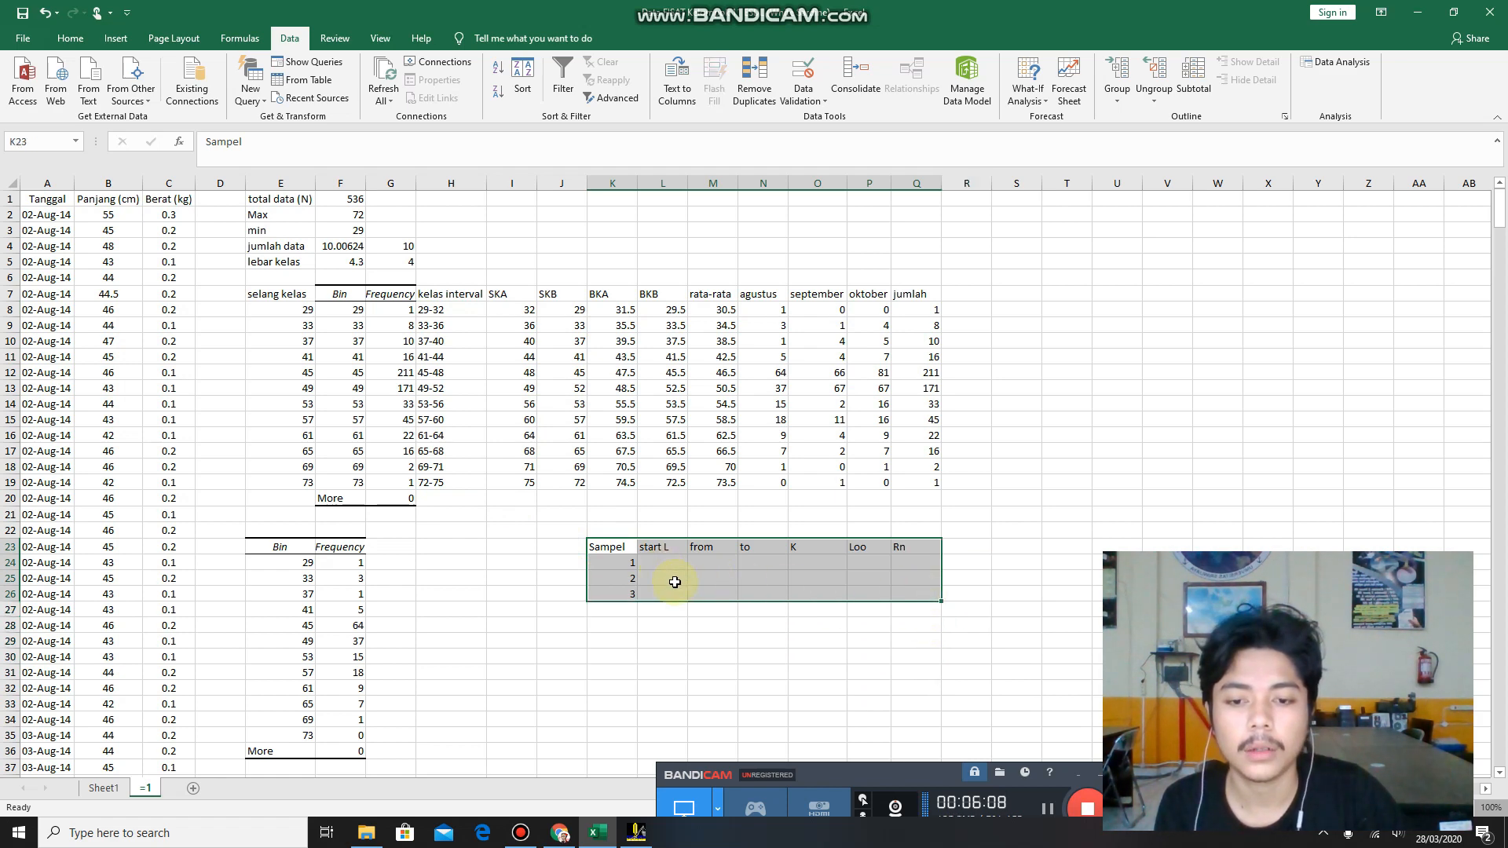
scroll(674, 579, "down", 4)
scroll(674, 579, "up", 3)
scroll(680, 575, "up", 1, "ctrl")
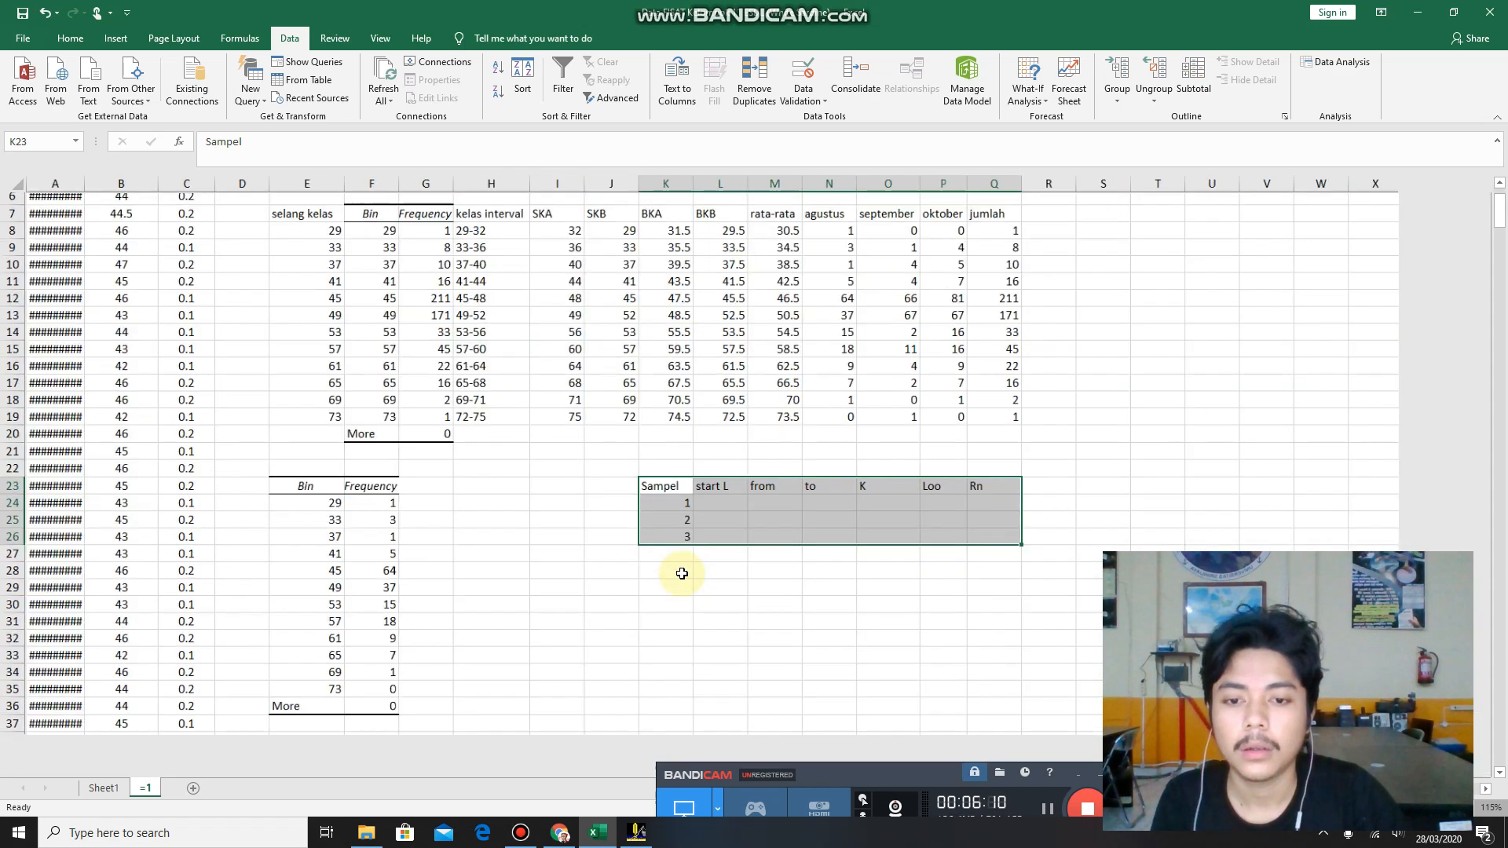
scroll(682, 573, "up", 2, "ctrl")
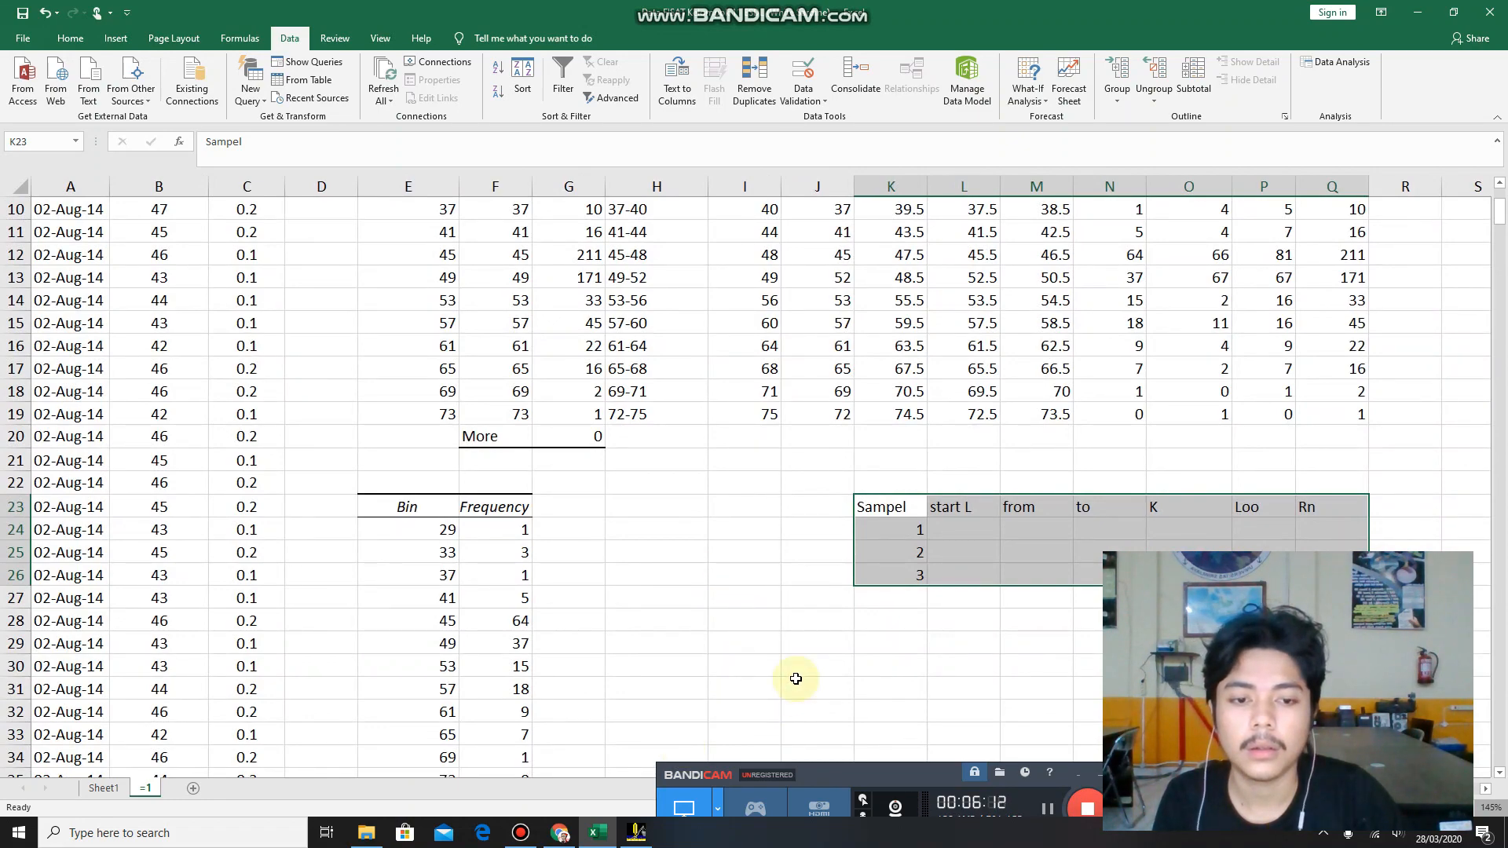
scroll(795, 679, "down", 6, "ctrl")
key("ctrl+q")
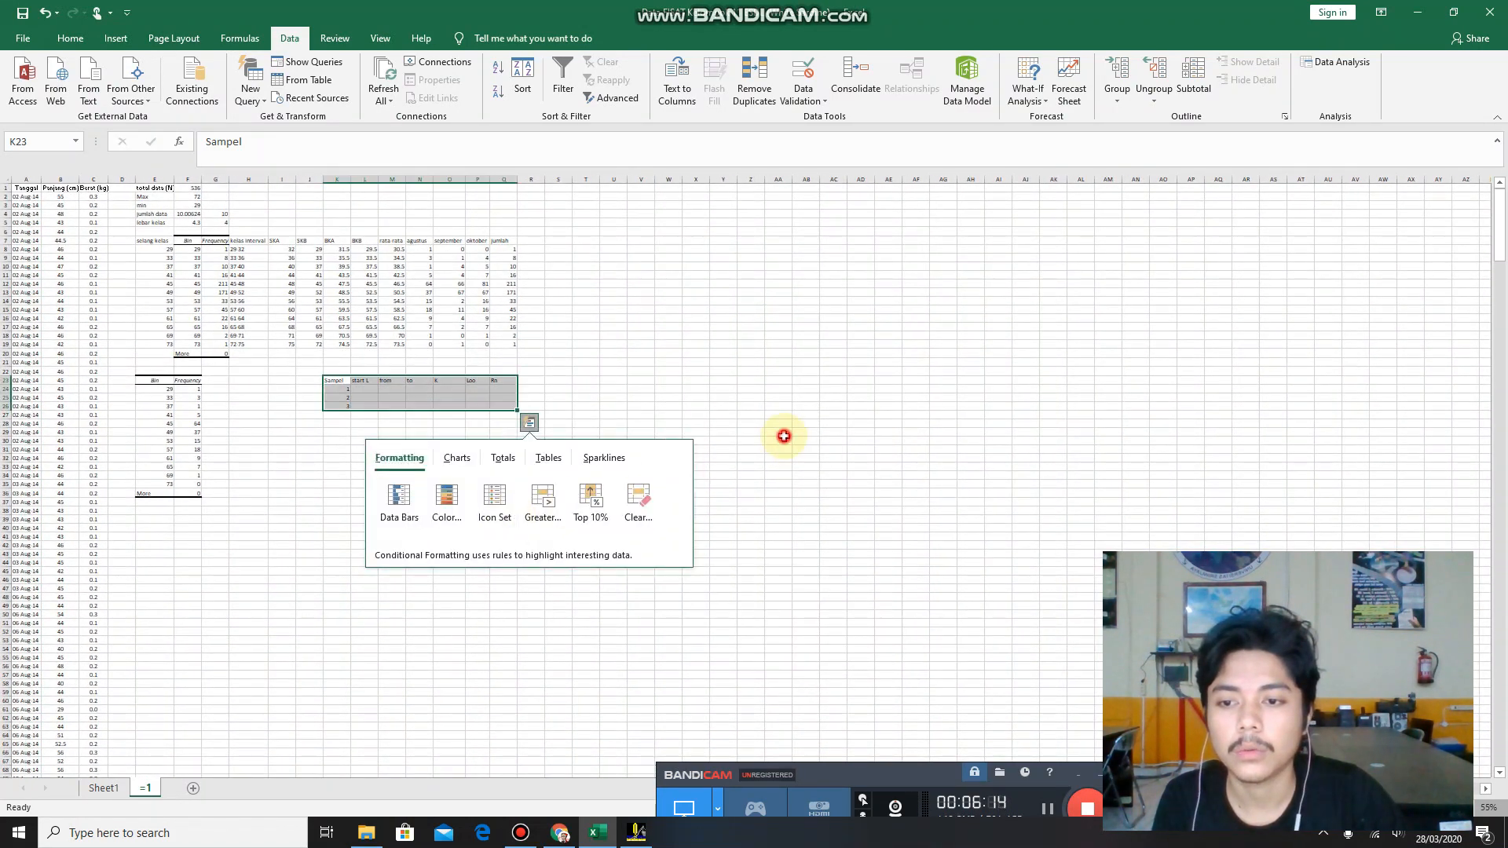
left_click(784, 435)
scroll(528, 492, "up", 6, "ctrl")
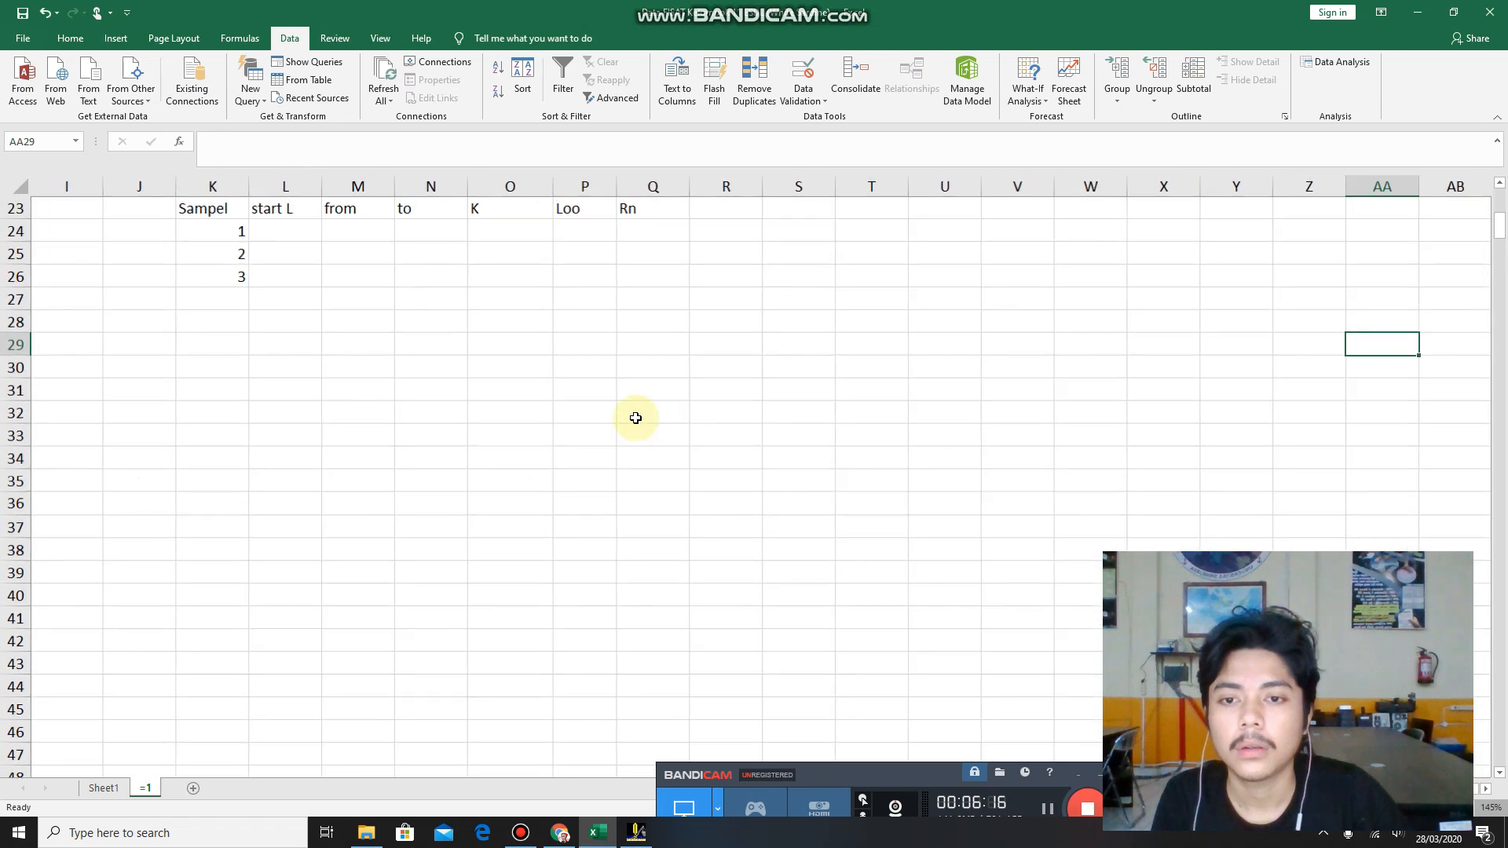
left_click_drag(1500, 249, 1500, 229)
left_click_drag(228, 439, 637, 501)
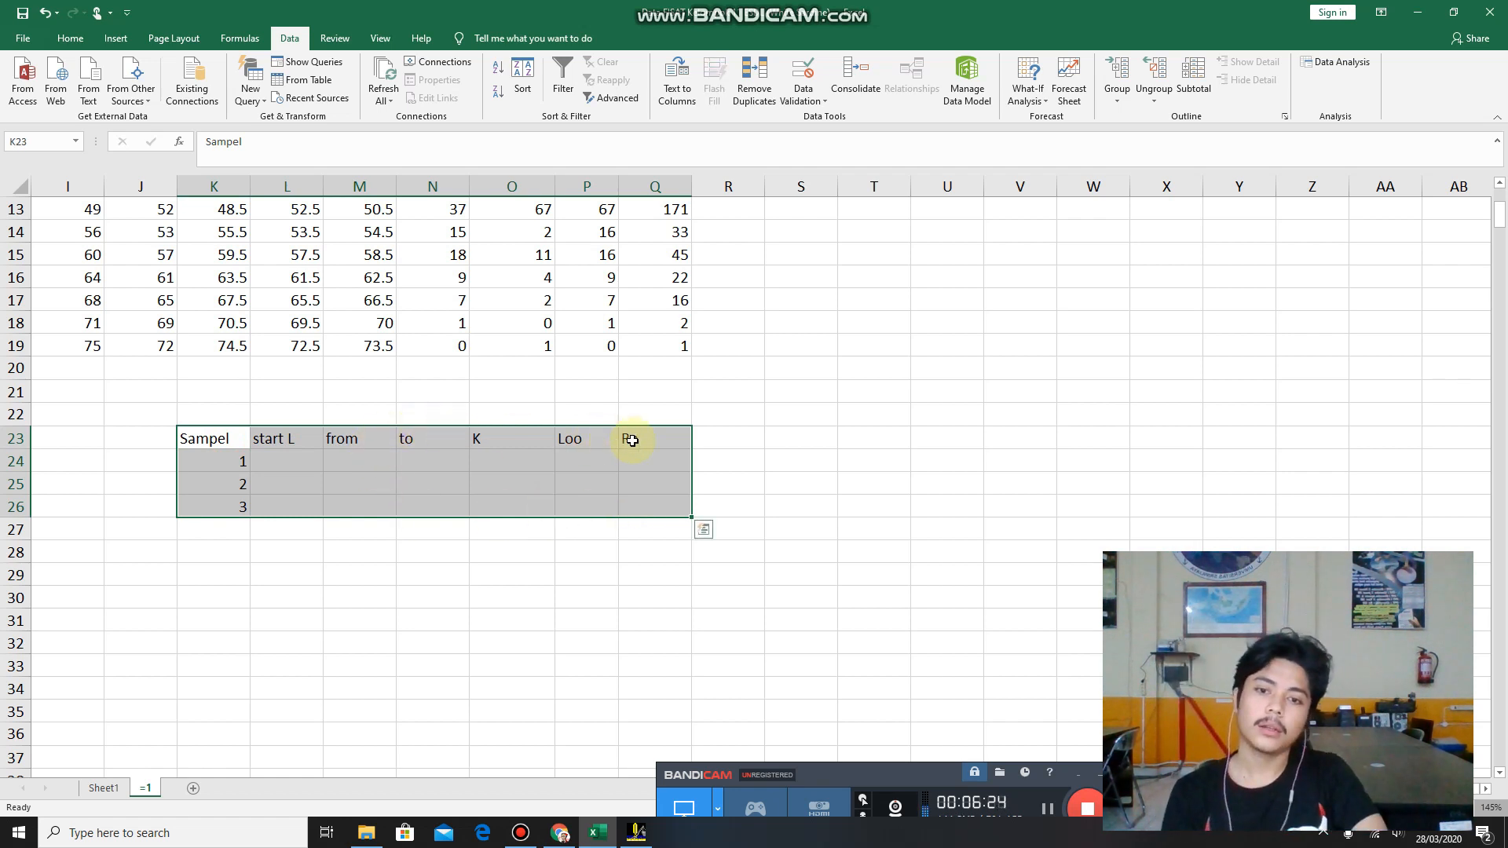
left_click(436, 456)
left_click(238, 456)
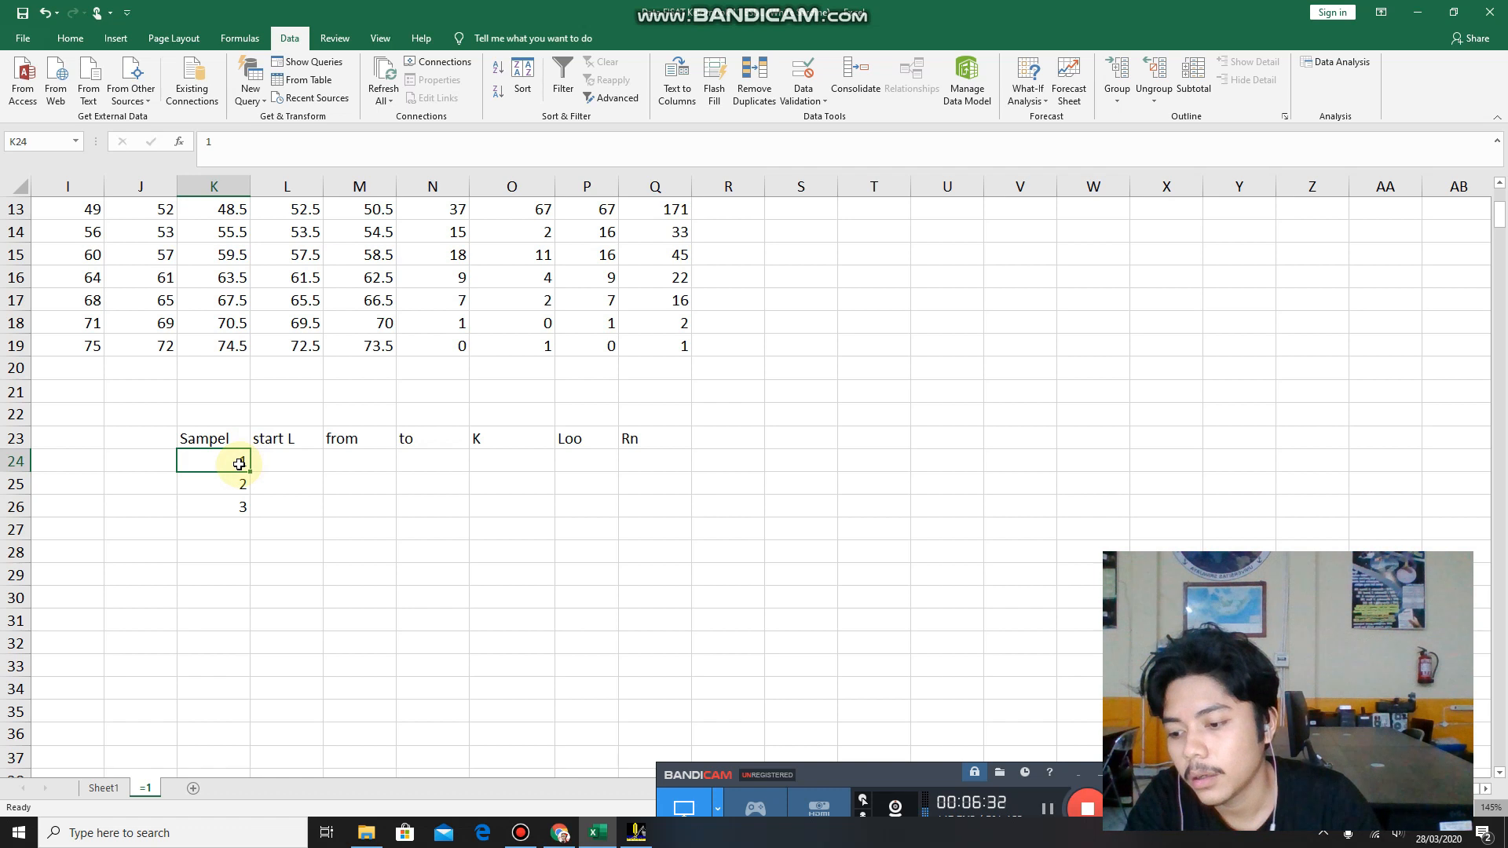
left_click(229, 481)
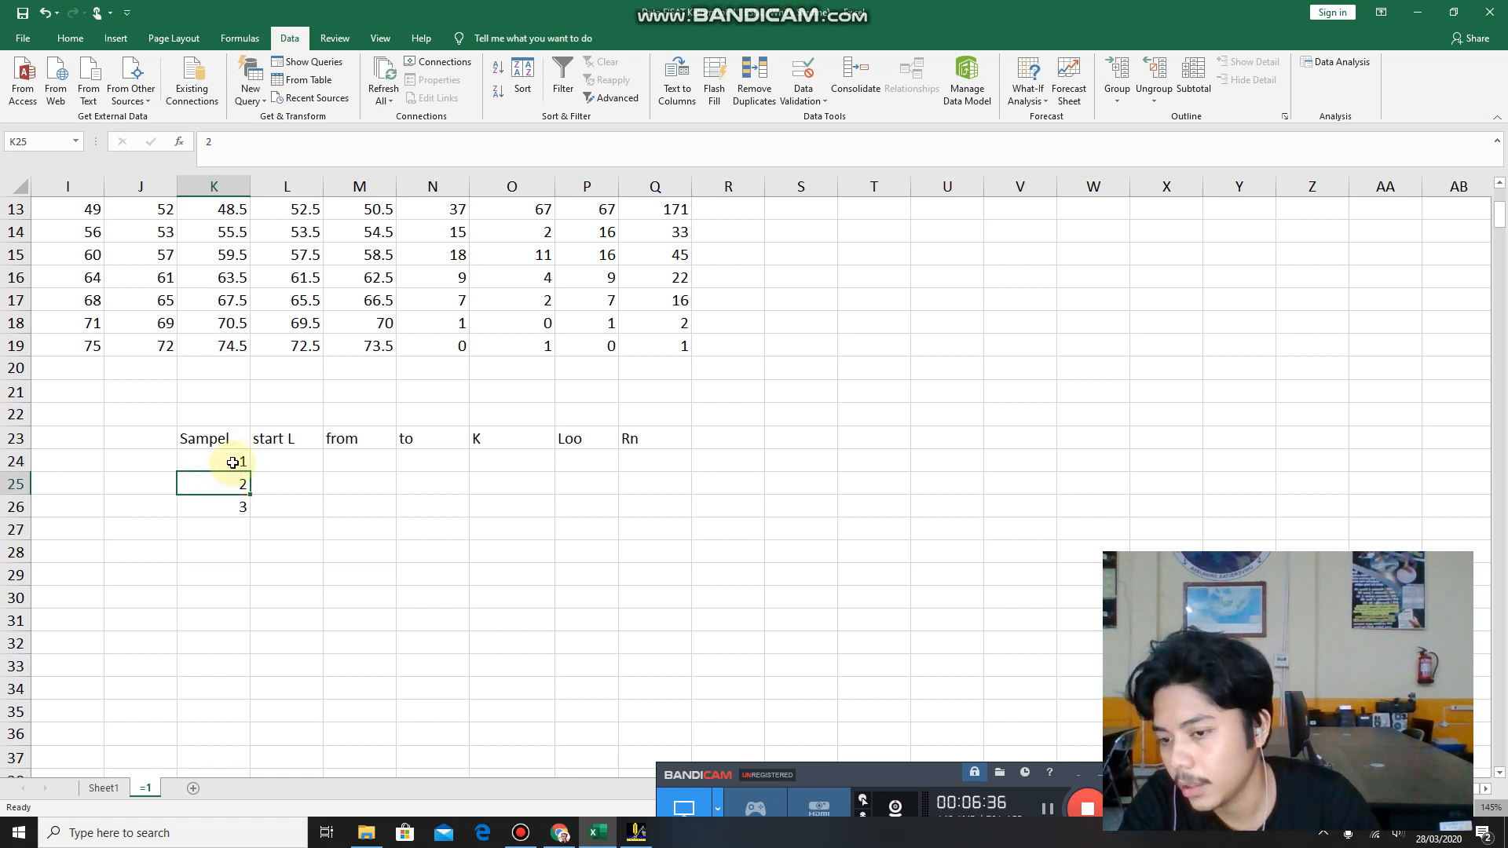
left_click(236, 507)
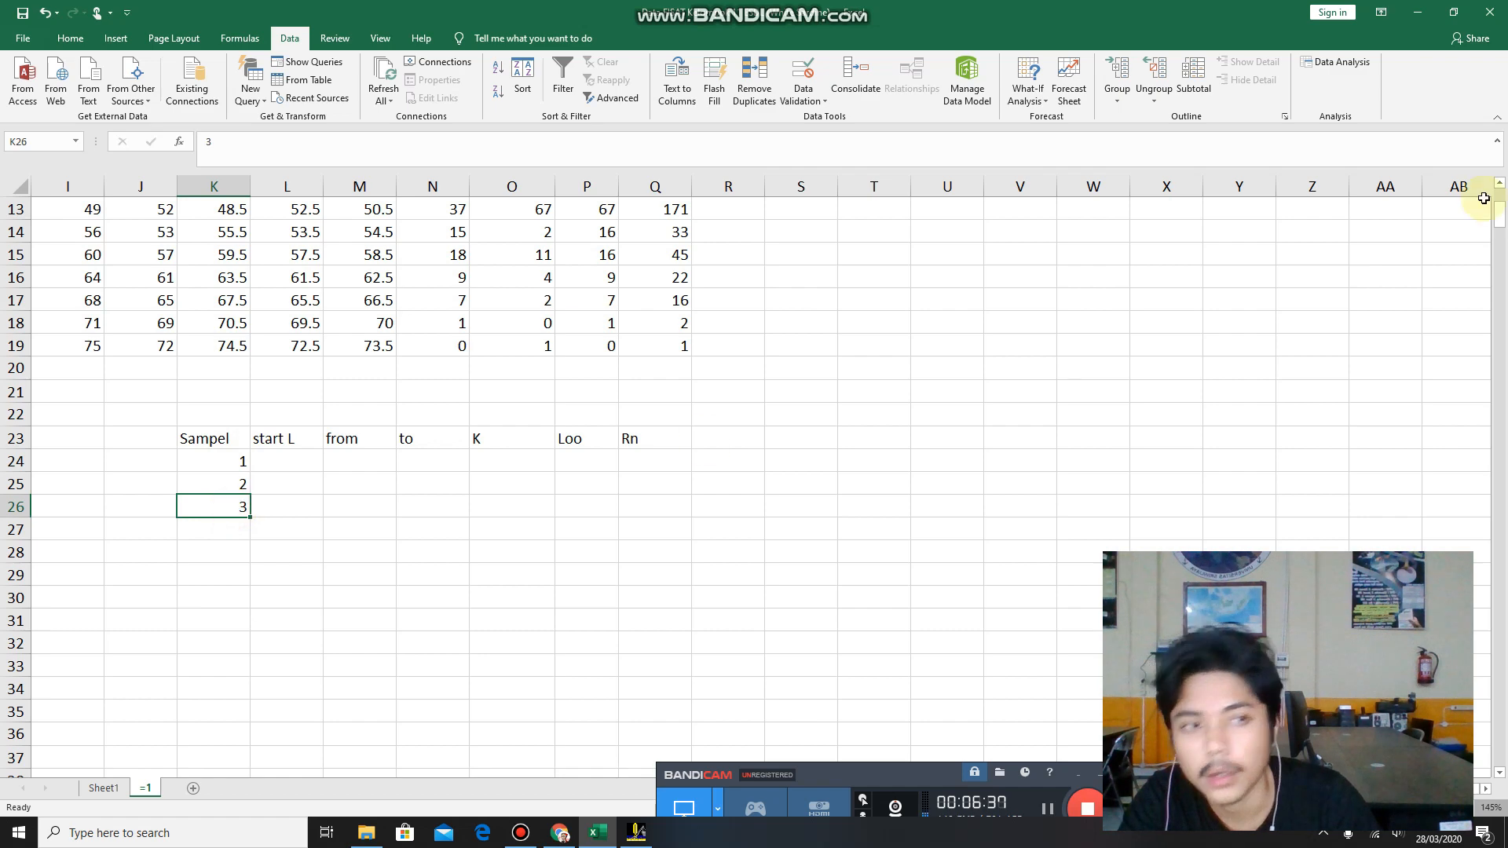
Return to FiSAT II, select the score at K 1,01 and Loo 49,10, and examine the scores at larger Loo values.
left_click(1416, 11)
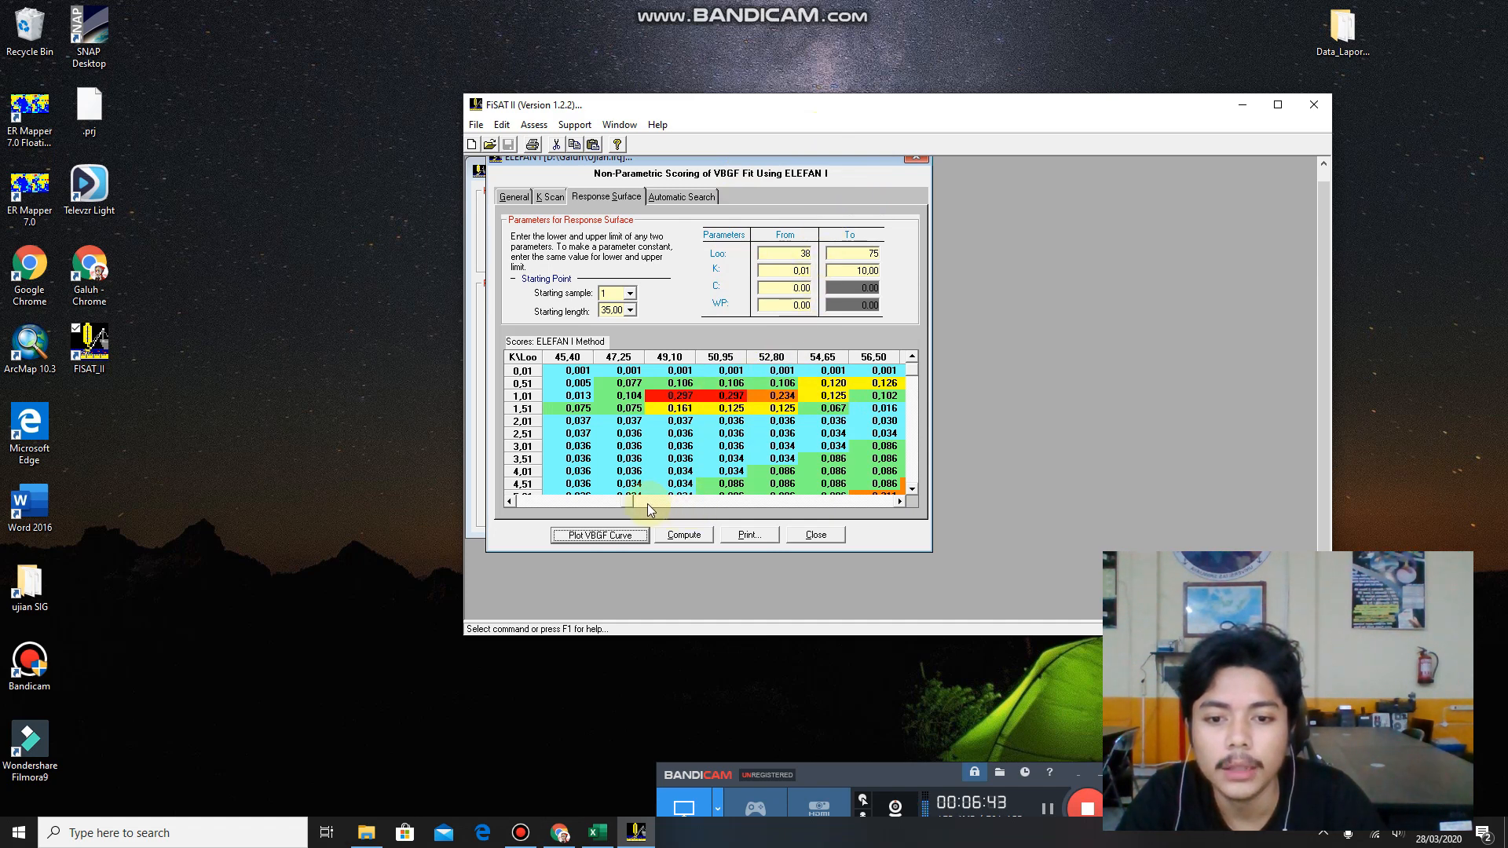
left_click(680, 395)
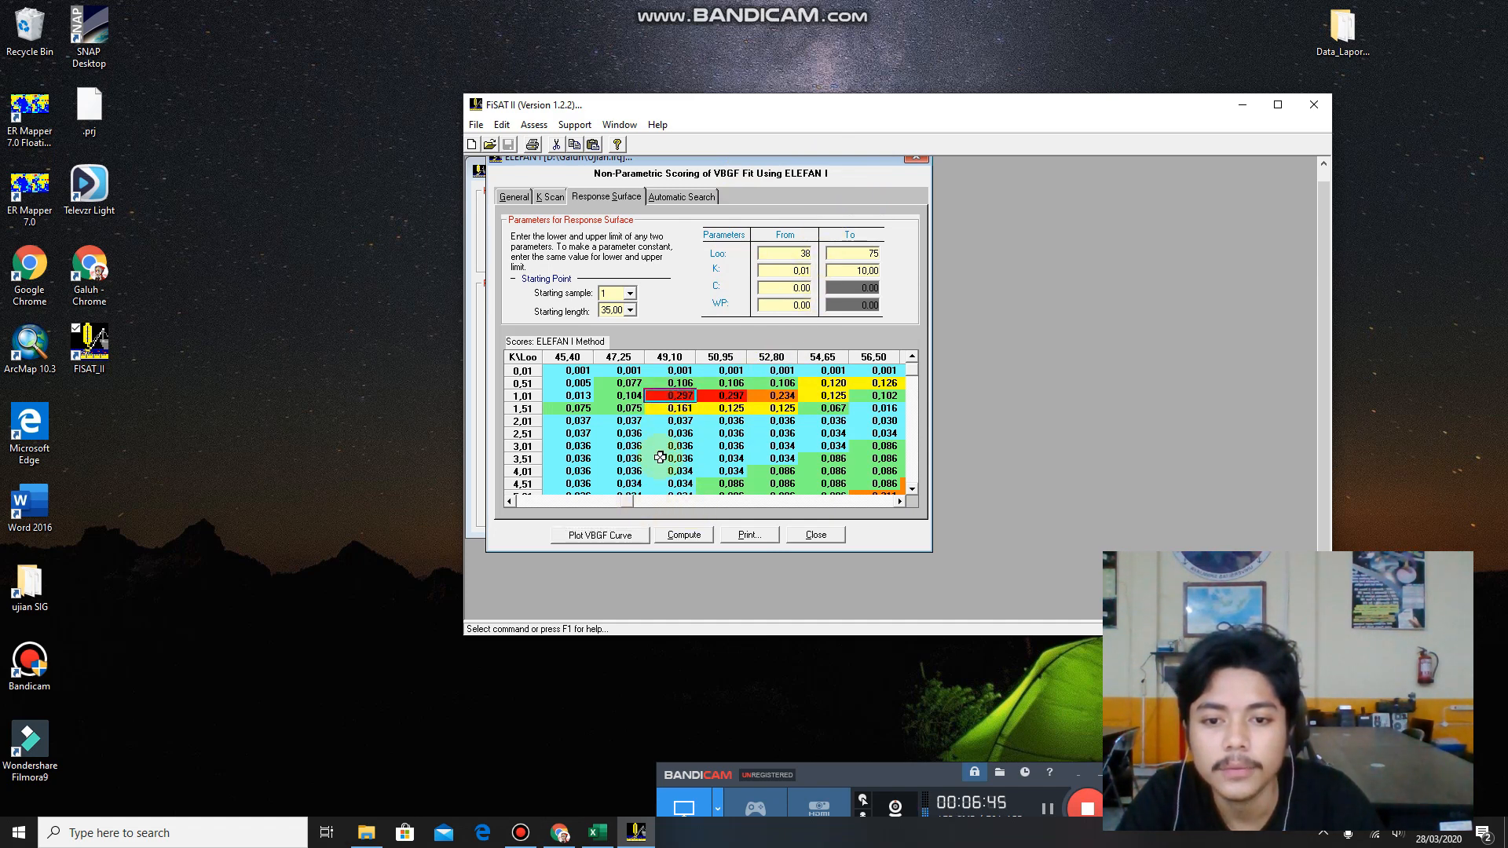
left_click(900, 501)
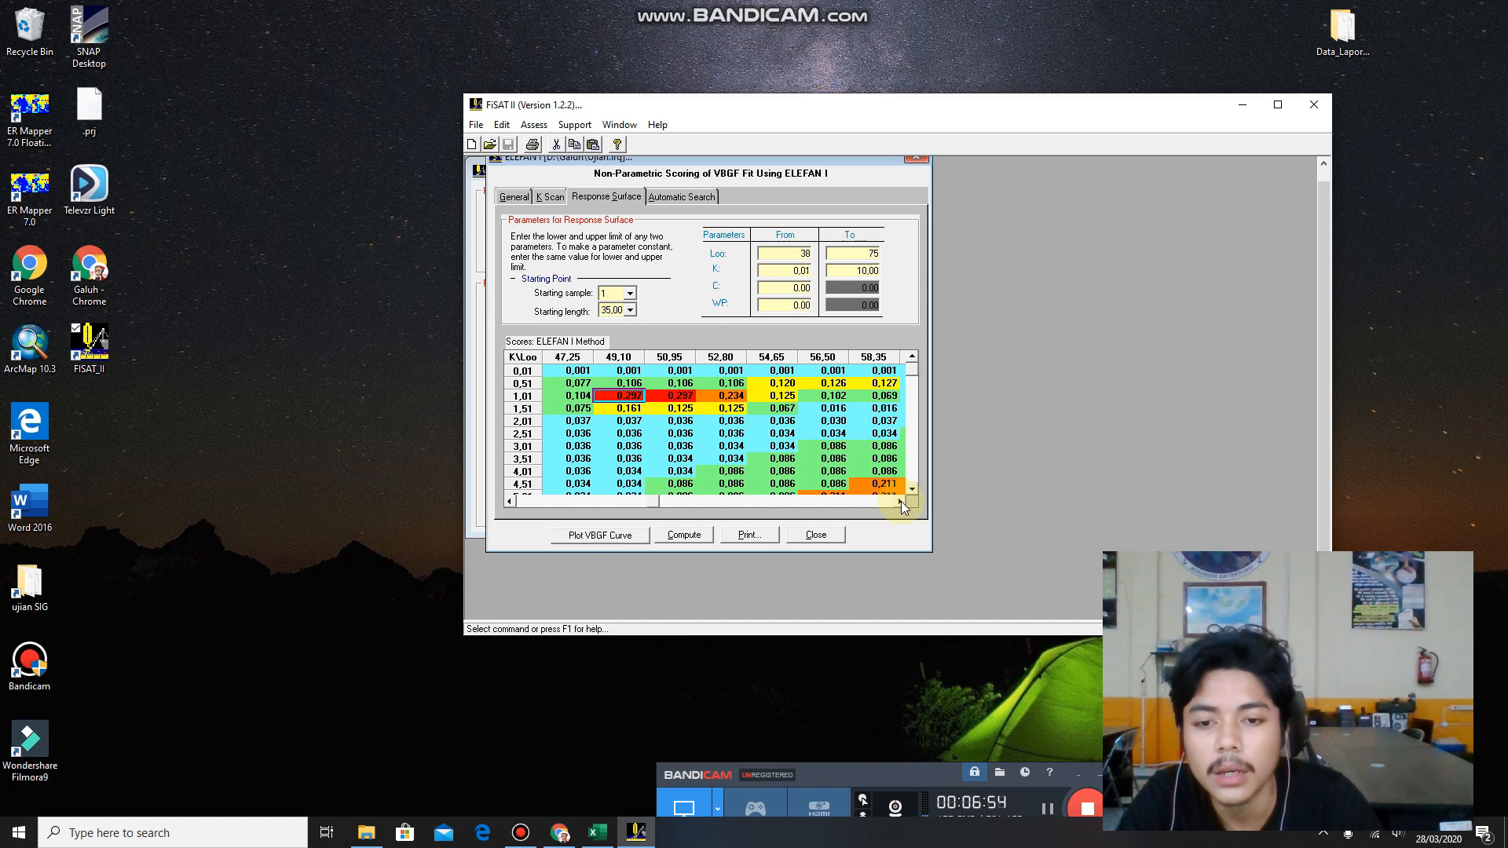
left_click(900, 501)
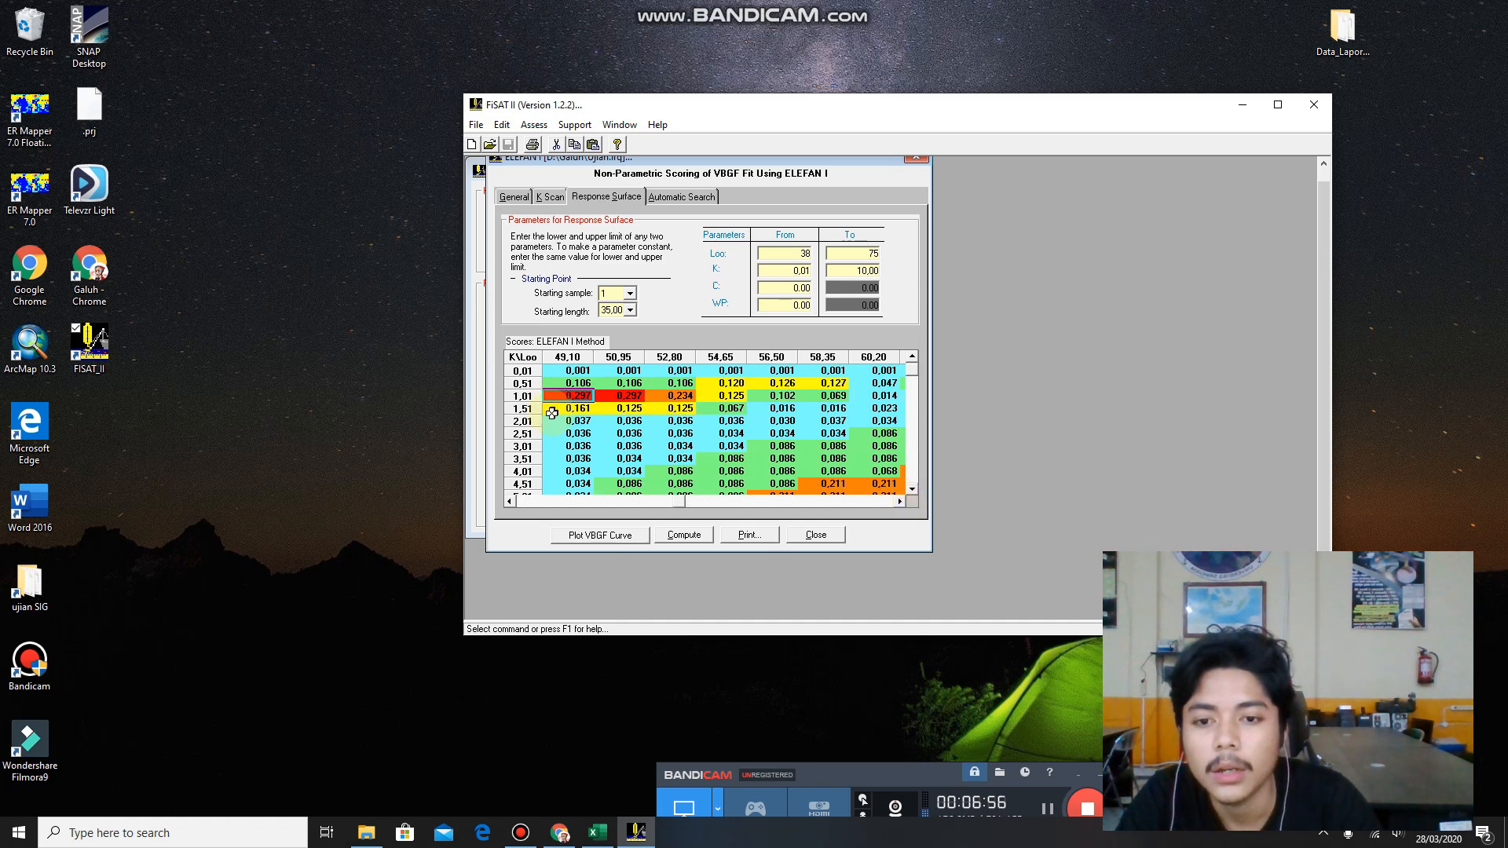
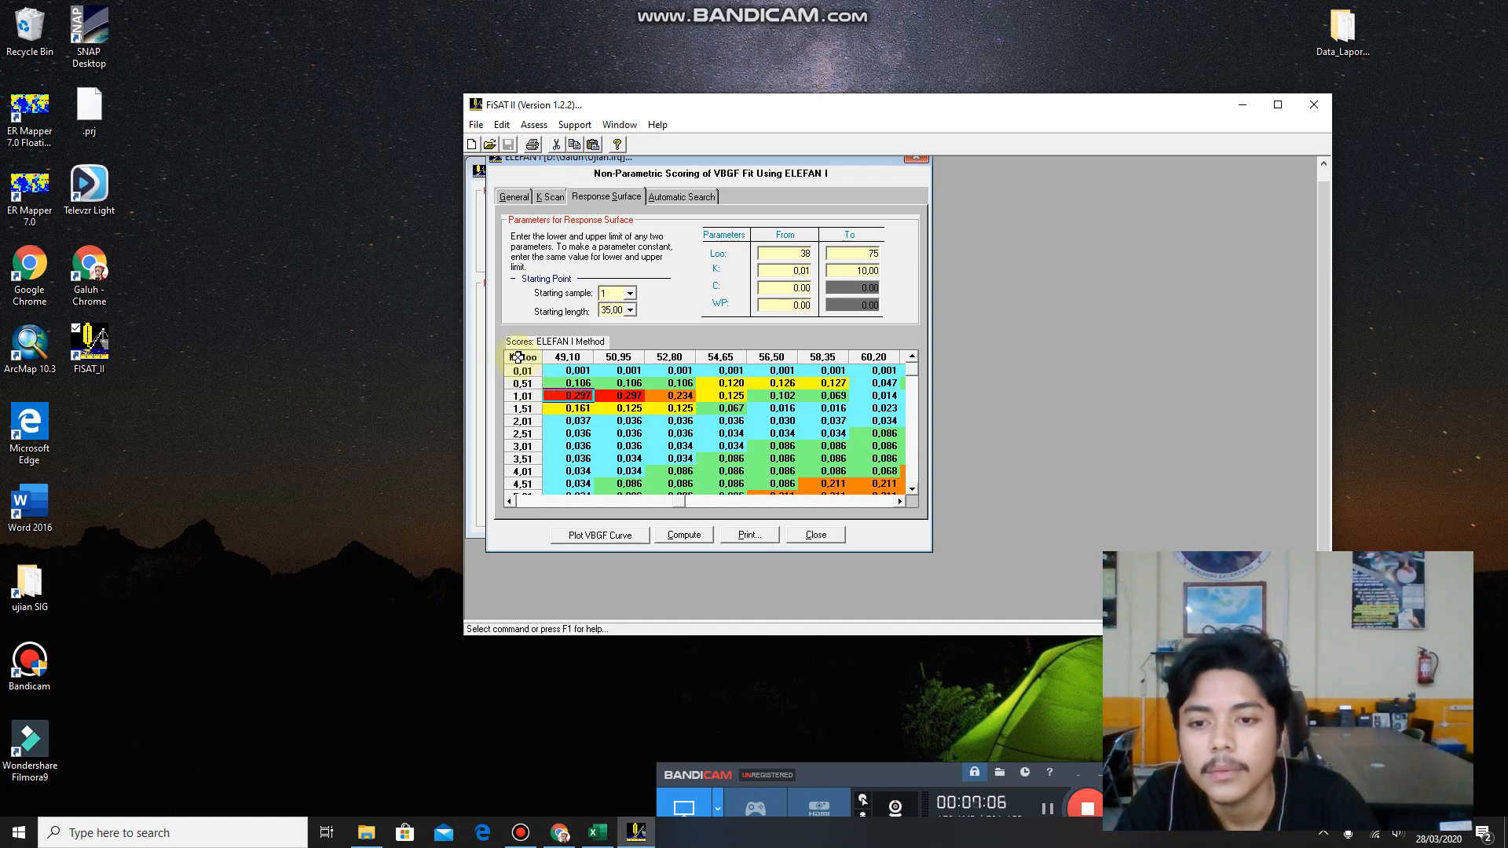
Select the K 1,01 row of the response surface, then switch to Excel and enter 1.01 as sample 1's K in O24.
left_click(518, 357)
left_click(617, 432)
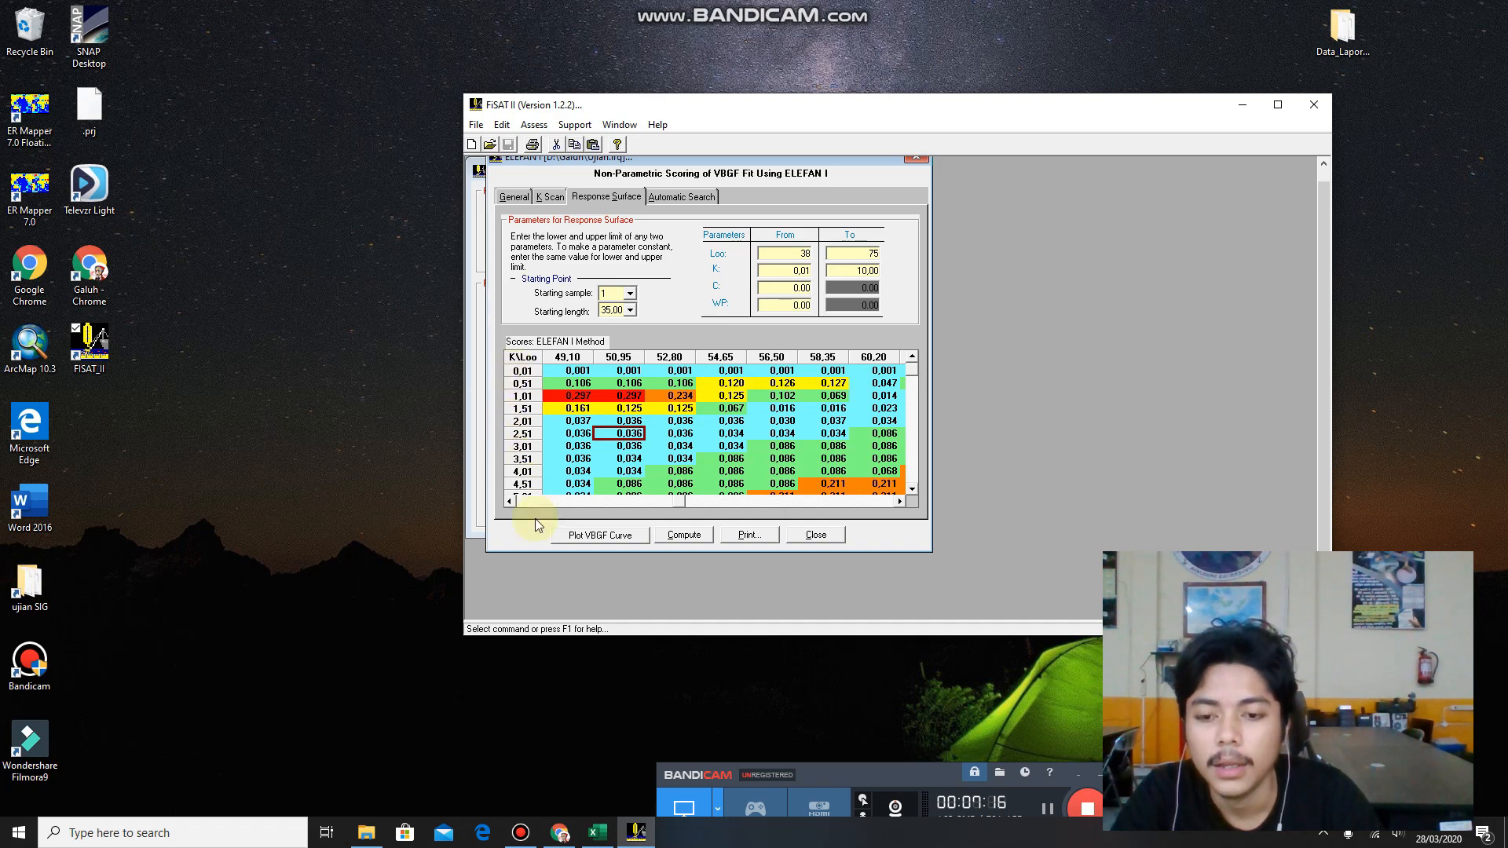
left_click(516, 395)
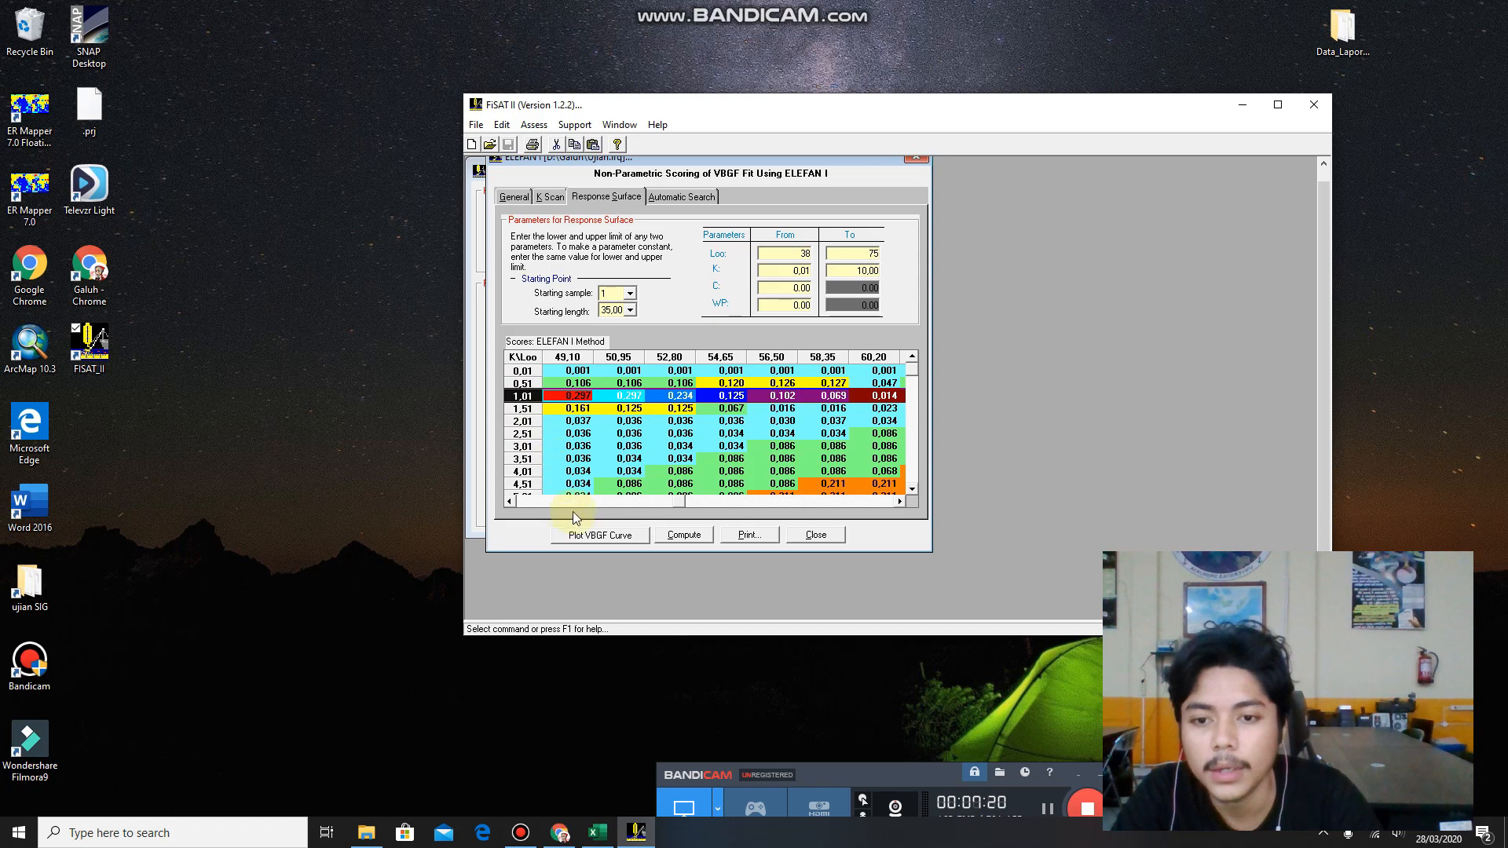
left_click(597, 833)
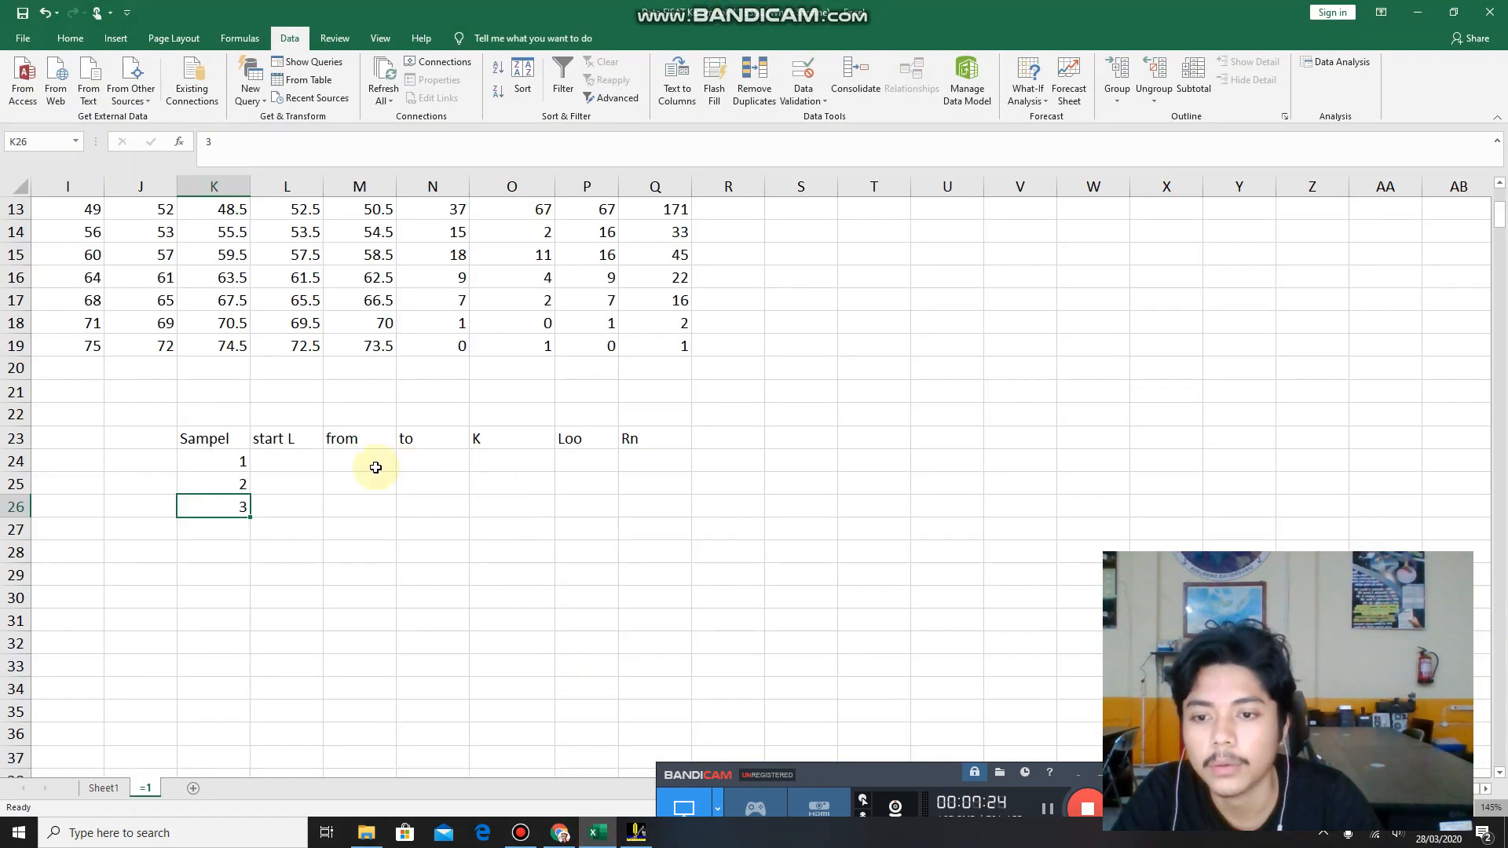
left_click(481, 458)
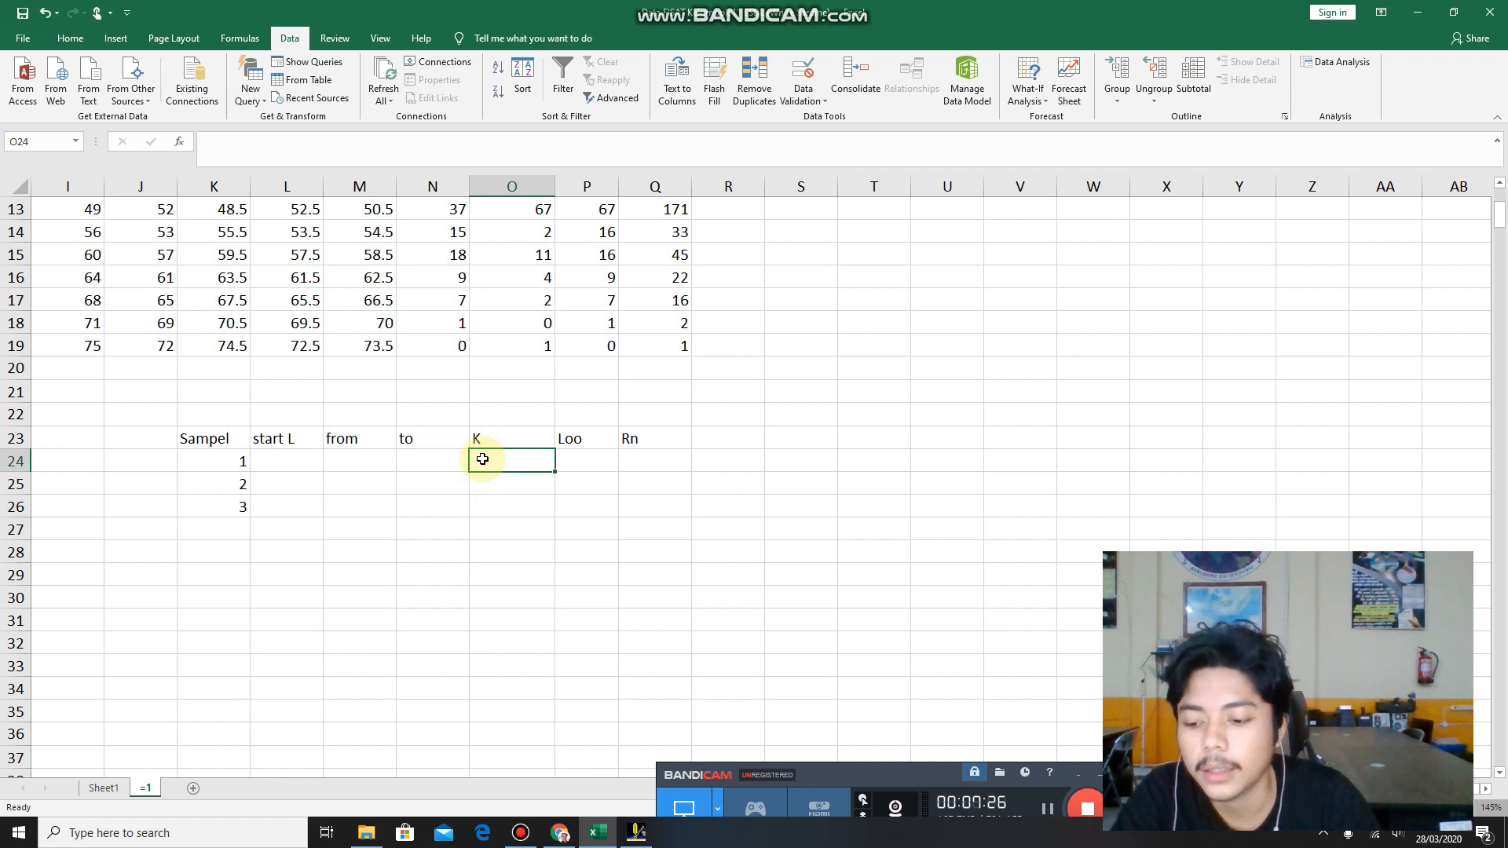
type("1")
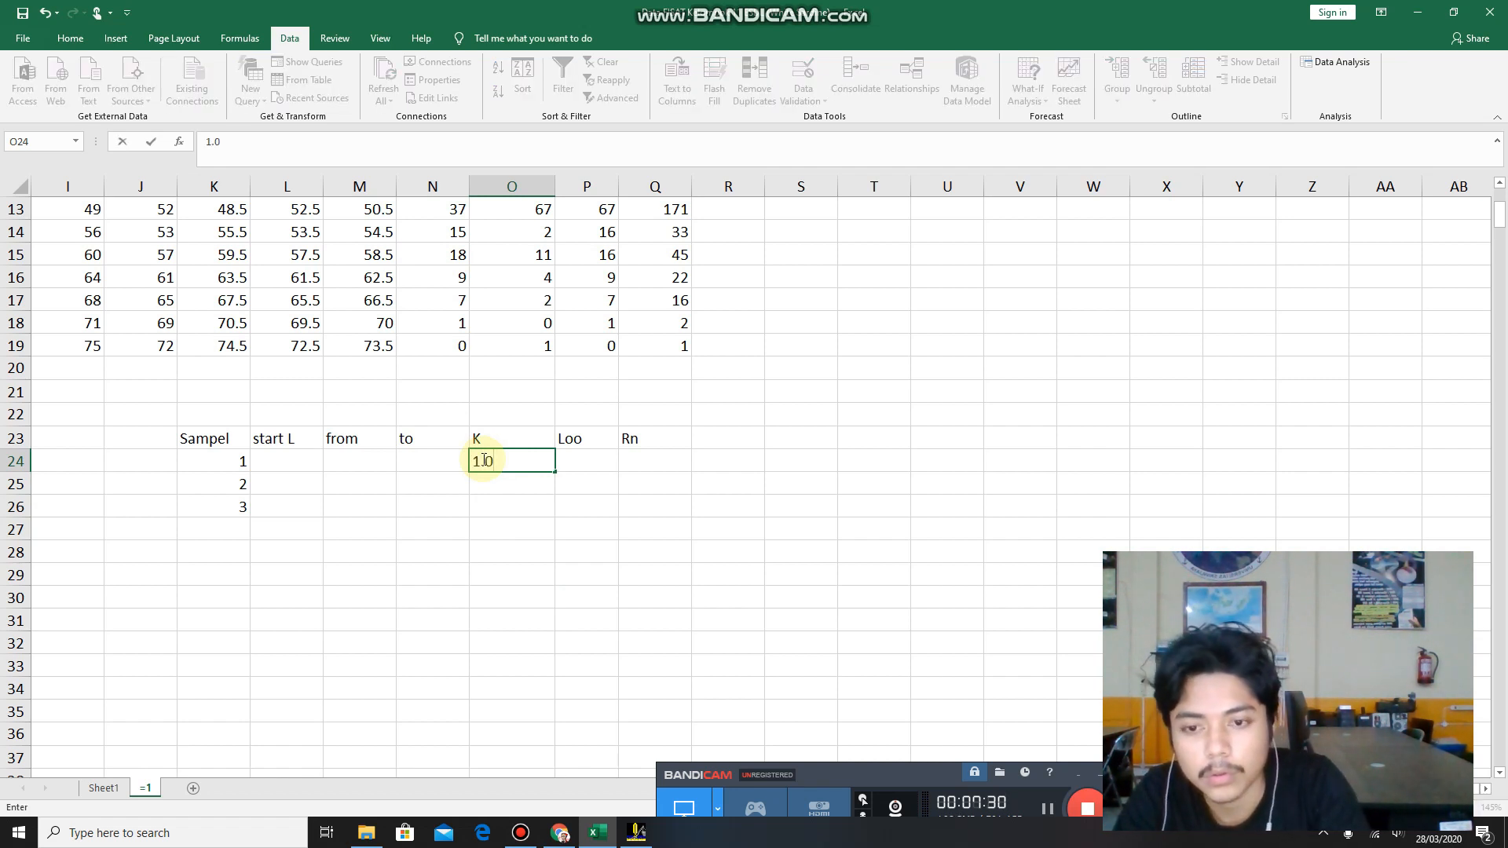
Check the Loo column and K row of the selected score in FiSAT II and enter 49.100 as sample 1's Loo in P24 of the Excel workbook.
left_click(600, 837)
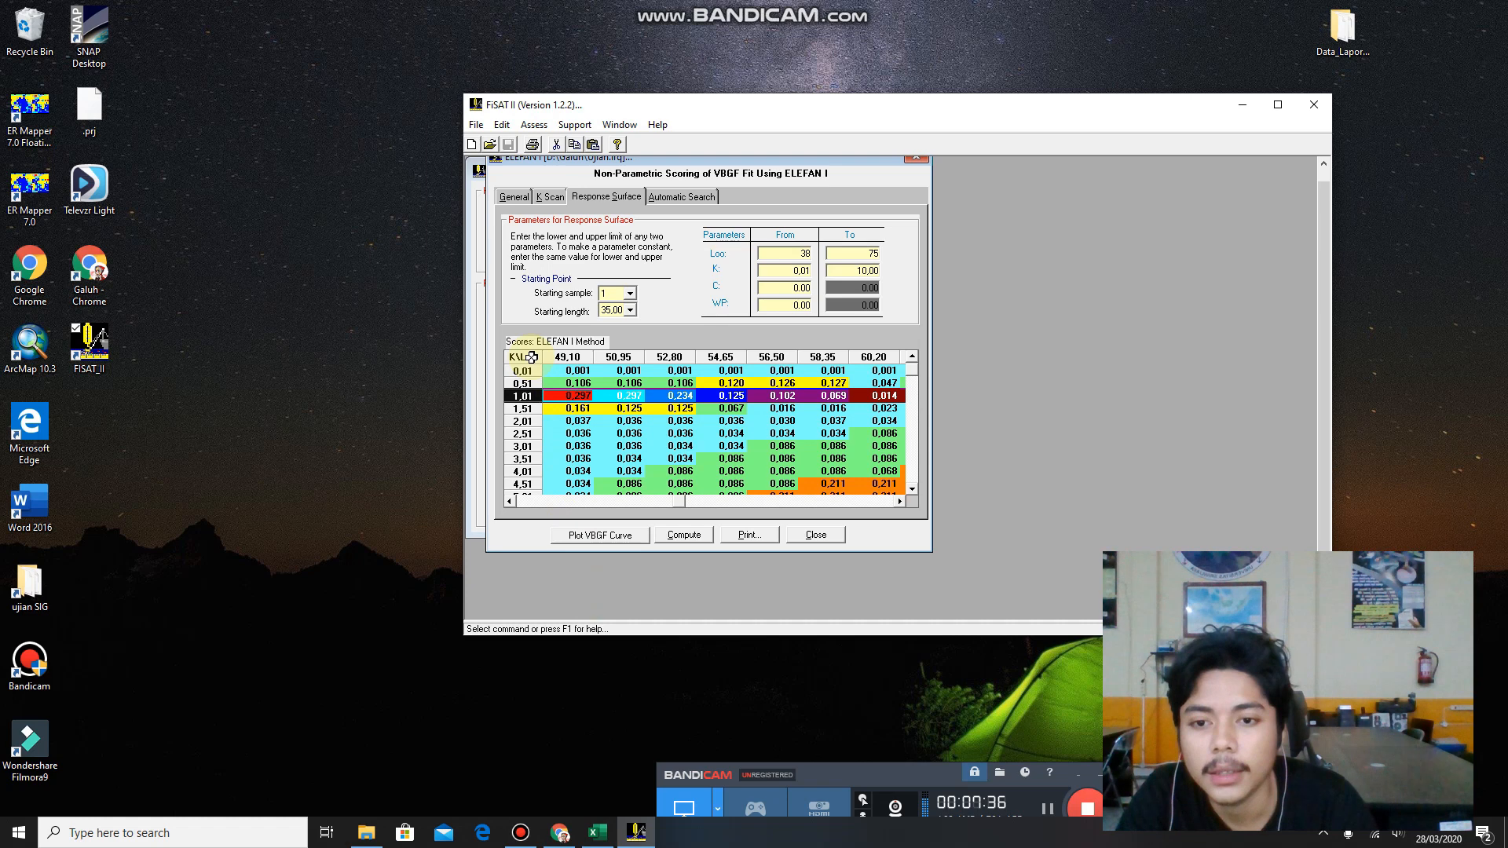
left_click(584, 355)
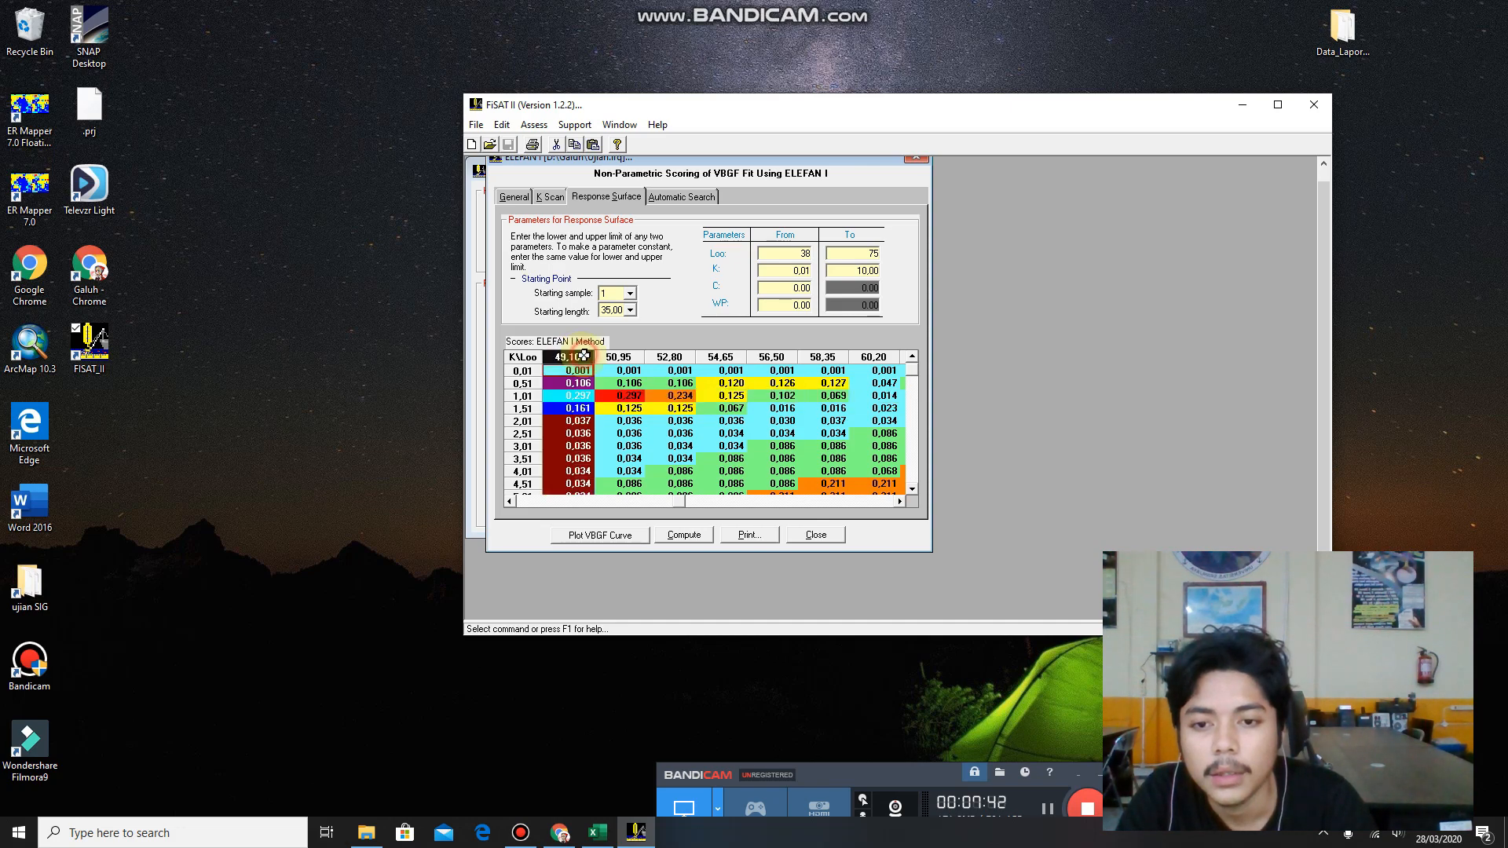
left_click(522, 397)
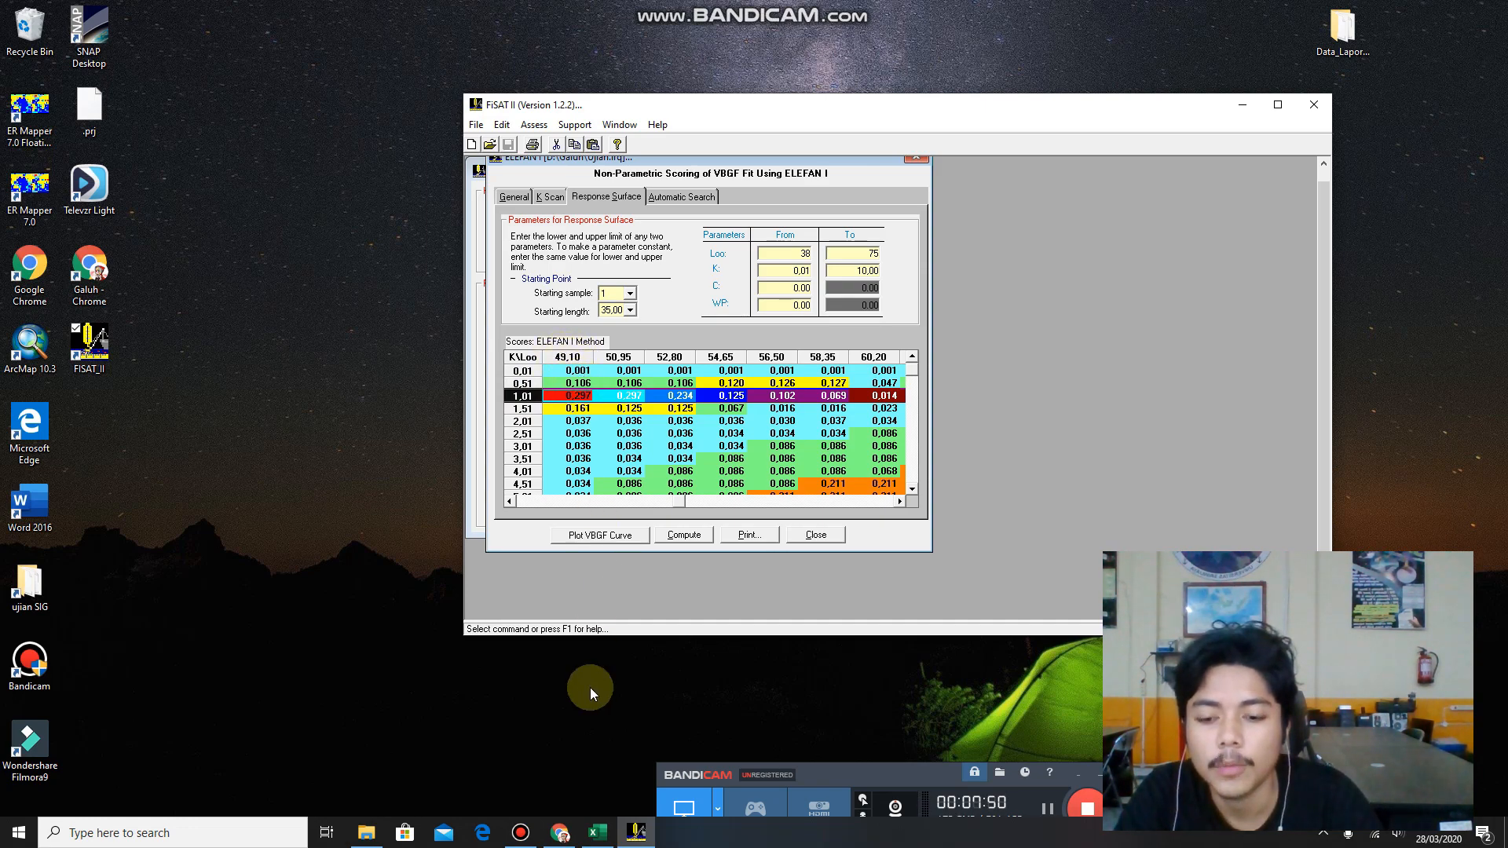
left_click(598, 839)
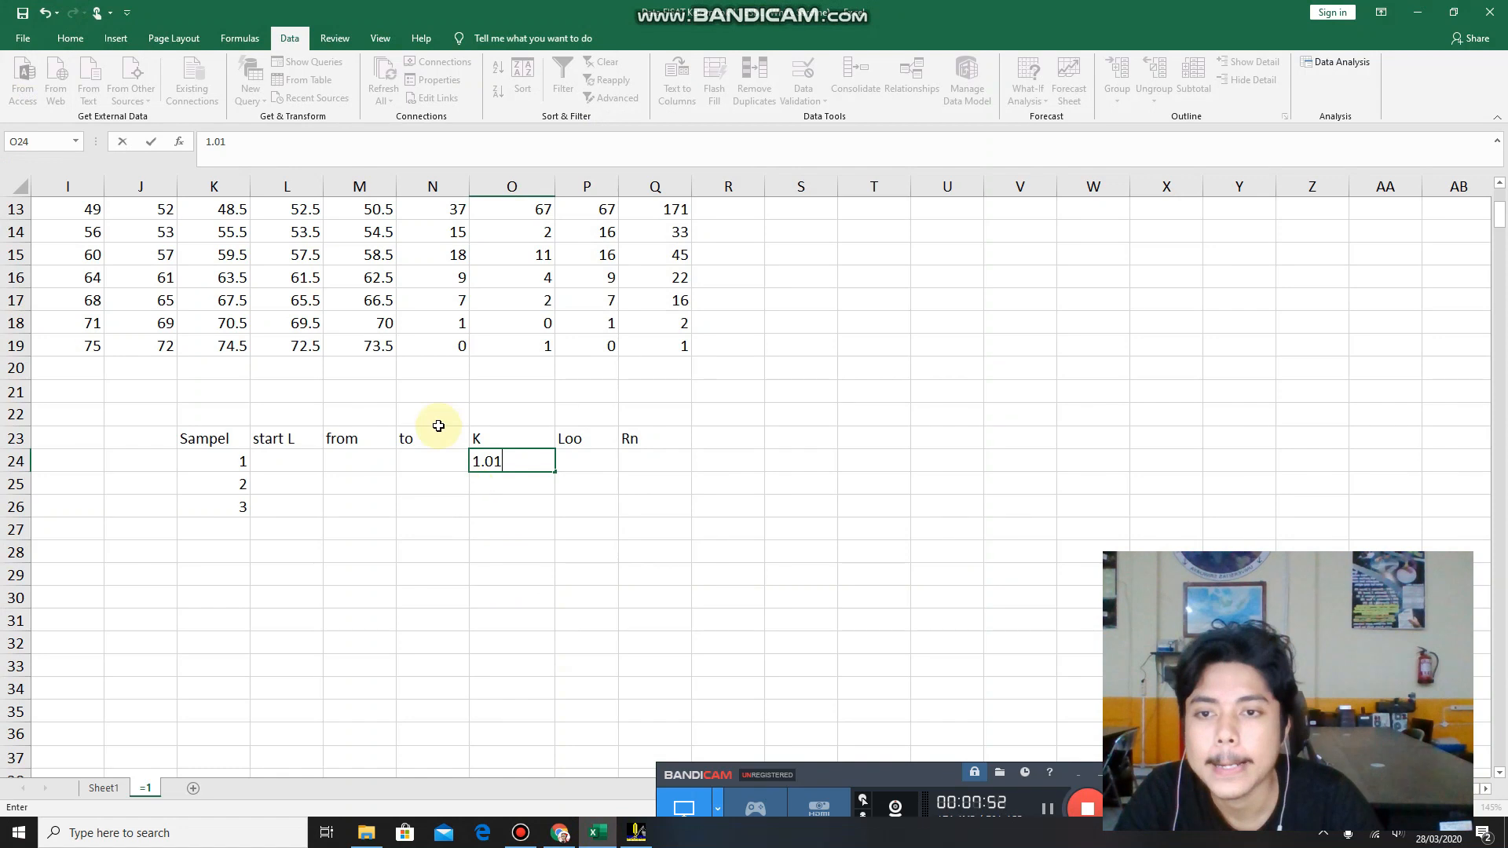
left_click(568, 458)
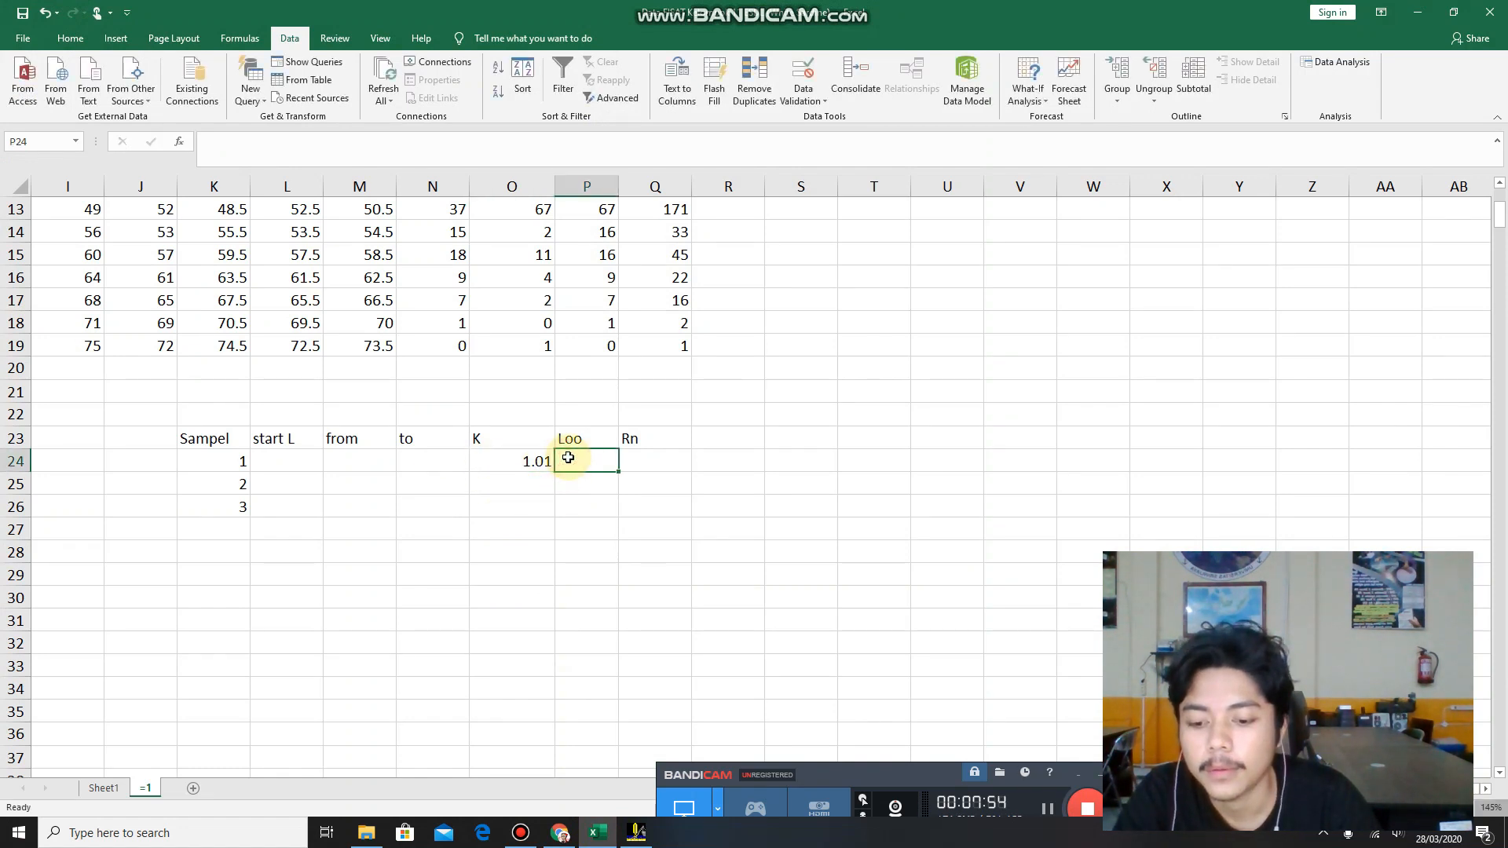
type("4")
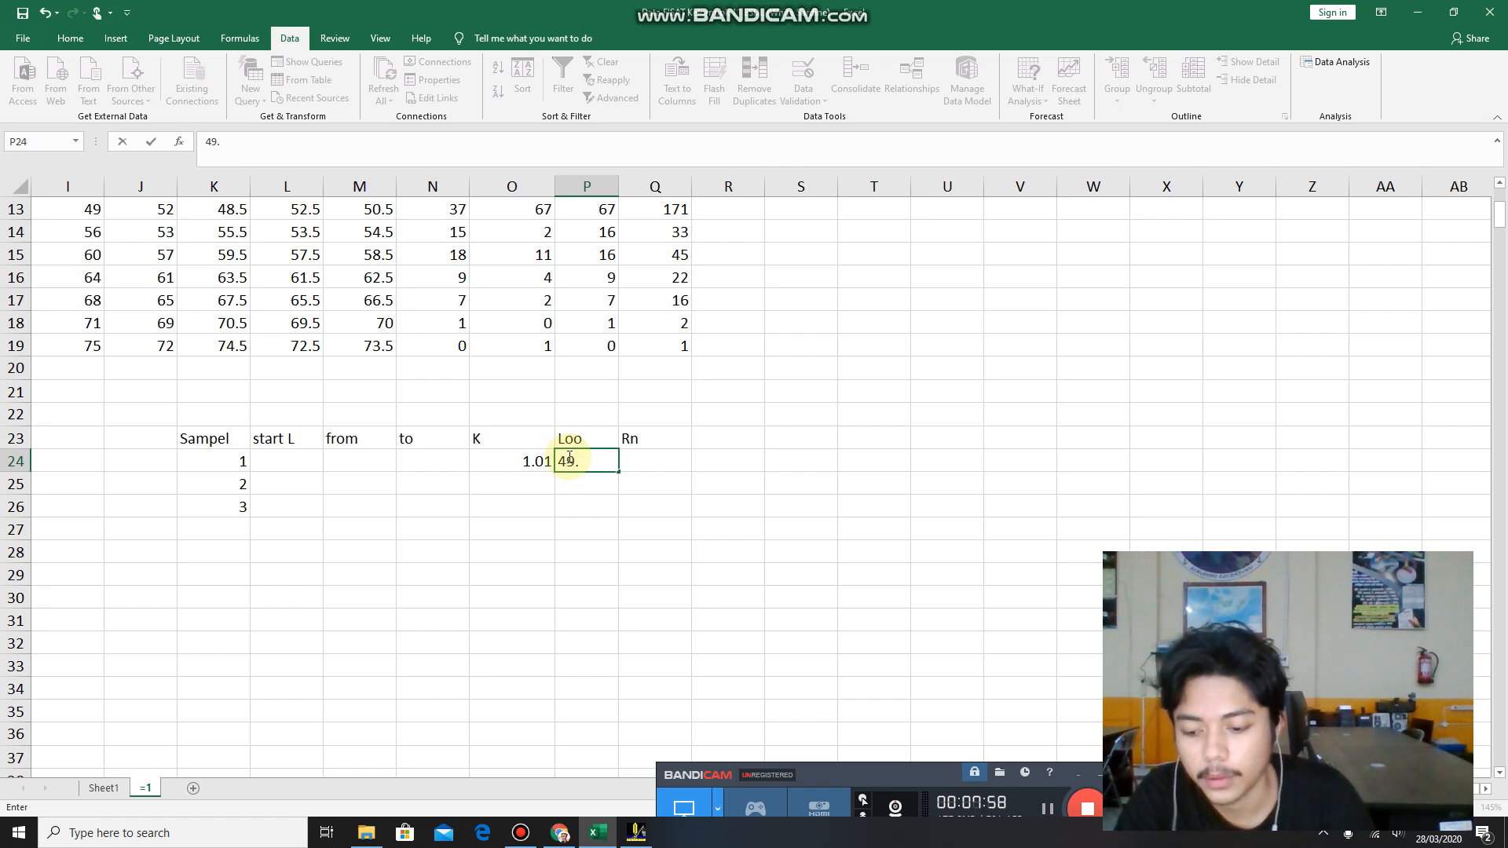
type("9.")
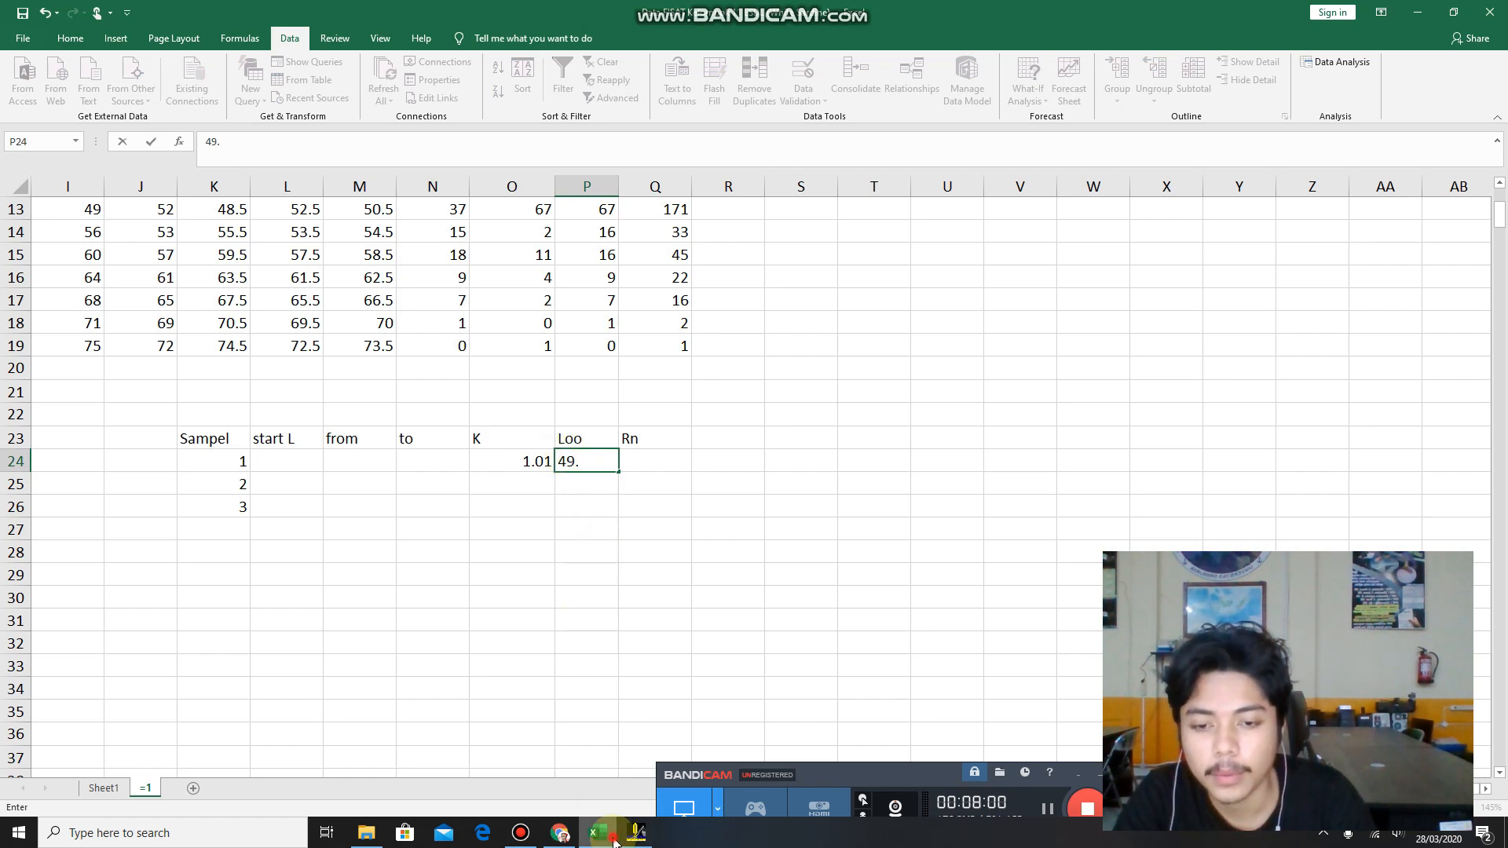
left_click(611, 838)
left_click(611, 839)
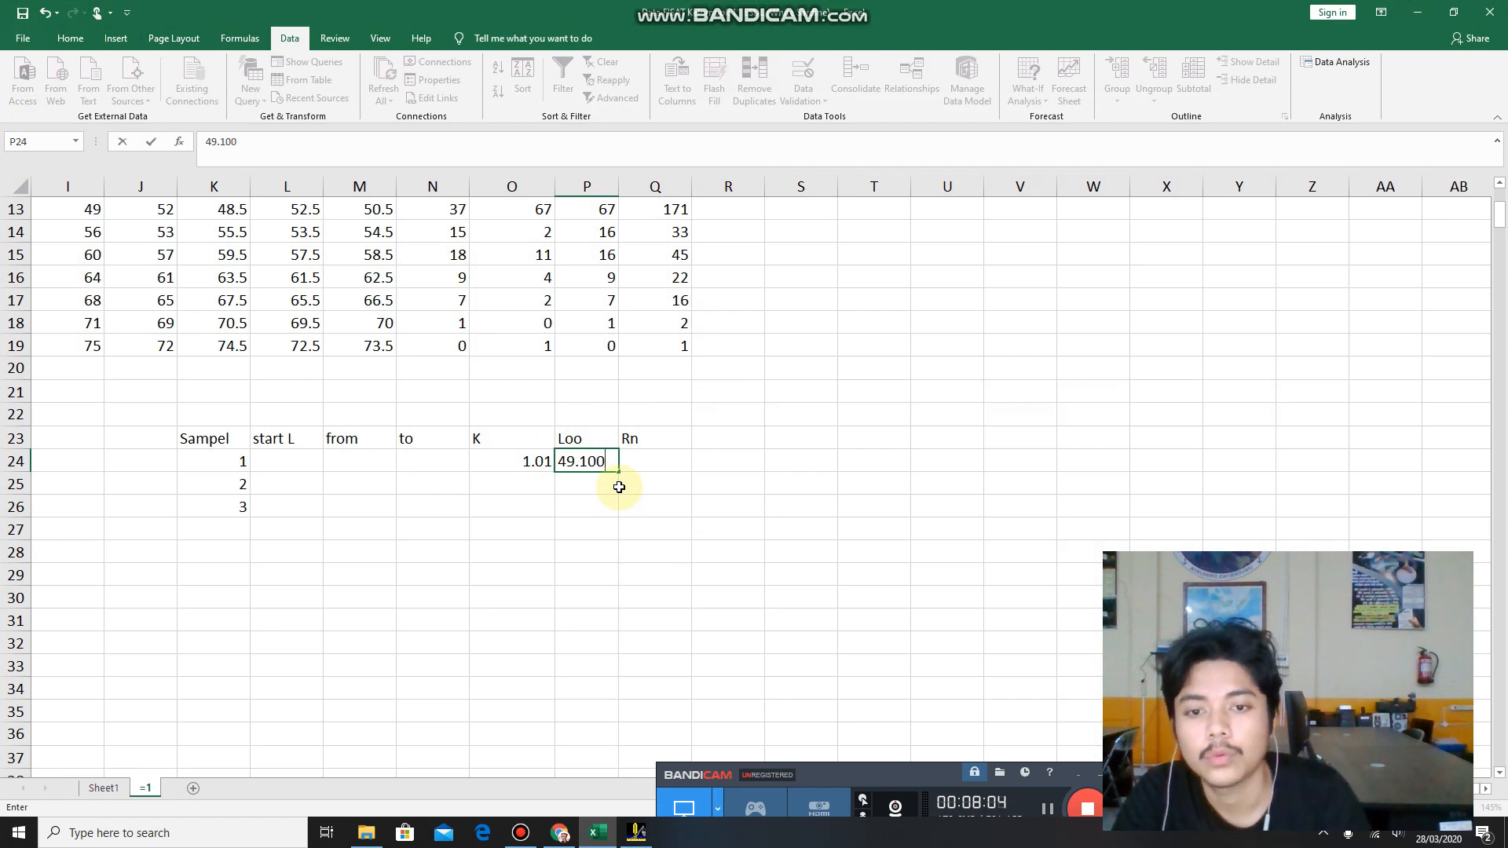
Look up the score at K 1,01 and Loo 49,10 in FiSAT II and enter 0.297 as sample 1's Rn in Excel cell Q24.
left_click(633, 465)
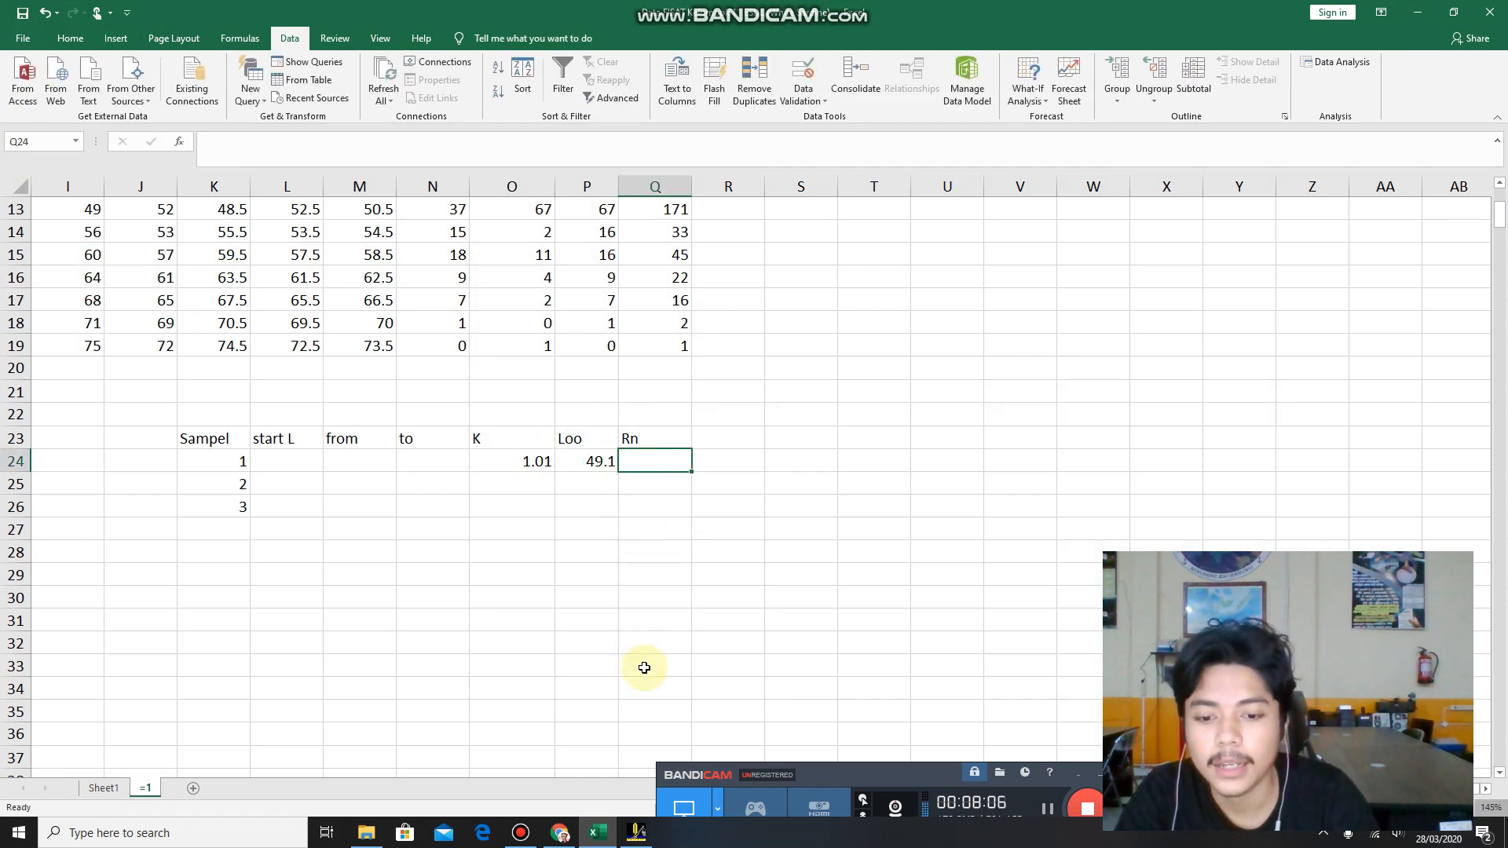
left_click(596, 833)
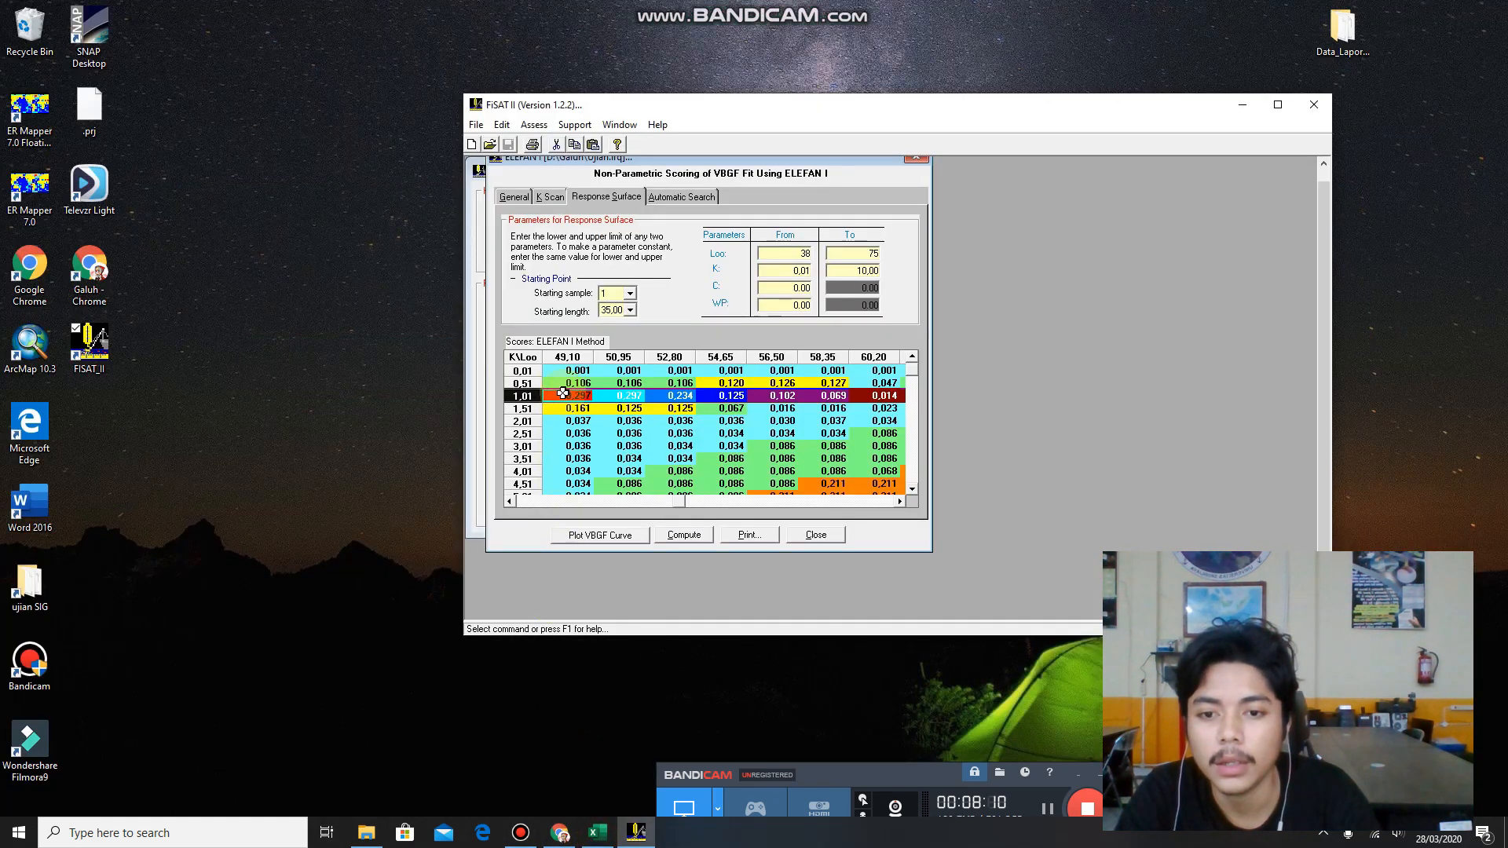
left_click(595, 834)
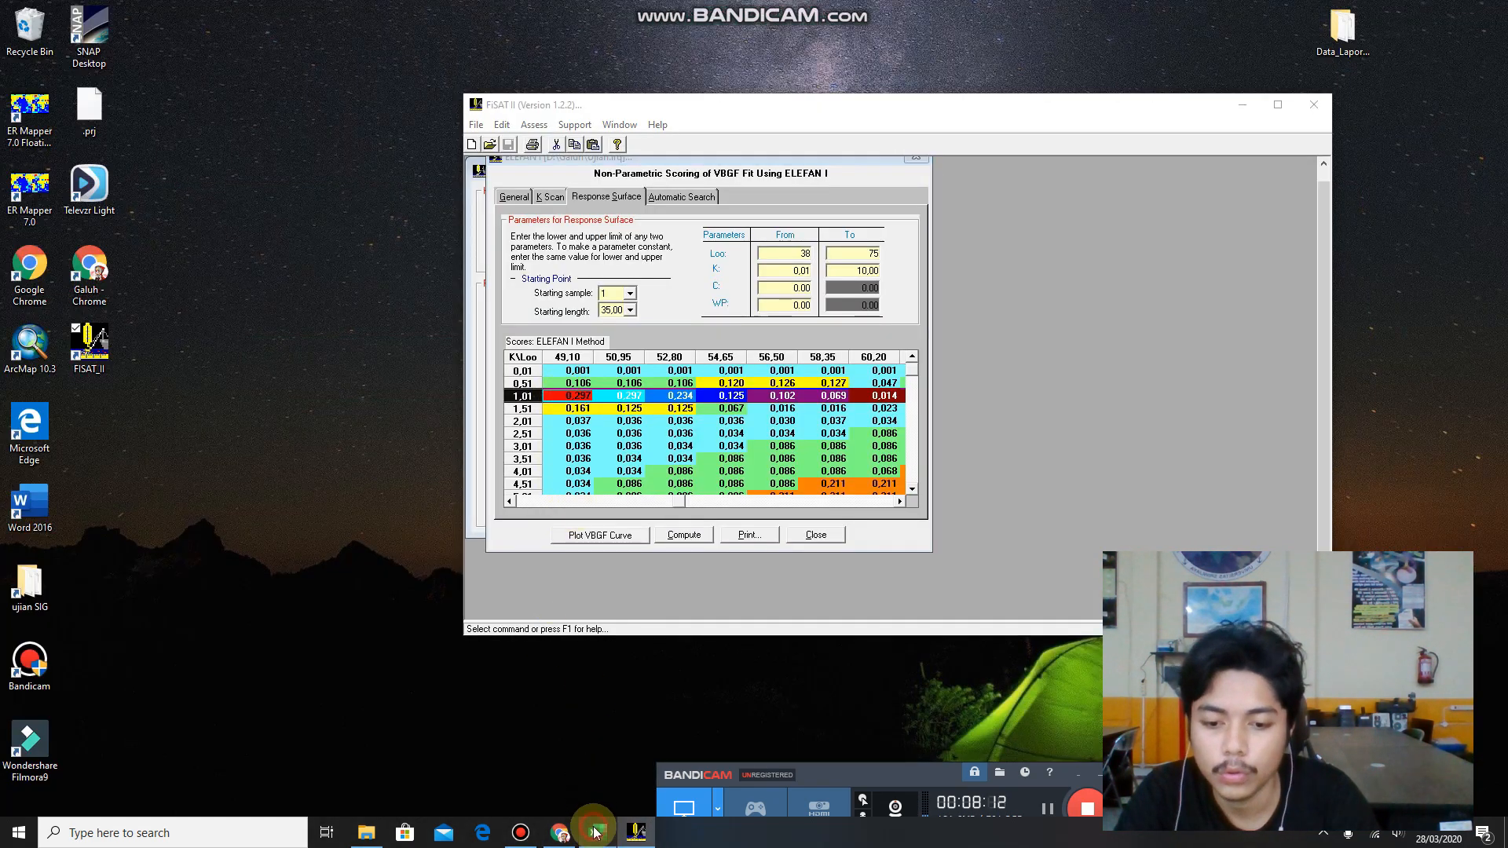
left_click(641, 463)
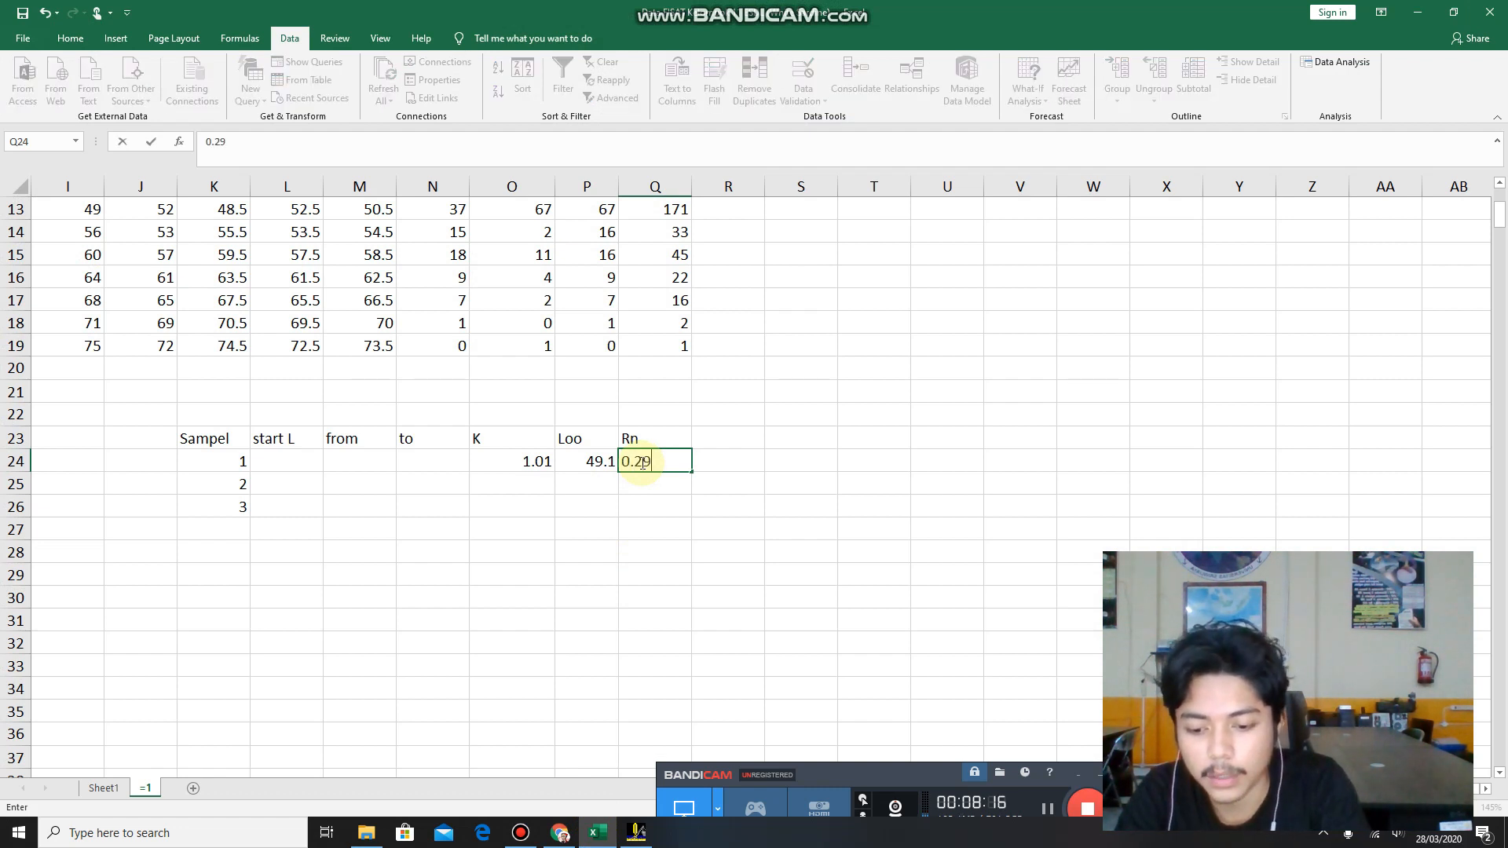
type(".297")
Check the starting length in FiSAT II and enter 35 as sample 1's start L in Excel cell L24.
left_click(285, 461)
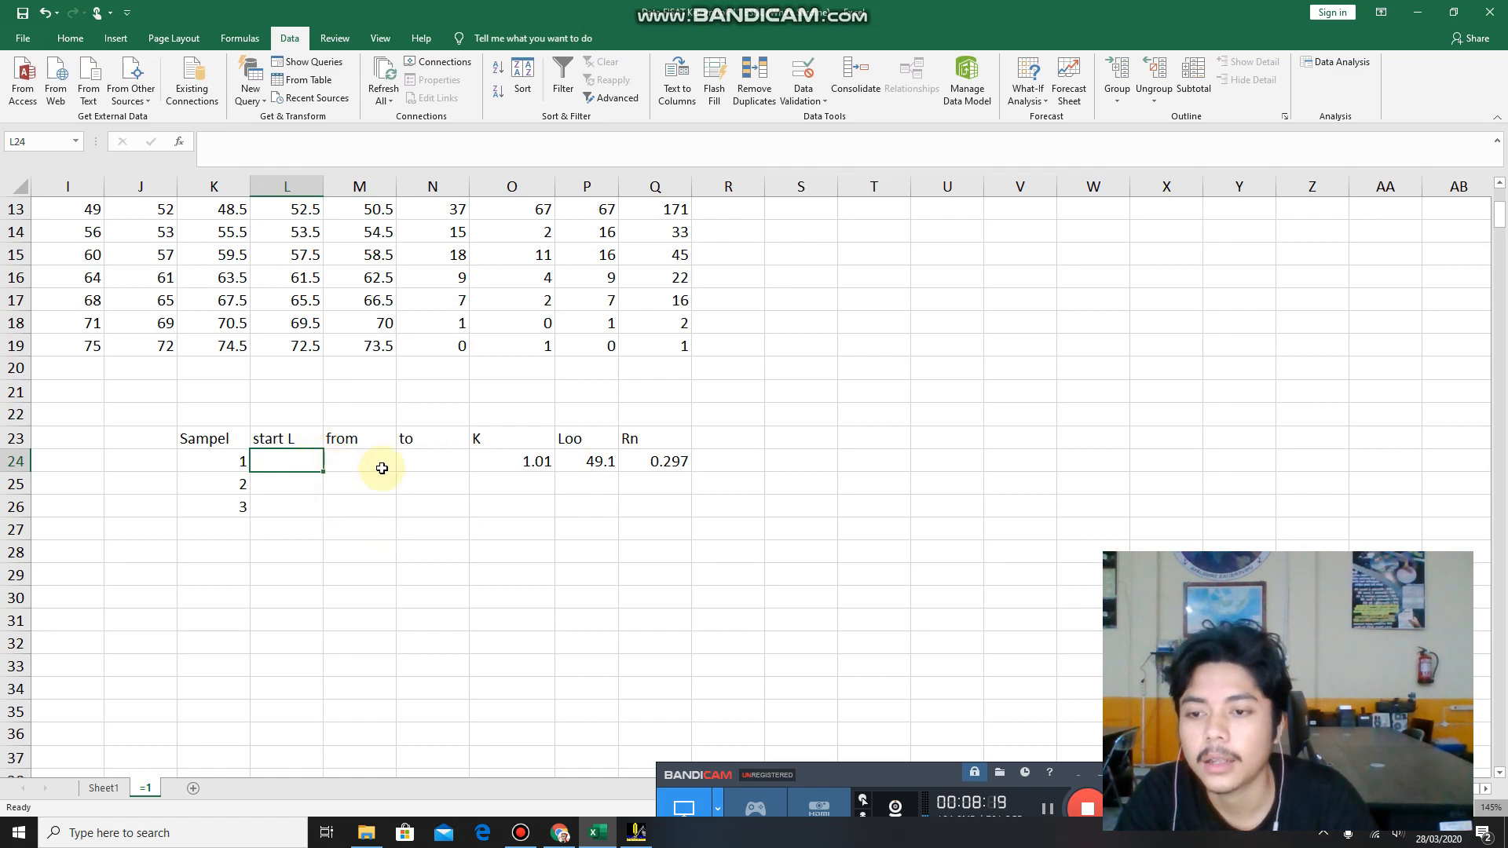
left_click(604, 842)
left_click(605, 843)
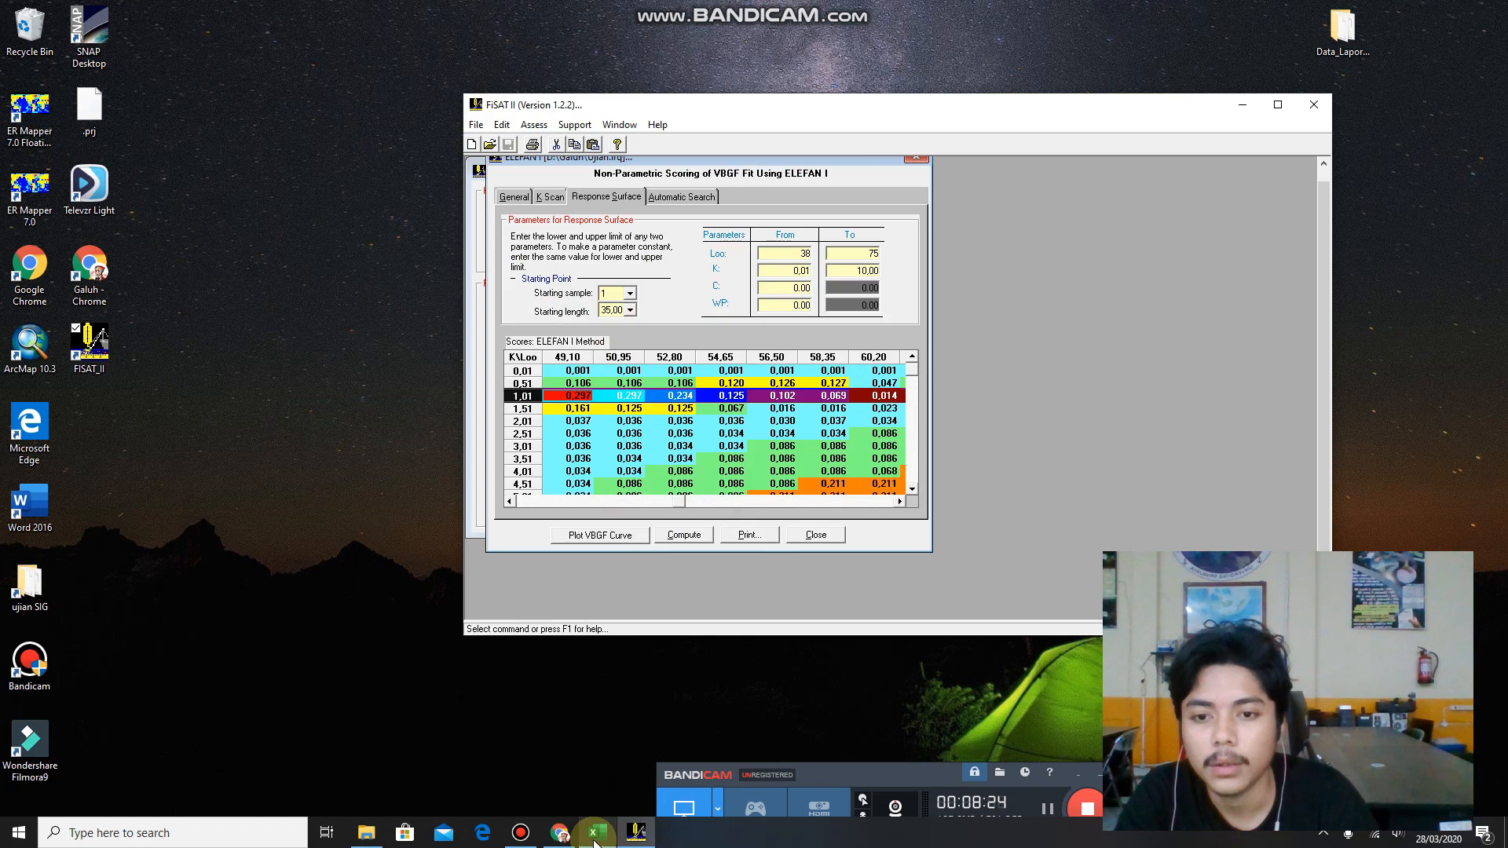
left_click(597, 838)
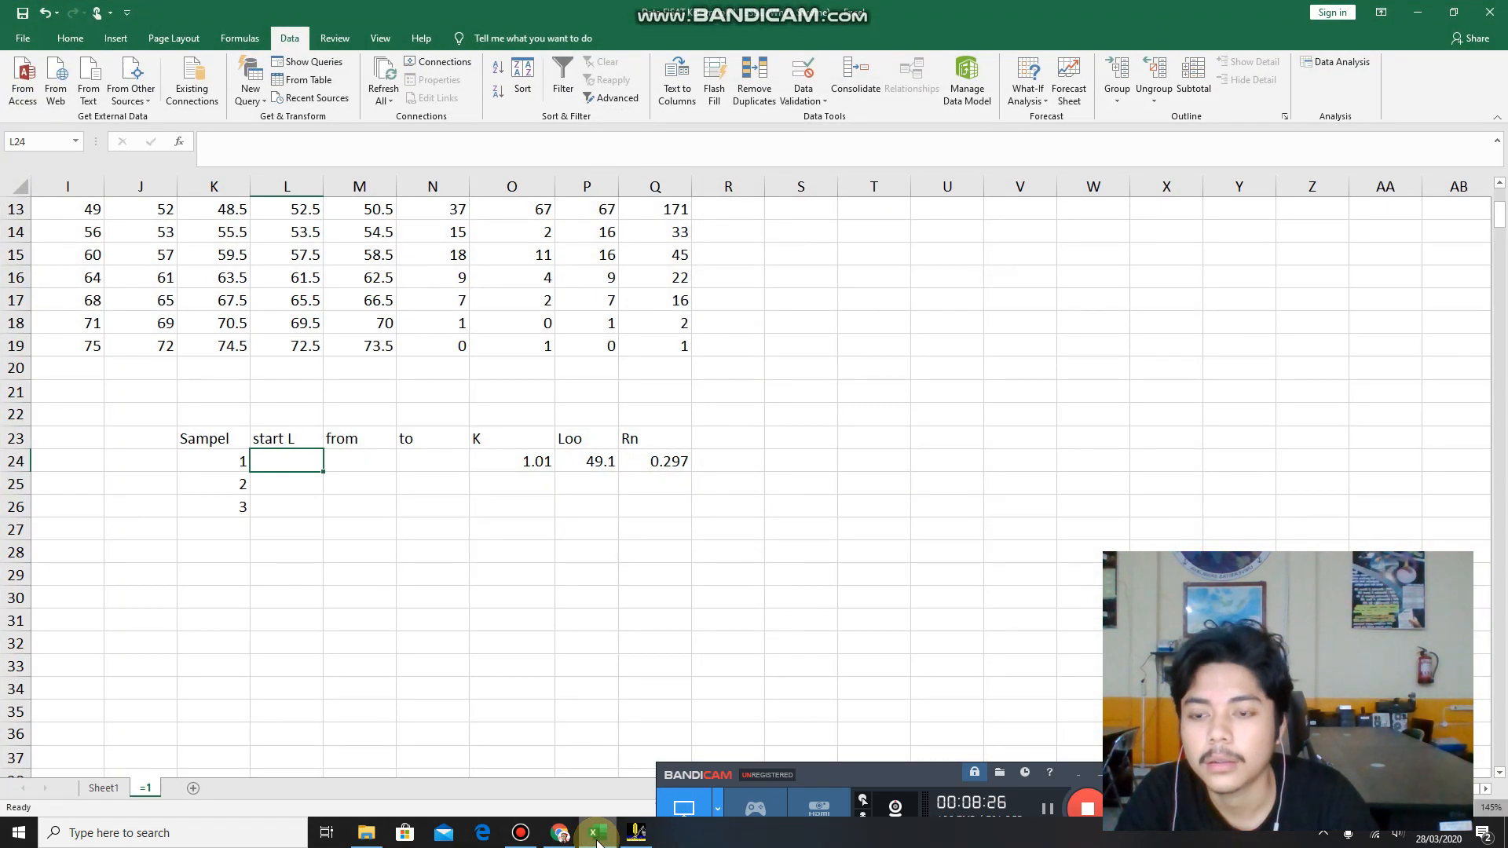
left_click(597, 838)
left_click(597, 839)
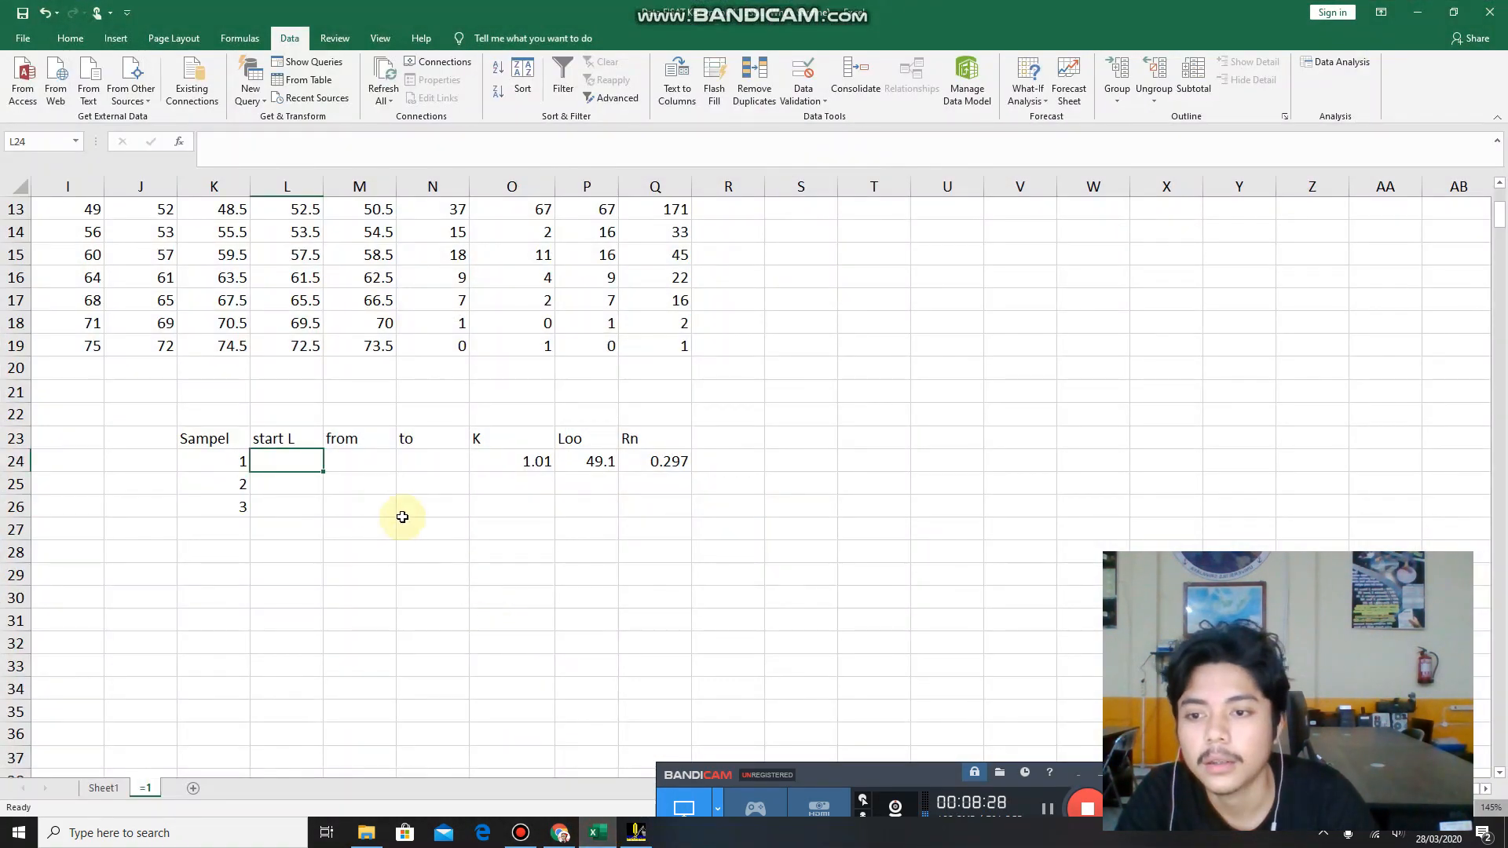
type("35")
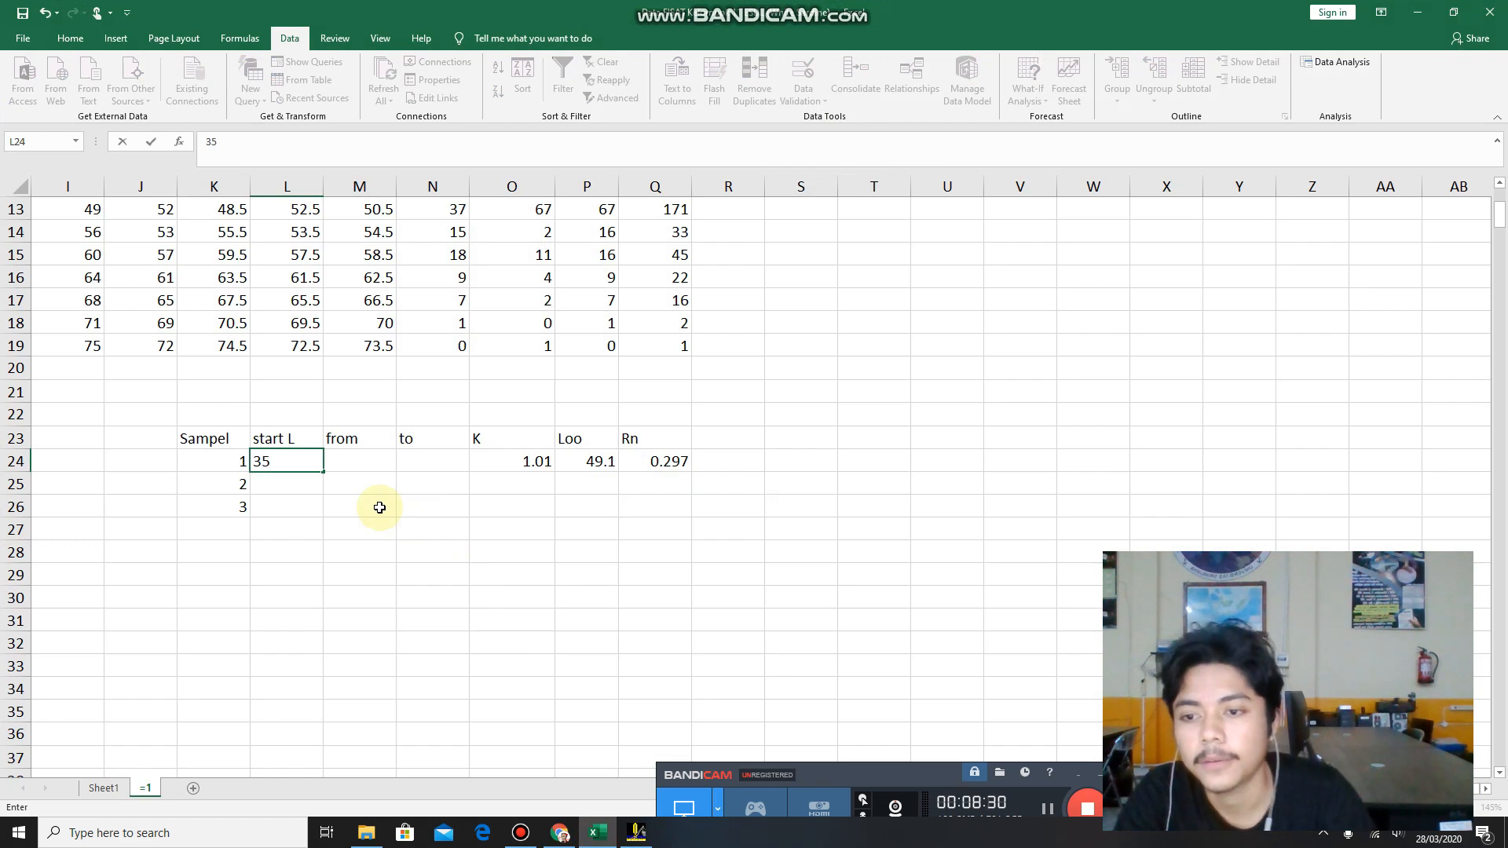
Check the Loo limits in FiSAT II and enter 38 as from in M24 and 75 as to in N24 for sample 1 in Excel.
left_click(385, 464)
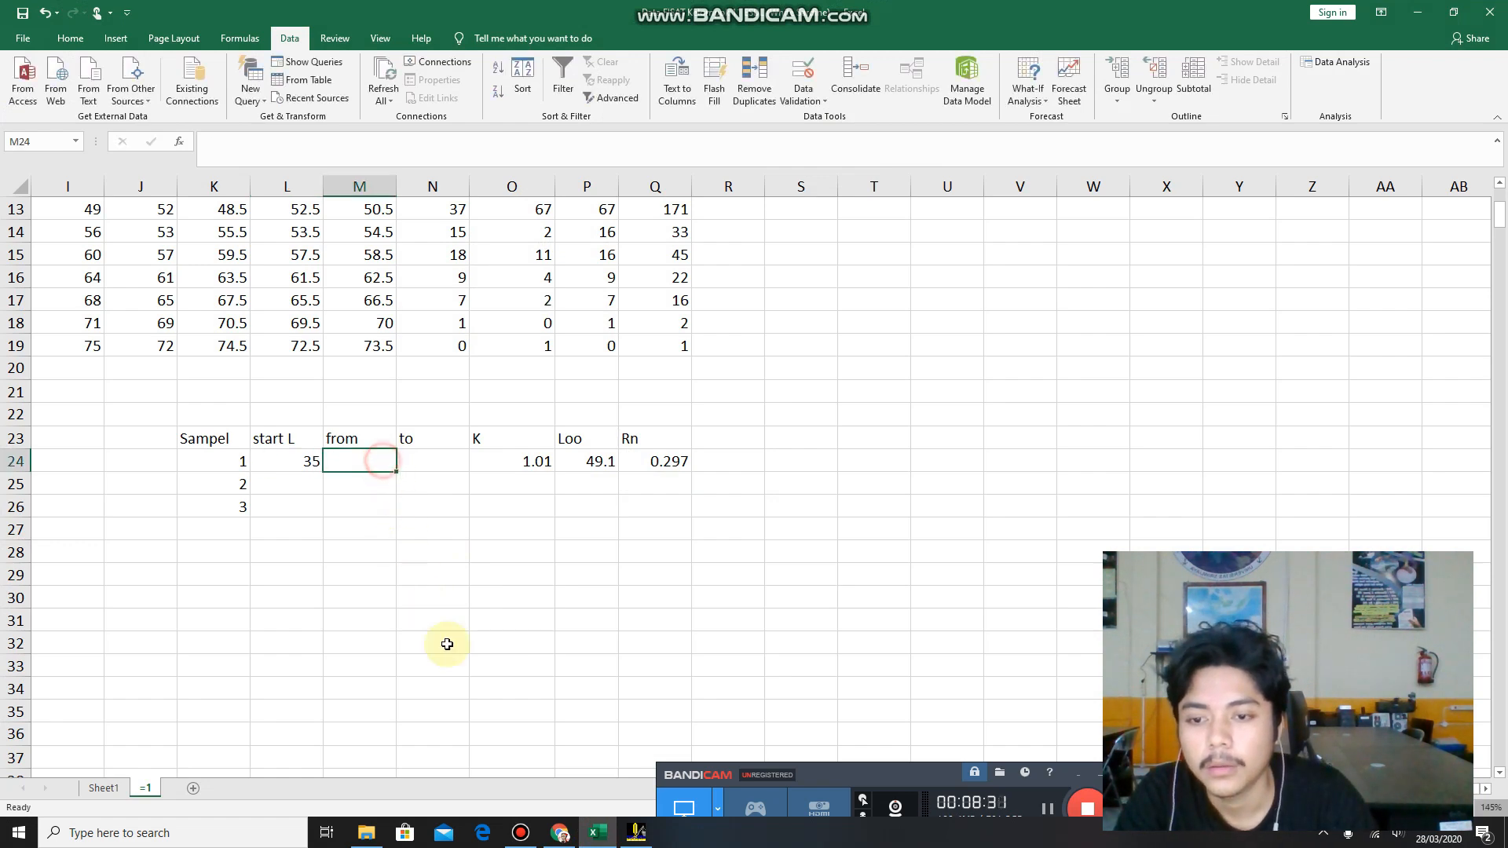
left_click(593, 840)
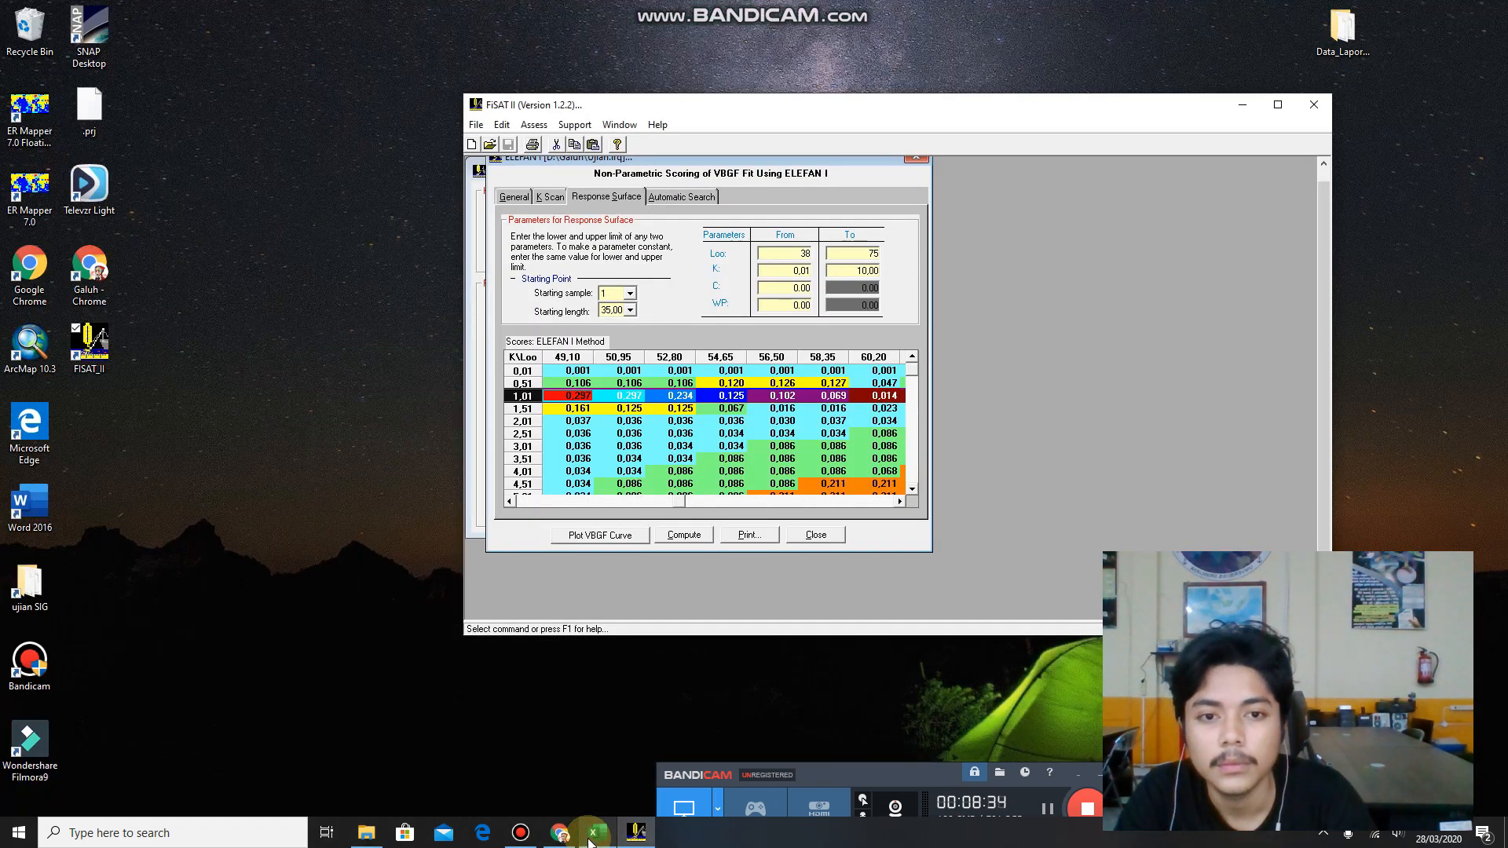
left_click(594, 834)
type("38")
left_click(594, 836)
left_click(593, 834)
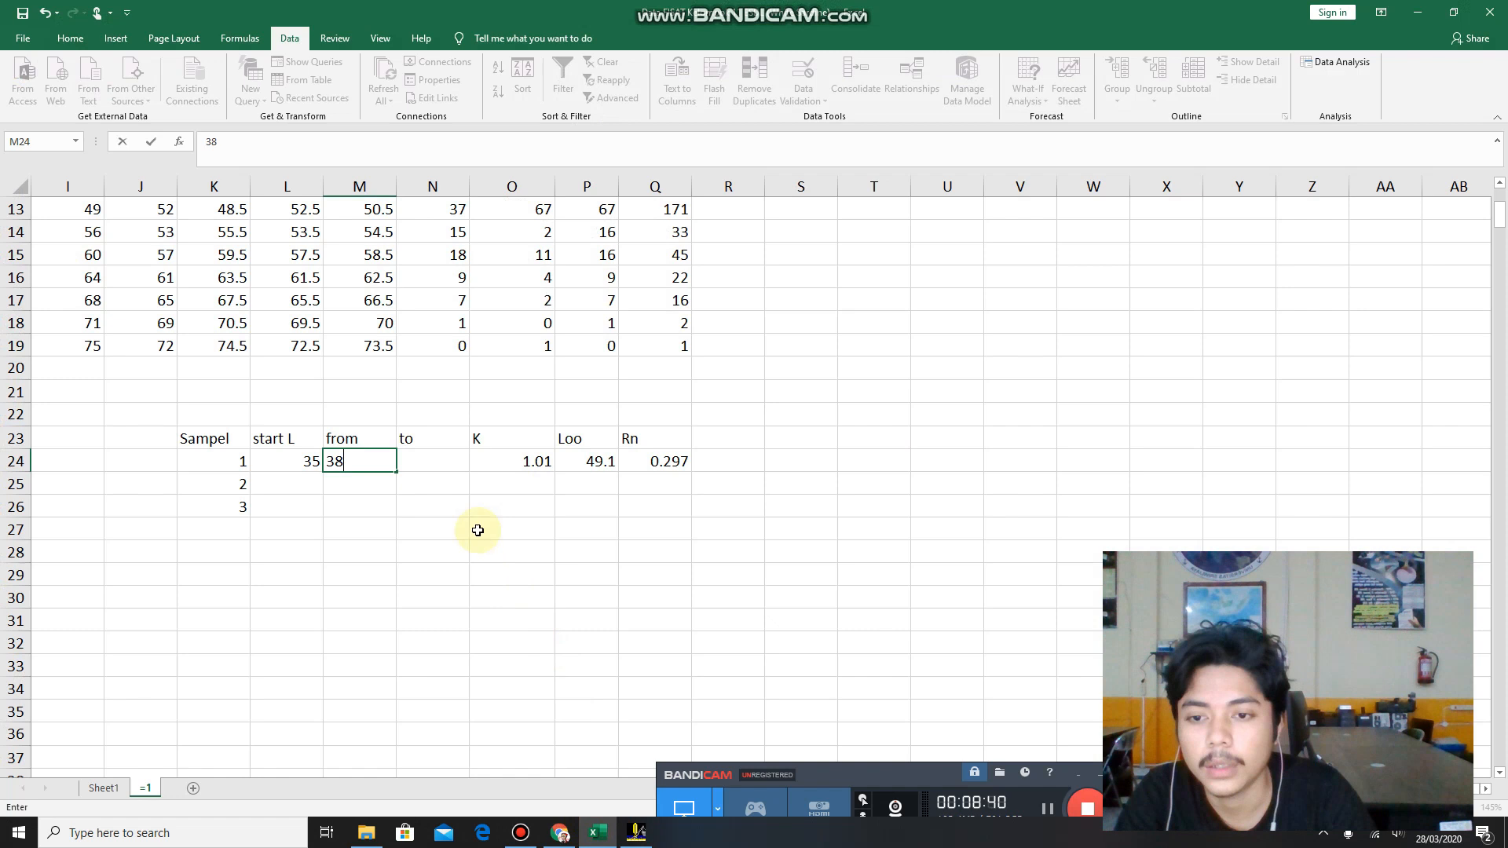
left_click(422, 462)
type("75")
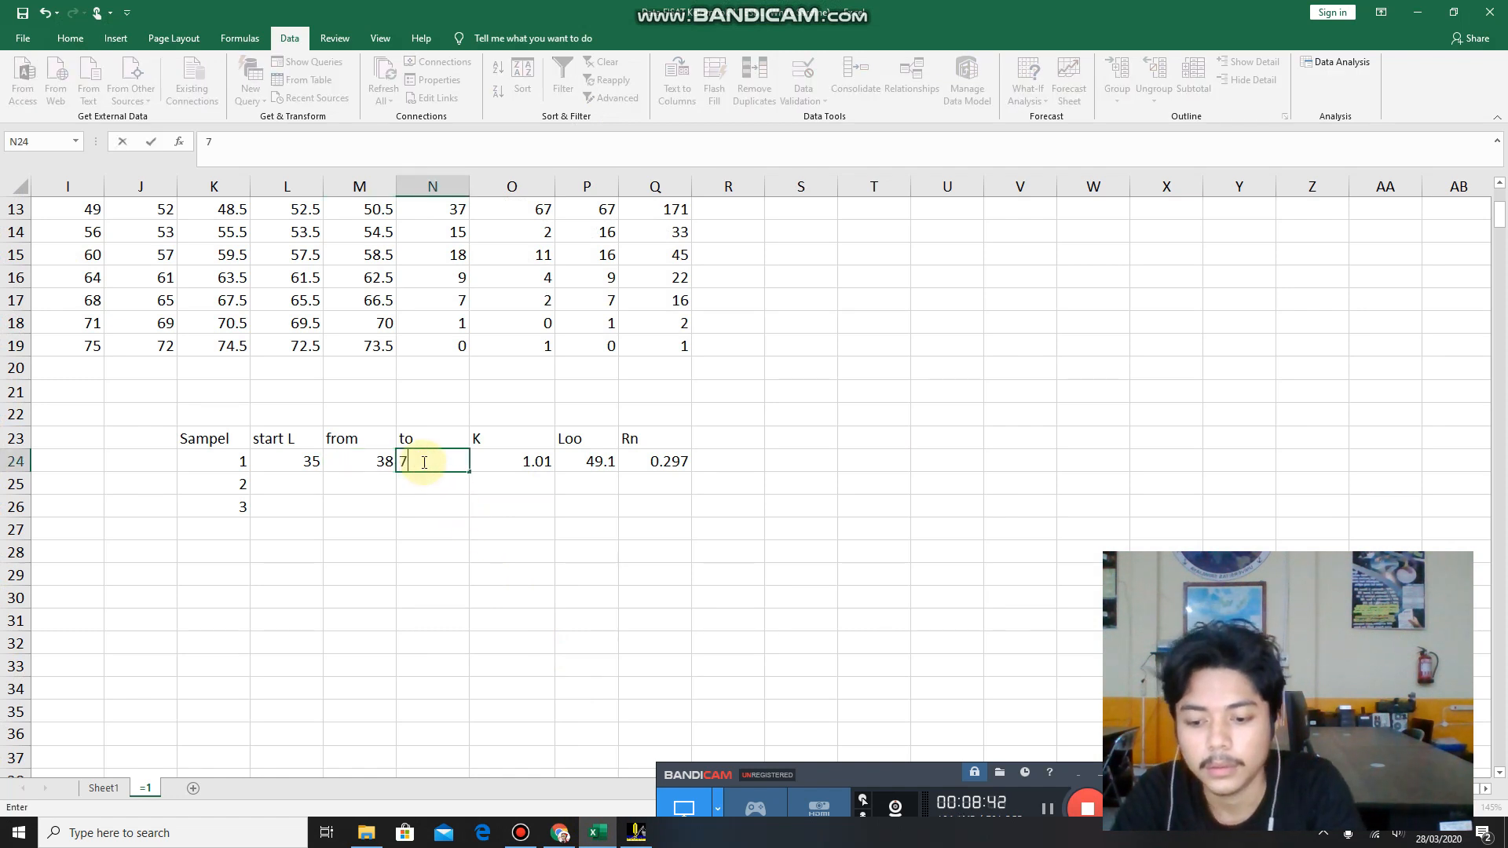
left_click(271, 483)
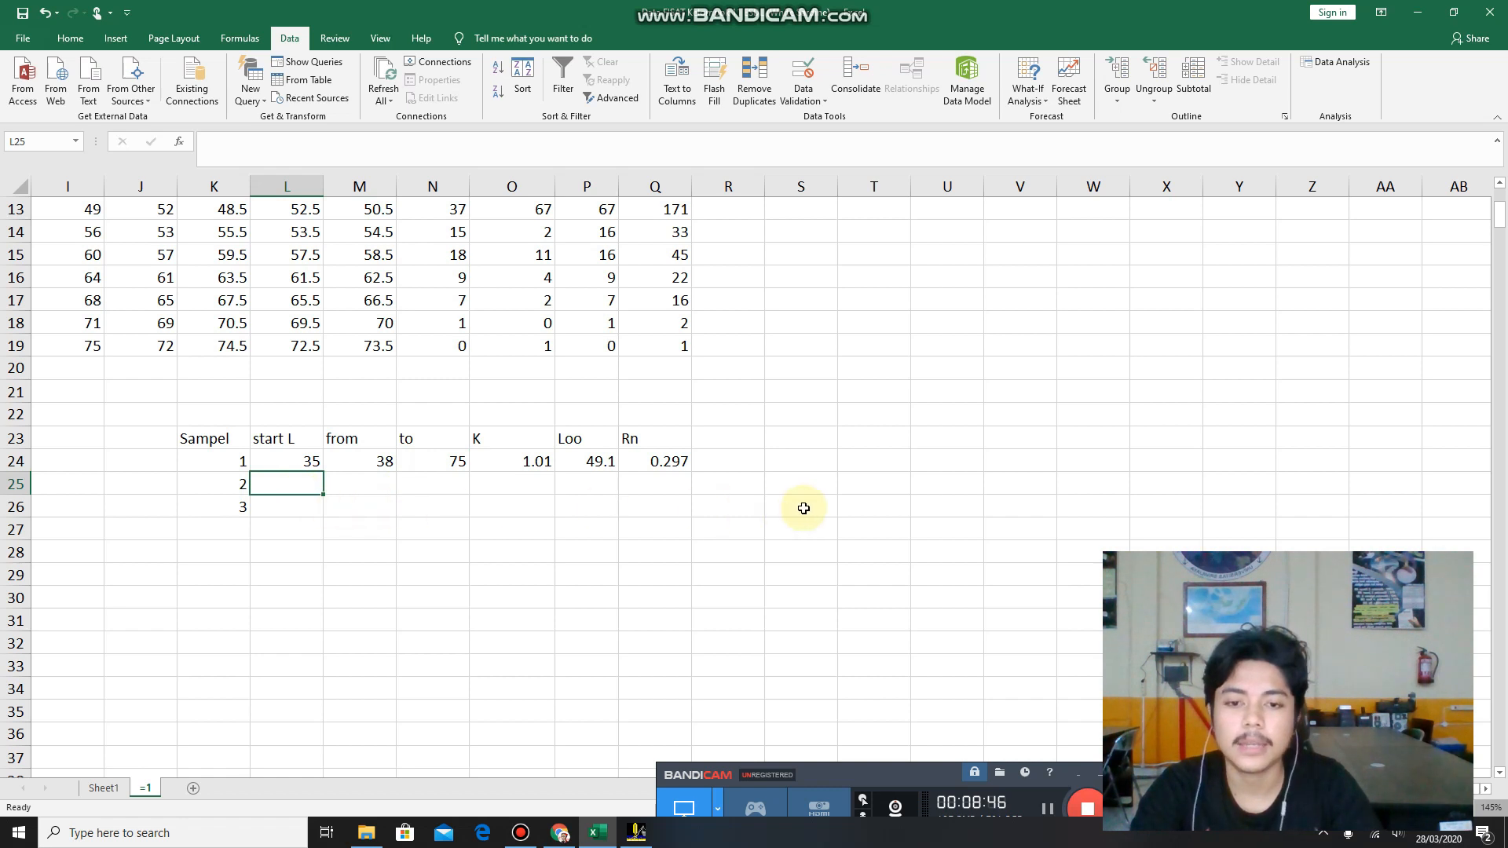
left_click_drag(226, 460, 667, 492)
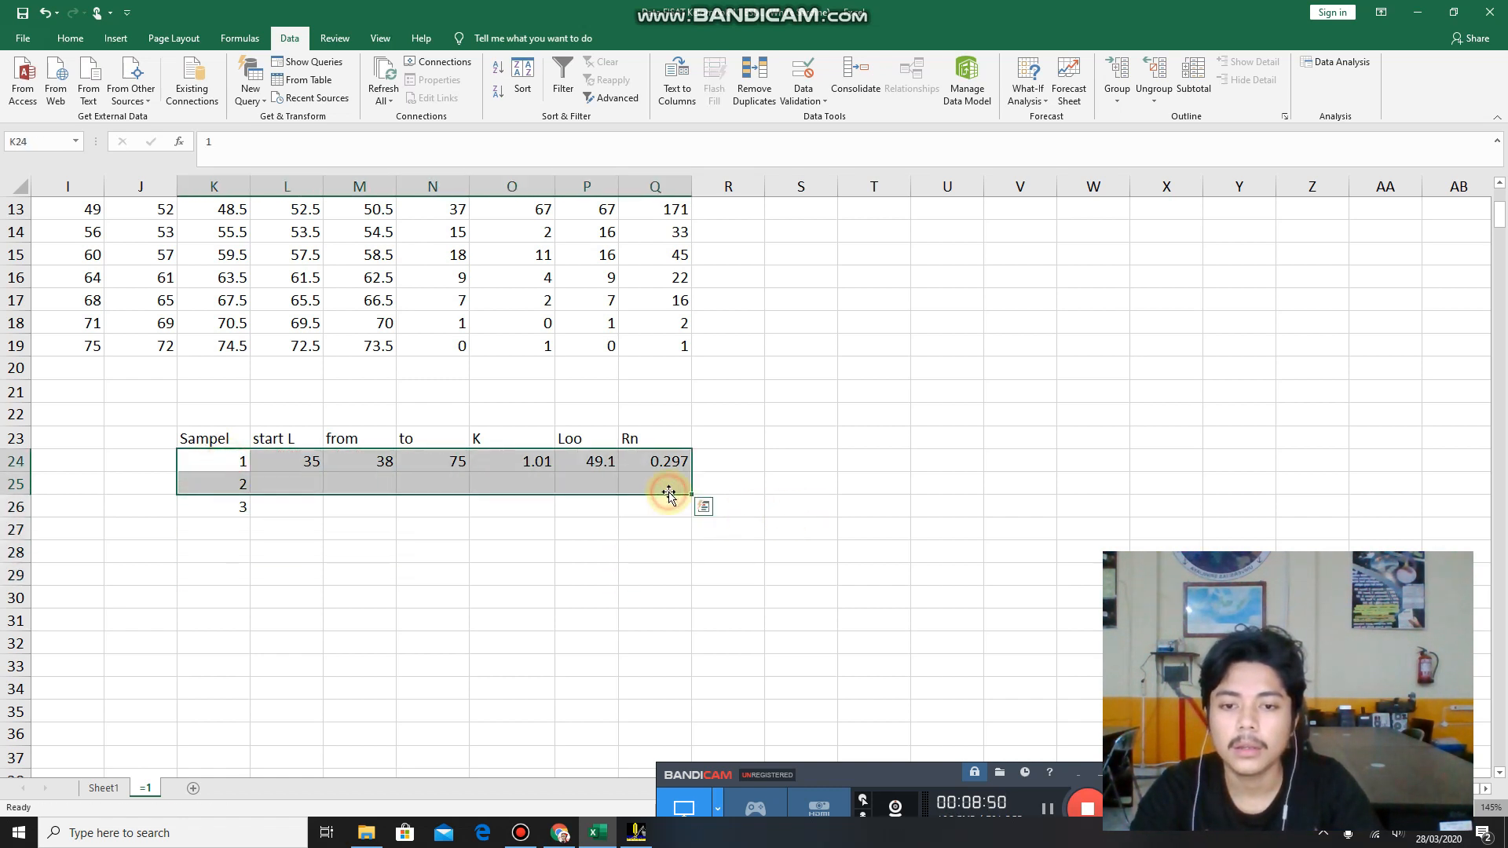
left_click(640, 525)
left_click(489, 506)
left_click_drag(212, 457, 667, 505)
left_click(767, 549)
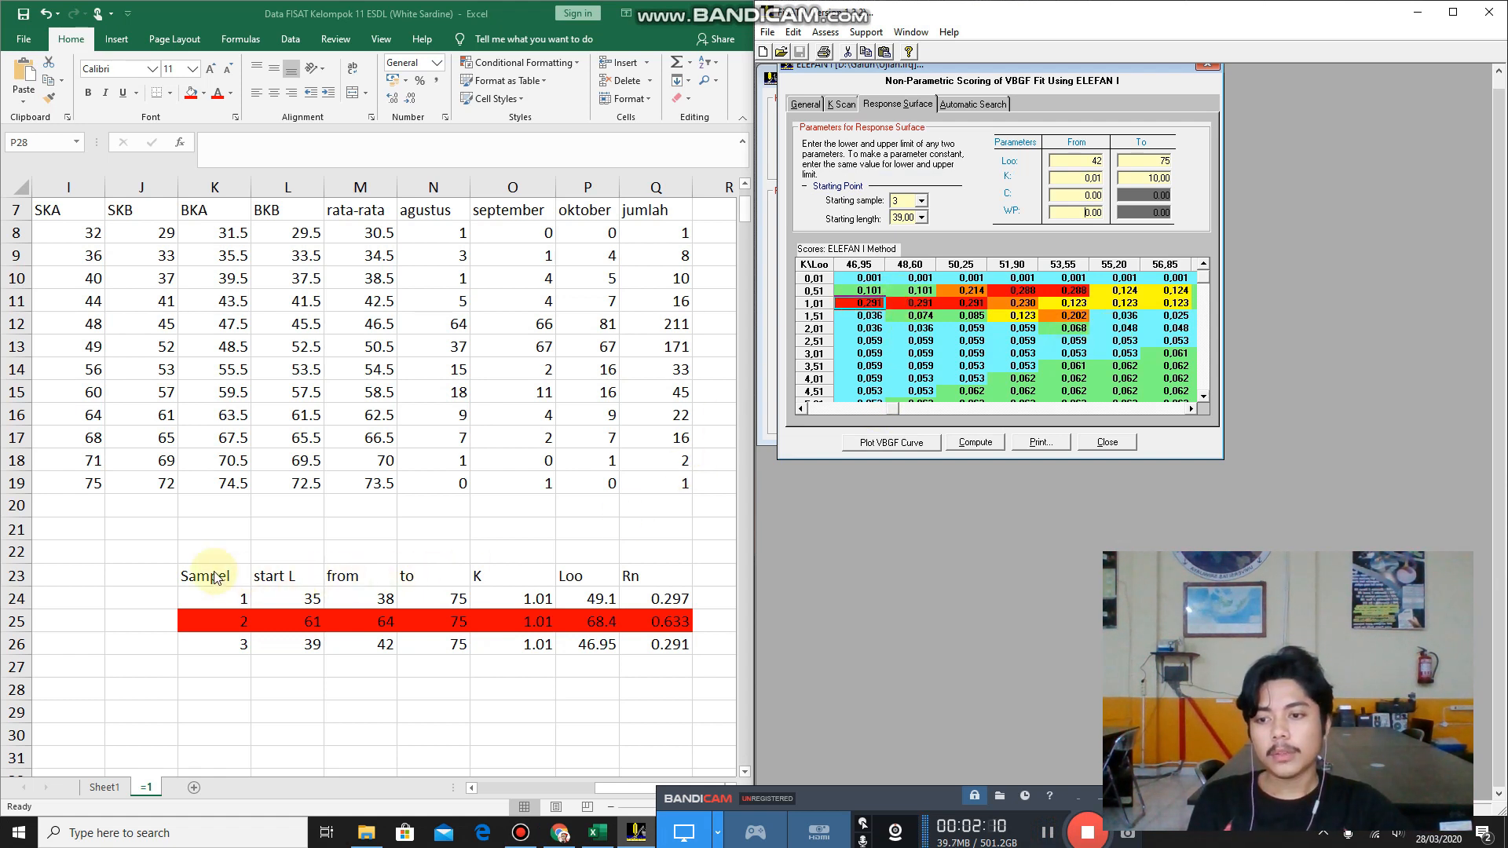
Compare the three sample rows in K24:Q26 and examine the Loo and Rn values in the red row of sample 2.
left_click(214, 577)
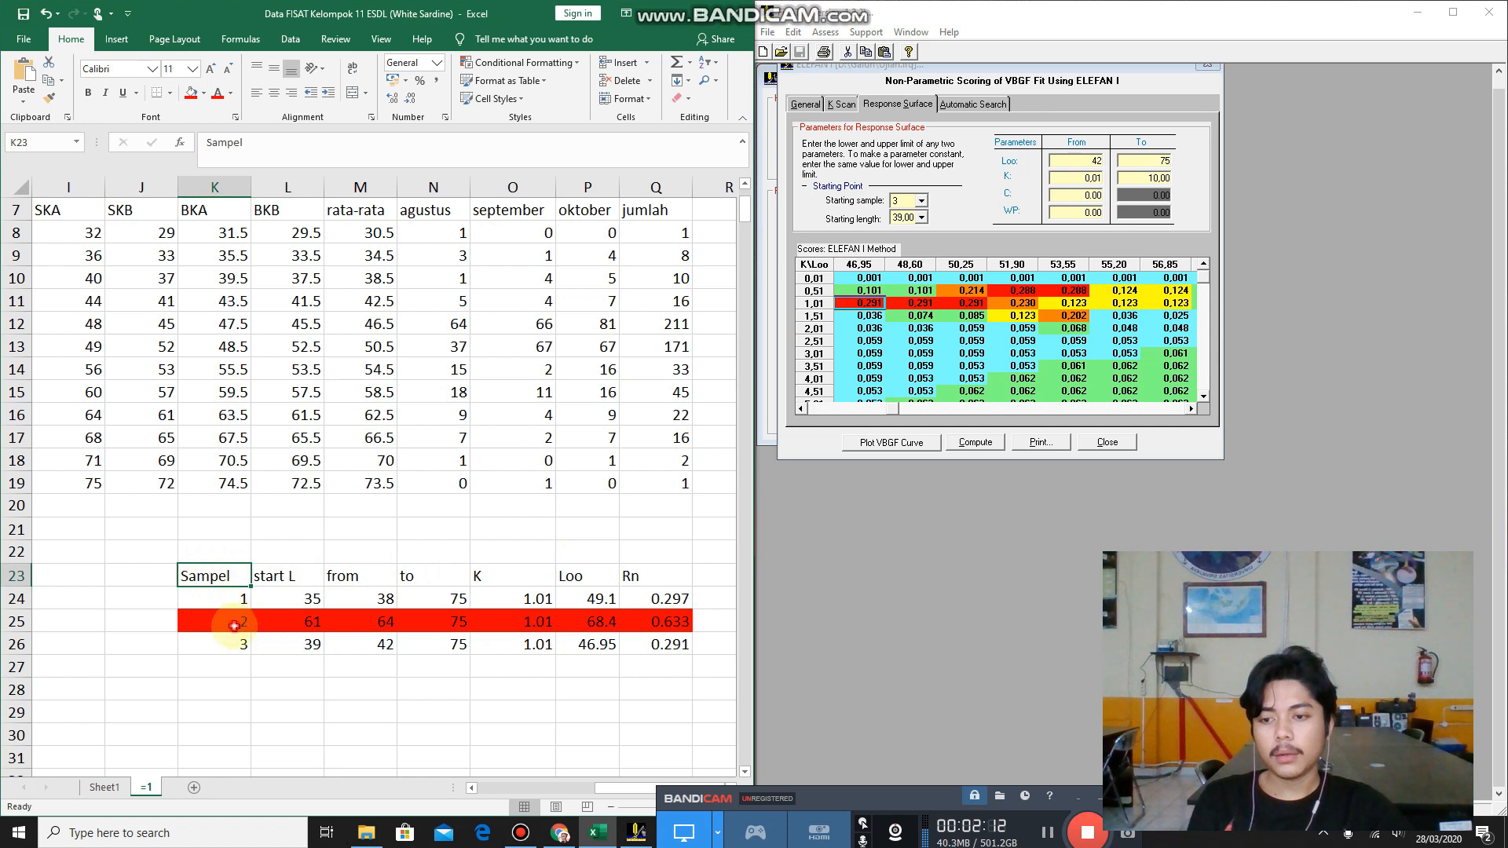
left_click_drag(235, 599, 674, 646)
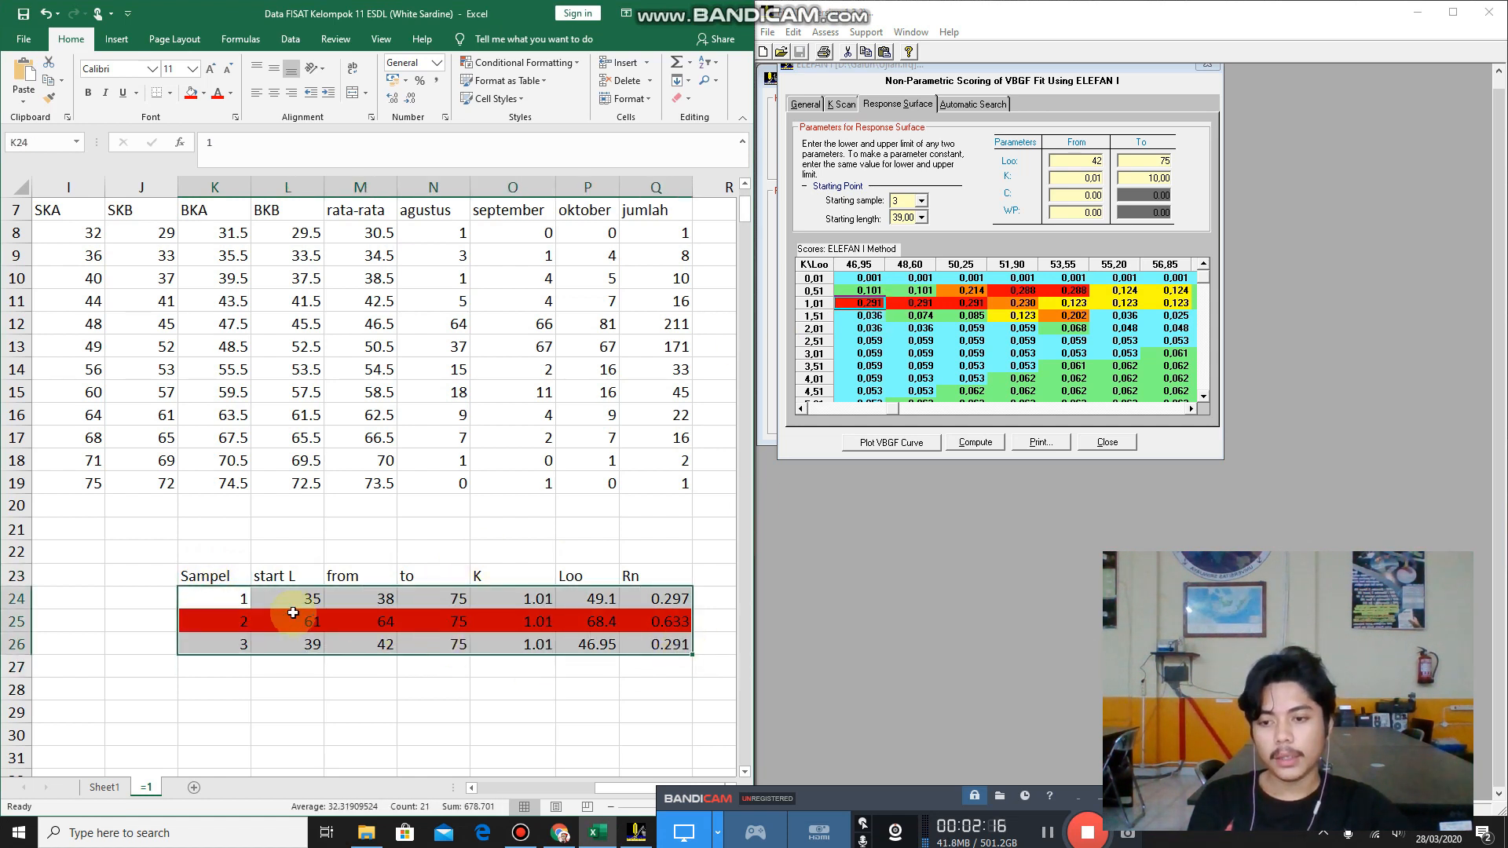
left_click(209, 558)
left_click_drag(206, 619, 674, 621)
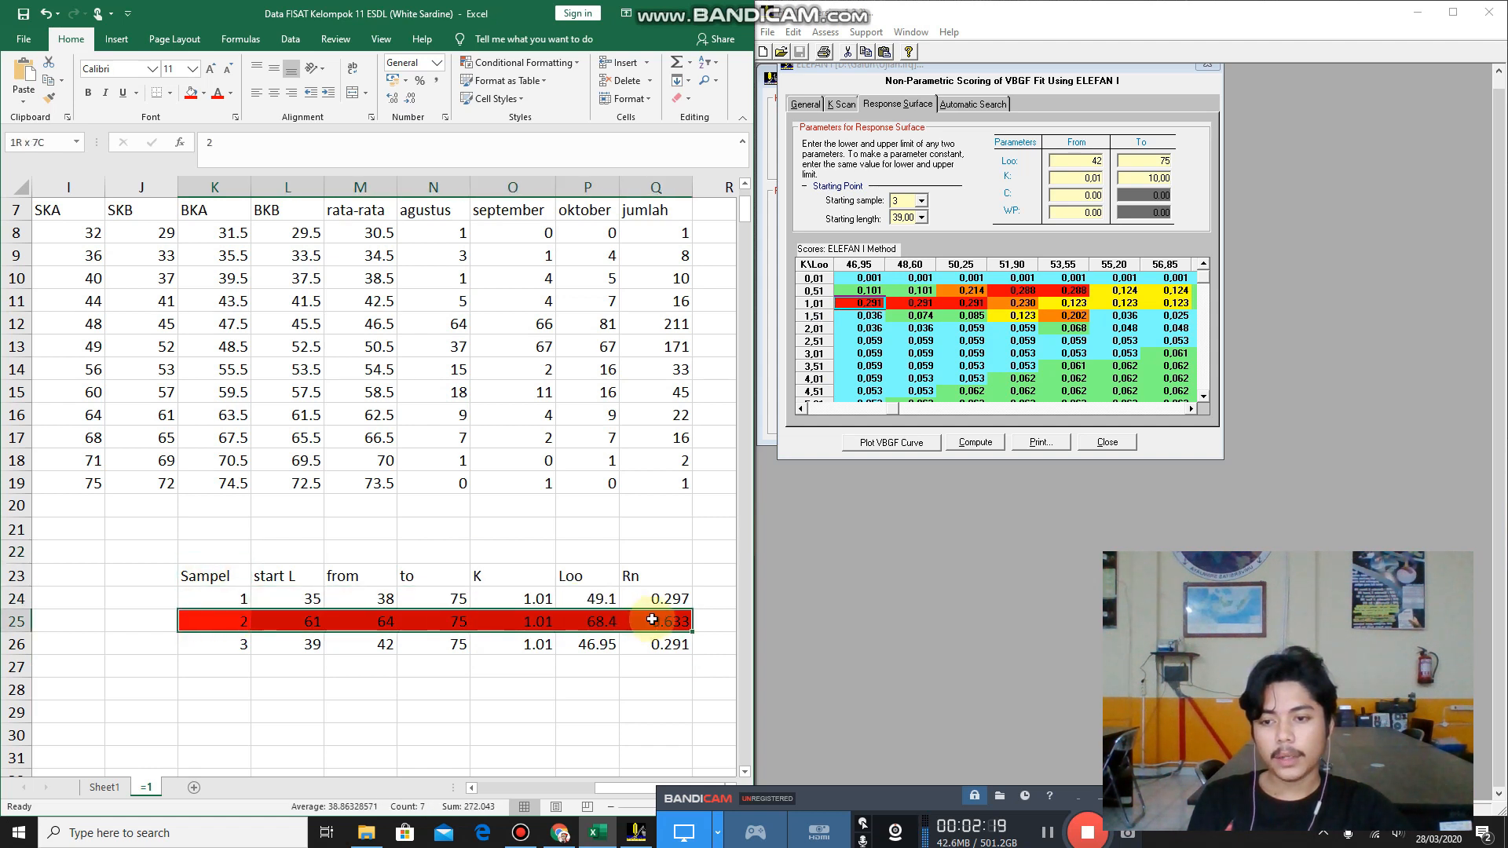
left_click(235, 543)
left_click_drag(235, 622, 606, 627)
left_click(667, 623)
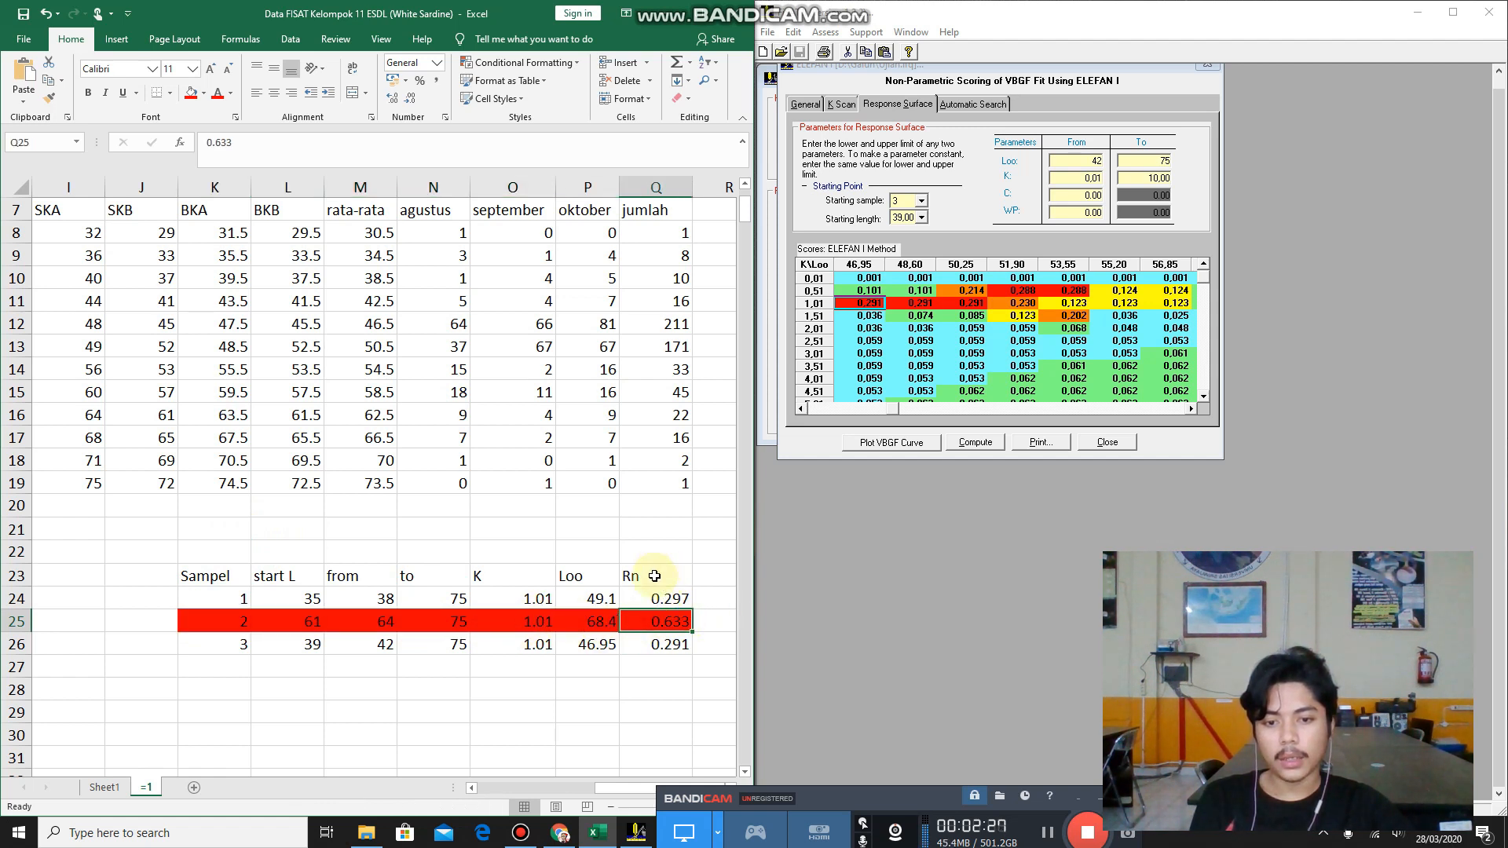
left_click(659, 685)
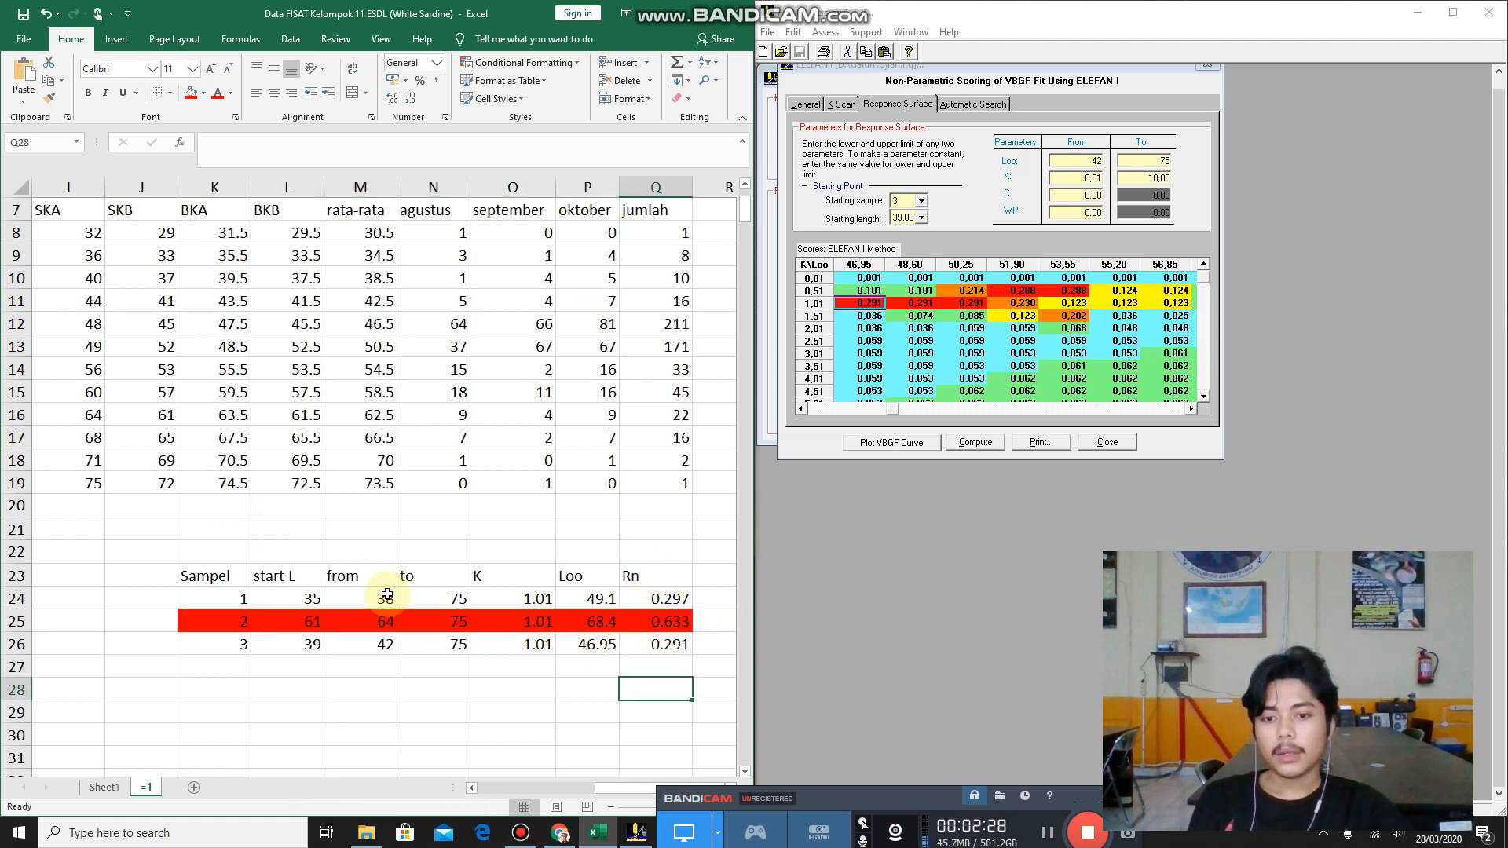
left_click(595, 620)
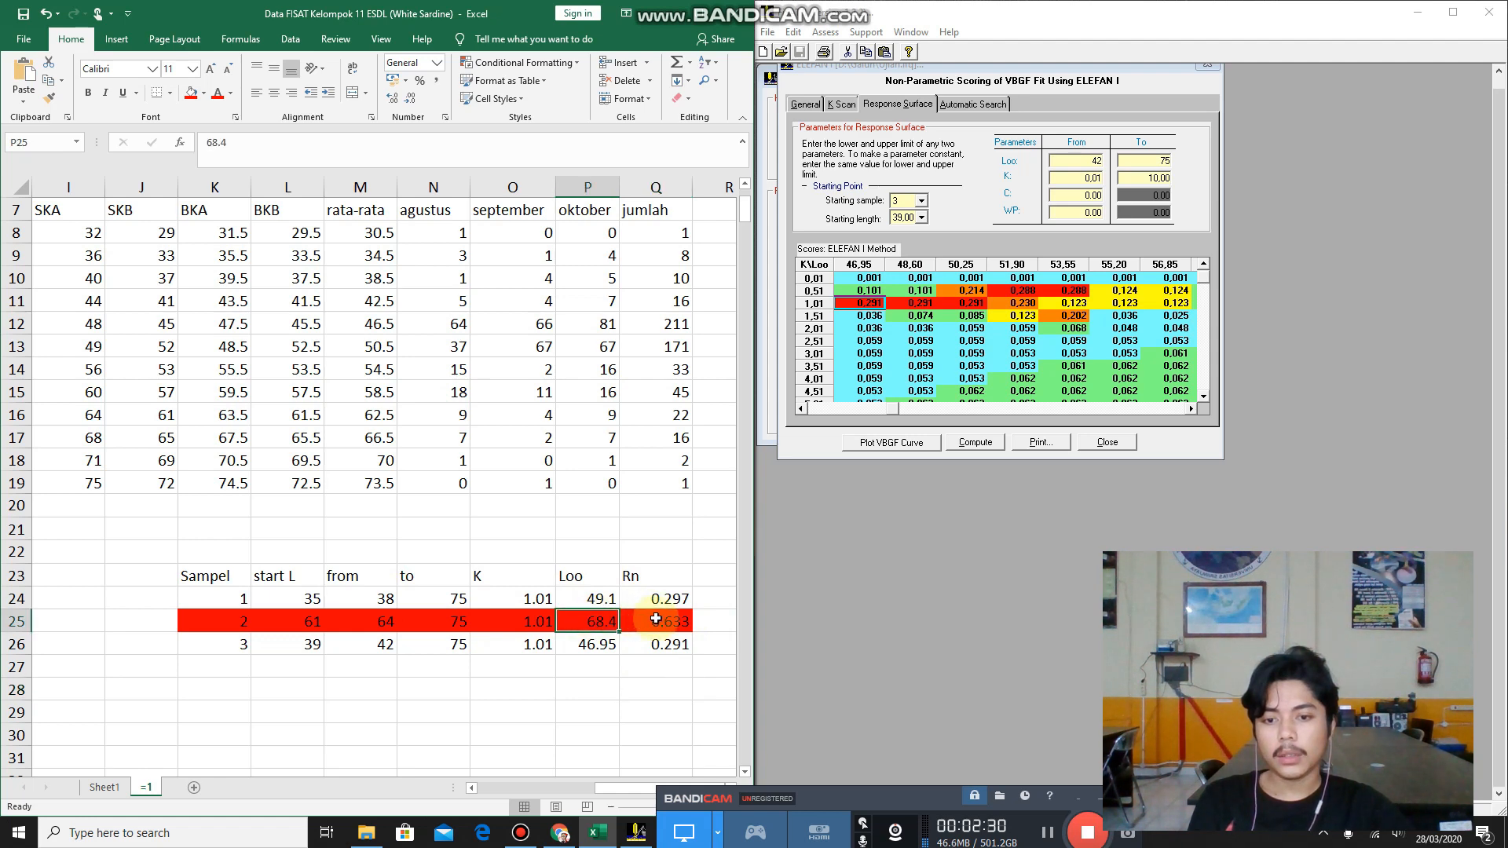
Compare the three sample rows by Rn in Excel and single out sample 2's row K25:Q25 as the best one.
left_click(662, 620)
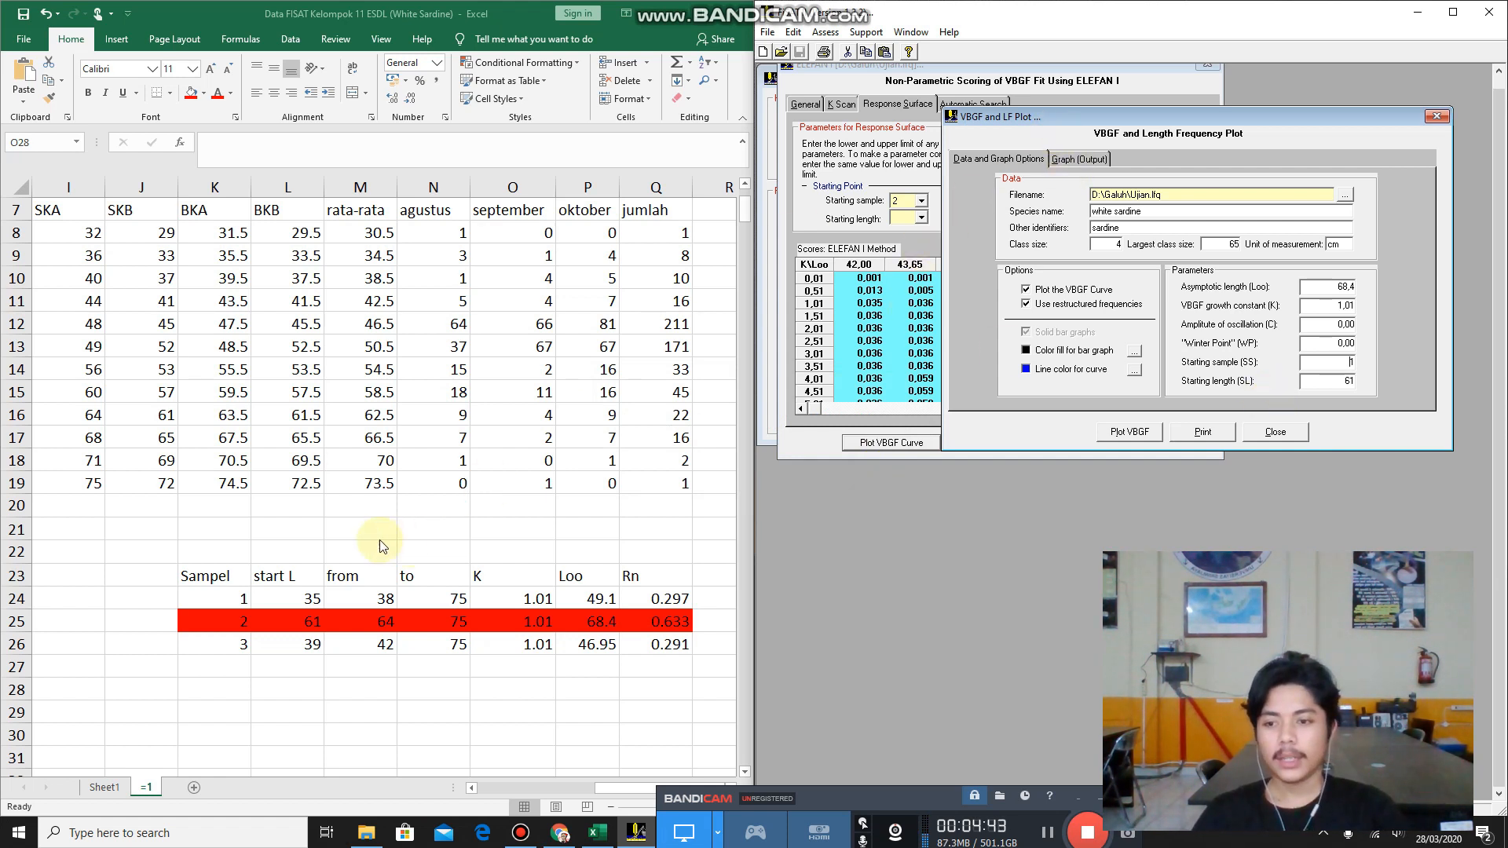
left_click(210, 596)
left_click_drag(207, 592, 633, 649)
left_click_drag(209, 619, 685, 617)
left_click(102, 719)
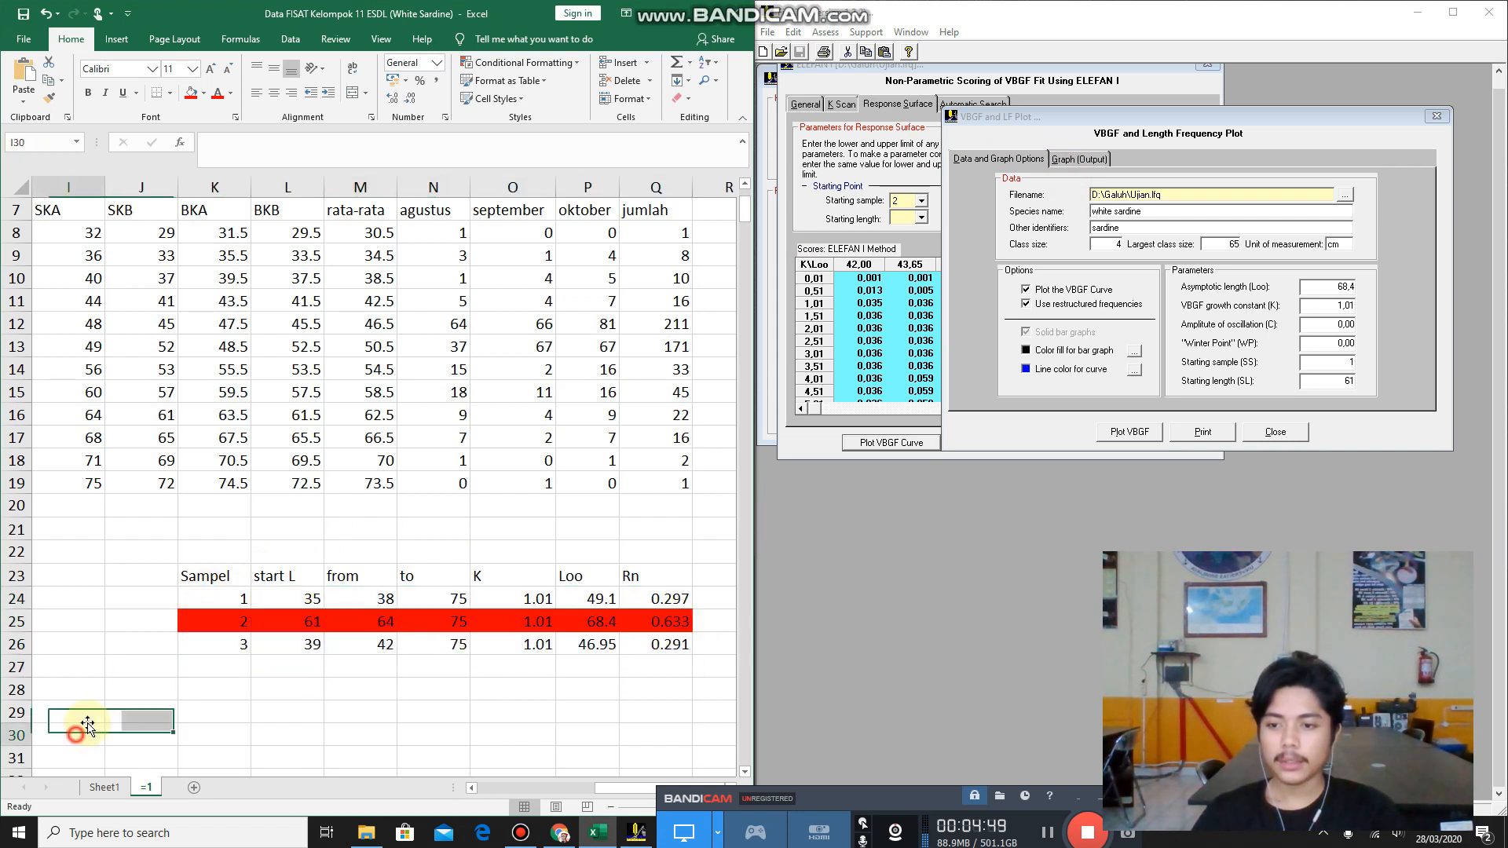
left_click_drag(202, 622, 683, 618)
left_click(289, 758)
left_click_drag(221, 626, 650, 621)
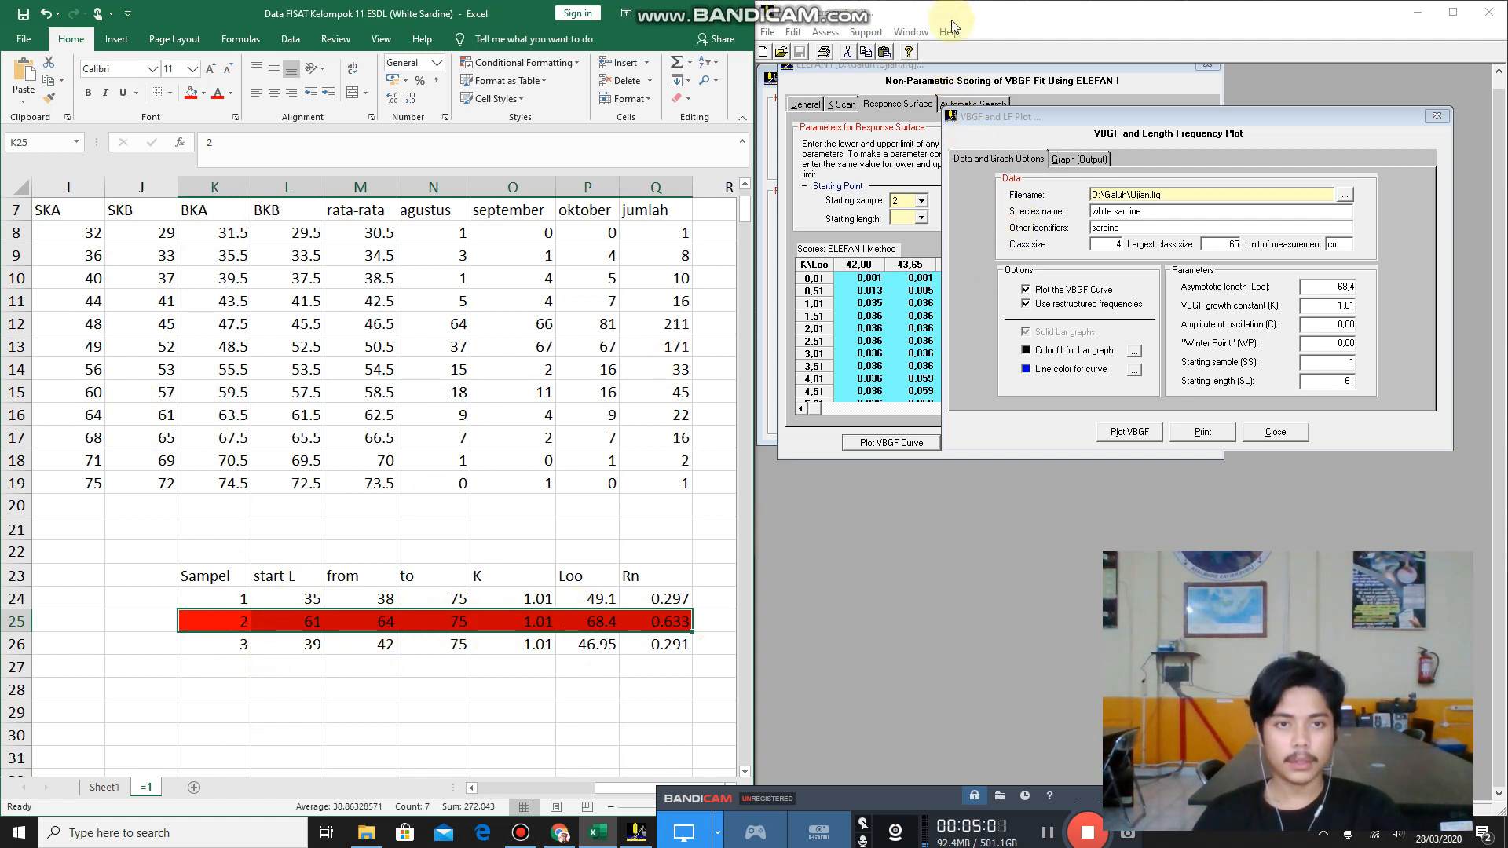
Try toggling the VBGF curve and restructured frequencies options in FiSAT II's VBGF and LF Plot window.
left_click(1242, 154)
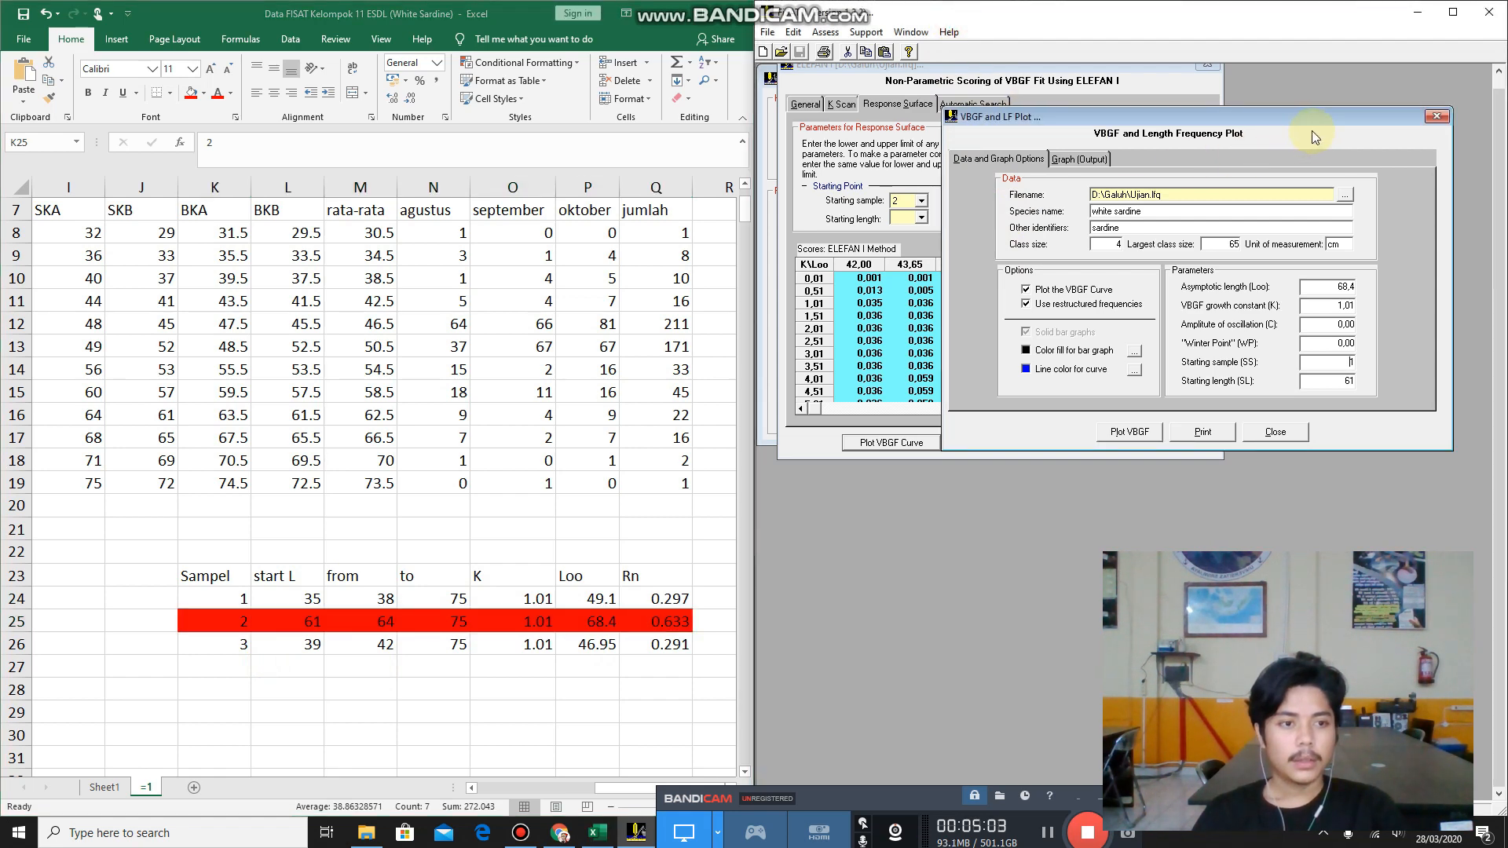
left_click_drag(1265, 130, 1221, 515)
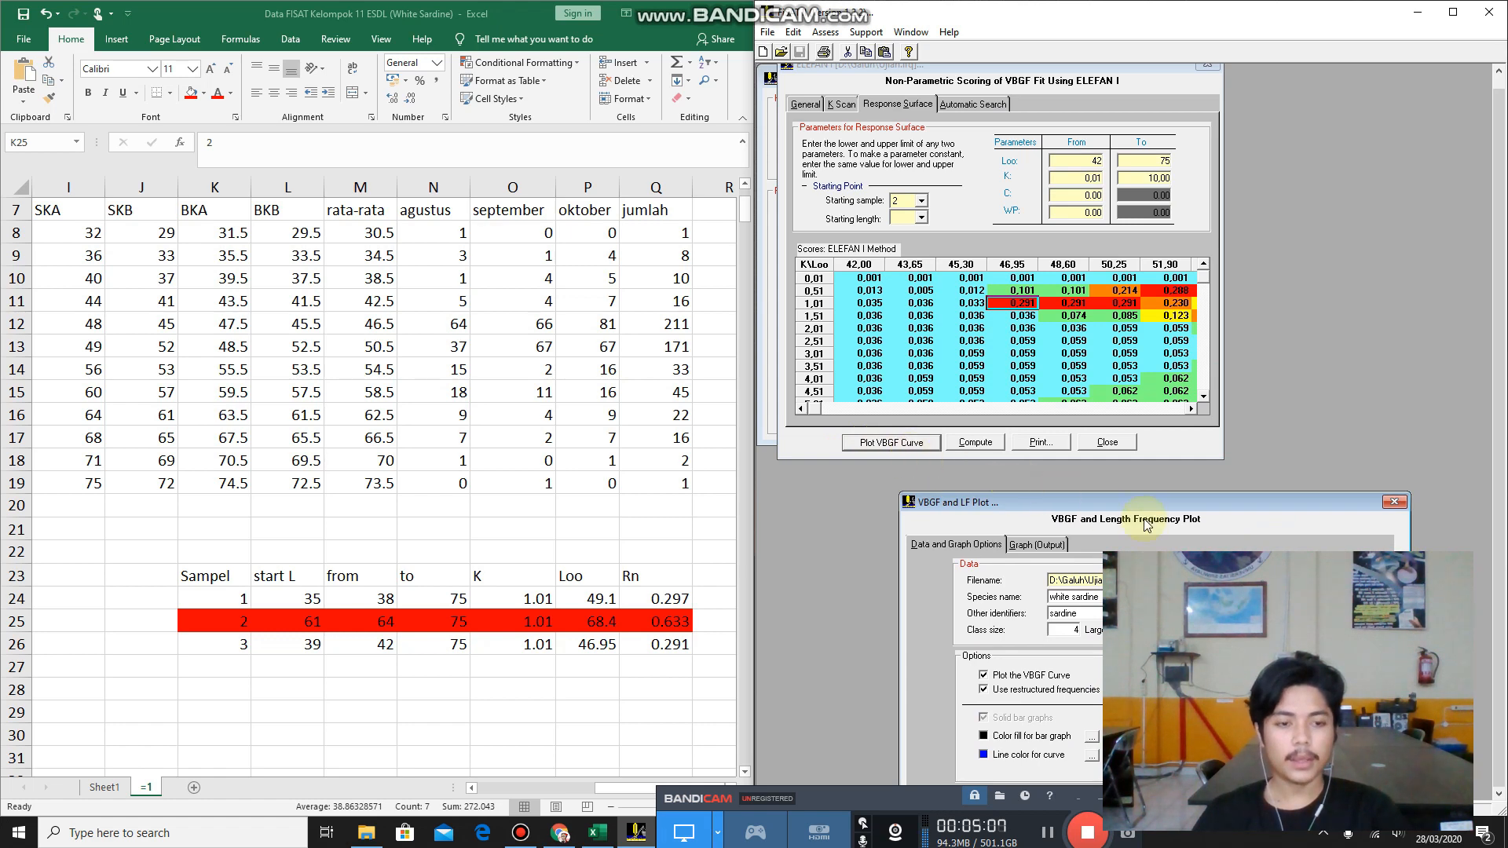
left_click_drag(1191, 516, 1131, 92)
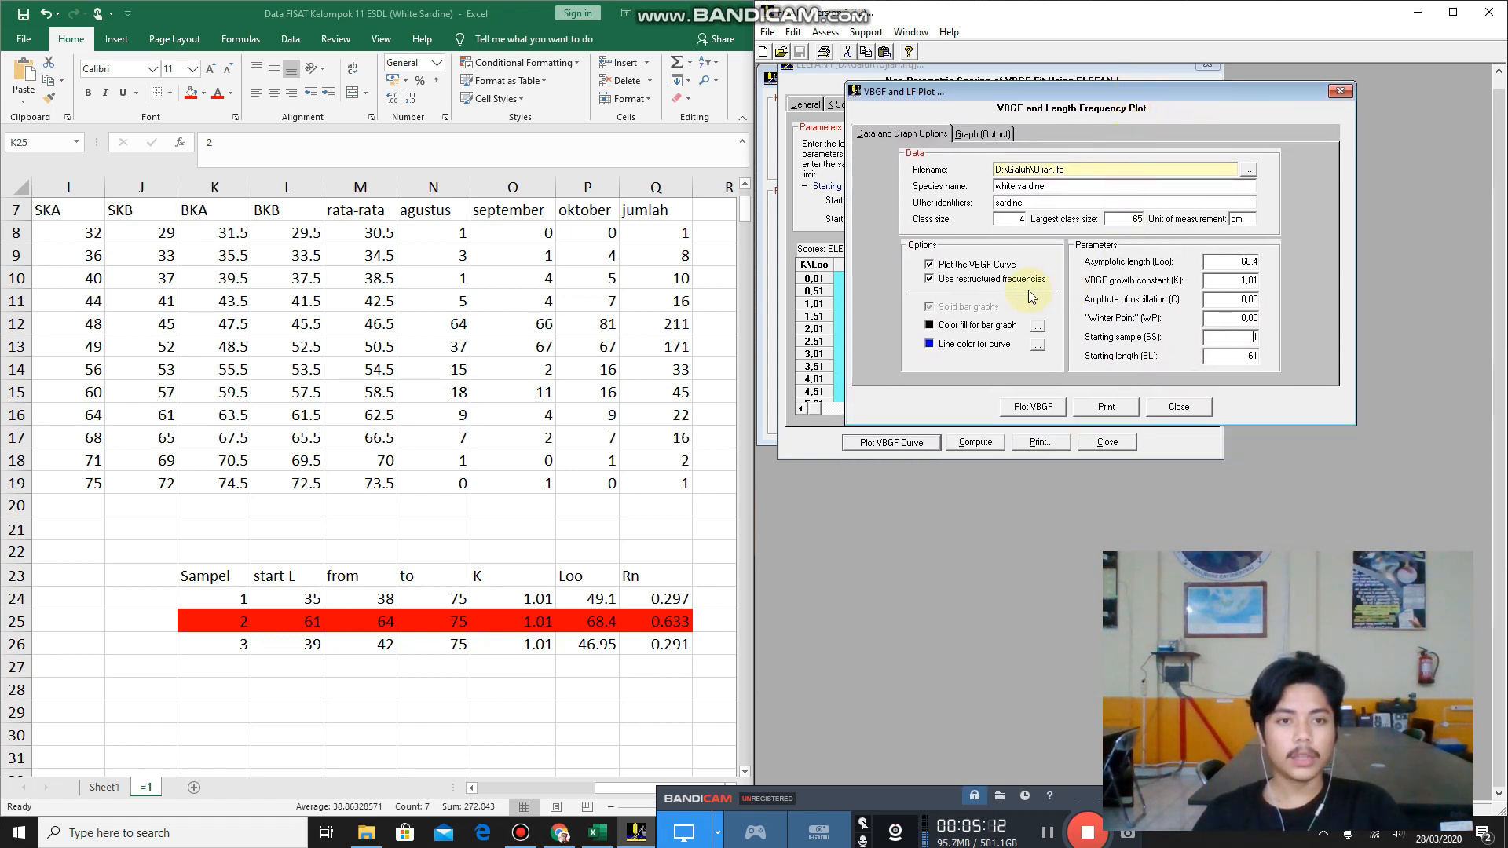
left_click(931, 265)
left_click(930, 280)
left_click(930, 265)
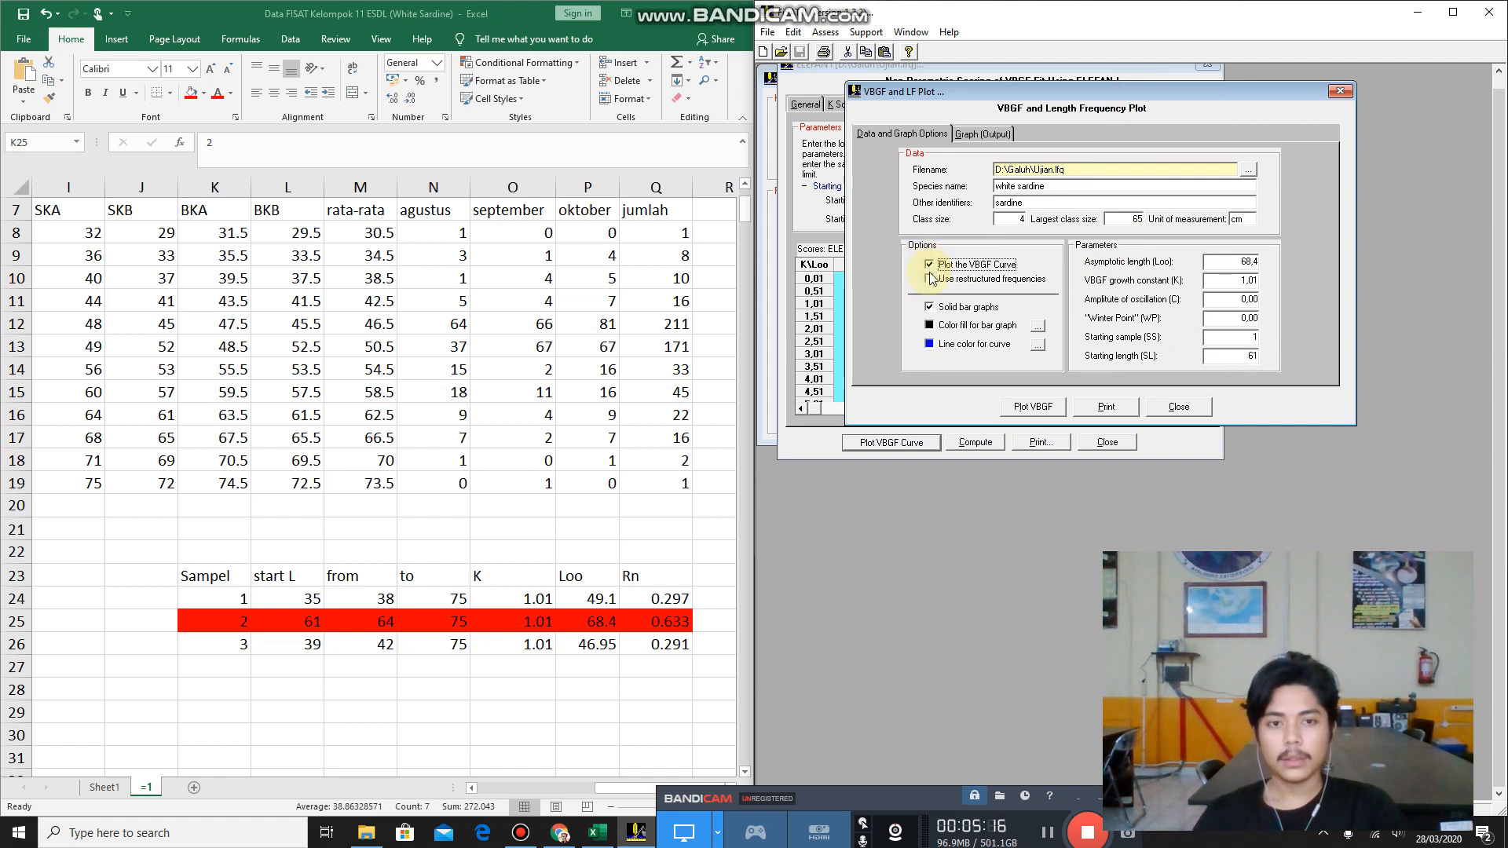
left_click(930, 281)
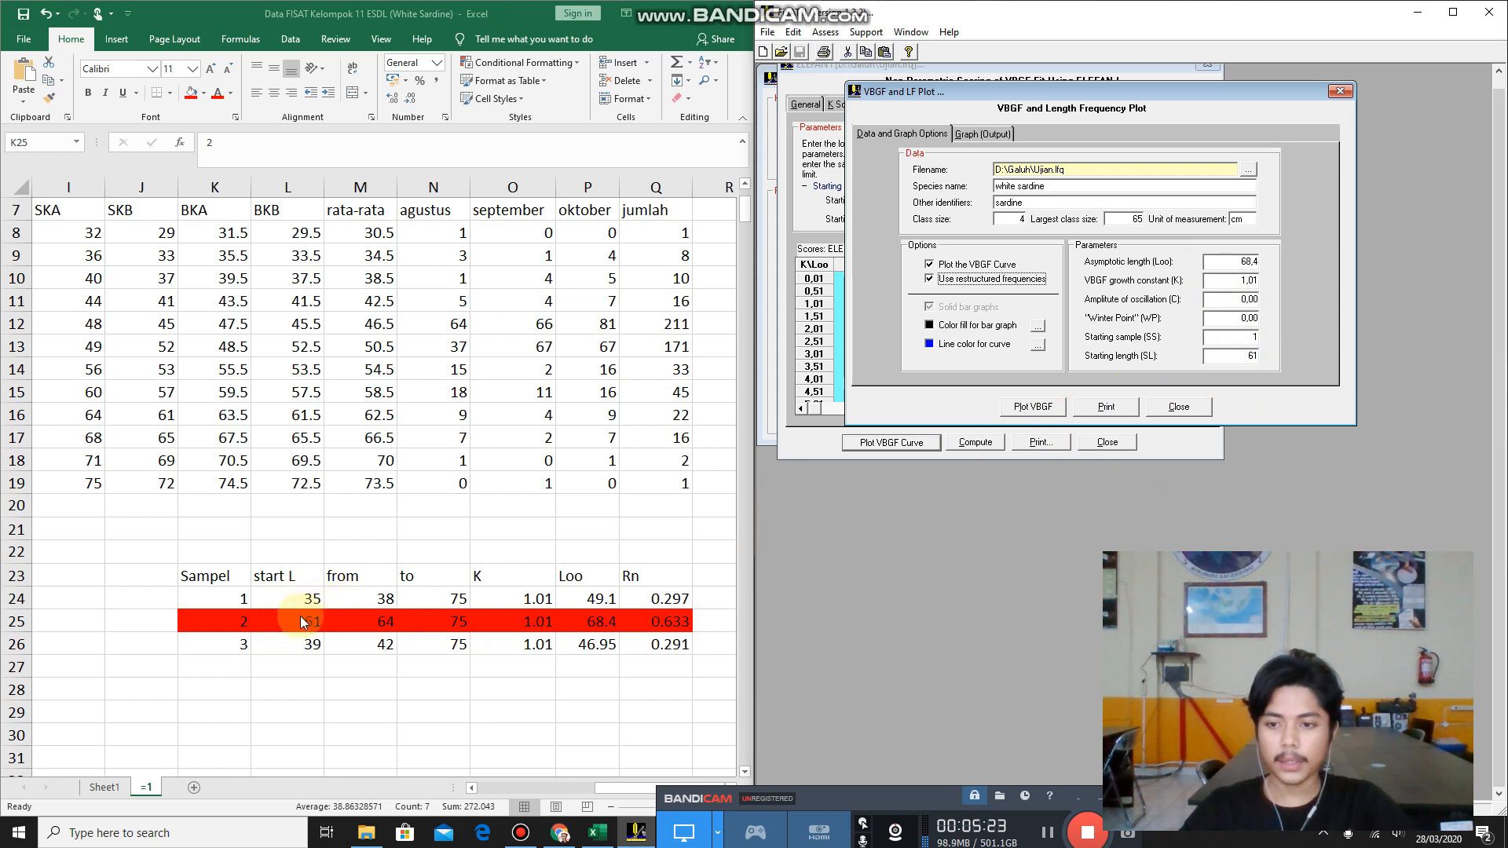
Plot the VBGF curve with restructured frequencies, show its graph output, and move the plot window below the ELEFAN I window.
left_click(224, 577)
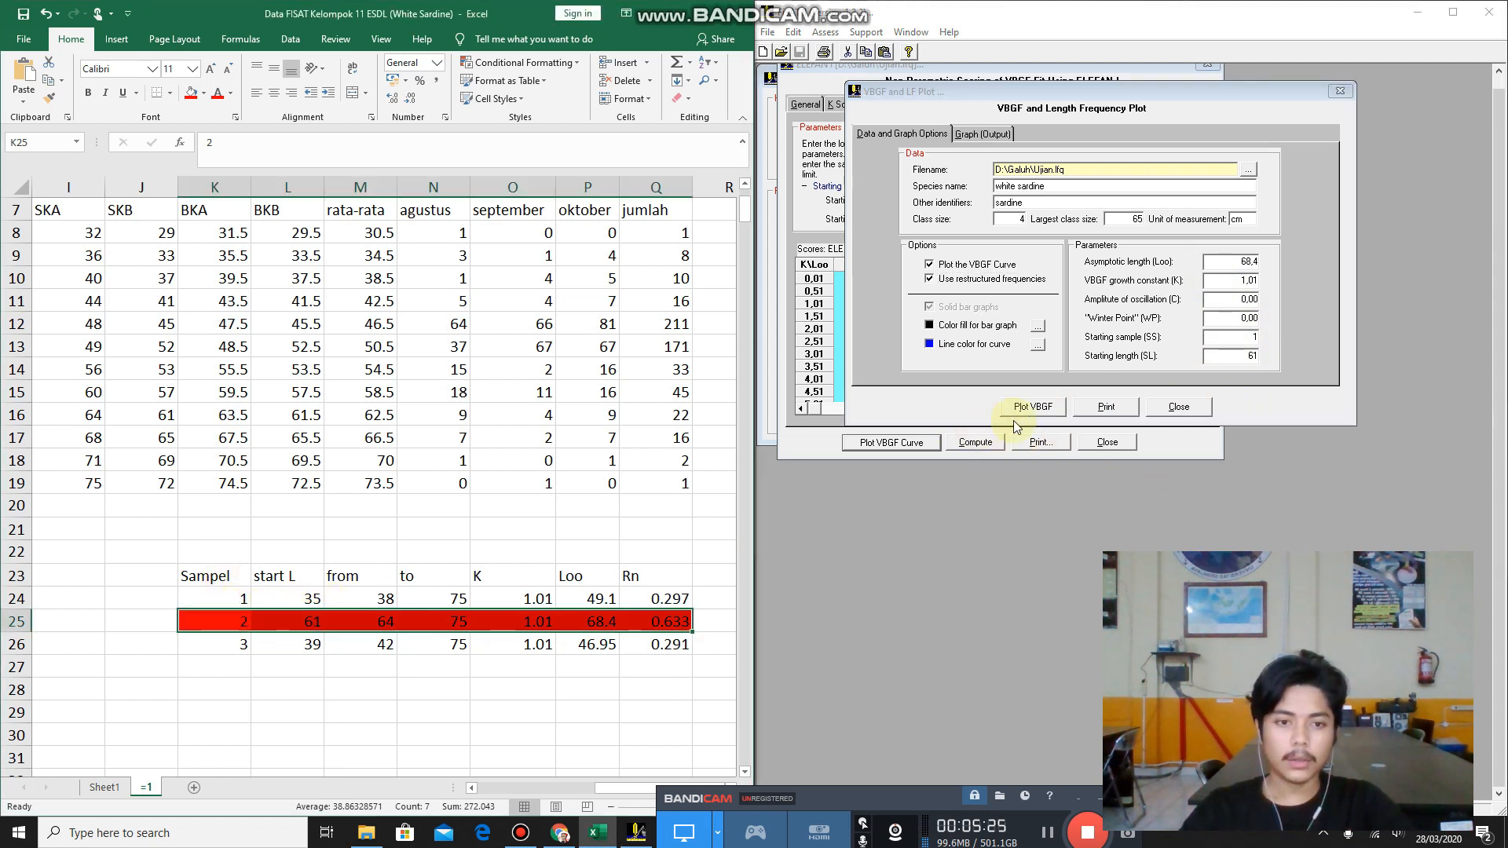
left_click(1035, 408)
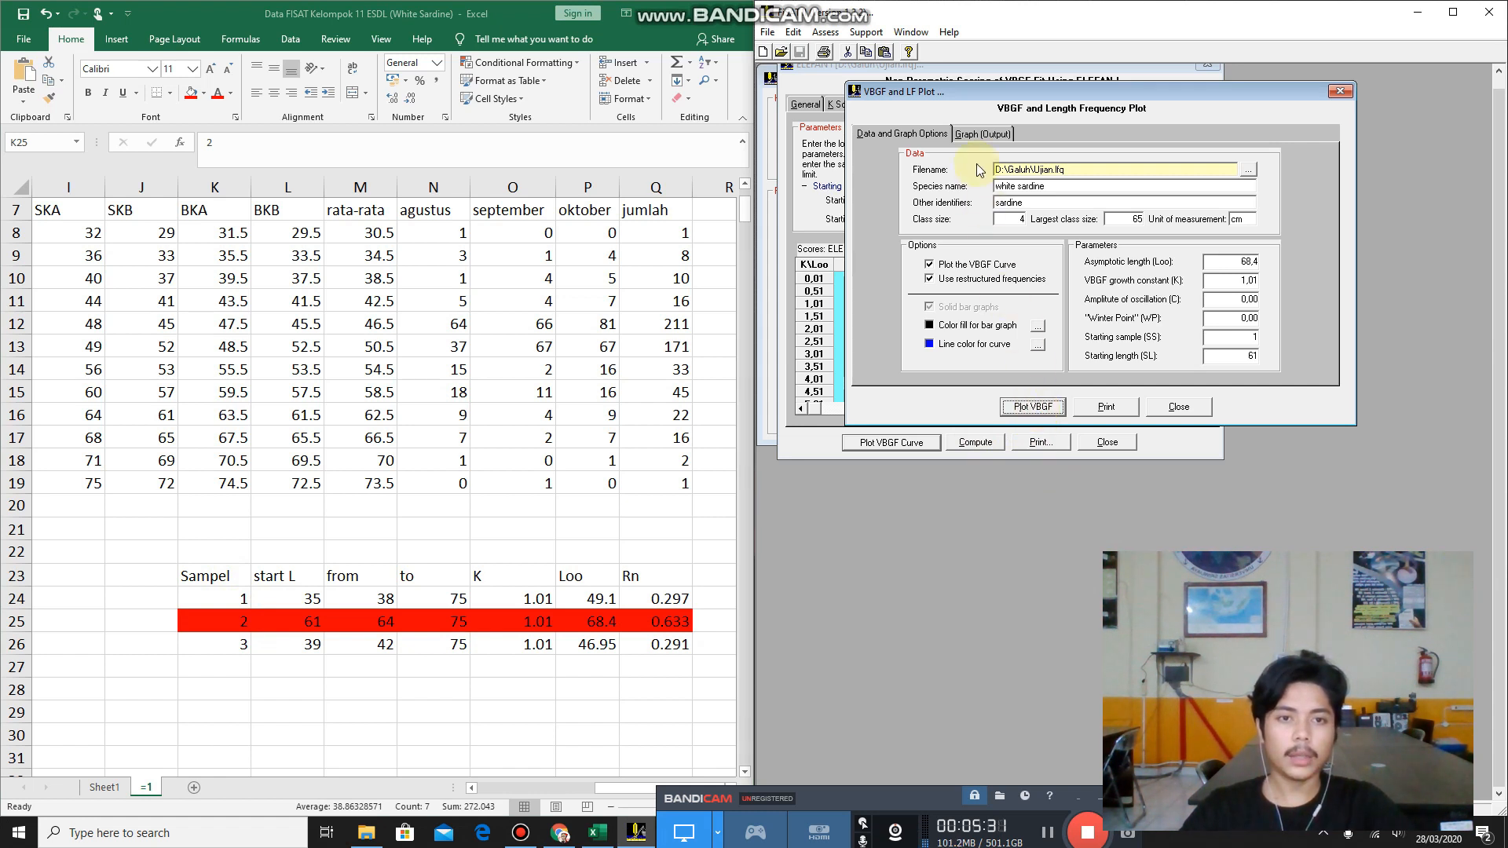
left_click(978, 137)
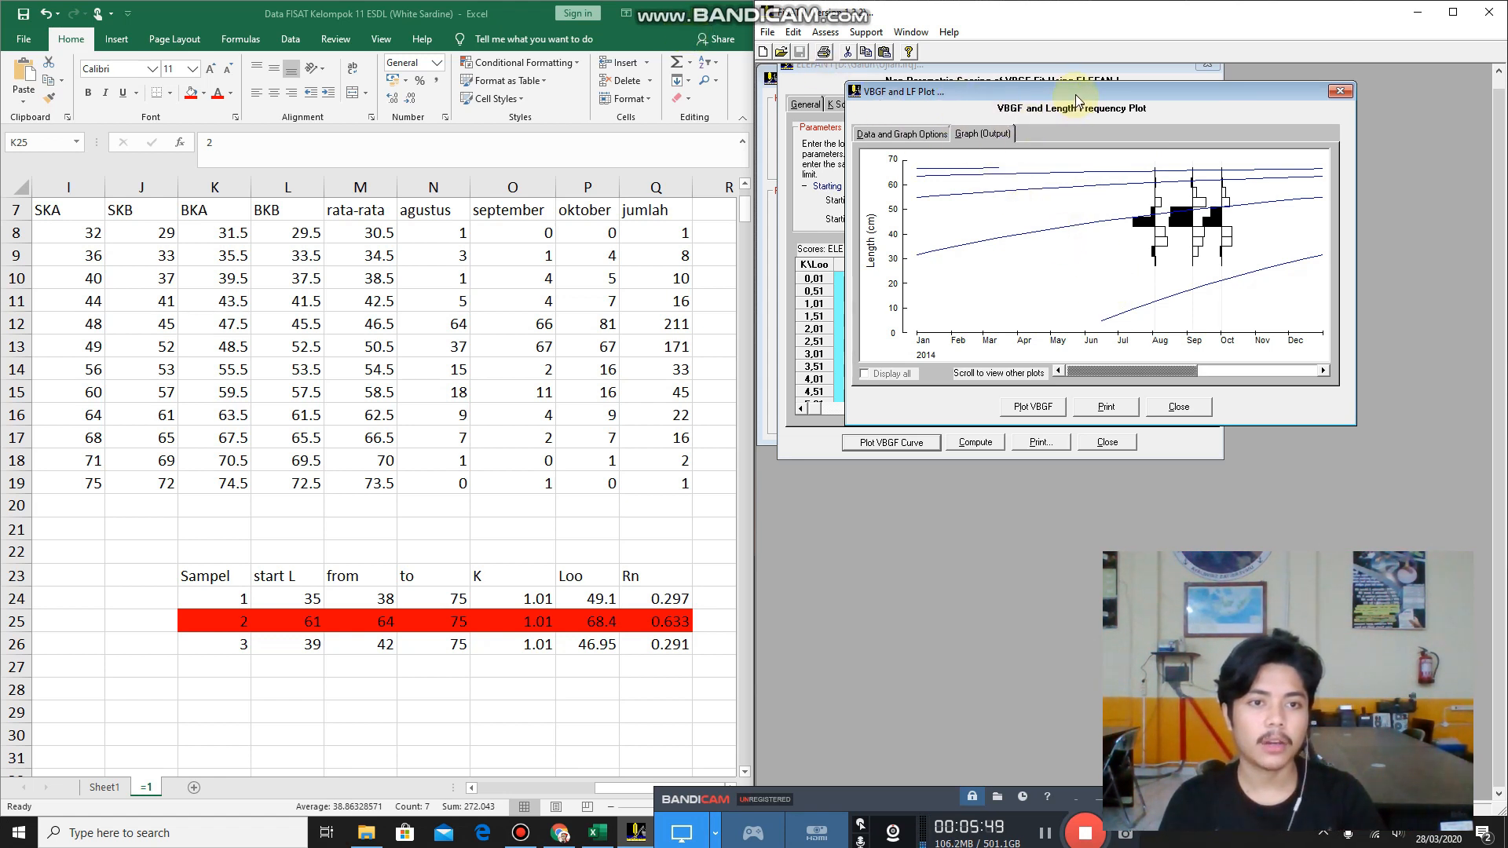
left_click_drag(1076, 94, 1079, 448)
left_click_drag(1063, 71, 1100, 88)
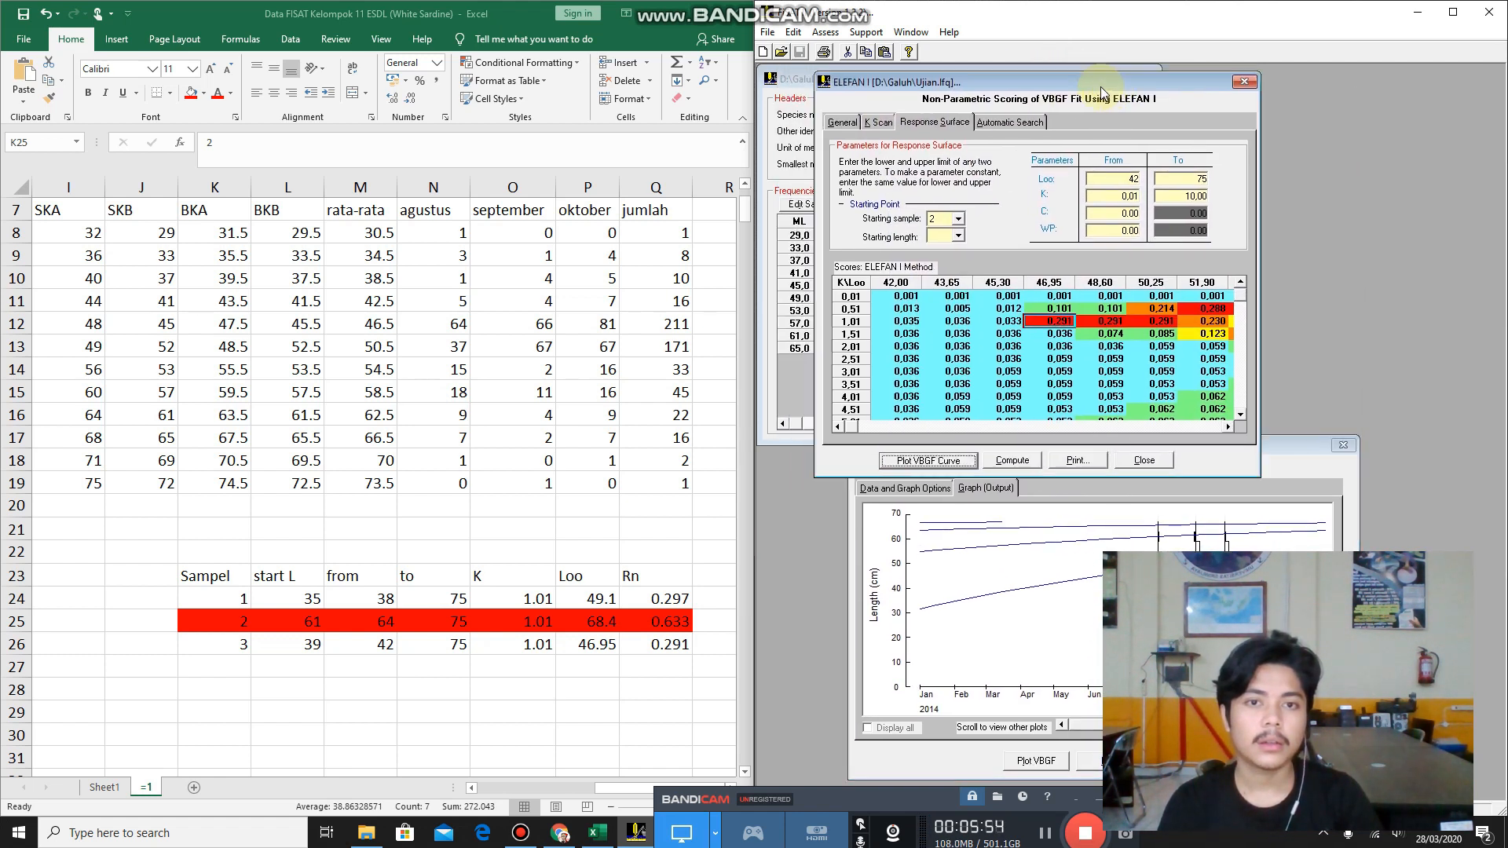
Open the Length-converted Catch Curve mortality analysis for estimating Z from a steady-state sample.
left_click(826, 32)
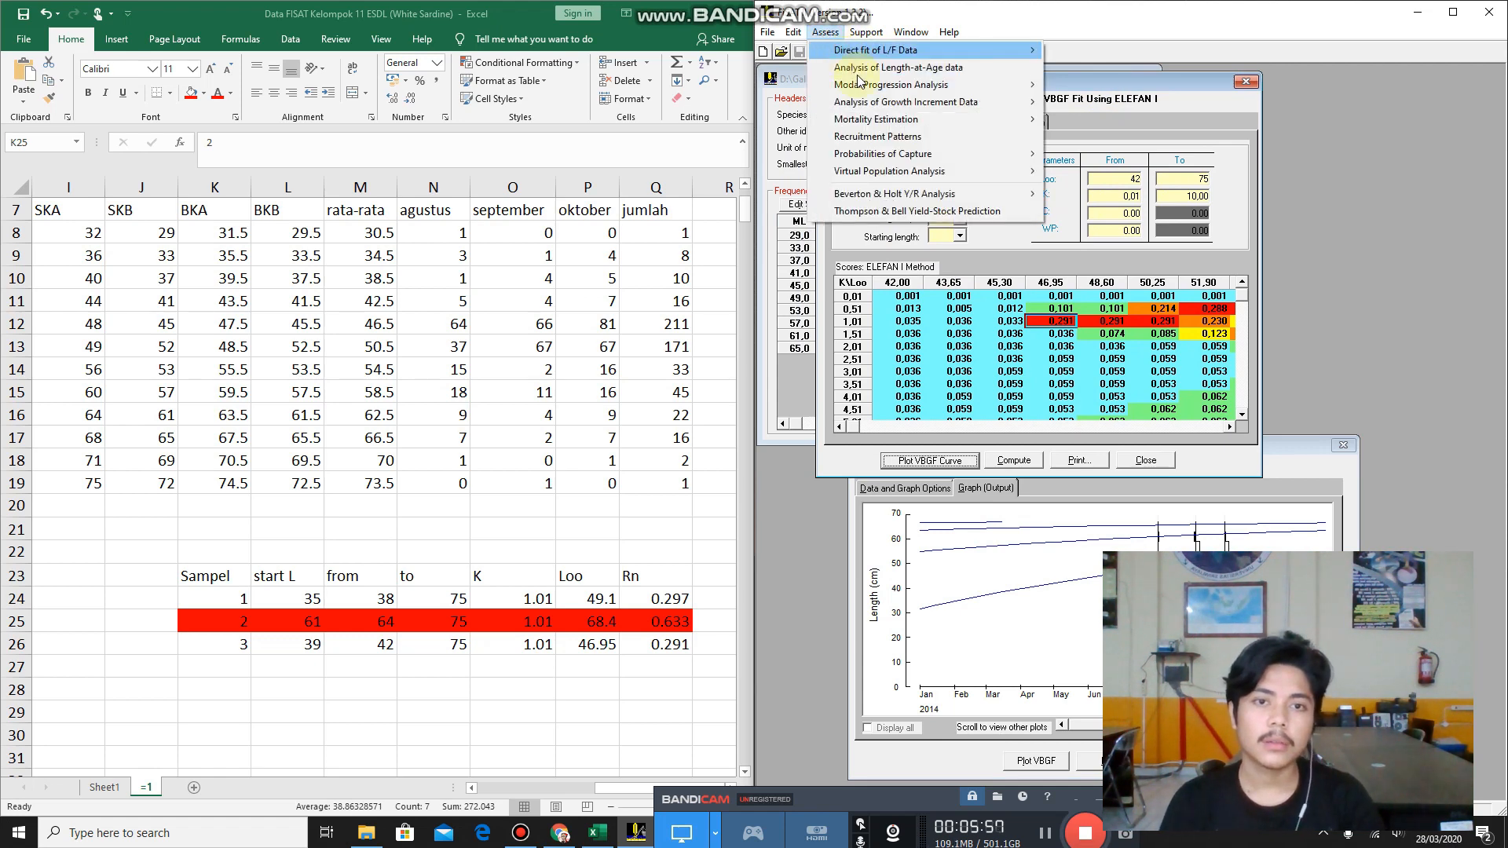
mouse_move(877, 120)
mouse_move(1045, 118)
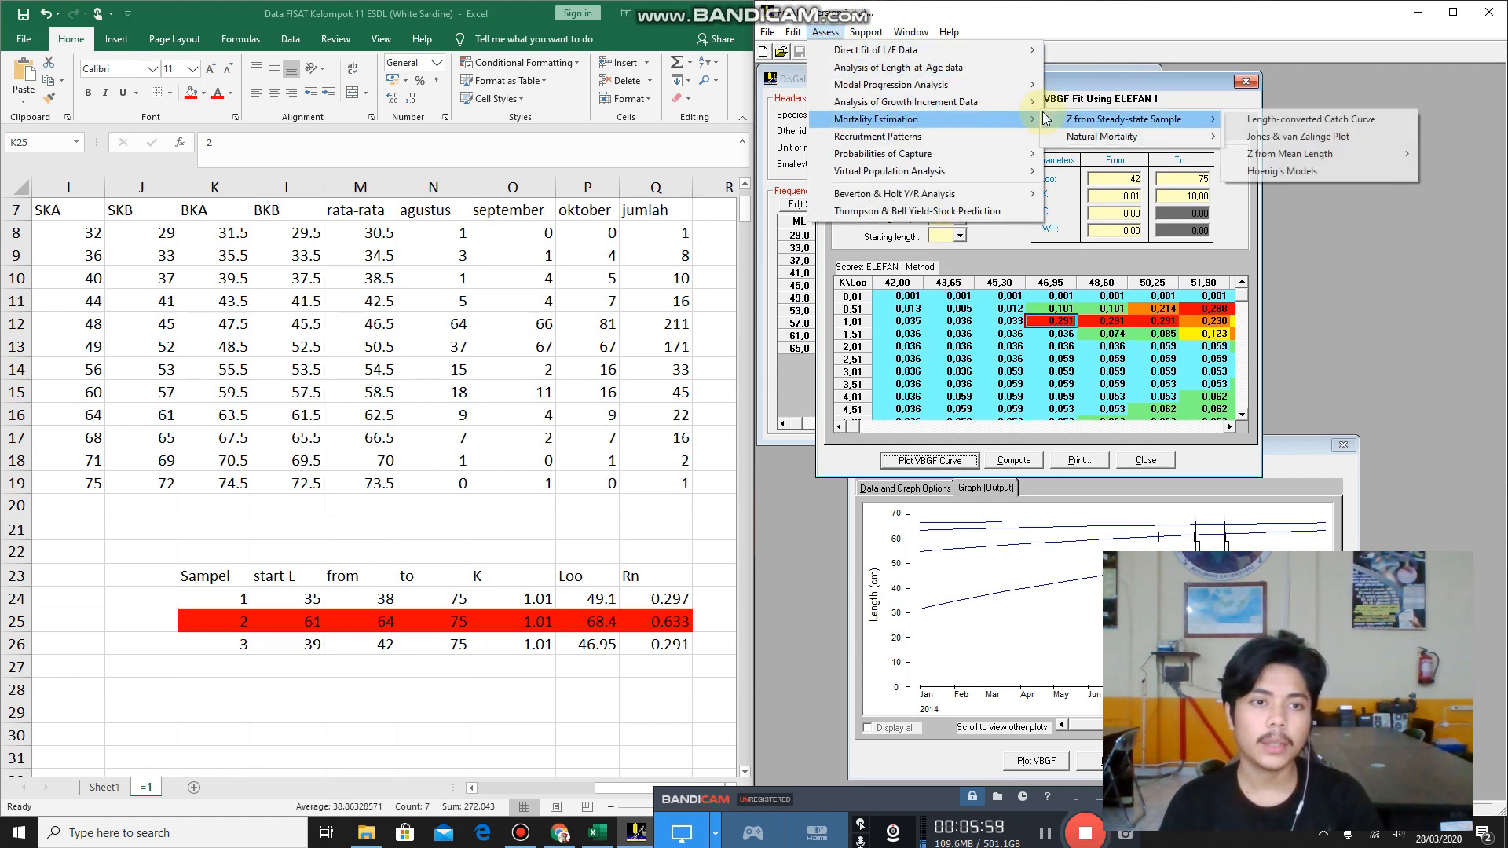
left_click(1236, 122)
left_click_drag(1151, 285, 1016, 143)
Set the catch curve's growth parameters to Loo 68,4 and K 1,01.
left_click(1117, 456)
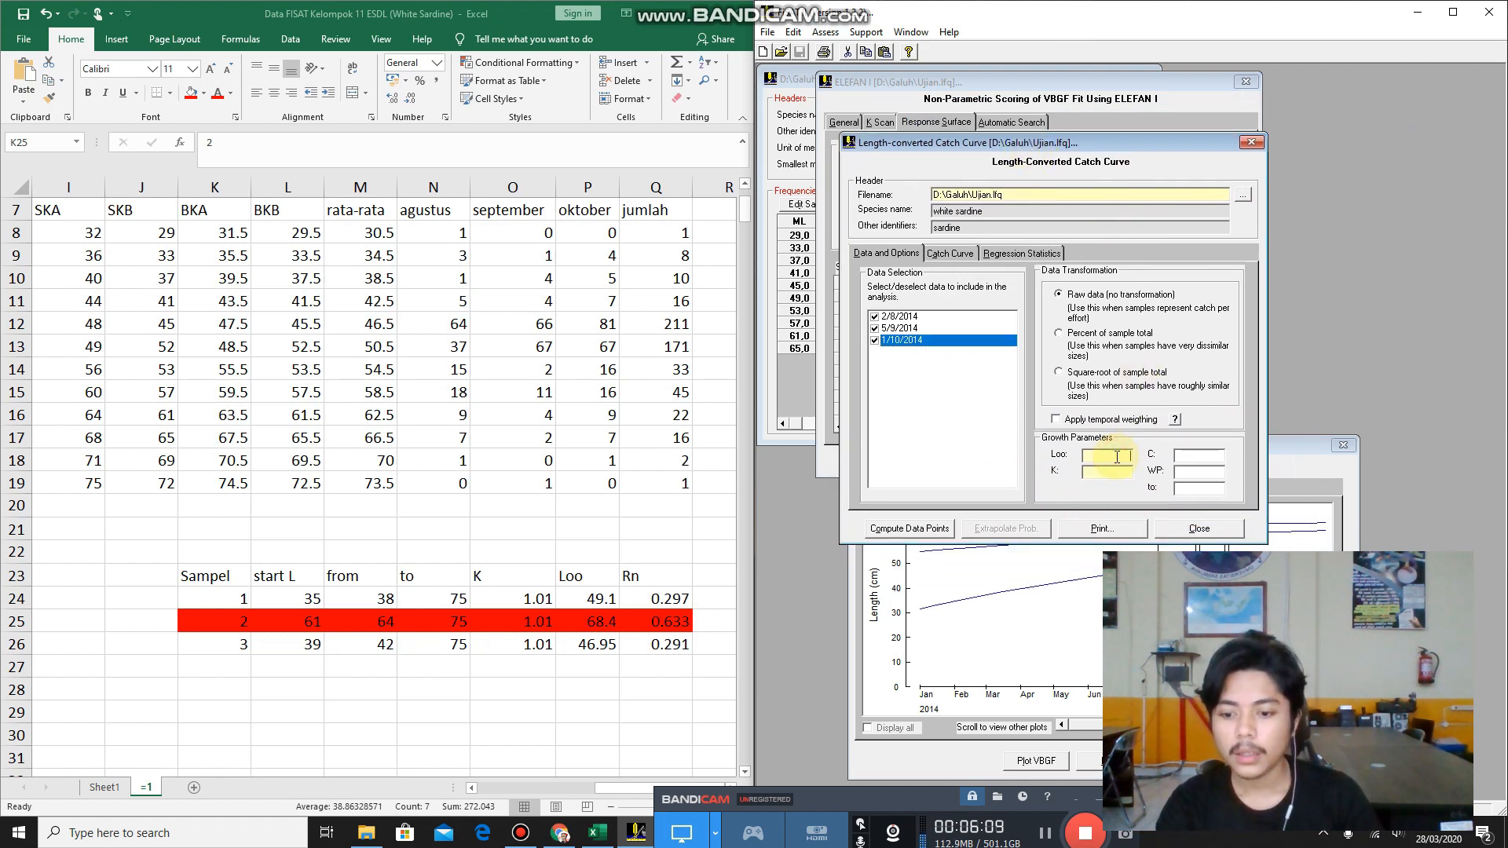
type("68")
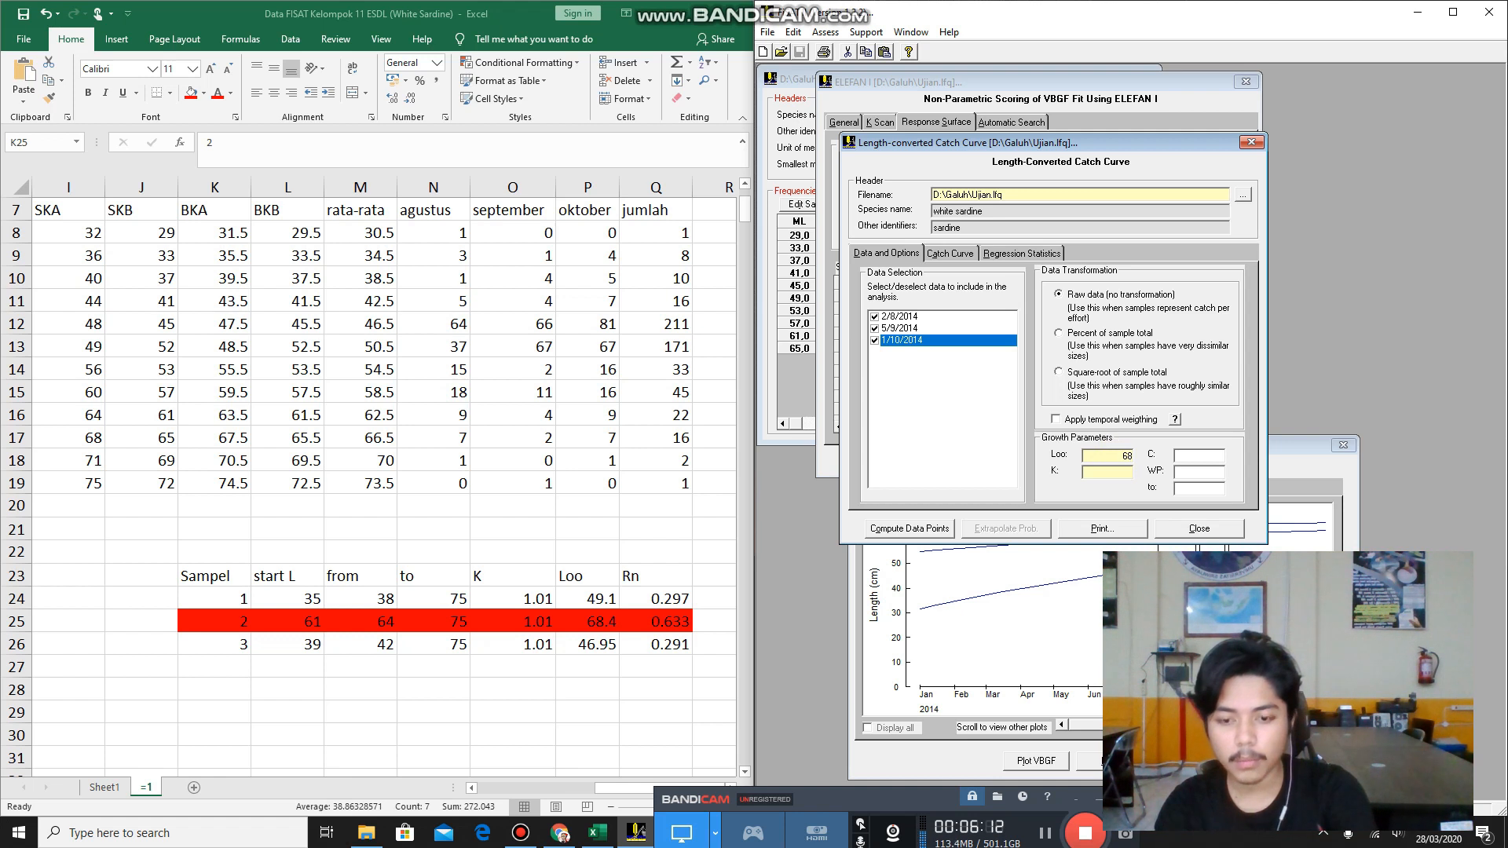
type(",4")
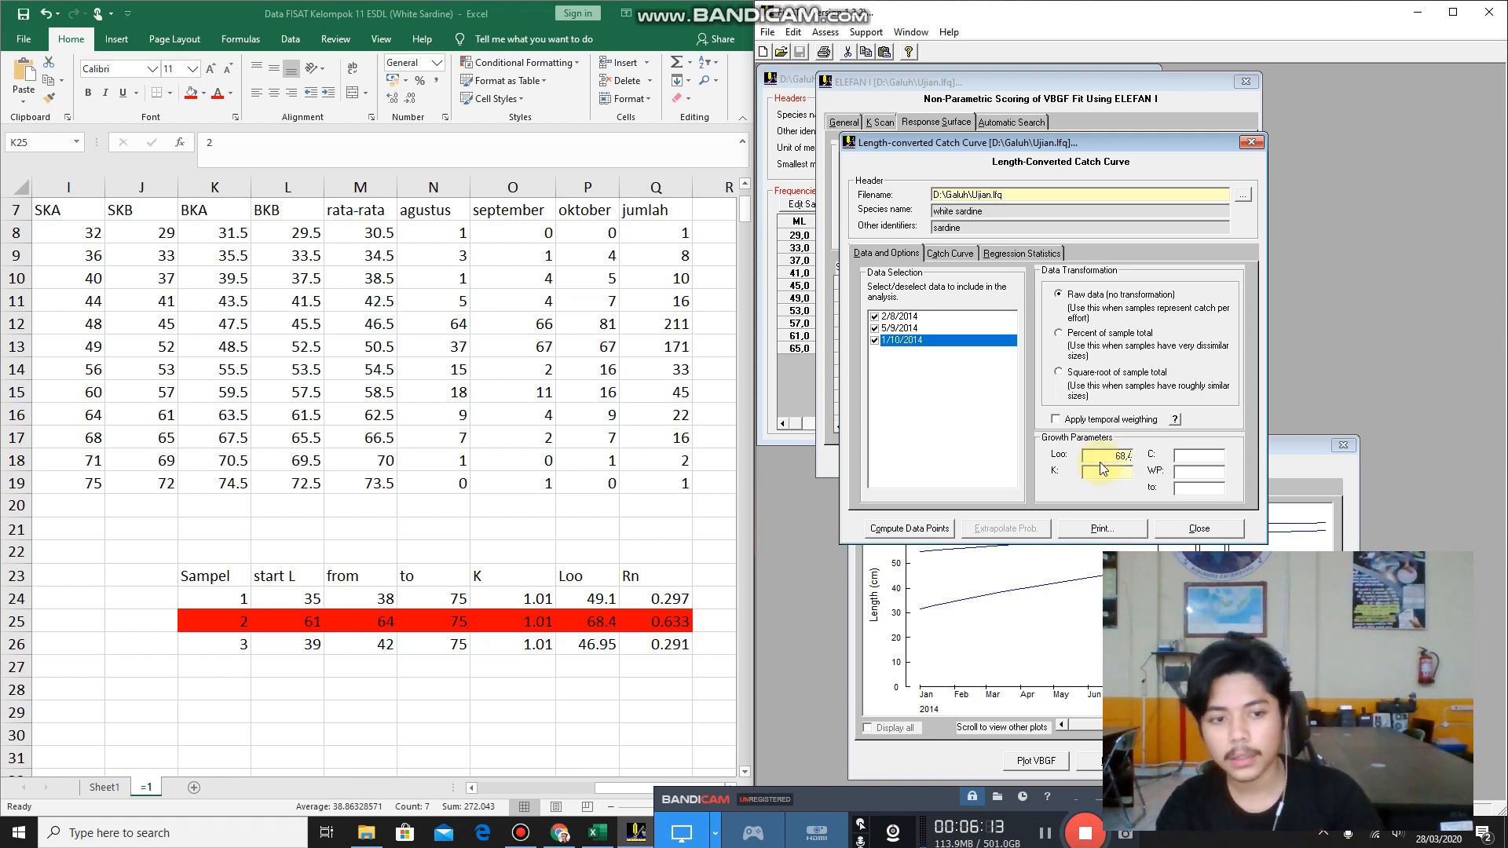
left_click(1122, 472)
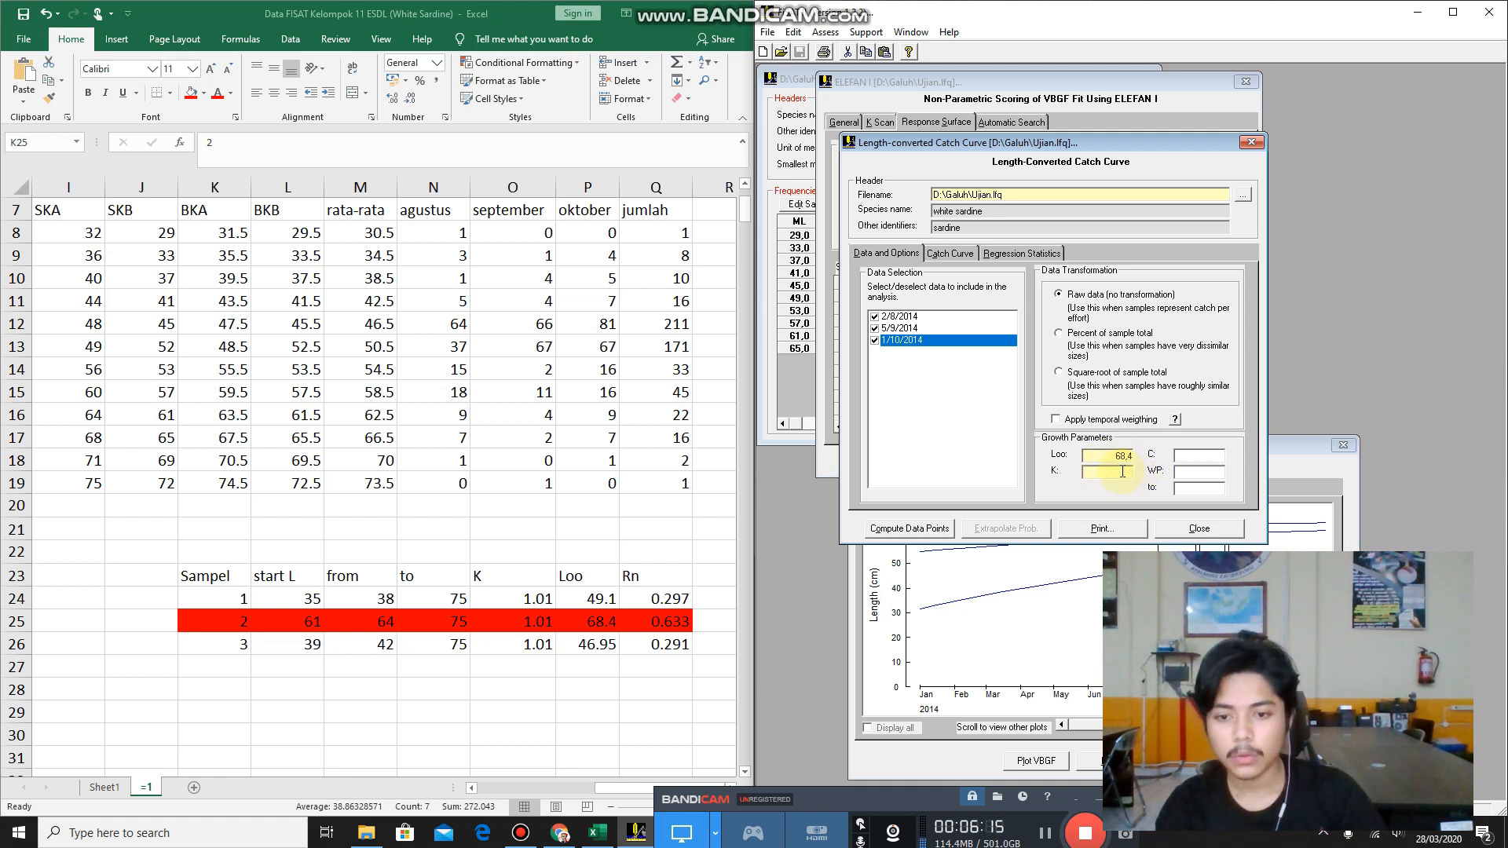
type("1,01")
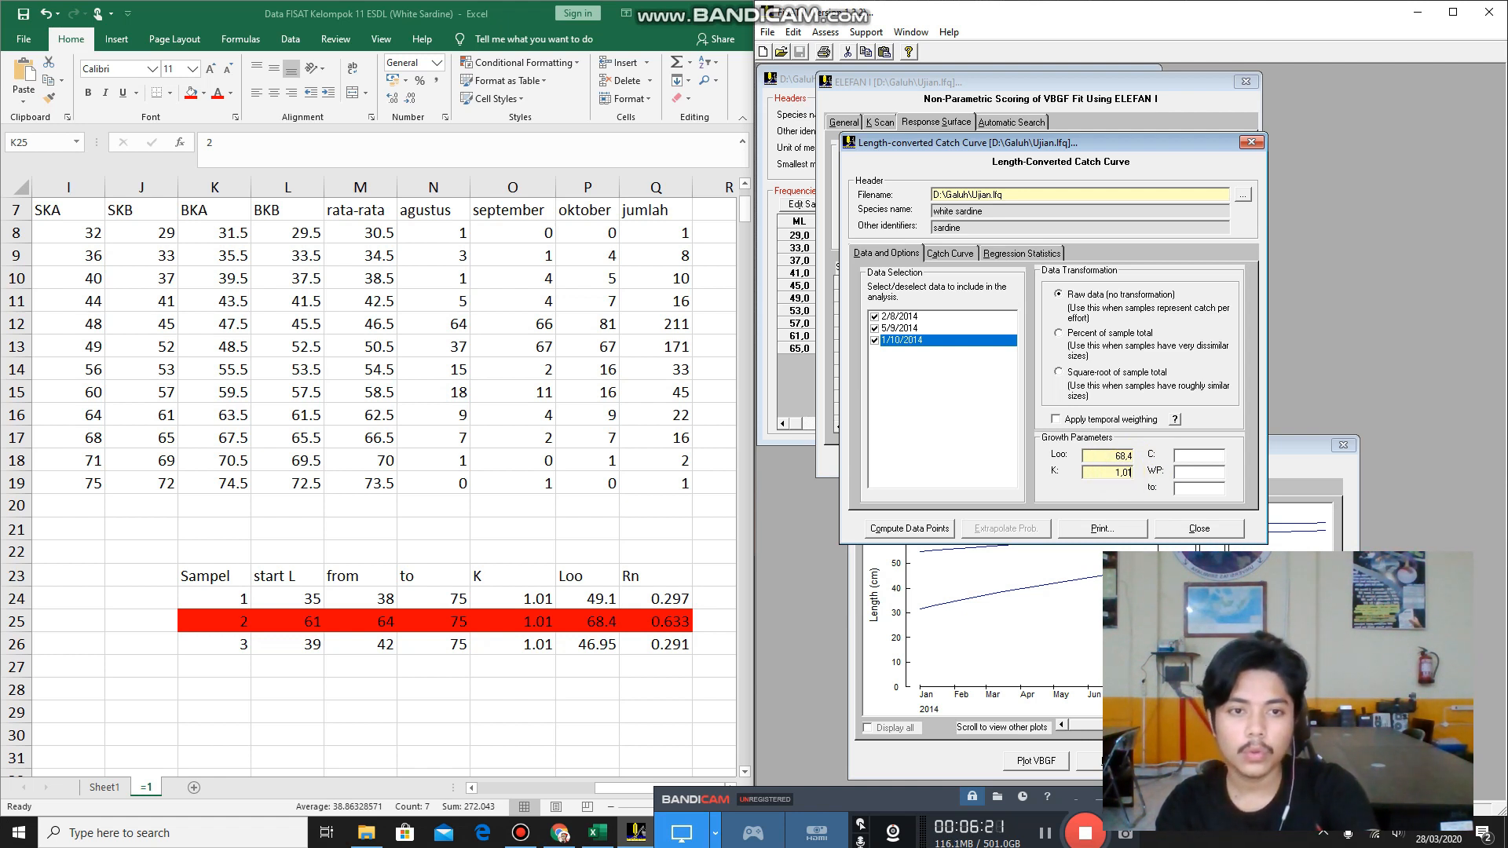
Compute the catch curve data points from the three dated samples and display the Catch Curve plot.
left_click(1088, 141)
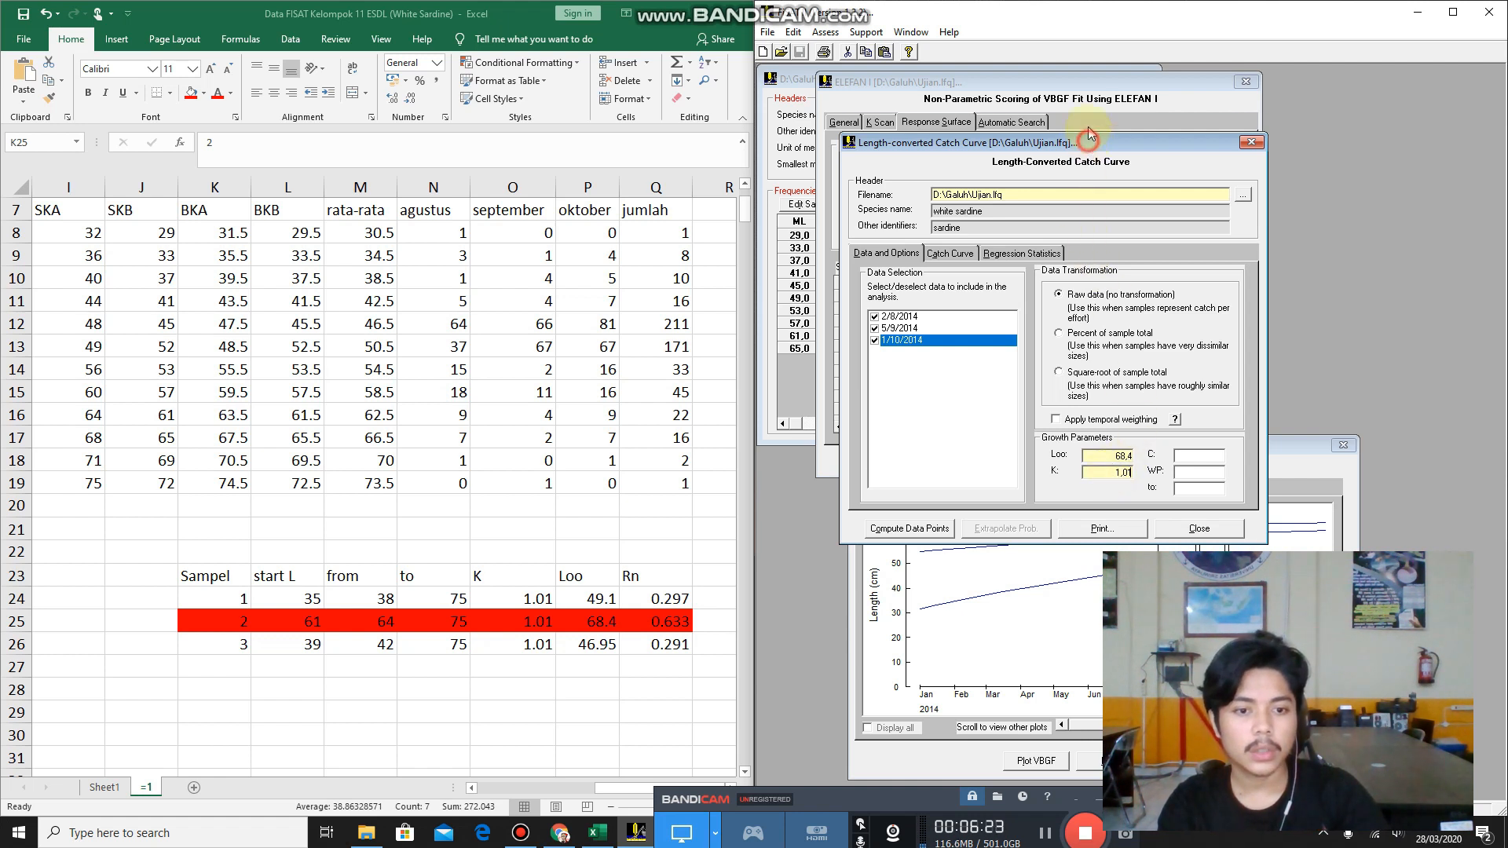
left_click_drag(1088, 141, 1090, 102)
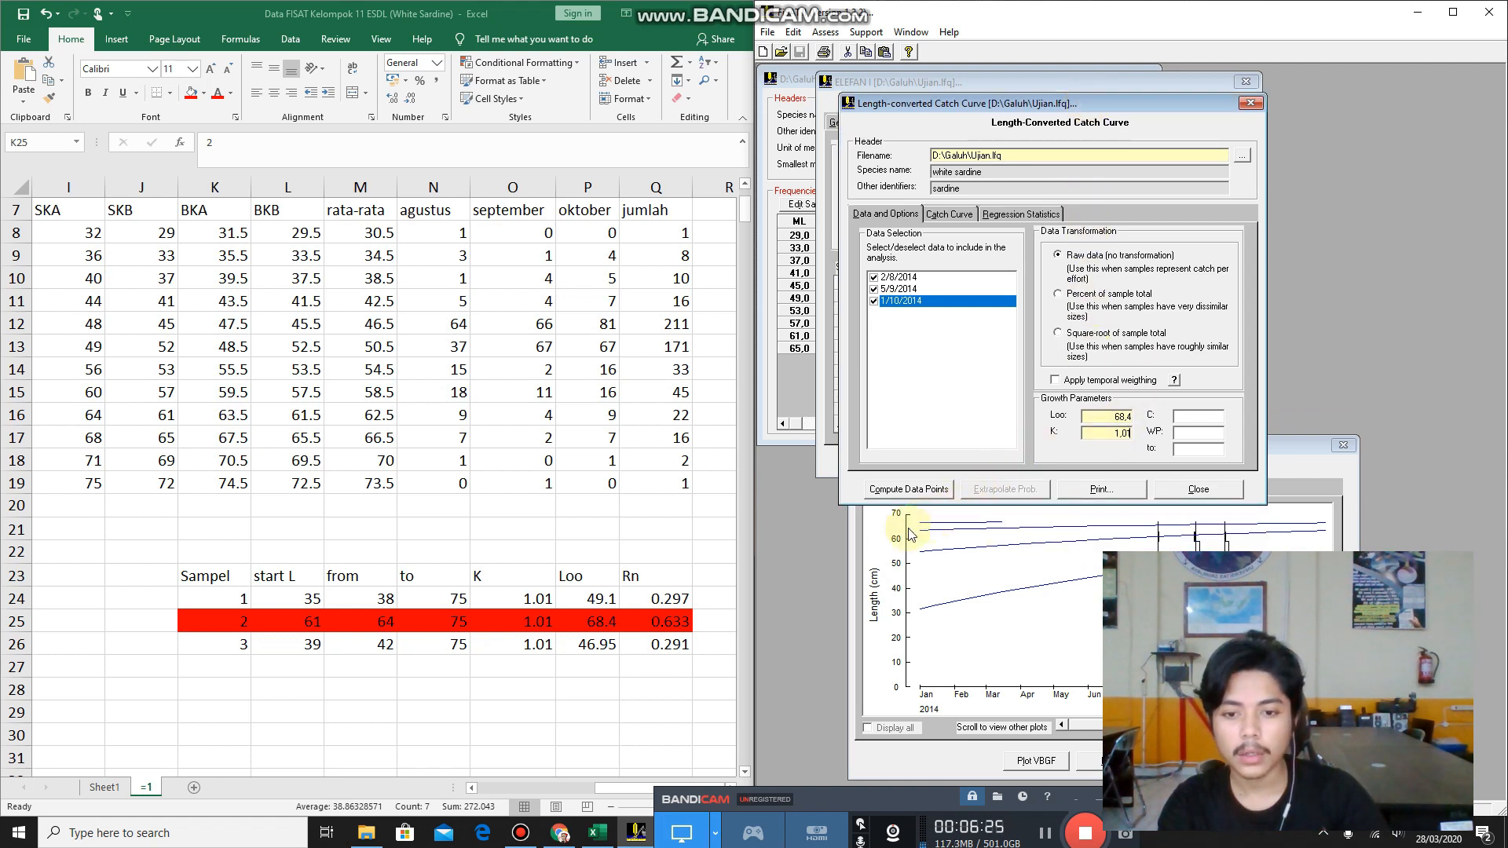
left_click(903, 490)
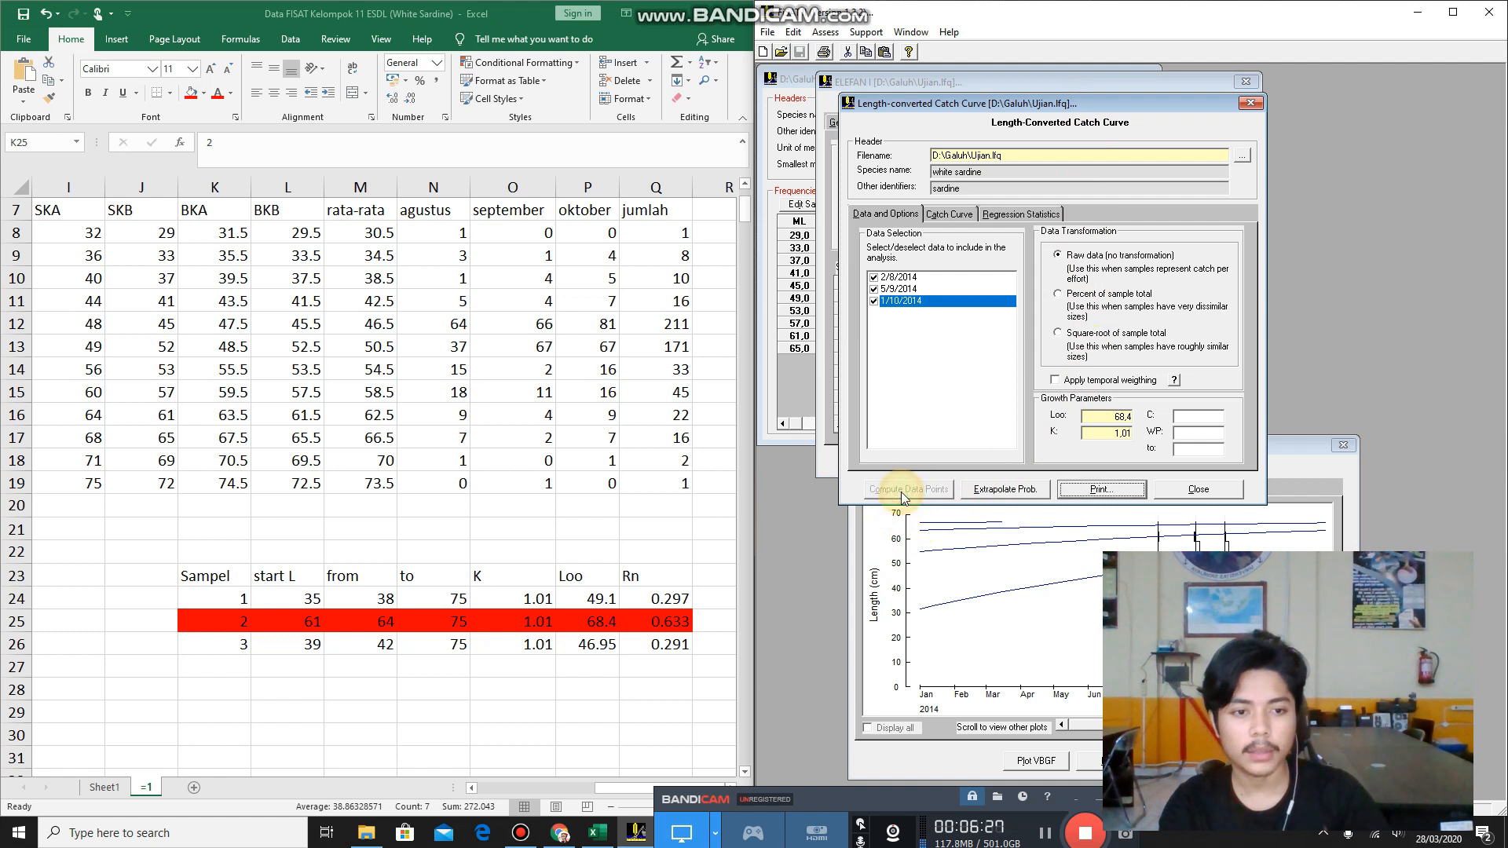
left_click(944, 215)
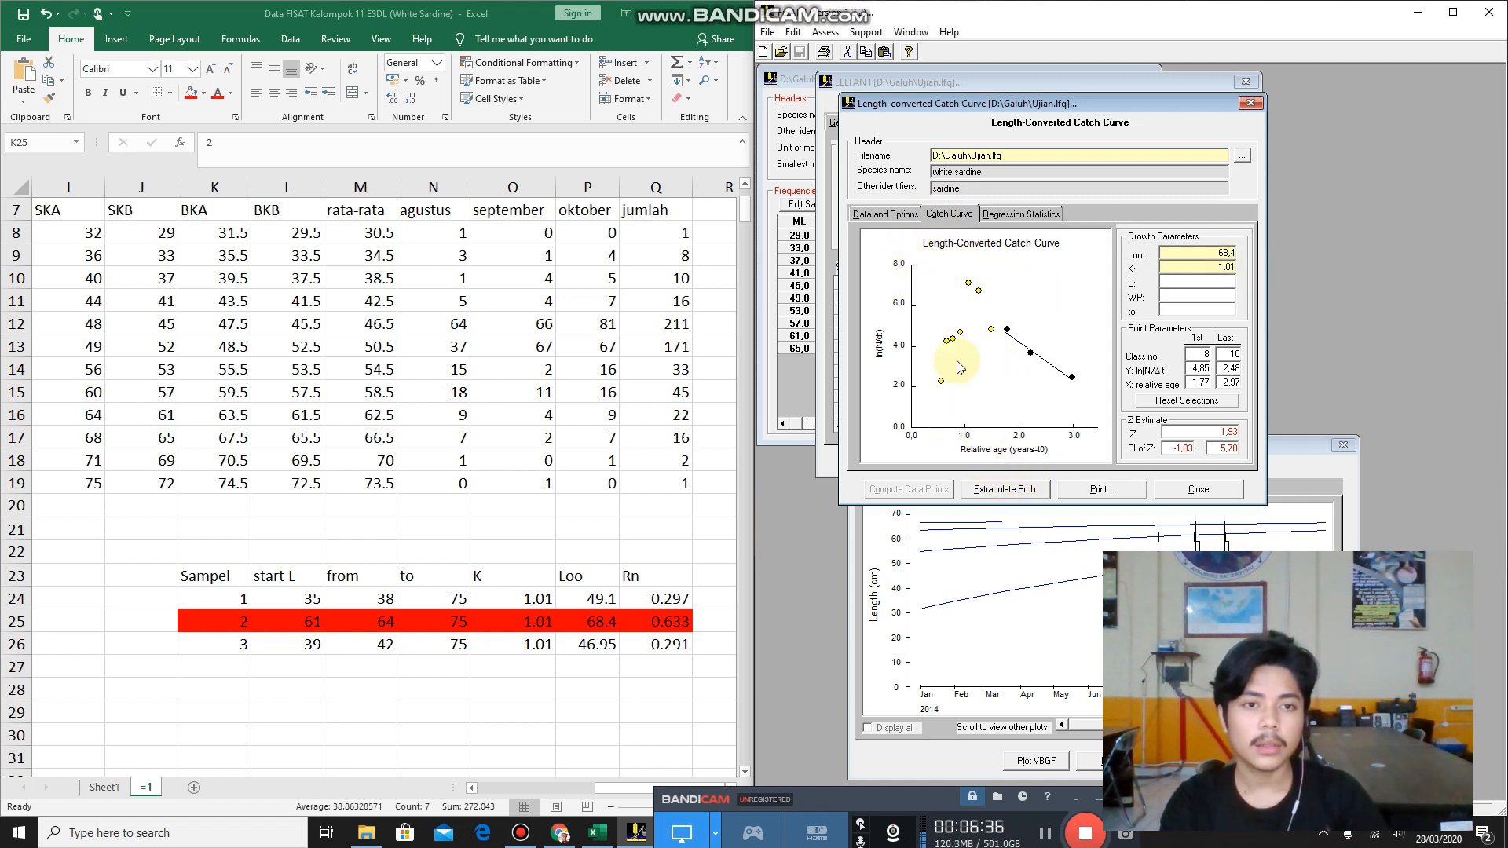
Extrapolate the capture probabilities from the catch curve using a mean annual habitat temperature of 29.
left_click(999, 494)
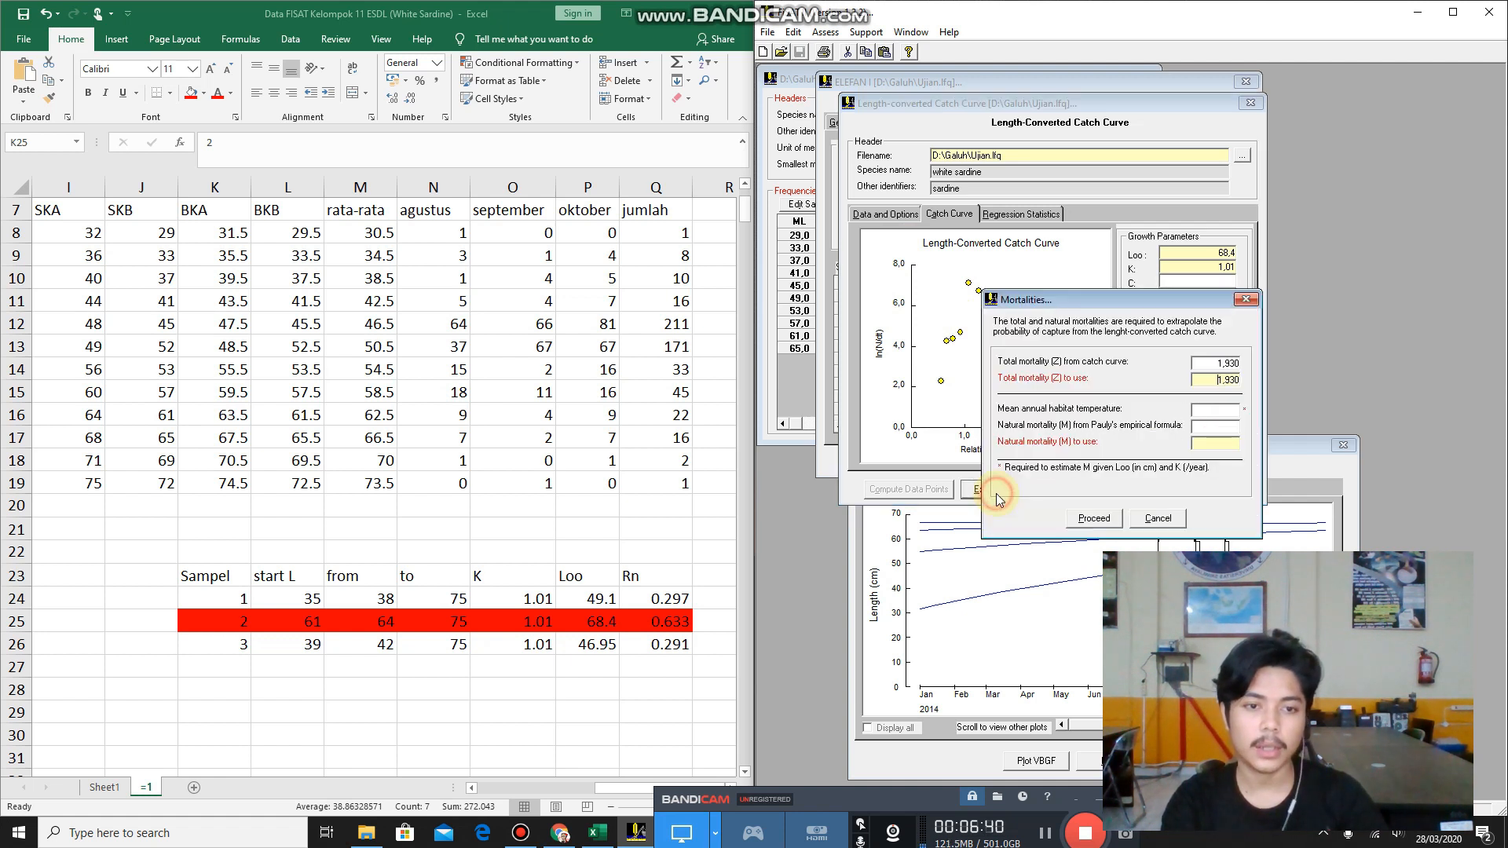
left_click_drag(1129, 307, 1004, 346)
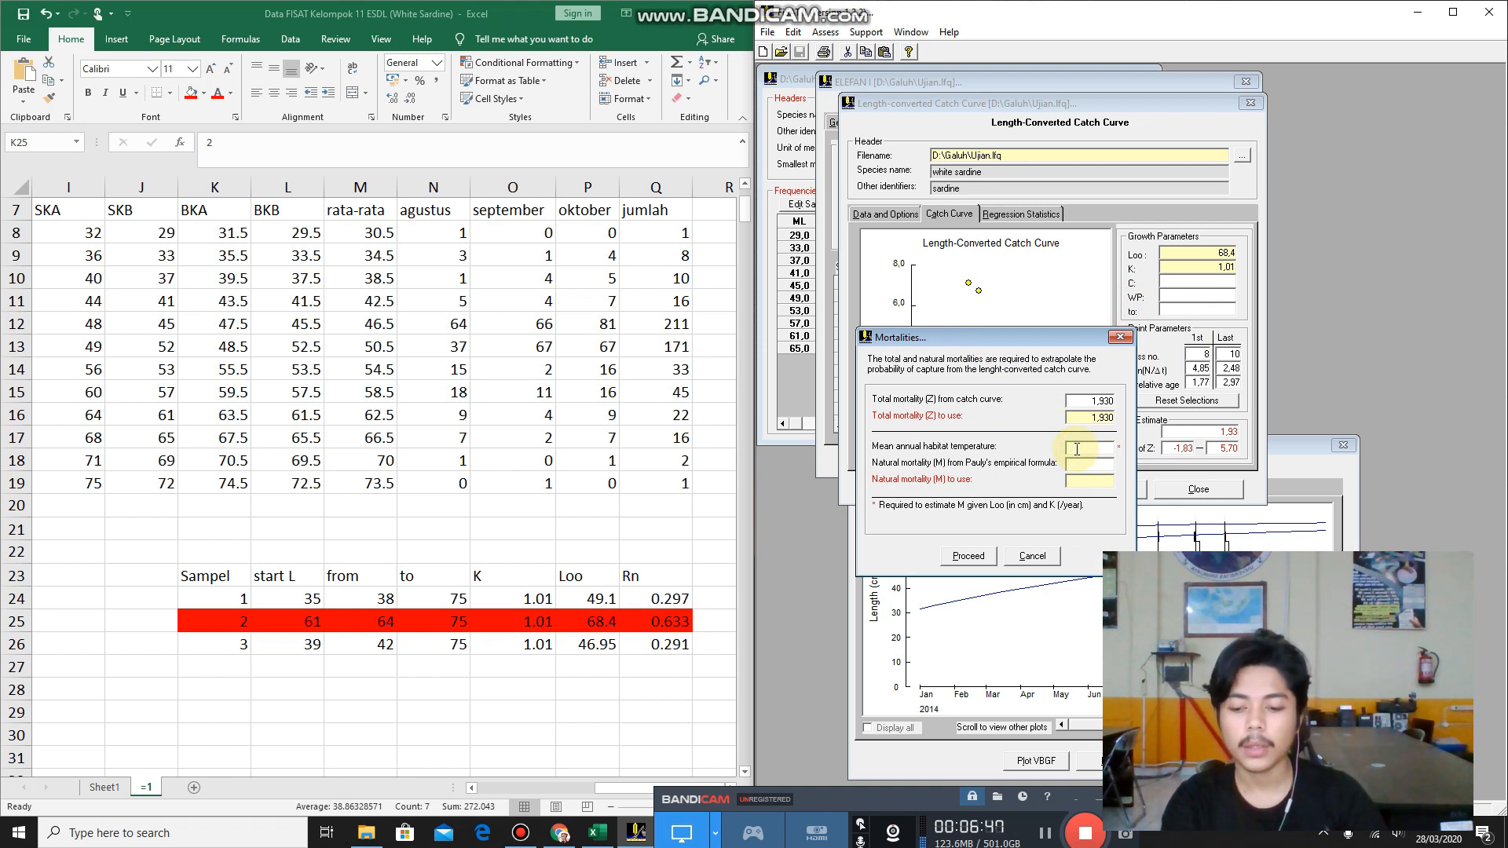
type("29")
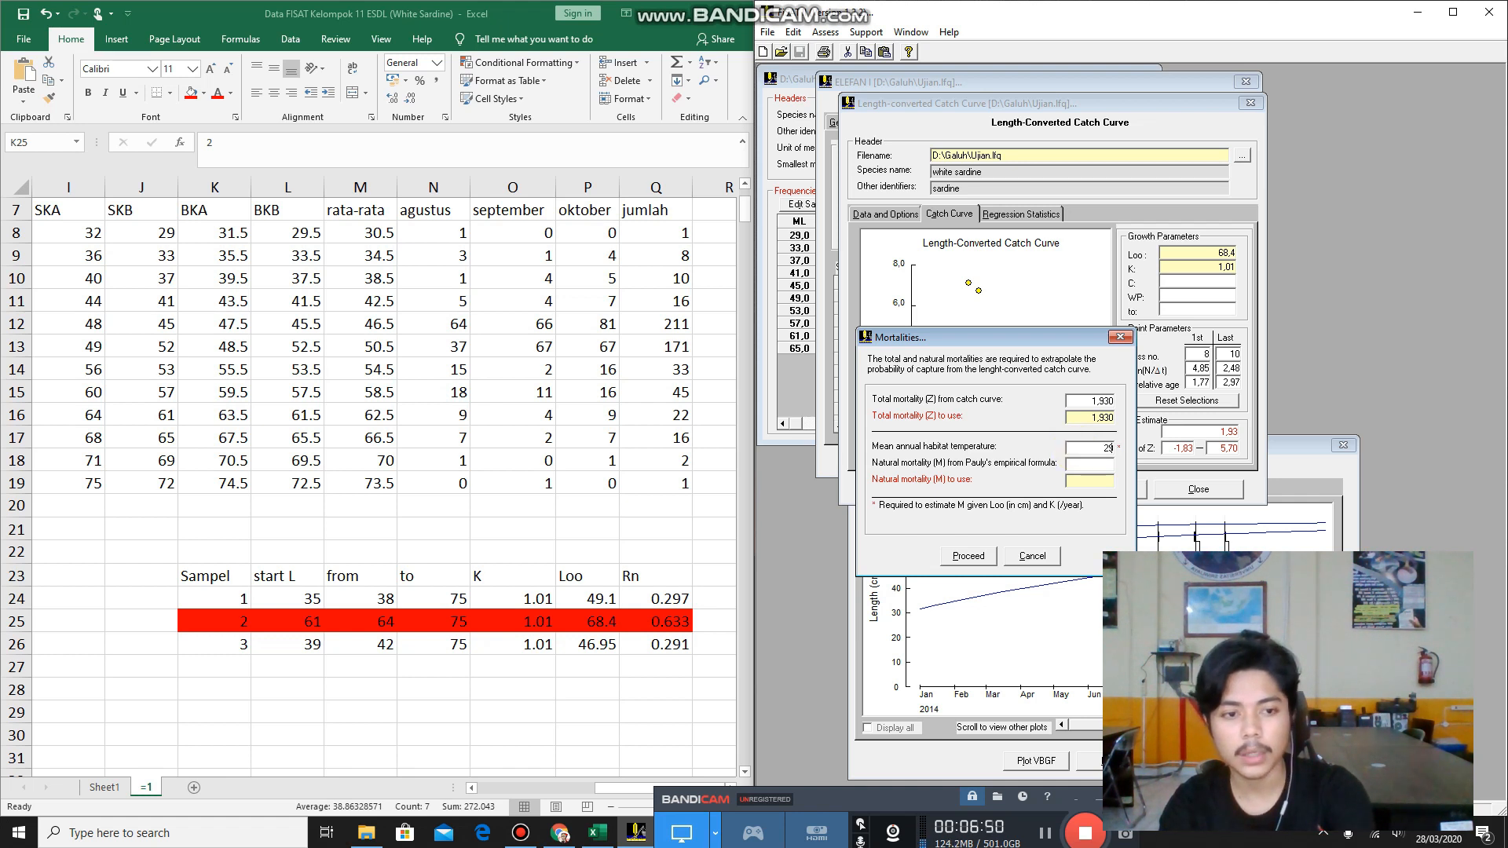
left_click(972, 555)
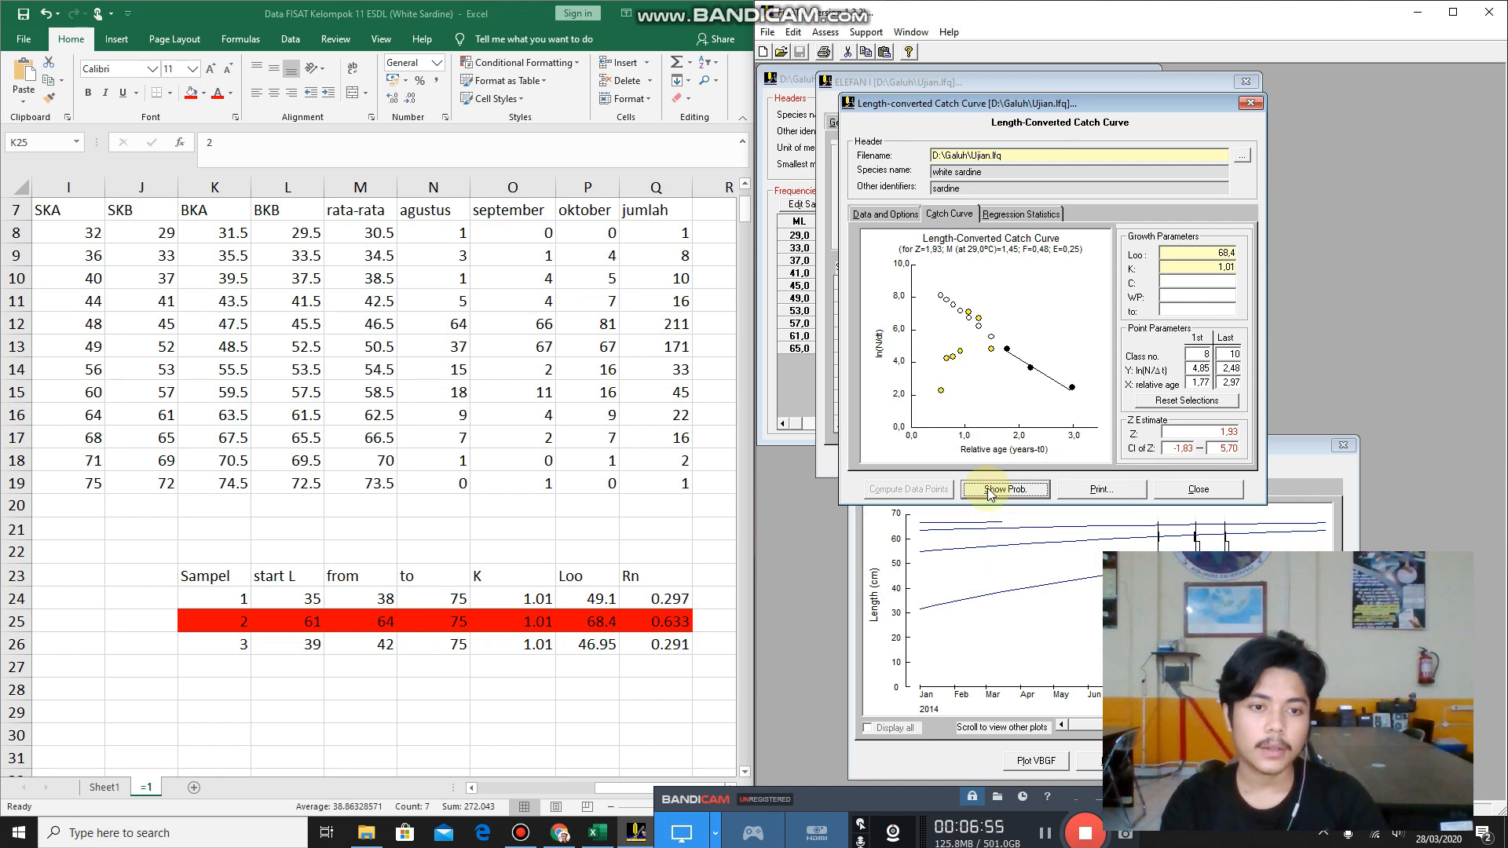
Show the Probability of Capture plot and arrange it below the Length-converted Catch Curve window.
left_click(1022, 492)
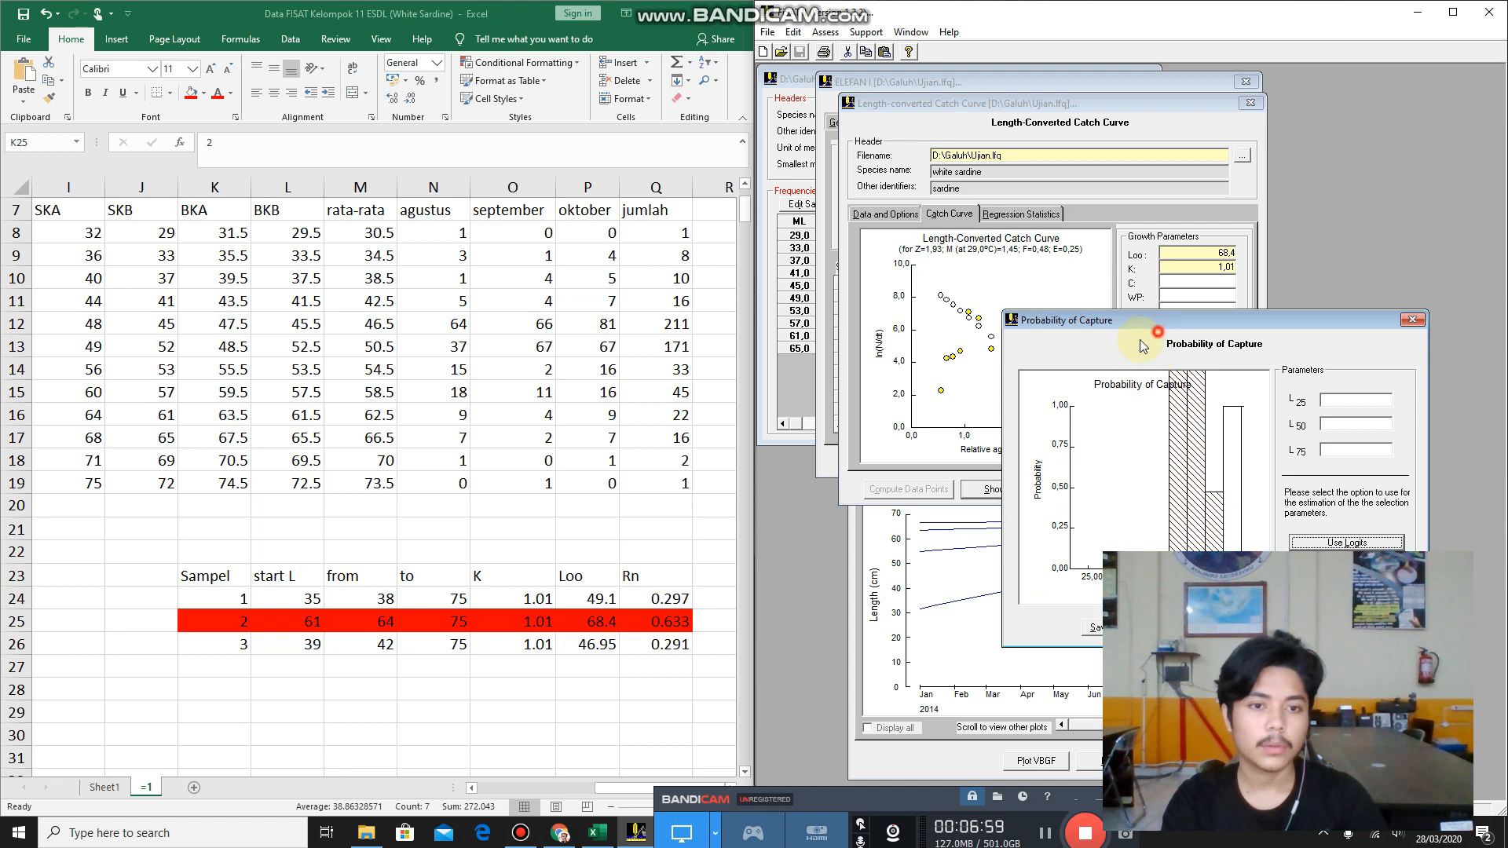
left_click_drag(1131, 316, 859, 472)
left_click_drag(1085, 110, 1093, 62)
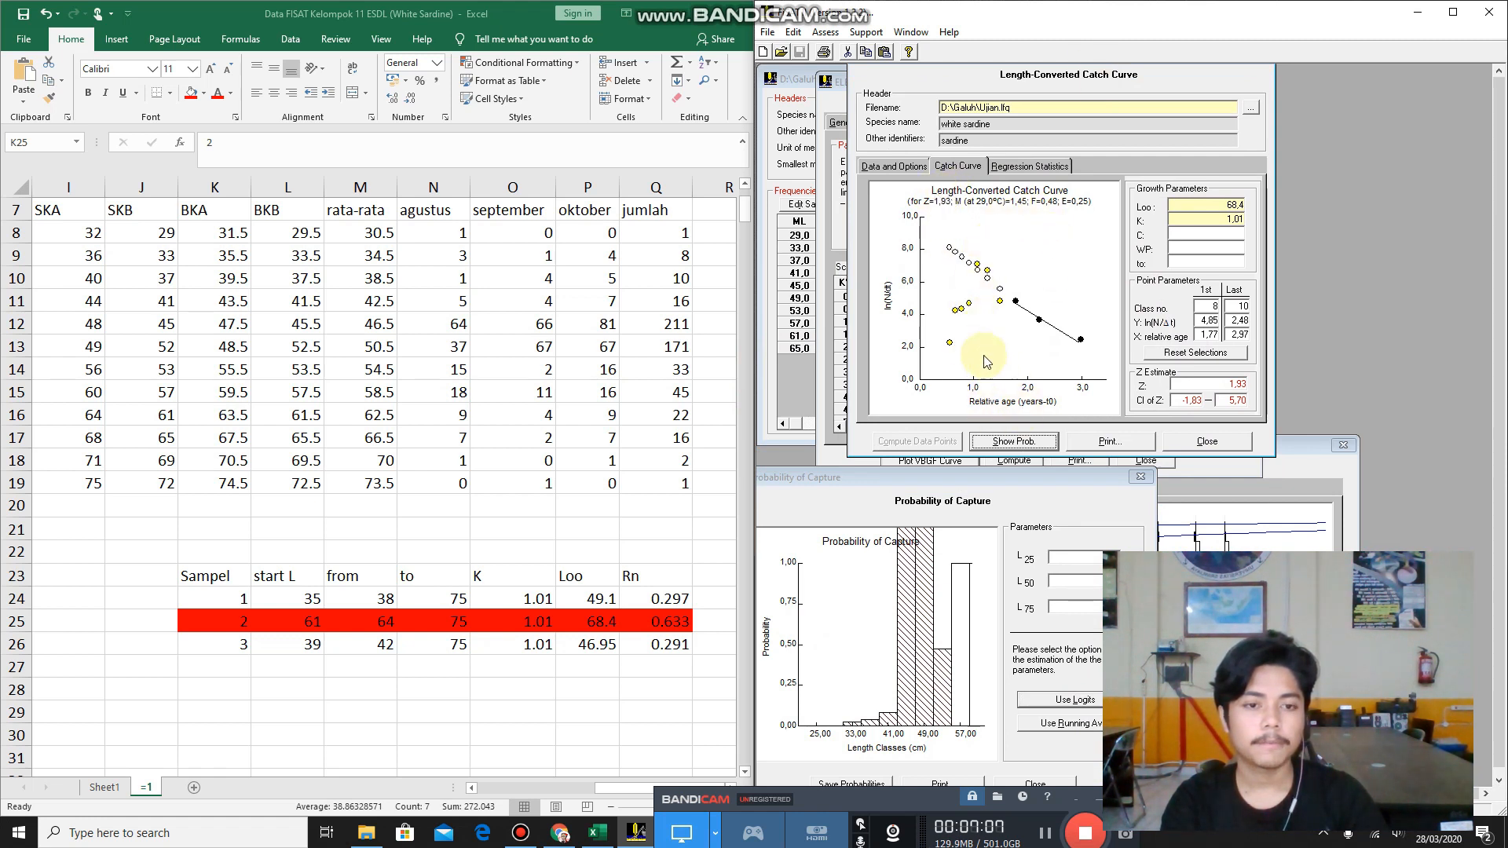
left_click_drag(1055, 481, 1059, 486)
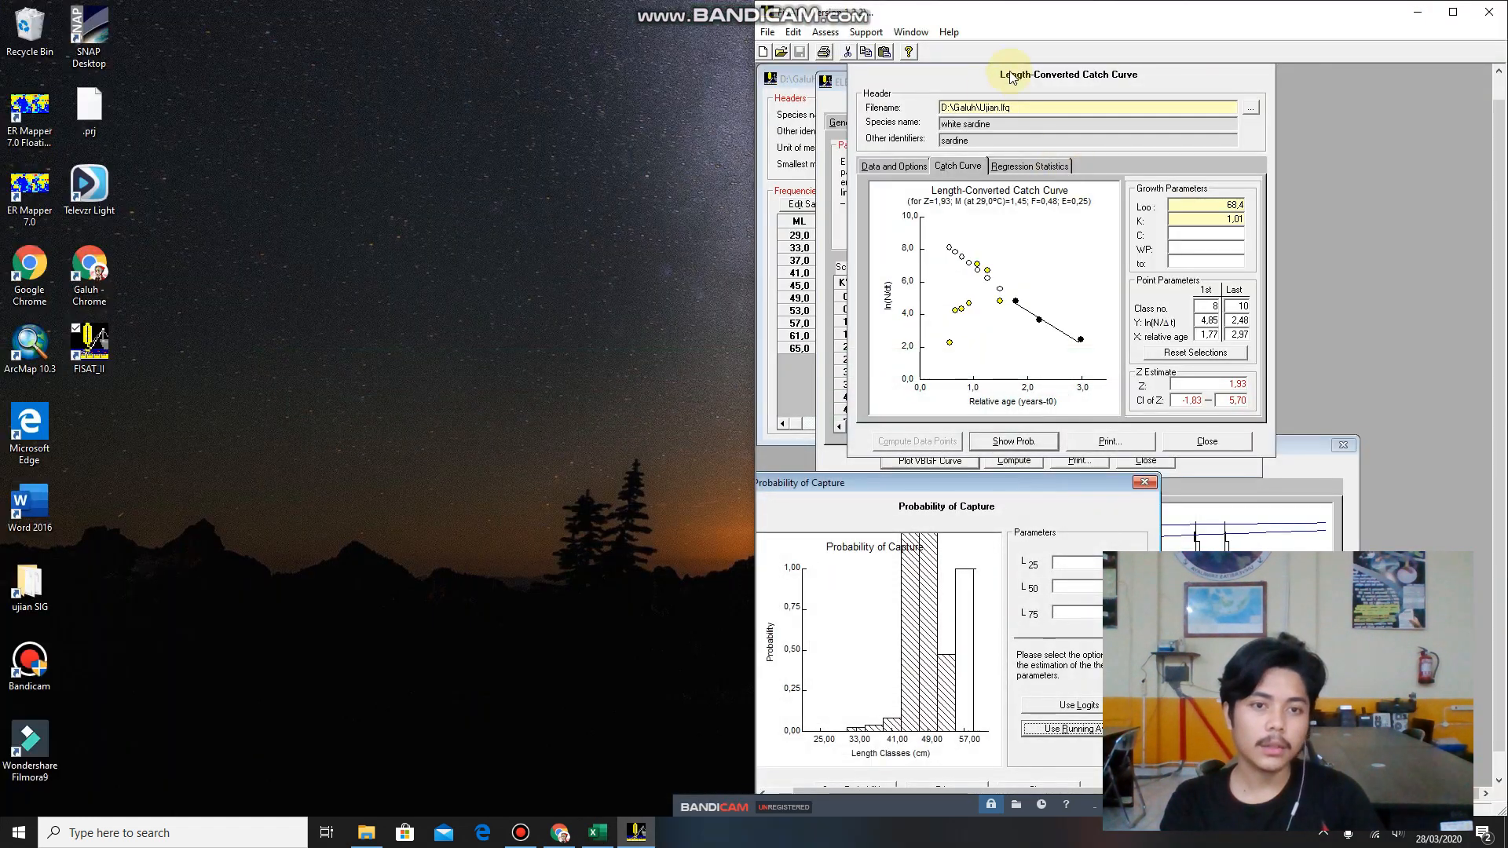
Maximize the FiSAT II window and close the Probability of Capture window, leaving the catch curve and VBGF plot open.
left_click(1453, 12)
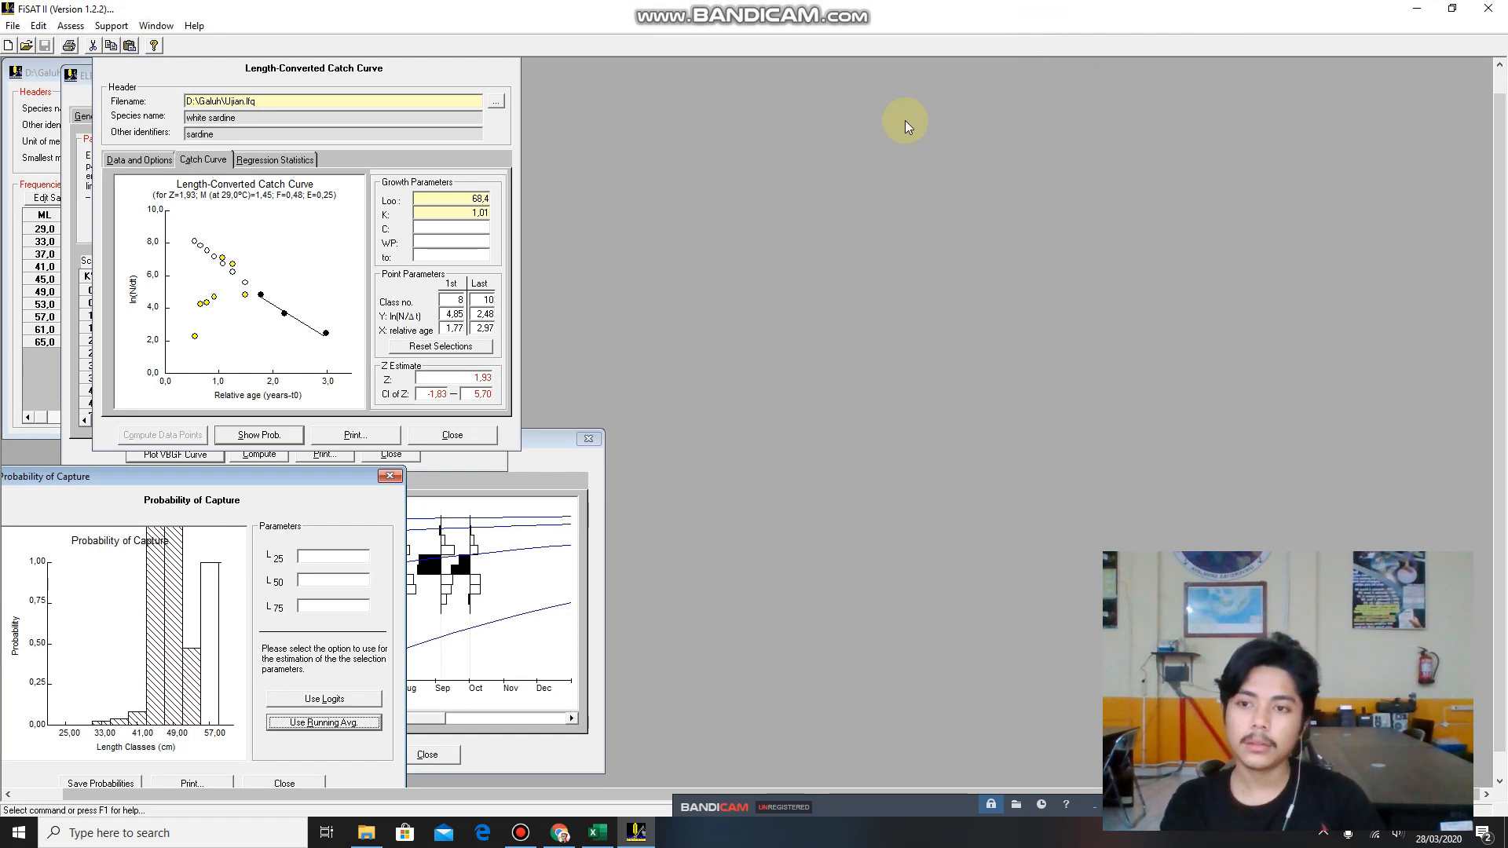
left_click(357, 73)
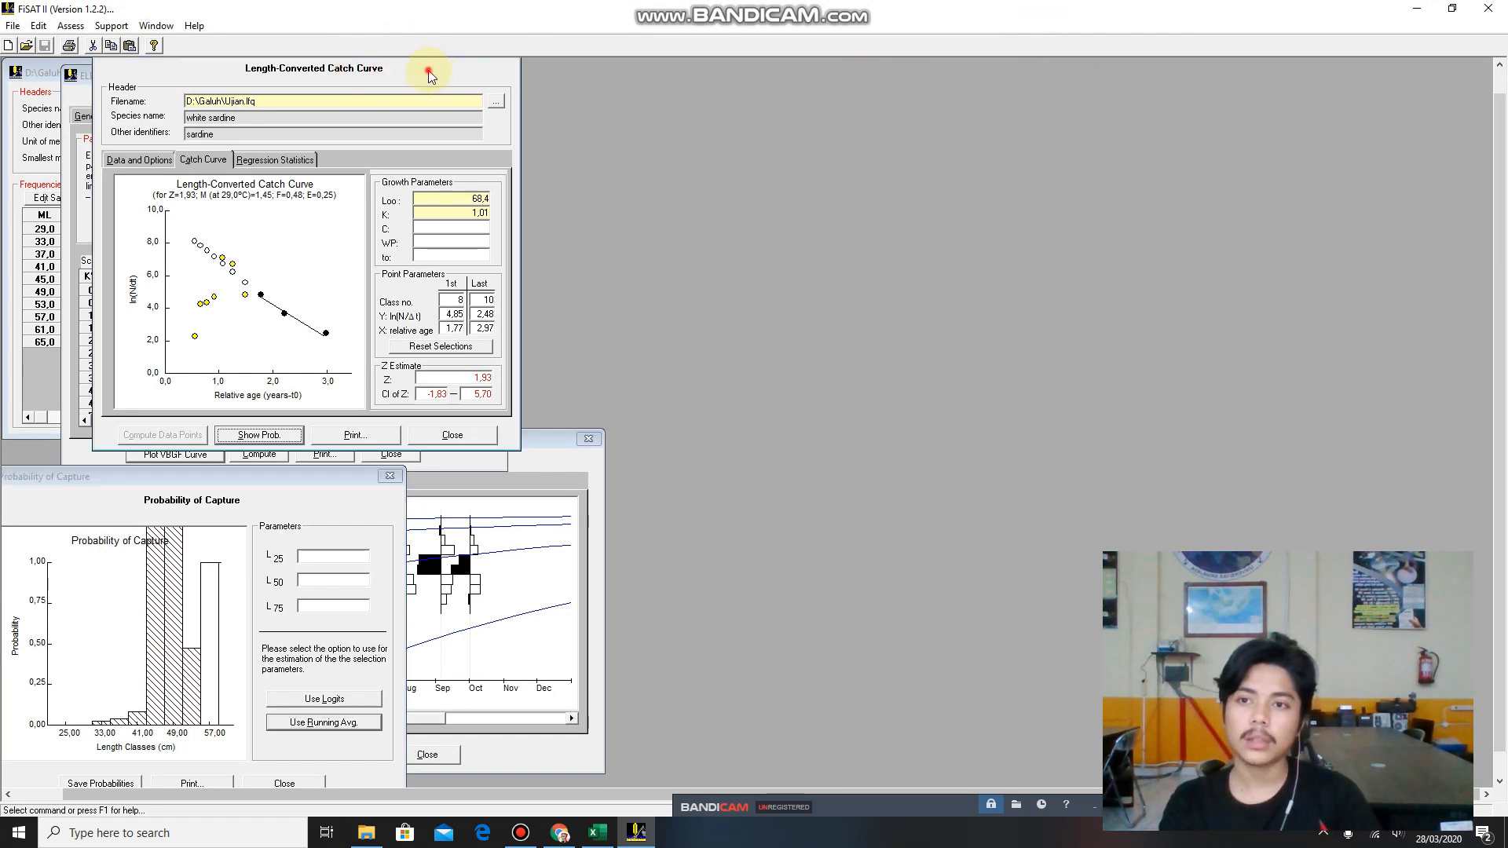
left_click(390, 477)
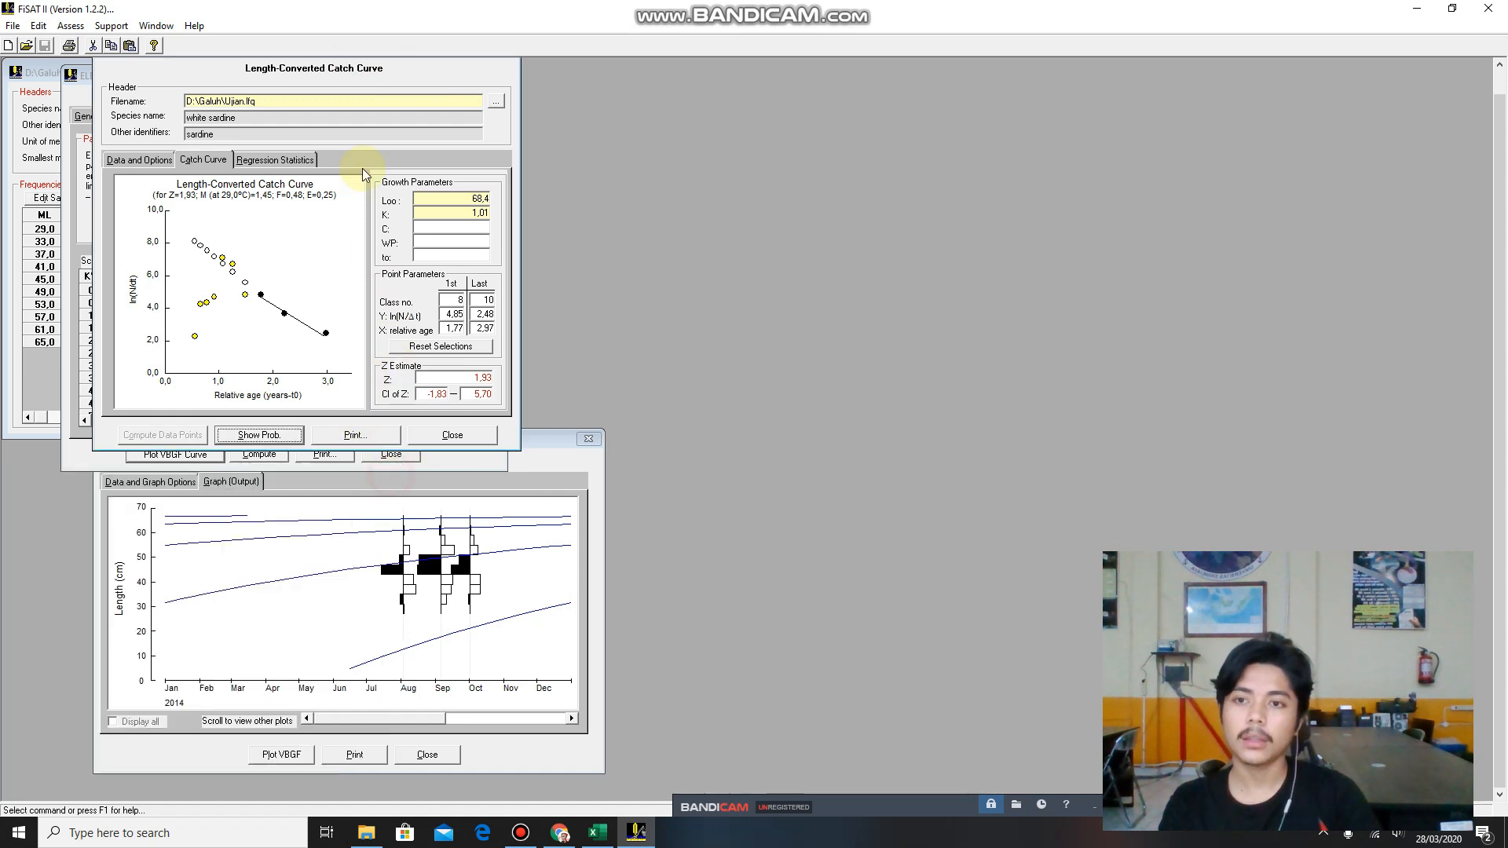
left_click(395, 74)
left_click(452, 79)
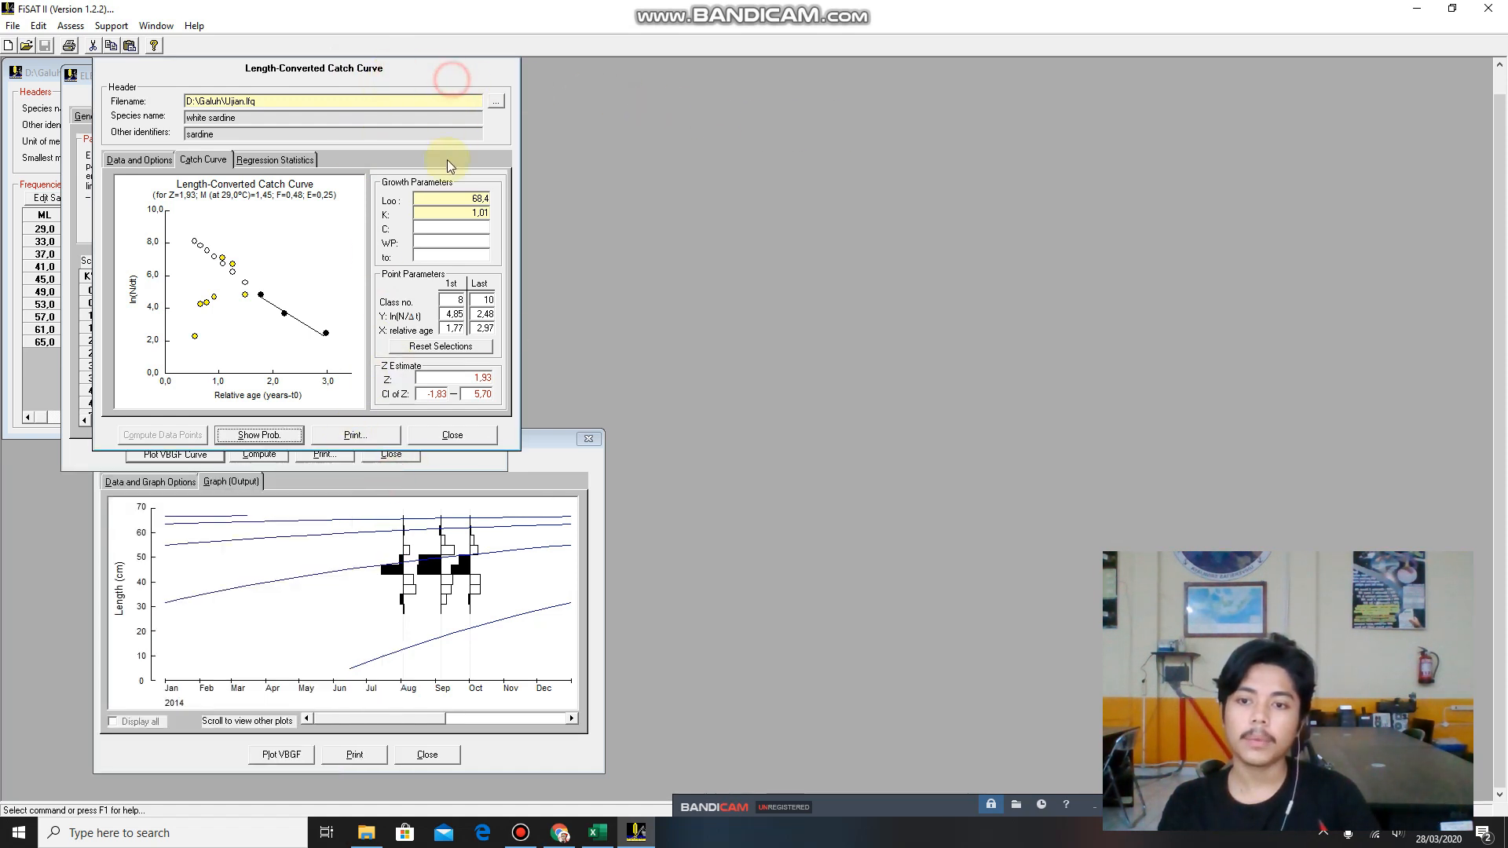
left_click(530, 446)
left_click(275, 68)
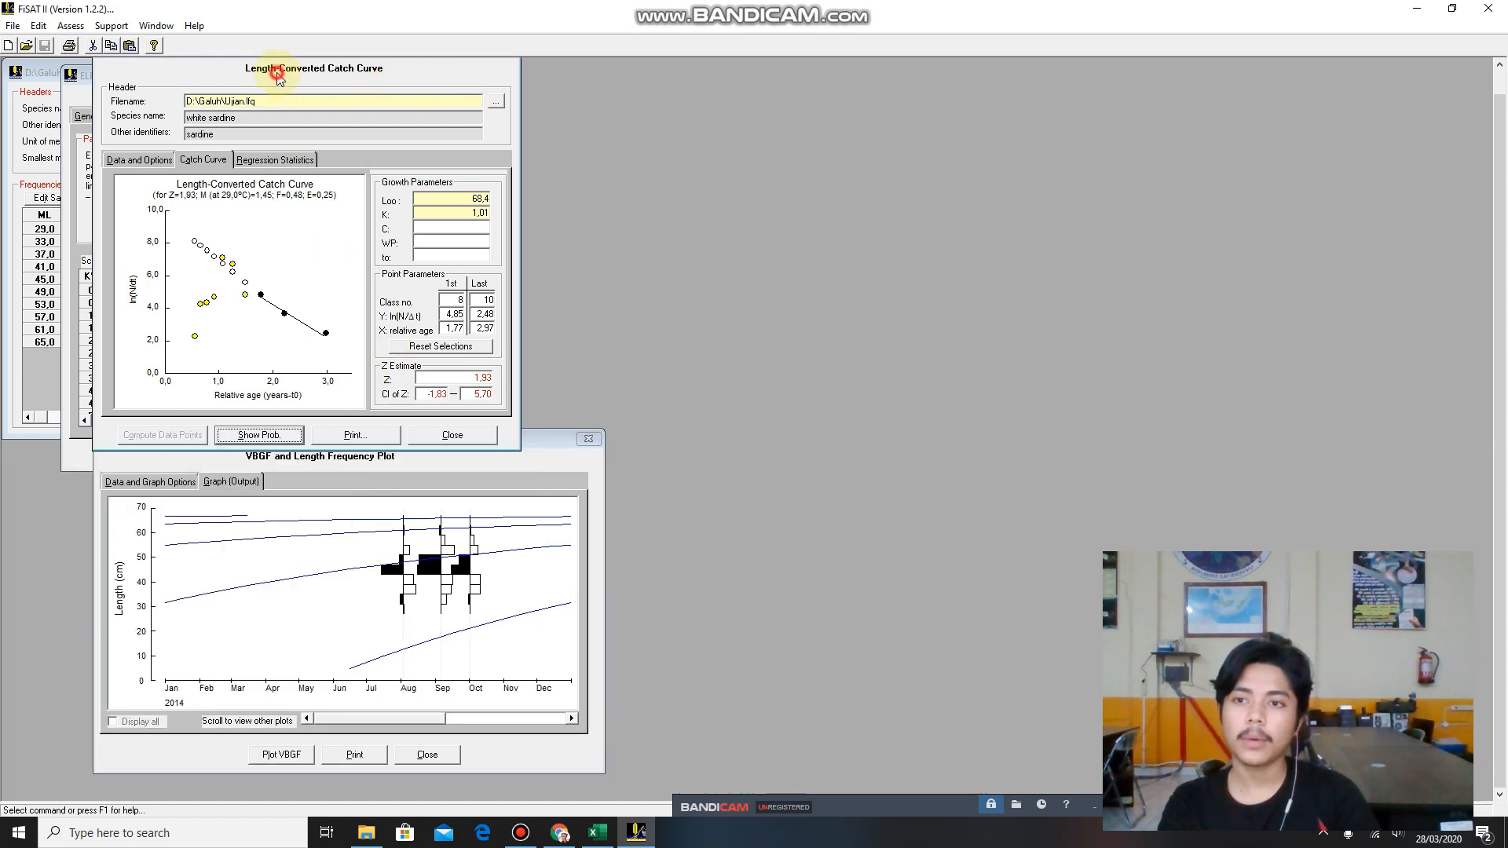